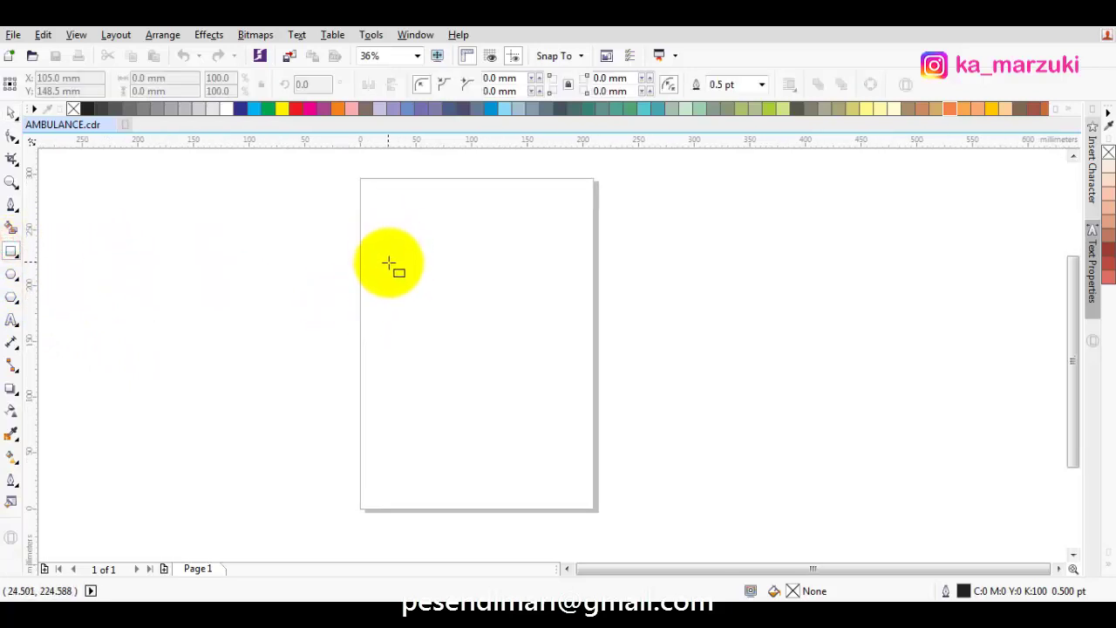
Draw a rectangle about 173.5 mm wide and 148.5 mm high across the middle of the page.
drag(380, 251, 570, 412)
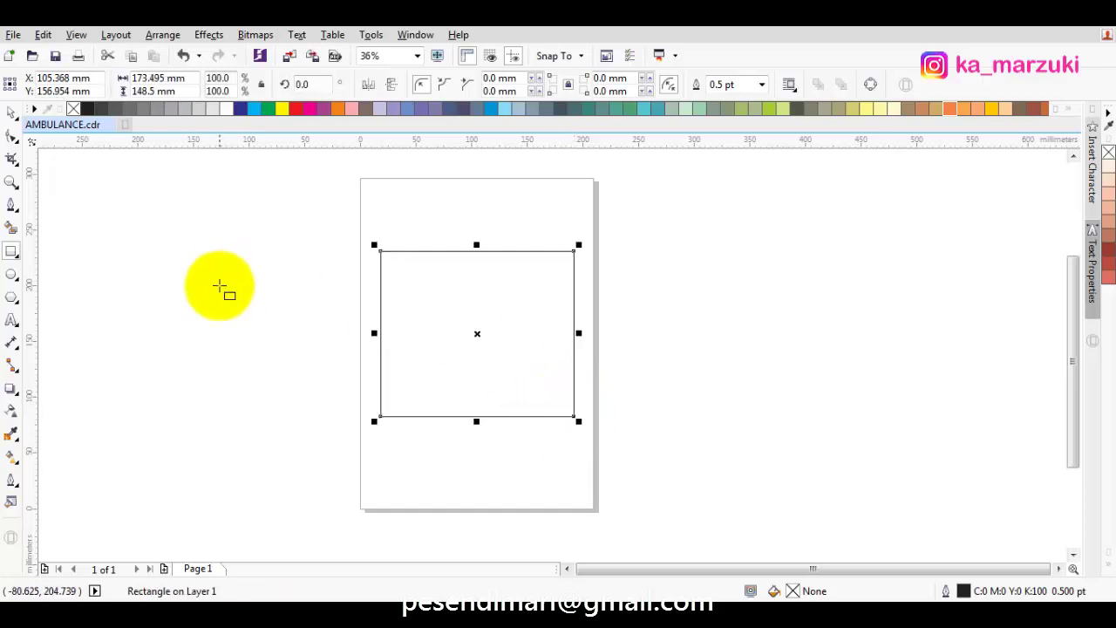
click(8, 114)
click(411, 279)
middle_click(439, 315)
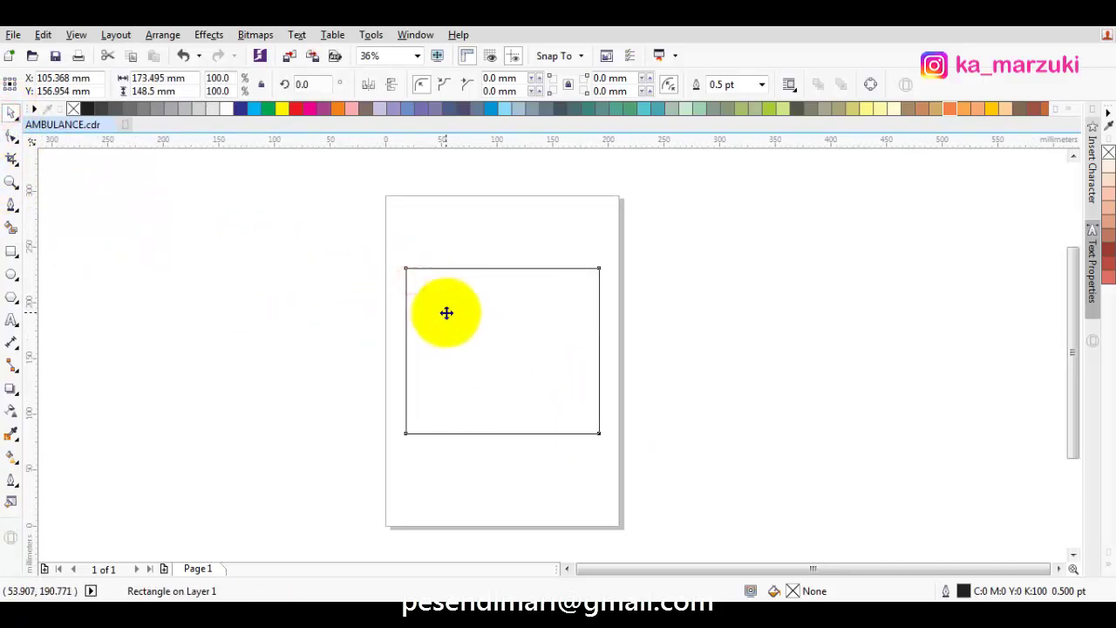
click(379, 347)
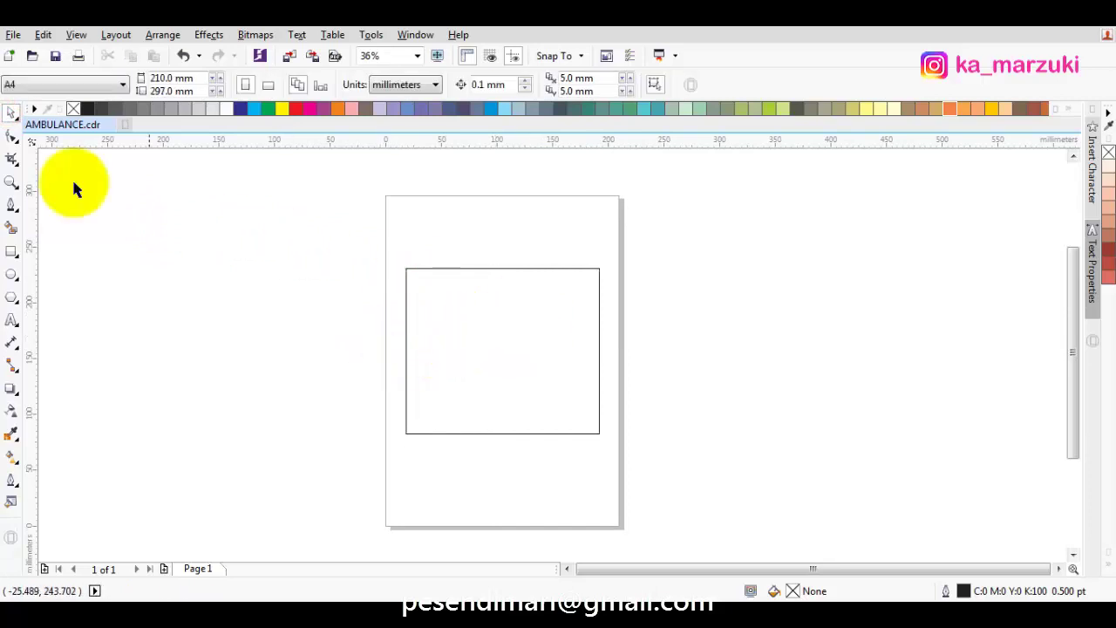
Make a shortened copy of the rectangle about 92.6 mm high and move the copy up about 18 mm.
click(428, 339)
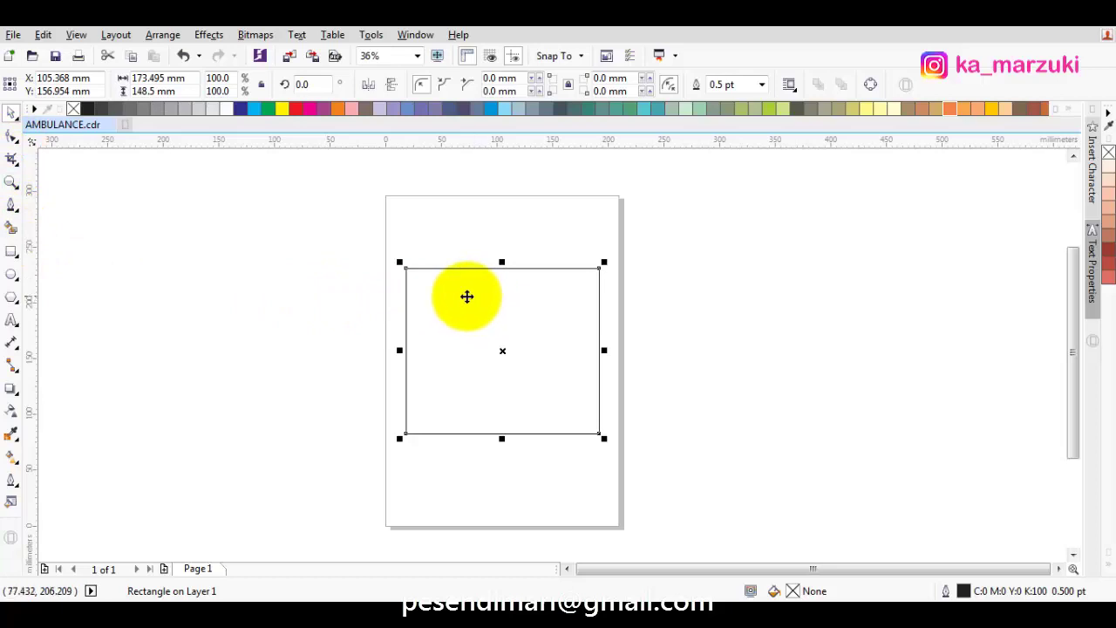
drag(504, 436, 529, 378)
click(553, 317)
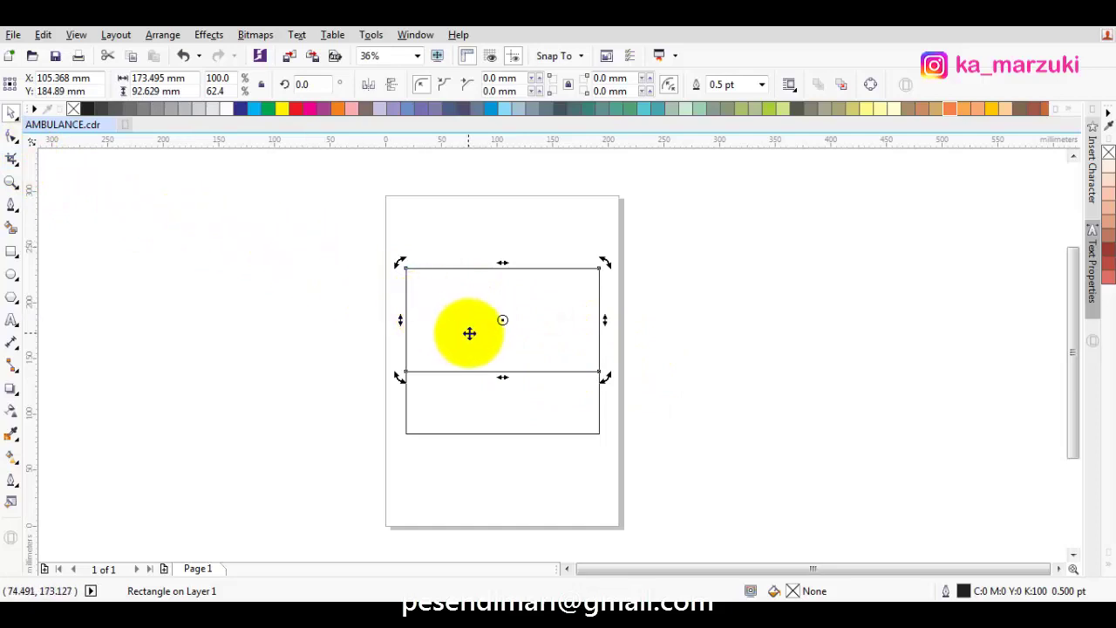
drag(468, 332, 469, 311)
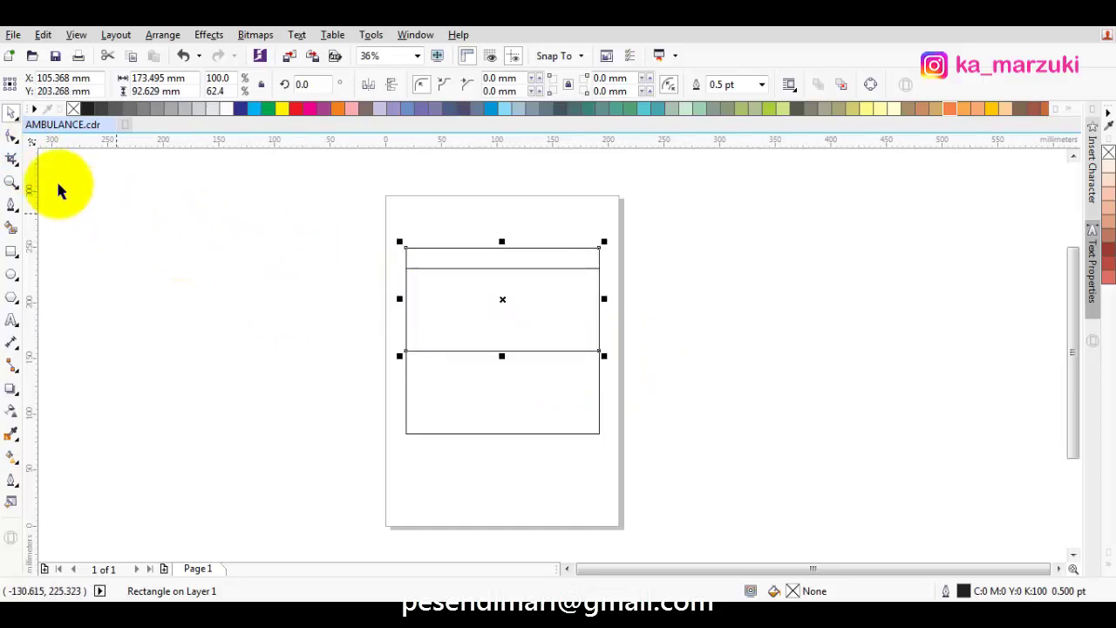
Round the upper rectangle's corners to a radius of about 46 mm and stretch it downward to about 139.7 mm high.
click(11, 137)
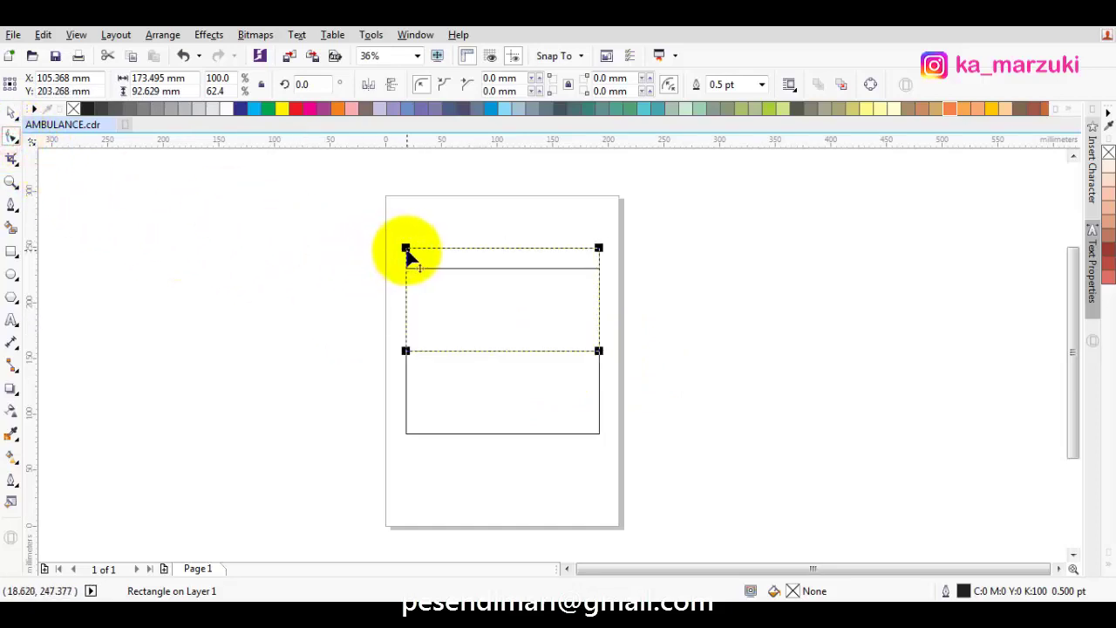
drag(407, 251, 451, 253)
key(space)
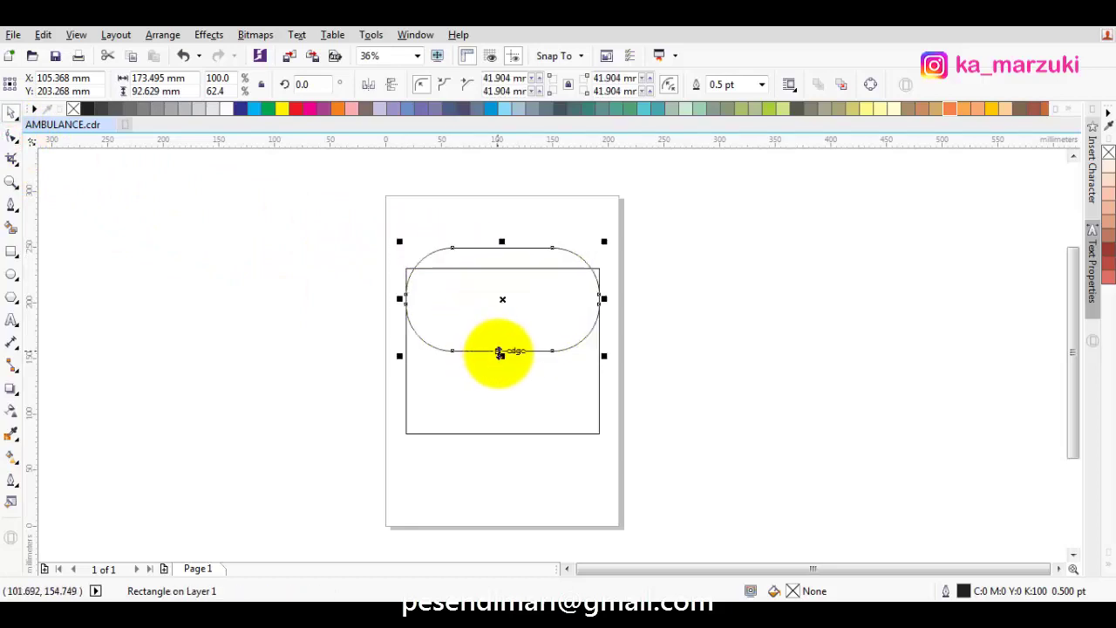
drag(500, 353, 500, 408)
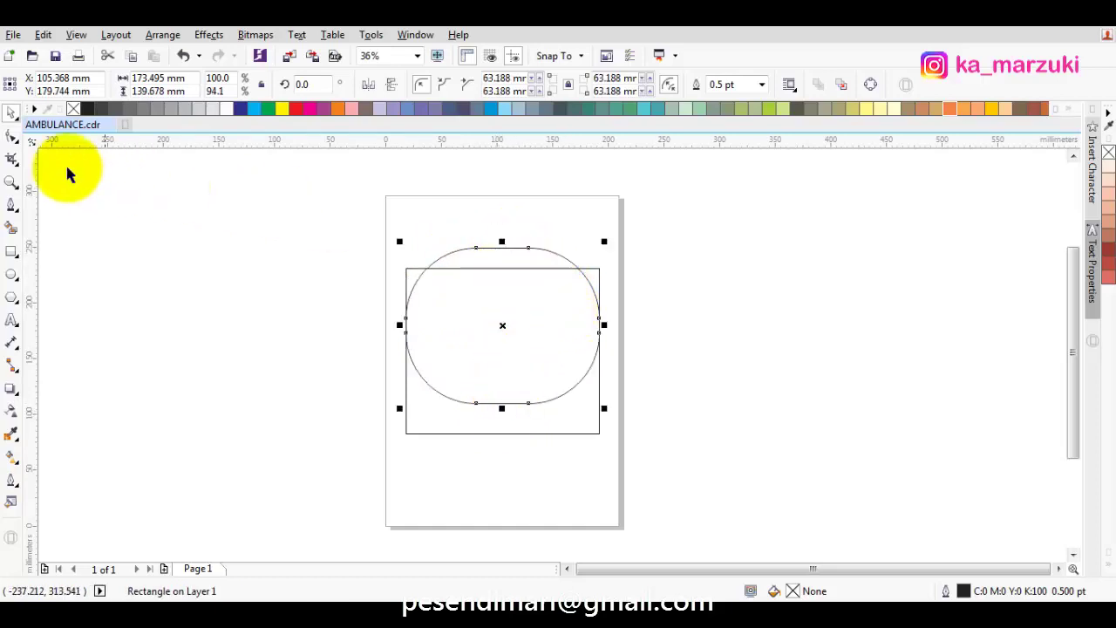
click(11, 133)
drag(475, 249, 500, 303)
key(space)
Shorten the square-cornered rectangle to about 112.5 mm high by lowering its upper edge.
click(487, 434)
click(487, 434)
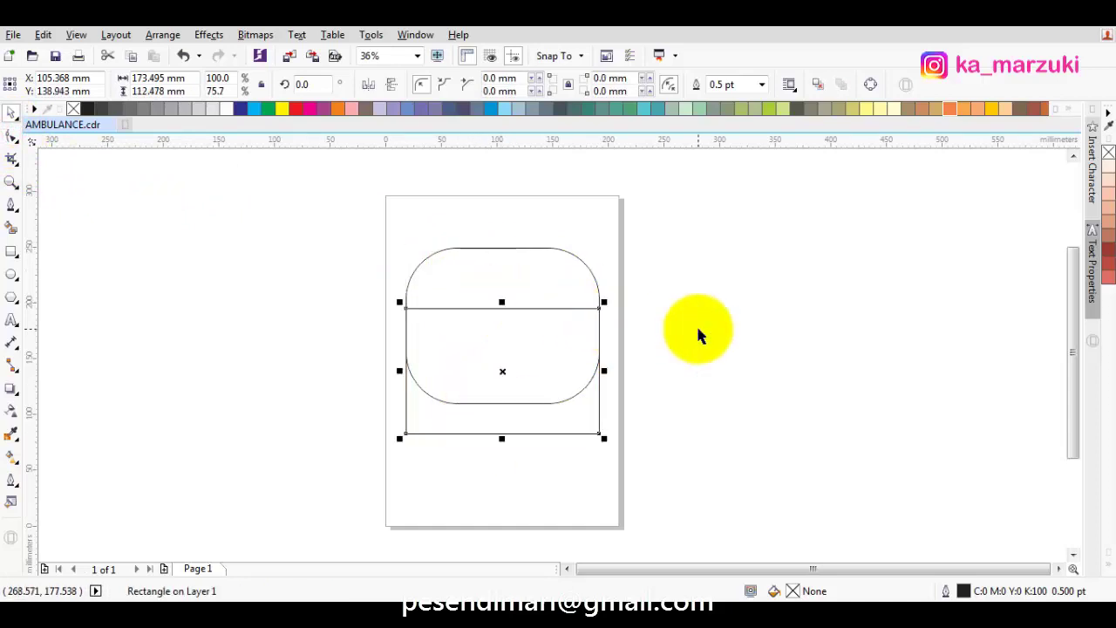
click(697, 327)
drag(323, 196, 461, 278)
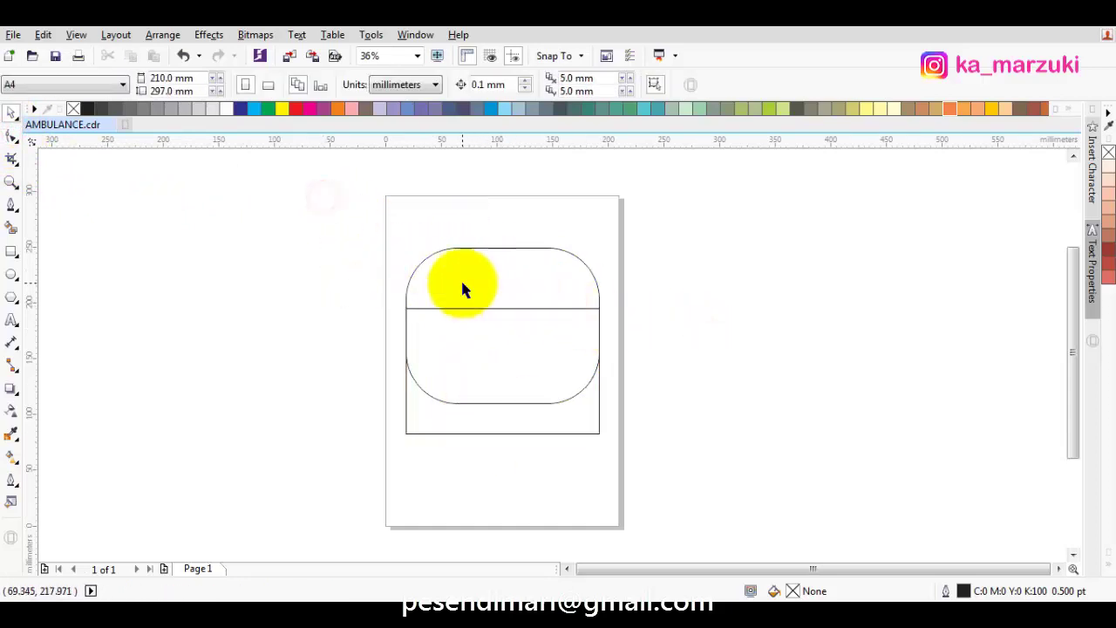
Fill the rounded rectangle with 50% black and the square-cornered rectangle with 80% black.
click(462, 282)
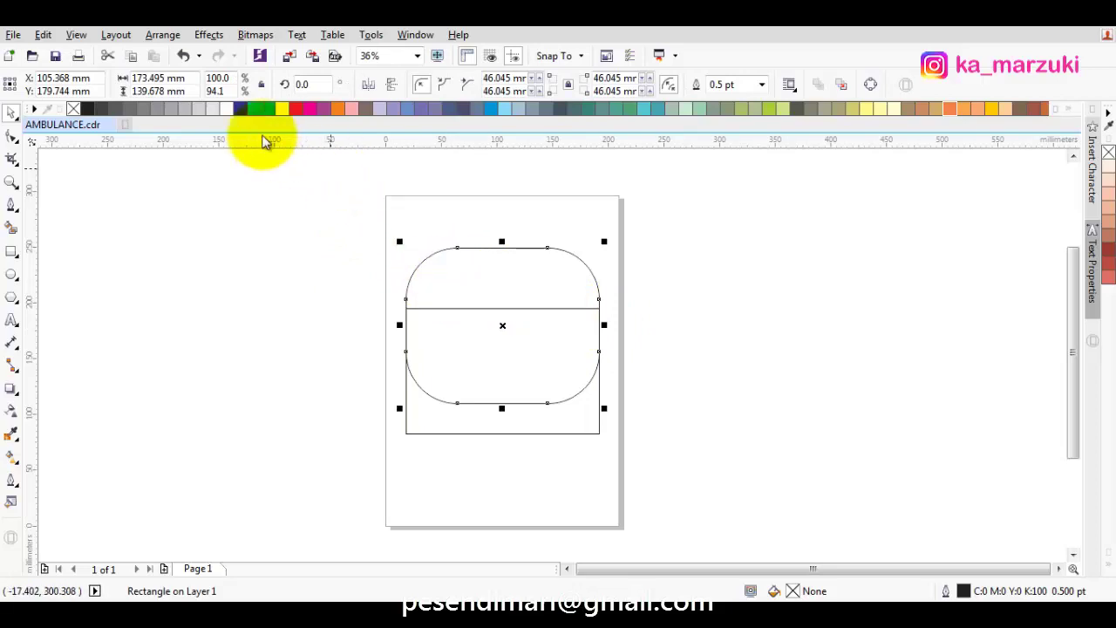
click(157, 109)
click(441, 411)
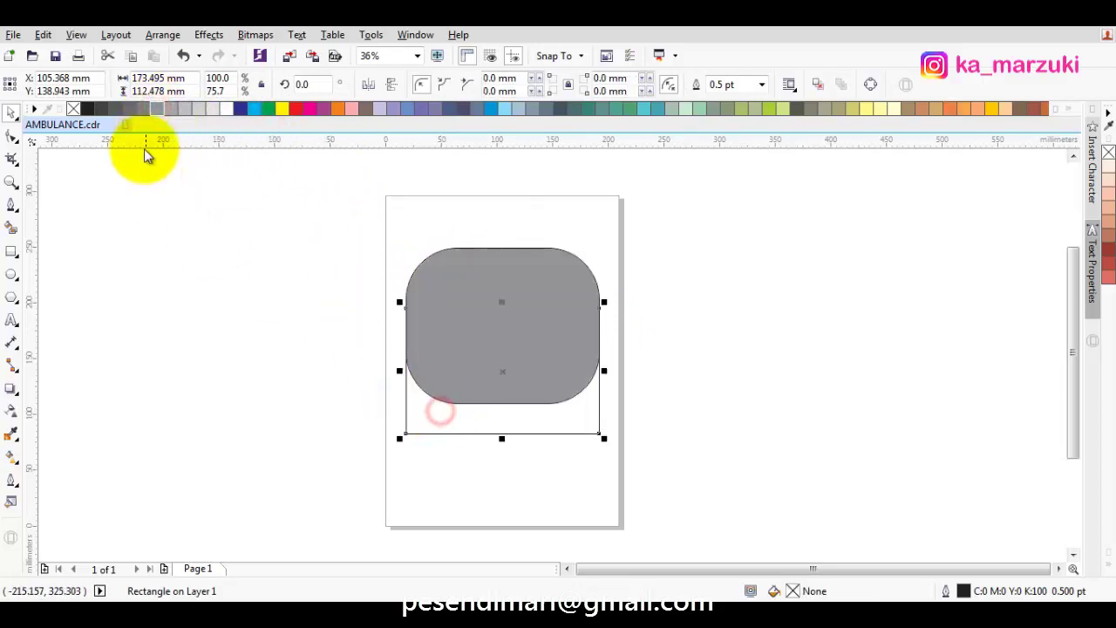
click(118, 108)
click(200, 194)
Extend the dark grey rectangle downward to a height of about 148.5 mm.
click(495, 428)
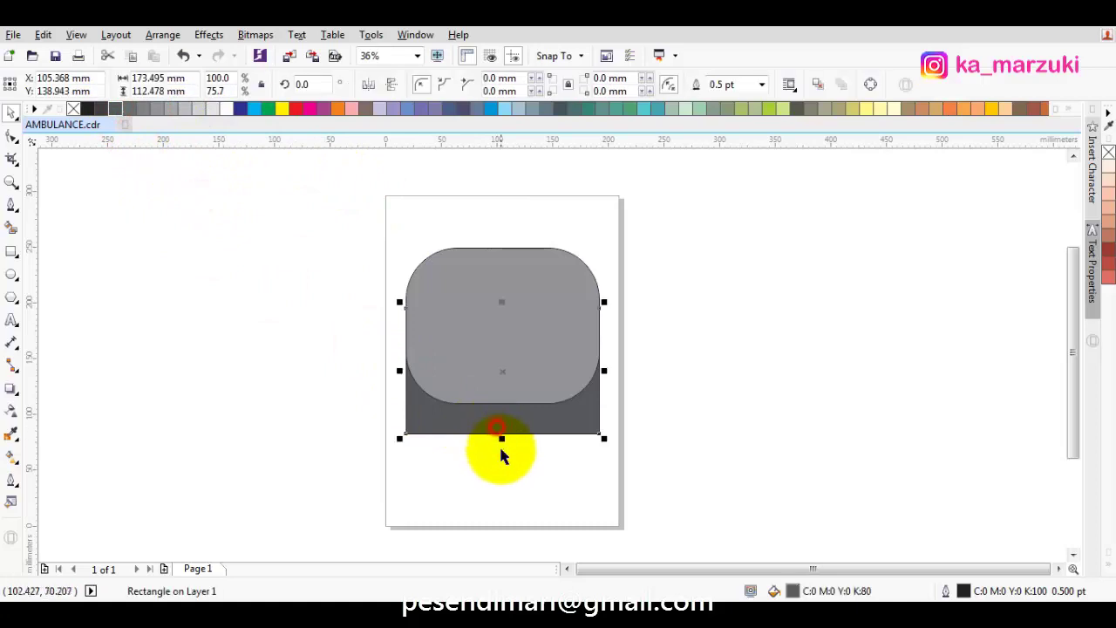
drag(503, 439, 506, 474)
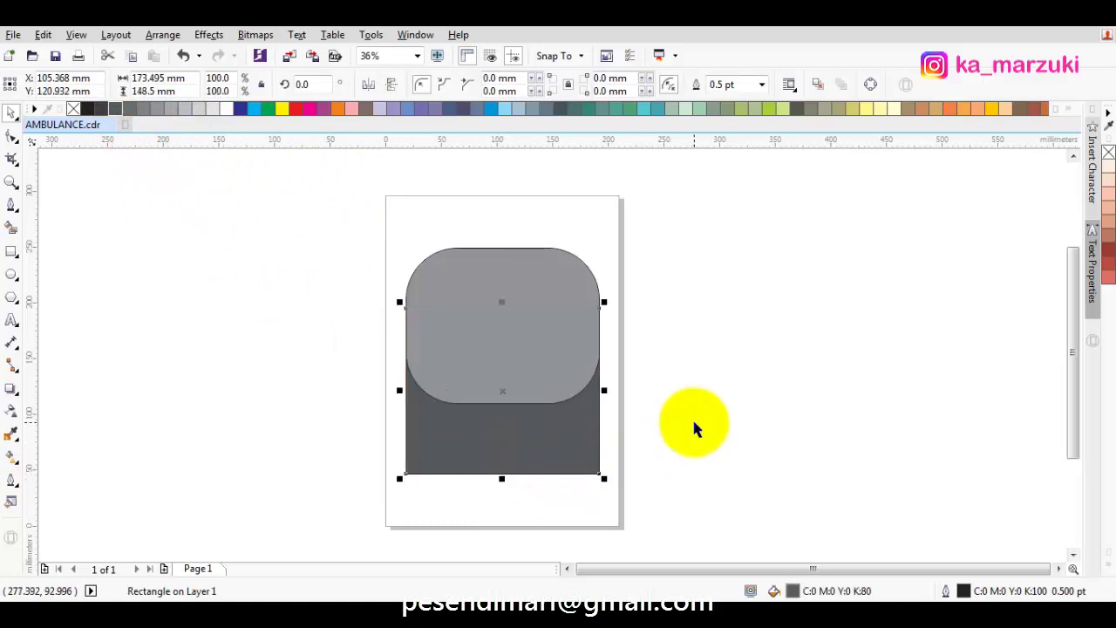
click(693, 422)
drag(683, 369, 672, 386)
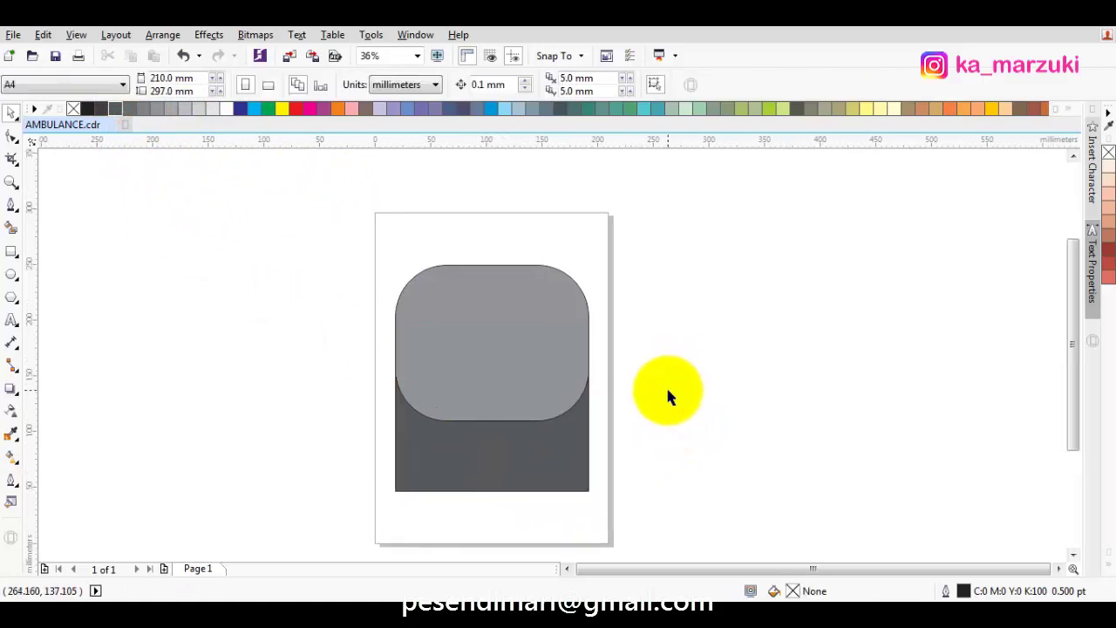
Draw an unfilled rectangle about 173.5 mm wide and 30.9 mm high across the lower part of the rounded shape.
click(509, 367)
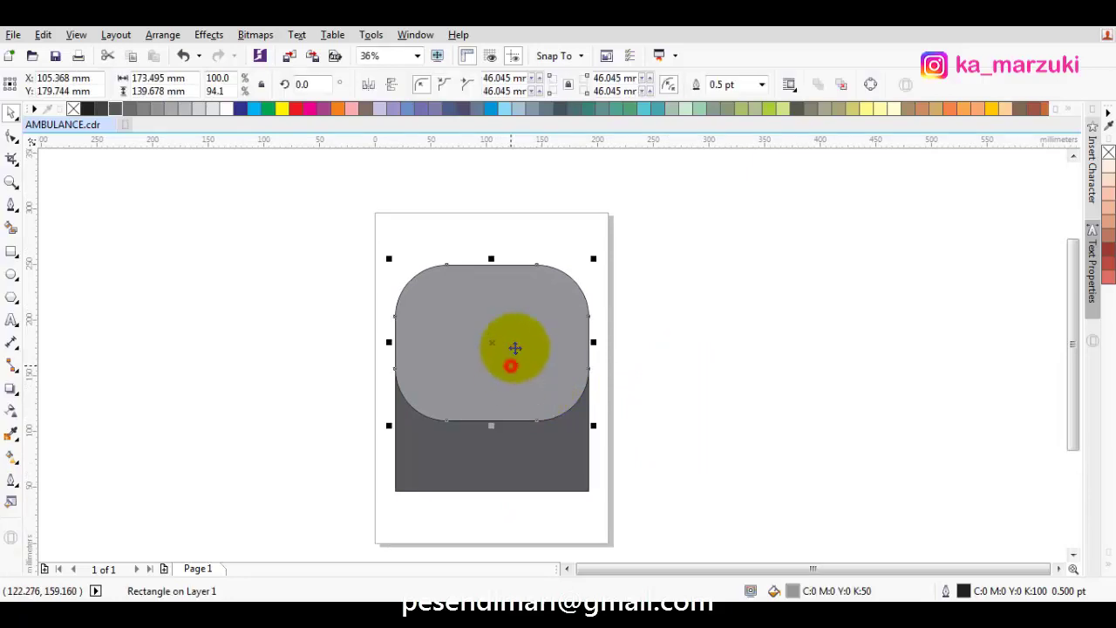
drag(476, 310, 483, 312)
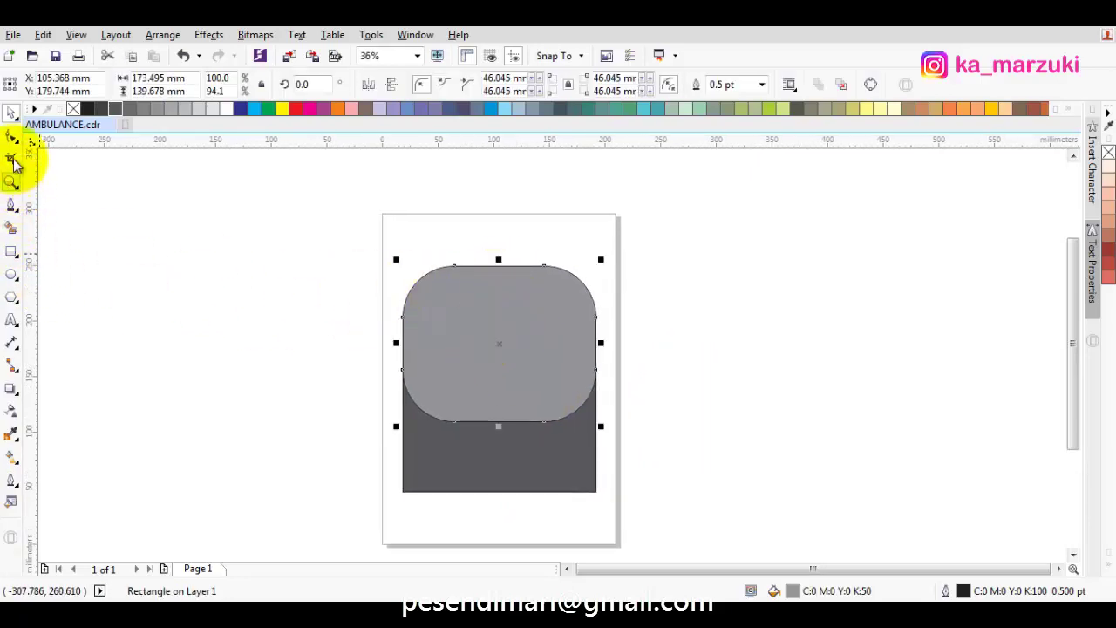
click(11, 253)
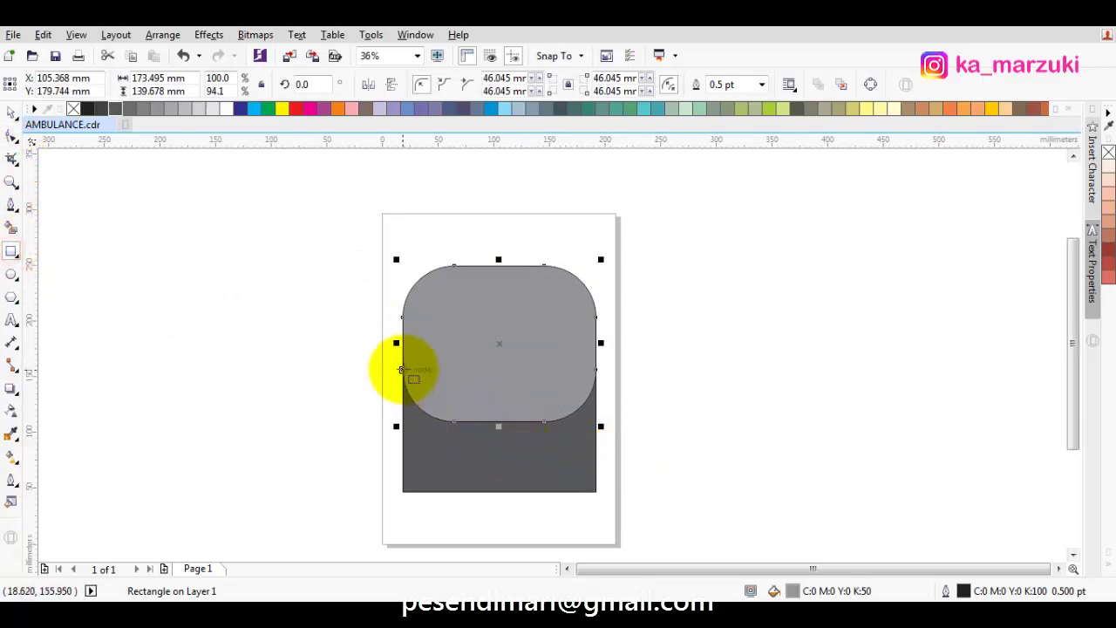
drag(401, 369, 597, 410)
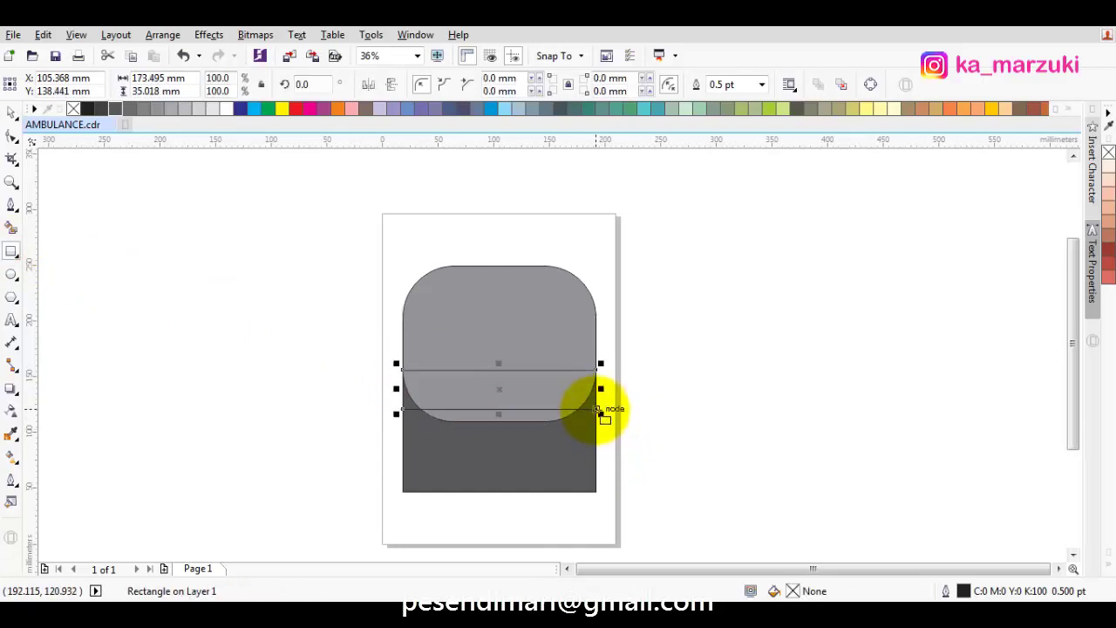
scroll(543, 392, up, 2)
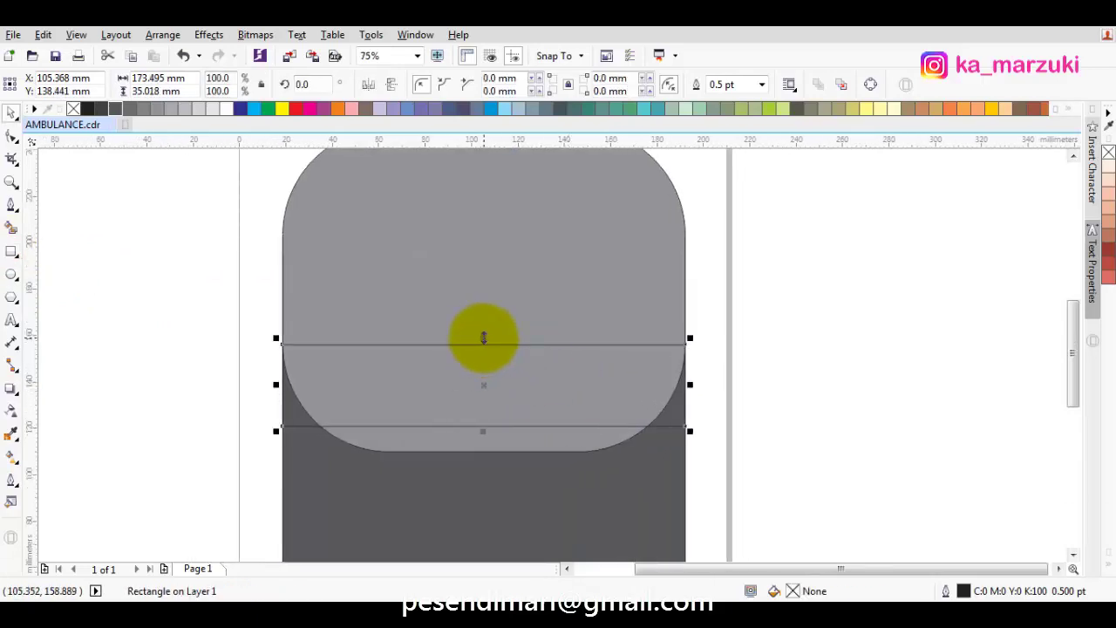
drag(488, 346, 488, 348)
drag(488, 421, 507, 373)
click(517, 289)
scroll(524, 362, down, 2)
scroll(506, 379, up, 2)
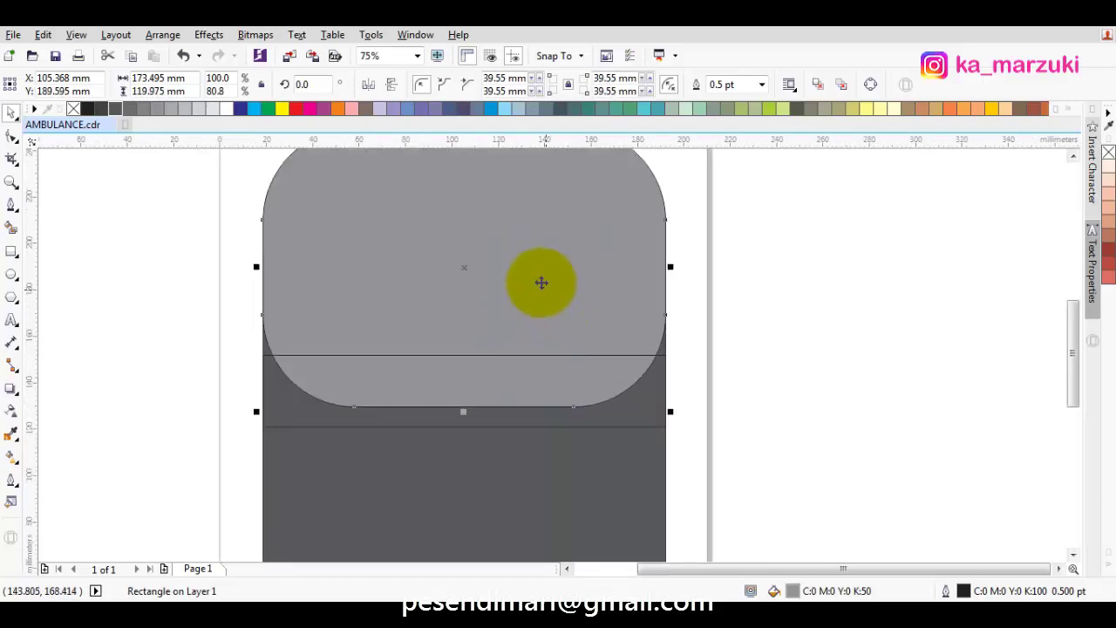
scroll(537, 349, down, 2)
click(653, 426)
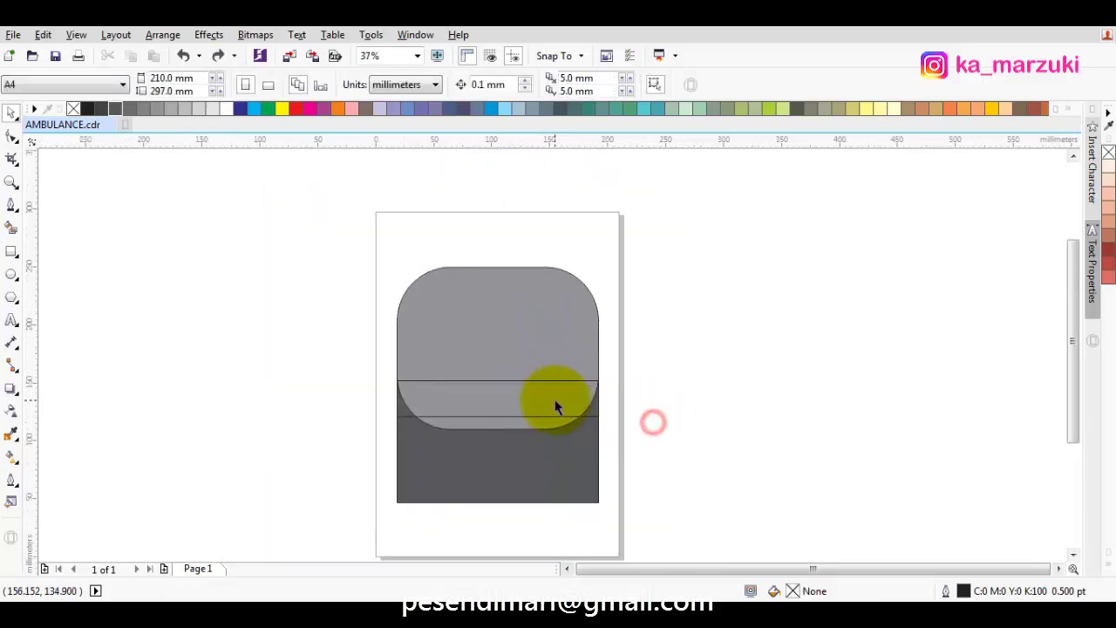
click(481, 425)
scroll(489, 437, up, 2)
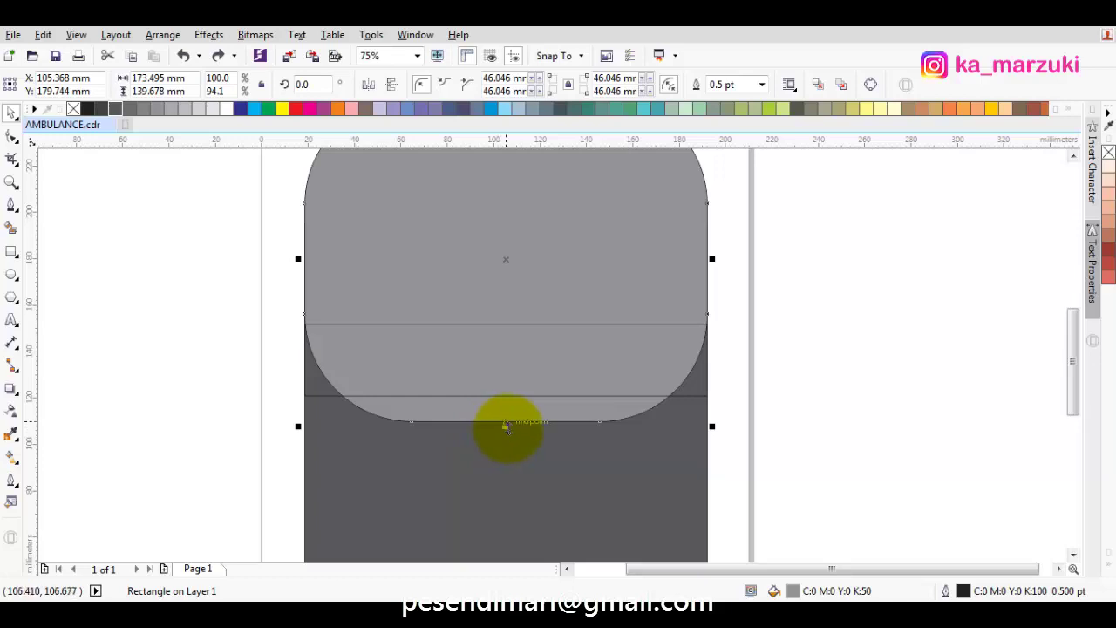
drag(505, 448, 506, 444)
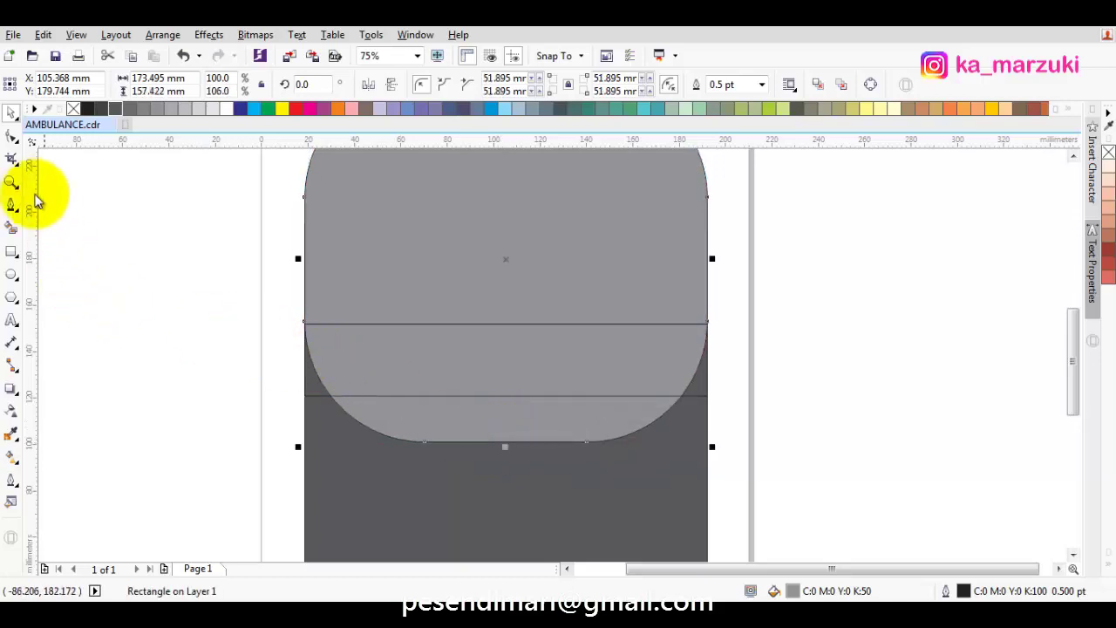
click(11, 253)
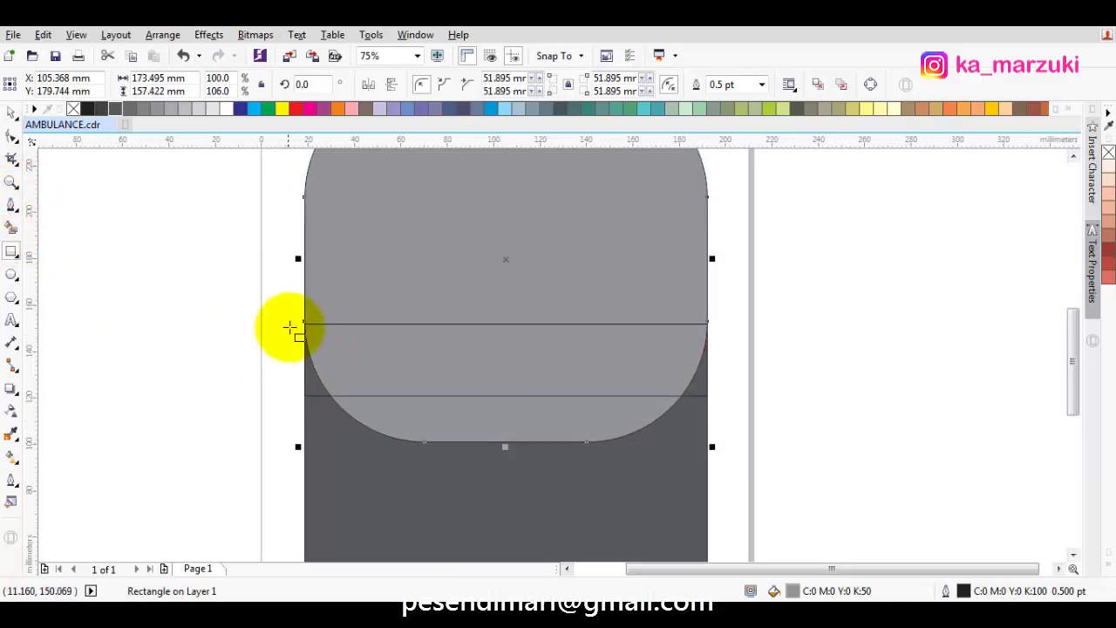
key(ctrl+z)
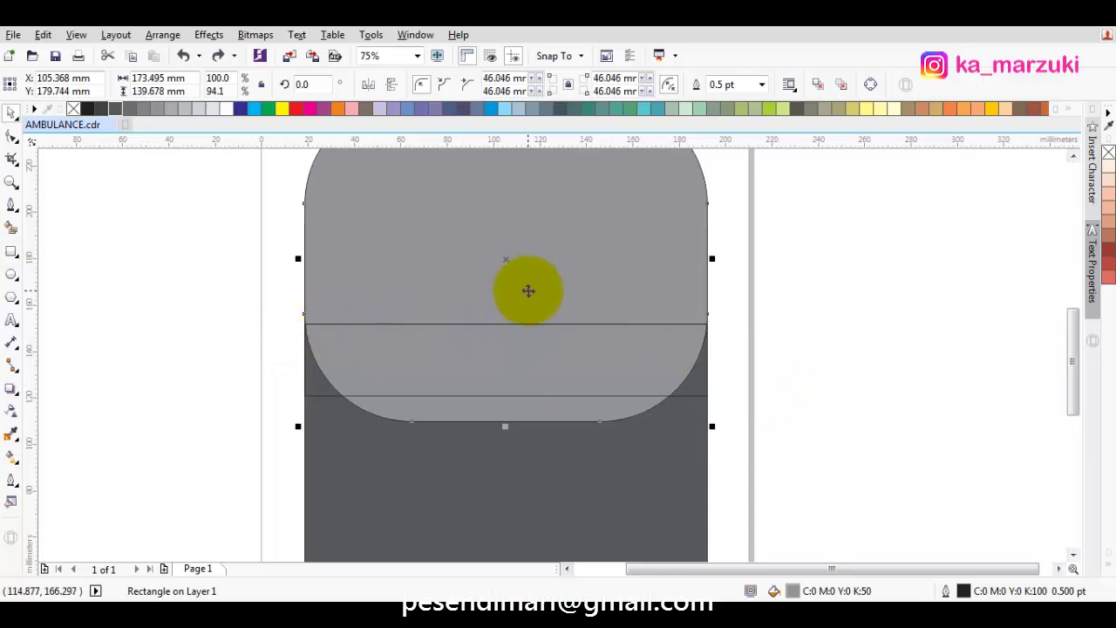
click(529, 292)
click(895, 354)
Stretch the rounded rectangle's lower edge down past the unfilled rectangle, keeping its upper edge in place.
click(615, 277)
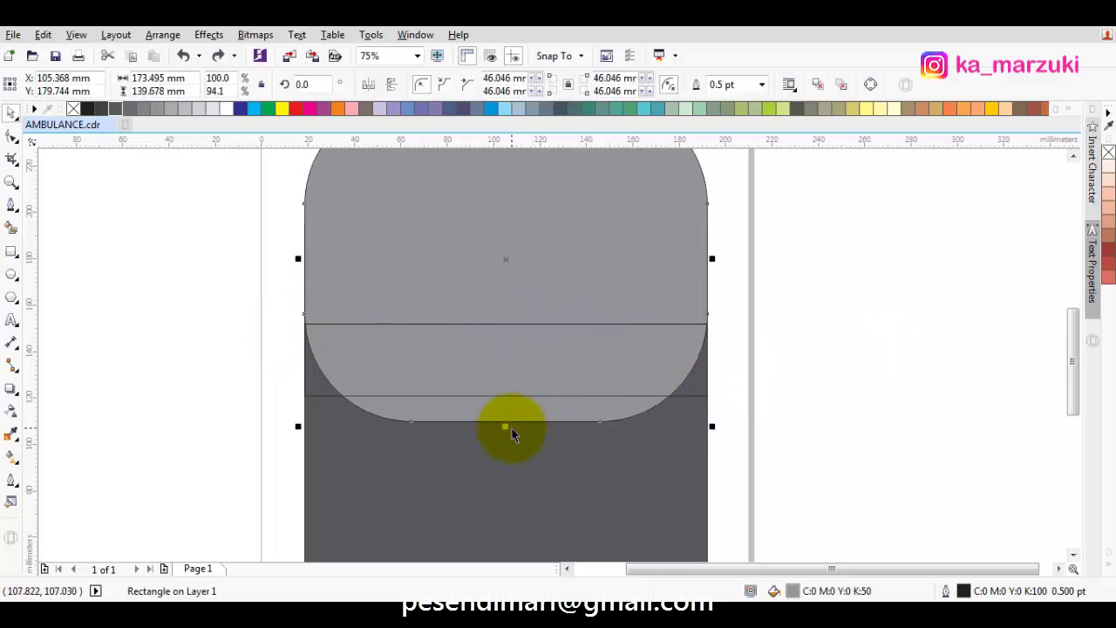
drag(505, 427, 499, 471)
click(837, 393)
Extend the unfilled rectangle downward to about 74.4 mm high and use it to trim the rounded shape.
click(602, 361)
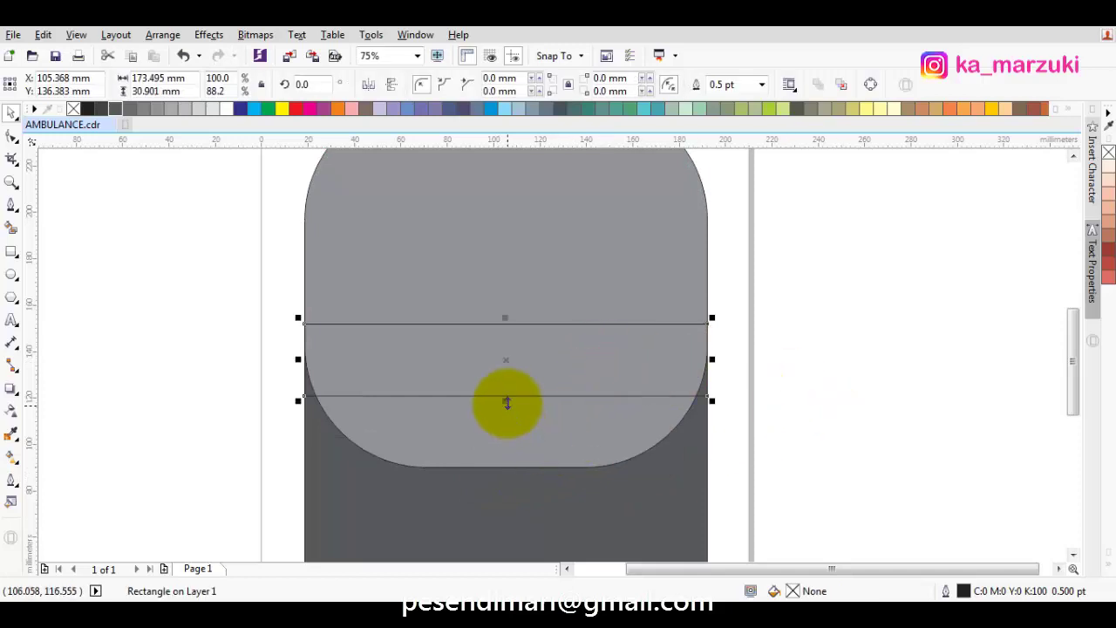
drag(507, 402, 499, 501)
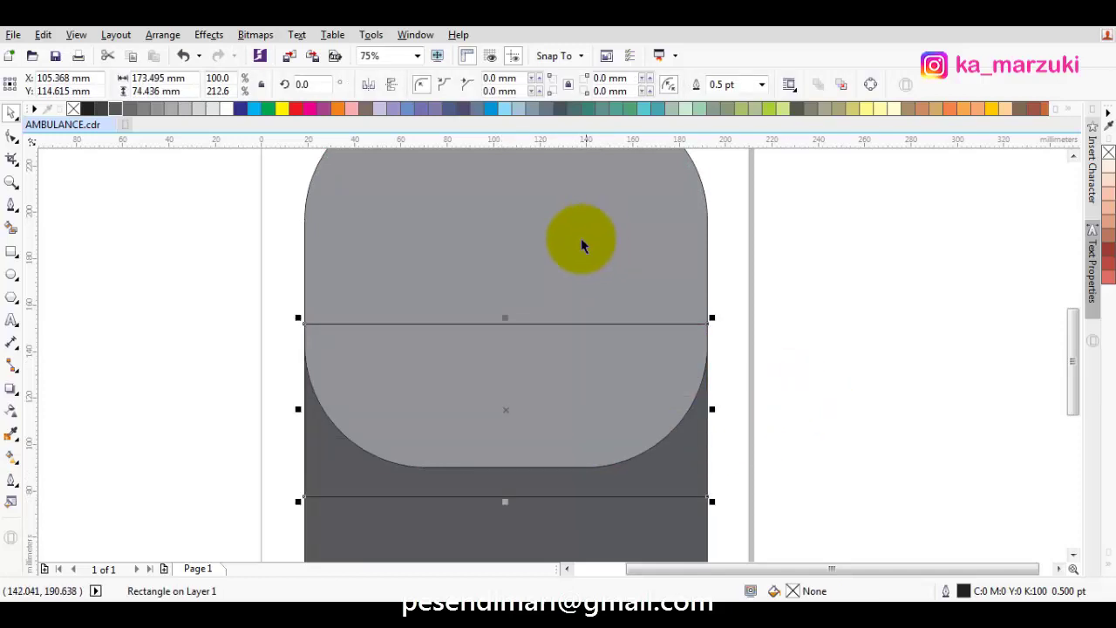
shift+click(568, 239)
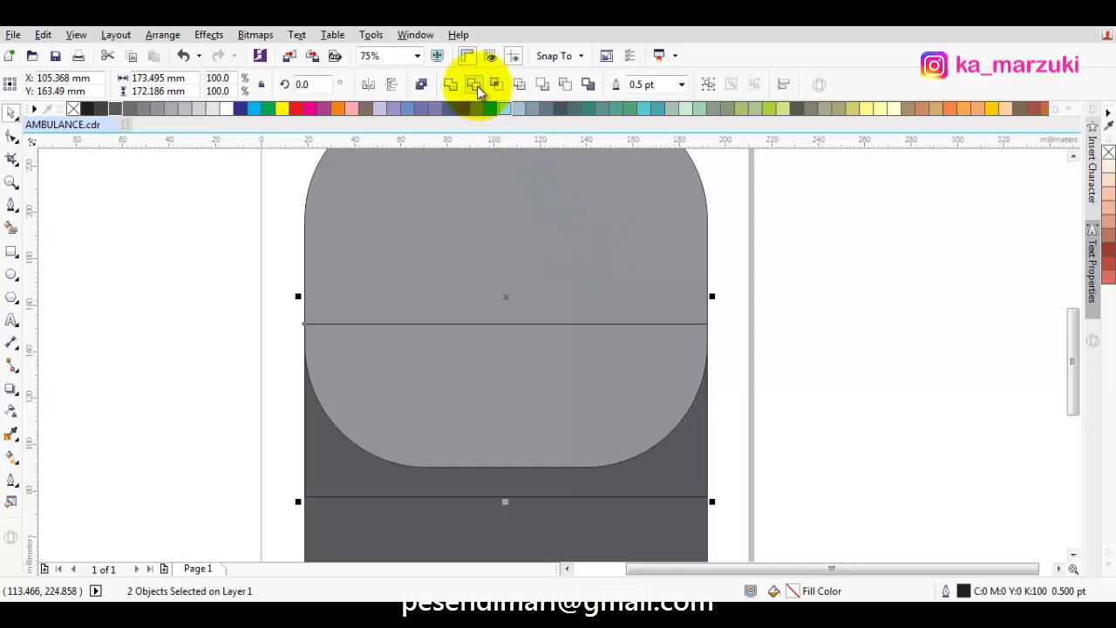
click(477, 85)
click(814, 302)
drag(664, 260, 648, 318)
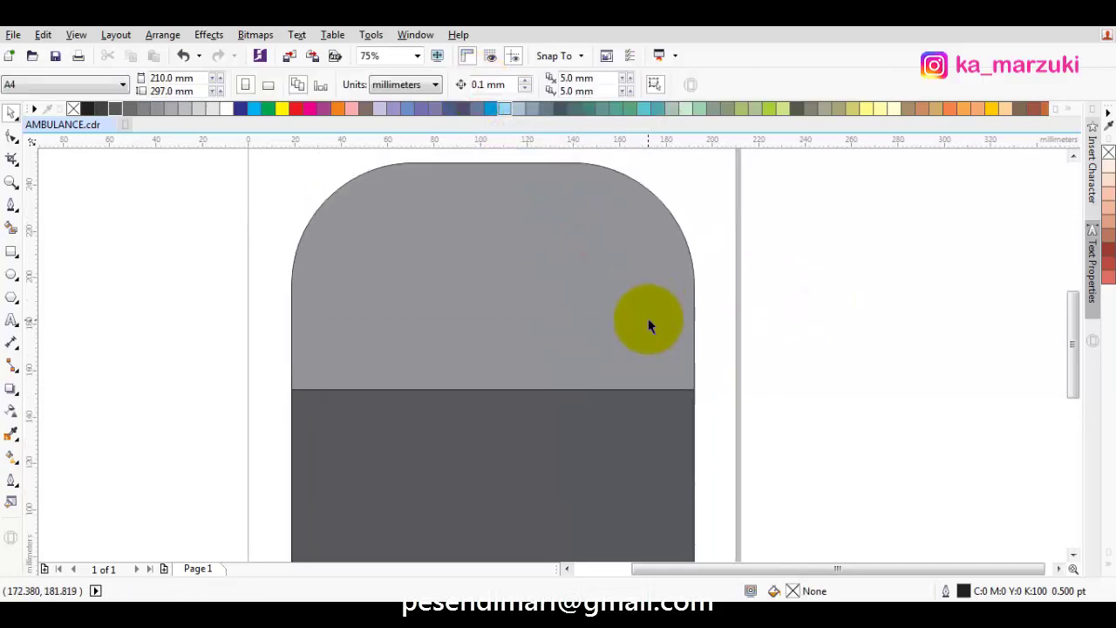
Stretch the trimmed rounded shape's flat lower edge down so it overlaps the unfilled rectangle.
click(648, 318)
drag(493, 395, 492, 434)
drag(588, 394, 614, 325)
key(ctrl+z)
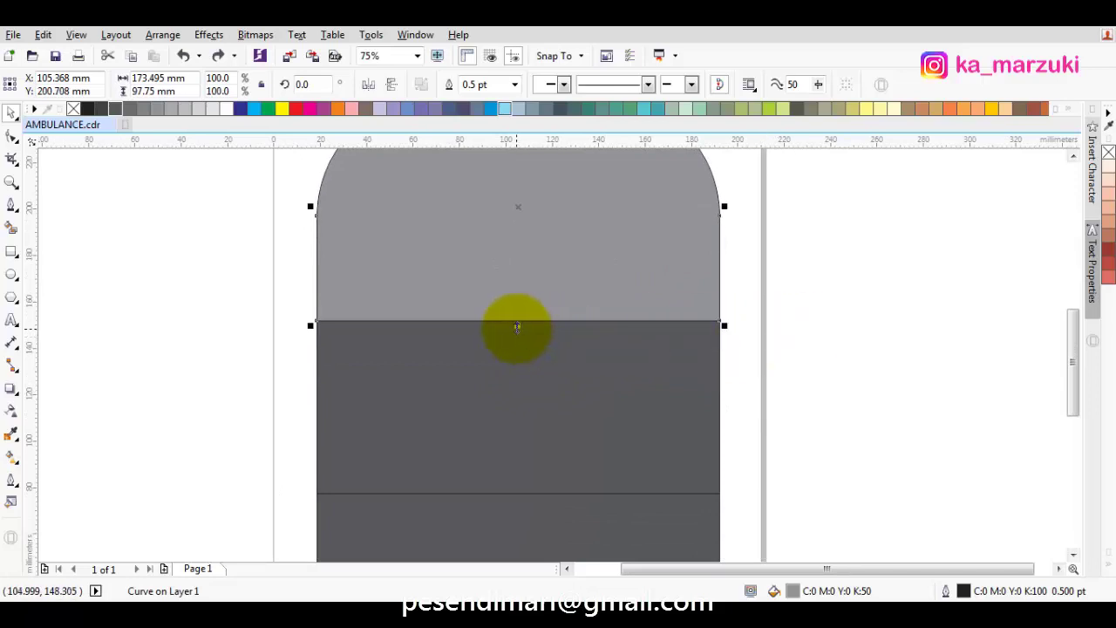
drag(517, 327, 514, 361)
click(822, 404)
Shorten the unfilled rectangle to about 30.9 mm high by raising its lower edge.
click(567, 449)
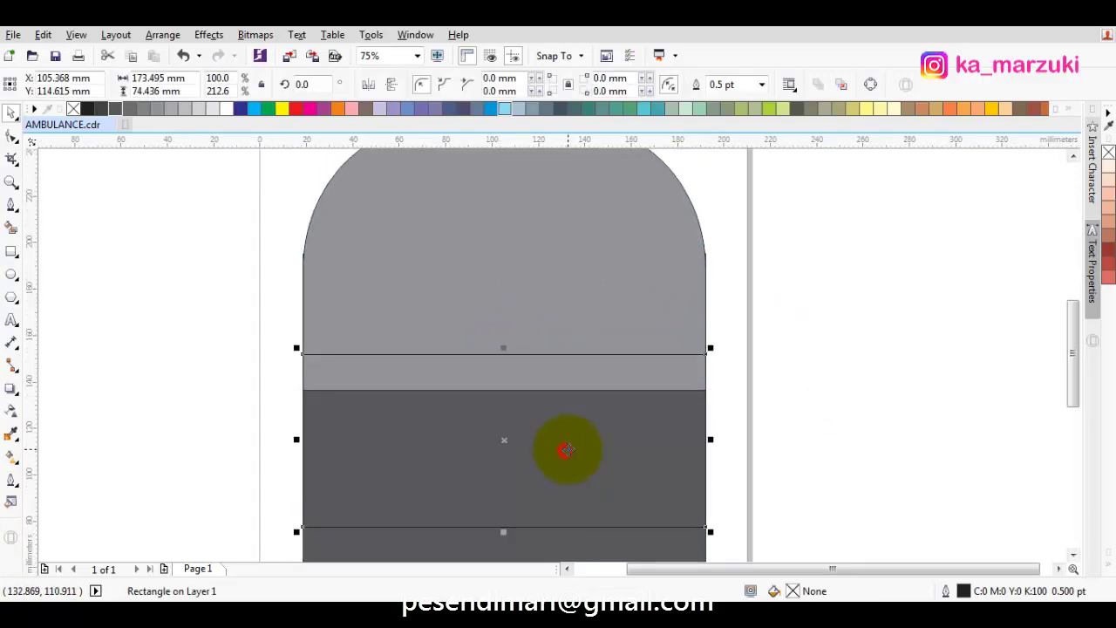
drag(504, 530, 504, 427)
click(501, 501)
drag(506, 252, 501, 287)
click(847, 358)
click(554, 314)
click(456, 419)
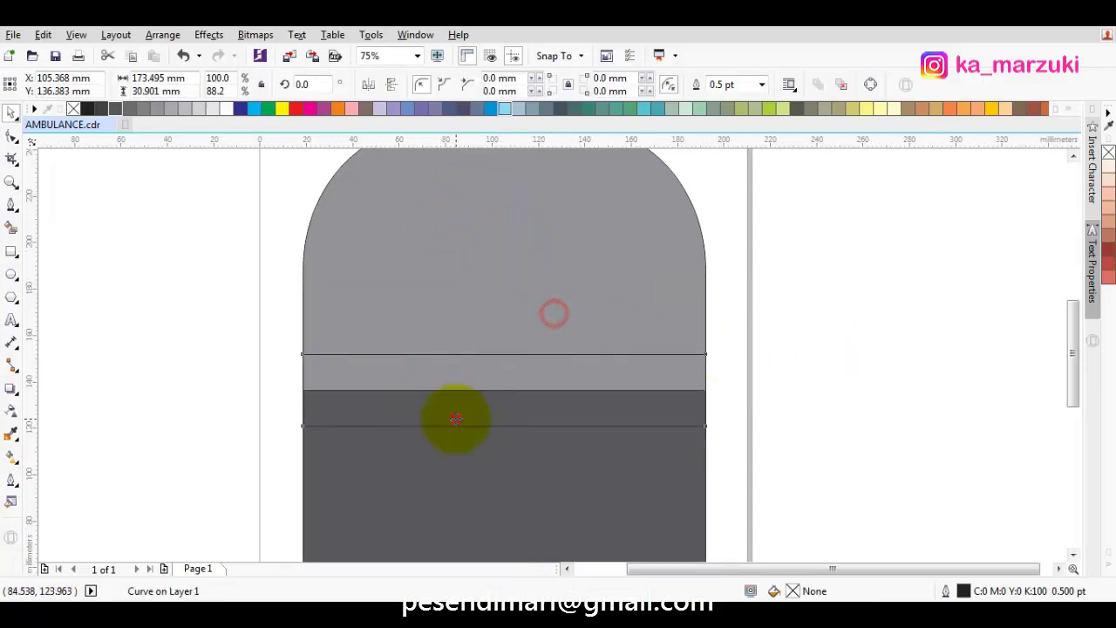
Fill the unfilled rectangle across the middle of the ambulance body with 20% black.
drag(398, 329, 401, 265)
drag(449, 349, 441, 361)
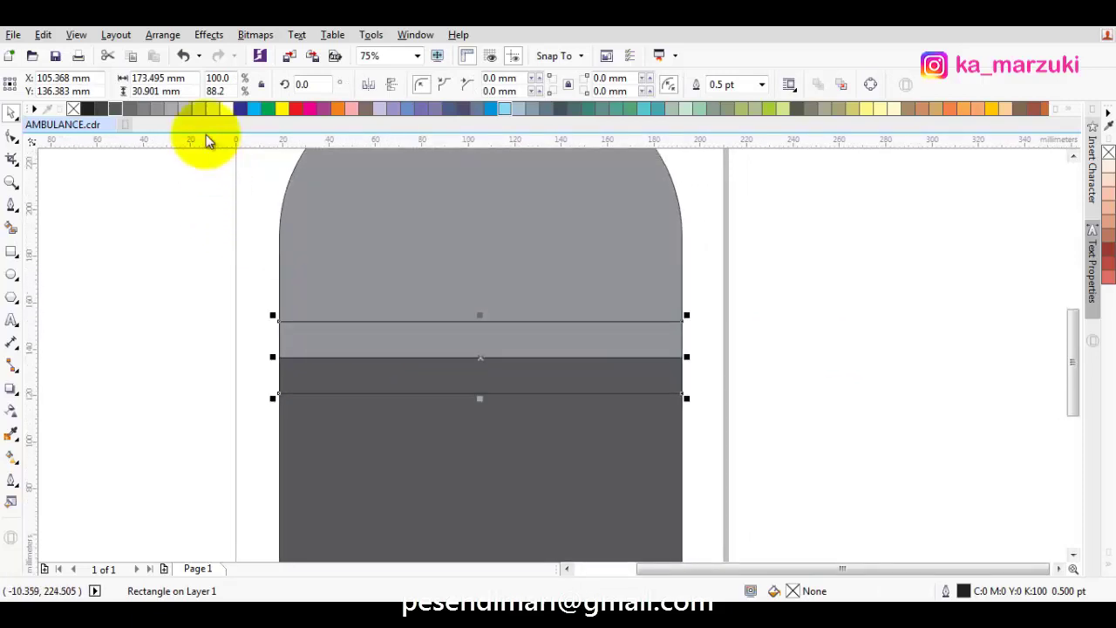
click(199, 109)
scroll(357, 217, down, 1)
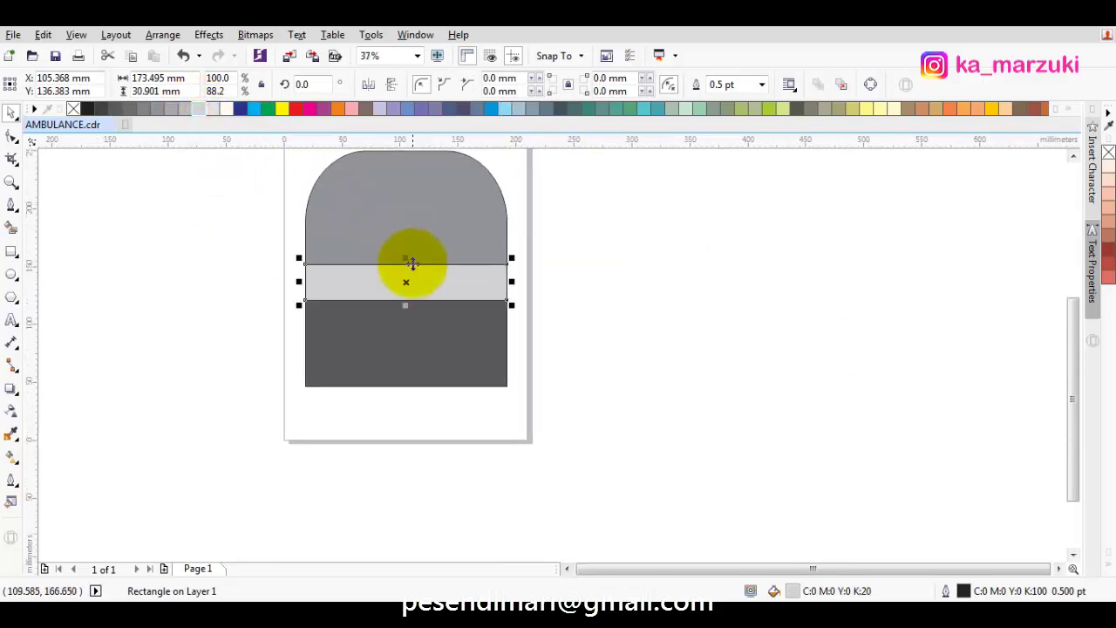
scroll(411, 263, up, 2)
Shorten the mid-grey rounded top shape to about 87.2 mm high by raising its flat lower edge.
click(416, 300)
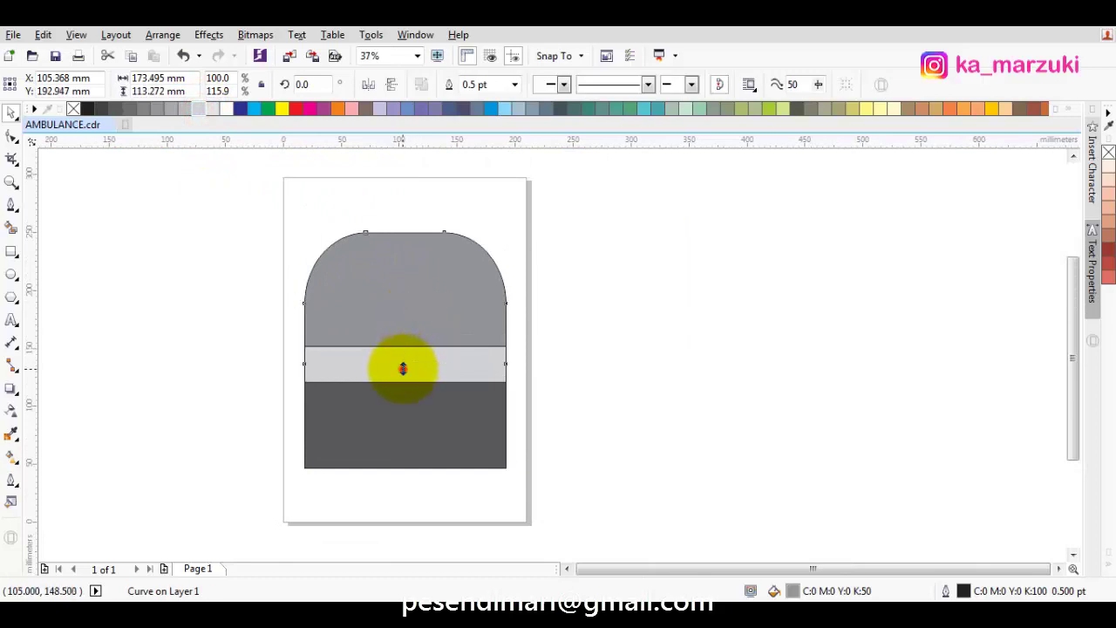
drag(402, 368, 412, 337)
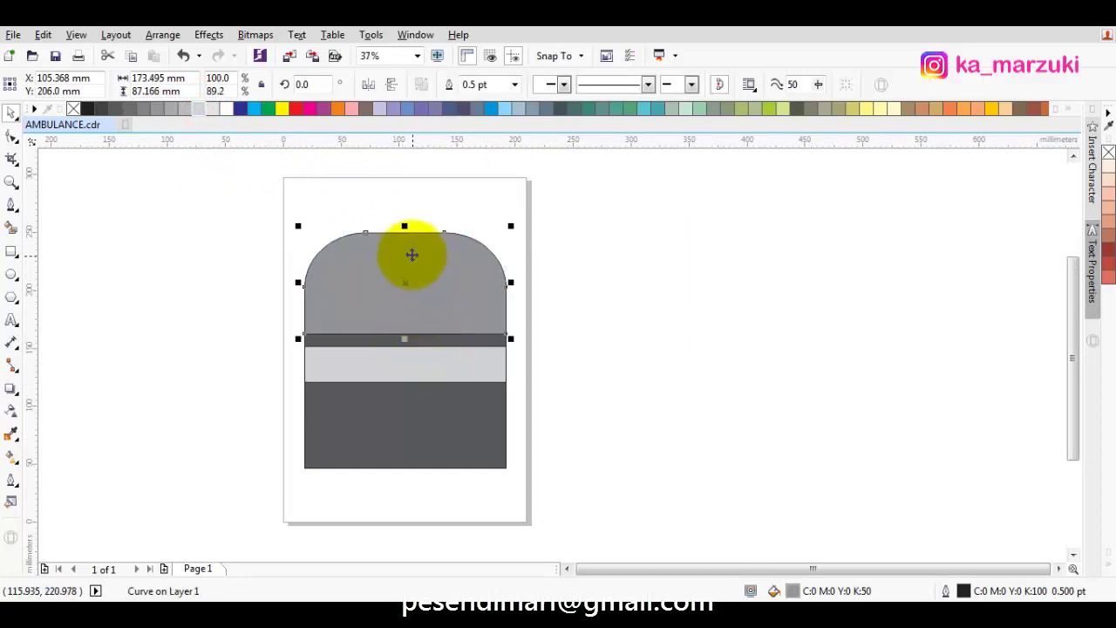
scroll(403, 250, up, 1)
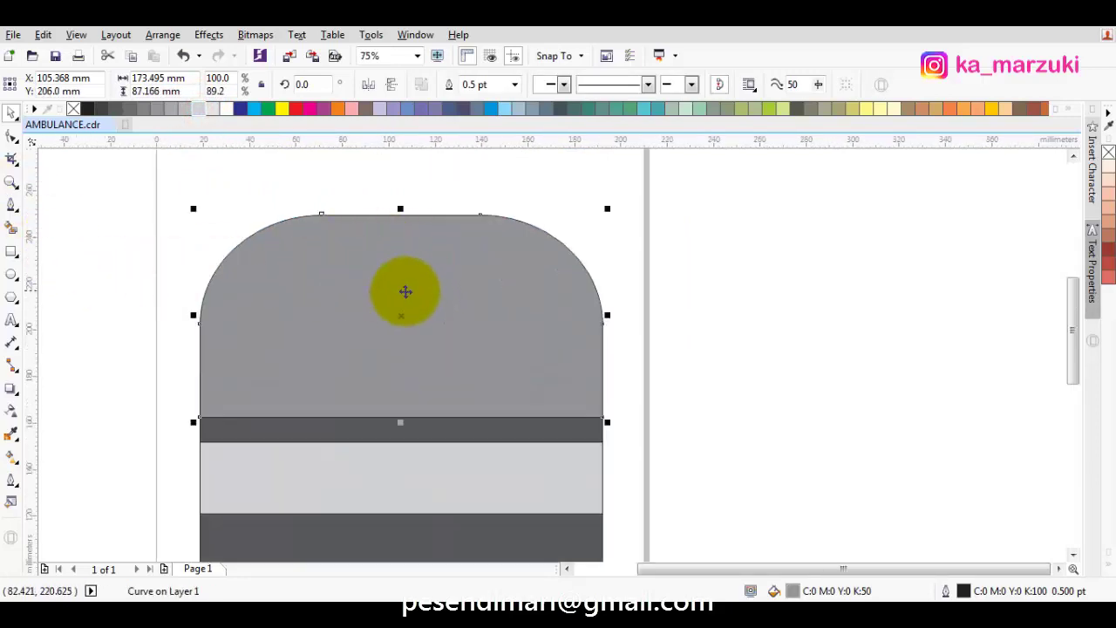
click(686, 319)
Copy the dark grey lower rectangle at about 67.4 mm high and move the copy up over the rounded top shape.
scroll(648, 356, down, 1)
click(559, 455)
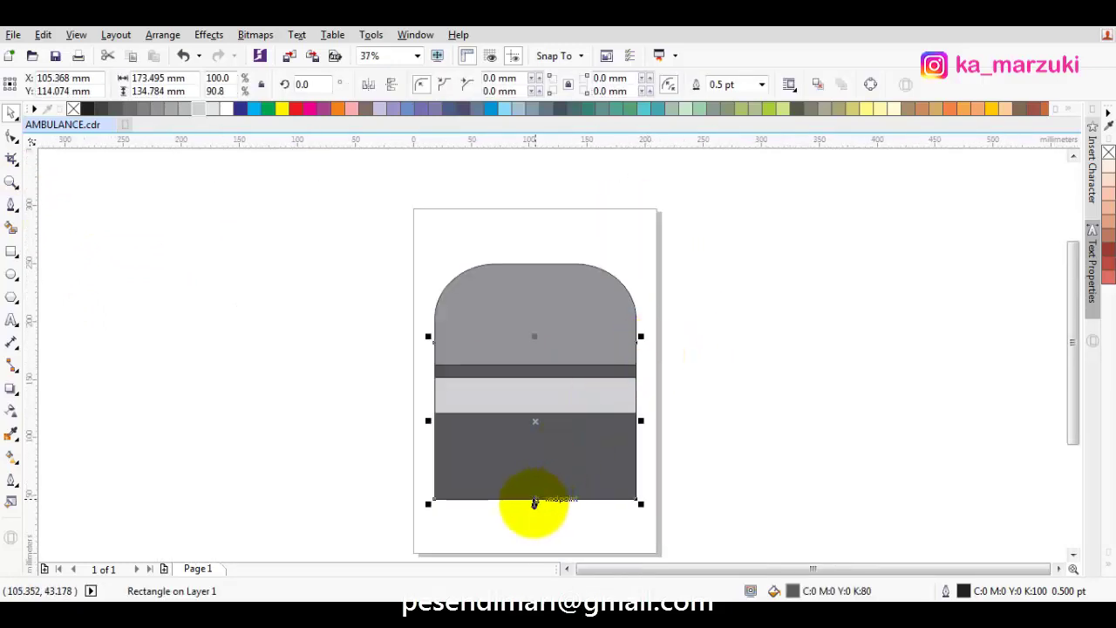
drag(534, 503, 542, 425)
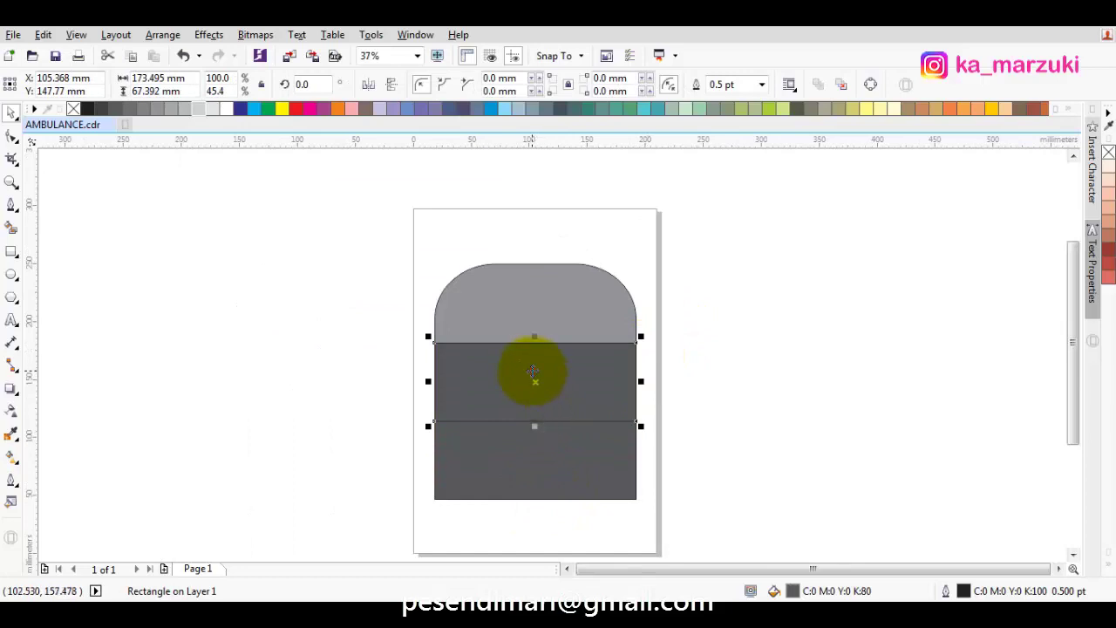
drag(534, 371, 540, 304)
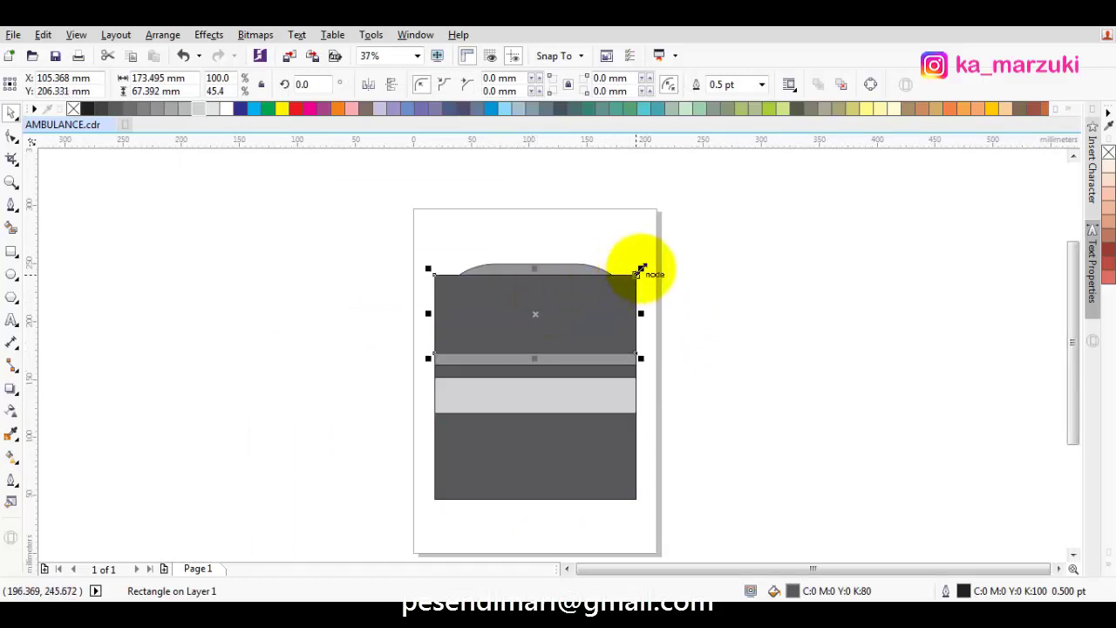
Shrink the copied rectangle about its centre to about 163.5 mm wide, then raise its upper edge to about 69.2 mm high.
mouse_move(641, 271)
mouse_down()
mouse_move(629, 280)
mouse_move(620, 259)
mouse_move(630, 254)
mouse_move(627, 277)
mouse_up()
scroll(644, 270, up, 3)
scroll(629, 280, up, 2)
scroll(627, 283, down, 2)
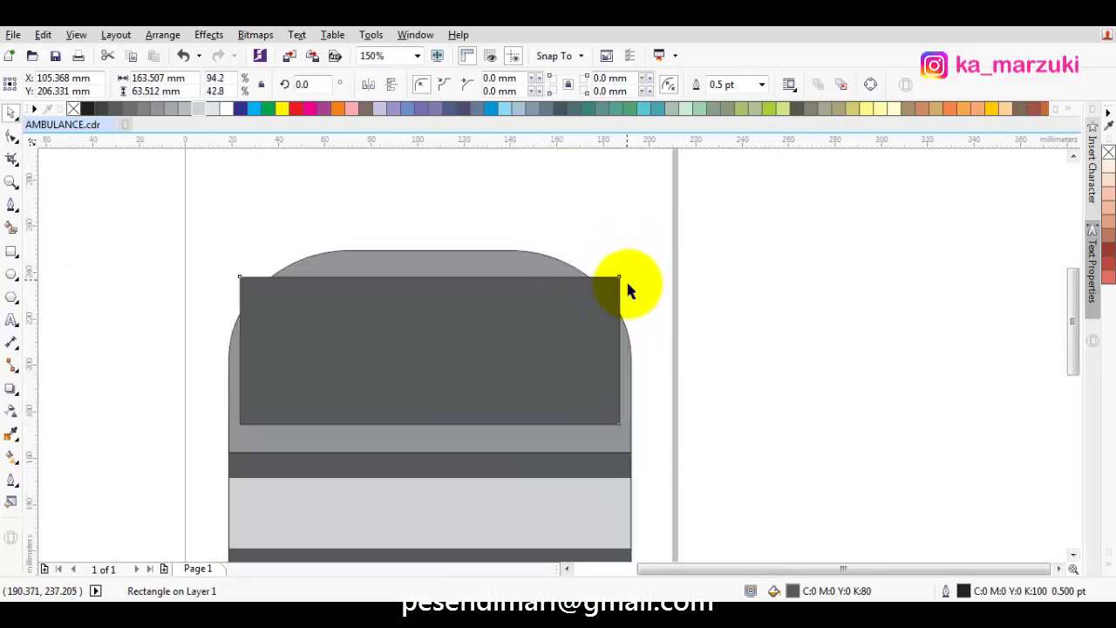
scroll(493, 243, up, 2)
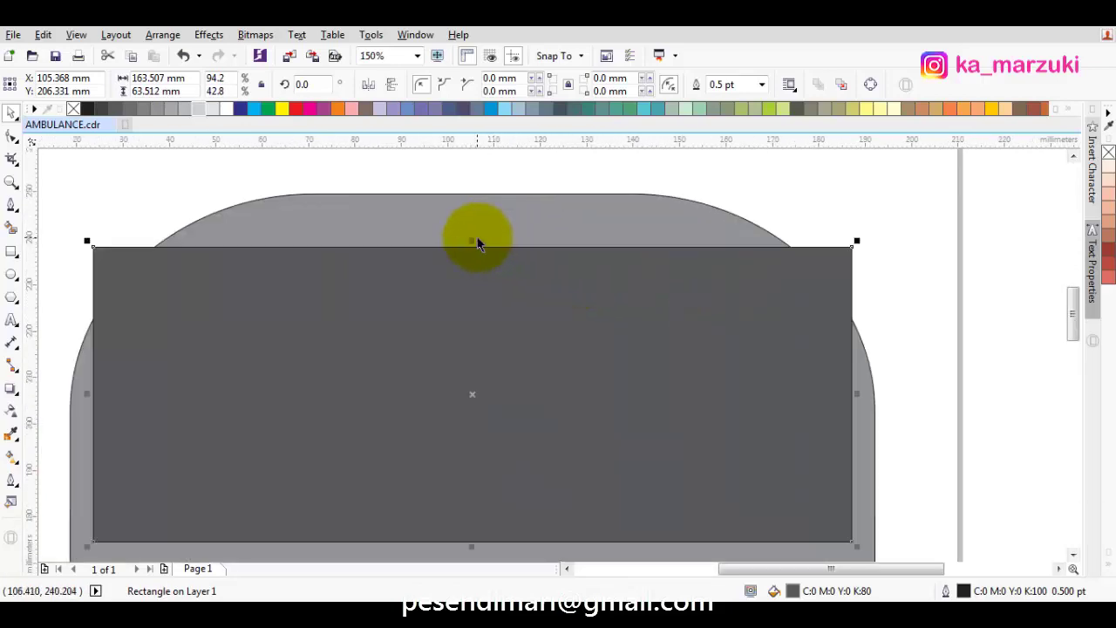
drag(476, 246, 472, 216)
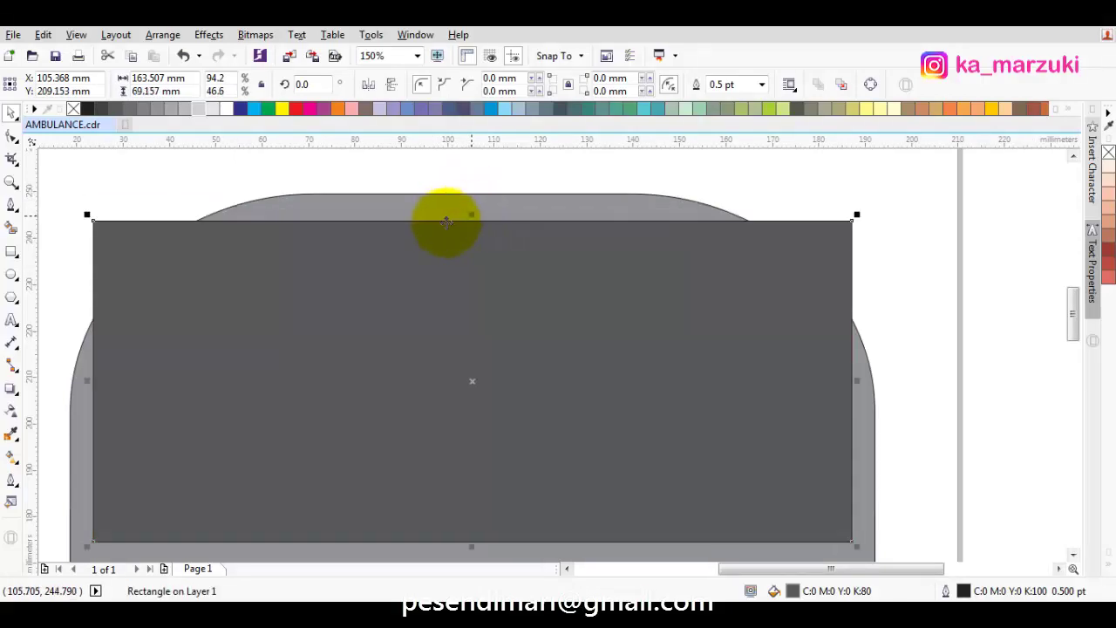
Round the copied rectangle's corners to about 34.6 mm and stretch its lower edge down to about 119.2 mm high.
click(11, 137)
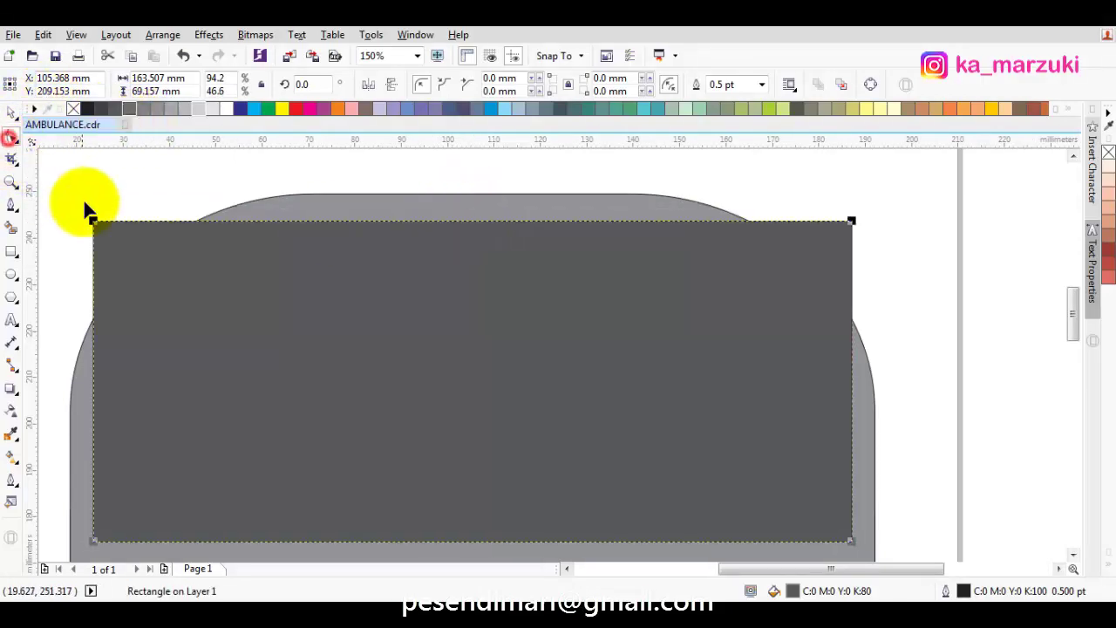
drag(94, 219, 343, 224)
scroll(511, 254, down, 4)
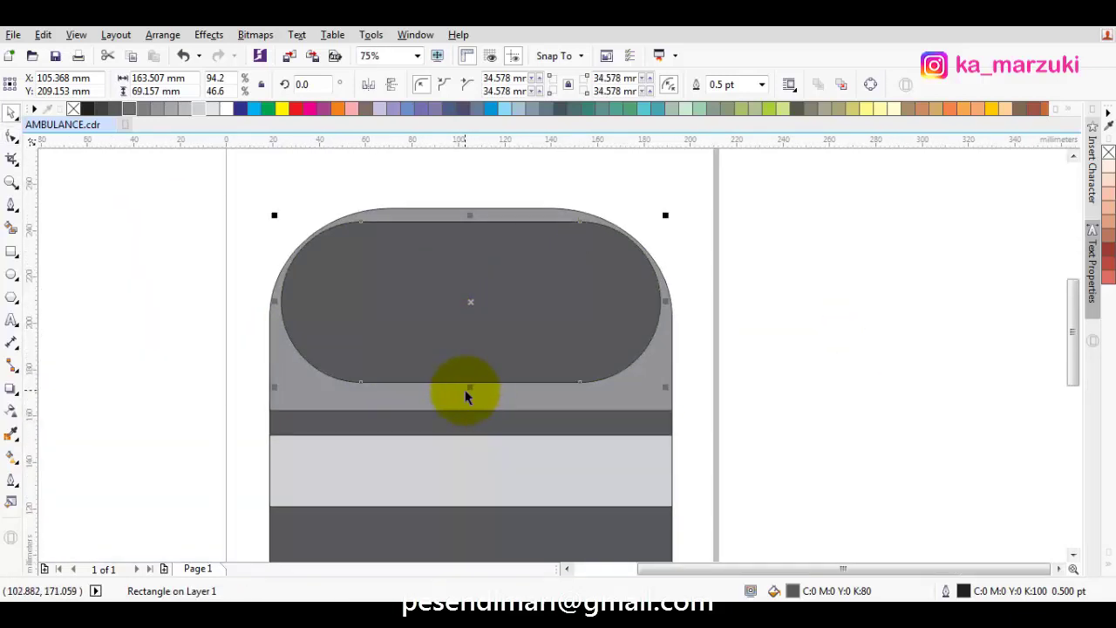
drag(473, 390, 464, 502)
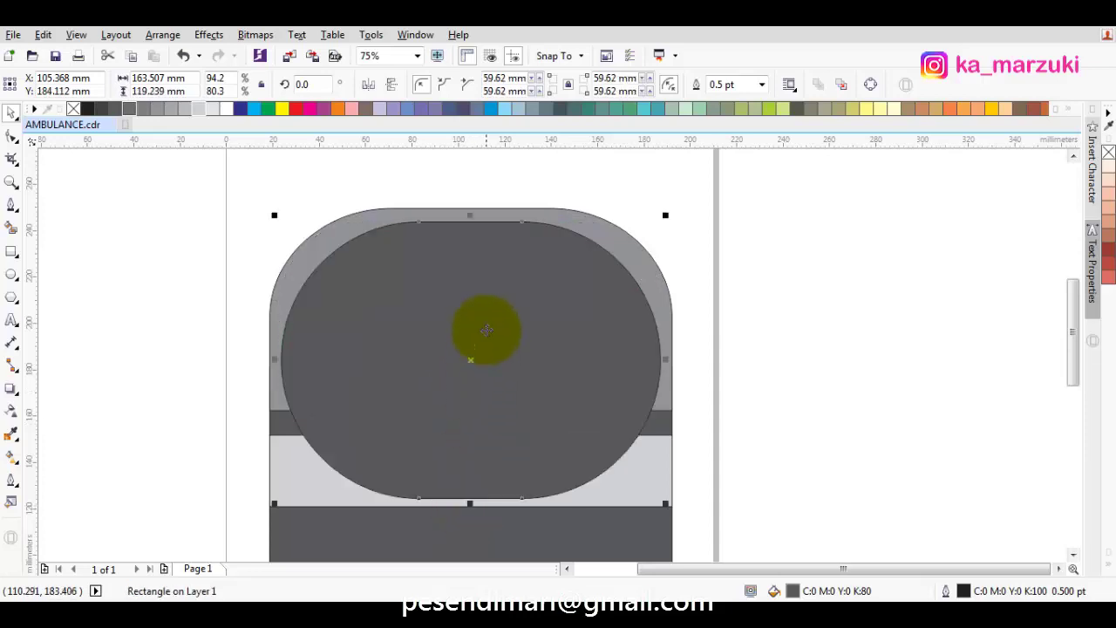
Reduce the dark shape's corner radius to about 52.65 mm and shift it up just below the roof's upper edge.
key(F10)
mouse_move(416, 229)
mouse_down()
mouse_move(392, 232)
mouse_move(406, 234)
mouse_up()
key(space)
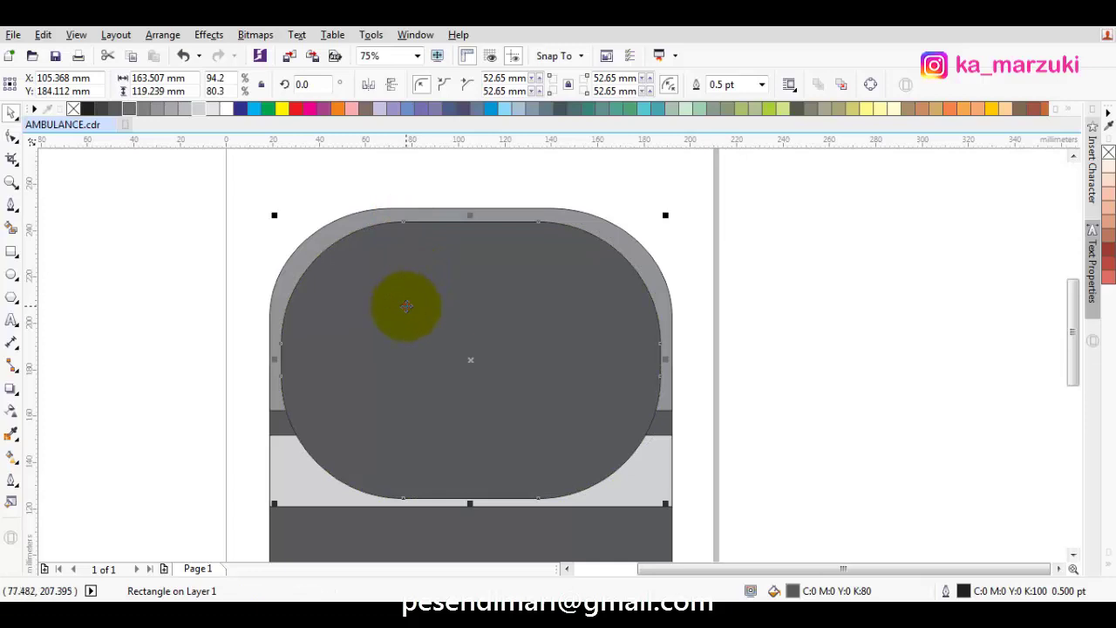
drag(406, 305, 409, 297)
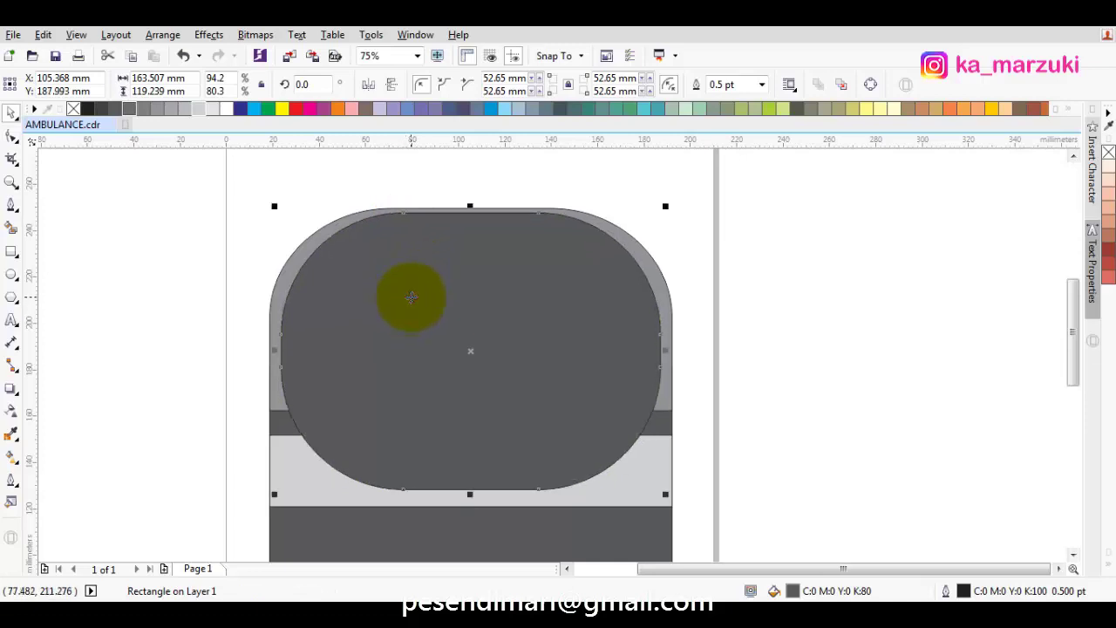
click(675, 257)
click(606, 302)
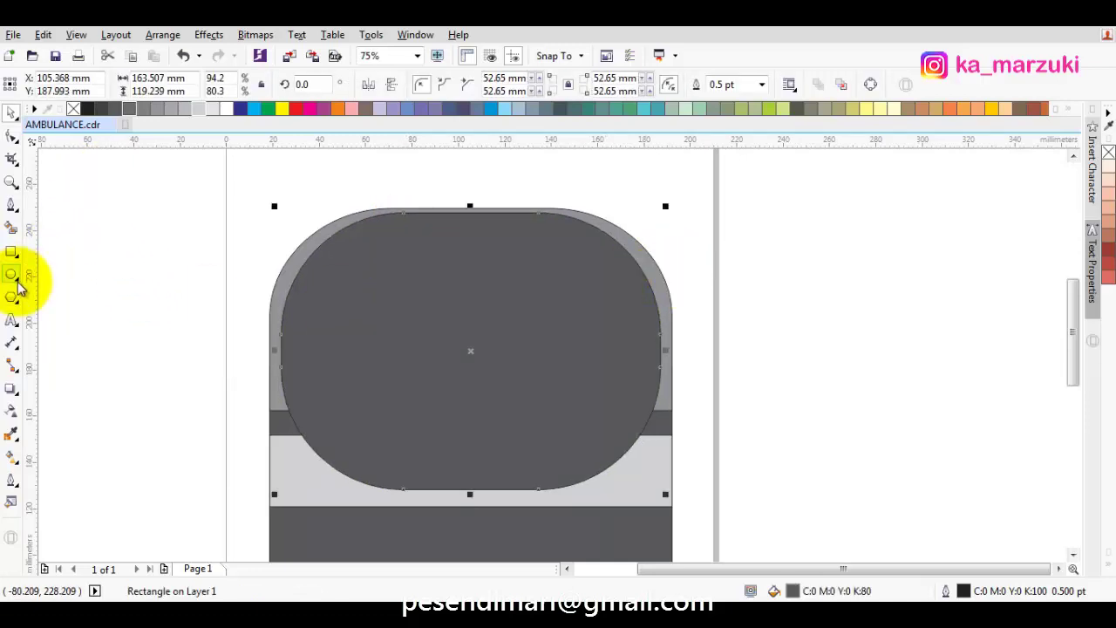
Draw an unfilled rectangle about 216 mm wide across the dark rounded shape's lower half and use it to trim that shape.
click(12, 253)
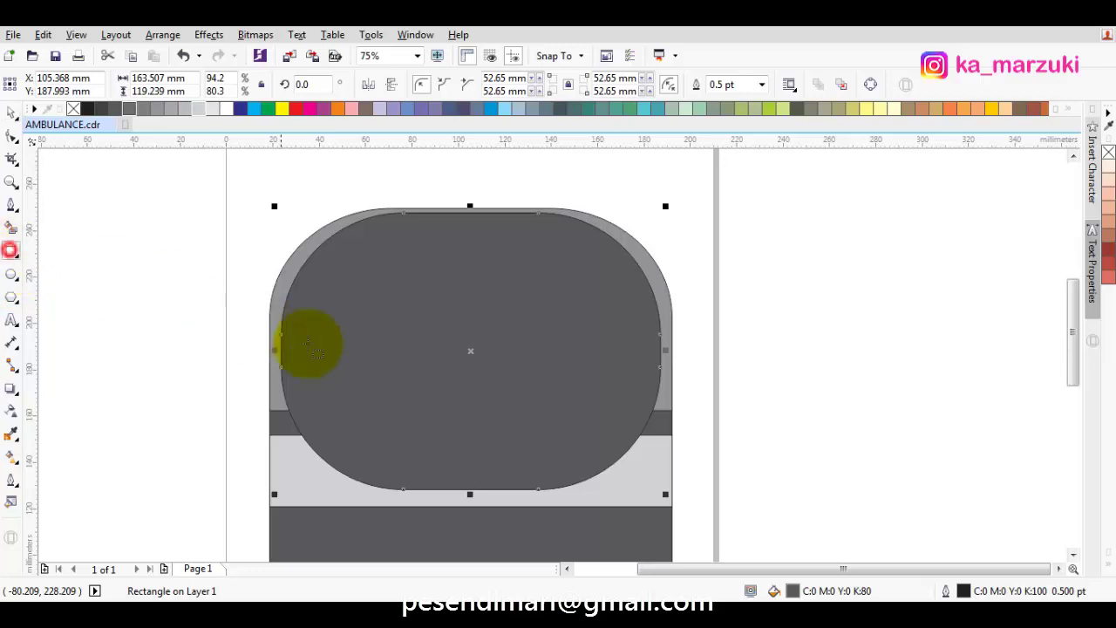
drag(245, 339, 747, 518)
drag(694, 396, 695, 416)
shift+click(569, 258)
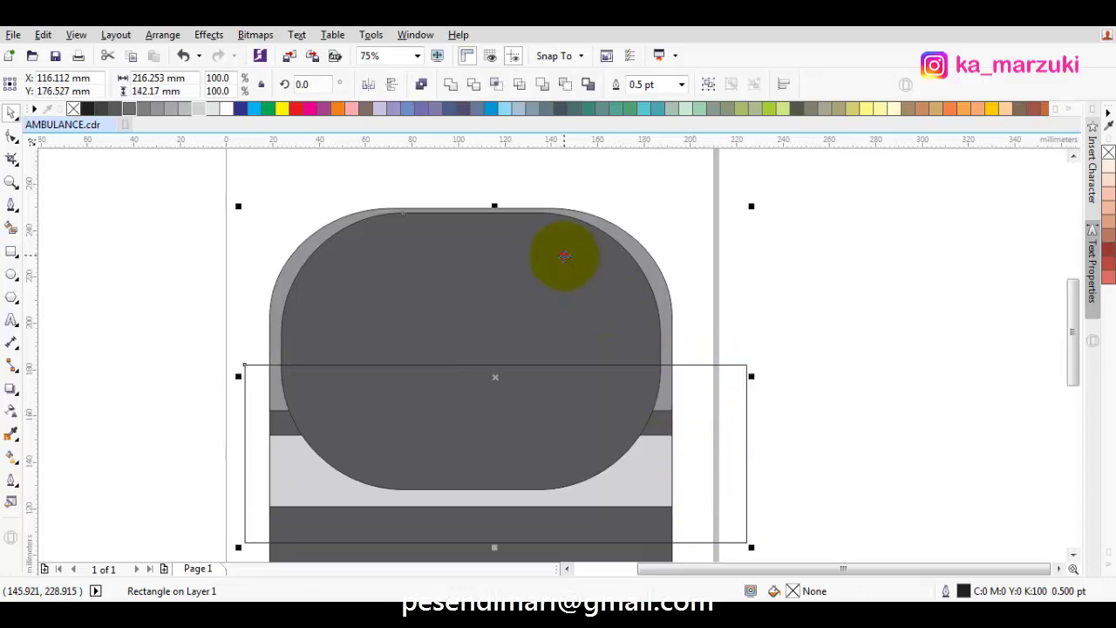
click(474, 85)
click(815, 279)
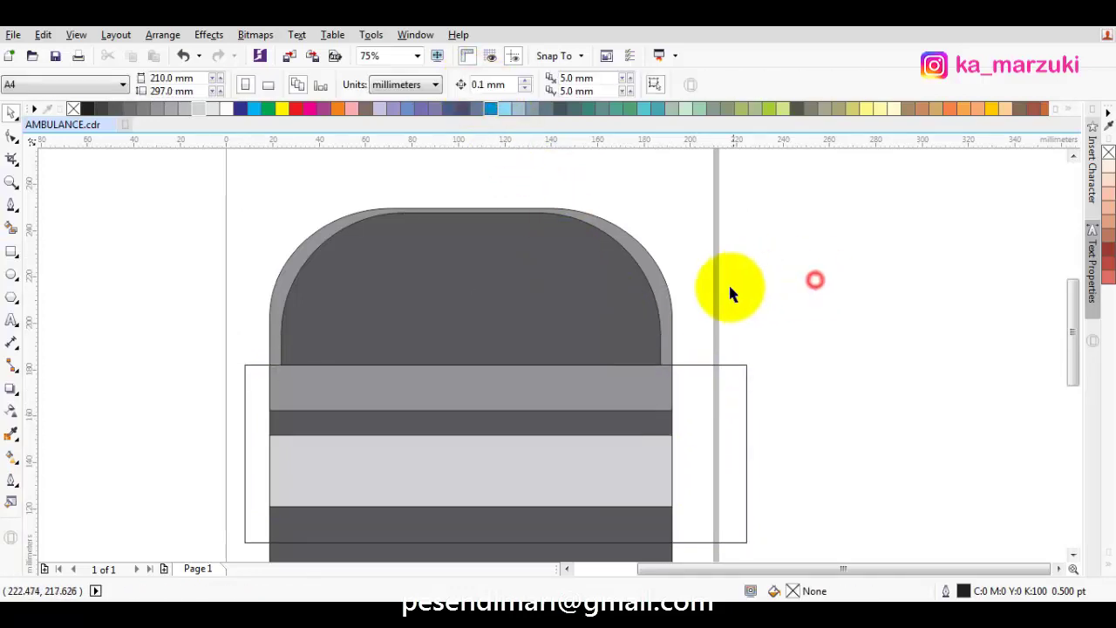
Delete the unfilled rectangle used for trimming.
scroll(729, 305, down, 2)
click(729, 332)
key(Escape)
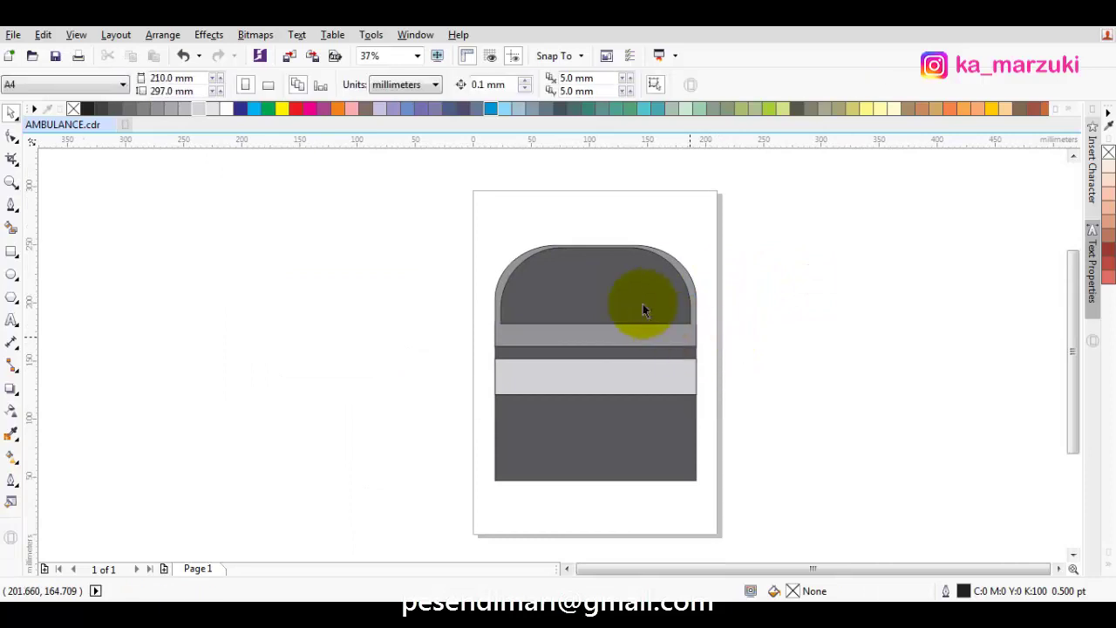
Fill the trimmed dark window shape with the lightest grey.
scroll(643, 303, up, 2)
click(611, 342)
drag(612, 335, 548, 340)
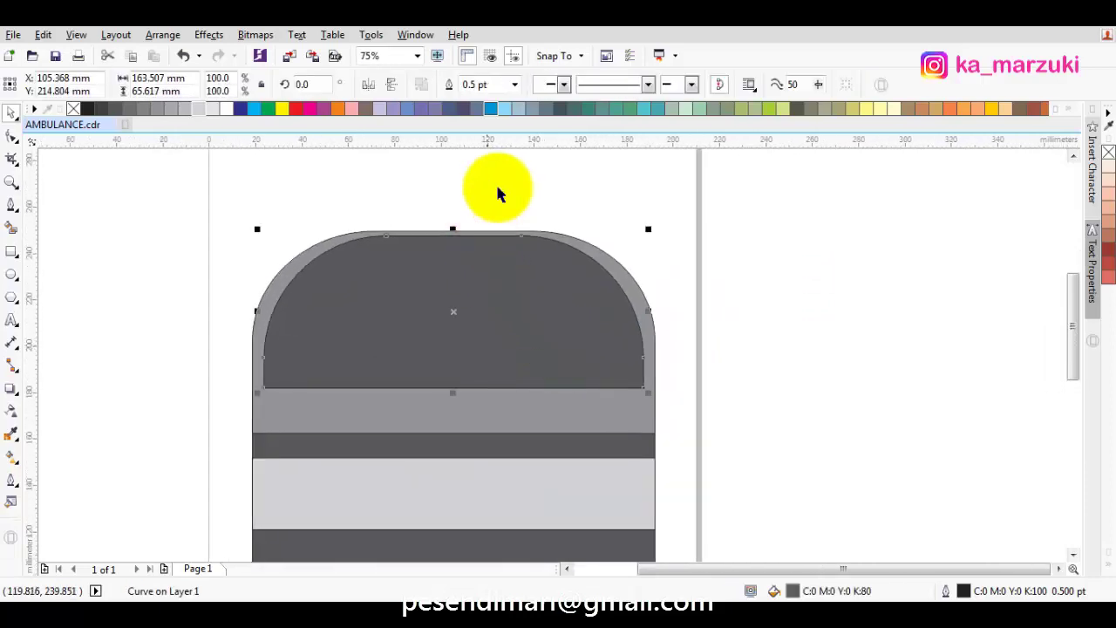
click(213, 109)
key(Escape)
scroll(508, 299, down, 2)
scroll(567, 357, left, 1)
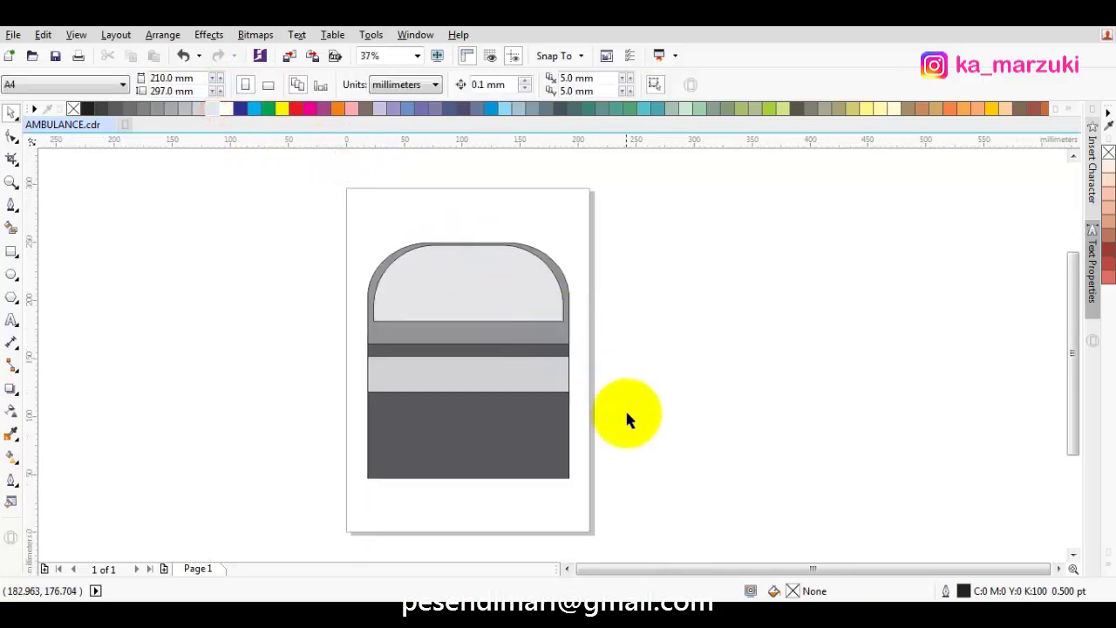
Remove the outlines from all four objects of the ambulance body.
mouse_move(643, 488)
mouse_down()
mouse_move(182, 186)
mouse_move(105, 170)
mouse_up()
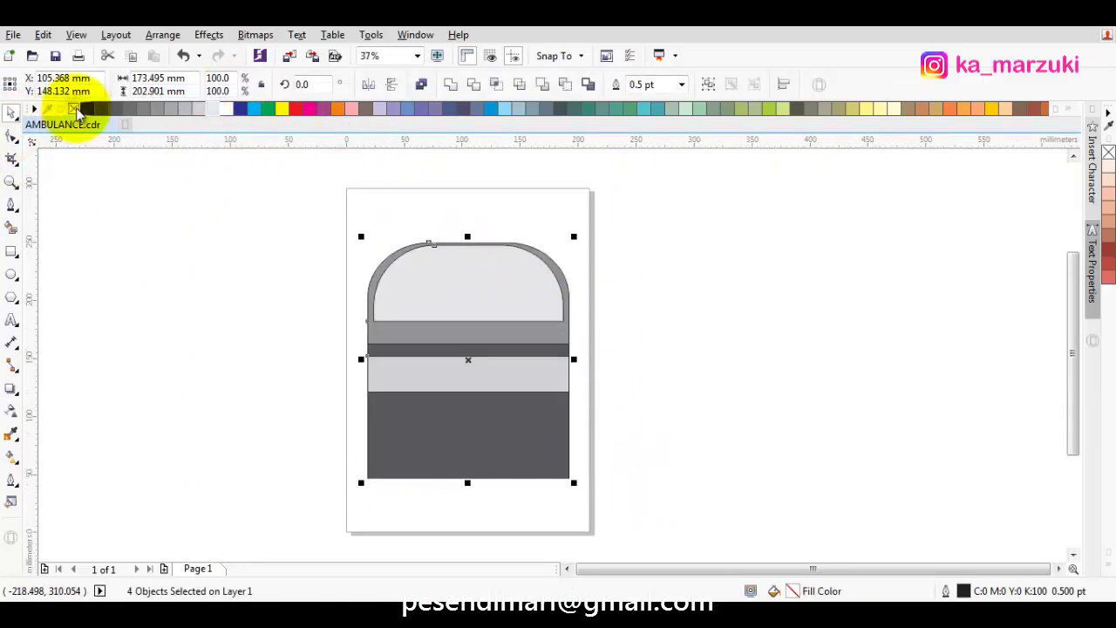
right_click(73, 108)
click(137, 190)
scroll(524, 340, down, 1)
scroll(584, 386, up, 1)
Shorten the dark grey lower rectangle to about 98.6 mm high by raising its lower edge.
click(586, 391)
click(397, 401)
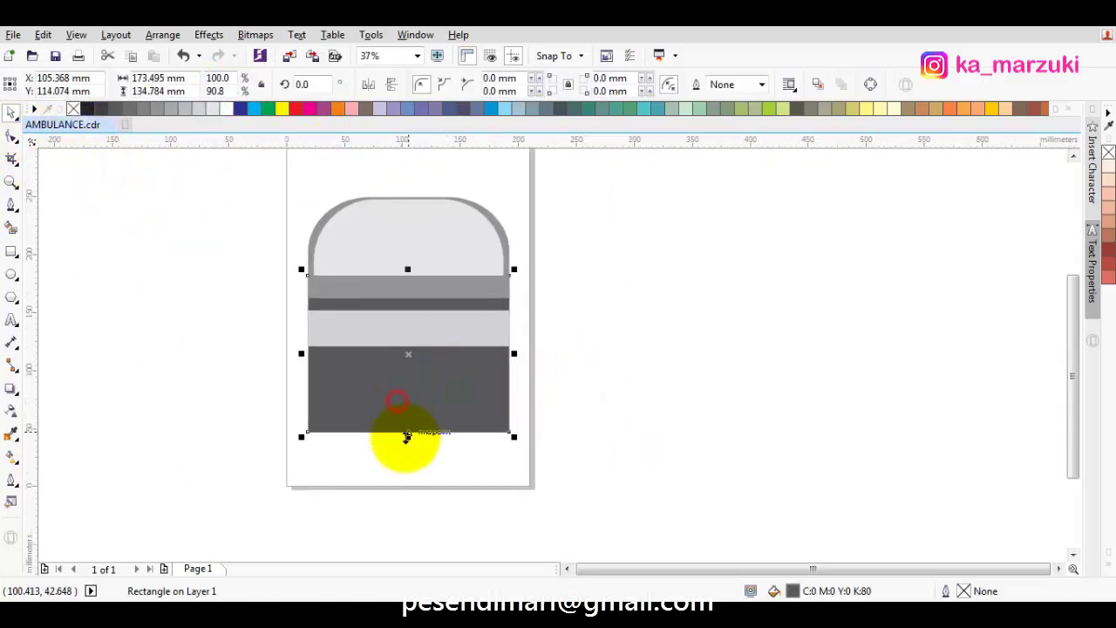
drag(406, 437, 412, 387)
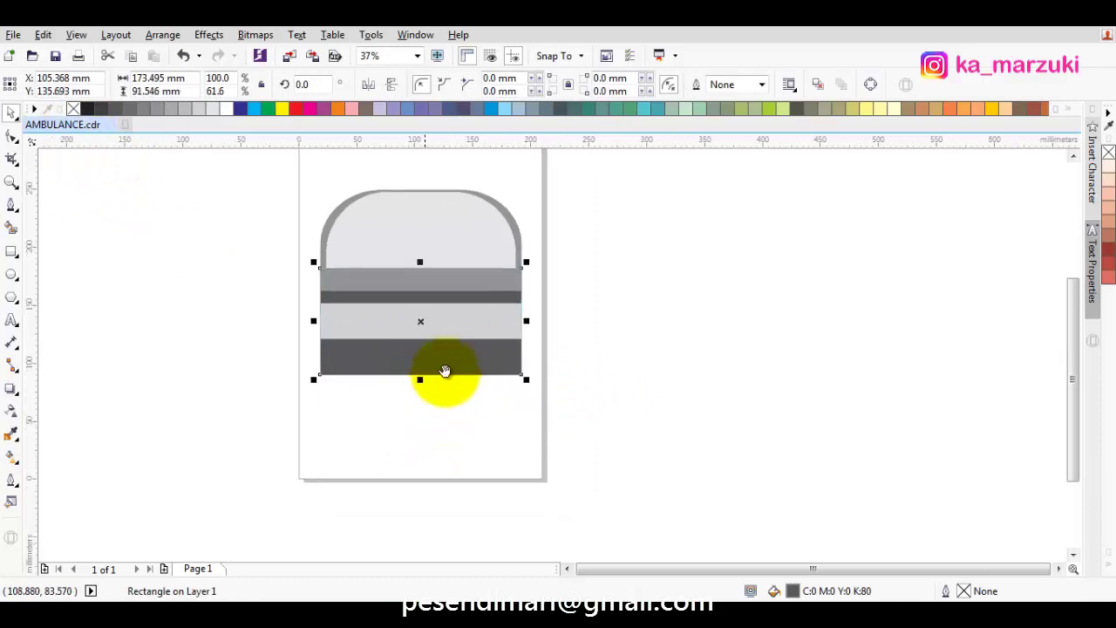
scroll(463, 360, down, 1)
scroll(463, 360, left, 1)
drag(468, 349, 469, 356)
click(665, 375)
Copy the dark lower rectangle as a strip about 25 mm high along its lower edge and shift it down about 4 mm.
click(521, 342)
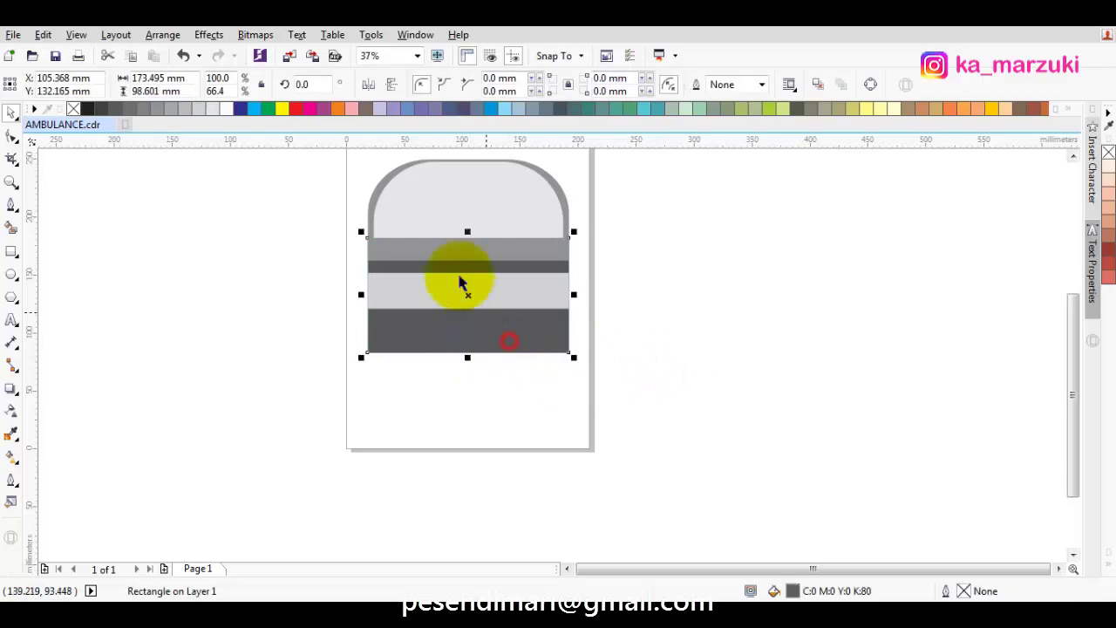
scroll(439, 228, up, 1)
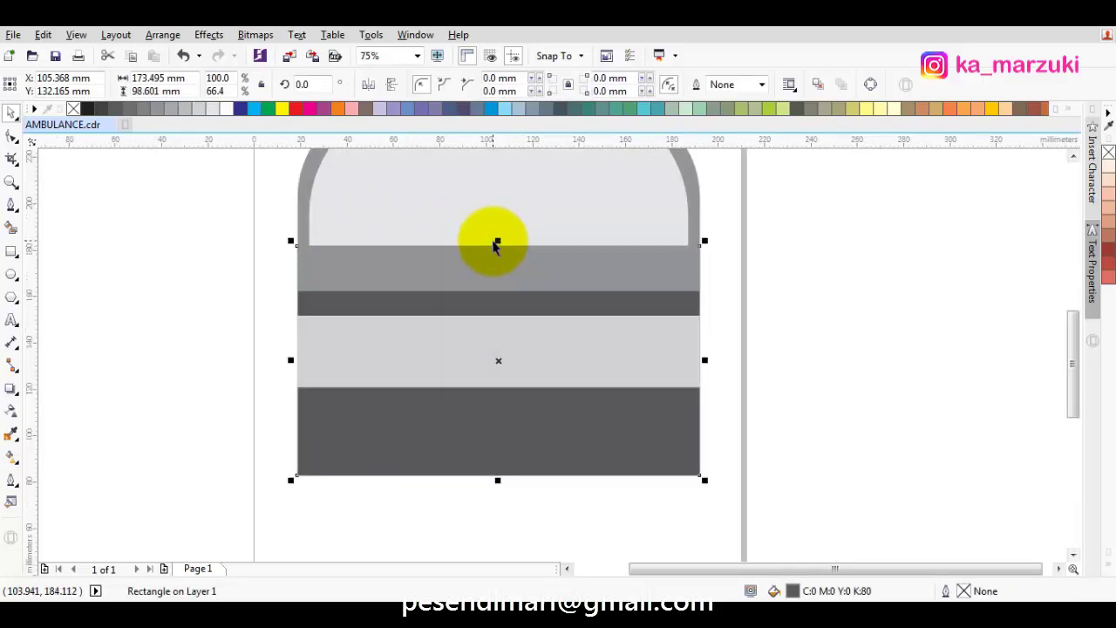
drag(494, 245, 500, 386)
key(ctrl+z)
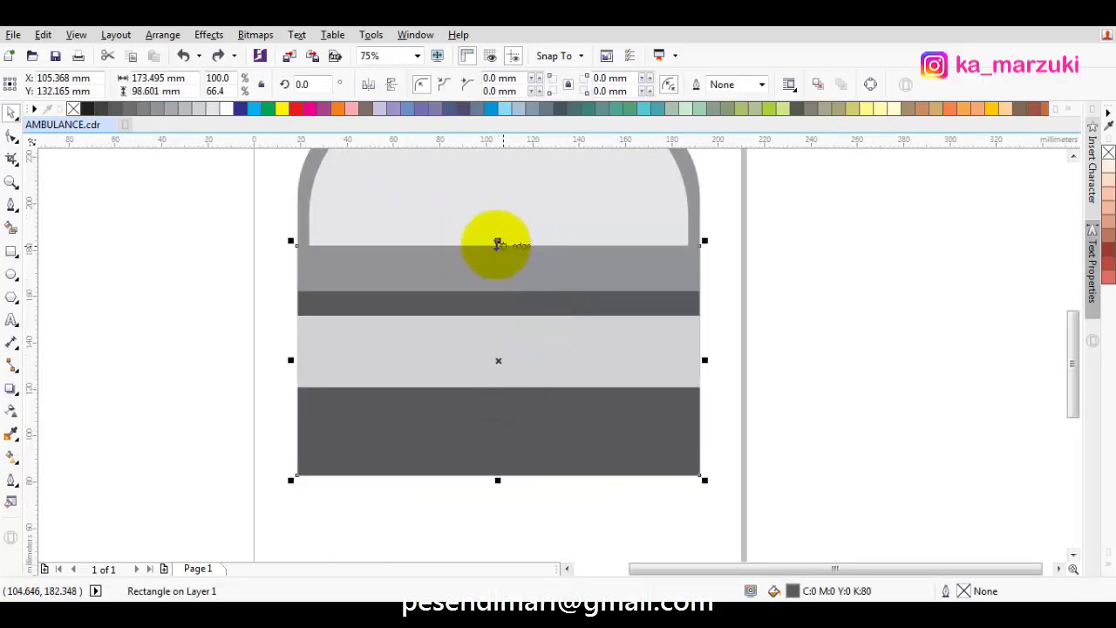
drag(496, 241, 493, 420)
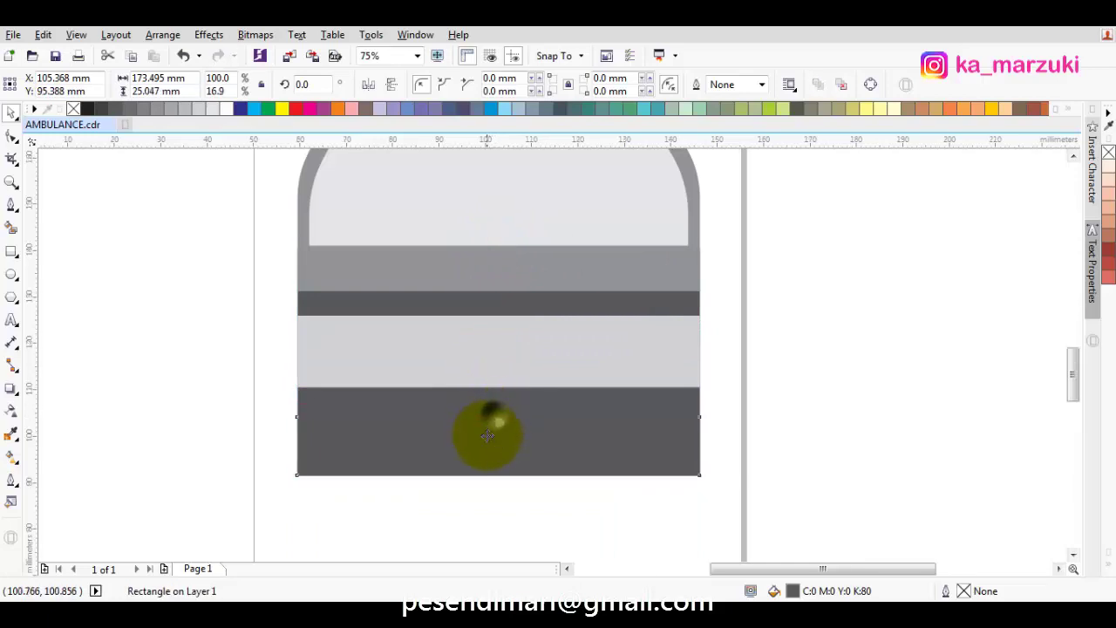
scroll(494, 418, up, 1)
scroll(489, 400, down, 1)
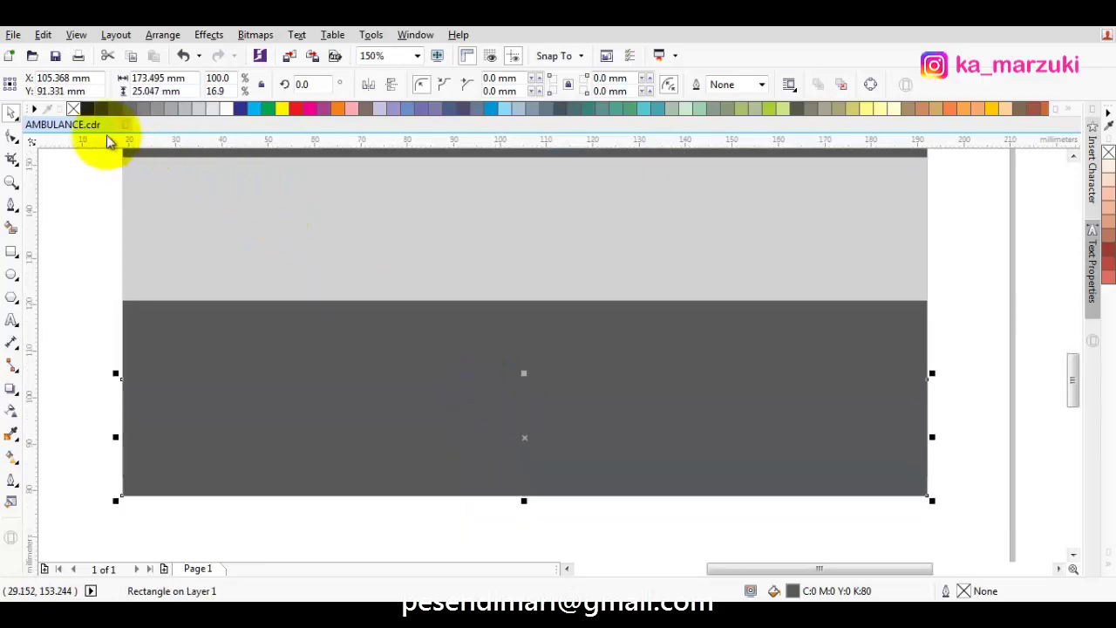
Fill the bottom strip with 90% black and round its corners to about 9.3 mm.
click(102, 109)
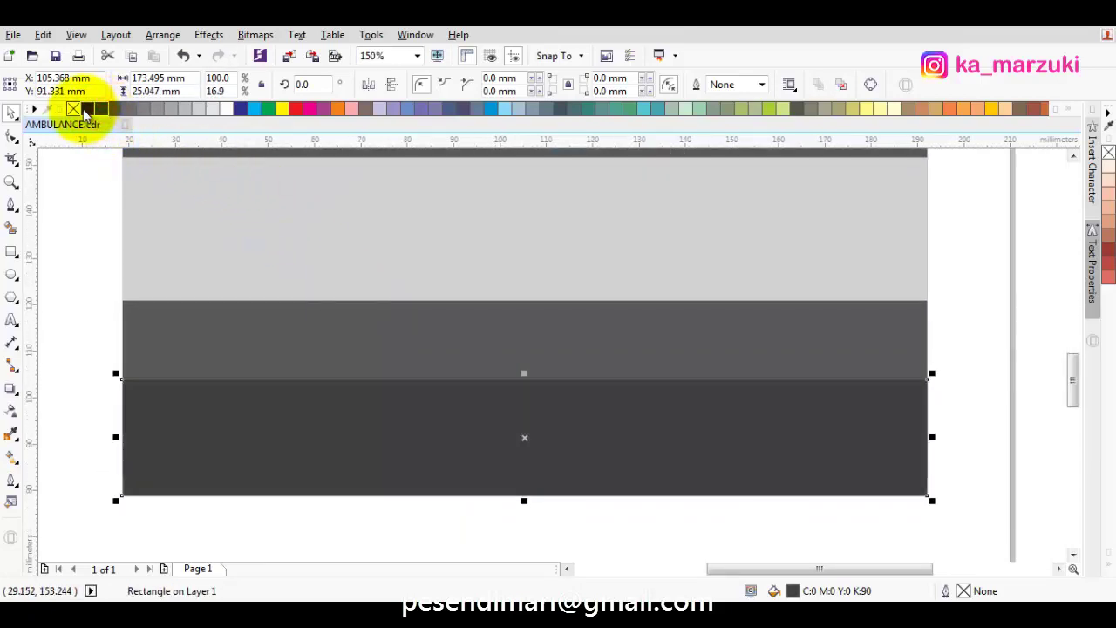
click(11, 140)
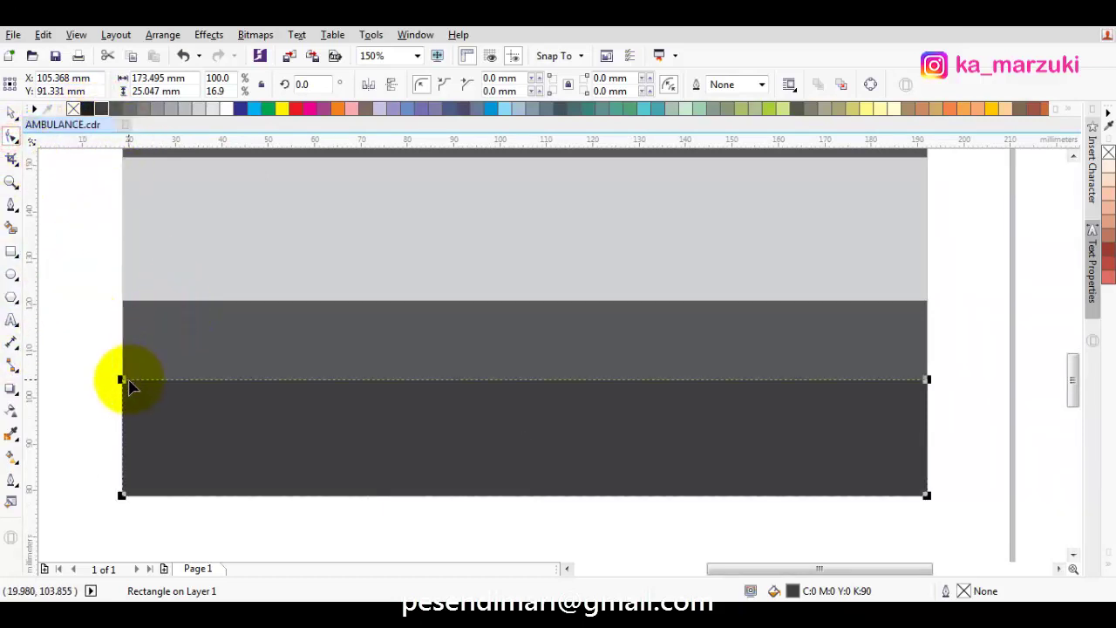
drag(137, 381, 175, 378)
key(space)
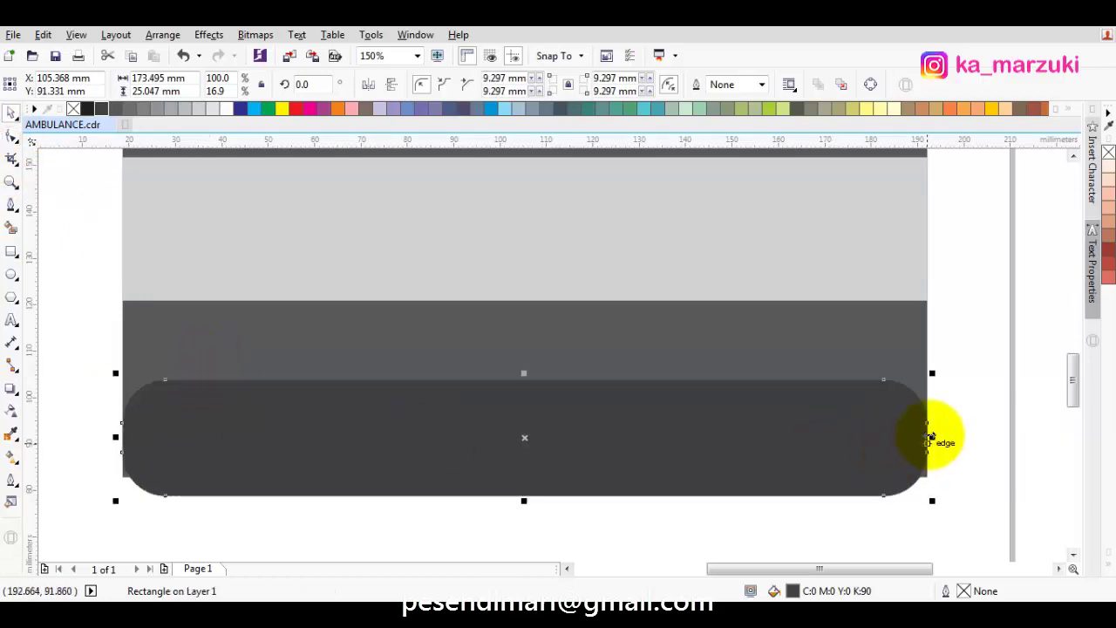
Widen the rounded bottom strip evenly about its centre so it protrudes slightly past both sides of the body.
drag(933, 437, 849, 403)
scroll(994, 443, down, 1)
click(889, 403)
scroll(889, 403, down, 1)
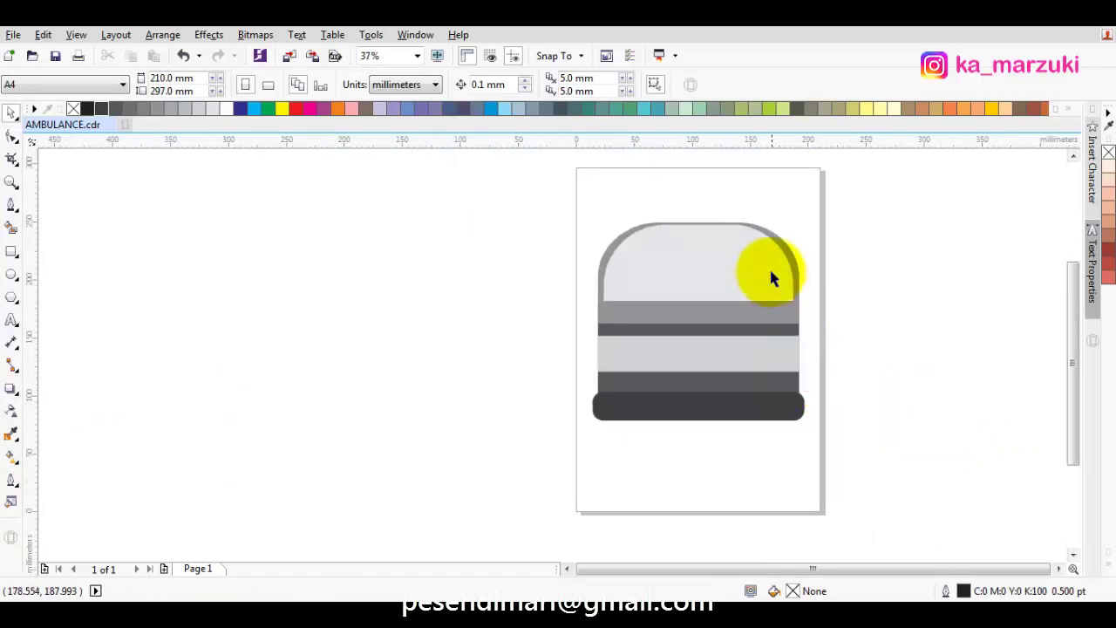
Draw a rectangle about 33 mm wide and 46 mm high overlapping the left part of the bumper and extending below it.
drag(645, 335, 586, 321)
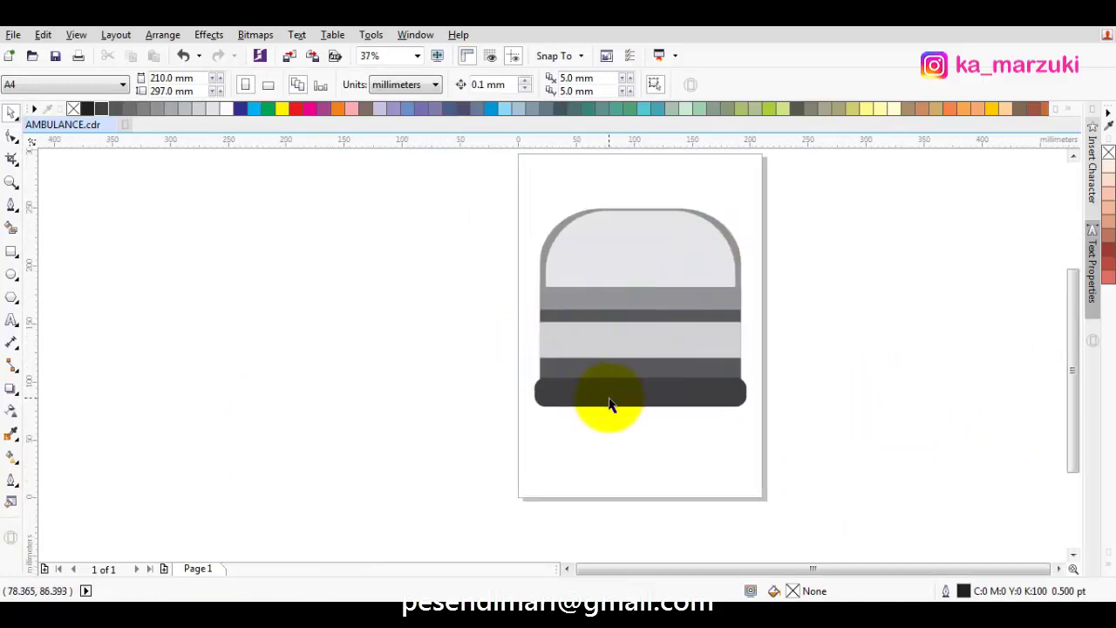
drag(610, 399, 571, 380)
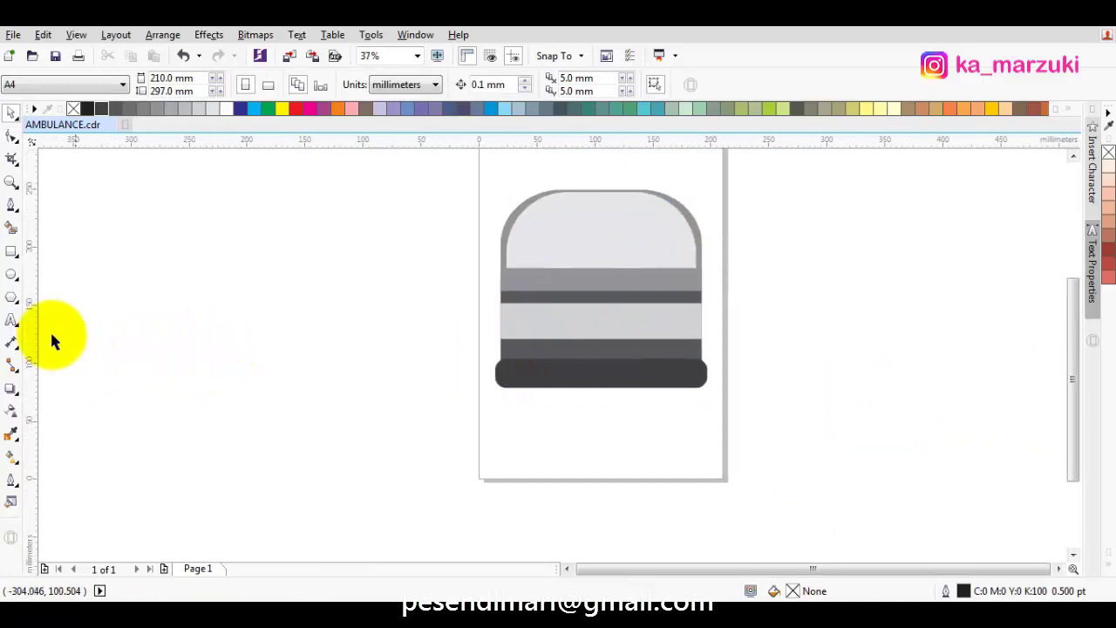
scroll(87, 334, left, 1)
click(11, 113)
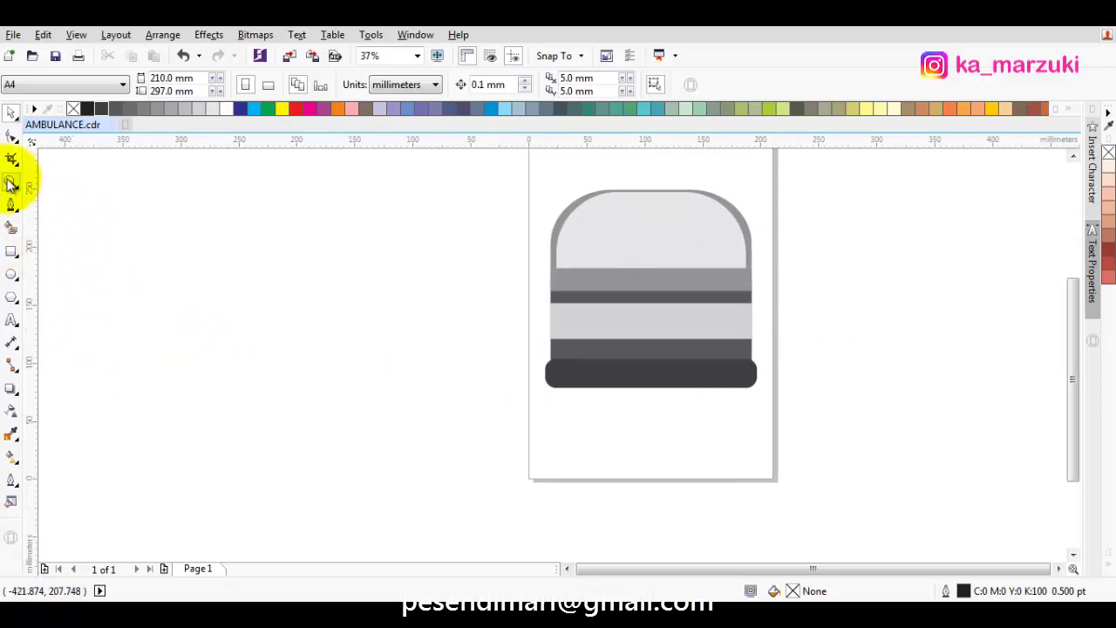
click(11, 251)
scroll(685, 428, up, 3)
mouse_move(524, 312)
mouse_down()
mouse_move(571, 393)
mouse_move(601, 418)
mouse_up()
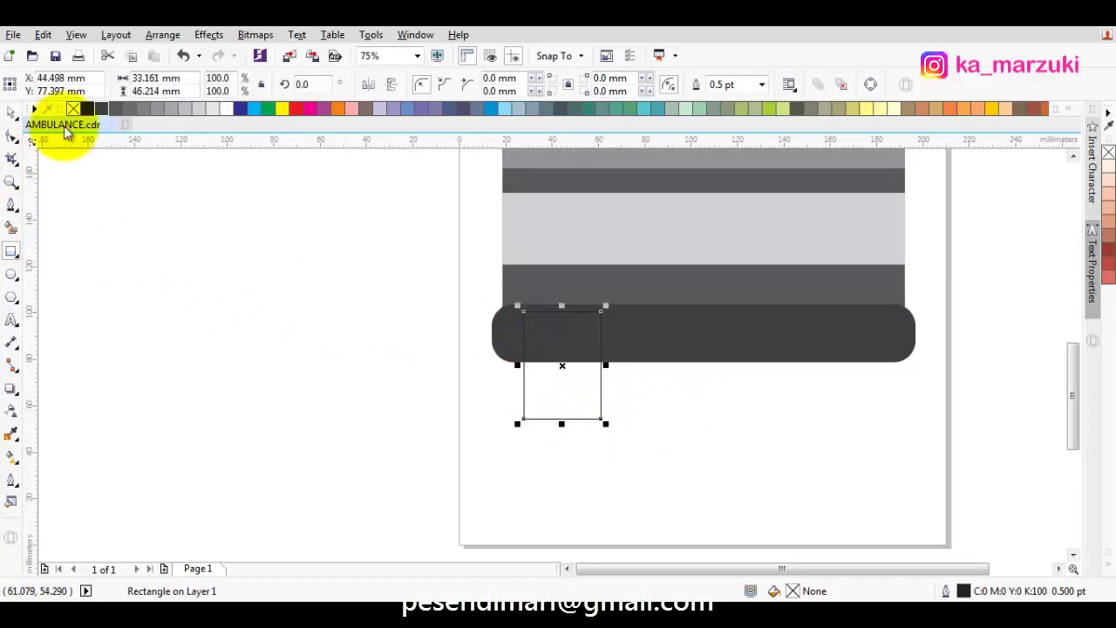
Round the new wheel rectangle's corners to 12.7 mm and fill it with 100% black.
click(11, 136)
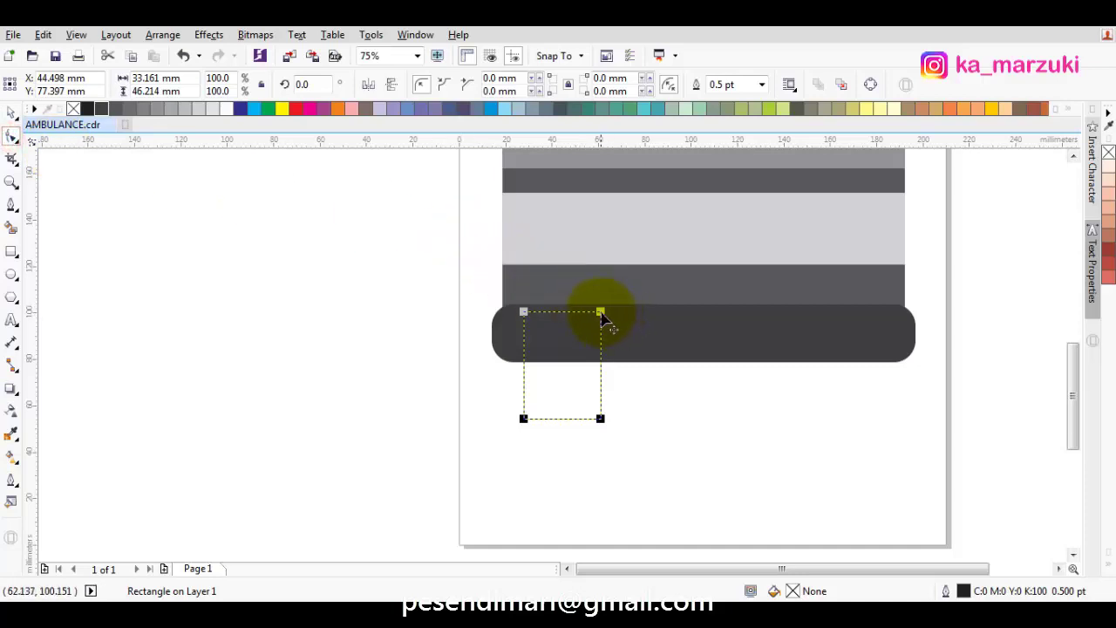
drag(601, 312, 572, 319)
key(space)
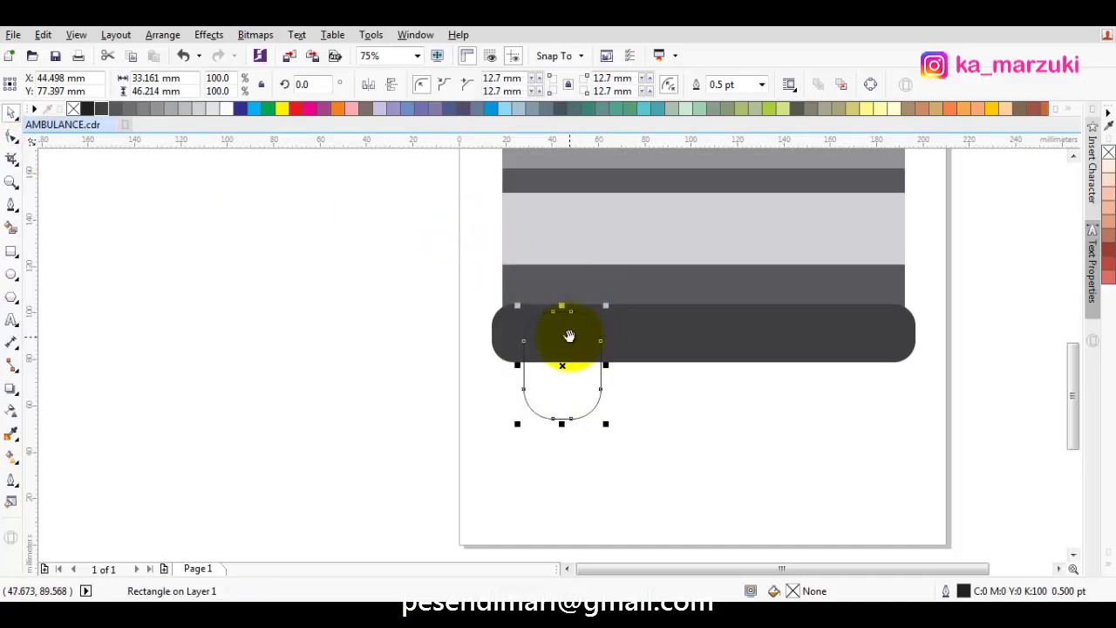
drag(586, 383, 552, 387)
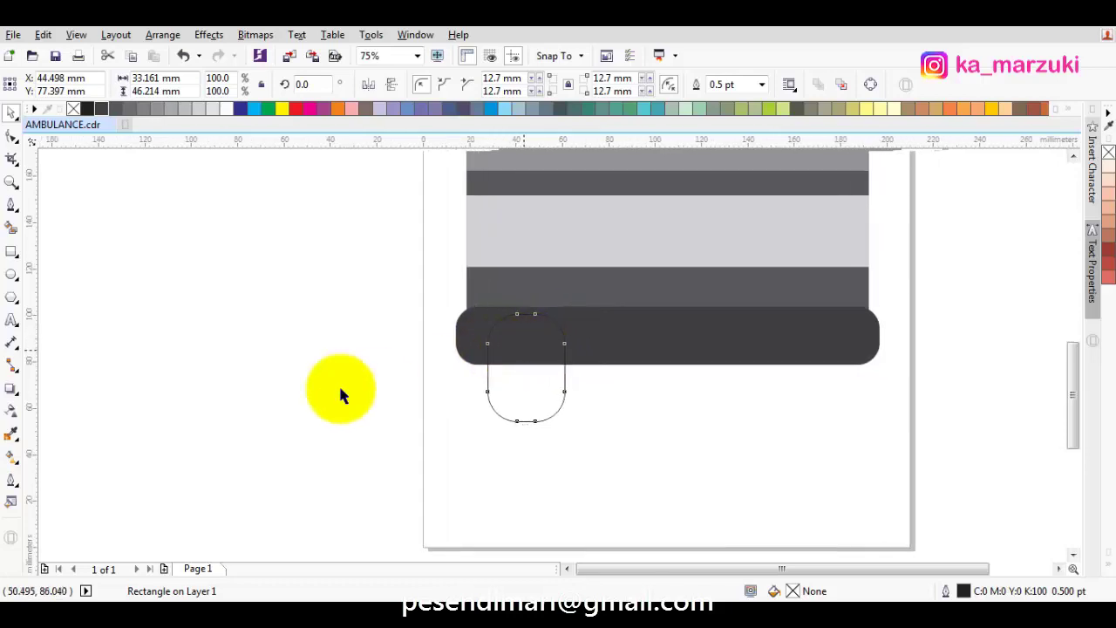
click(87, 109)
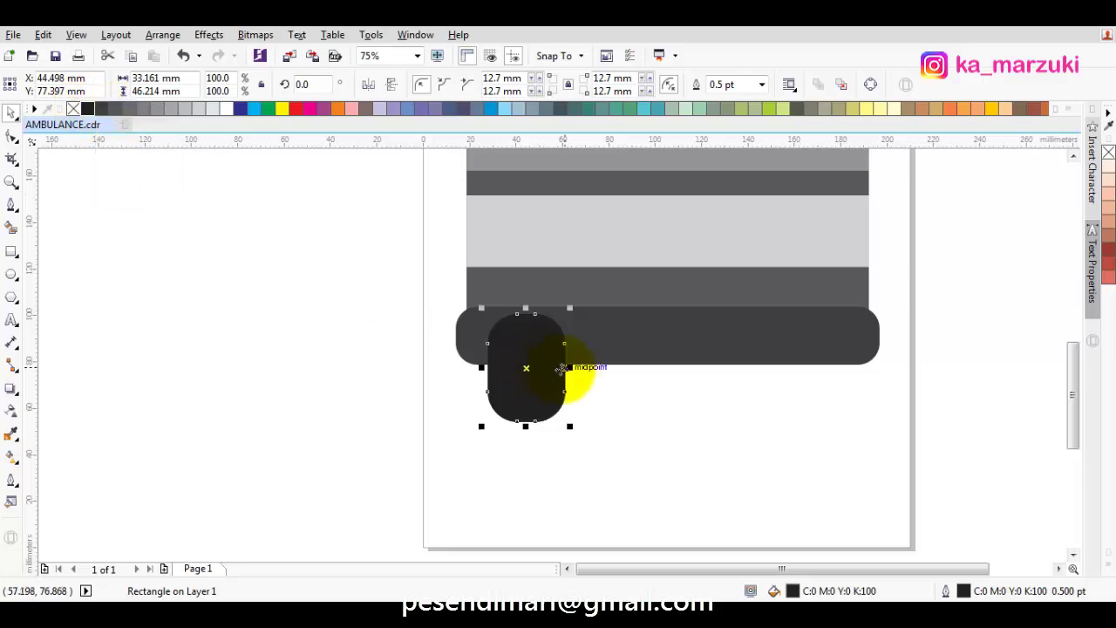
Change the stacking order of the black left wheel so it sits behind the bumper.
drag(566, 360, 438, 340)
right_click(401, 310)
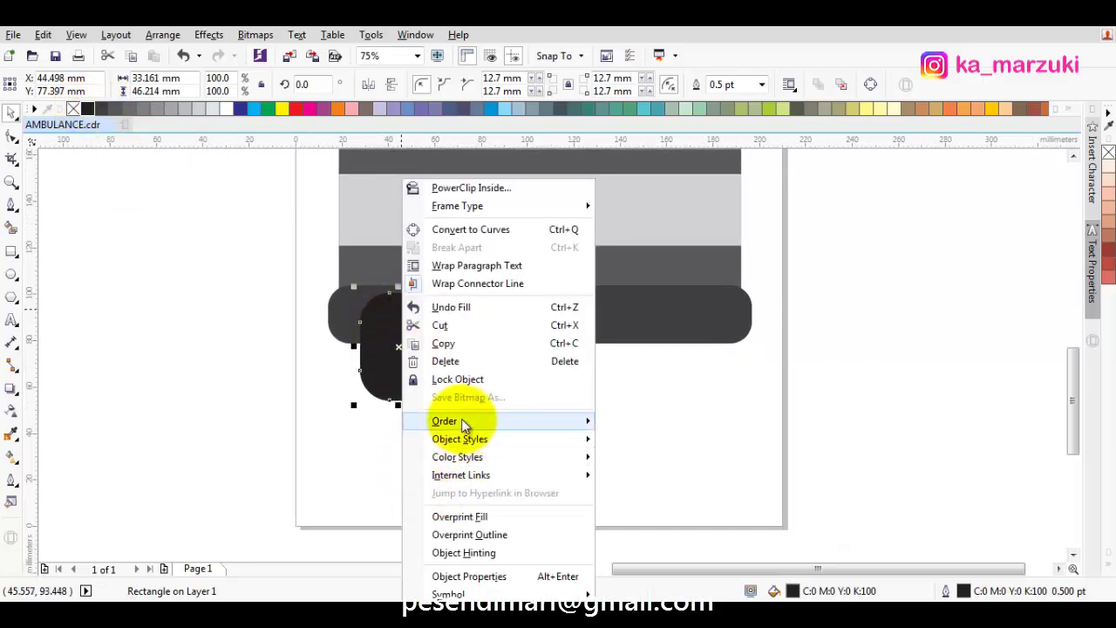
mouse_move(461, 423)
click(637, 538)
click(615, 267)
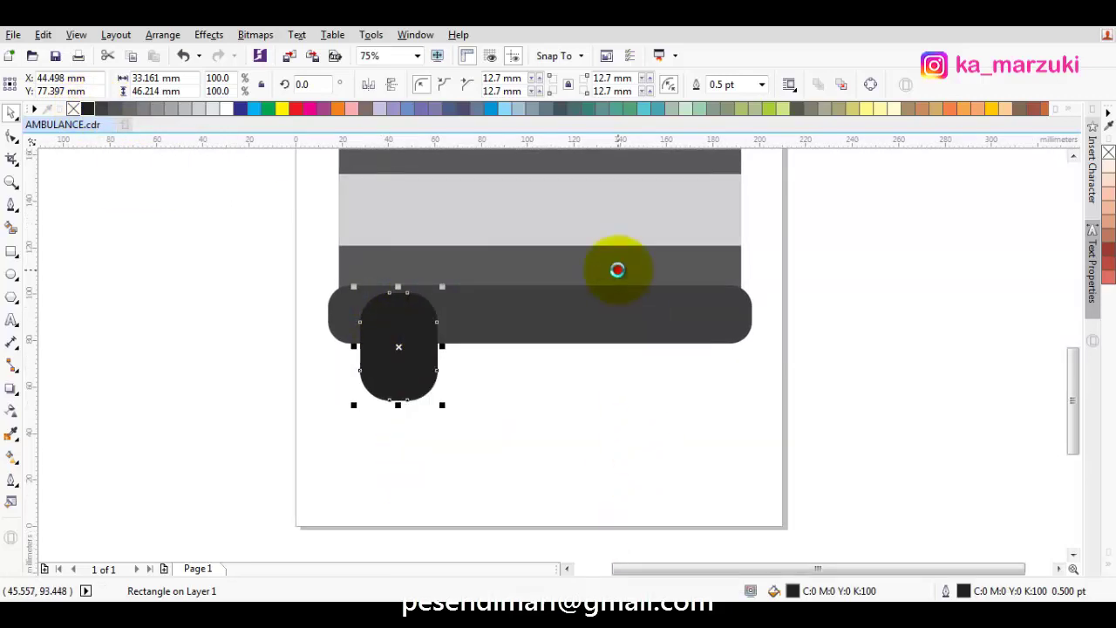
click(573, 392)
drag(398, 359, 440, 354)
click(446, 349)
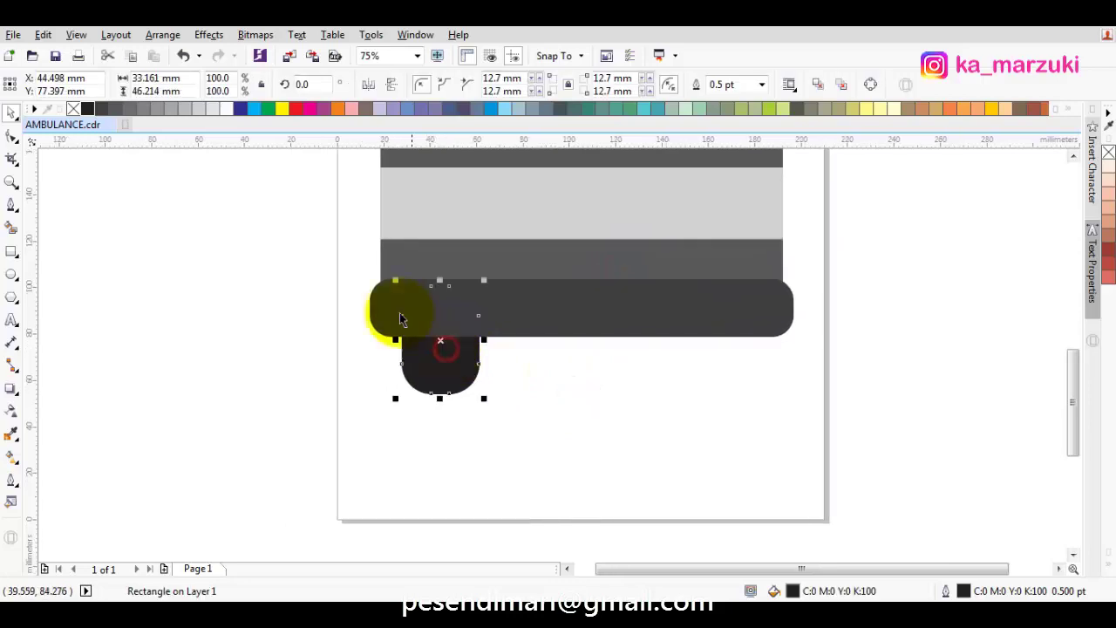
Make a mirrored copy of the bumper and wheel for the right side, and delete the duplicate bumper.
shift+click(400, 318)
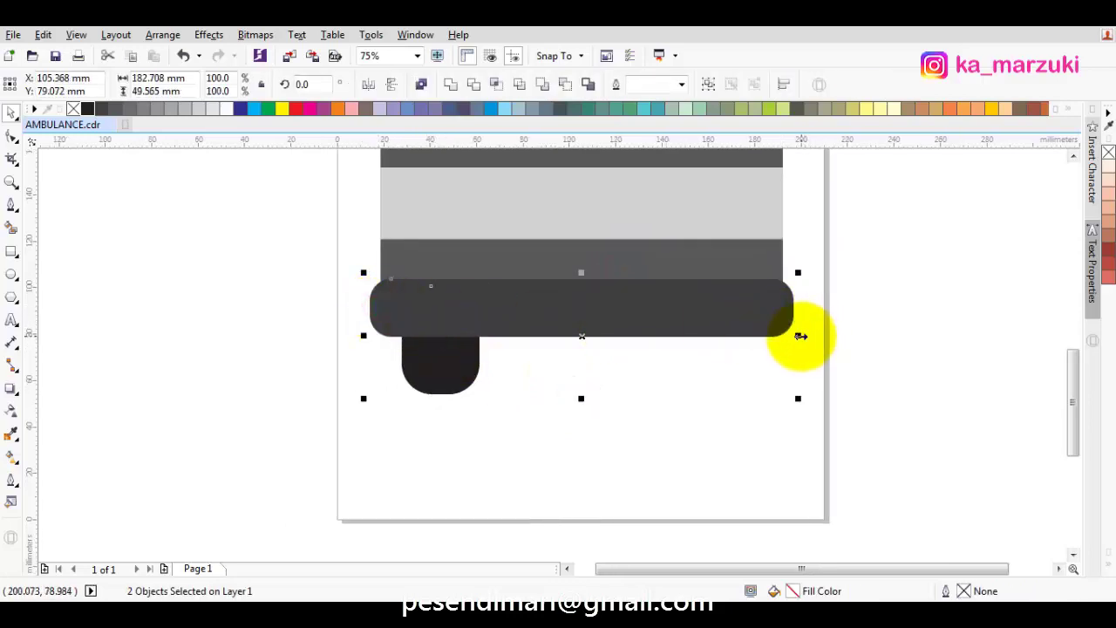
drag(800, 335, 433, 329)
click(593, 399)
click(571, 321)
right_click(573, 321)
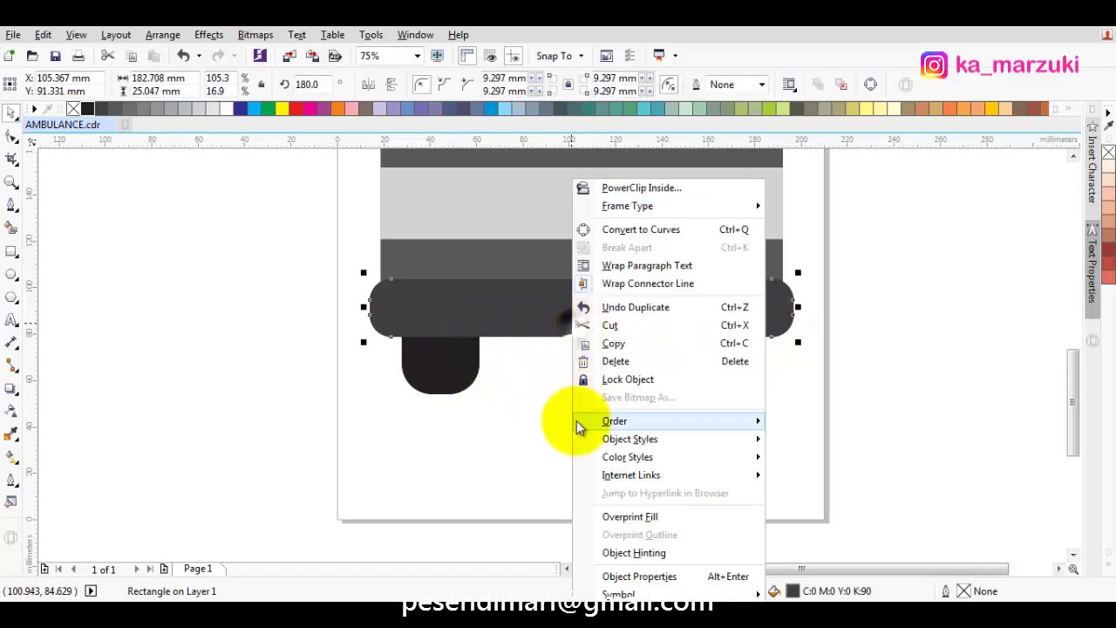
click(621, 361)
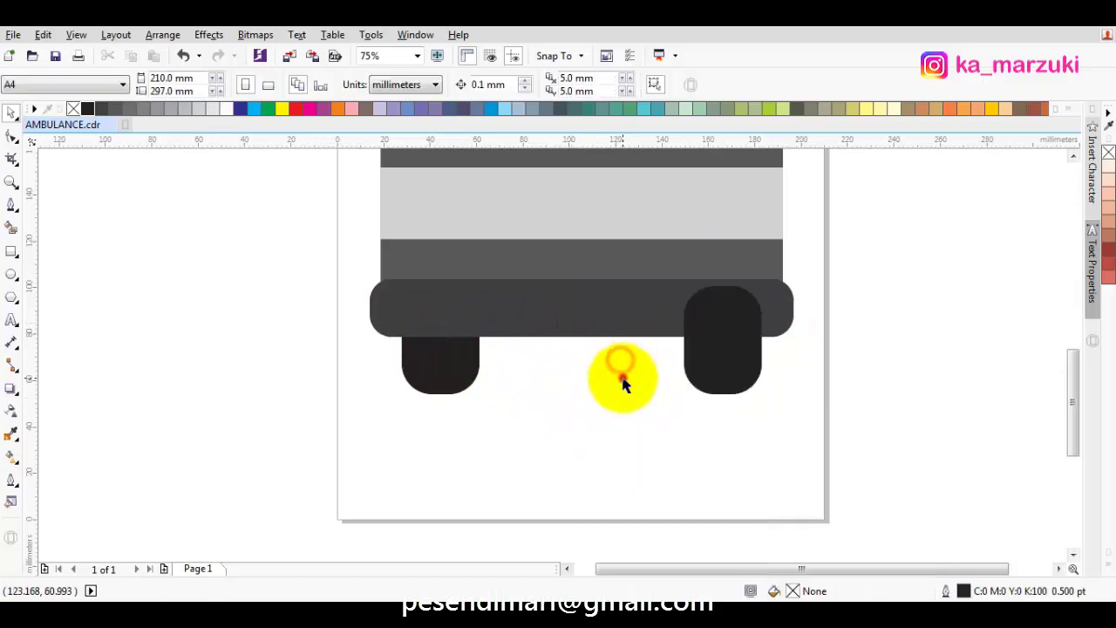
Send the right wheel to the back of the layer.
click(757, 346)
right_click(757, 345)
mouse_move(795, 422)
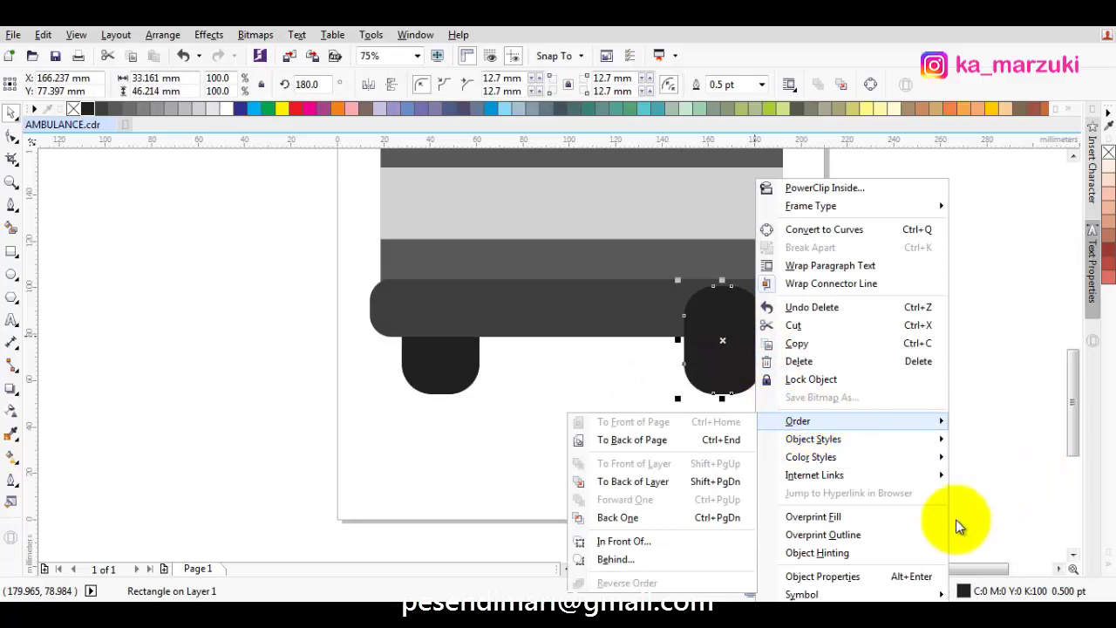
click(655, 481)
click(702, 467)
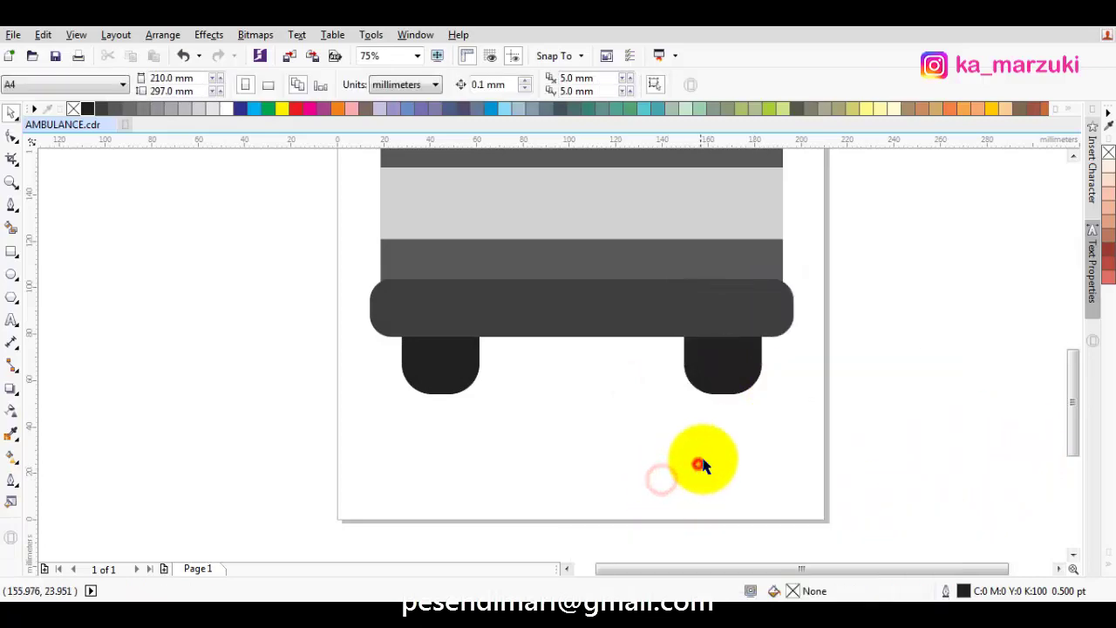
scroll(703, 466, down, 2)
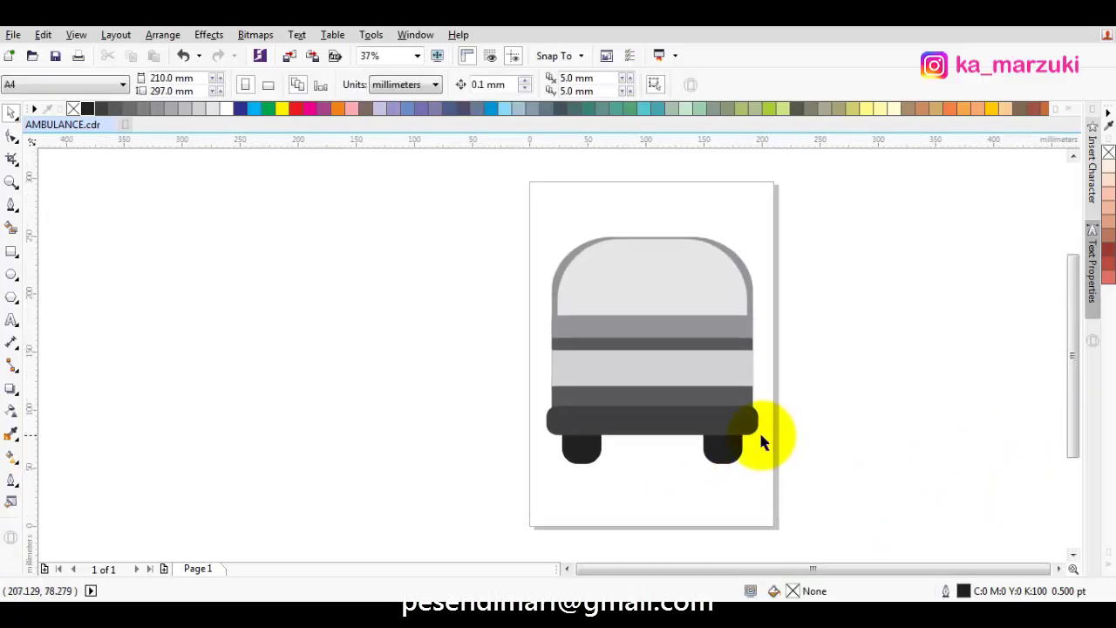
Narrow the light grey window evenly about its centre to widen the grey frame on both sides.
scroll(740, 365, up, 2)
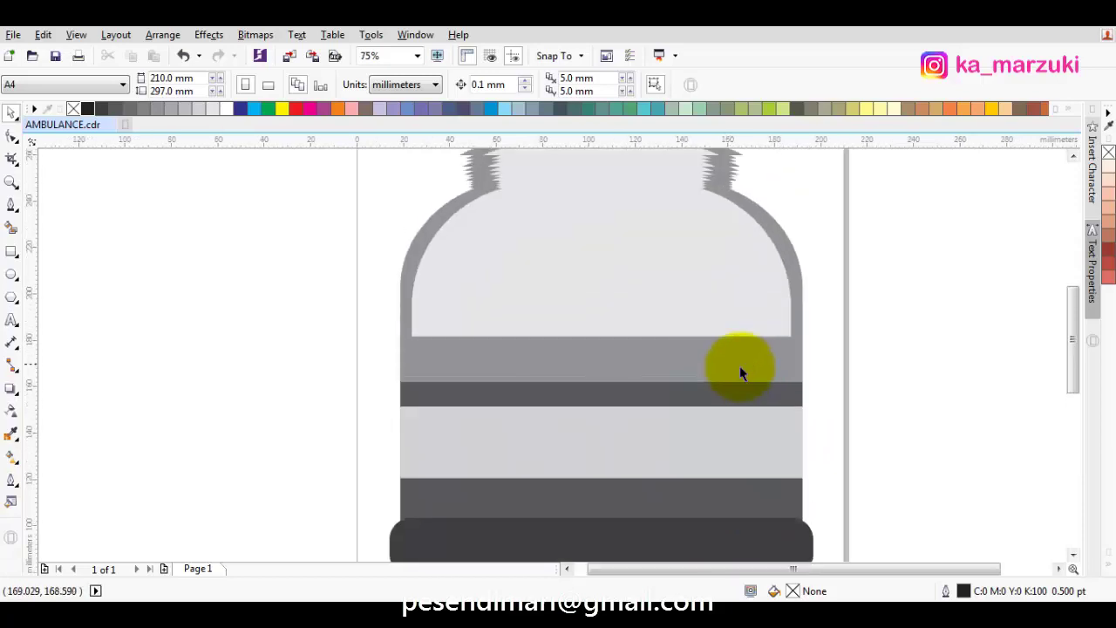
scroll(715, 314, right, 1)
click(760, 301)
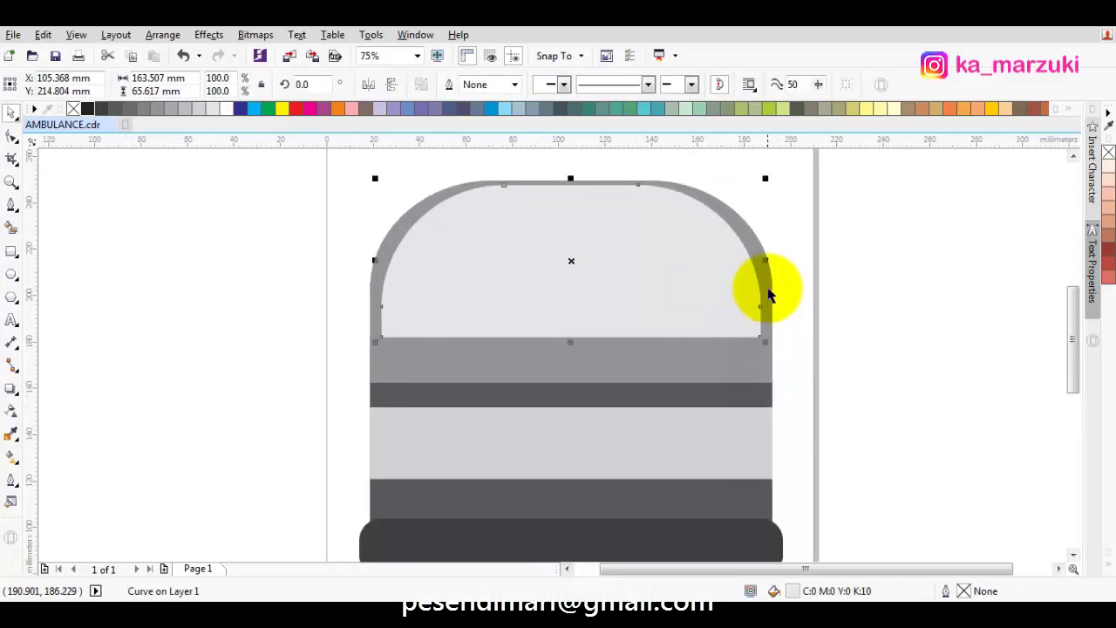
drag(766, 260, 757, 260)
click(822, 256)
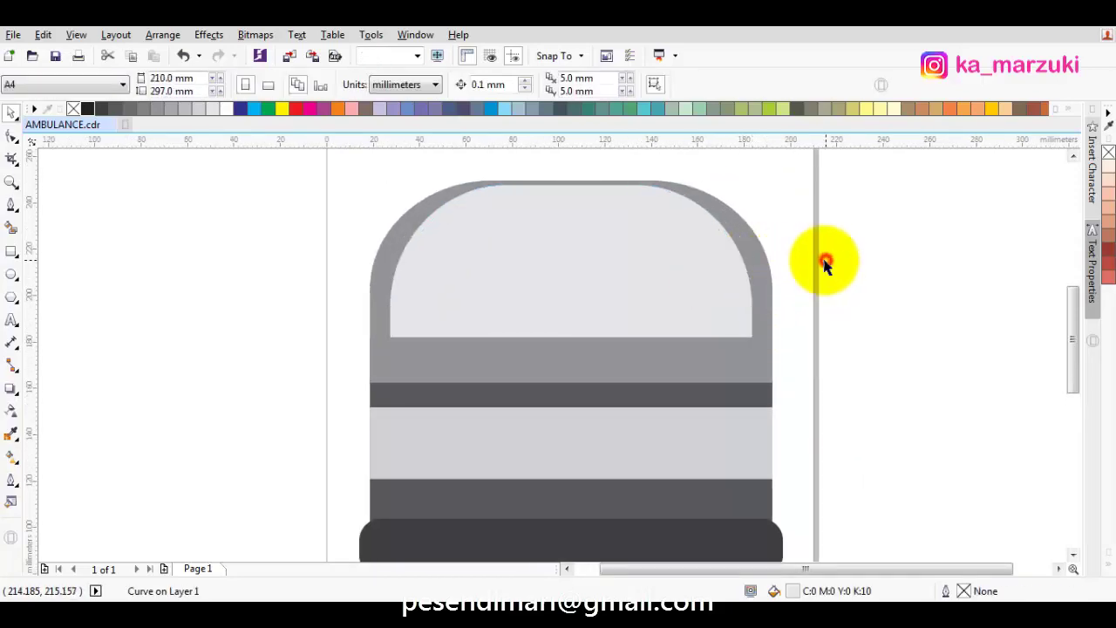
Draw a full-width rectangle over the lower part of the 50% grey body shape as a guide and convert it to curves.
scroll(822, 266, down, 2)
scroll(540, 248, up, 2)
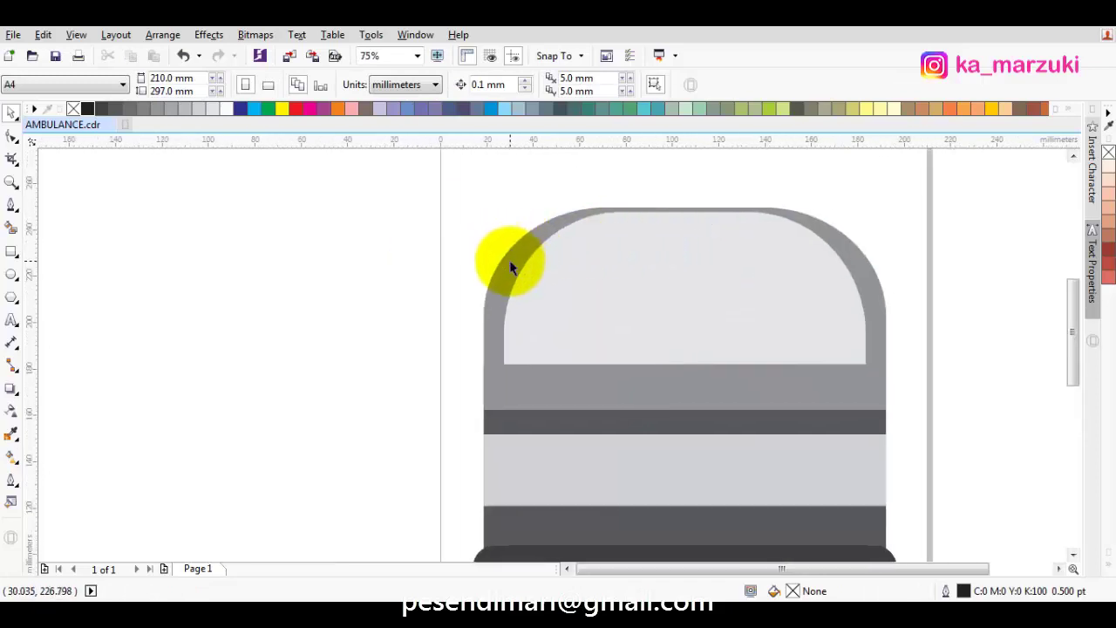
key(F10)
click(511, 258)
drag(654, 367, 596, 361)
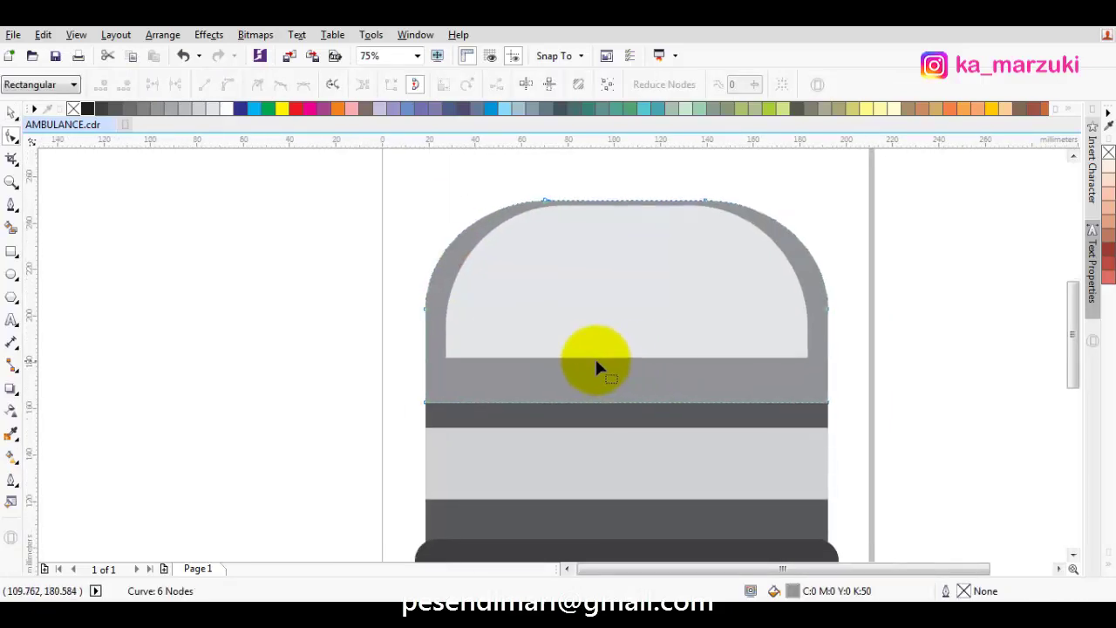
click(11, 251)
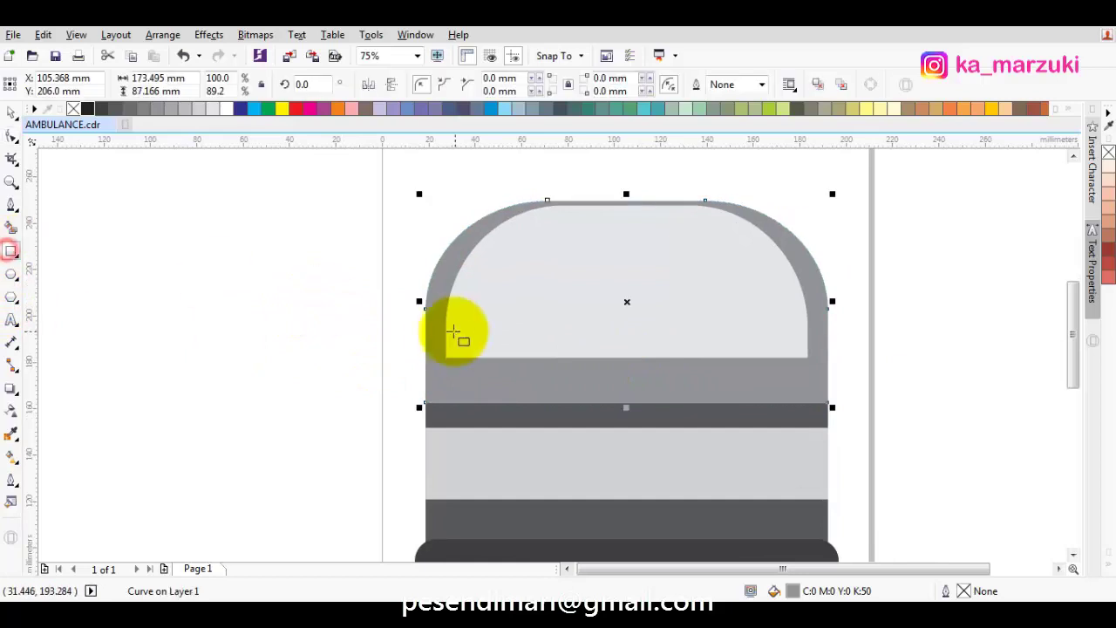
mouse_move(421, 332)
mouse_down()
mouse_move(777, 406)
mouse_move(827, 402)
mouse_up()
scroll(815, 325, up, 2)
key(ctrl+q)
Add a node on each side of the 50% grey body curve and align both with the guide rectangle's upper edge.
key(F10)
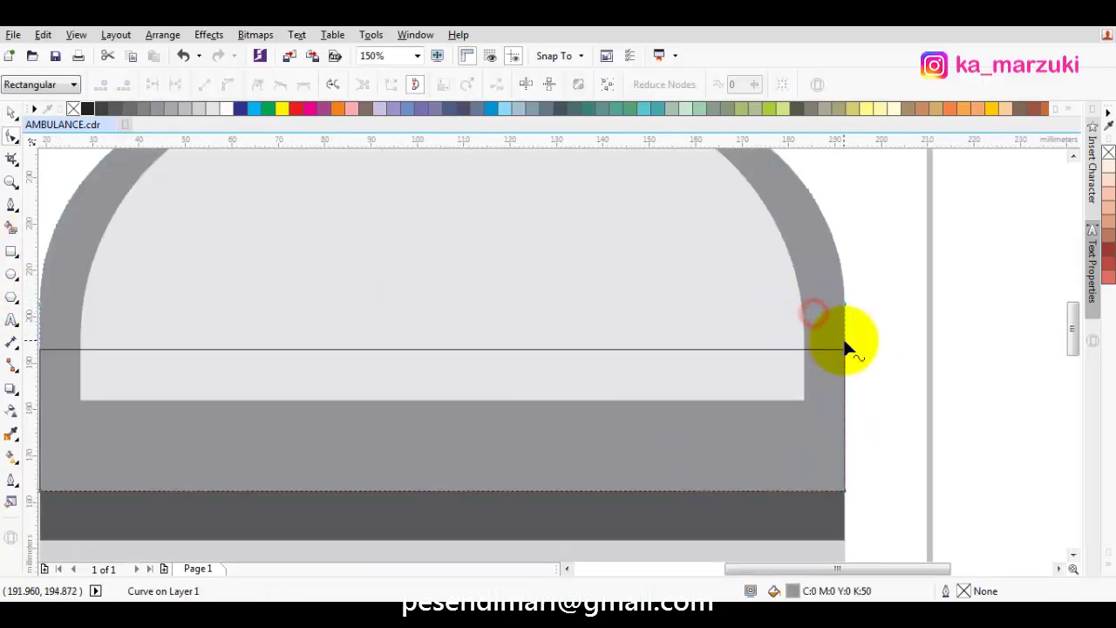
scroll(846, 348, up, 1)
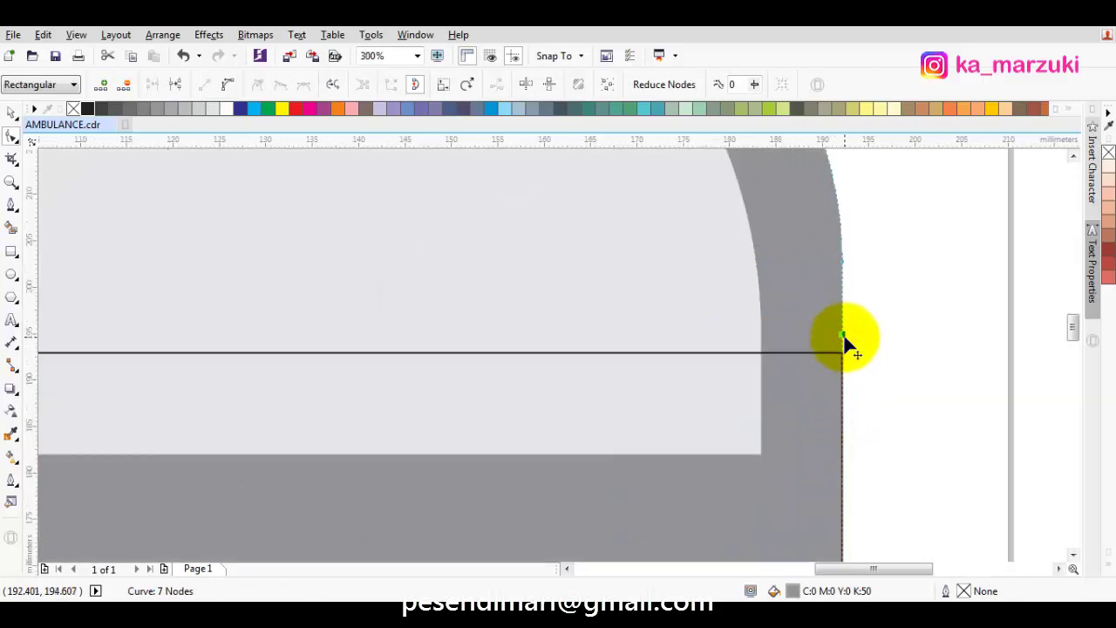
drag(846, 350, 845, 352)
scroll(845, 352, down, 1)
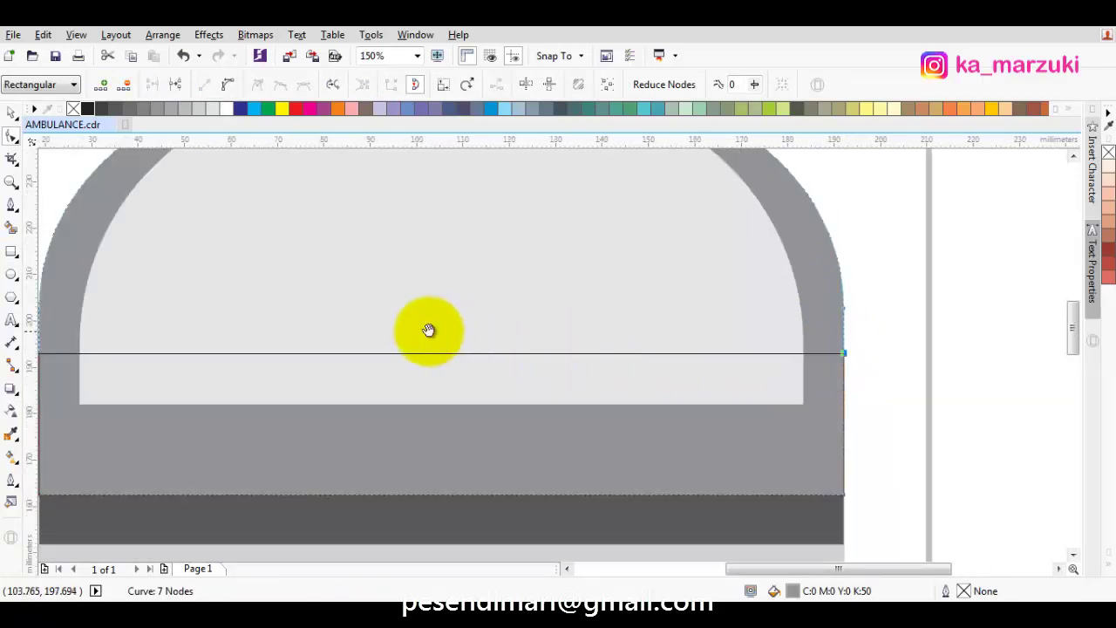
drag(428, 332, 733, 338)
scroll(322, 358, up, 1)
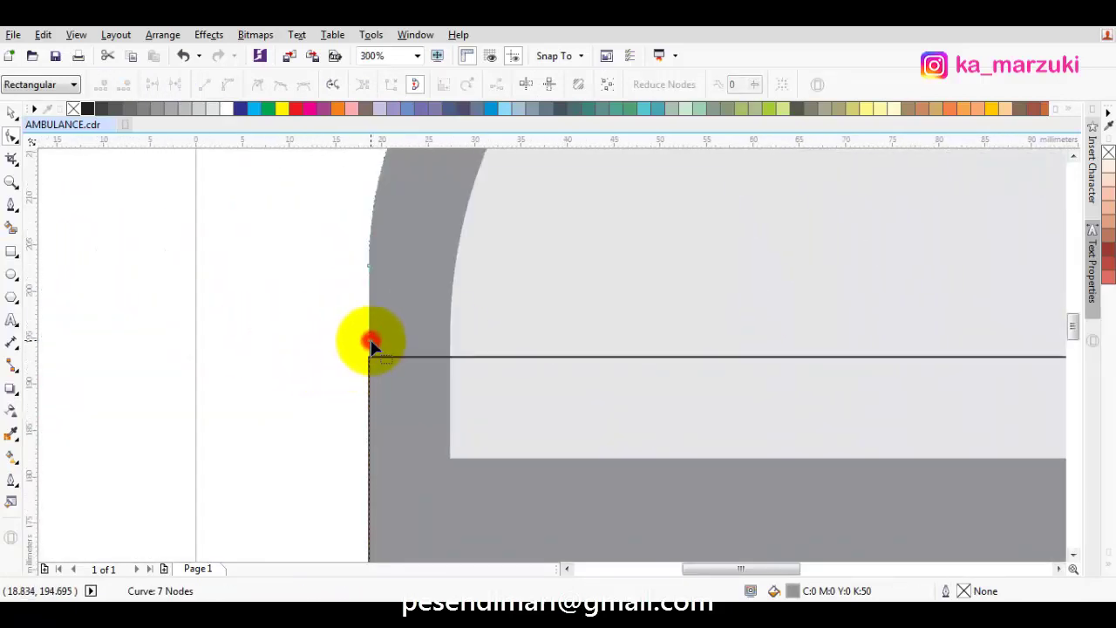
drag(368, 336, 367, 356)
Delete the two old side nodes above the guide line so the body's corner curves extend down to it.
scroll(367, 356, down, 1)
drag(431, 325, 431, 327)
drag(608, 328, 429, 385)
key(Delete)
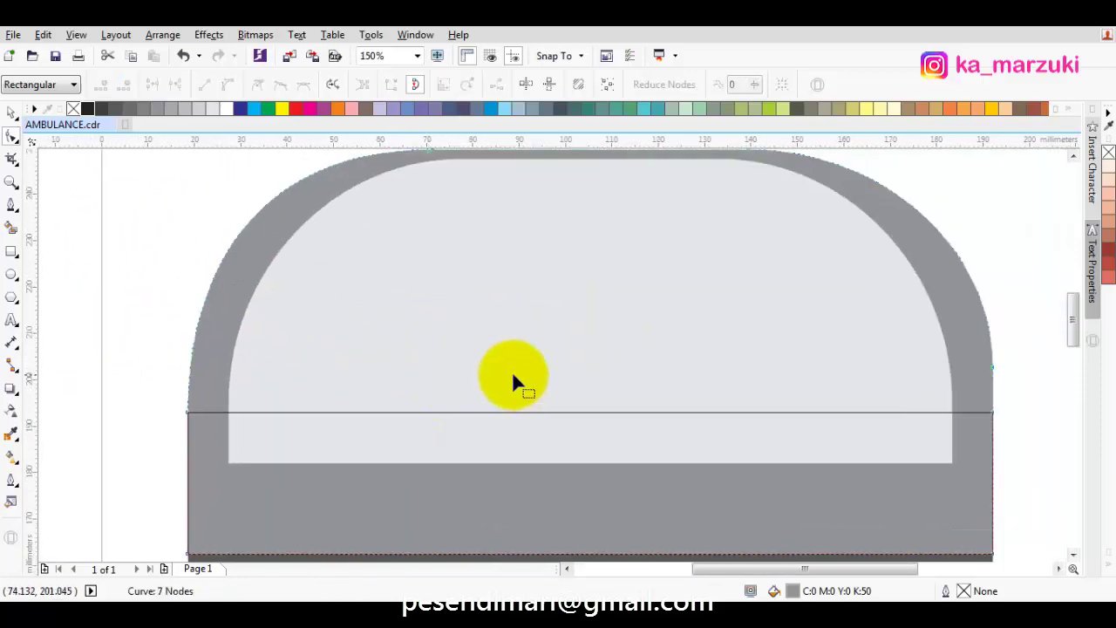
drag(1021, 373, 1022, 374)
key(Delete)
scroll(1000, 368, down, 1)
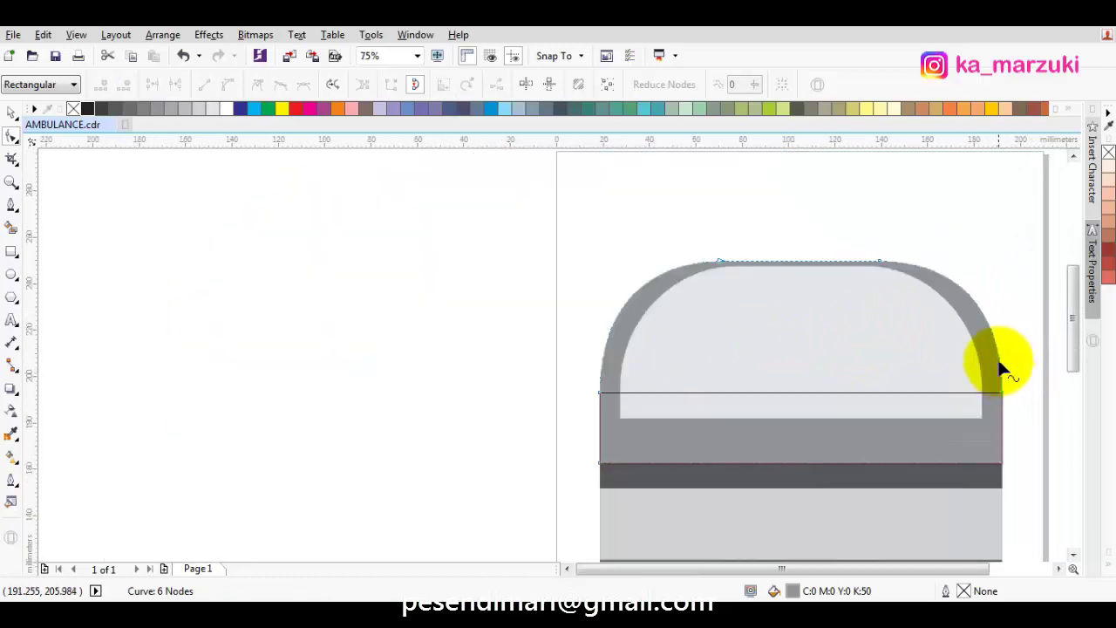
Try to make the two nodes on the body's top edge symmetrical.
drag(713, 259, 966, 307)
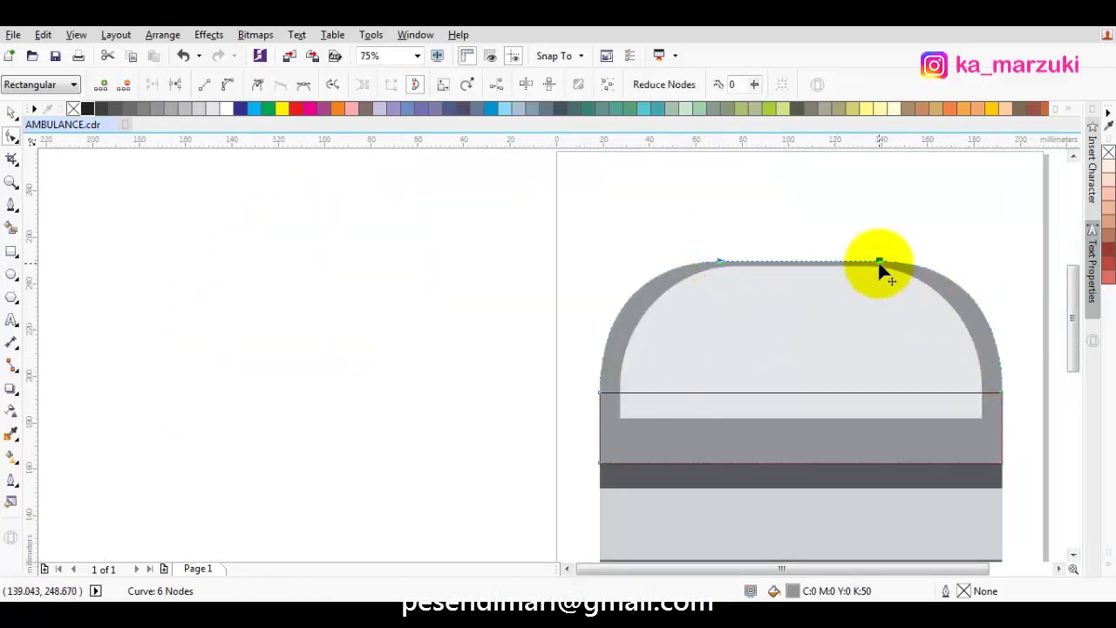
right_click(879, 262)
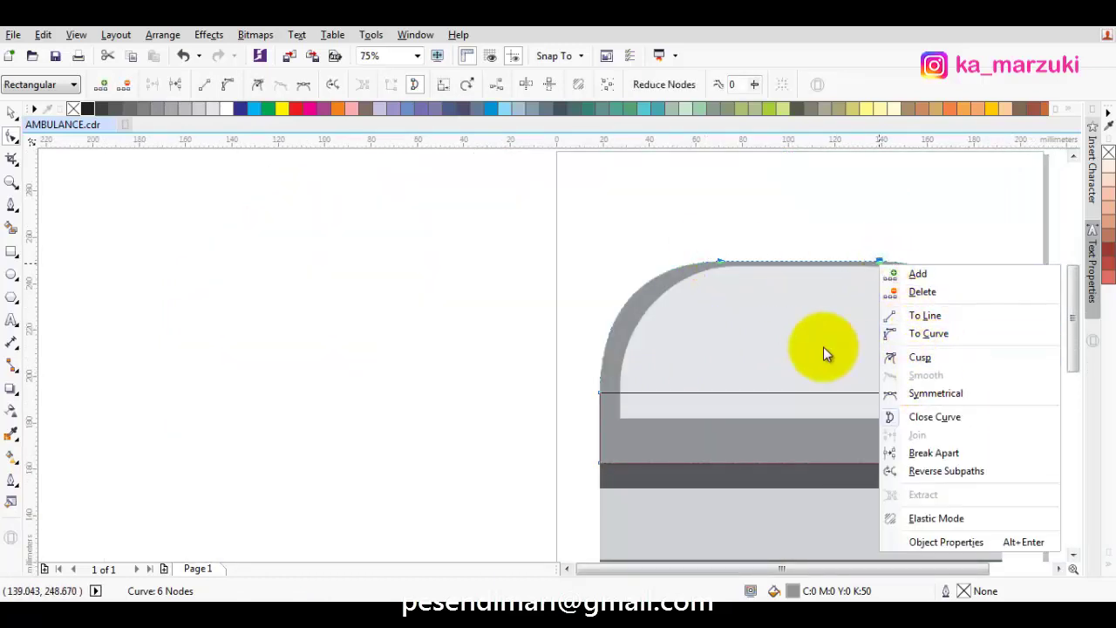
click(917, 390)
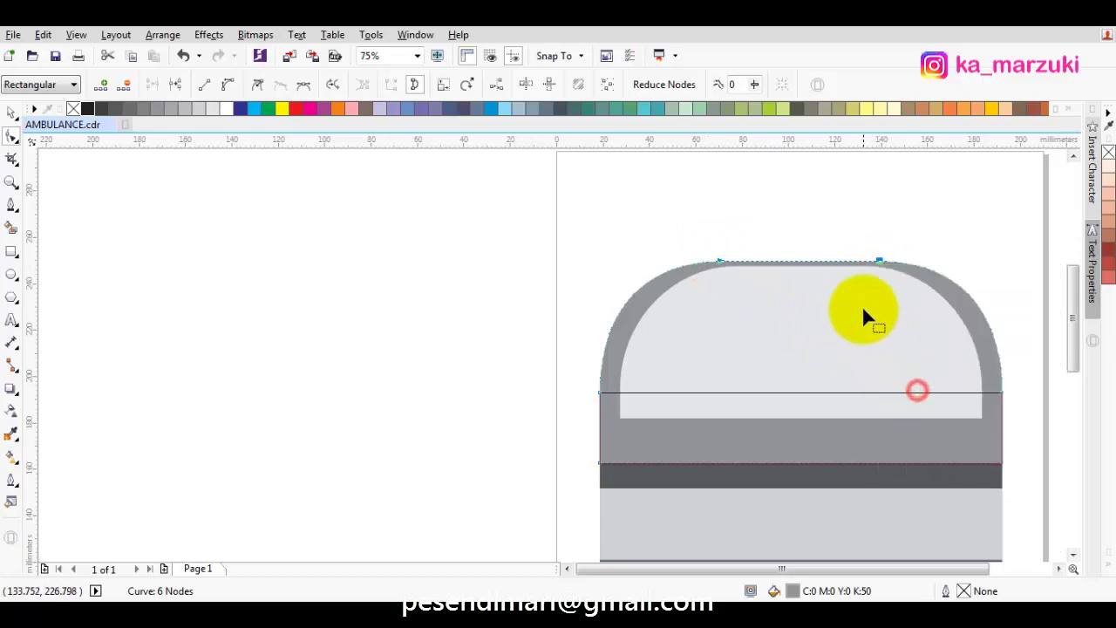
click(901, 234)
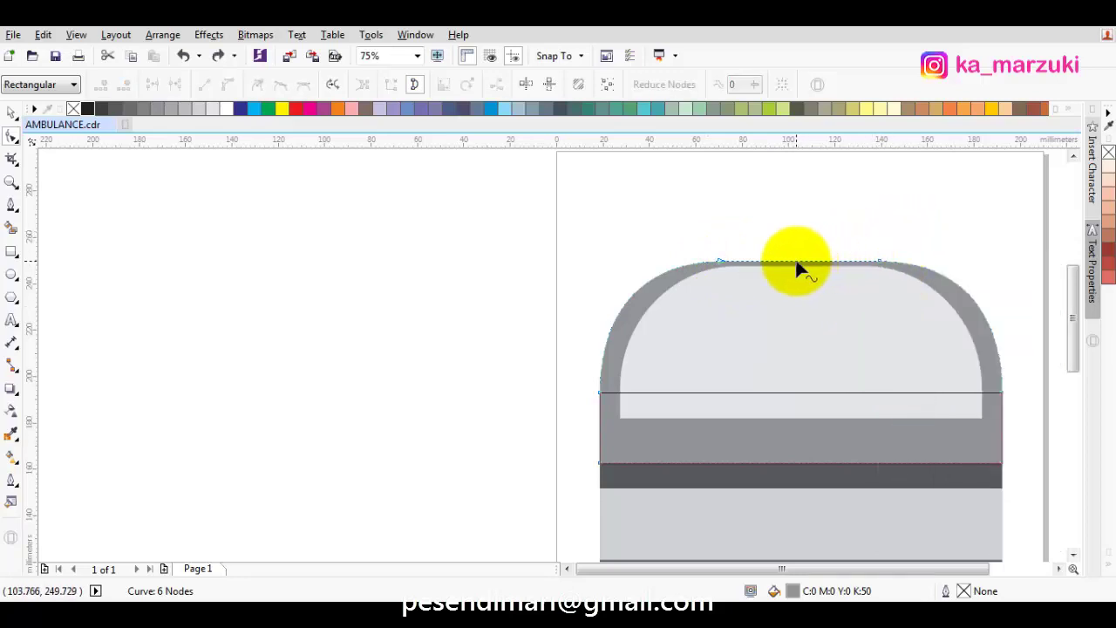
Add a node at the middle of the body's top edge and delete the two neighbouring top nodes.
double_click(795, 261)
drag(795, 261, 913, 287)
key(Delete)
key(Delete)
right_click(799, 261)
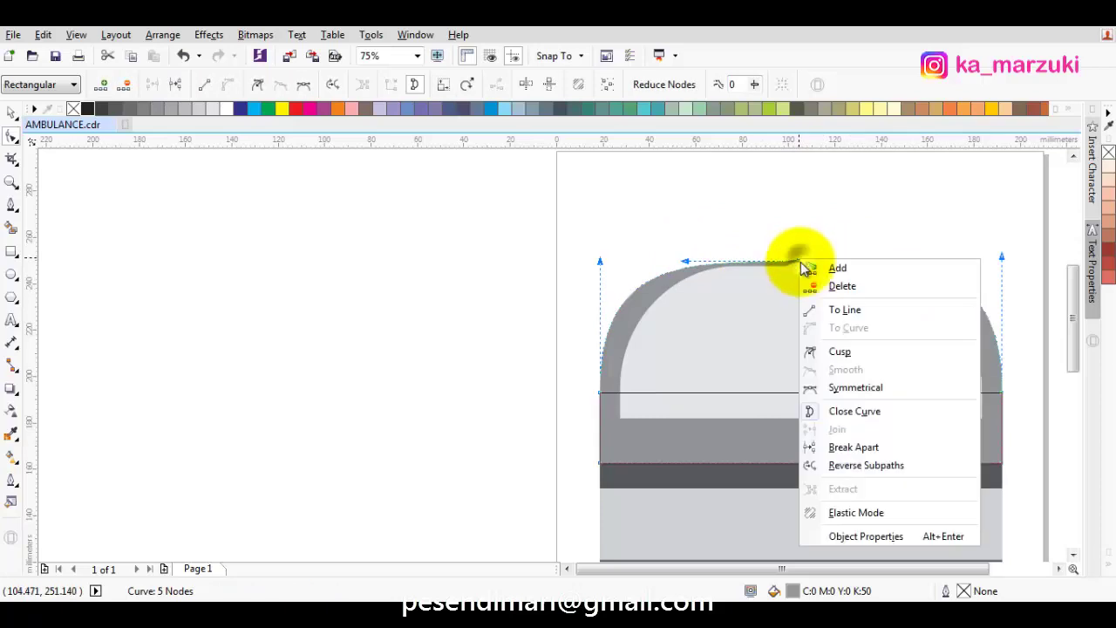
click(757, 223)
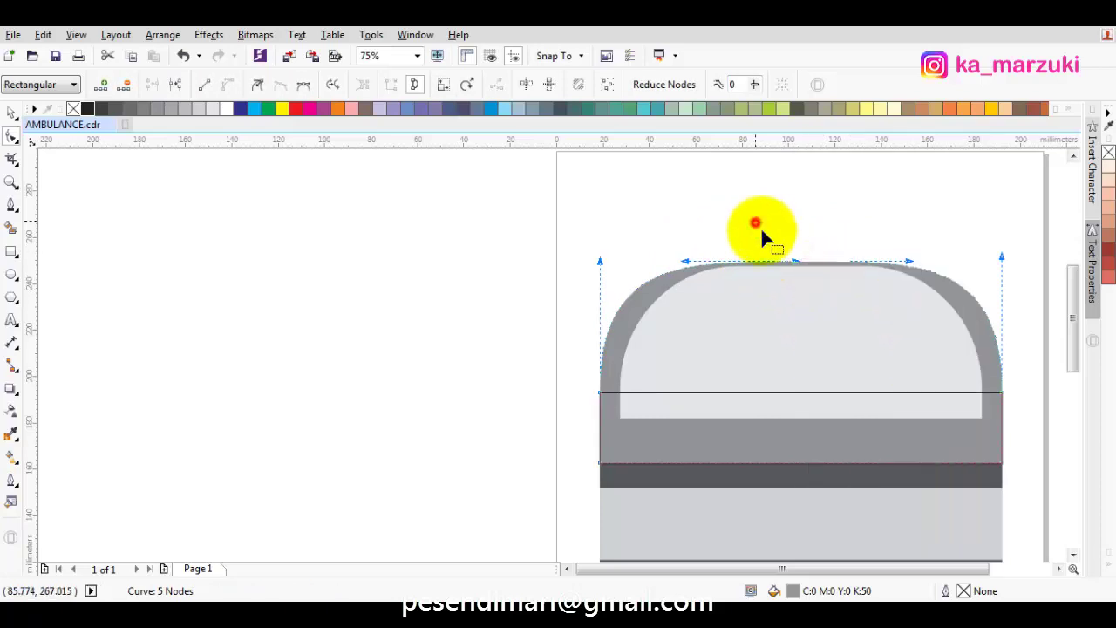
Raise the middle node of the body's top edge a little further above the window's upper edge.
scroll(798, 255, up, 2)
drag(803, 259, 805, 243)
scroll(805, 244, down, 2)
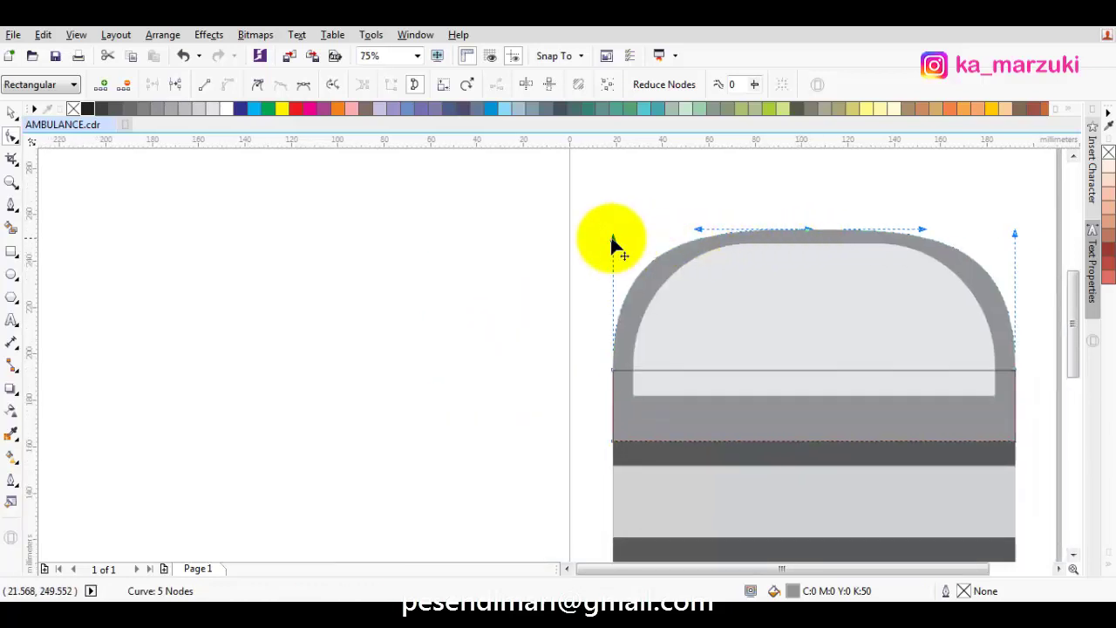
Shorten the vertical curve handles of the body's two side nodes by about the same amount, then deselect the body.
drag(612, 239, 615, 261)
click(1017, 369)
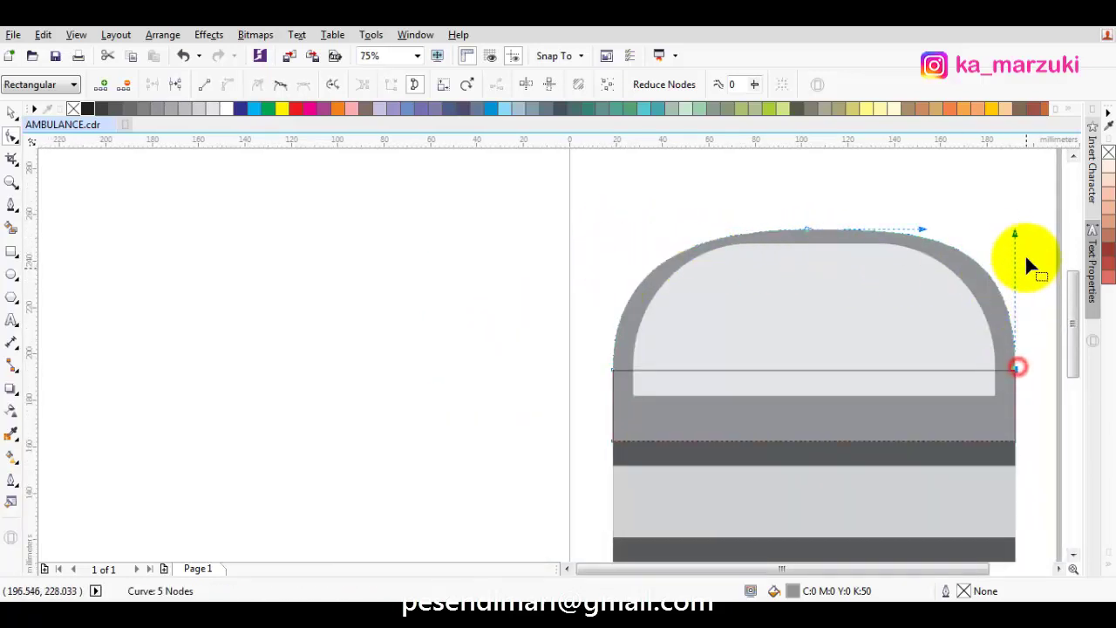
drag(1014, 233, 1015, 256)
key(space)
scroll(990, 291, down, 1)
drag(1002, 312, 879, 301)
click(912, 308)
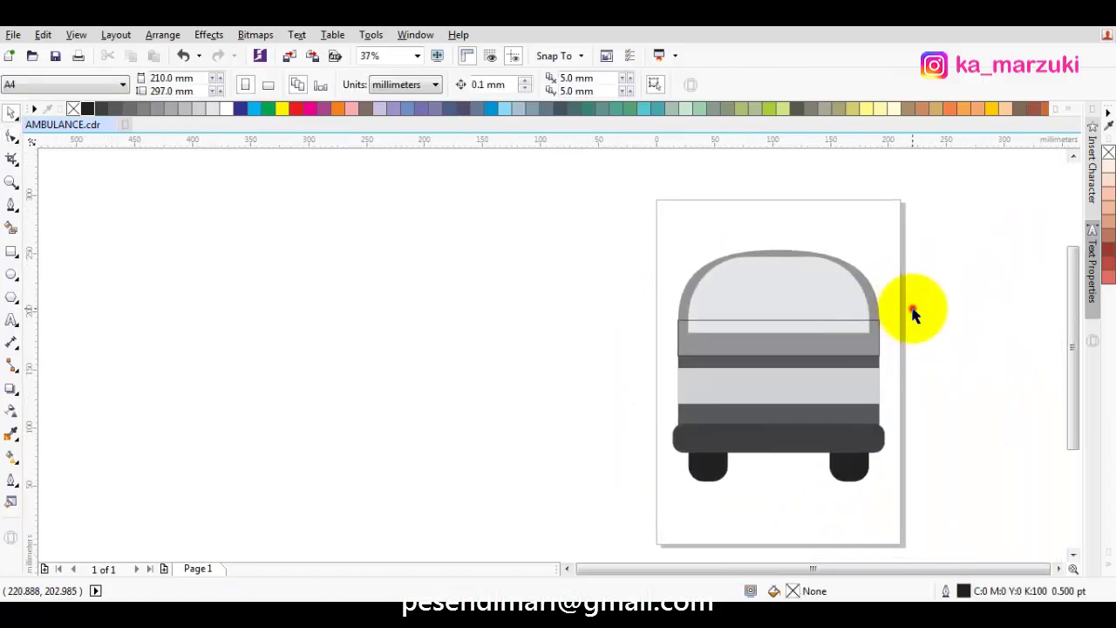
Add a node near the middle of the light grey window's top edge.
scroll(815, 275, up, 1)
double_click(815, 273)
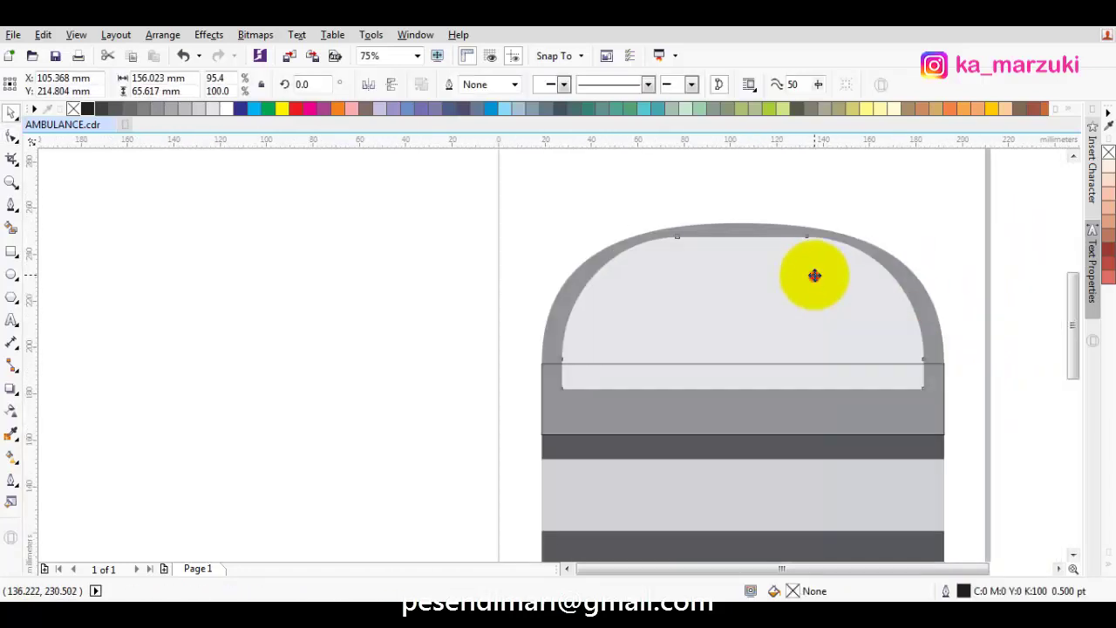
click(727, 235)
click(734, 236)
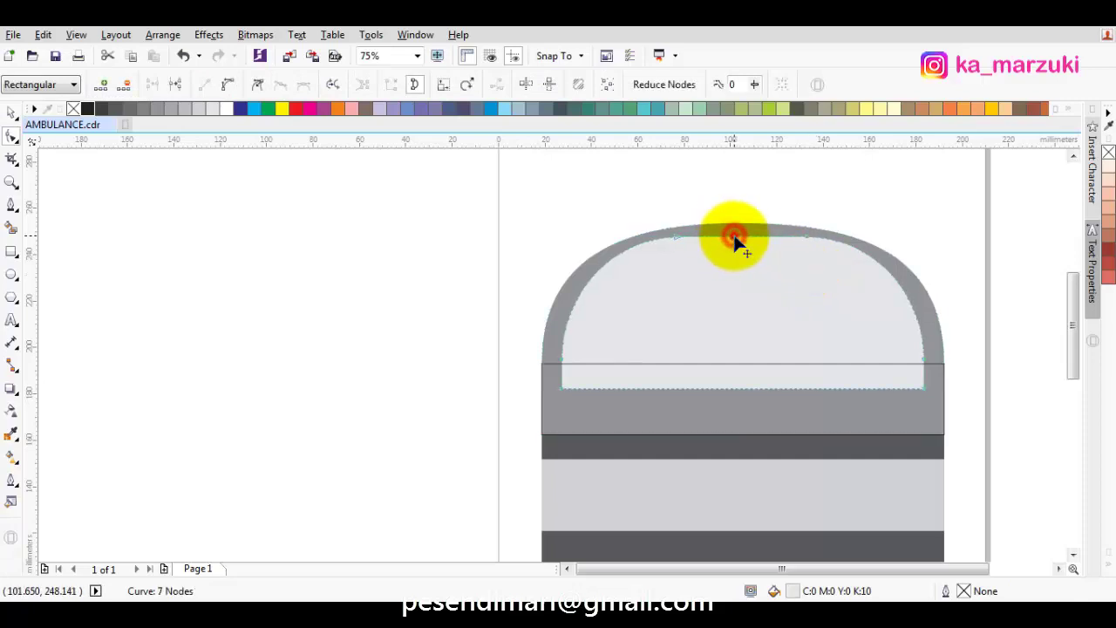
drag(733, 236, 755, 237)
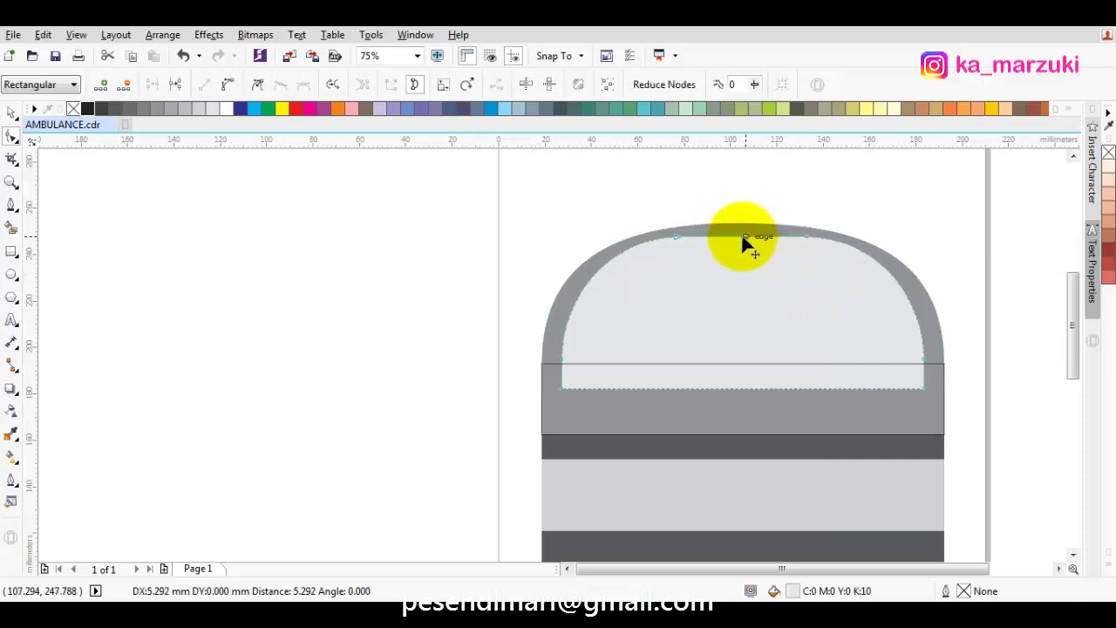
Delete the window's two old top nodes on either side of the middle node so its roofline becomes one curve.
drag(674, 222, 697, 246)
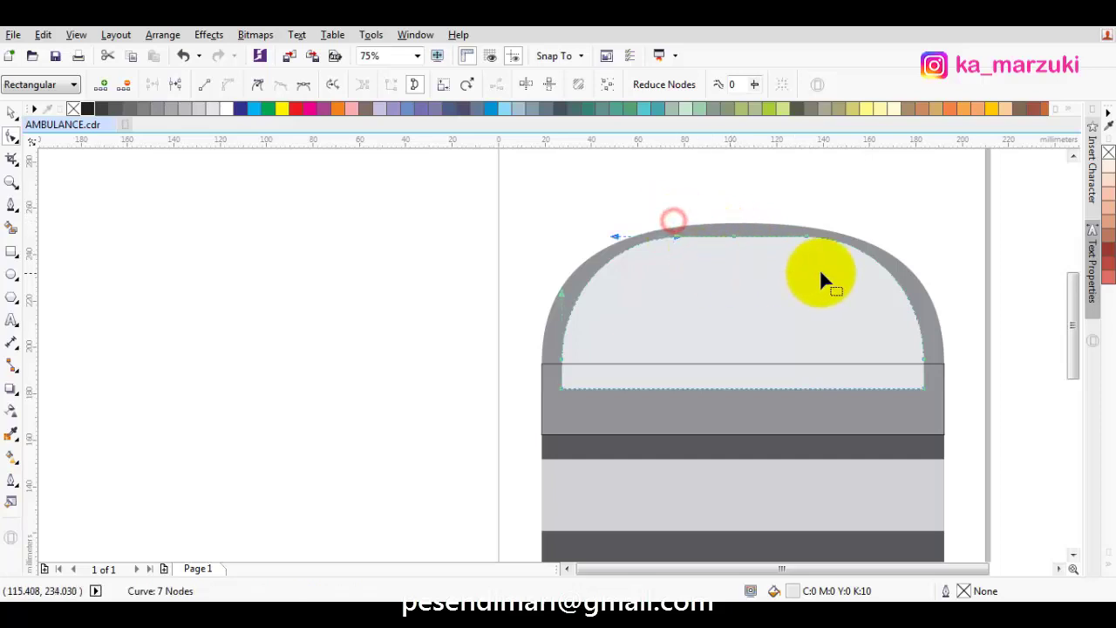
key(Delete)
drag(794, 220, 839, 260)
key(Delete)
scroll(858, 287, down, 1)
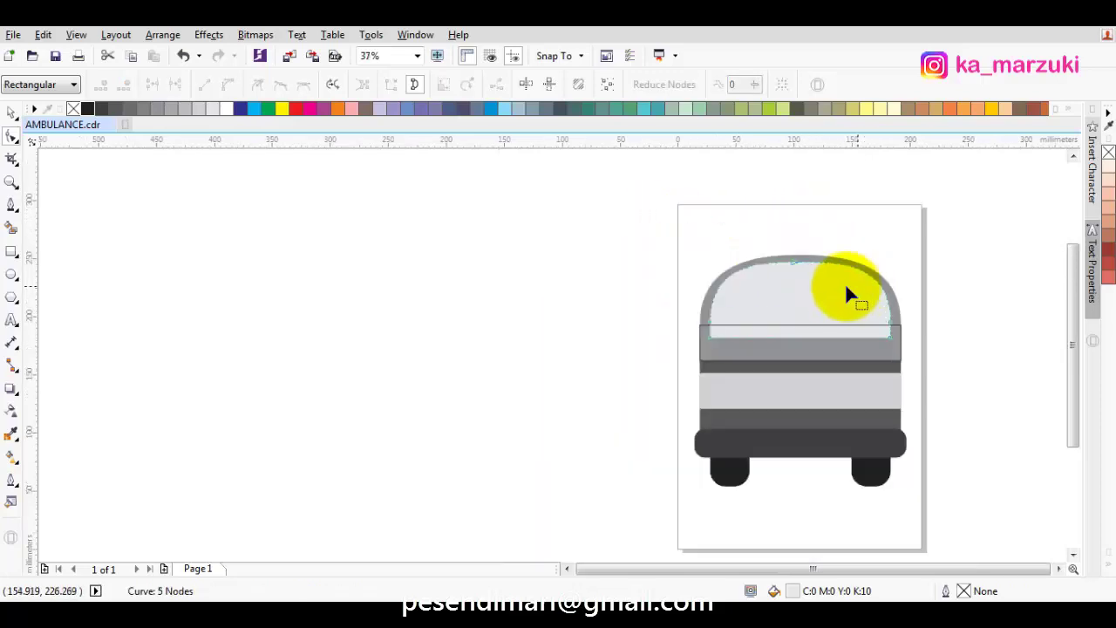
click(795, 260)
scroll(851, 262, up, 1)
key(space)
scroll(849, 277, down, 1)
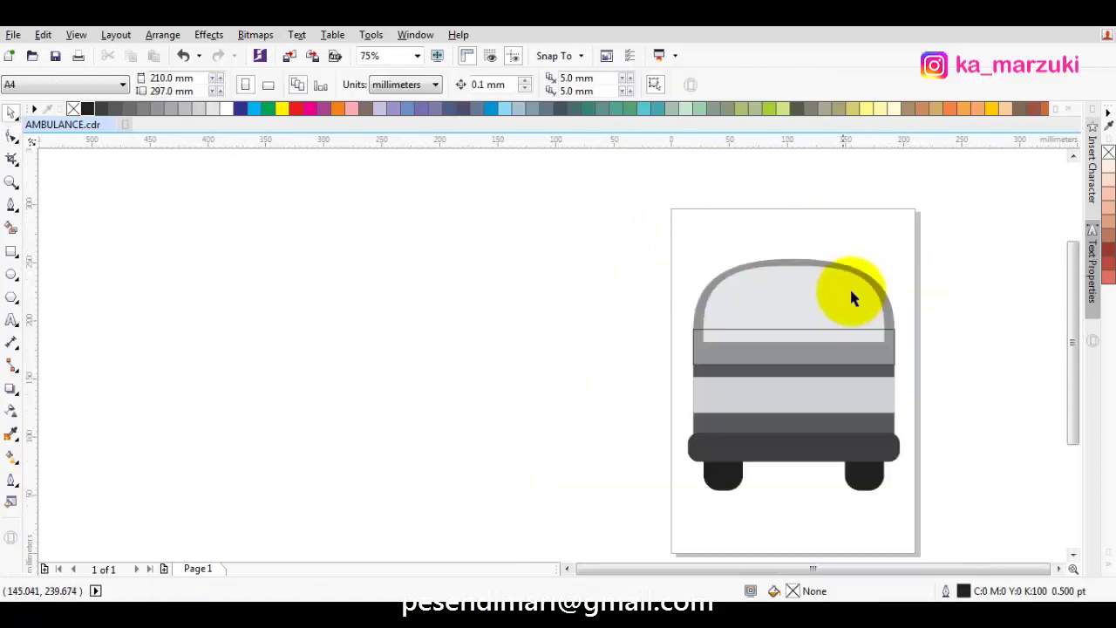
scroll(853, 299, down, 1)
Widen the light grey window symmetrically about its centre to about 161 mm, leaving a thinner body frame at the sides.
scroll(876, 305, up, 2)
click(809, 331)
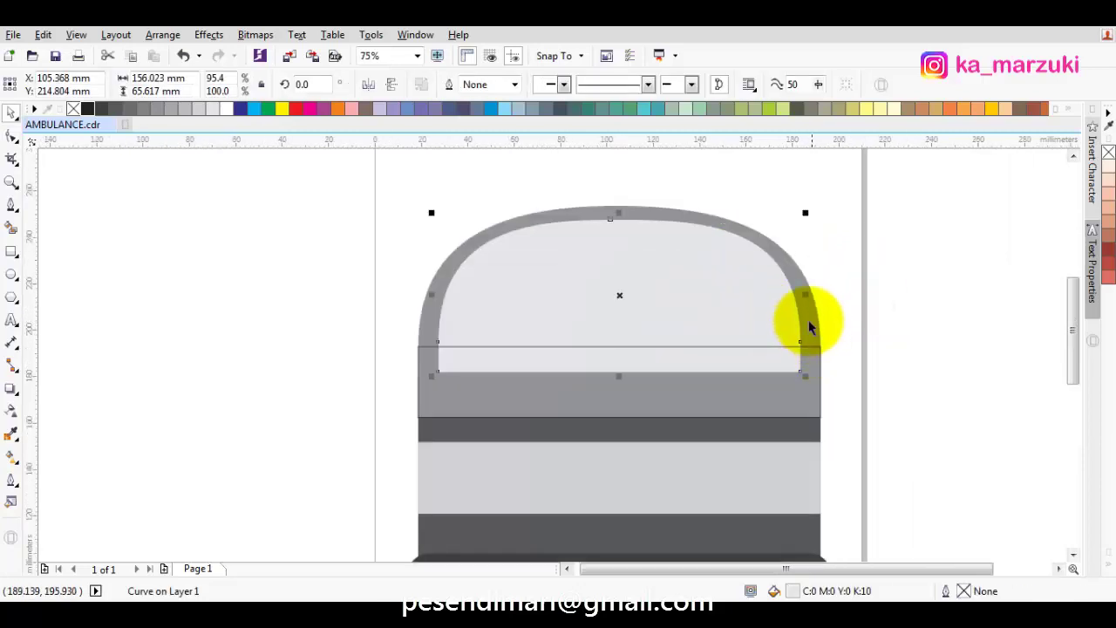
scroll(809, 327, up, 2)
drag(788, 279, 799, 279)
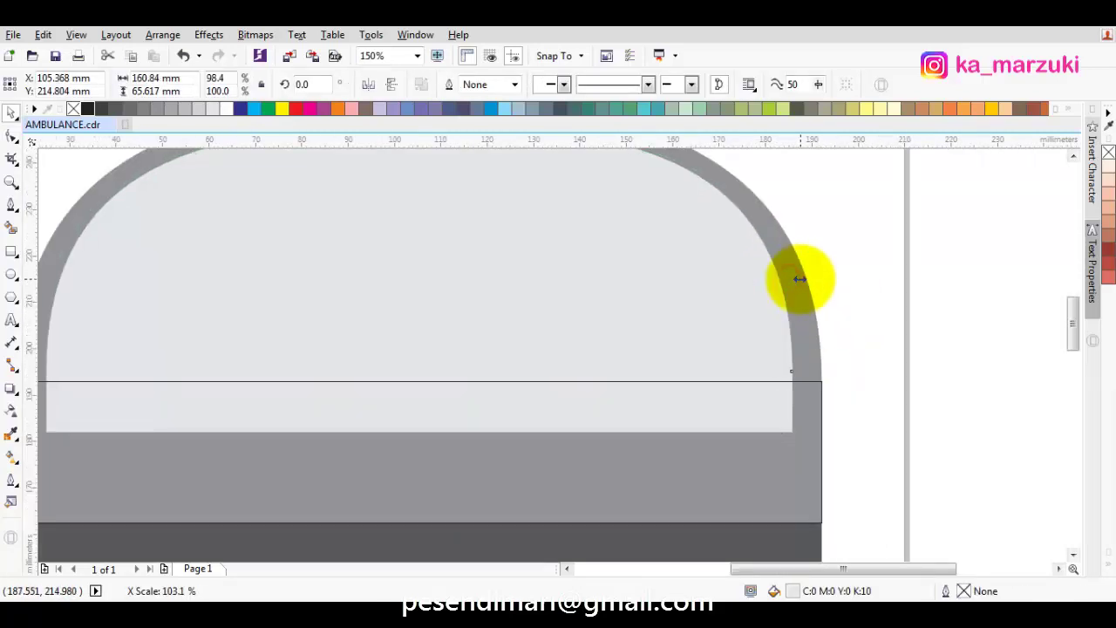
Delete the unfilled guide rectangle across the 50% grey body.
scroll(804, 292, down, 1)
click(743, 415)
click(707, 394)
key(Delete)
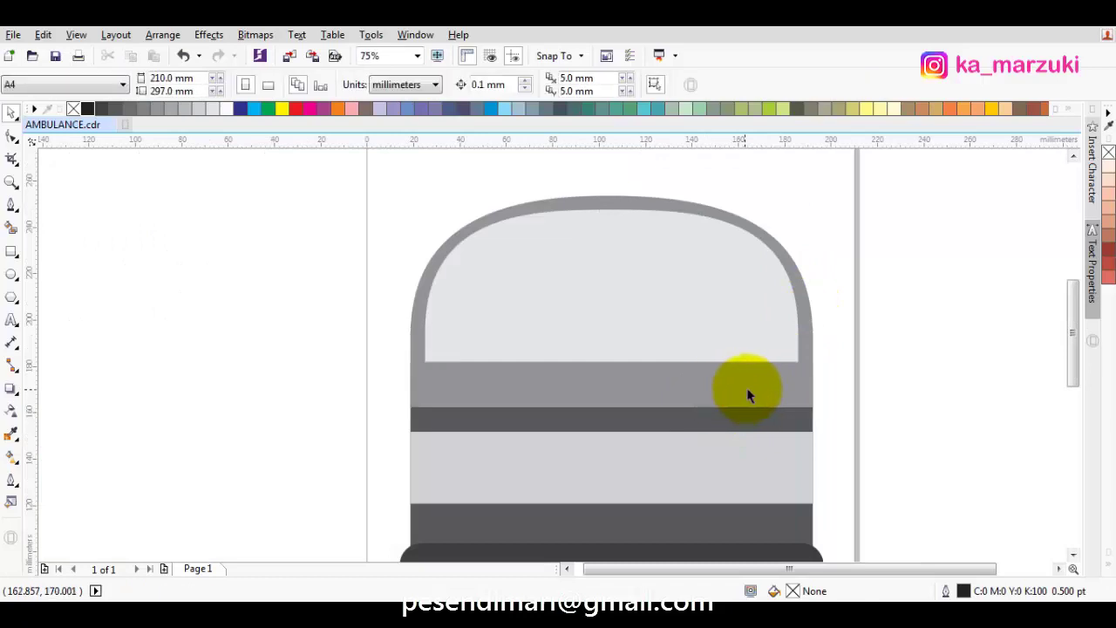
scroll(749, 395, down, 1)
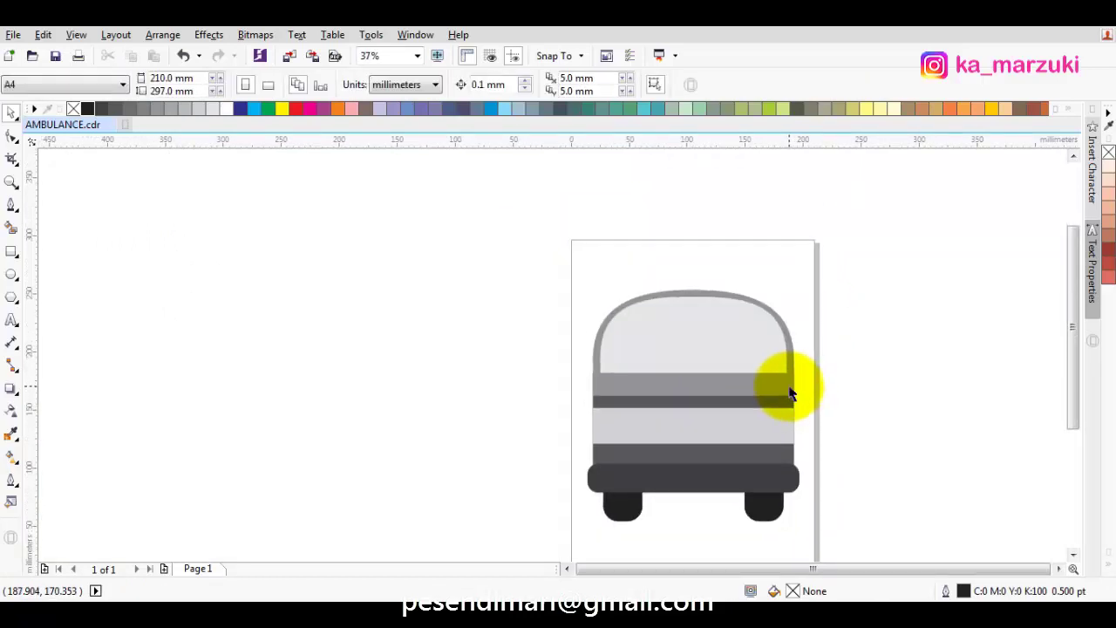
drag(786, 392, 697, 380)
click(789, 369)
drag(550, 373, 587, 359)
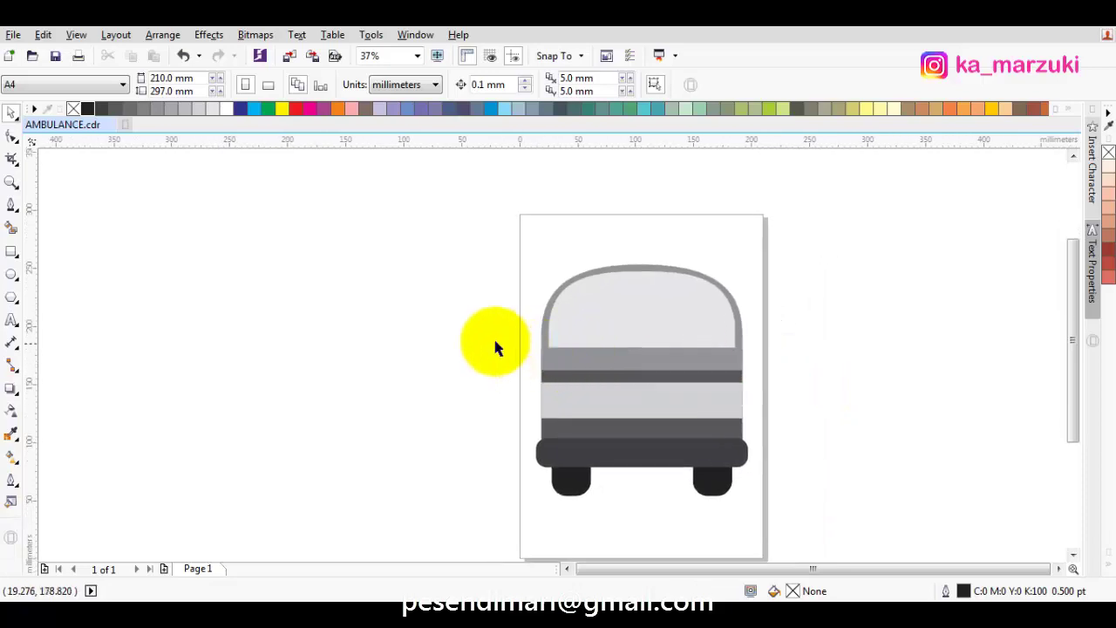
Draw a rectangle about 33 × 37 mm overlapping the body's left edge beside the window and round its corners to about 8 mm.
click(11, 251)
scroll(454, 327, up, 1)
drag(457, 301, 534, 386)
drag(462, 309, 485, 307)
click(12, 137)
key(space)
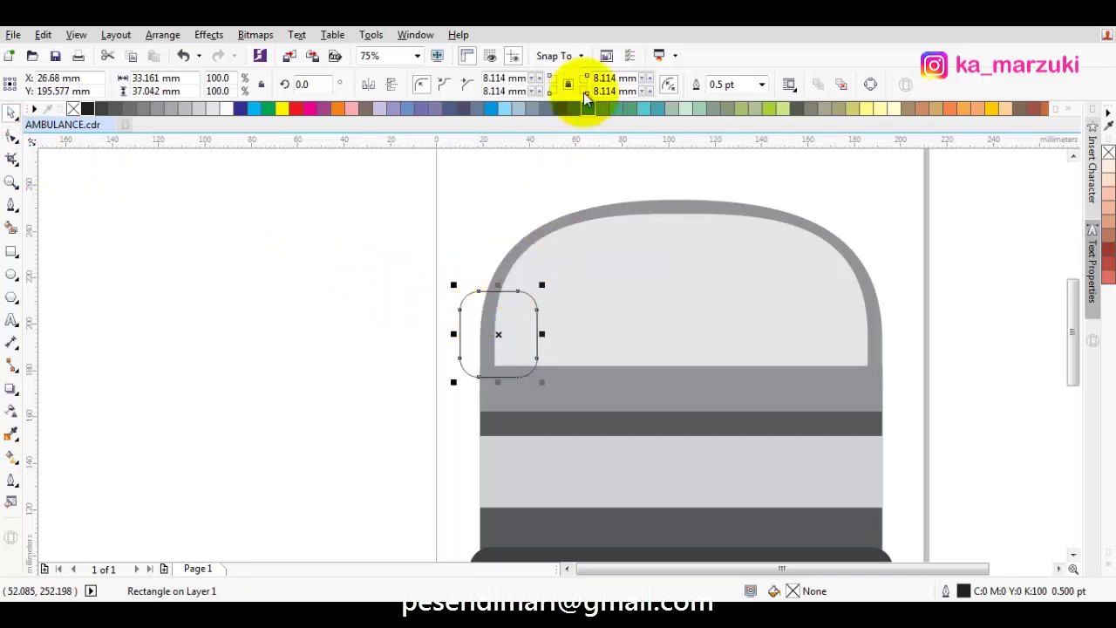
Set the rounded rectangle's outline width to 8 pt and convert the outline to an object.
click(762, 84)
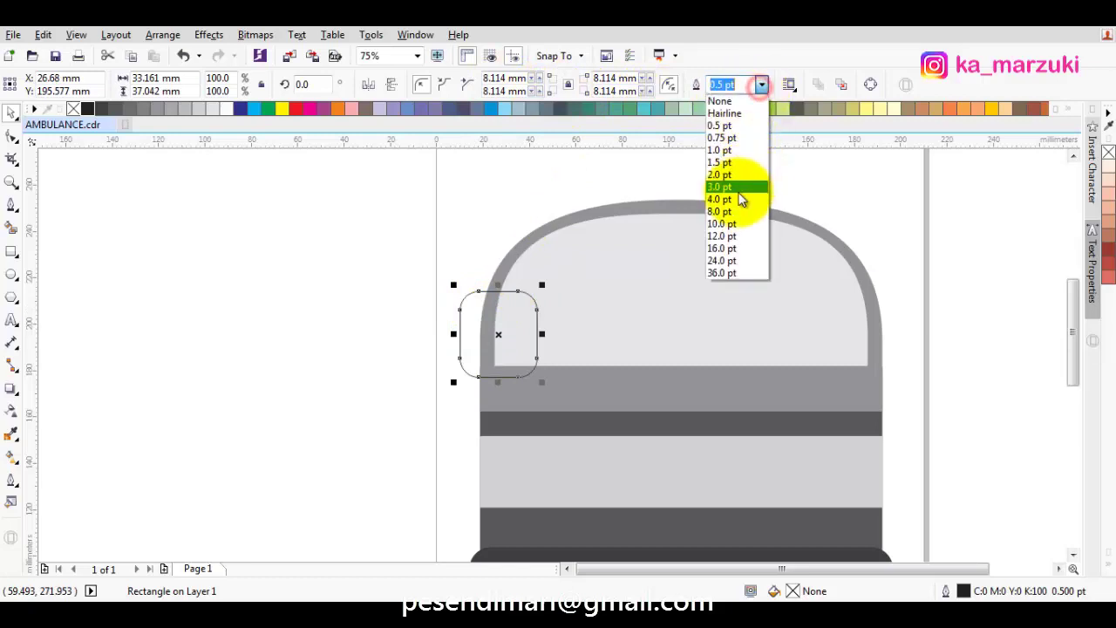
click(729, 218)
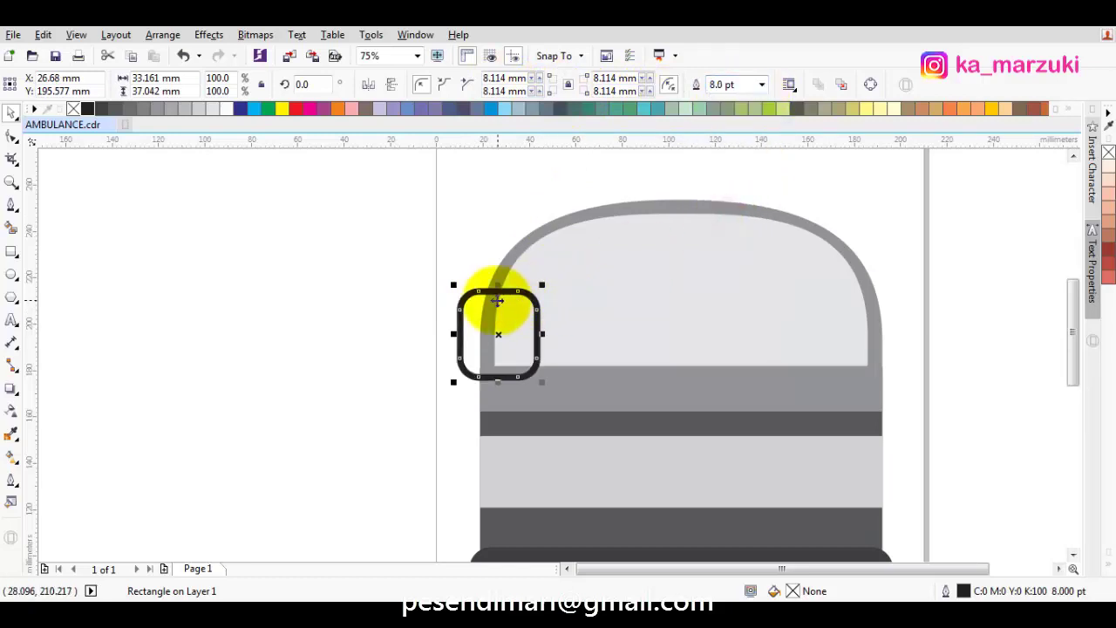
scroll(475, 296, up, 2)
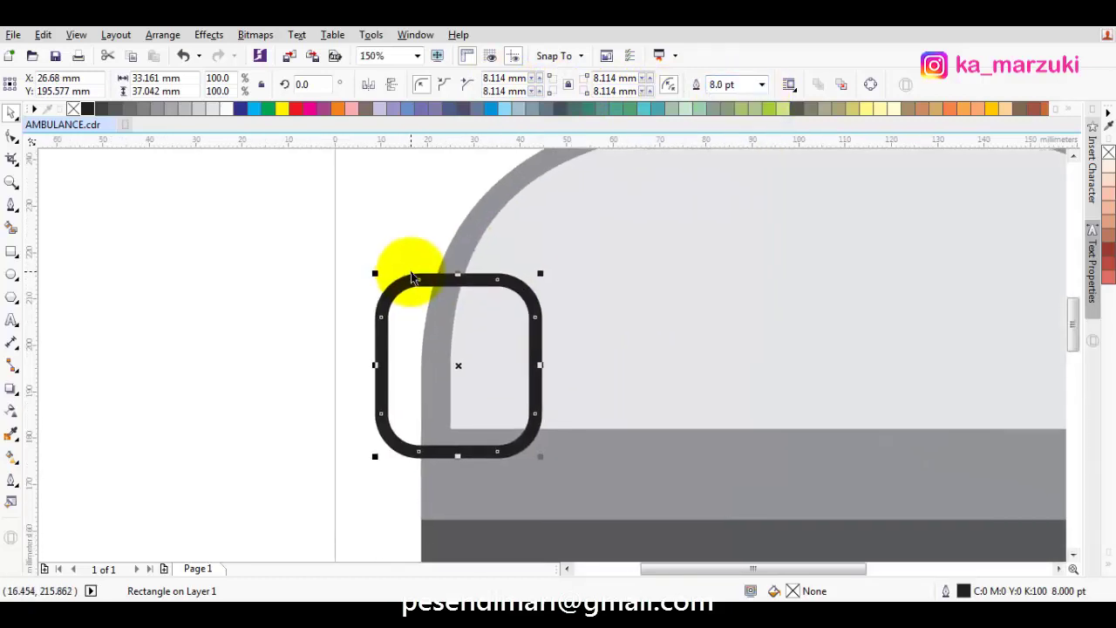
scroll(410, 298, down, 2)
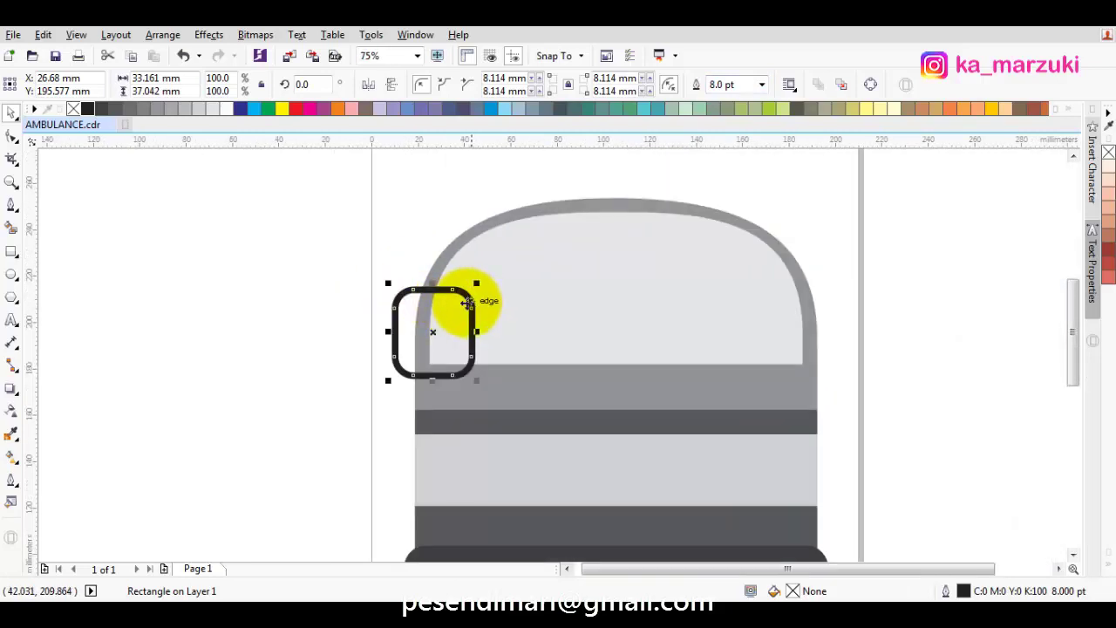
key(ctrl+q)
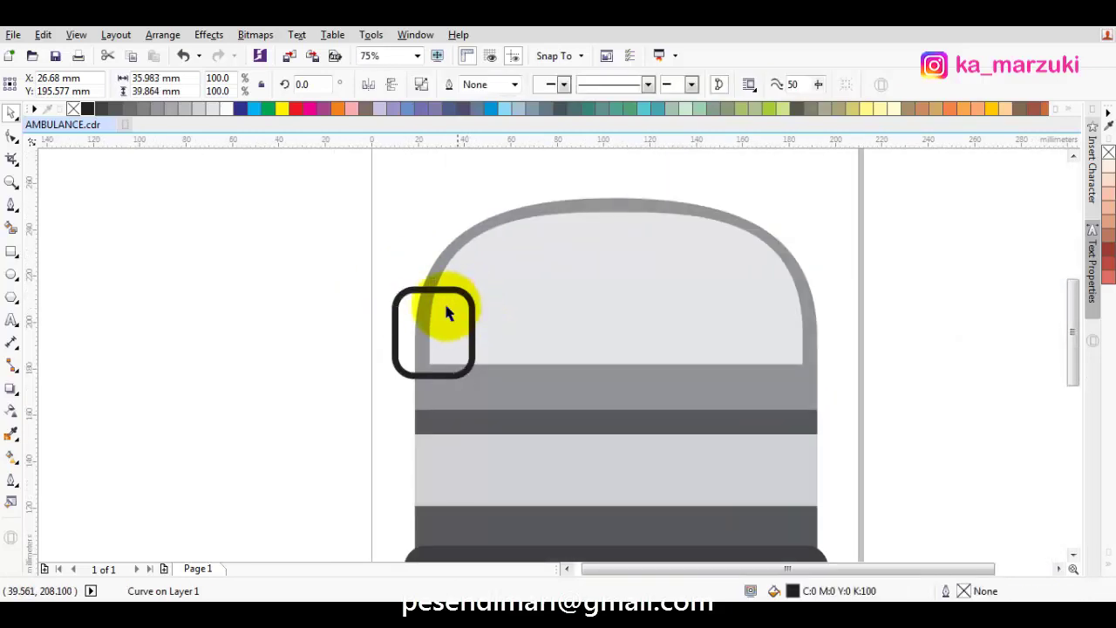
Send the black rounded ring to the back of the layer, behind the ambulance body.
scroll(406, 312, up, 2)
right_click(403, 271)
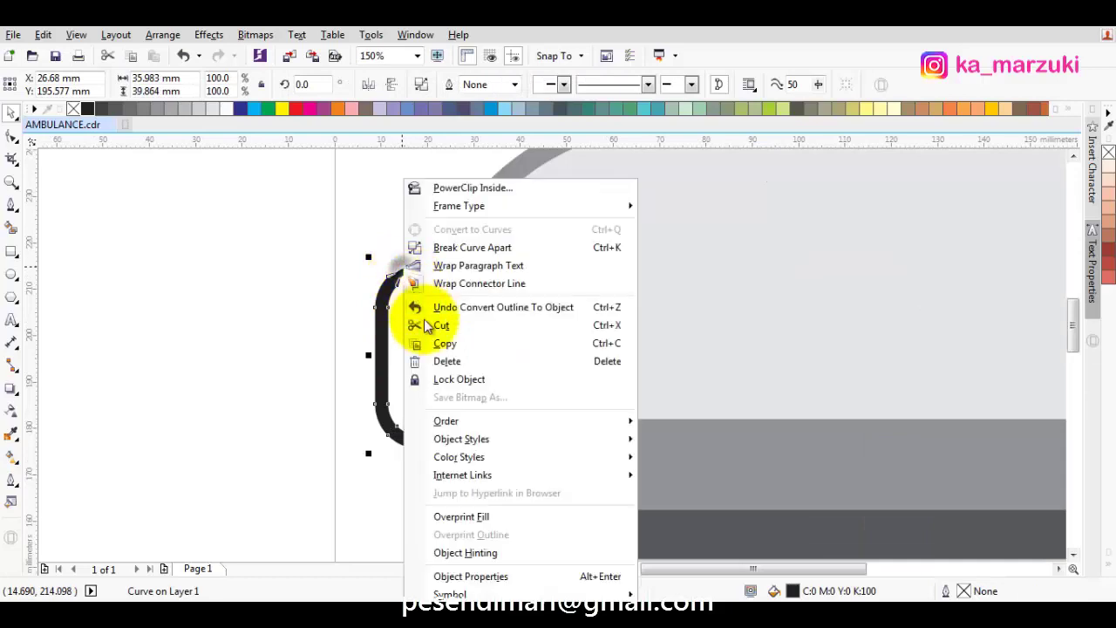
mouse_move(478, 422)
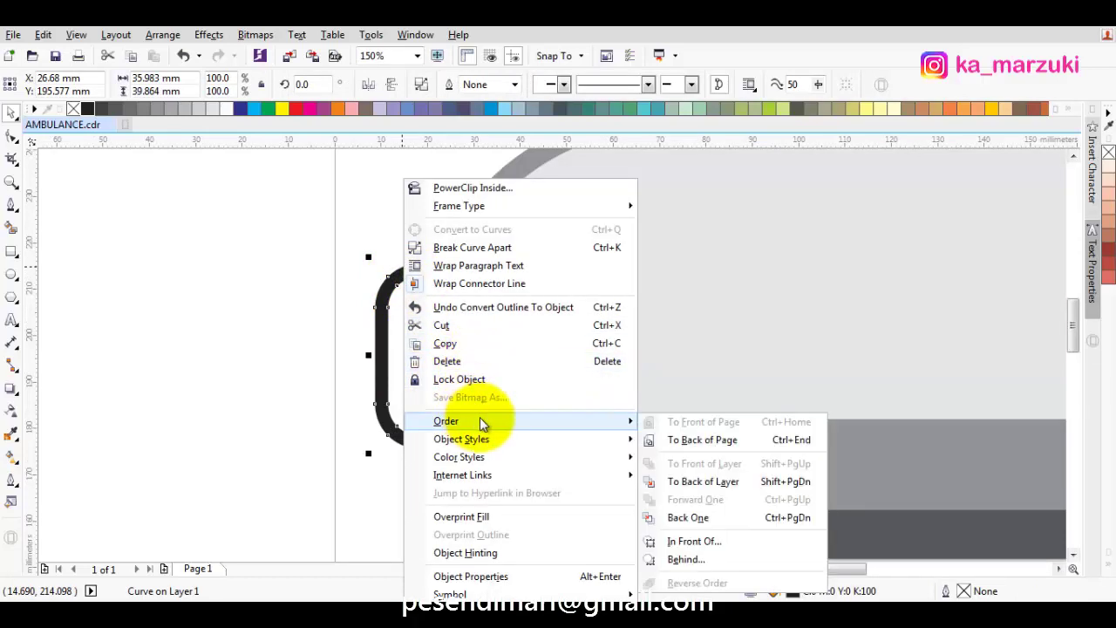
click(693, 485)
drag(483, 332, 557, 311)
click(463, 299)
click(480, 299)
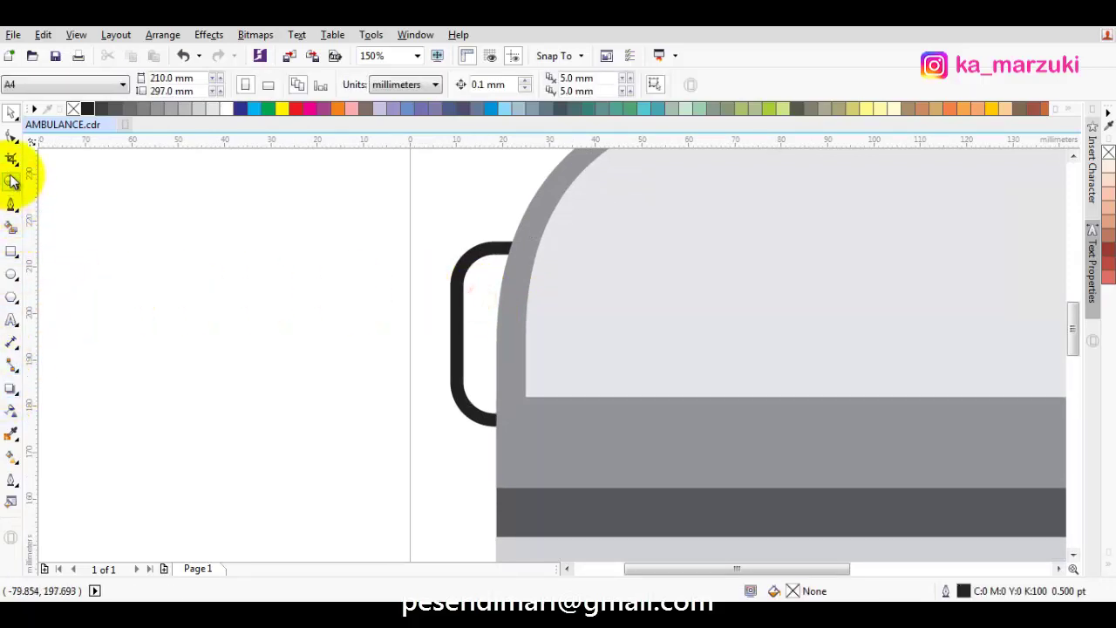
Draw a rectangle about 15 × 31 mm over the ring's outer side and round its corners to about 4 mm.
click(18, 253)
scroll(319, 274, right, 1)
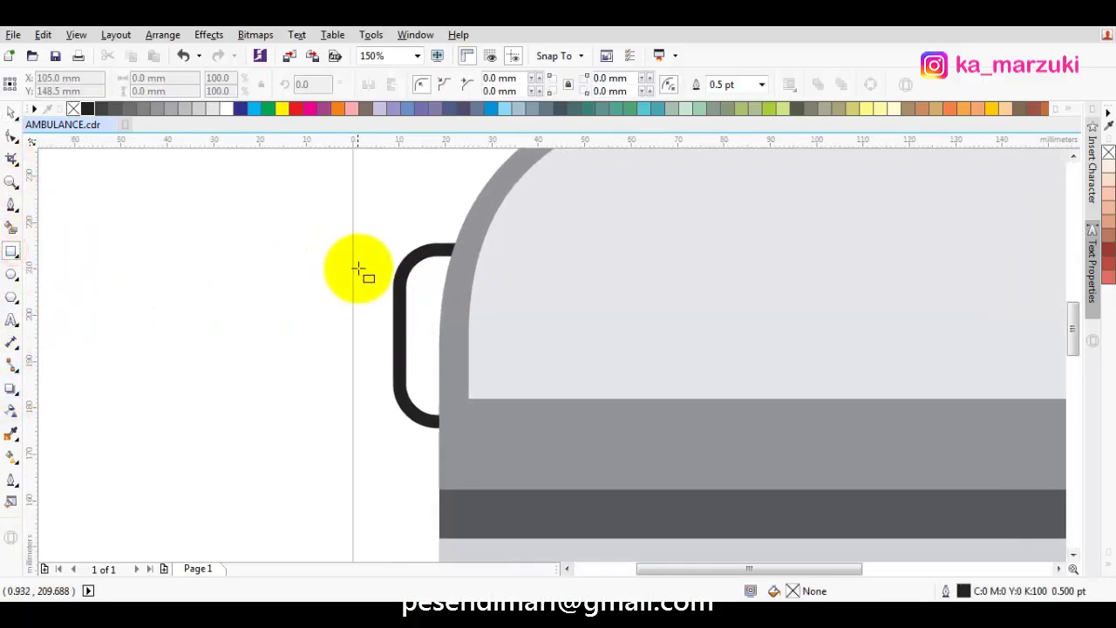
drag(360, 260, 434, 403)
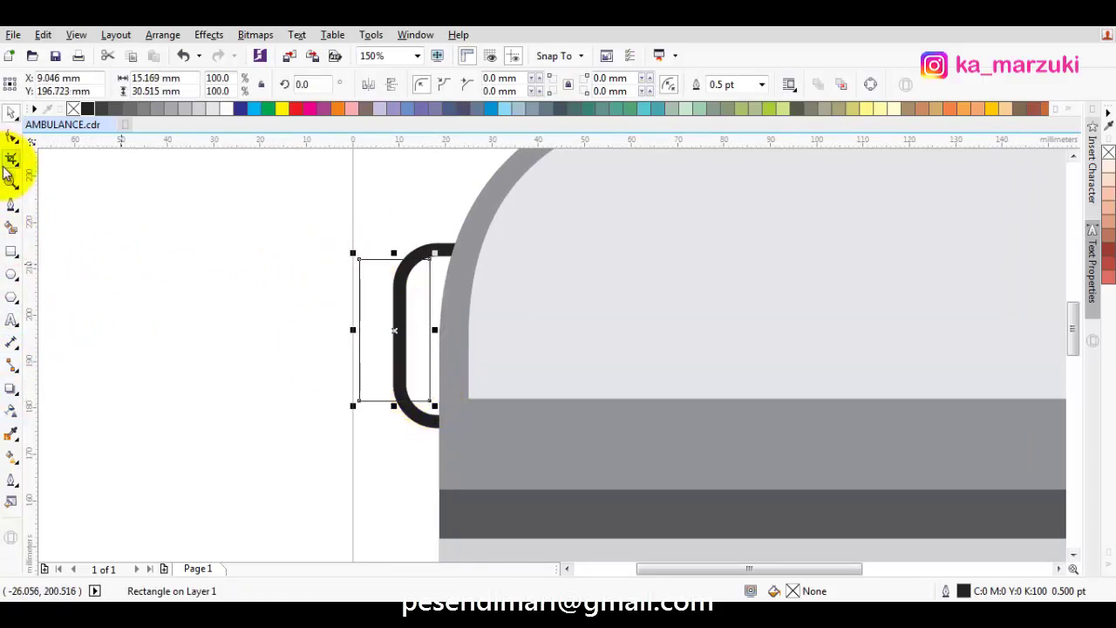
click(13, 135)
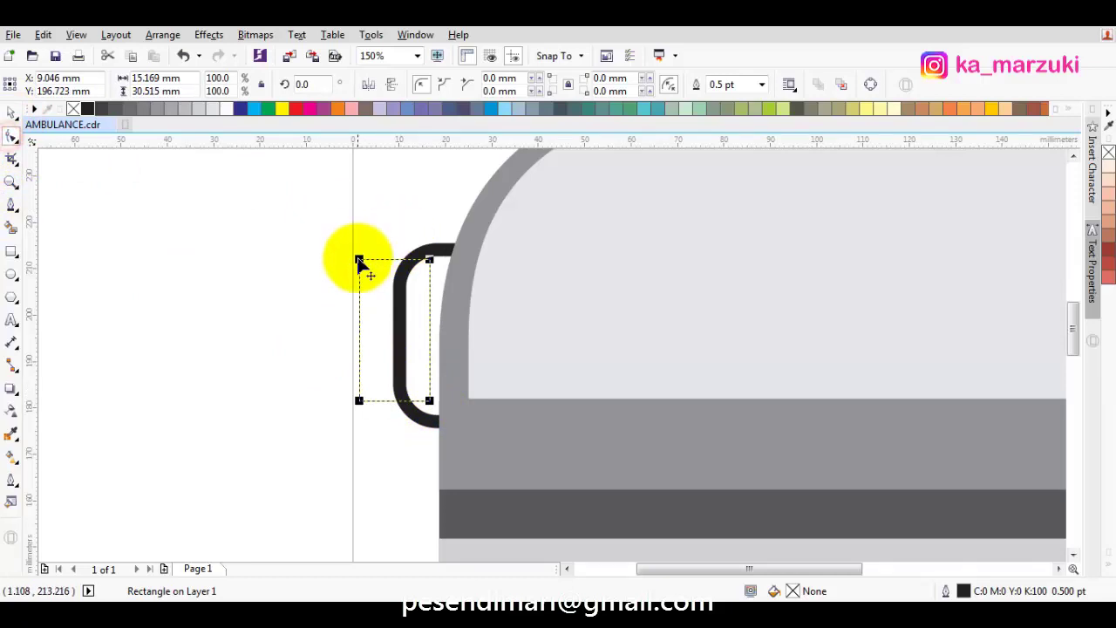
drag(359, 259, 377, 266)
key(space)
Widen the small rounded rectangle to about 19 mm and give it a black fill without an outline.
scroll(386, 269, up, 2)
key(space)
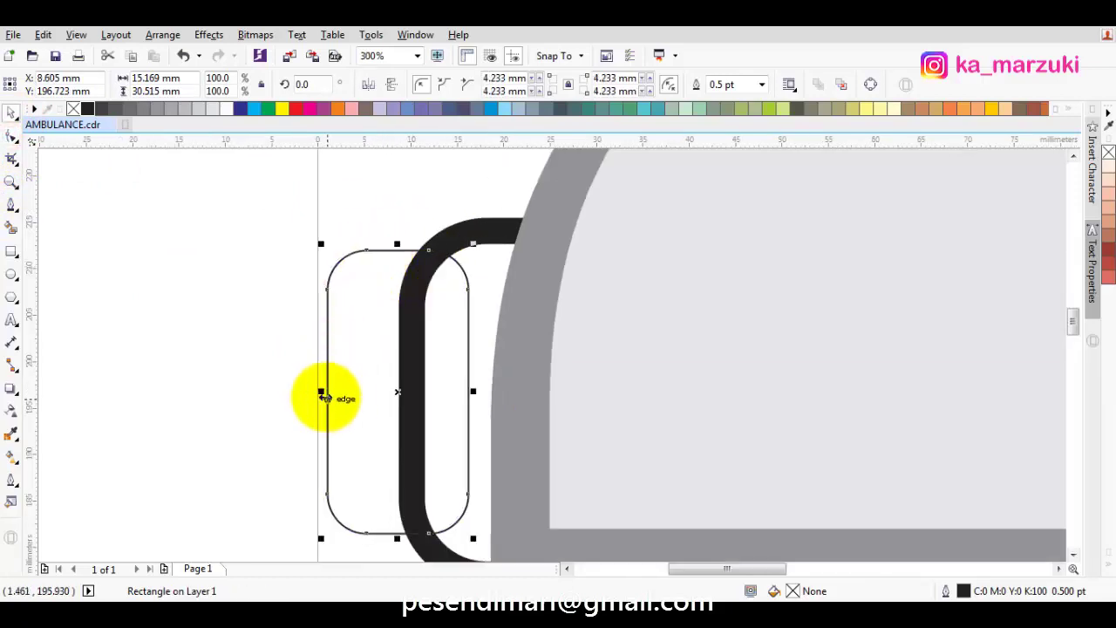
drag(323, 390, 312, 391)
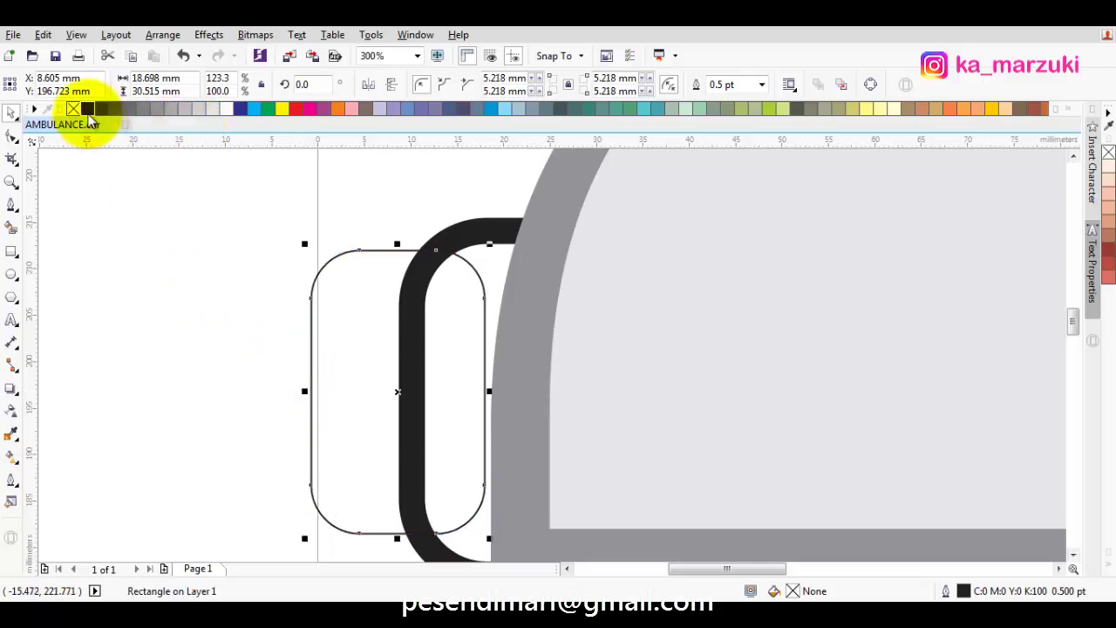
click(87, 108)
right_click(73, 108)
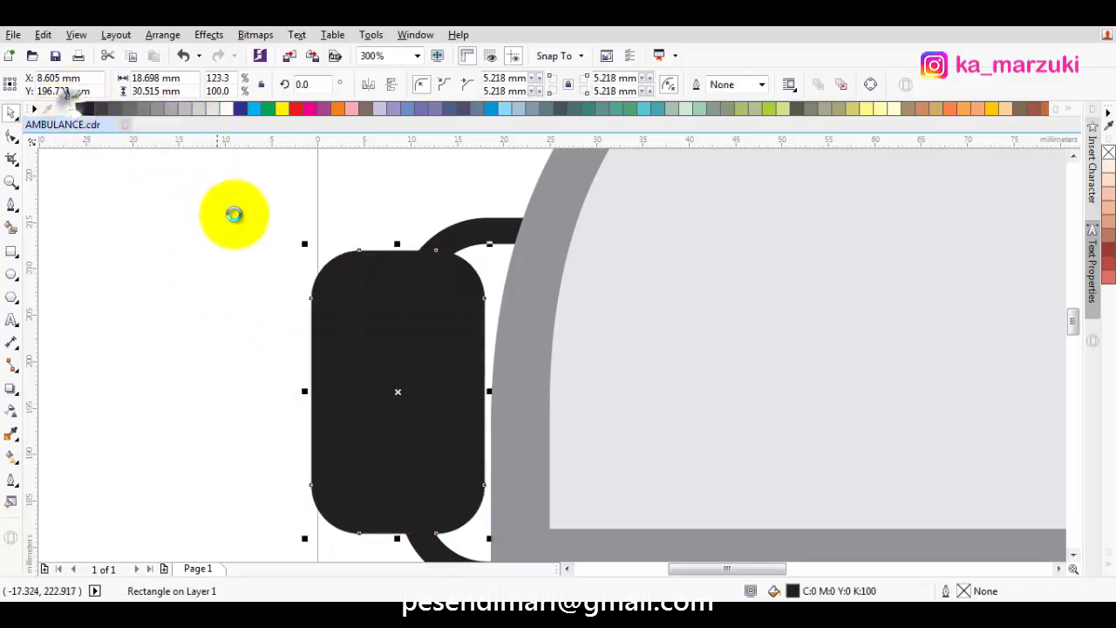
click(225, 223)
Select only the black mirror rectangle and its ring together.
scroll(225, 222, down, 4)
scroll(218, 218, down, 4)
drag(189, 165, 468, 391)
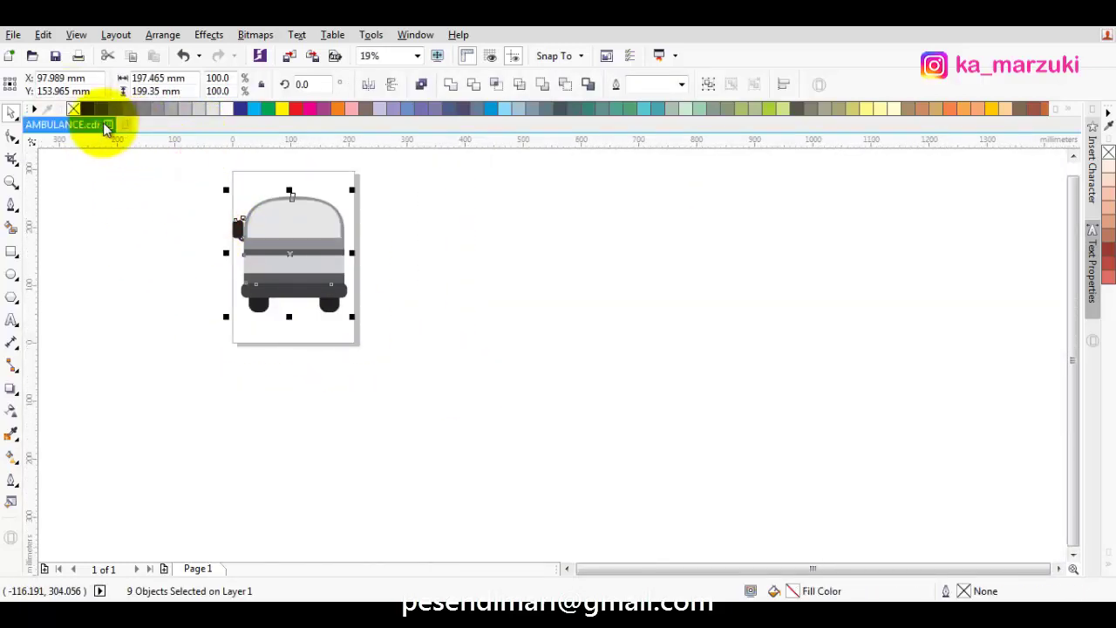
scroll(209, 214, up, 2)
mouse_move(204, 197)
mouse_down()
mouse_move(331, 281)
mouse_move(299, 266)
mouse_up()
scroll(299, 266, up, 2)
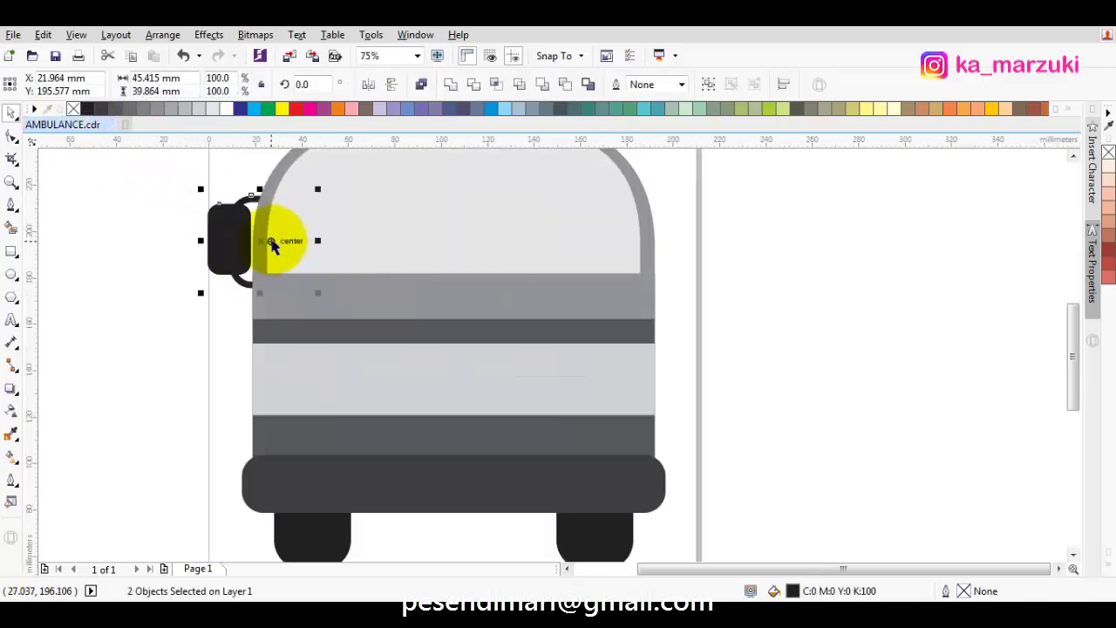
key(ctrl+g)
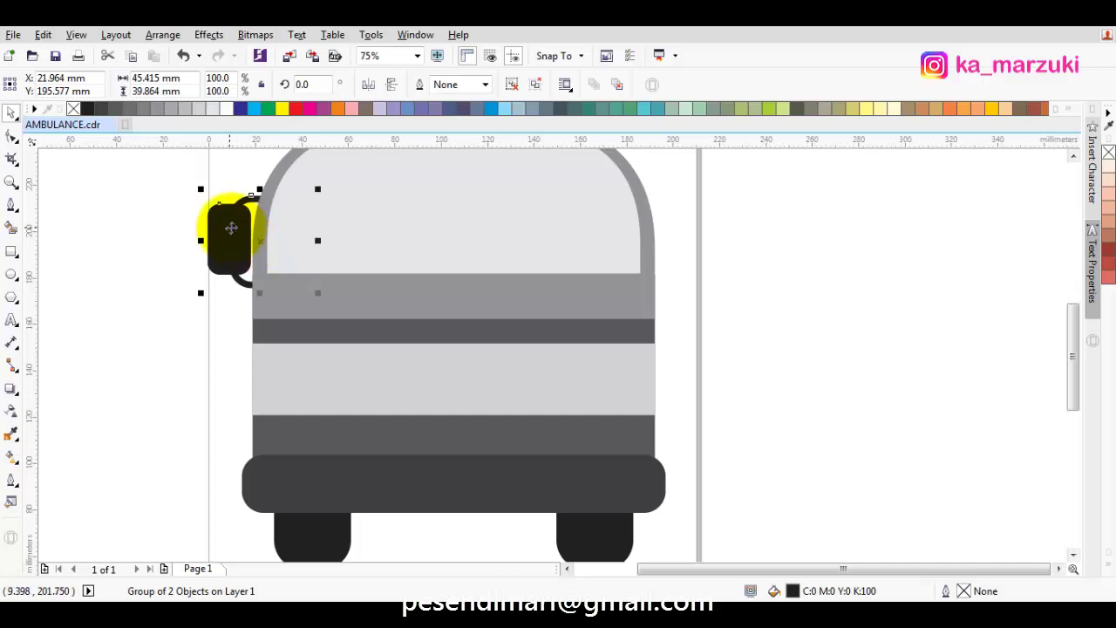
key(ctrl+z)
right_click(216, 228)
click(121, 295)
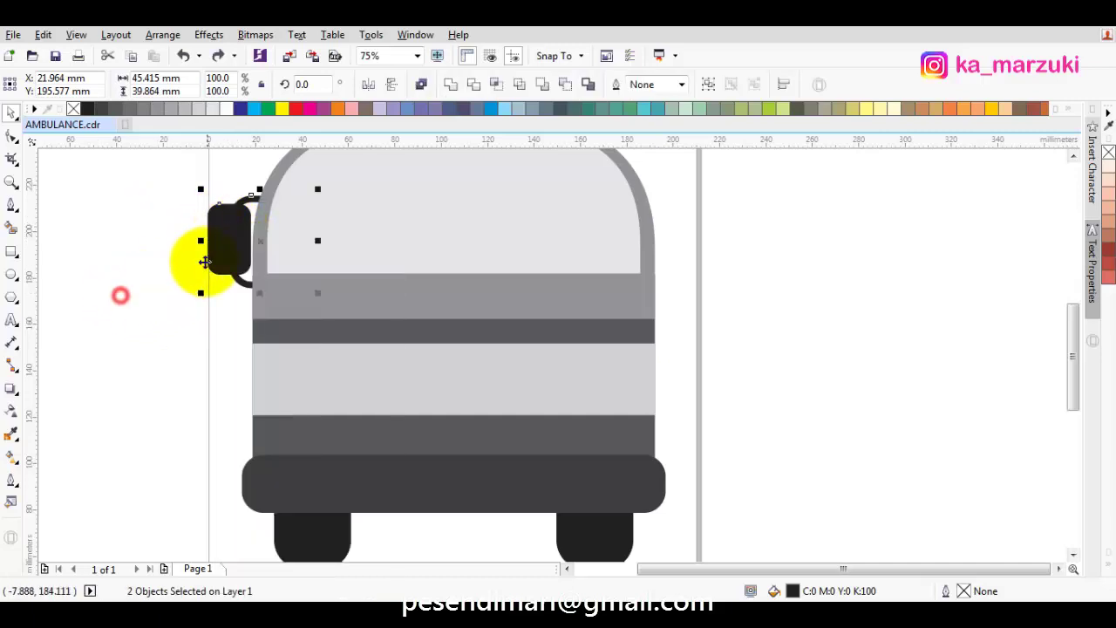
Group the selected mirror rectangle and ring.
scroll(165, 195, down, 2)
right_click(180, 210)
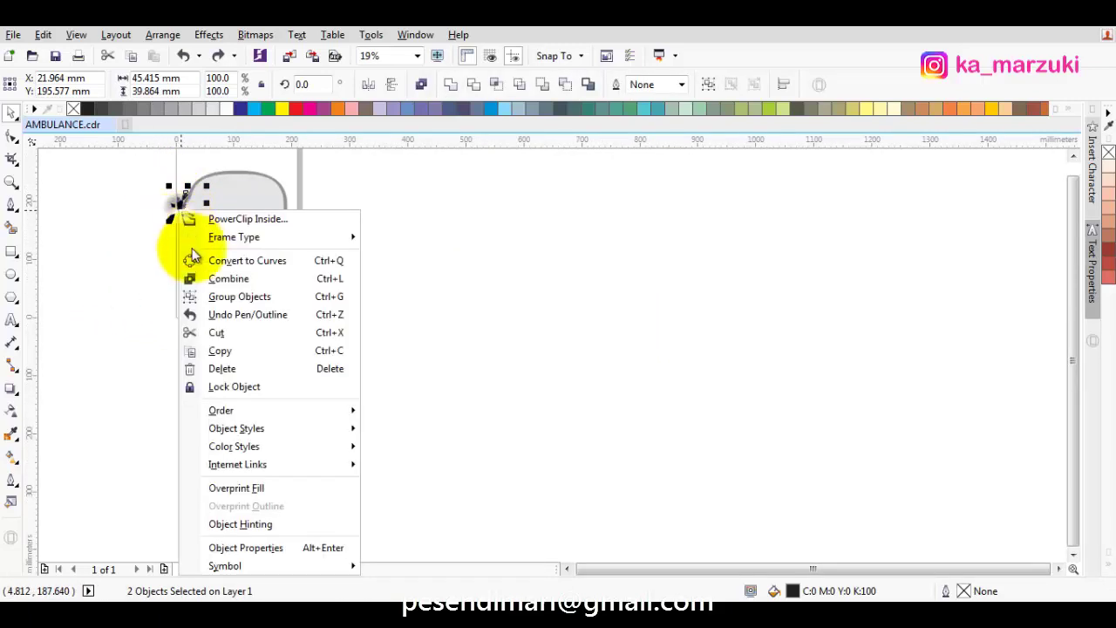
click(193, 297)
scroll(160, 216, up, 1)
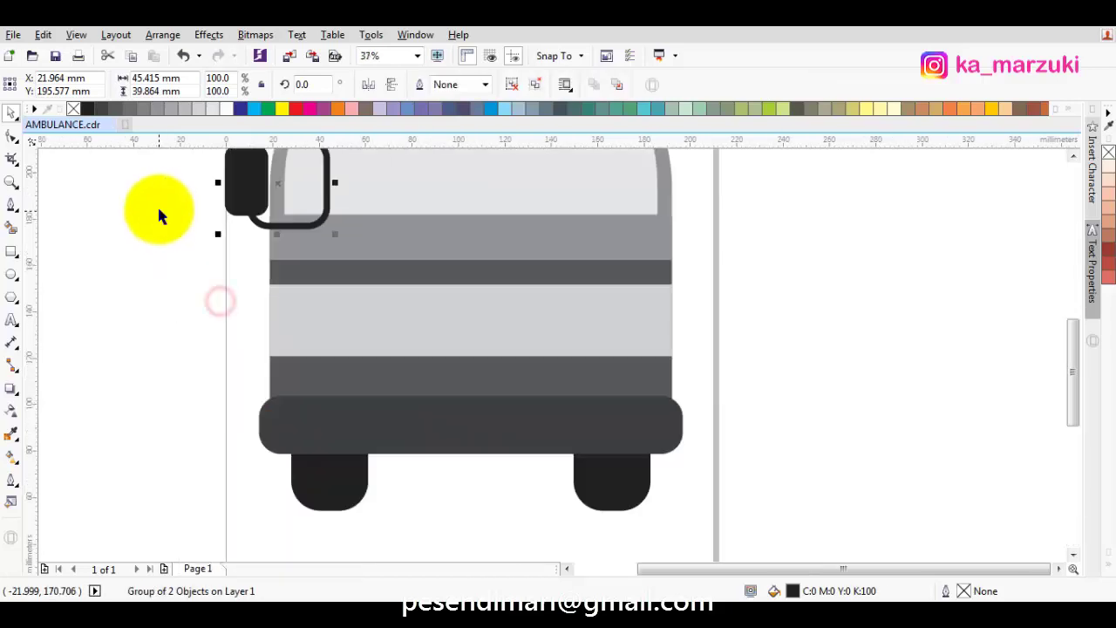
Draw a square of about 53 × 53 mm and centre it on the grouped mirror and ring.
scroll(159, 216, up, 1)
click(155, 296)
click(12, 251)
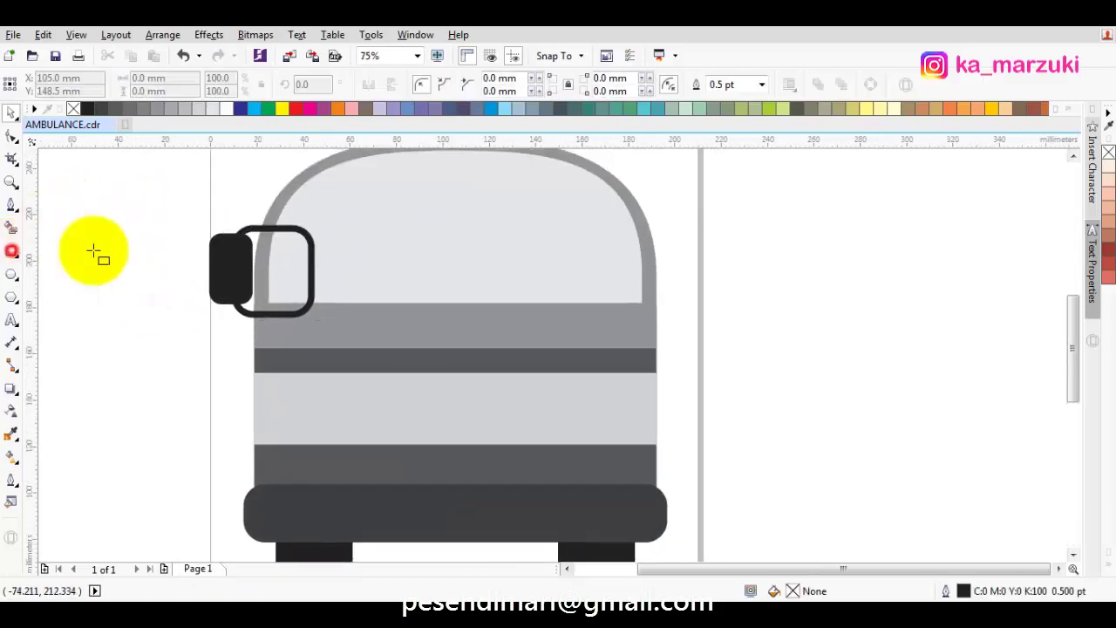
drag(198, 223, 259, 285)
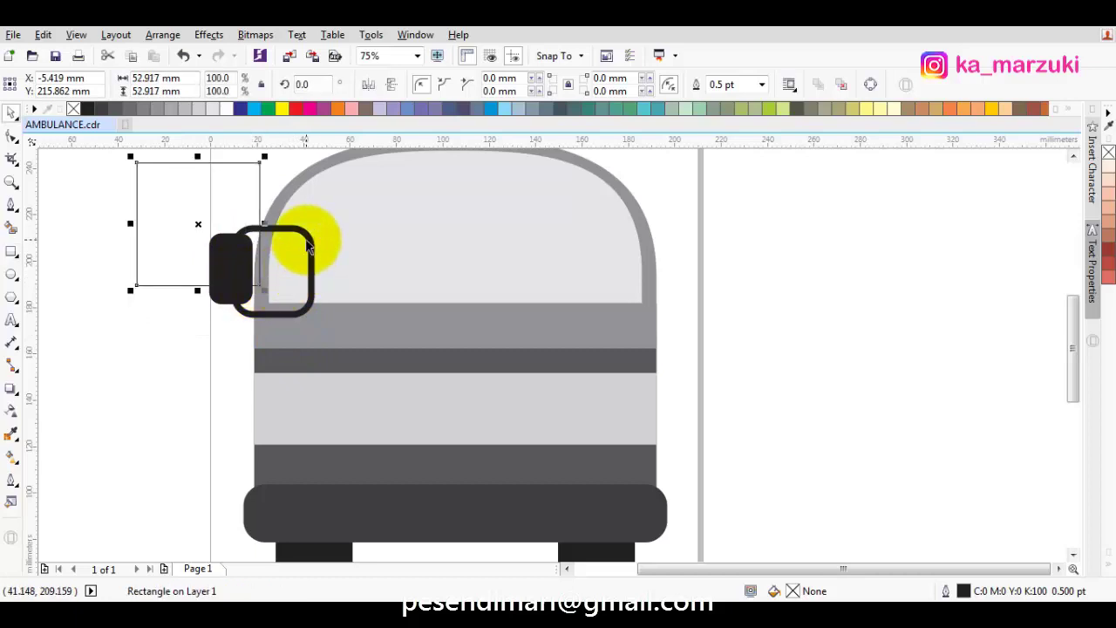
shift+click(306, 240)
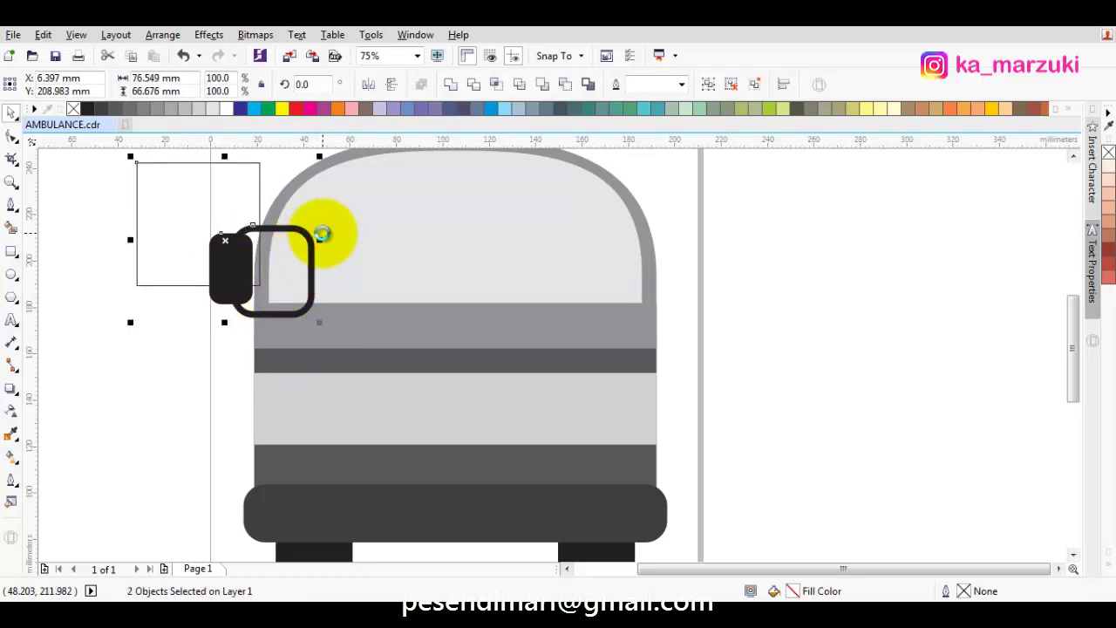
key(c)
key(e)
click(175, 237)
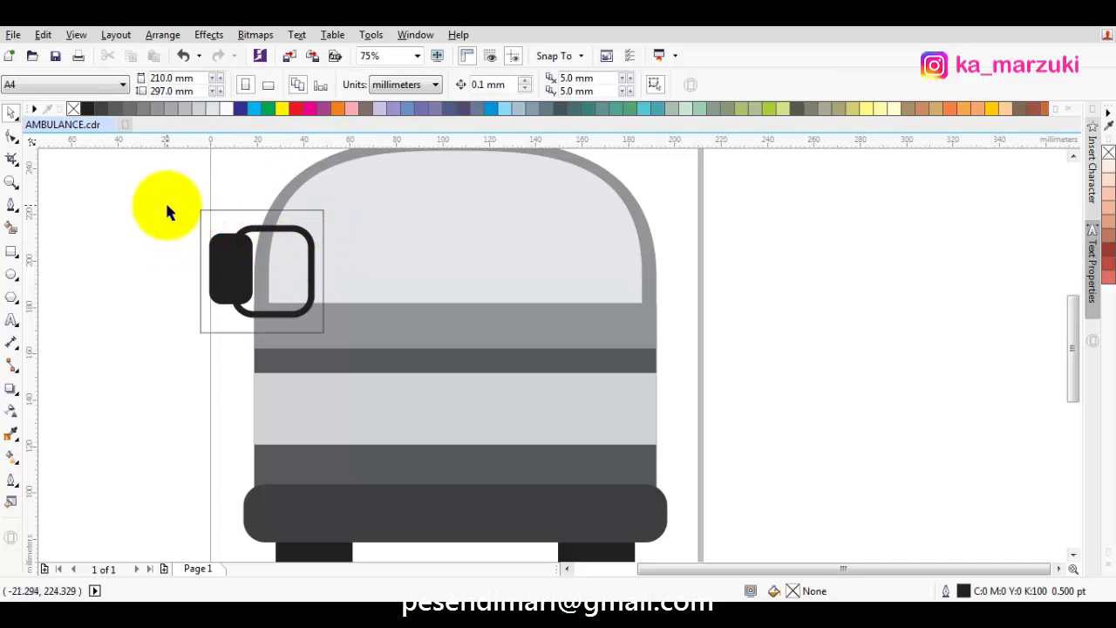
Move the square and mirror group together outward until their centre sits on the ambulance's side edge.
drag(157, 197, 372, 357)
scroll(279, 270, up, 2)
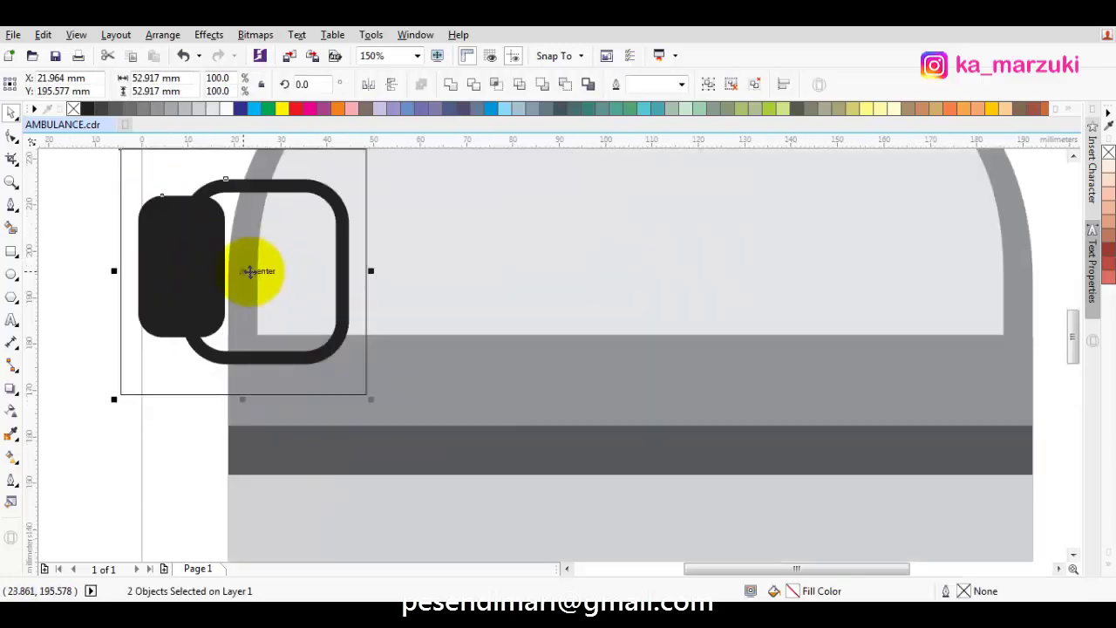
drag(247, 276, 229, 269)
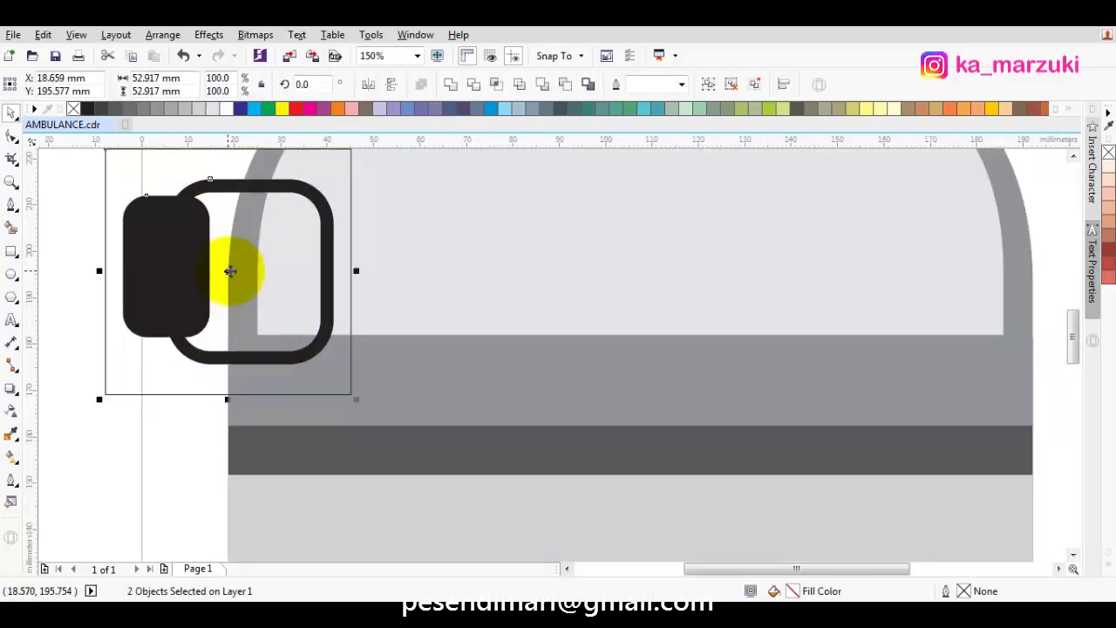
scroll(229, 268, down, 2)
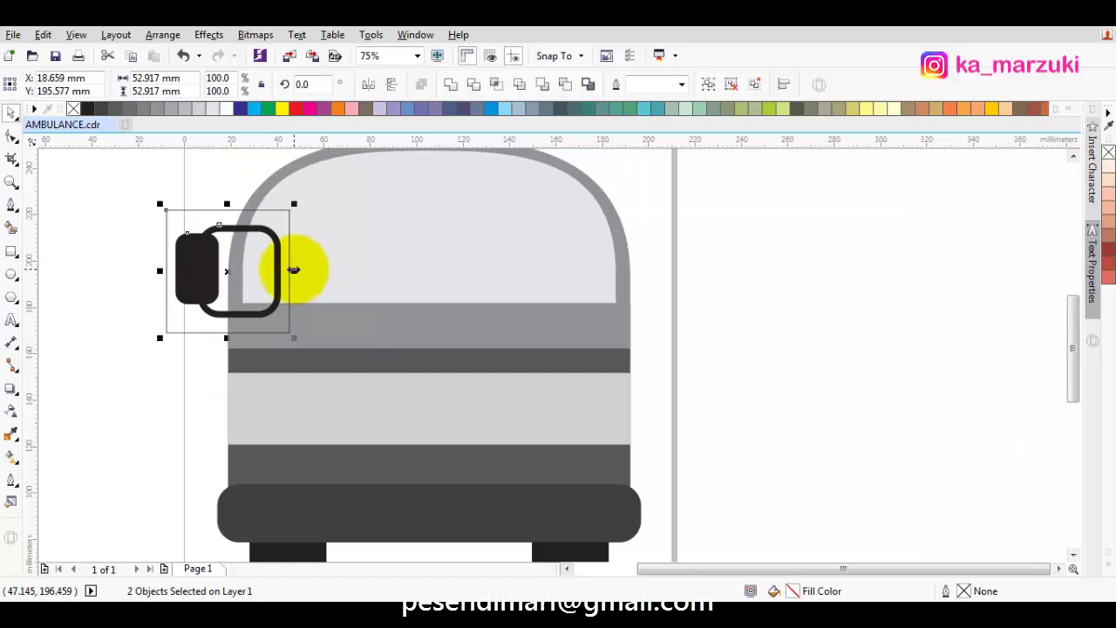
Place a flipped copy of the mirror and square on the ambulance's opposite side, with the two sets centred at about X 25 mm and 186 mm.
scroll(228, 269, up, 2)
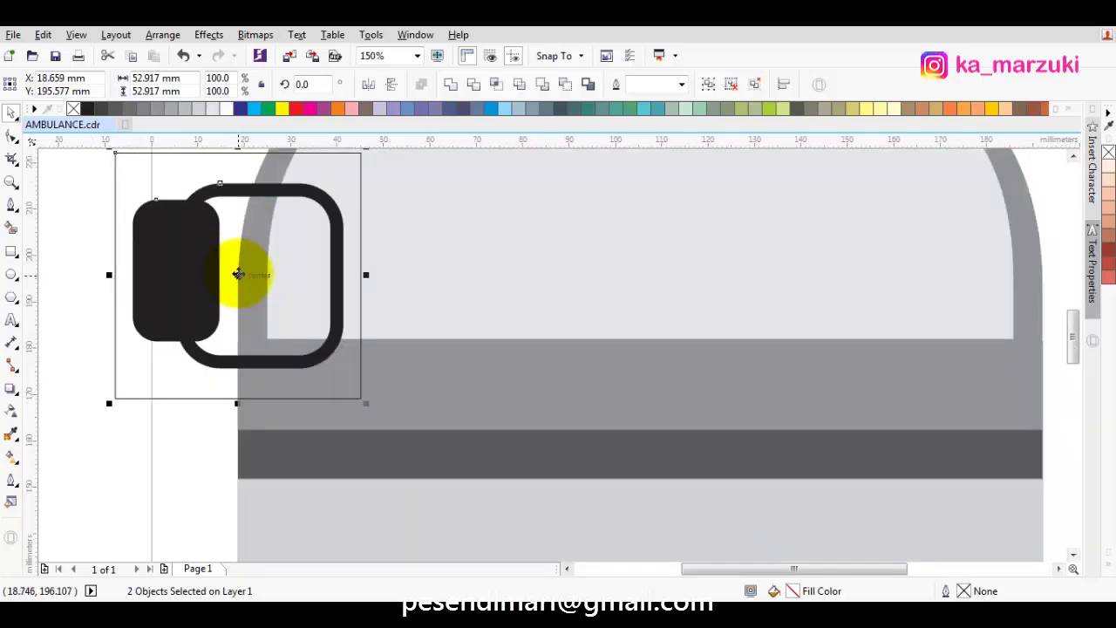
drag(238, 274, 634, 268)
scroll(269, 274, down, 2)
scroll(646, 280, up, 2)
scroll(697, 267, down, 2)
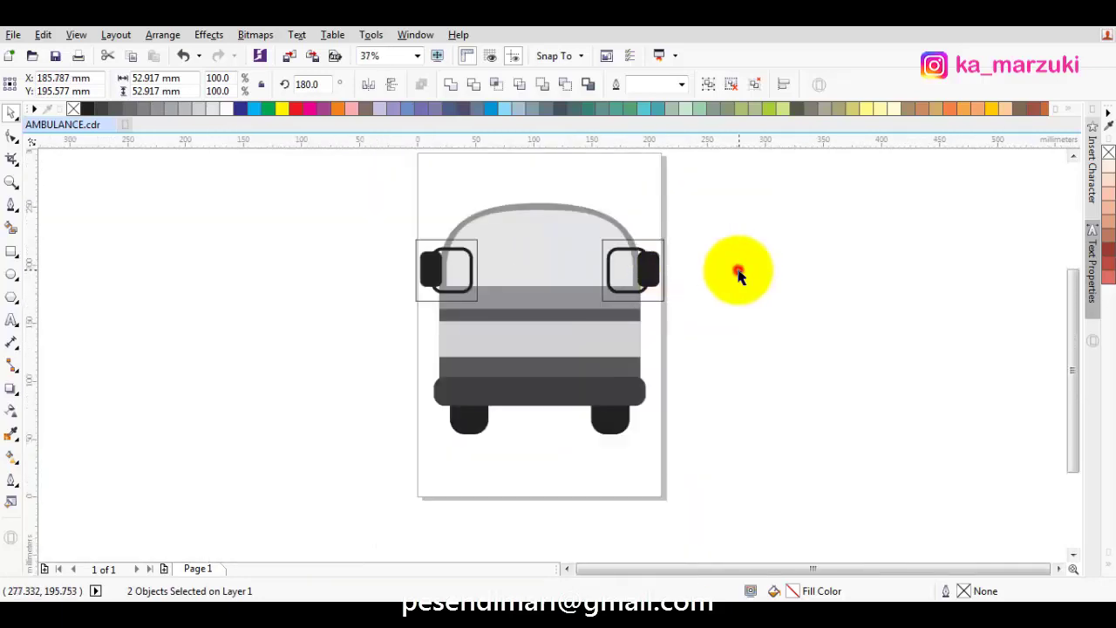
click(737, 268)
Delete the helper squares around both side mirrors.
click(398, 212)
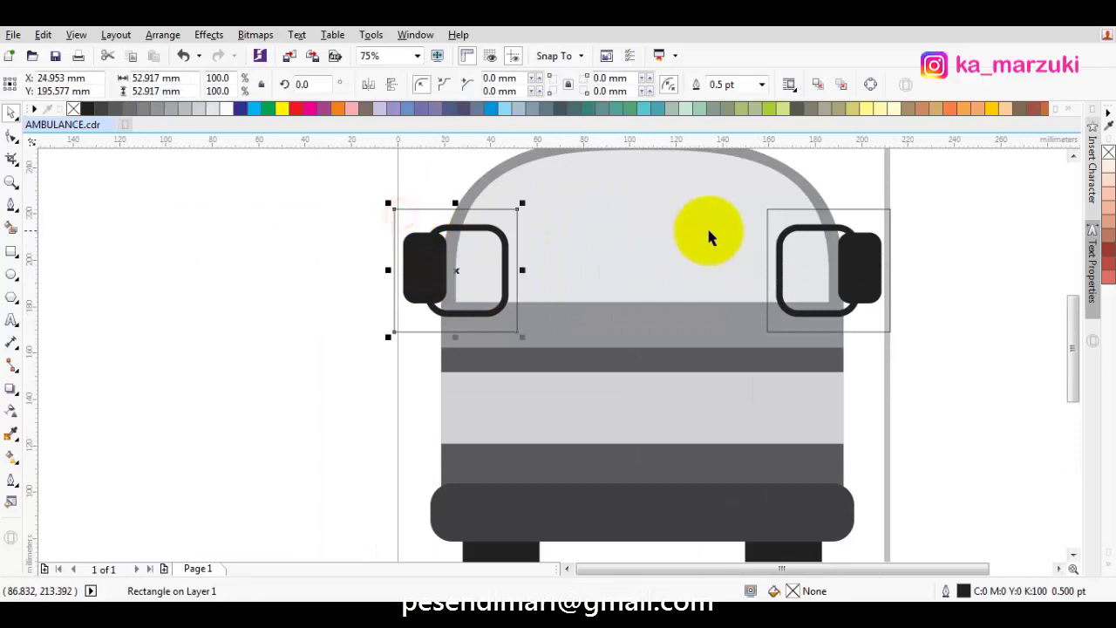
key(Delete)
click(778, 247)
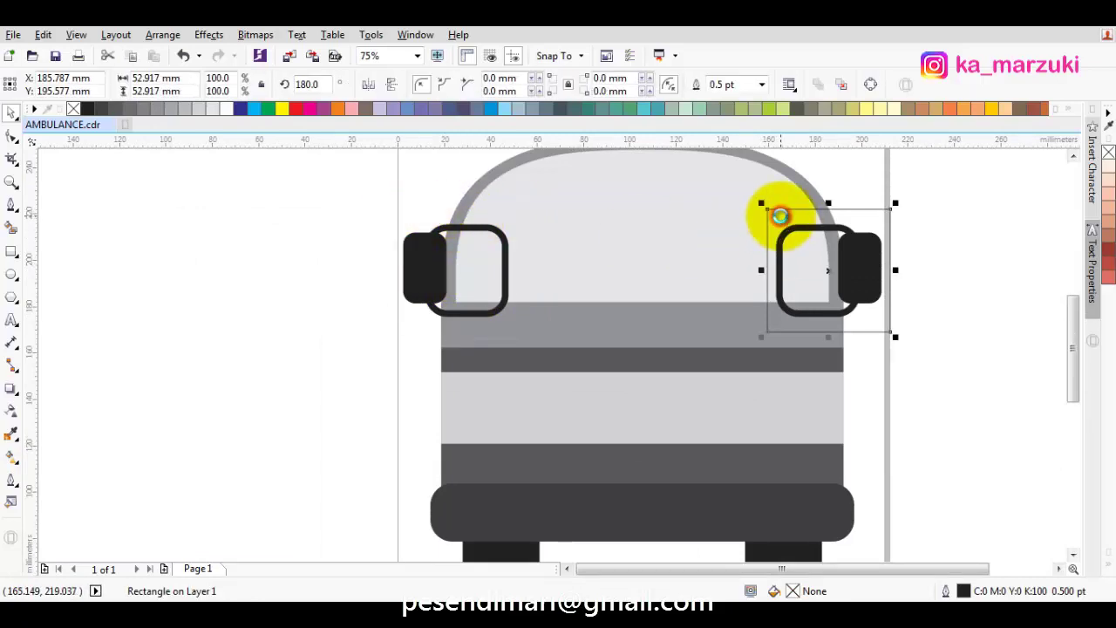
click(951, 346)
Select both side mirrors and send them to the back of the layer.
drag(944, 342, 369, 194)
right_click(428, 247)
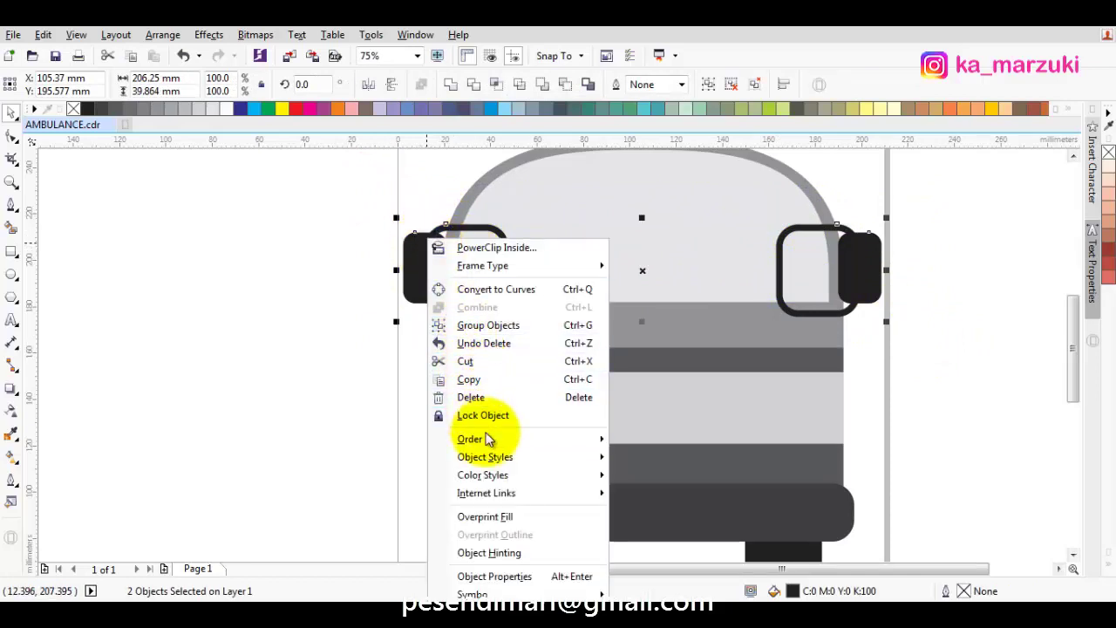
mouse_move(494, 441)
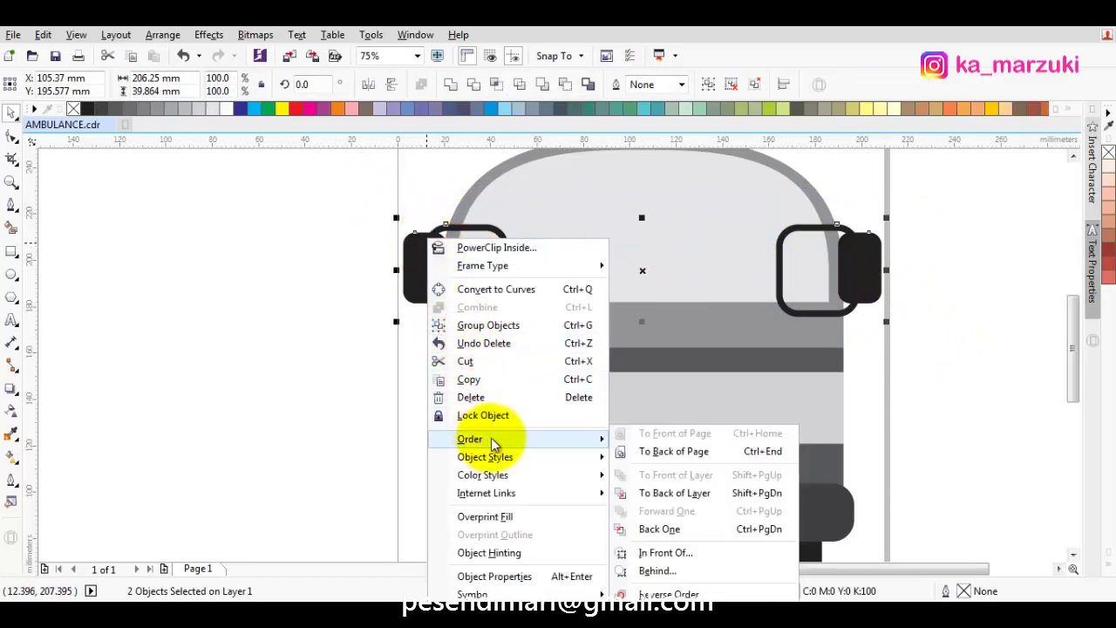
click(705, 494)
click(905, 392)
Examine how the mirrors, windshield and body of the ambulance fit together on both sides.
scroll(762, 341, down, 3)
scroll(759, 340, up, 2)
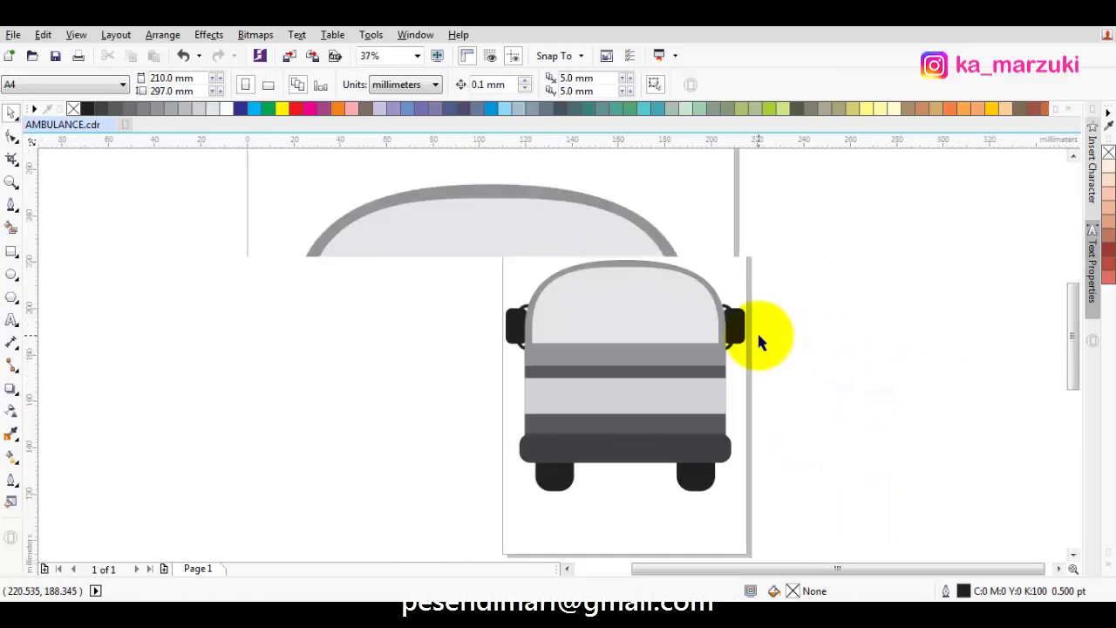
drag(759, 335, 571, 344)
scroll(623, 270, down, 2)
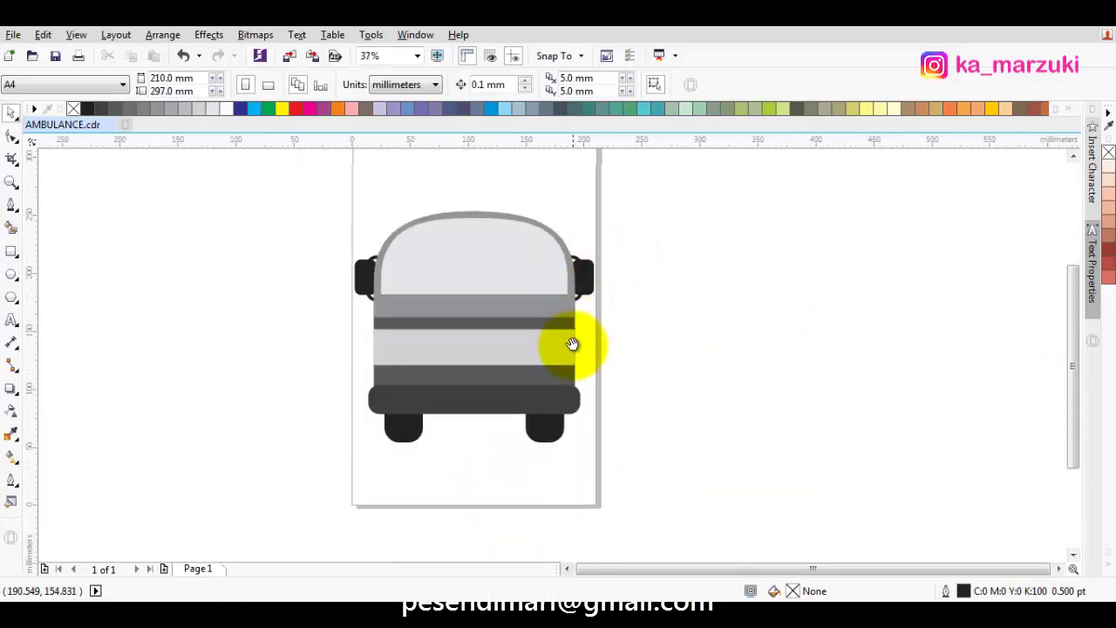
scroll(337, 305, up, 2)
drag(398, 294, 324, 295)
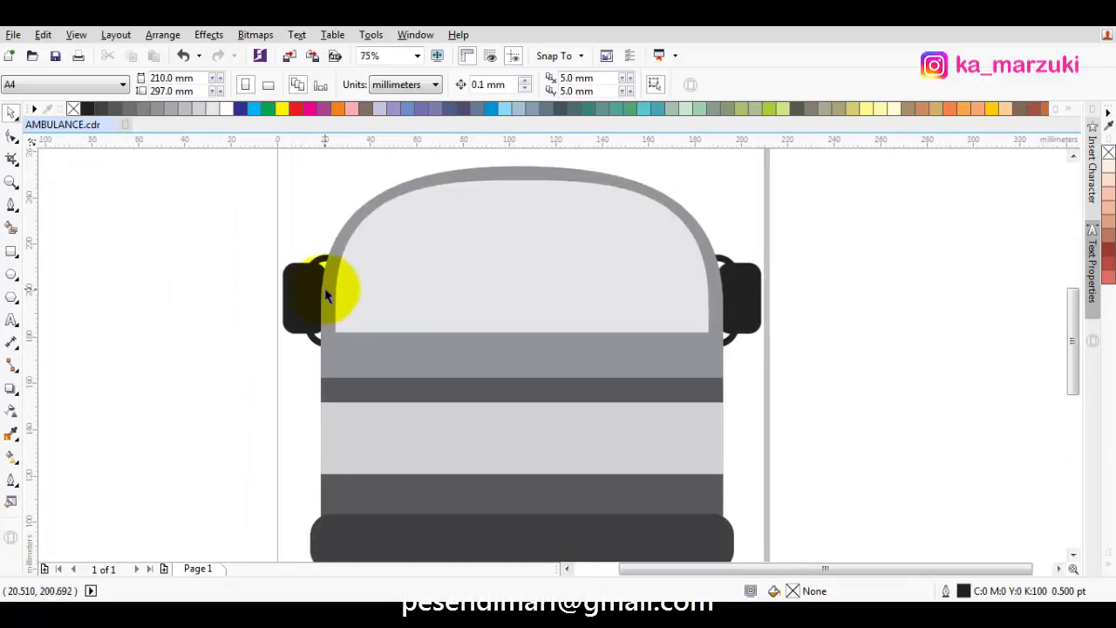
drag(672, 317, 608, 281)
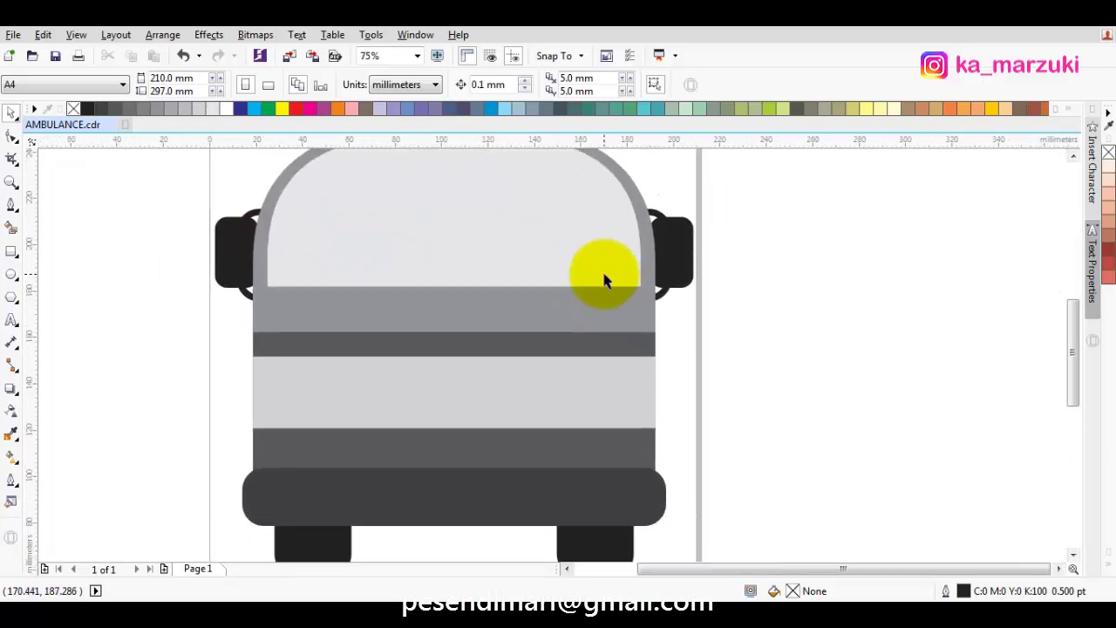
drag(468, 279, 498, 341)
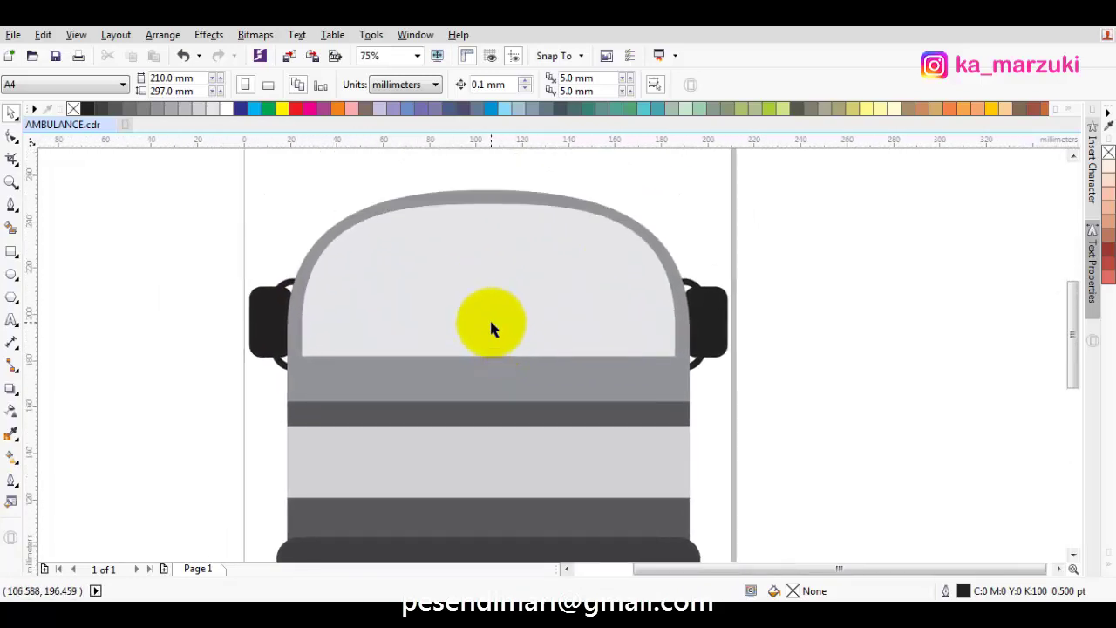
drag(533, 308, 526, 307)
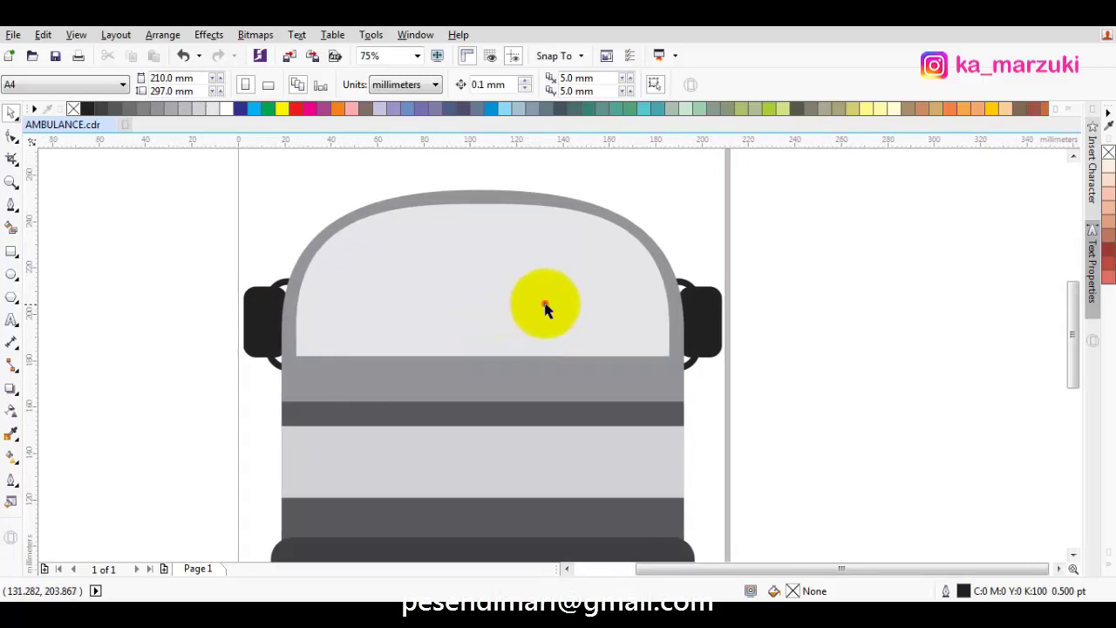
Enlarge the windshield shape about its centre to about 164 × 67 mm and fill it with 90% black.
click(546, 305)
scroll(648, 200, up, 2)
mouse_move(708, 194)
mouse_down()
mouse_move(715, 179)
mouse_move(714, 189)
mouse_up()
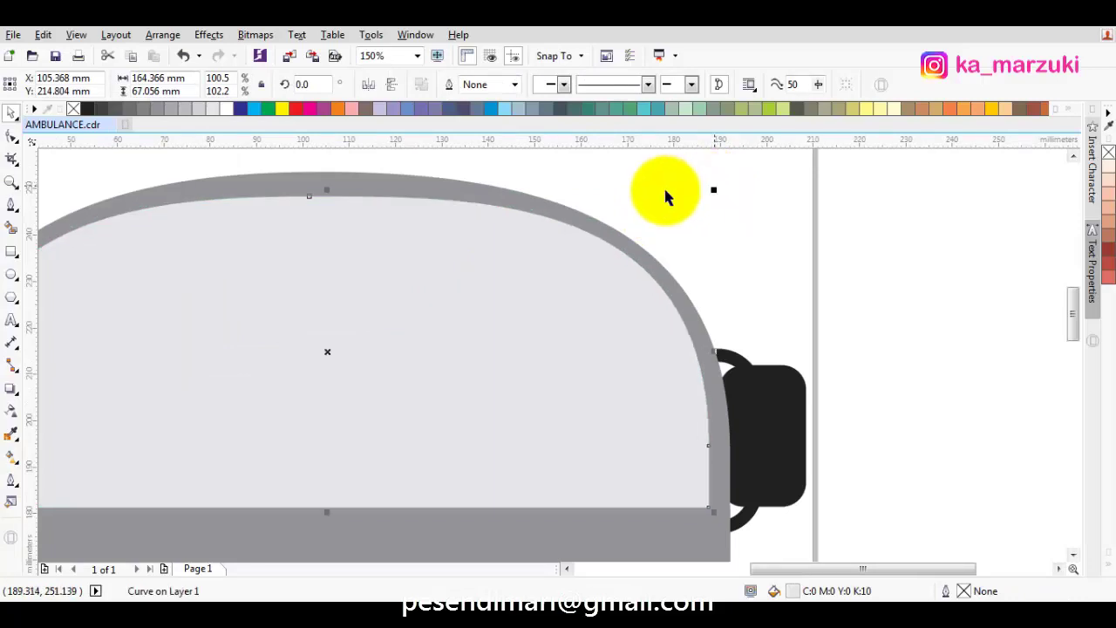
click(106, 108)
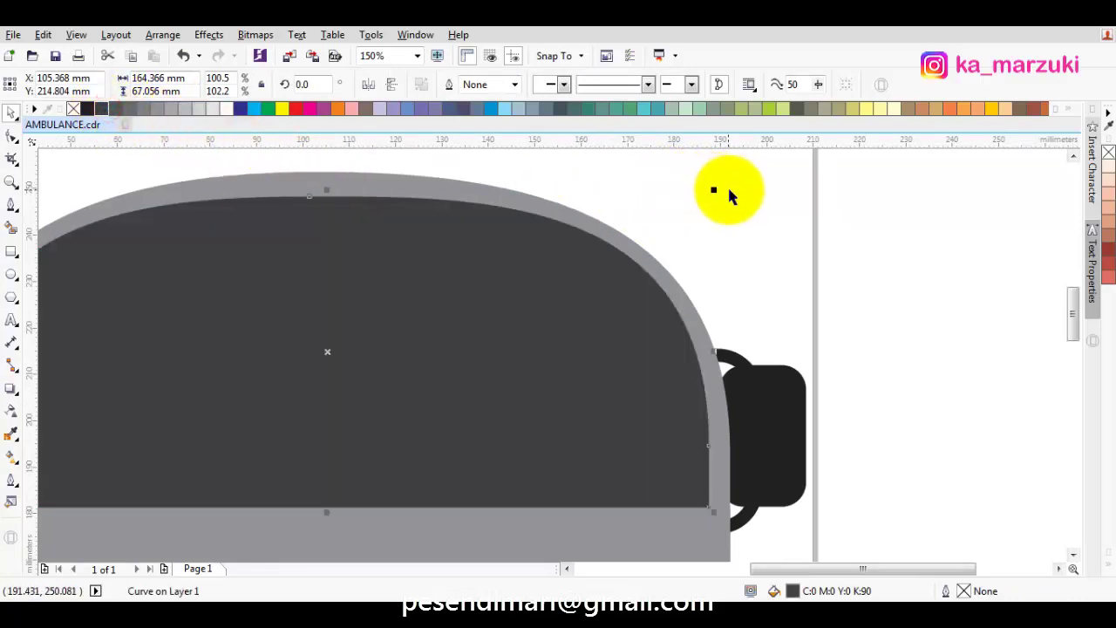
Try a 10% black windshield copy scaled to about 159 × 65 mm inside the dark shape, and delete it.
mouse_move(714, 192)
mouse_down()
mouse_move(706, 204)
mouse_move(730, 194)
mouse_move(711, 191)
mouse_up()
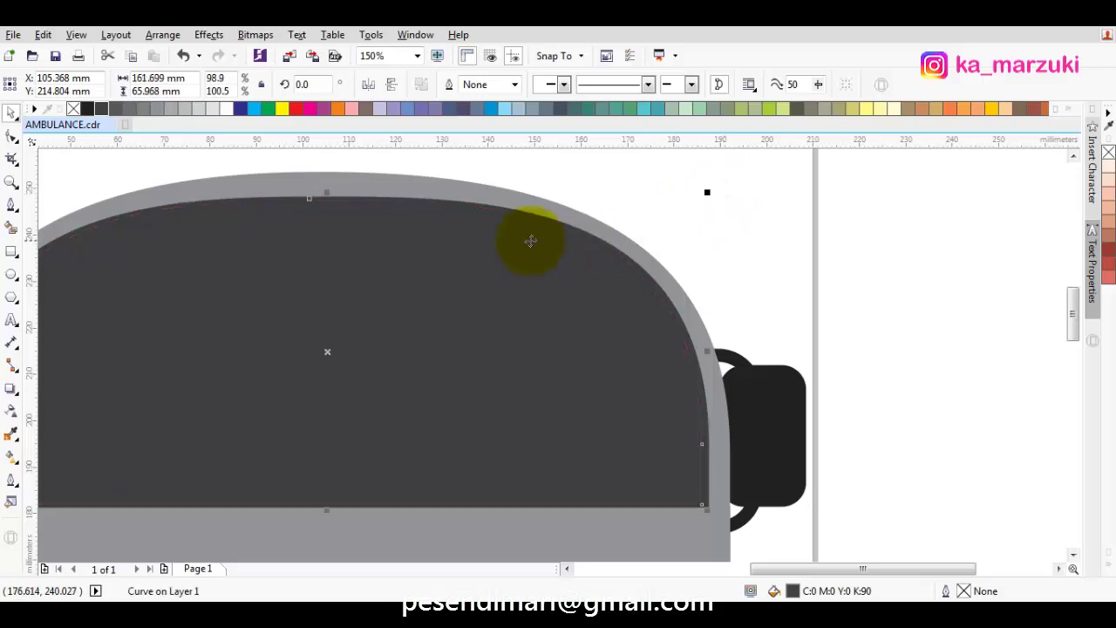
scroll(530, 240, left, 3)
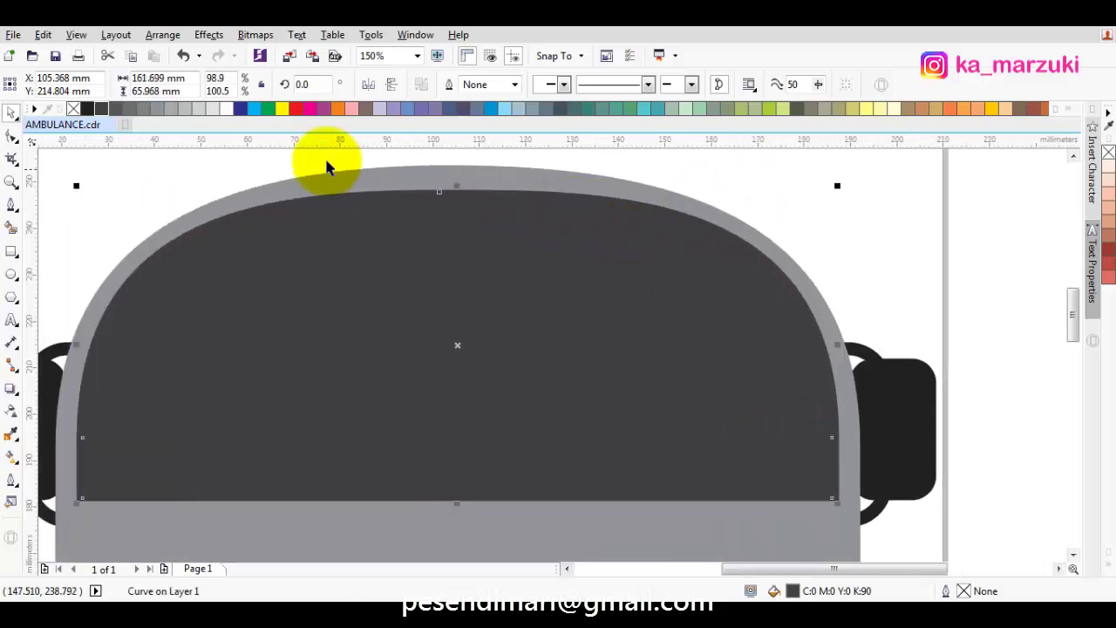
click(216, 107)
scroll(837, 191, up, 2)
drag(834, 181, 829, 193)
scroll(828, 196, down, 4)
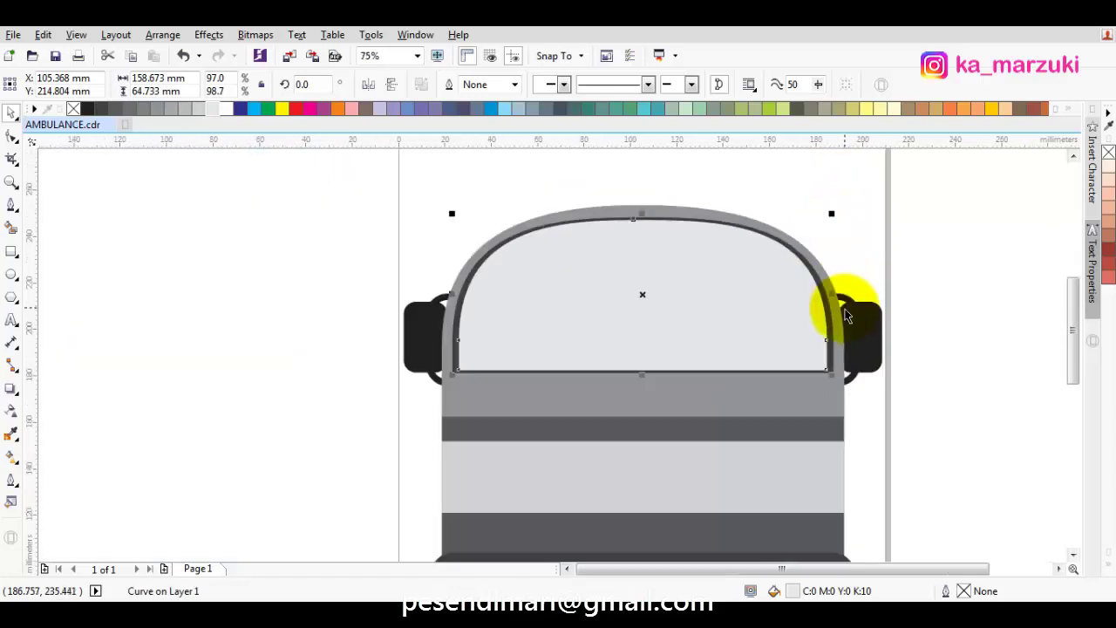
click(709, 307)
key(Delete)
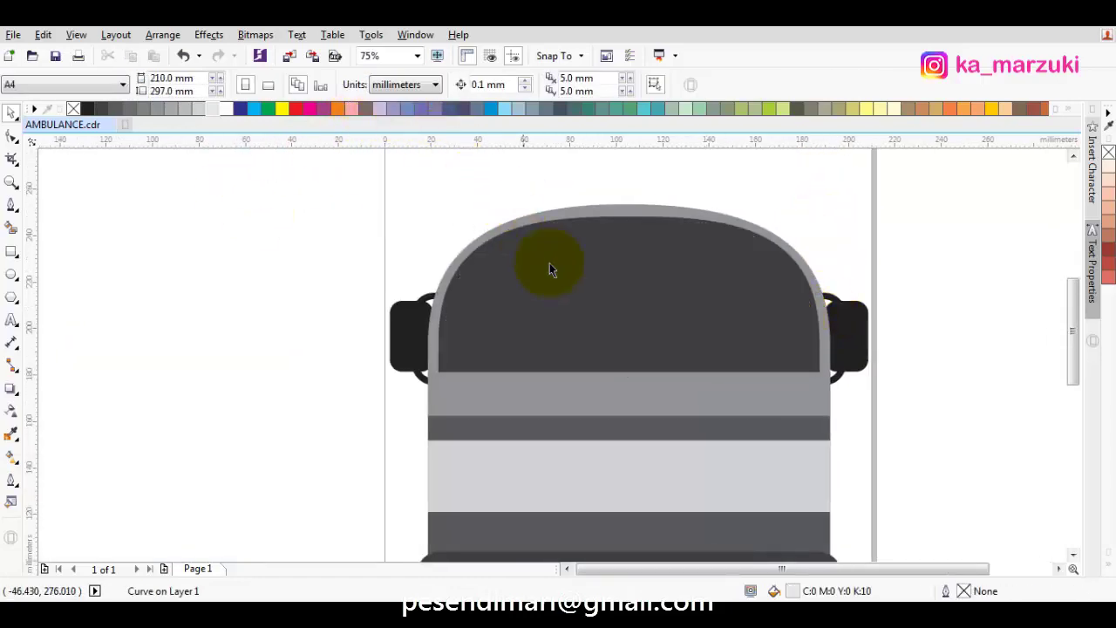
Give the dark windshield shape a black outline 8 pt wide.
click(580, 267)
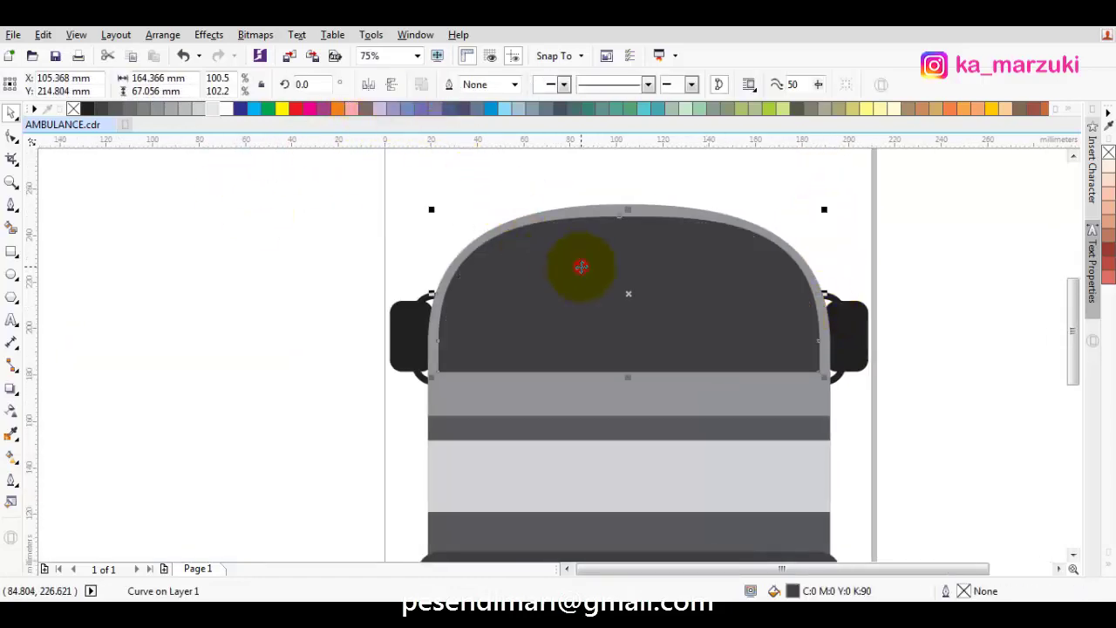
click(513, 85)
click(475, 201)
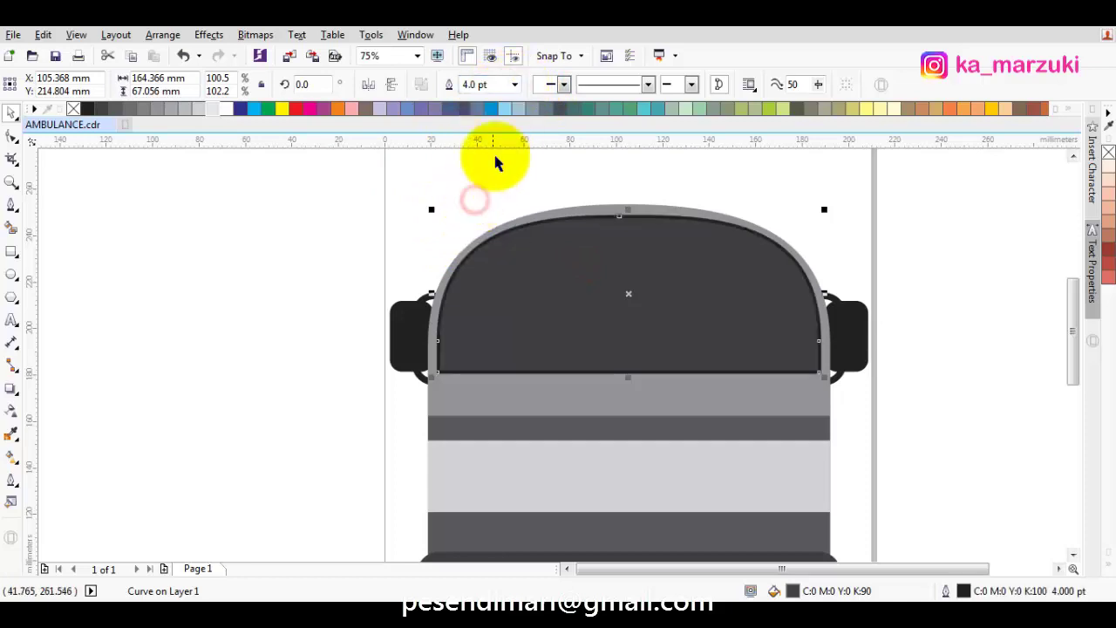
scroll(820, 210, up, 2)
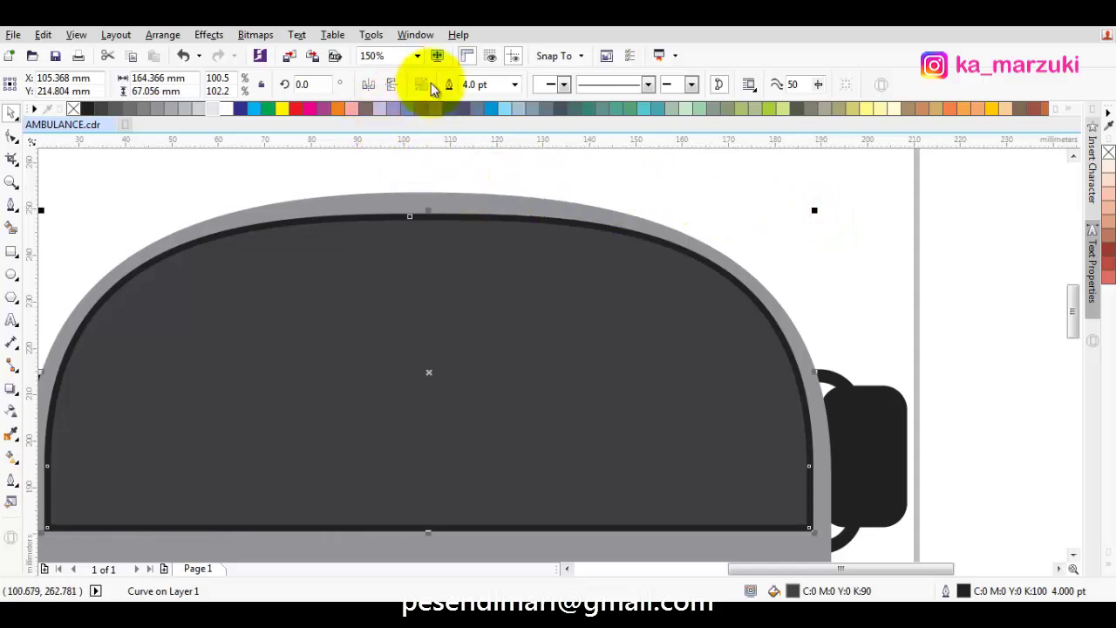
click(514, 85)
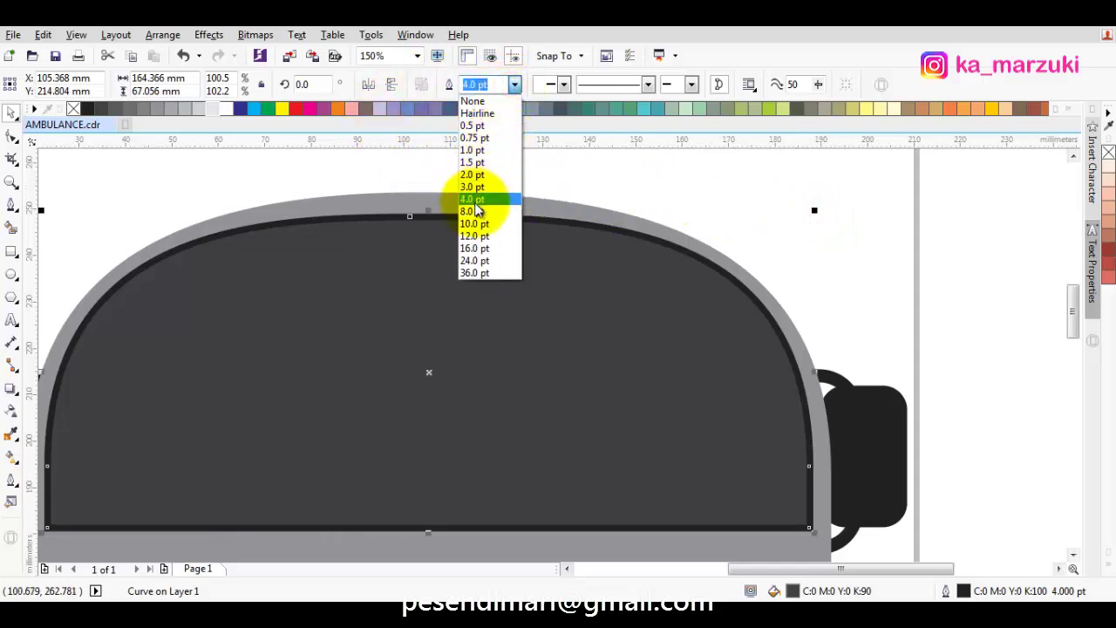
click(472, 211)
scroll(602, 222, down, 2)
Fill the windshield with light grey and convert its black outline into a separate filled object.
click(773, 269)
click(613, 277)
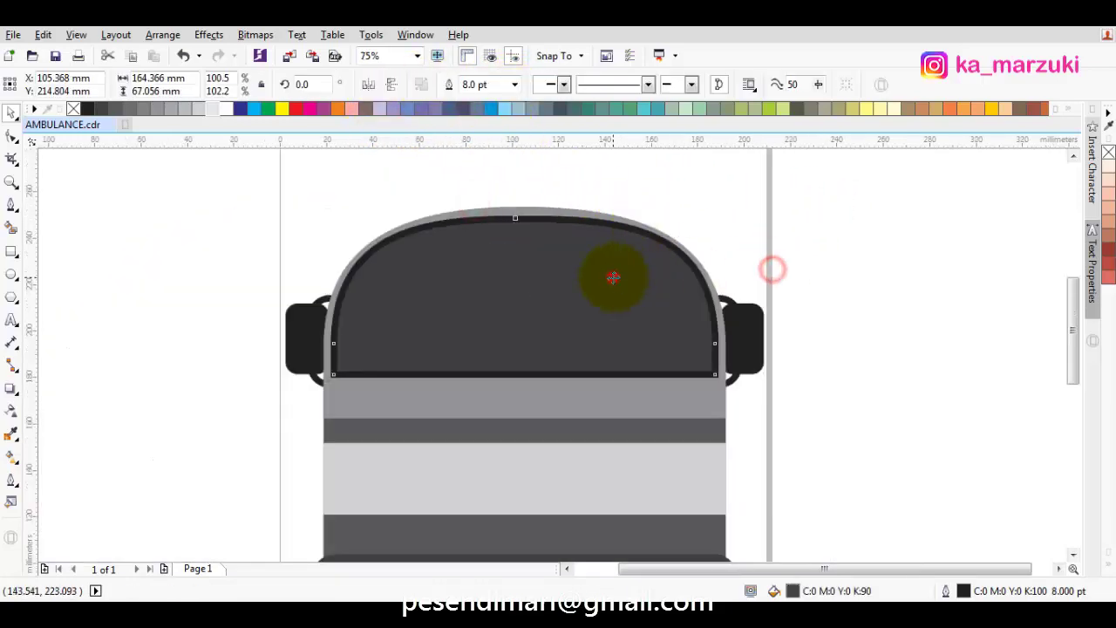
click(214, 108)
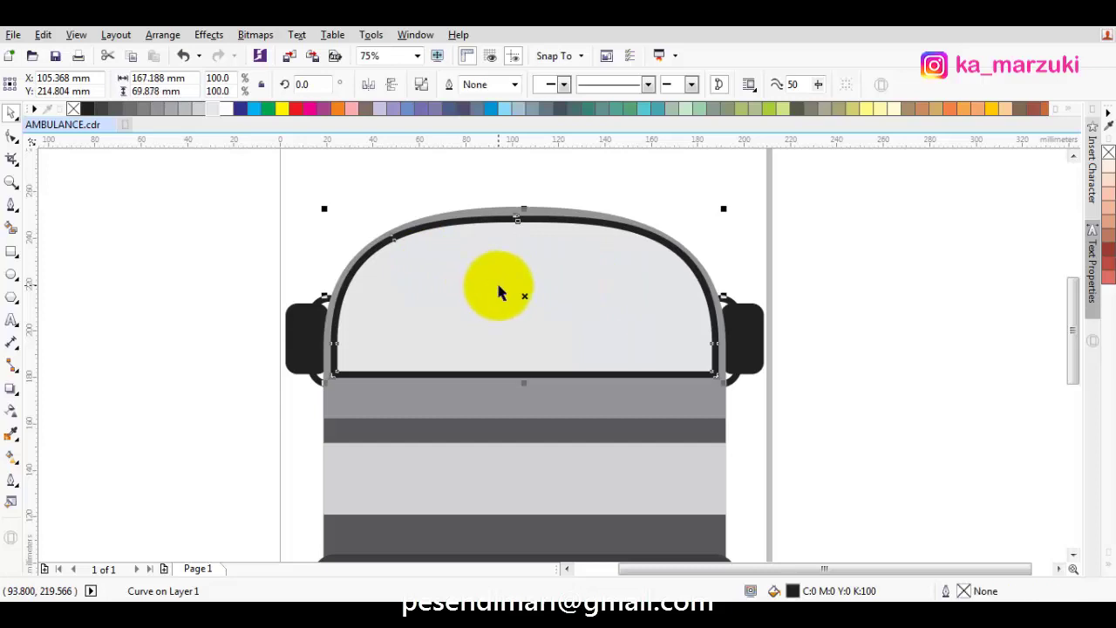
key(Escape)
scroll(464, 280, down, 2)
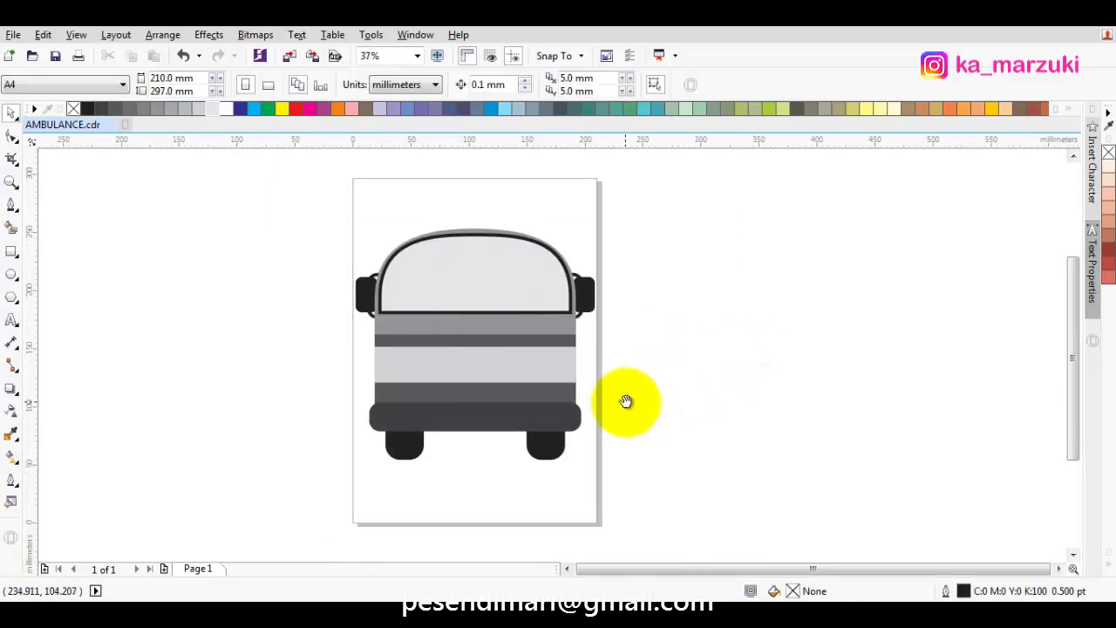
drag(626, 402, 633, 382)
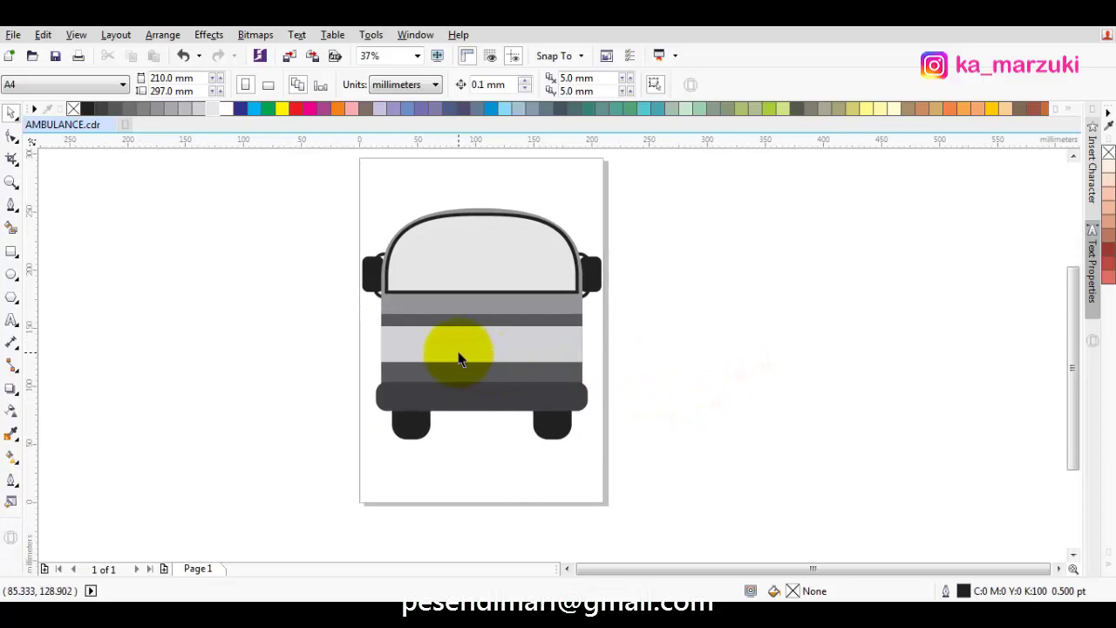
scroll(436, 358, right, 1)
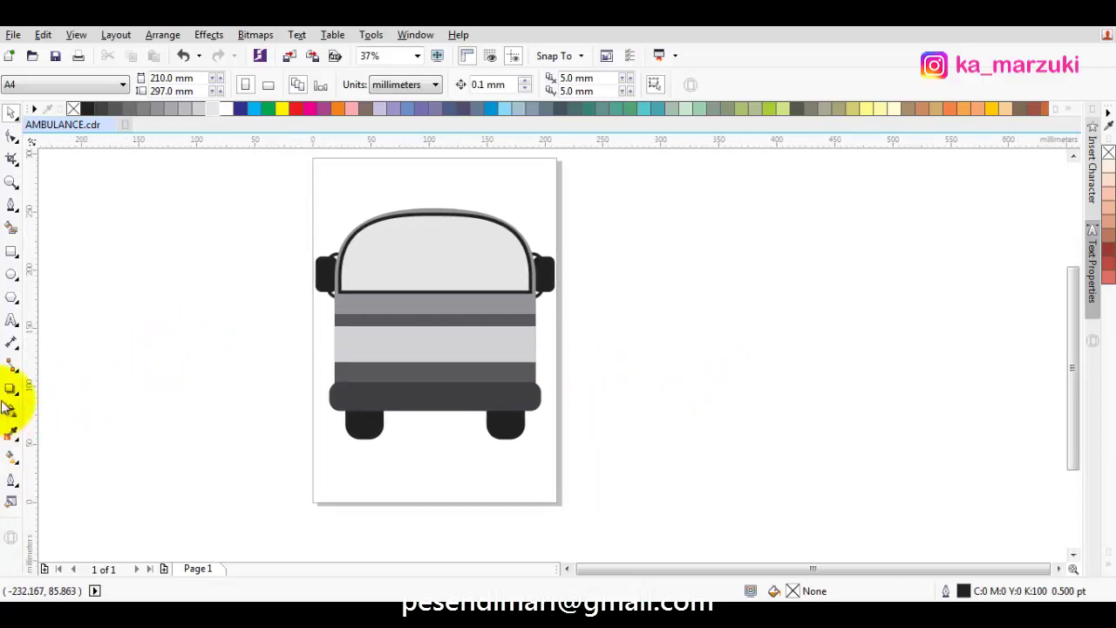
click(437, 336)
scroll(436, 338, up, 2)
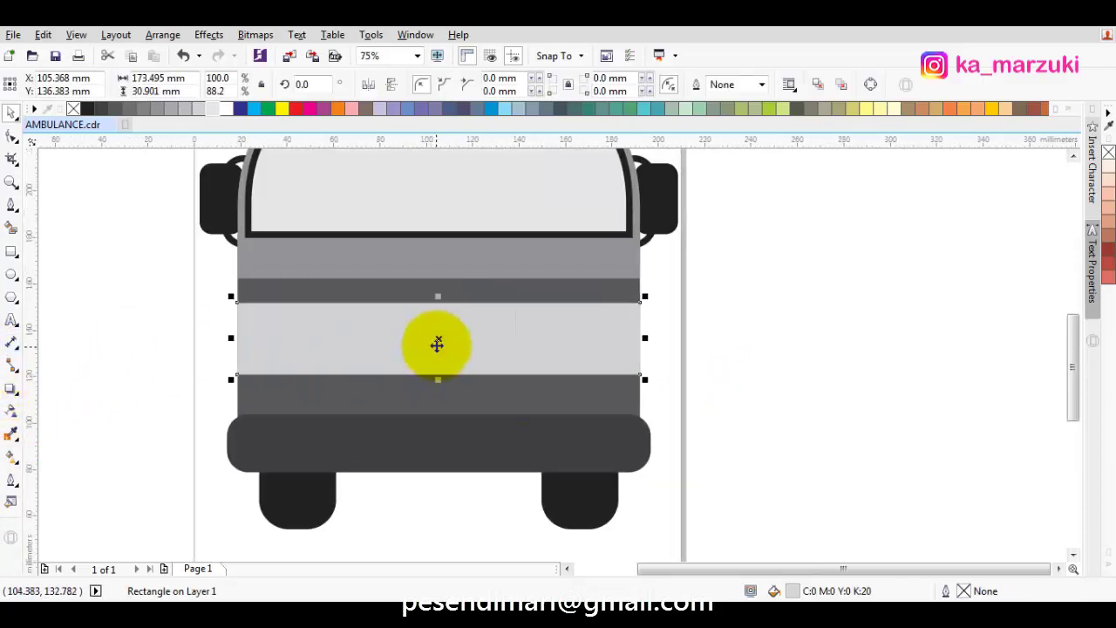
drag(437, 345, 451, 299)
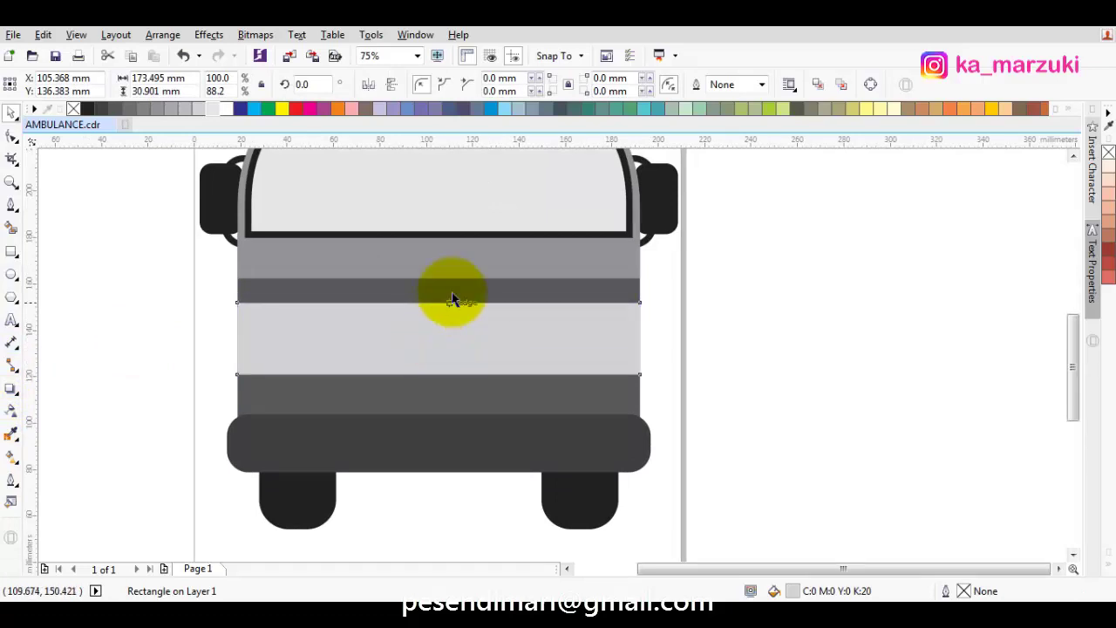
Raise the bottom edge nodes of the mid-grey cab shape closer to the windshield's lower edge.
click(446, 272)
scroll(444, 297, up, 2)
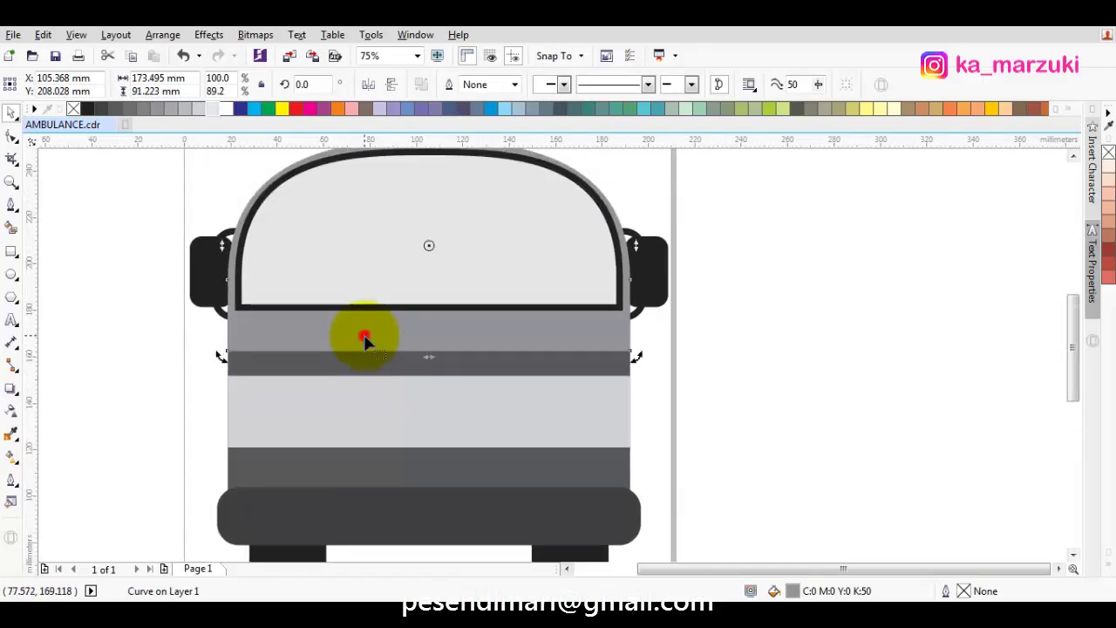
key(F10)
drag(211, 336, 630, 339)
key(ctrl+z)
drag(211, 342, 633, 337)
key(space)
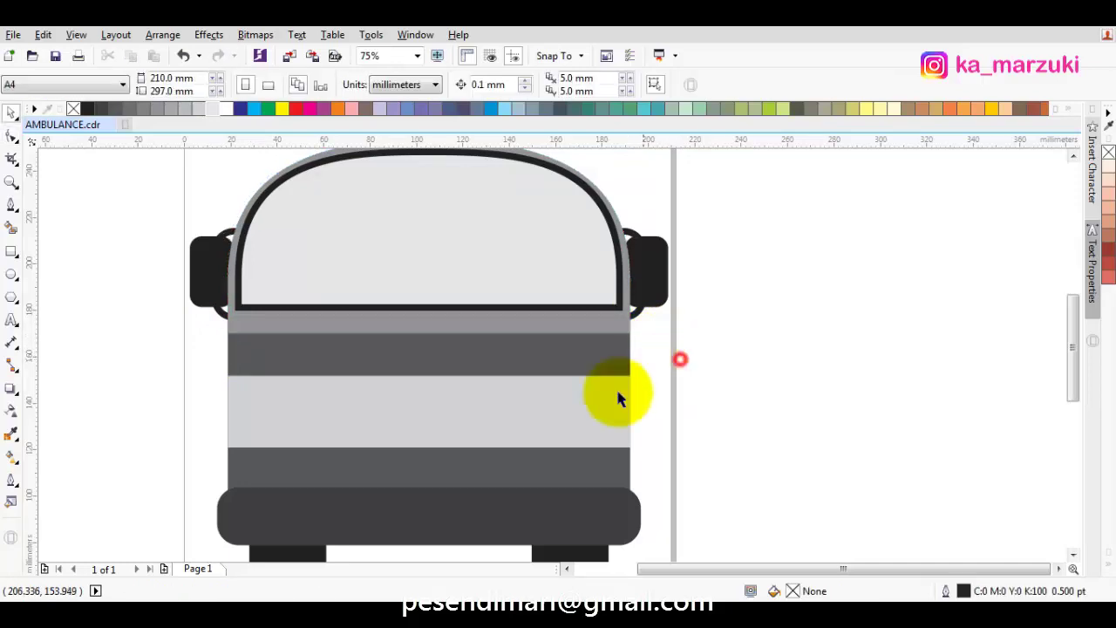
Move the light grey stripe up to about Y 147 mm and shorten it from below to about 19 mm high.
click(583, 382)
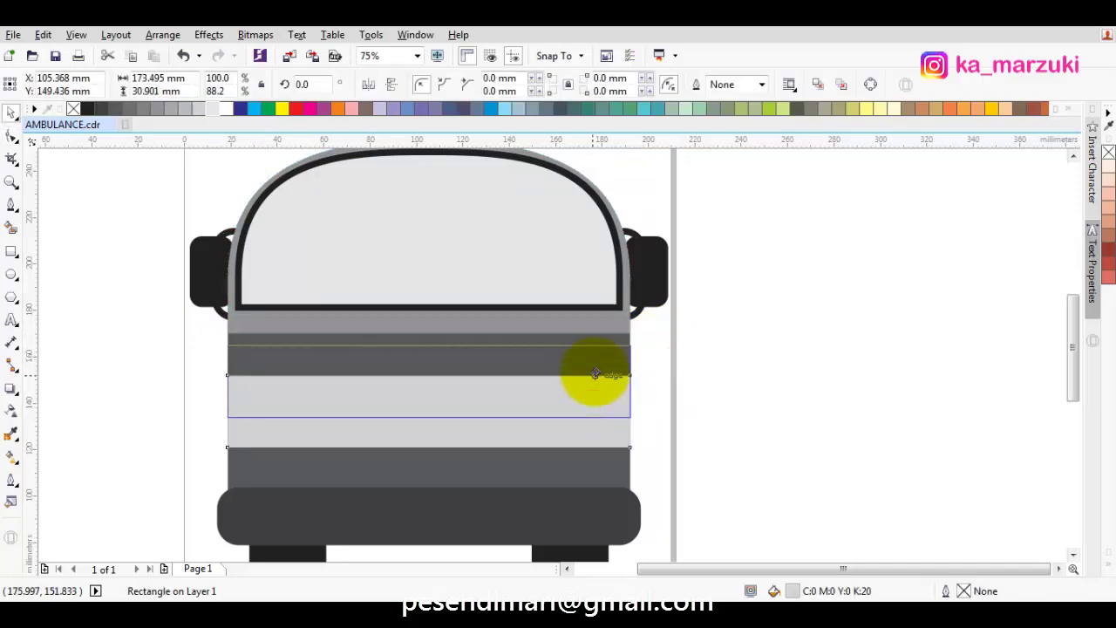
drag(596, 374, 596, 382)
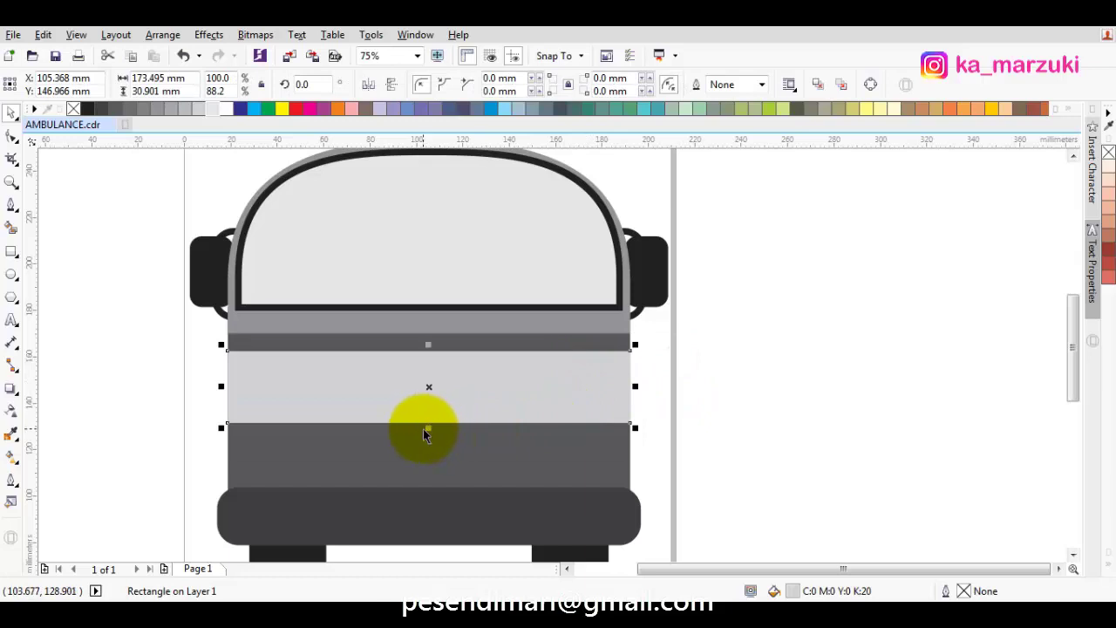
drag(423, 428, 459, 399)
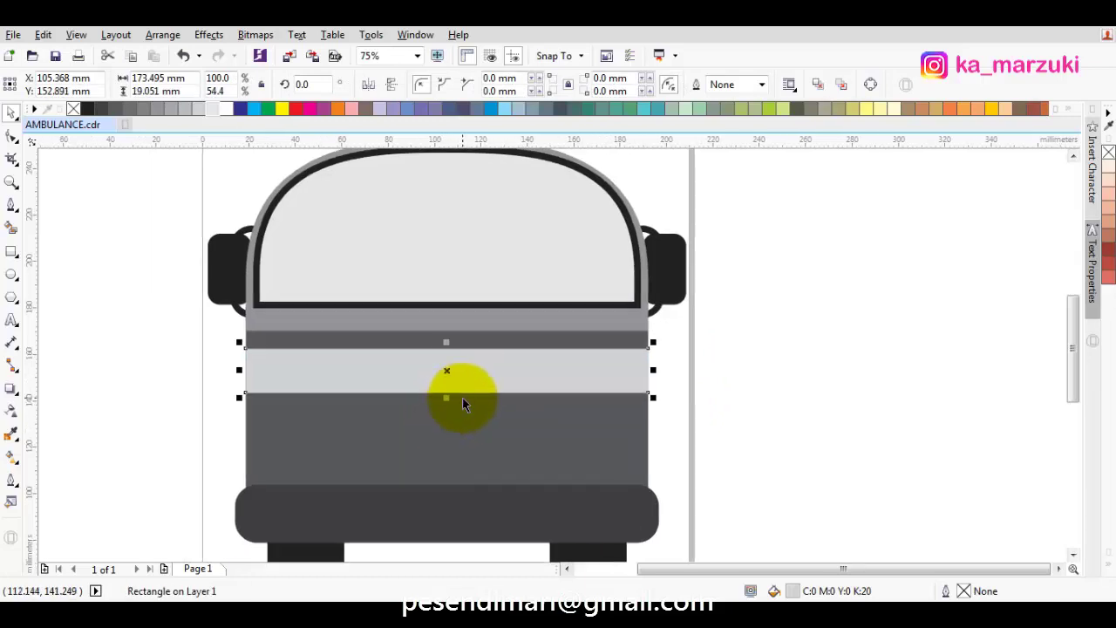
shift+click(477, 379)
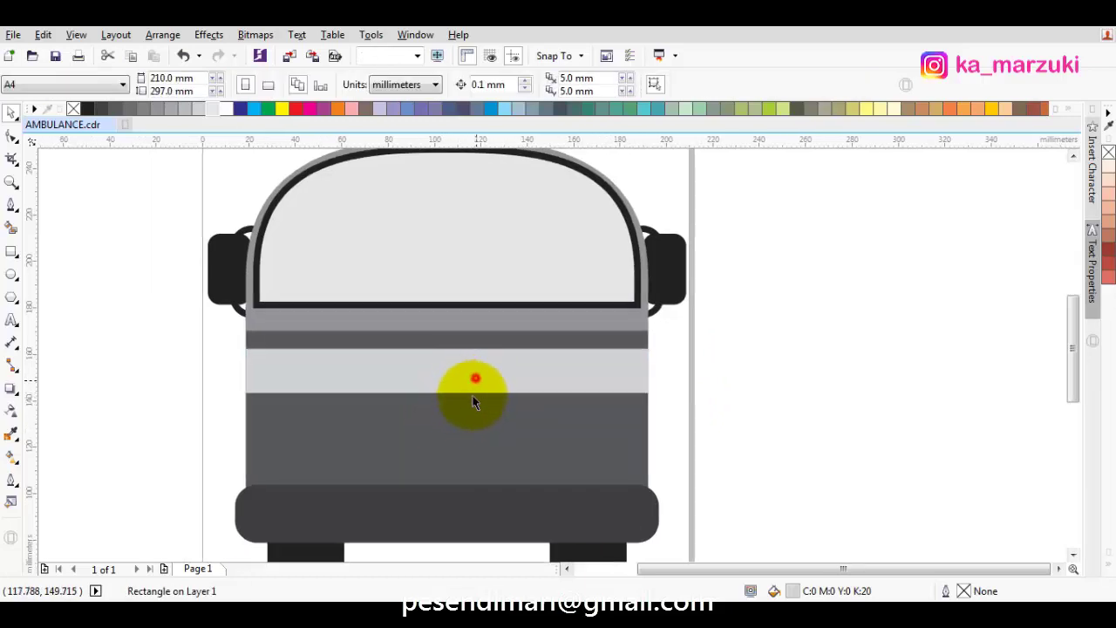
Place a copy of the light grey stripe straight below it, just above the bumper at about Y 117 mm.
click(478, 367)
drag(501, 369, 493, 460)
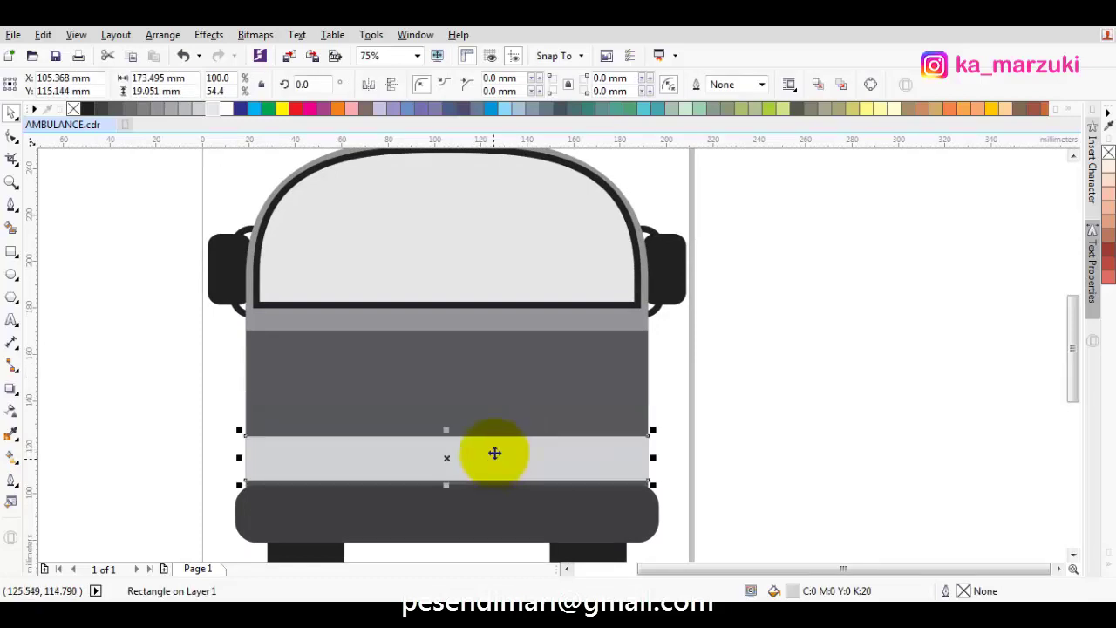
key(ctrl+z)
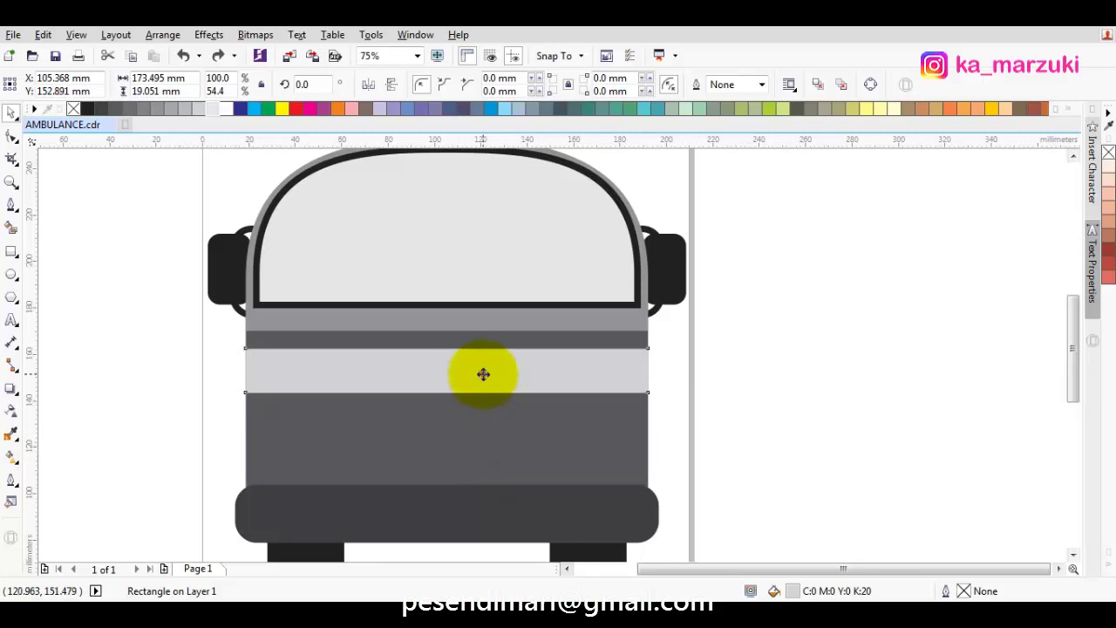
drag(481, 375, 484, 459)
right_click(484, 458)
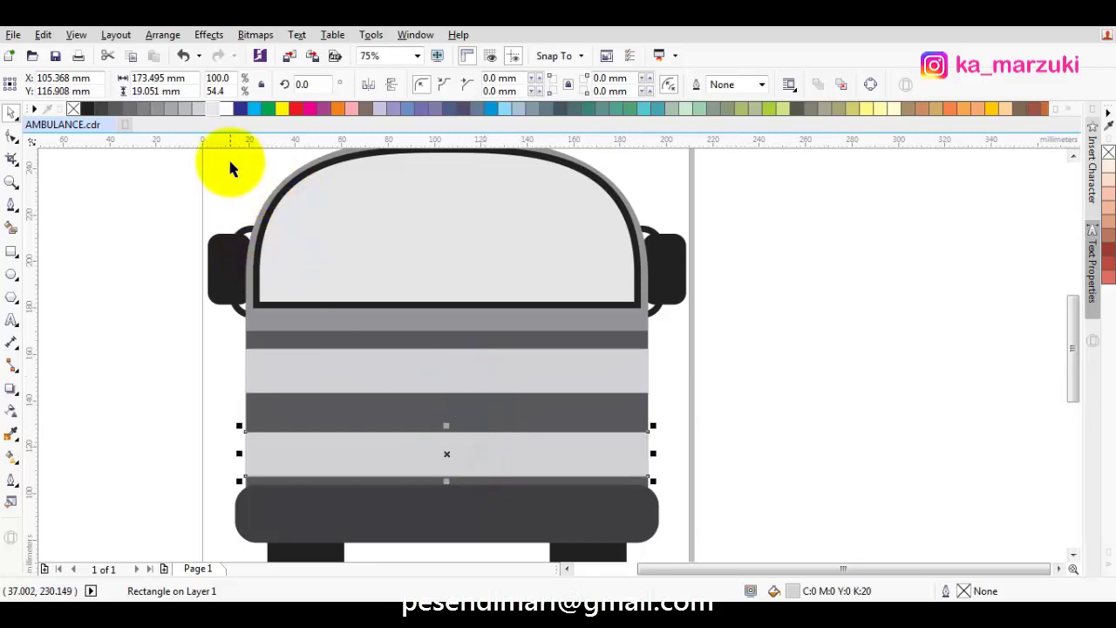
Give the lower stripe a 4 pt black outline and round its corners to about 4.6 mm.
click(760, 86)
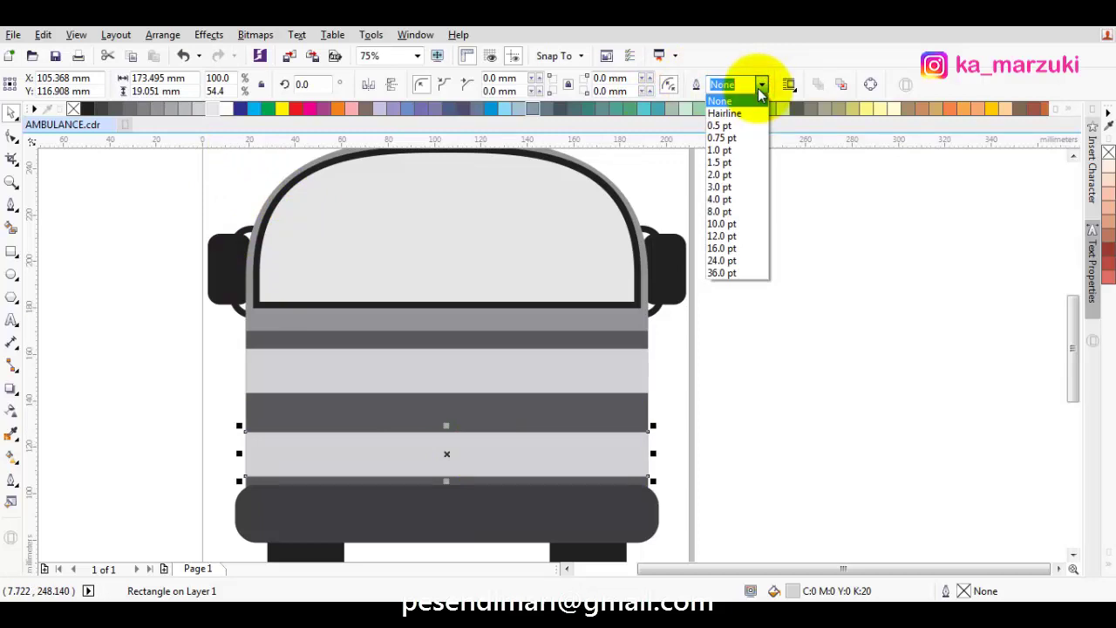
click(721, 200)
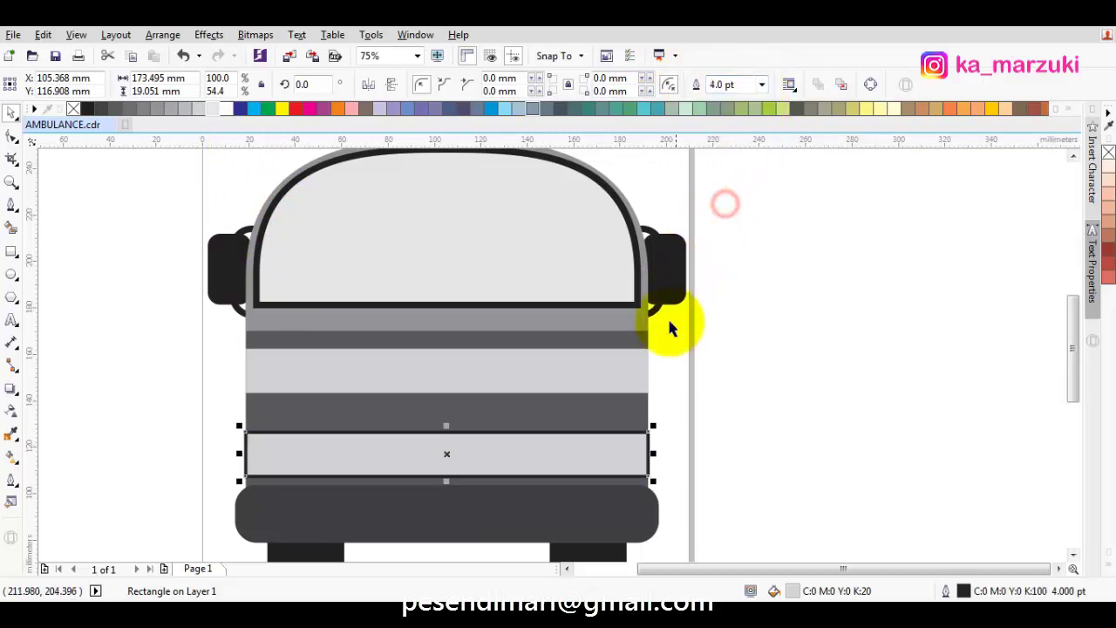
click(9, 139)
drag(246, 433, 258, 435)
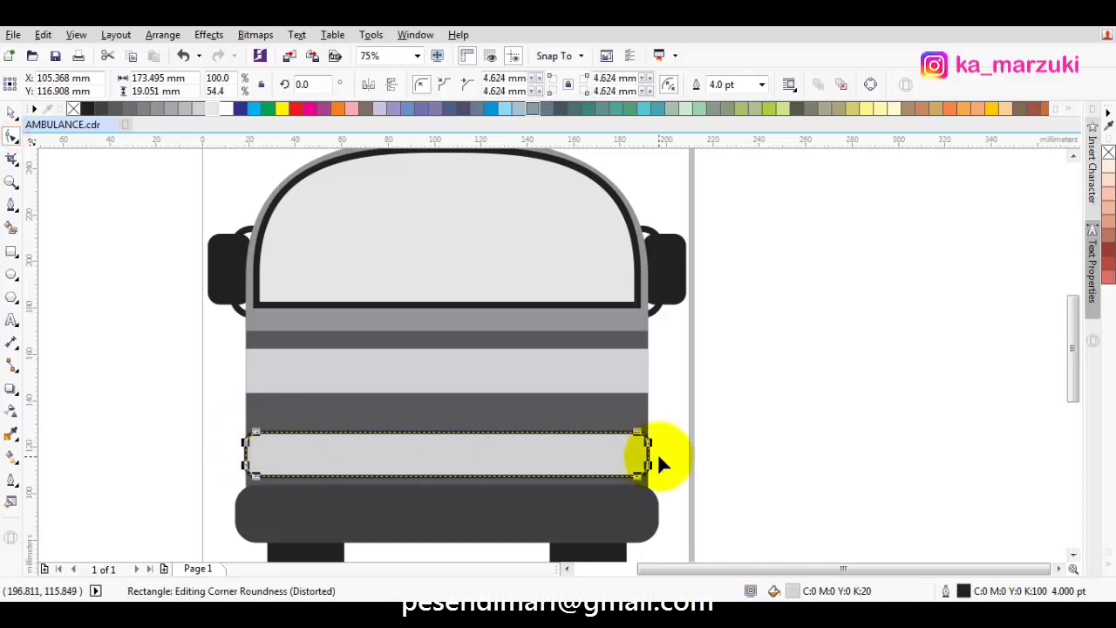
Narrow the rounded lower stripe about its centre to about 164 mm and set its outline to 8 pt.
key(space)
drag(653, 455, 637, 457)
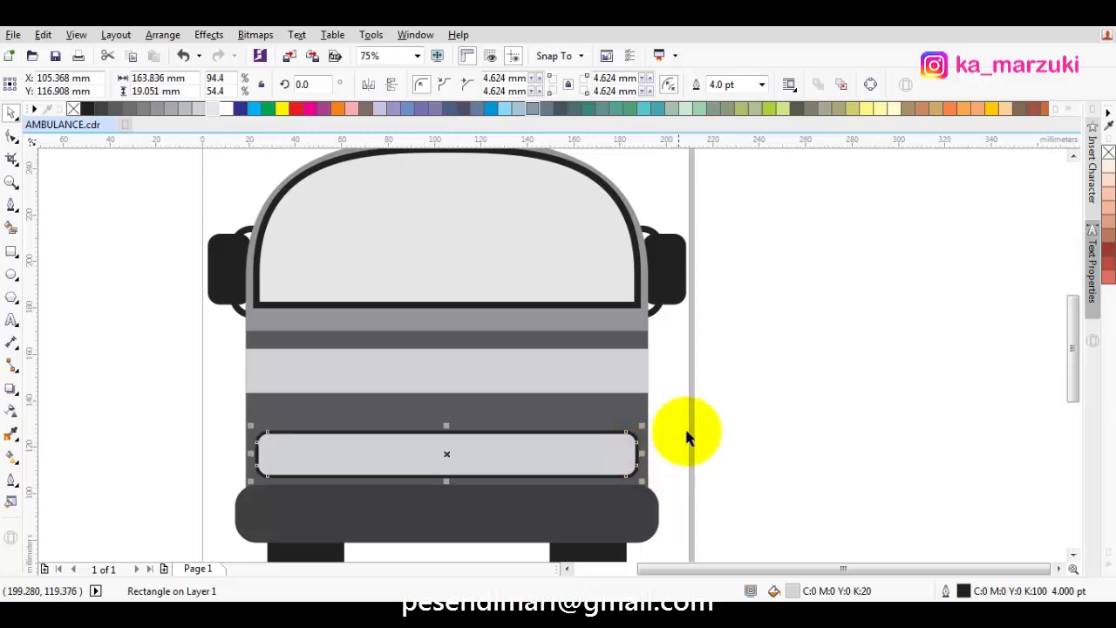
drag(721, 393, 739, 389)
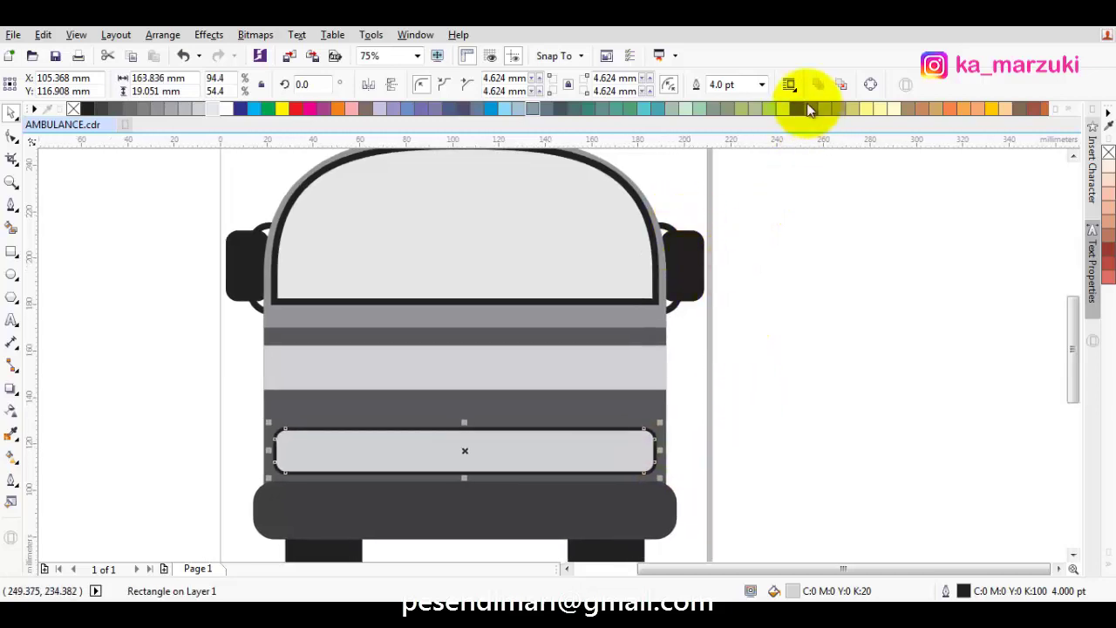
click(762, 85)
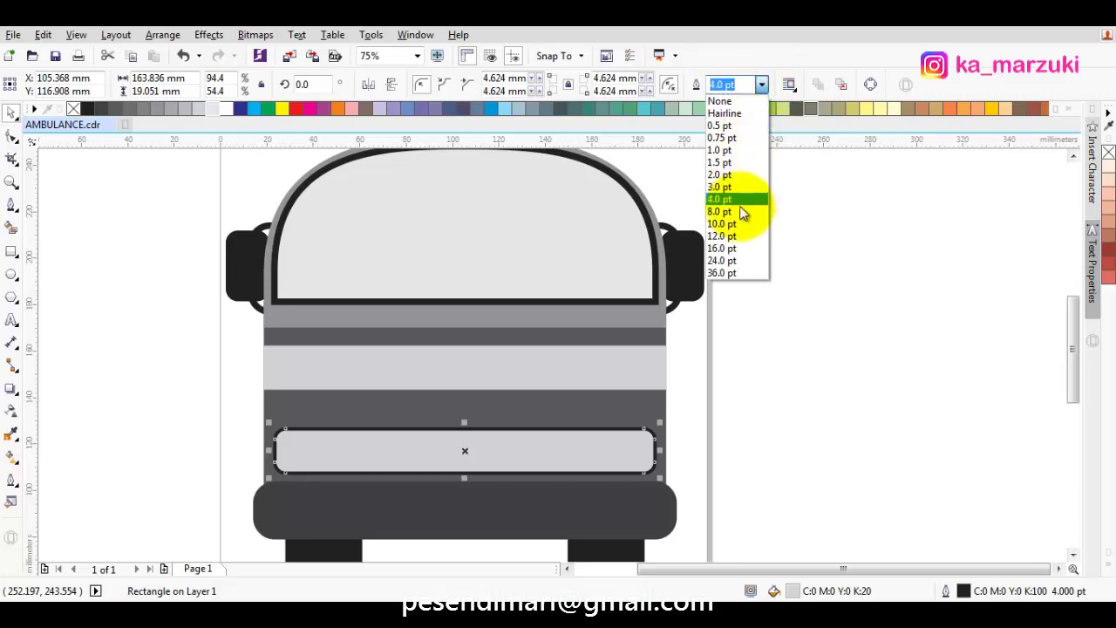
click(735, 216)
Make a copy of the grille about 32 mm wide at its left end and duplicate it at the right end.
scroll(668, 397, up, 3)
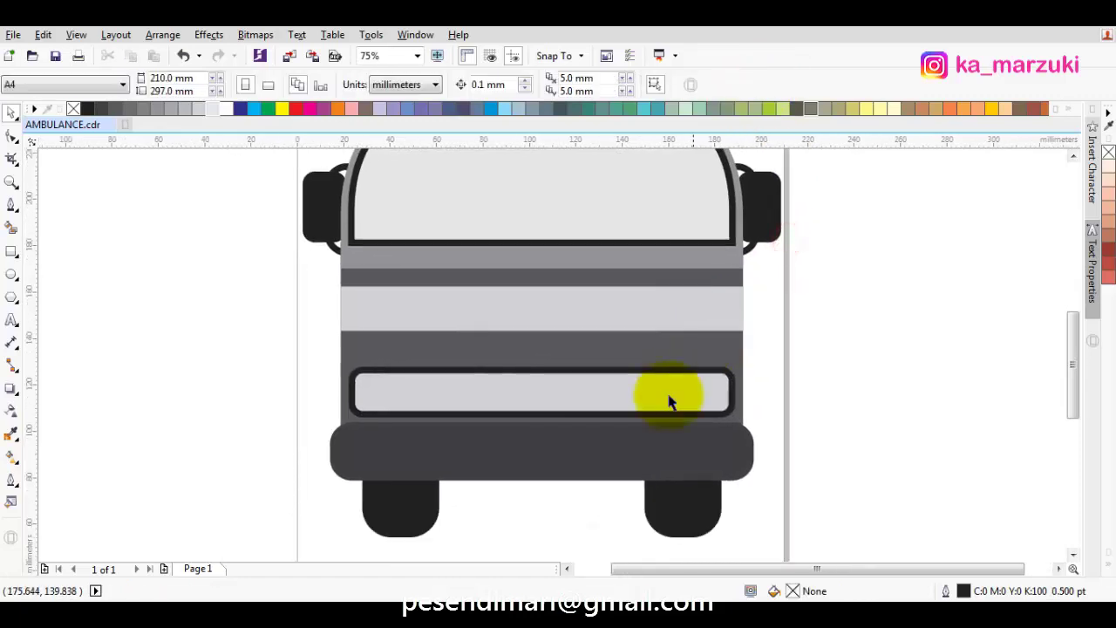
click(680, 389)
drag(799, 388, 309, 351)
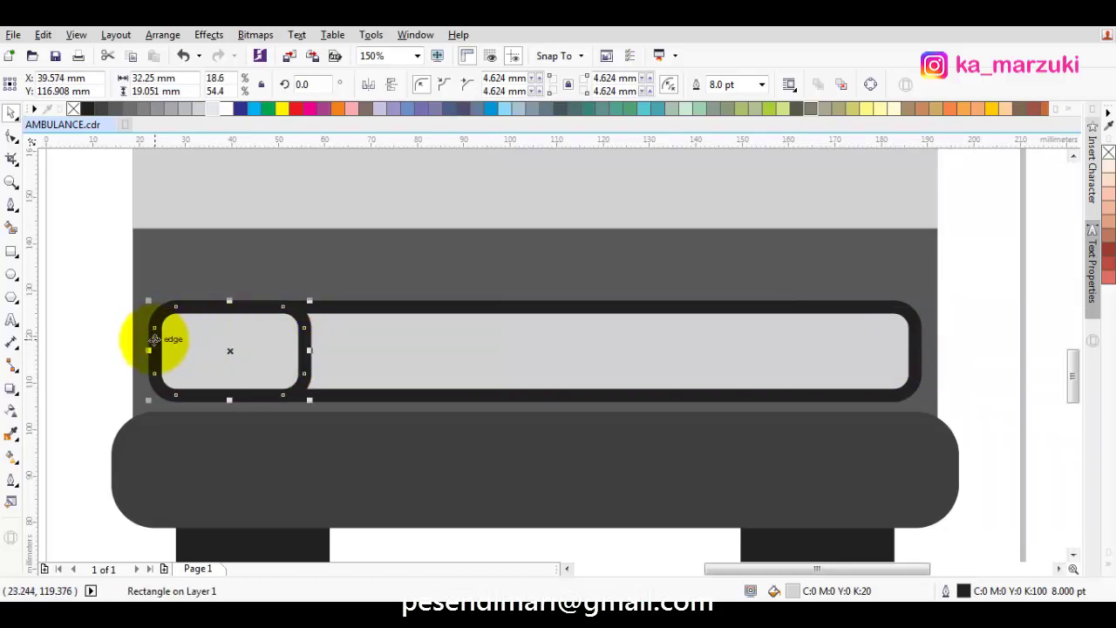
drag(155, 339, 583, 349)
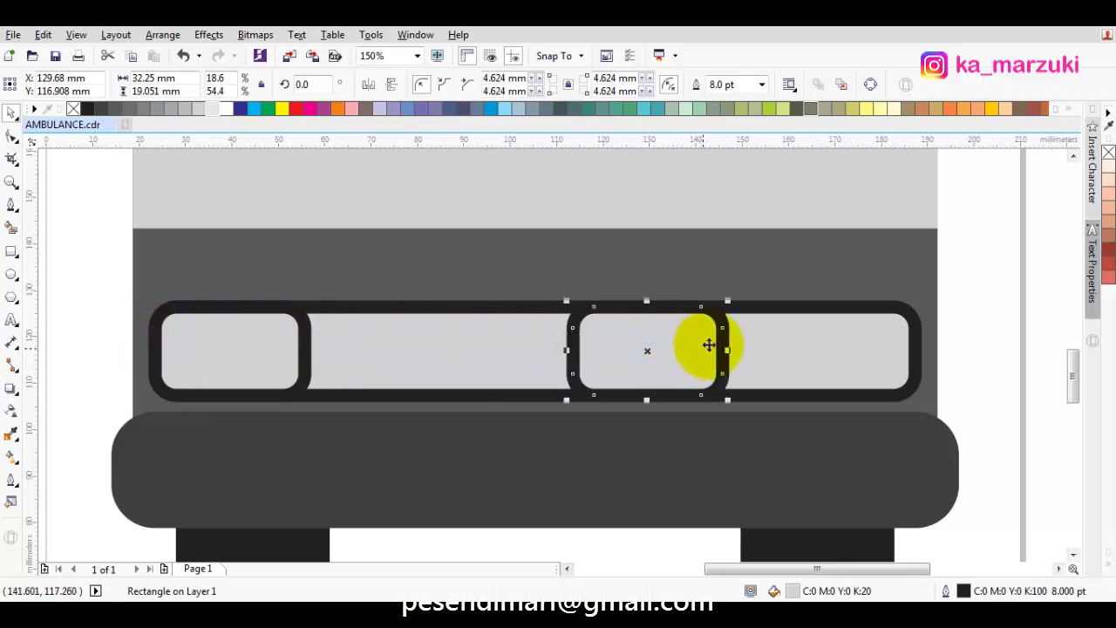
drag(727, 341, 907, 358)
scroll(889, 357, down, 2)
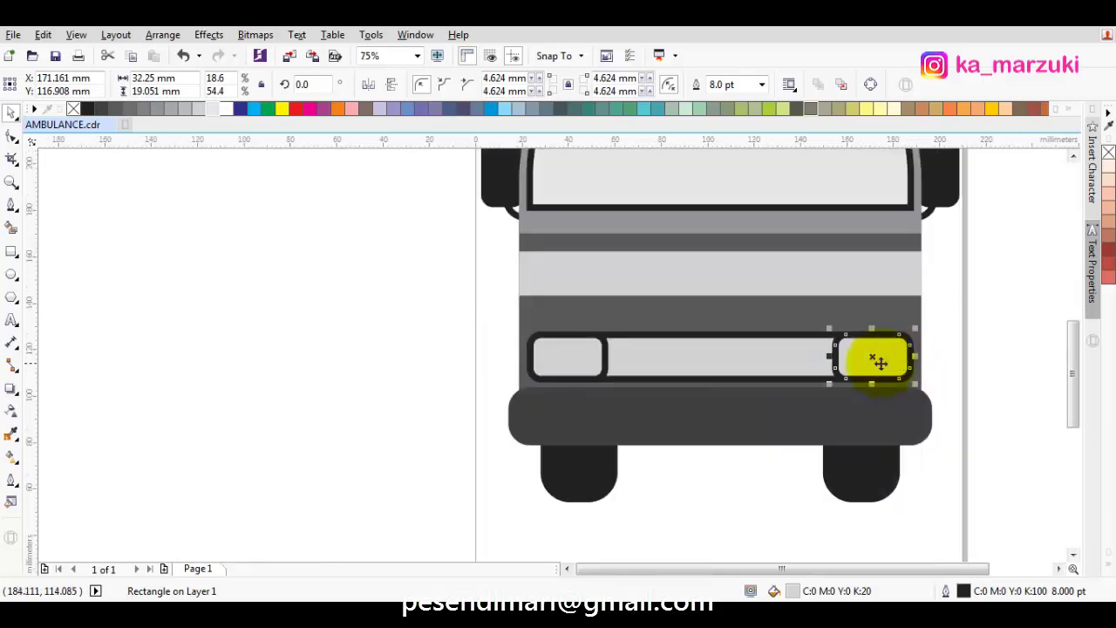
Stretch the grille and both end frames together about their centre to about 25.8 mm high.
drag(433, 303, 981, 405)
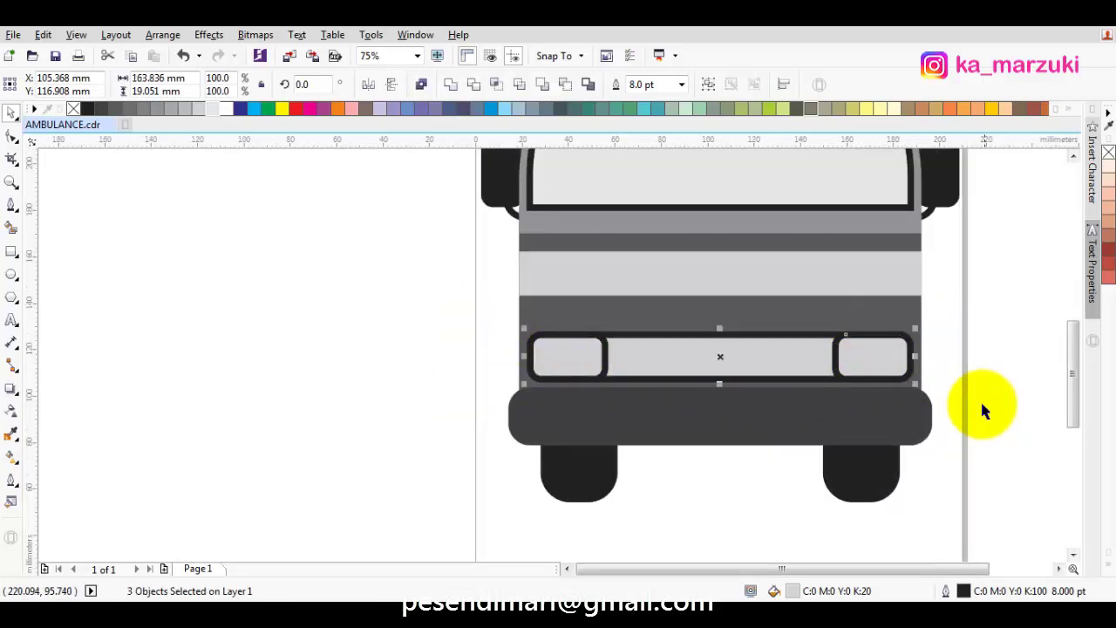
scroll(927, 379, down, 2)
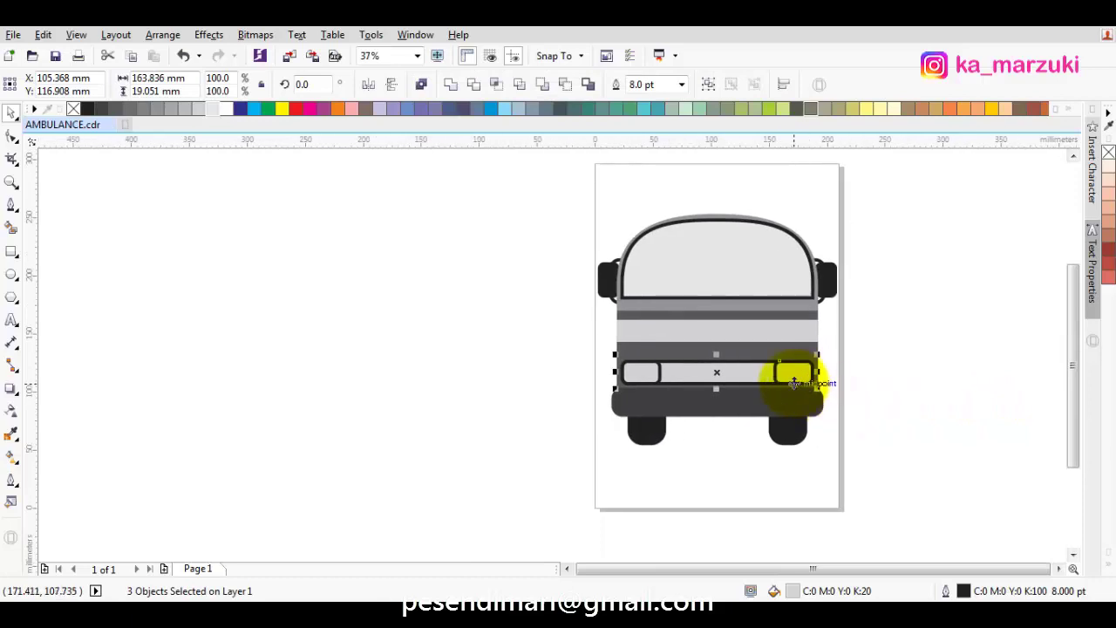
scroll(769, 360, up, 4)
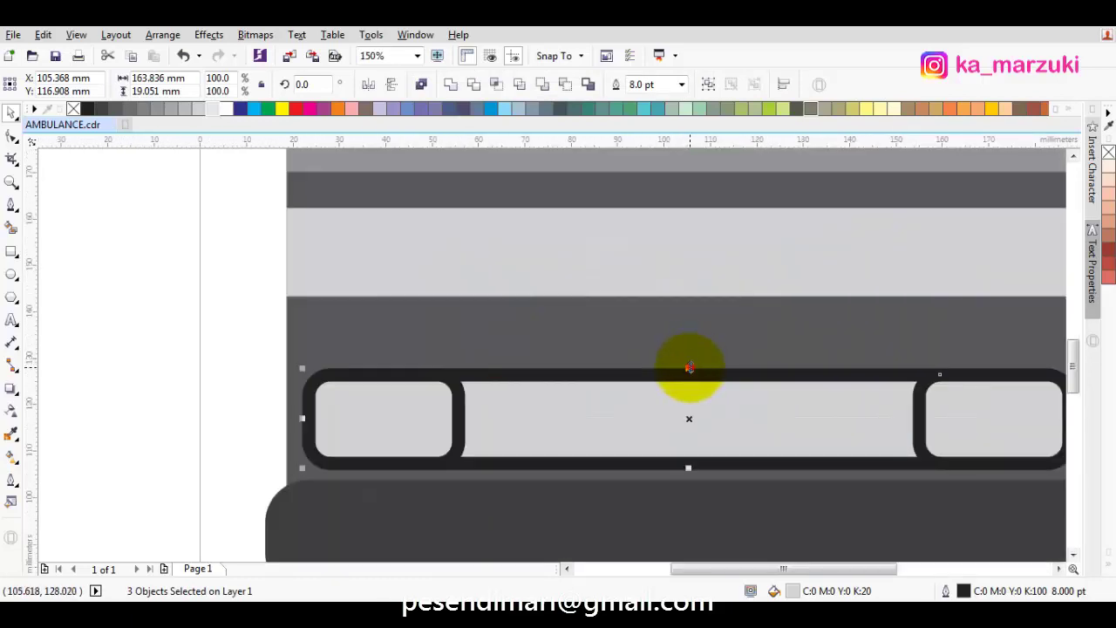
mouse_move(689, 367)
mouse_down()
mouse_move(693, 354)
mouse_move(668, 361)
mouse_up()
scroll(547, 384, down, 2)
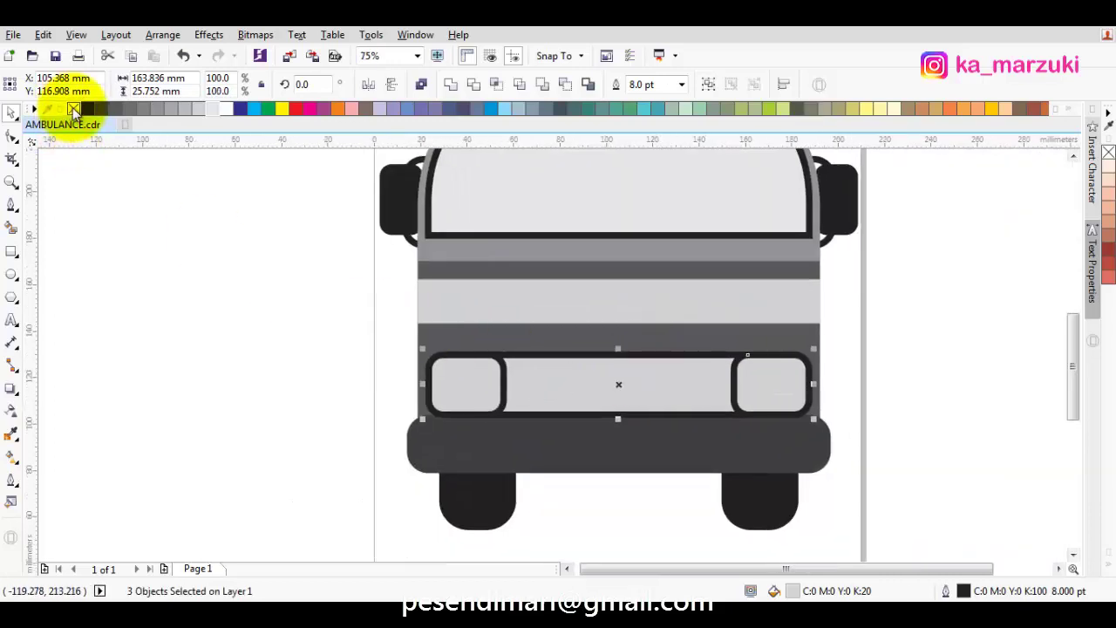
Remove the fill from the grille and both end frames and convert their outlines into separate objects.
click(73, 108)
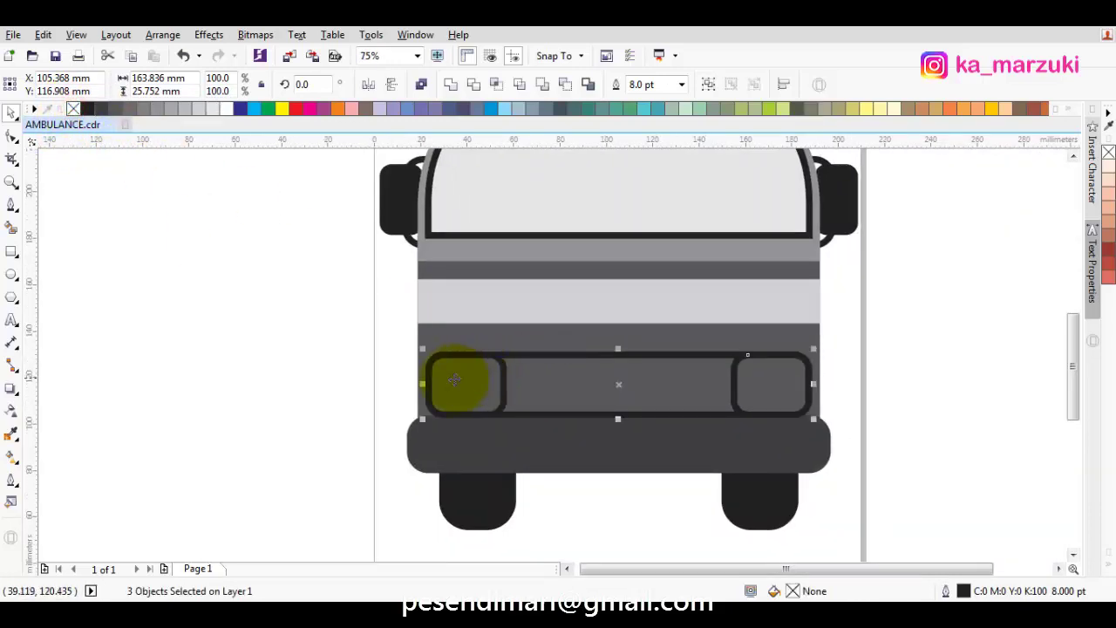
drag(621, 408, 822, 382)
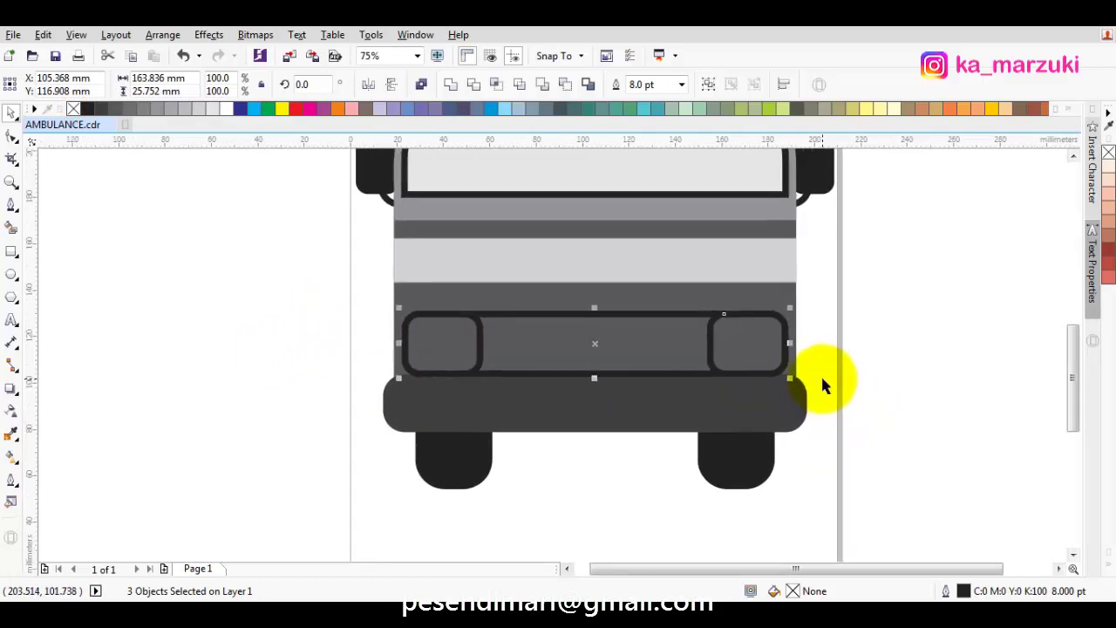
click(847, 363)
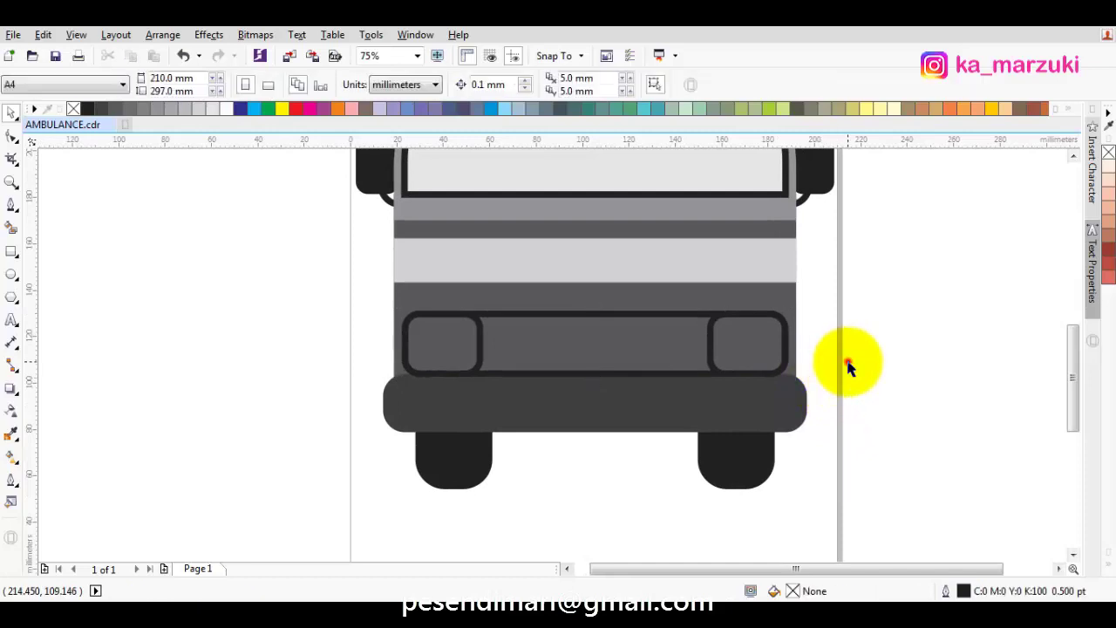
drag(670, 336, 621, 307)
click(884, 353)
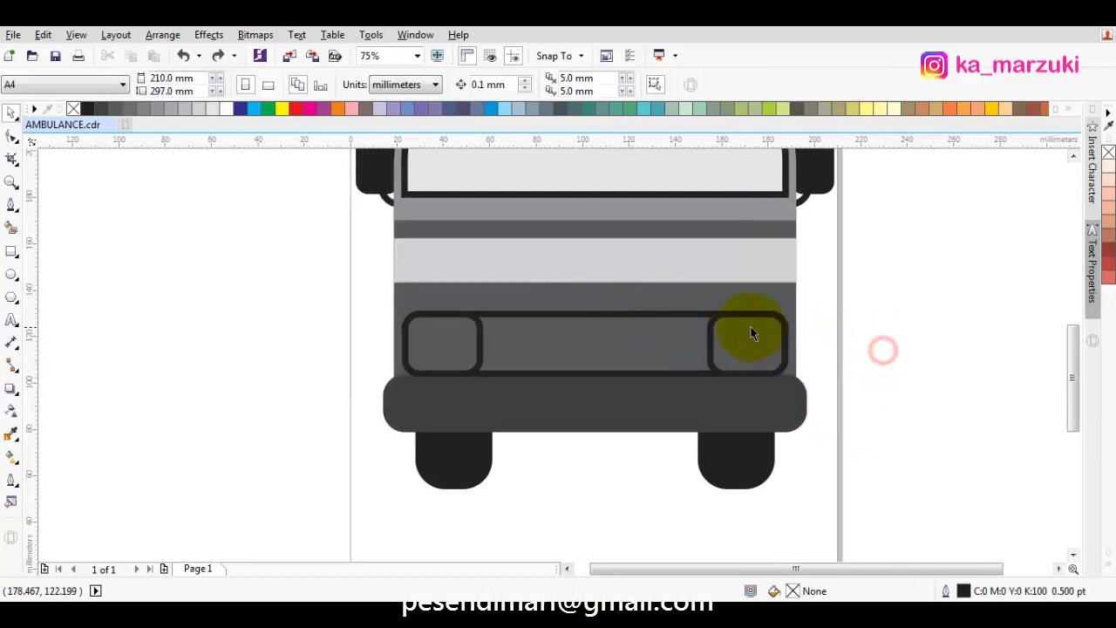
drag(742, 311, 783, 329)
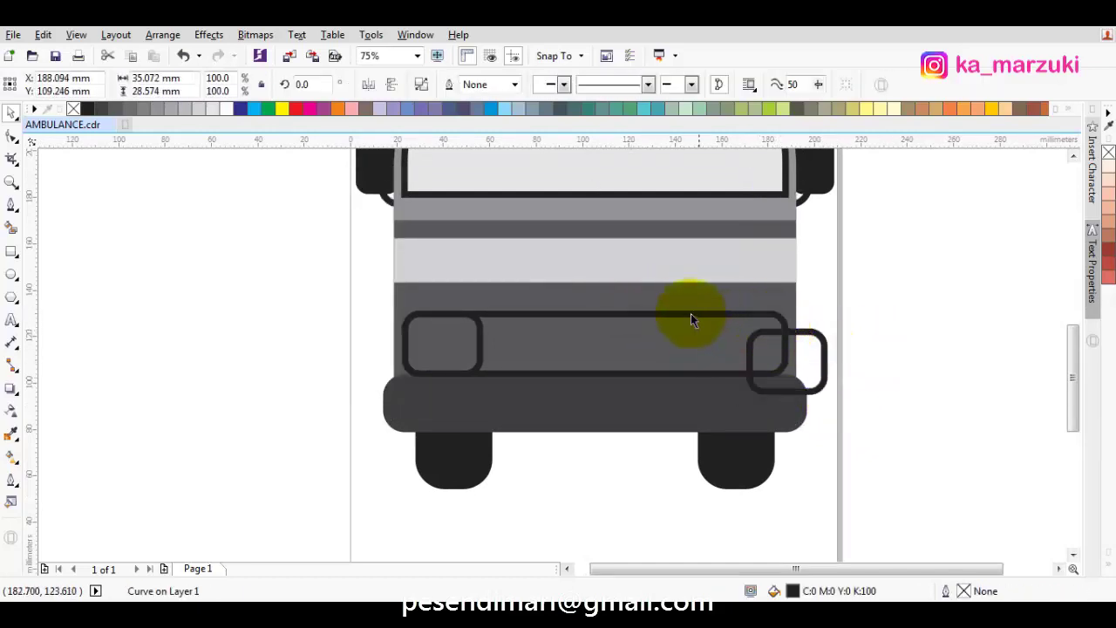
key(ctrl+z)
drag(673, 313, 669, 296)
key(ctrl+z)
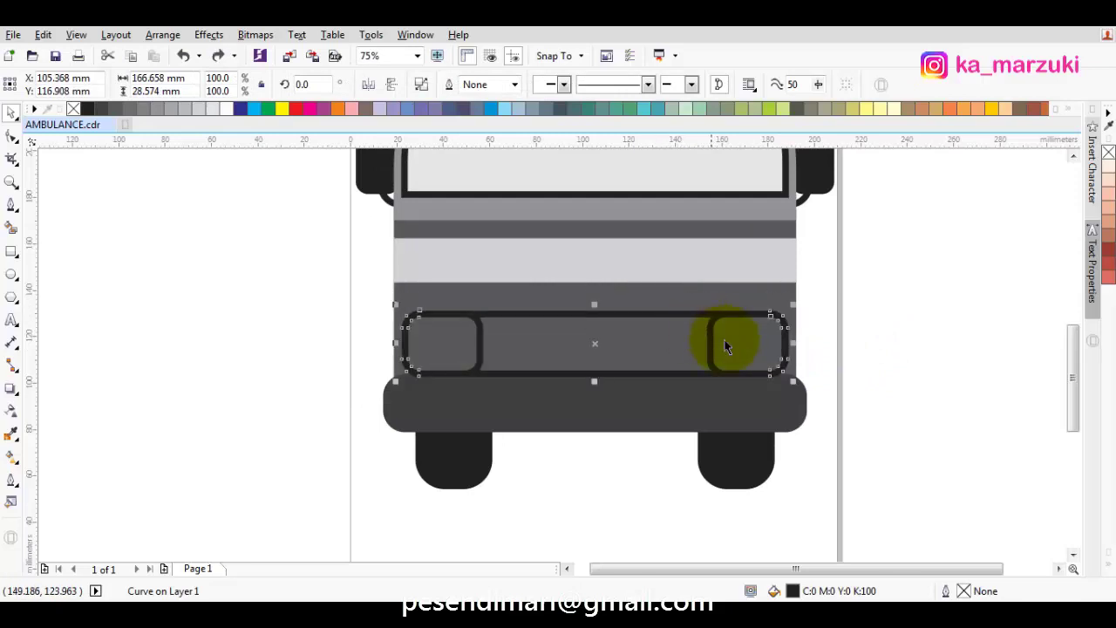
key(Escape)
drag(749, 345, 719, 327)
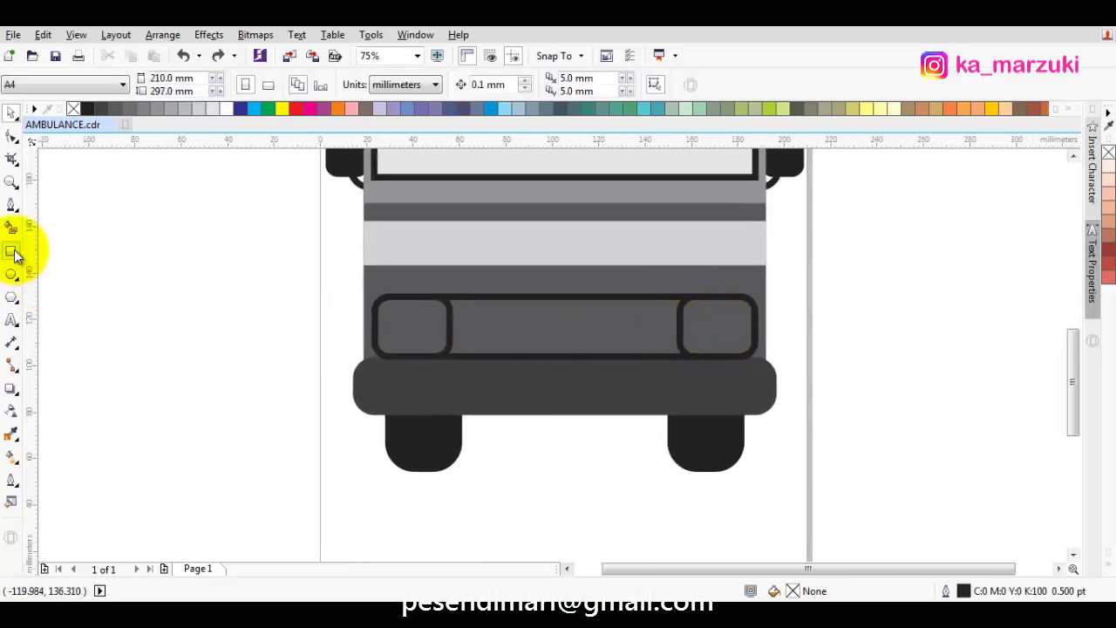
Draw a narrow rectangle about 2.8 mm wide and 4.8 mm high running from the grille's lower frame onto the bumper.
scroll(397, 301, up, 2)
scroll(410, 310, down, 2)
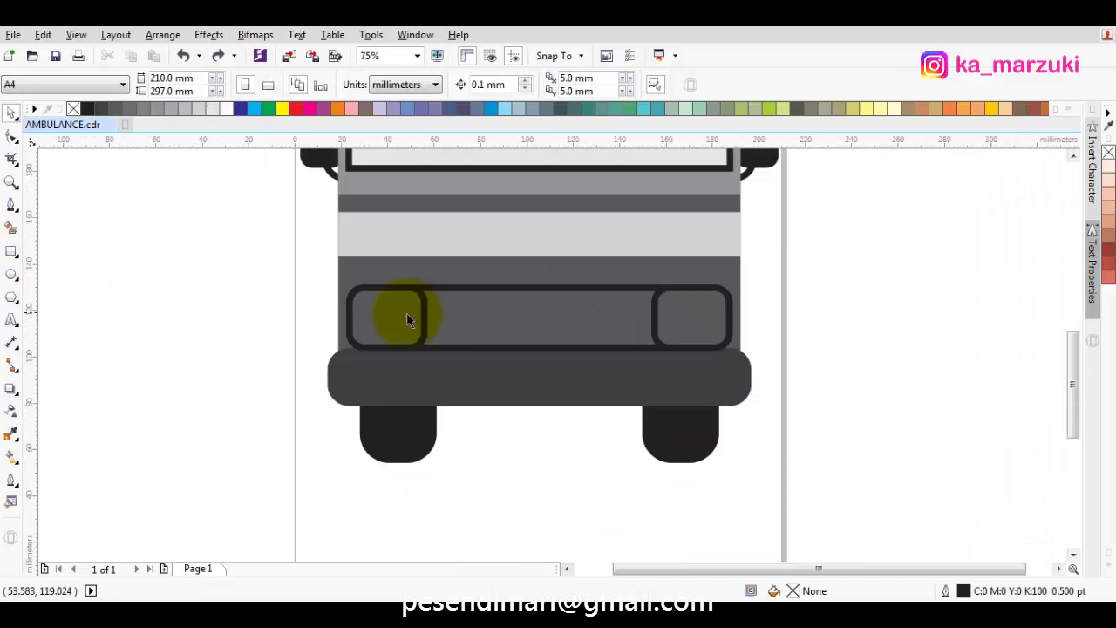
key(F10)
scroll(460, 361, up, 1)
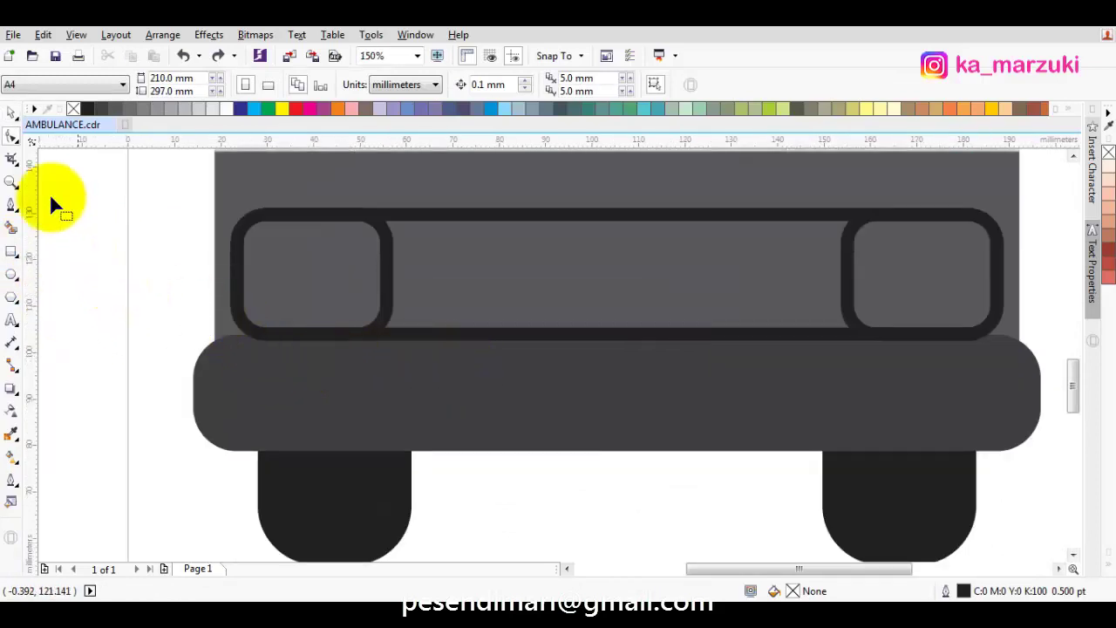
click(11, 251)
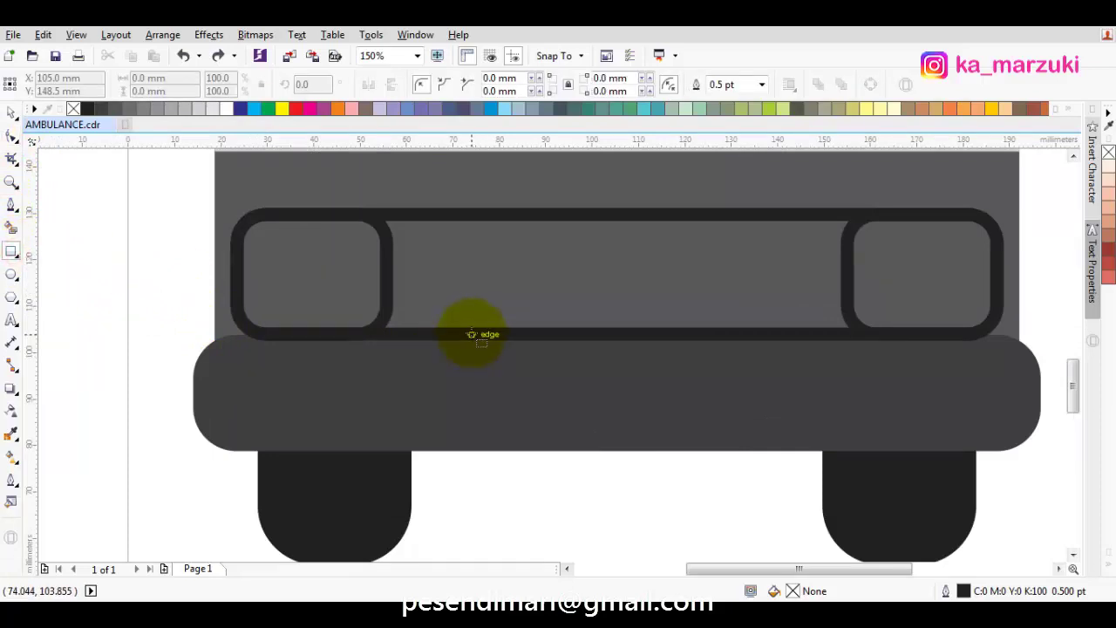
drag(472, 328, 503, 367)
key(ctrl+z)
mouse_move(381, 262)
mouse_down()
mouse_move(392, 285)
mouse_move(491, 341)
mouse_move(483, 311)
mouse_up()
key(space)
Stretch the narrow rectangle downward over the bumper to about 14.5 mm high.
scroll(487, 360, up, 2)
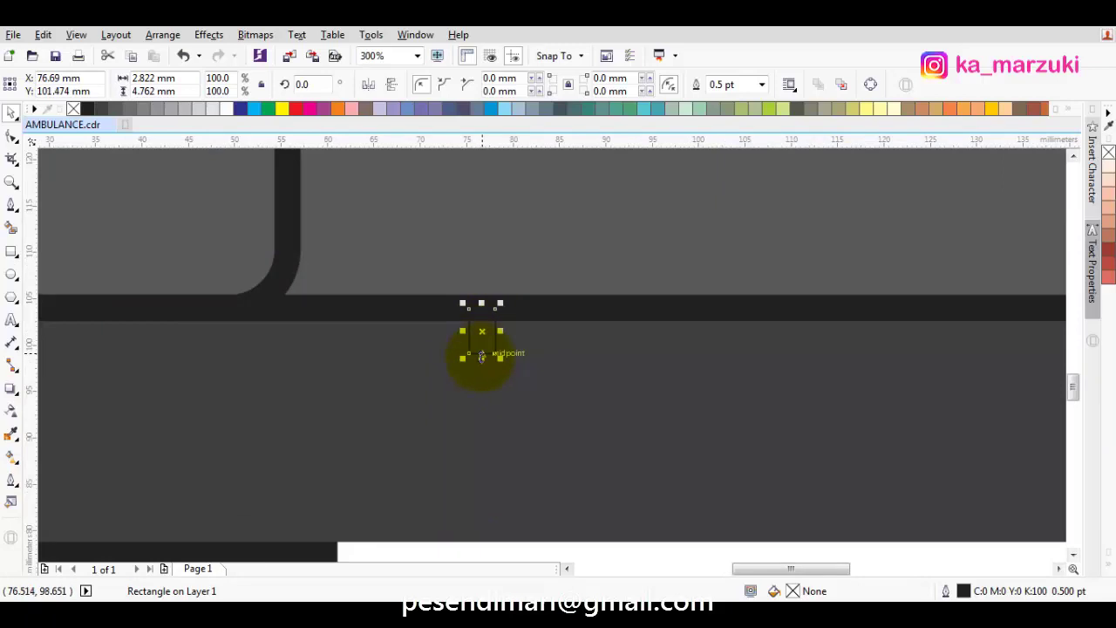
drag(481, 356, 486, 445)
scroll(481, 448, down, 2)
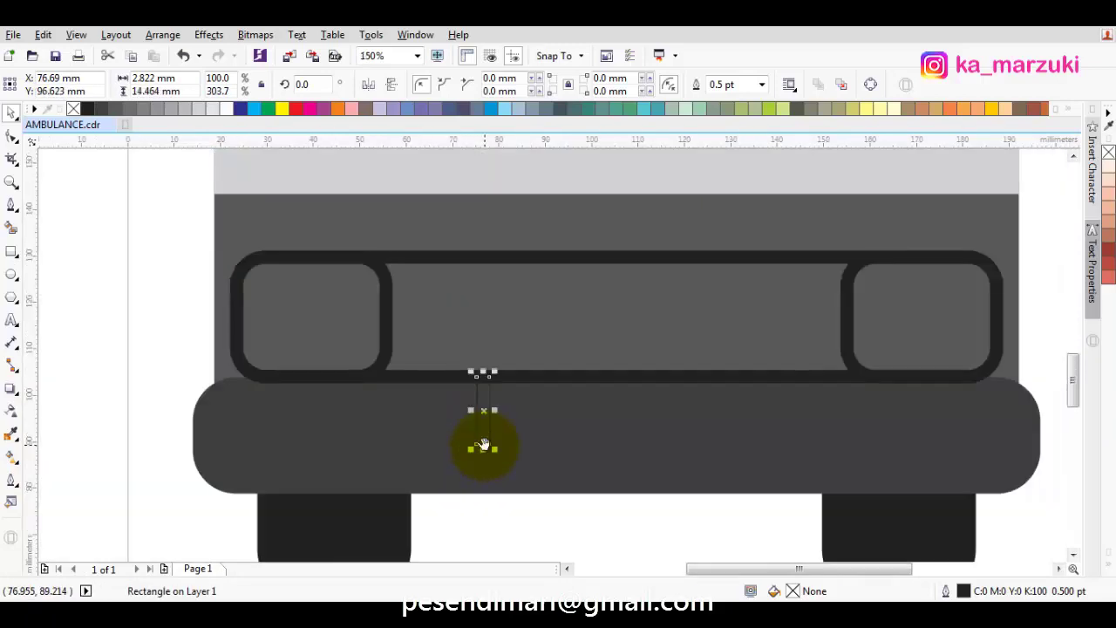
scroll(475, 300, up, 2)
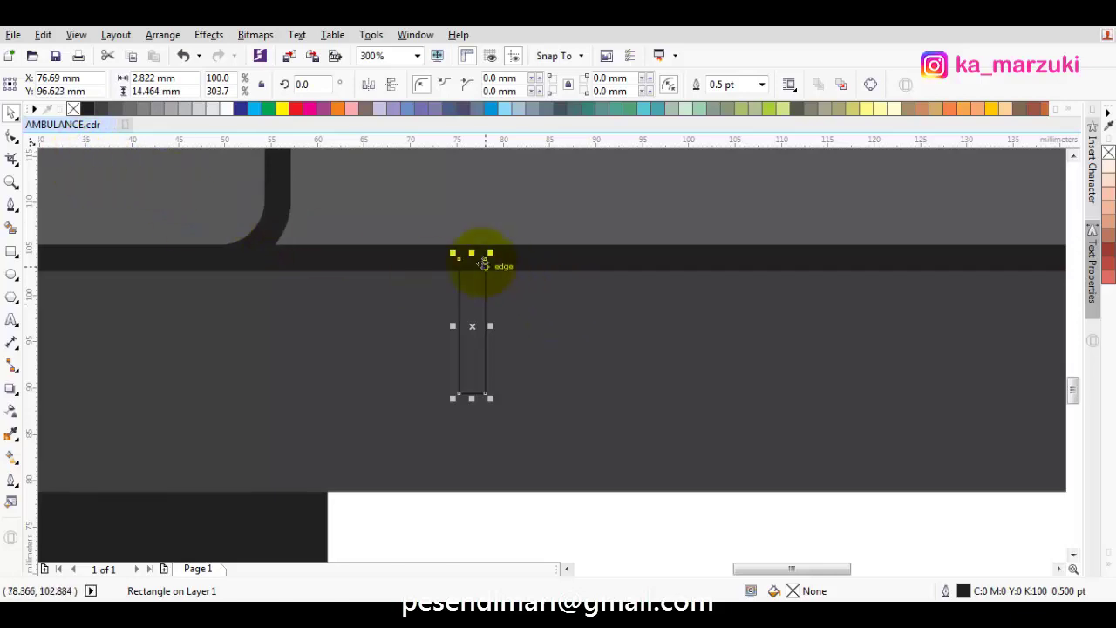
Place a second bar end to end below the first and slant it inward, about 11 mm wide and 11.7 mm high.
drag(471, 255, 464, 337)
scroll(474, 384, up, 1)
scroll(488, 337, down, 1)
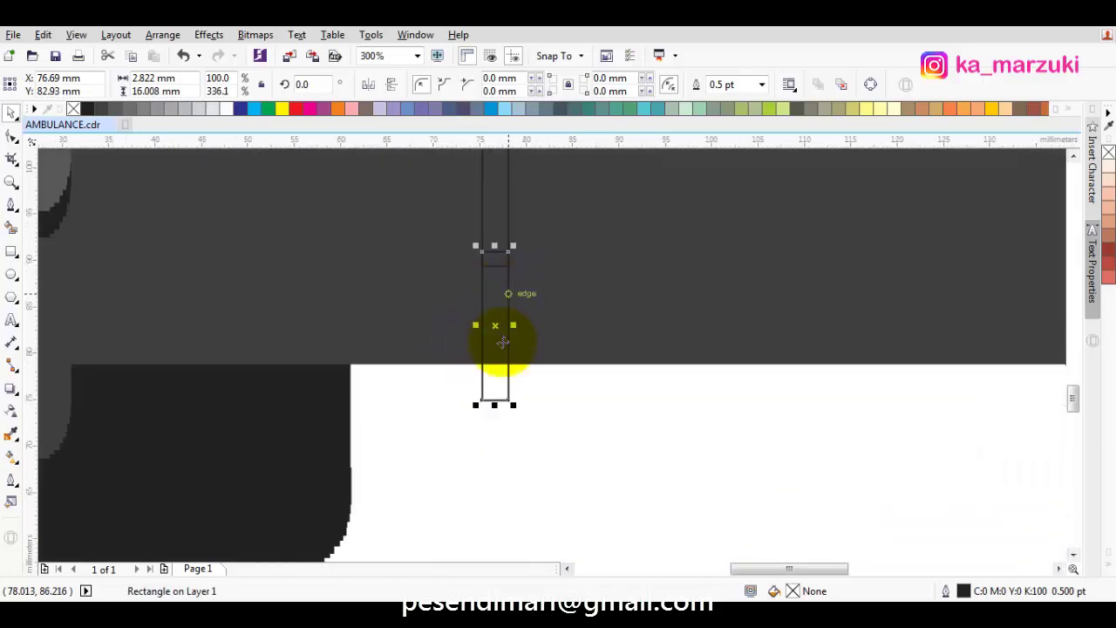
scroll(495, 252, up, 1)
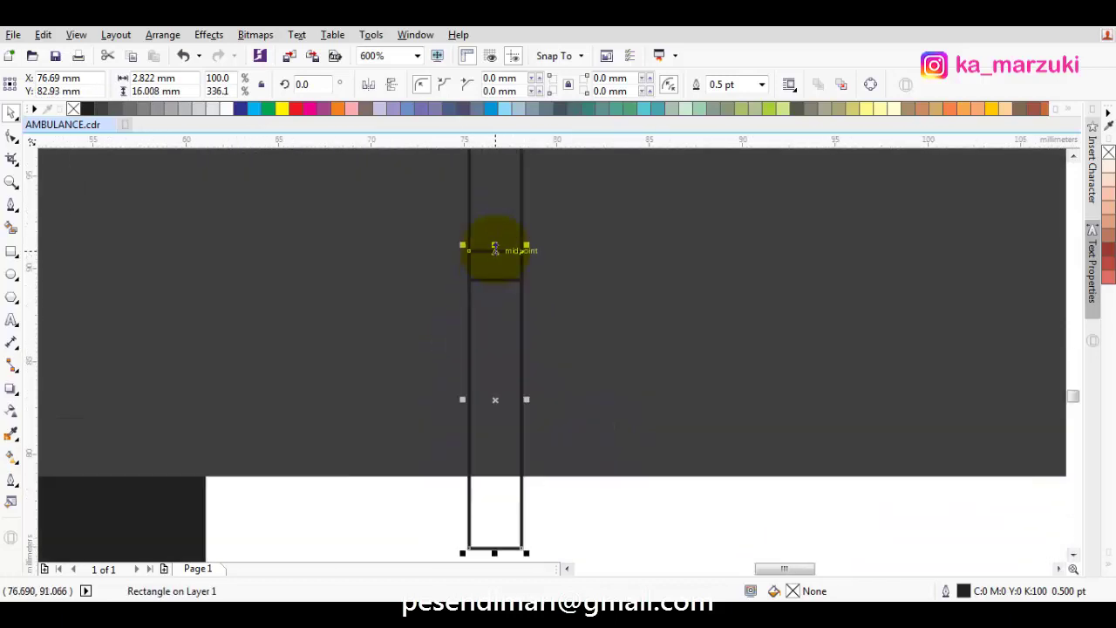
drag(495, 251, 494, 271)
scroll(494, 279, down, 1)
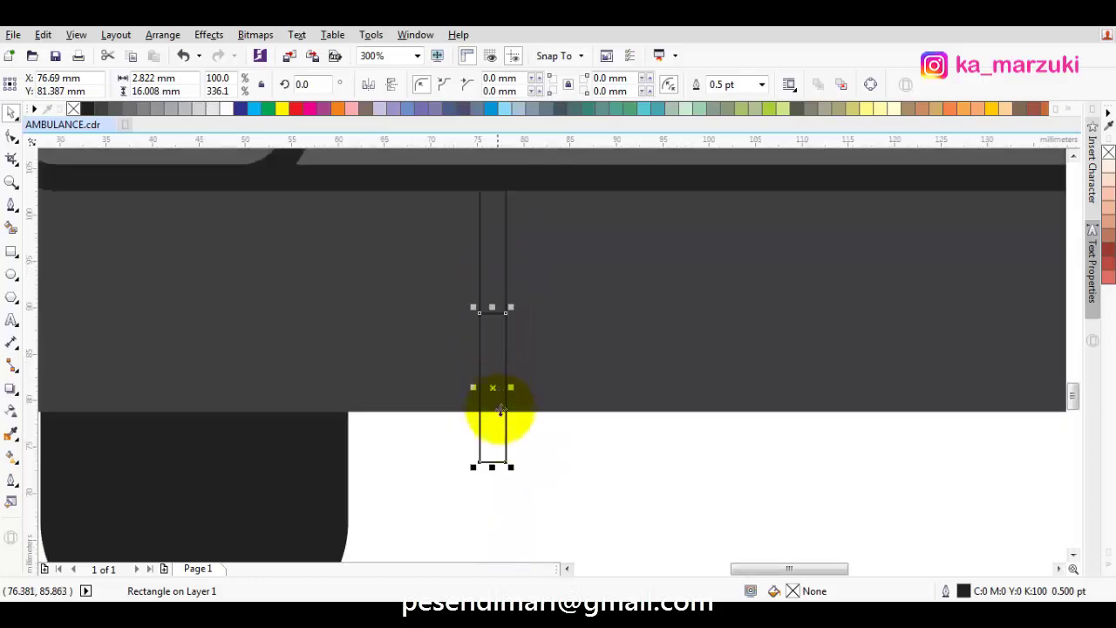
drag(494, 463, 571, 421)
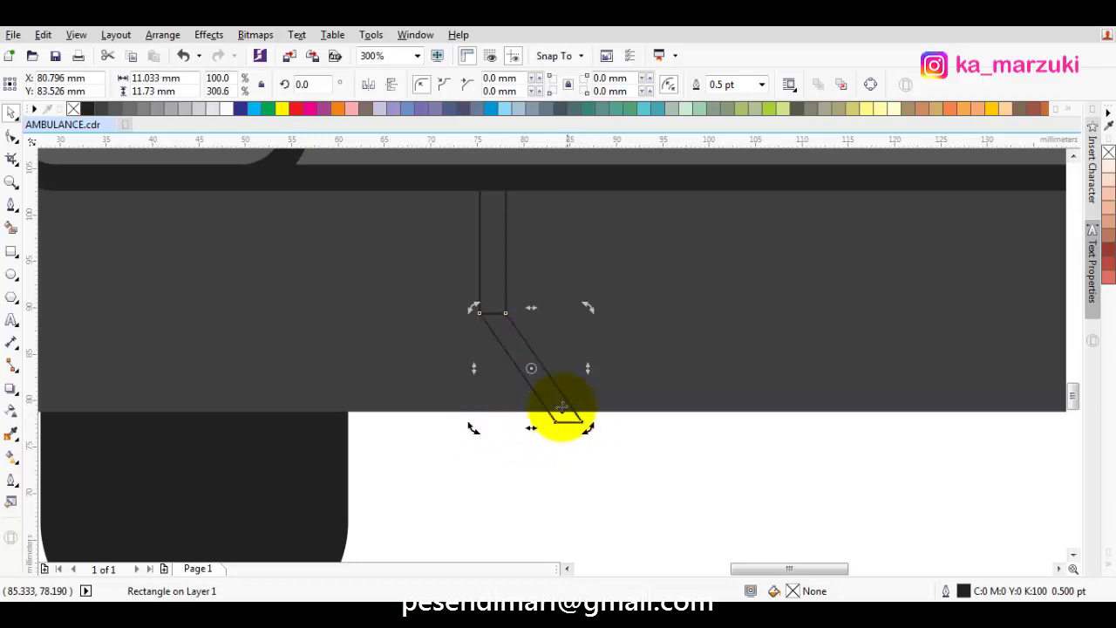
Weld the straight and slanted bars into one shape, fill it black and remove its outline.
scroll(473, 299, up, 2)
scroll(491, 380, down, 1)
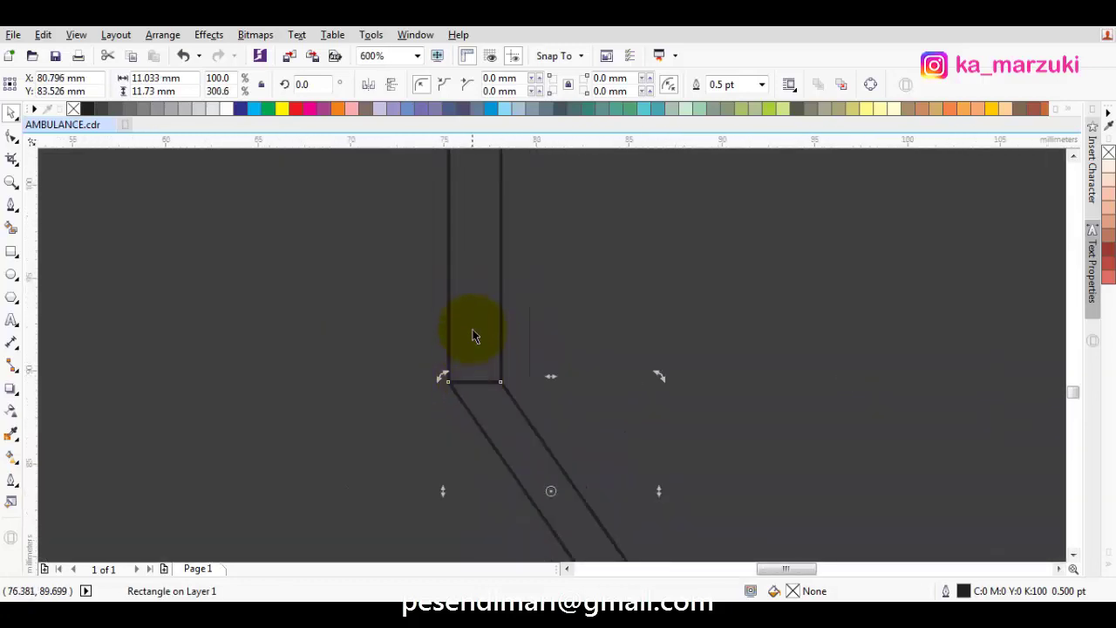
shift+click(473, 321)
click(460, 86)
scroll(496, 356, down, 1)
click(496, 356)
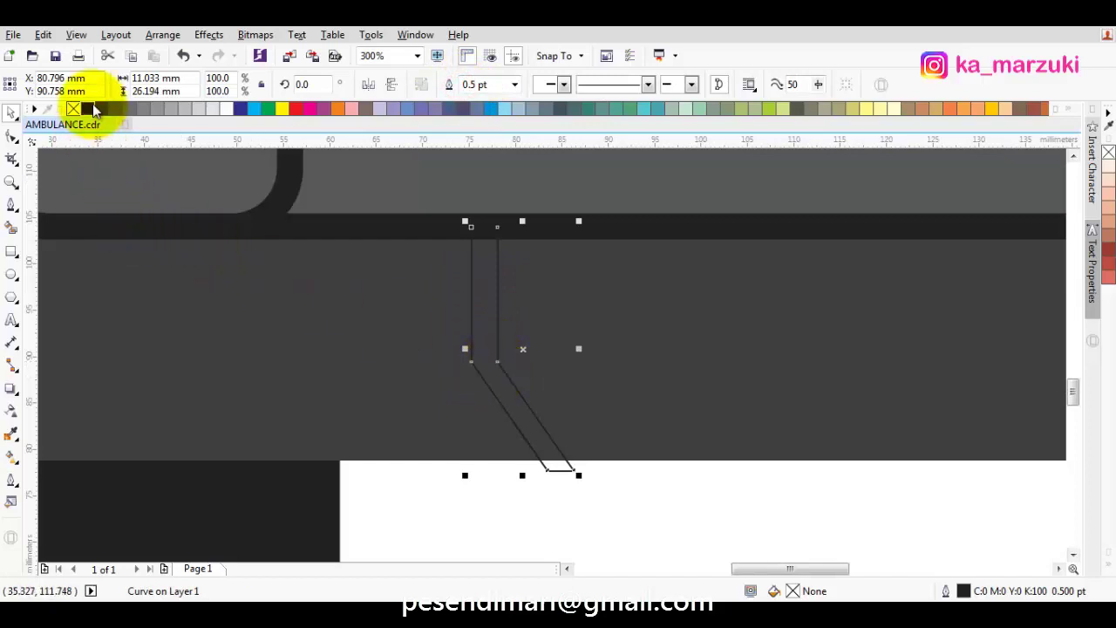
click(87, 106)
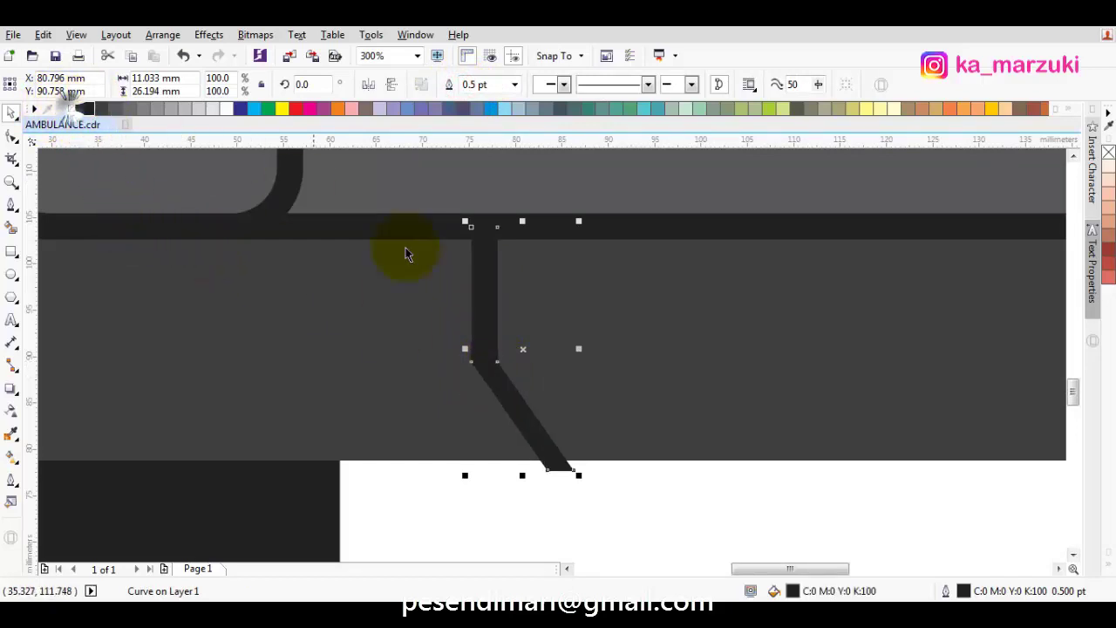
click(629, 471)
Shorten the bent bar to about 25 mm high so its lower end meets the bumper's bottom edge.
scroll(523, 481, down, 2)
scroll(509, 482, up, 3)
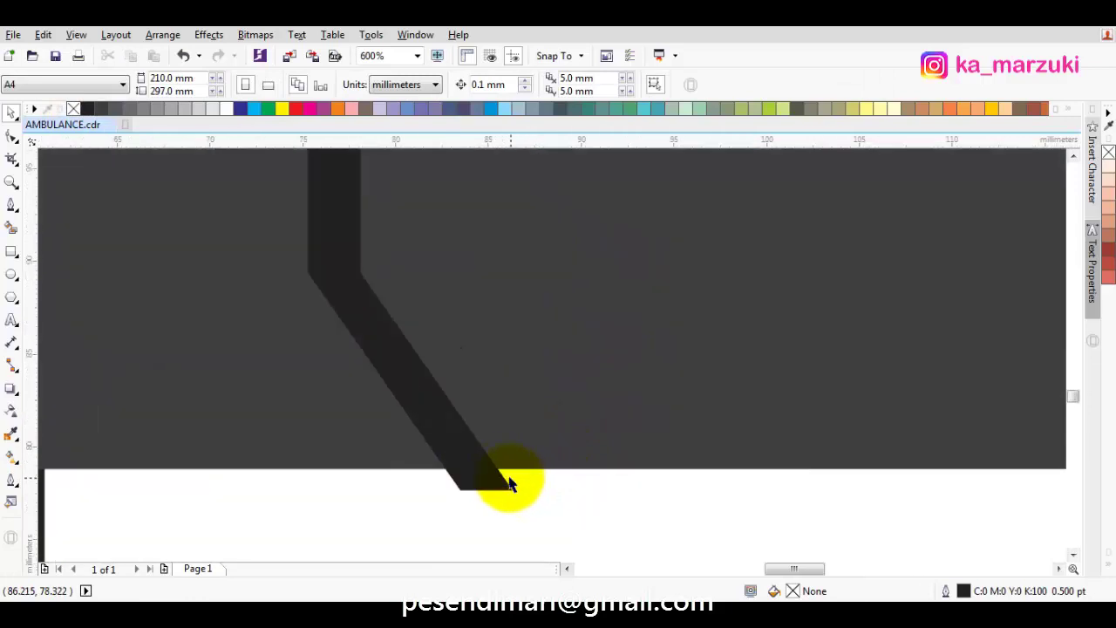
click(487, 471)
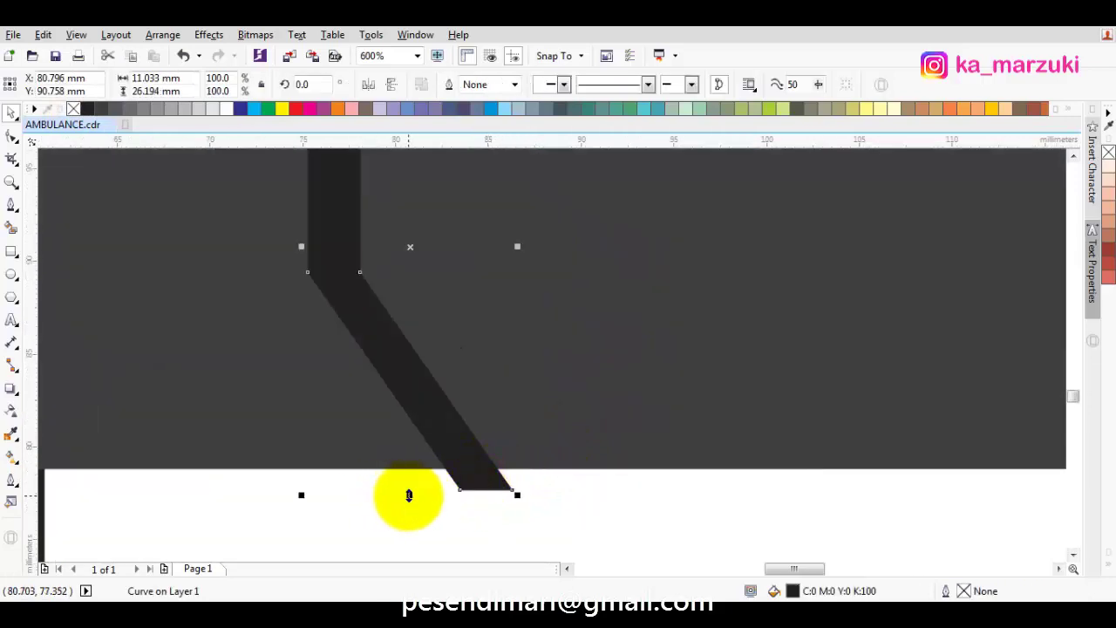
drag(408, 494, 424, 476)
scroll(424, 476, down, 2)
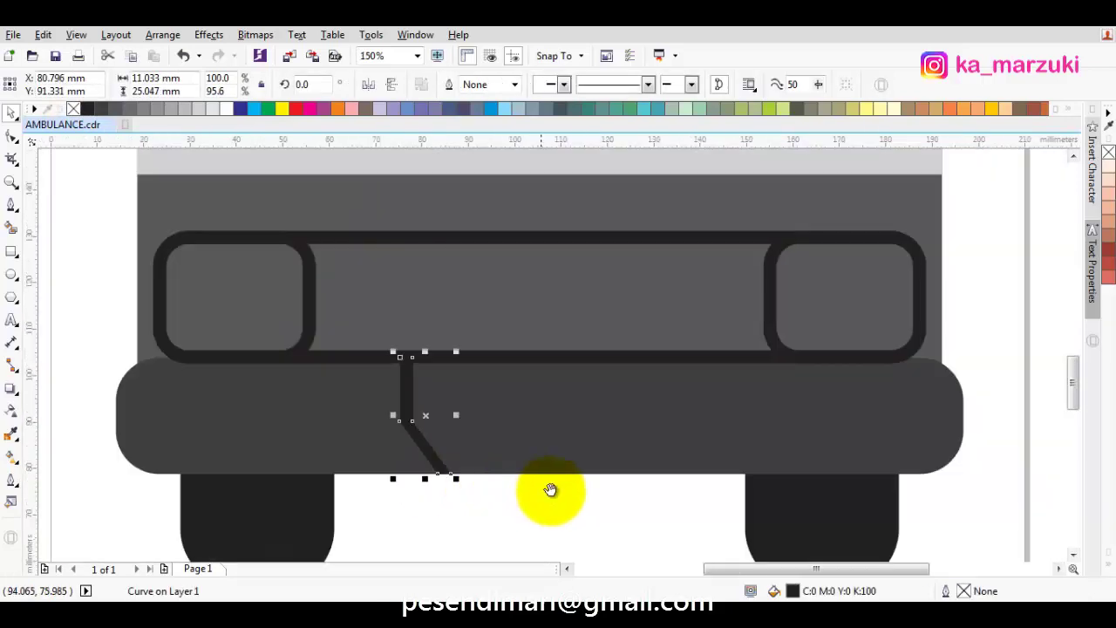
click(610, 480)
Draw a small rectangle about 2.75 mm wide and 1.1 mm high at the bent bar's lower end.
scroll(560, 411, down, 2)
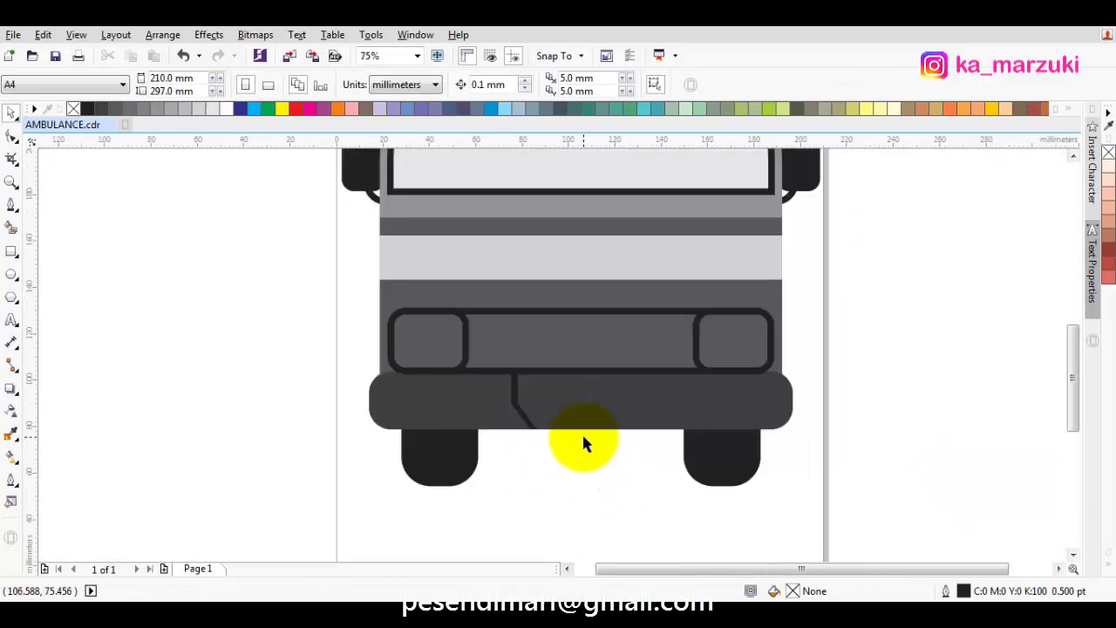
scroll(559, 436, up, 1)
scroll(528, 414, up, 1)
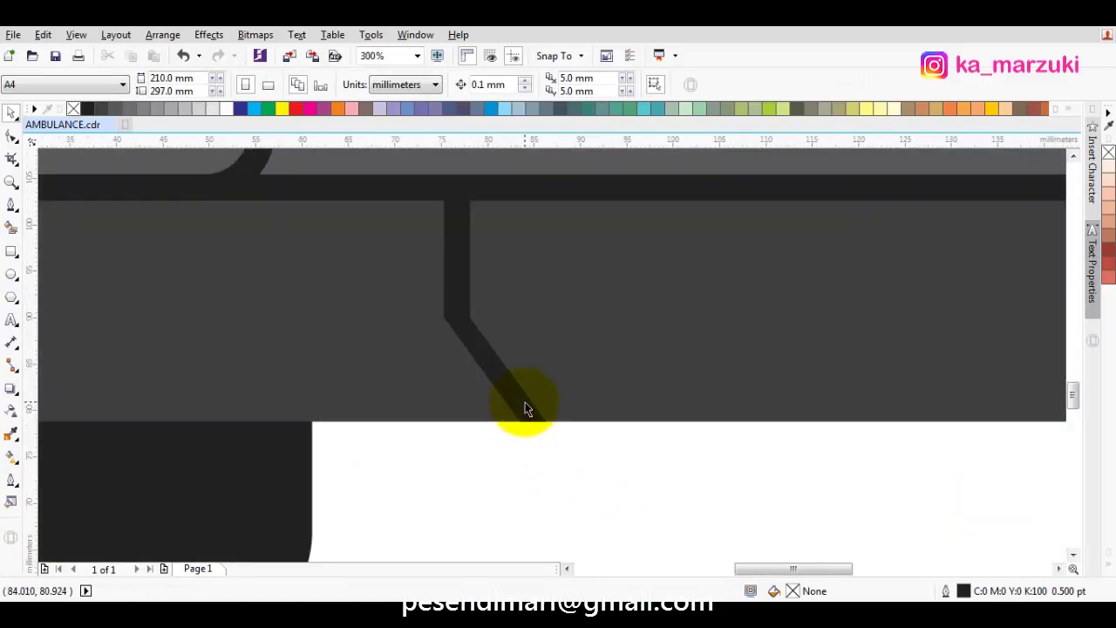
click(11, 251)
scroll(657, 416, up, 1)
mouse_move(380, 429)
mouse_down()
mouse_move(431, 428)
mouse_move(431, 452)
mouse_up()
key(ctrl+z)
scroll(465, 446, down, 1)
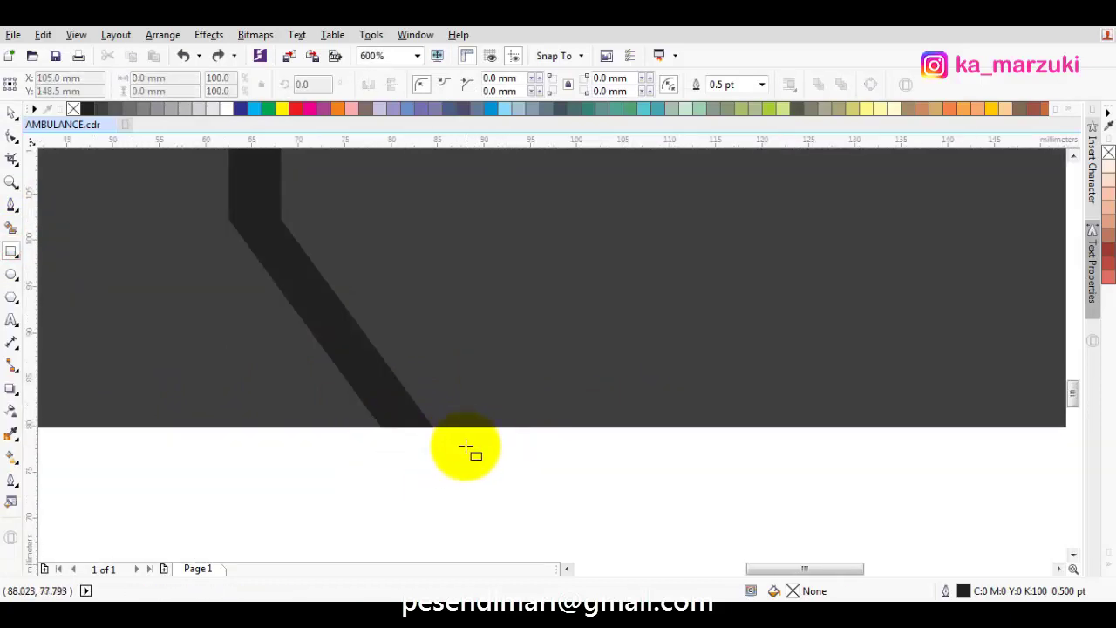
scroll(424, 444, down, 1)
scroll(424, 444, up, 2)
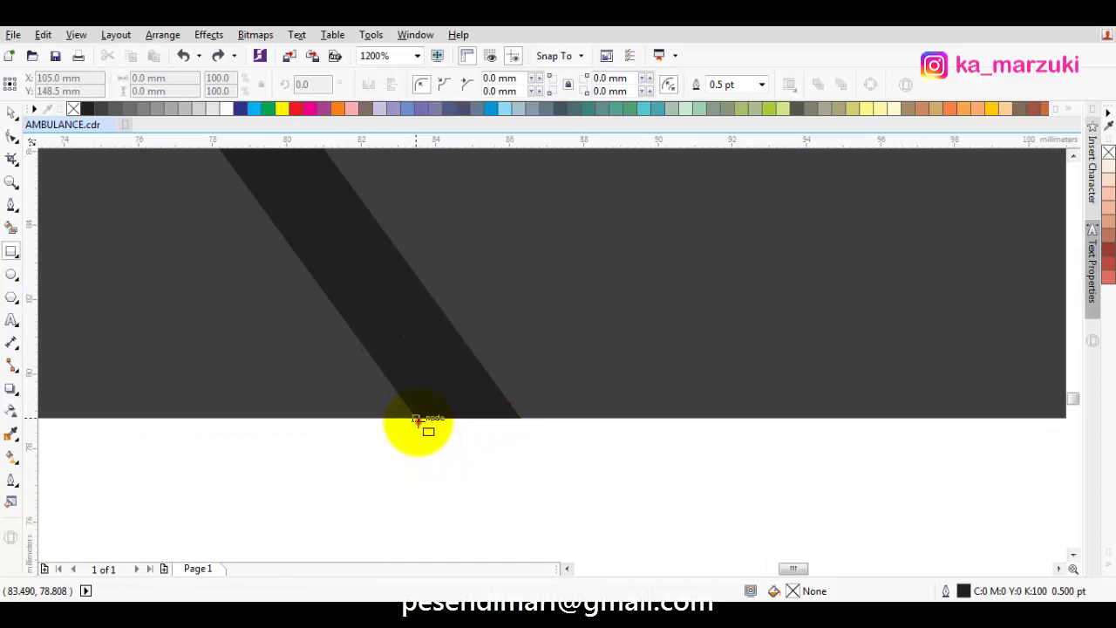
mouse_move(417, 421)
mouse_down()
mouse_move(518, 428)
mouse_move(511, 461)
mouse_move(519, 417)
mouse_up()
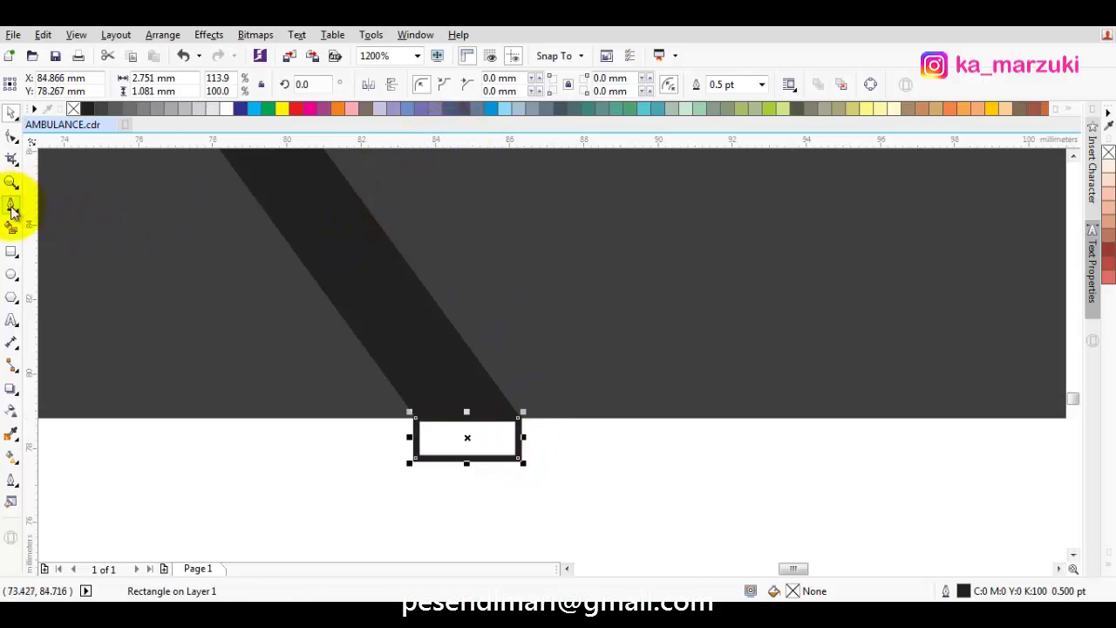
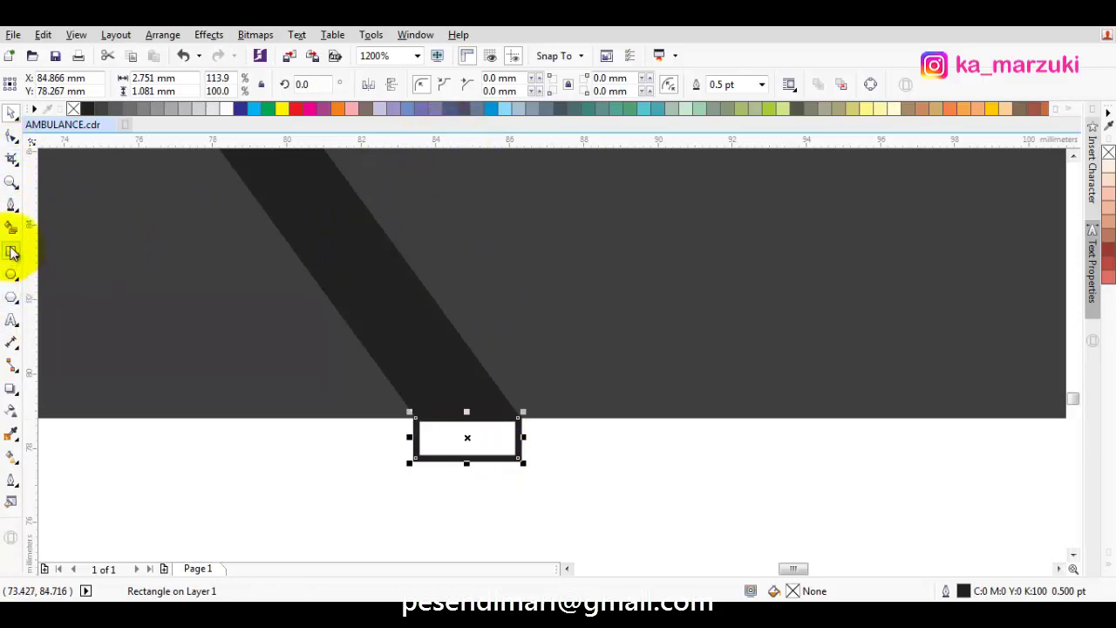
Round the small rectangle's corners to 0.54 mm, centre it on the bumper's bottom edge and weld it to the bent bar.
click(10, 138)
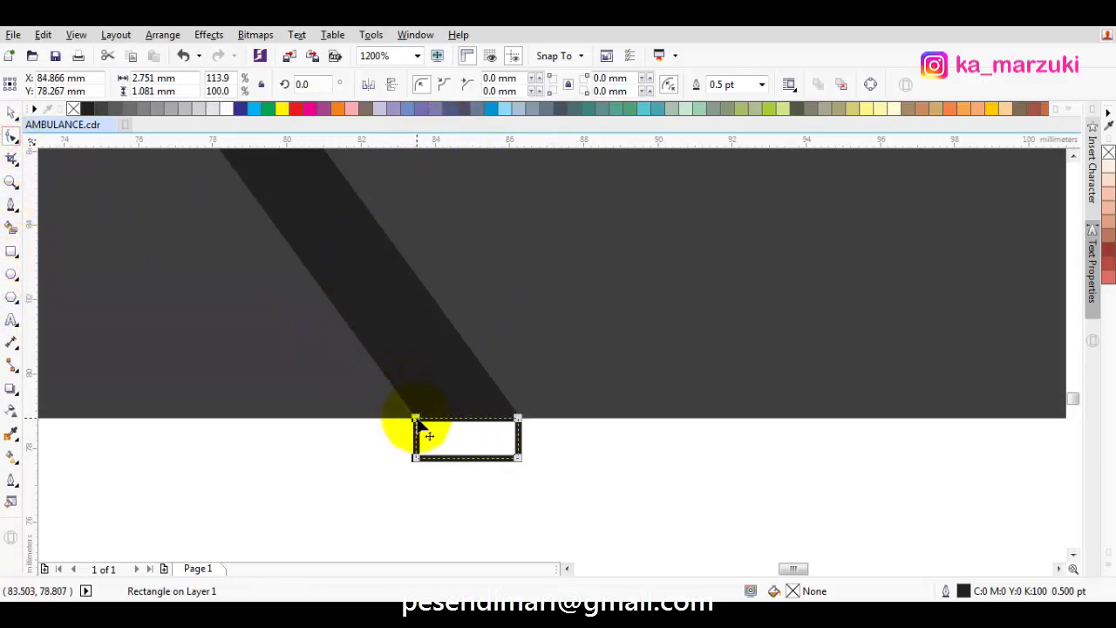
mouse_move(418, 422)
mouse_down()
mouse_move(468, 425)
mouse_move(417, 417)
mouse_up()
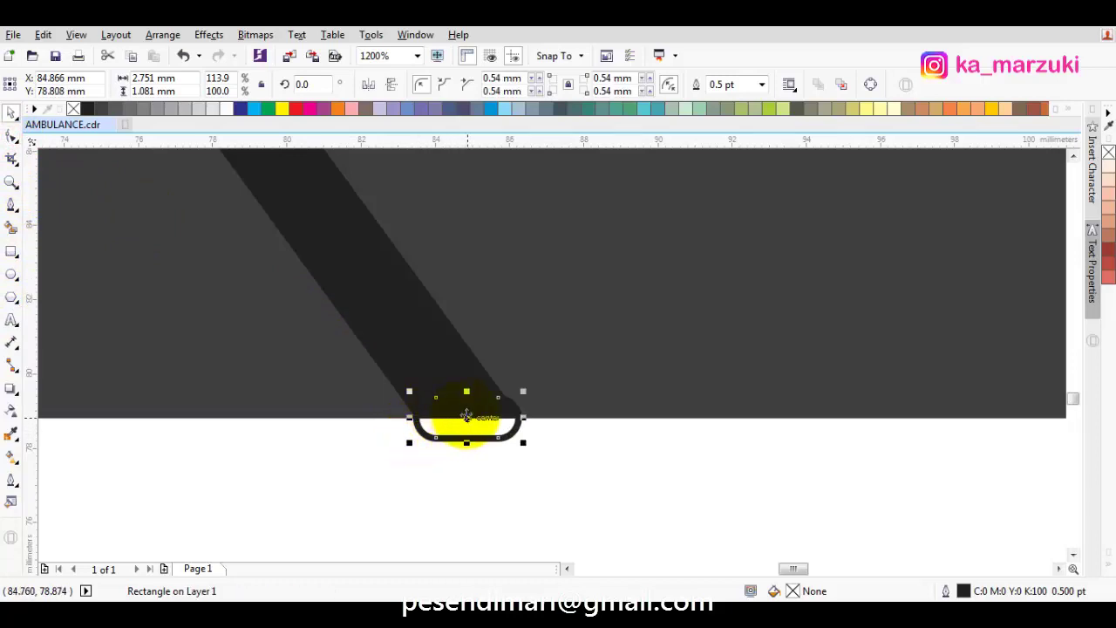
shift+click(395, 316)
click(450, 82)
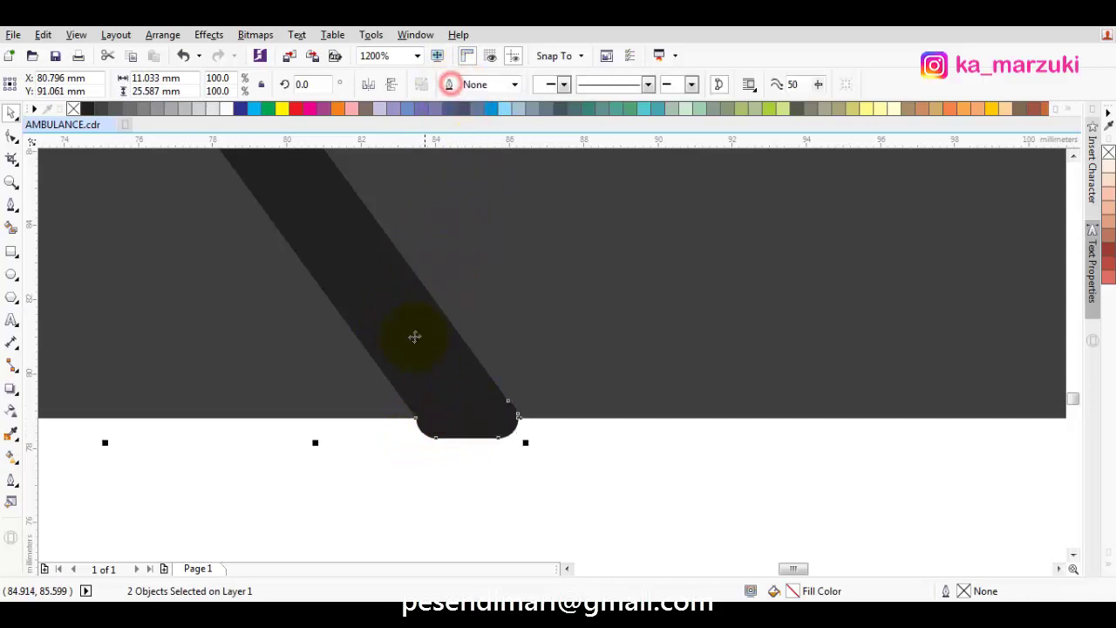
key(Escape)
scroll(535, 447, down, 5)
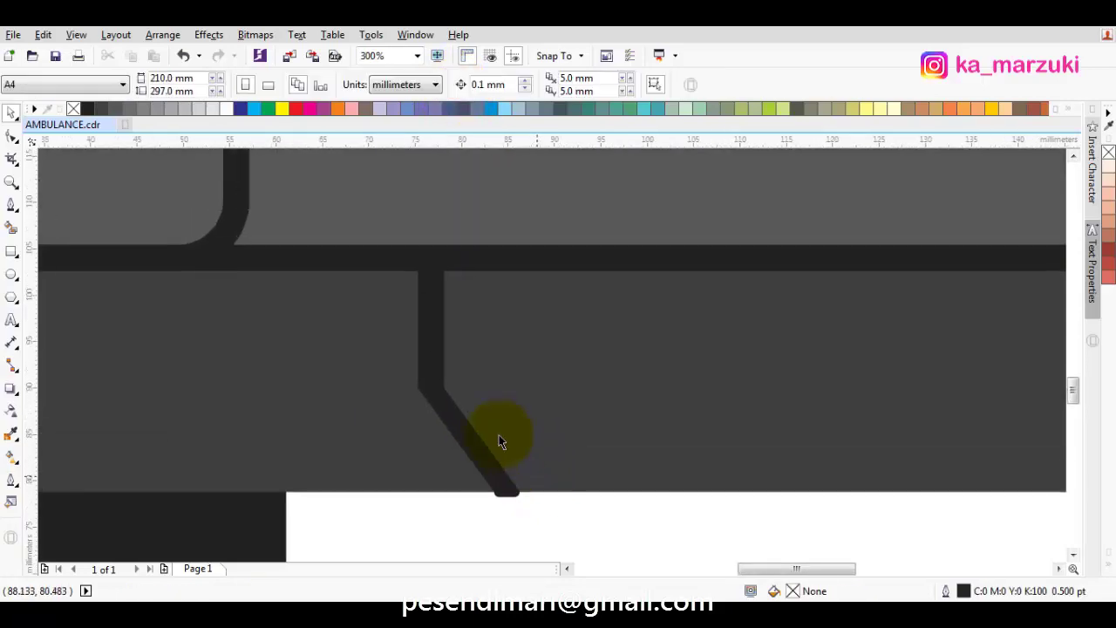
scroll(507, 419, down, 2)
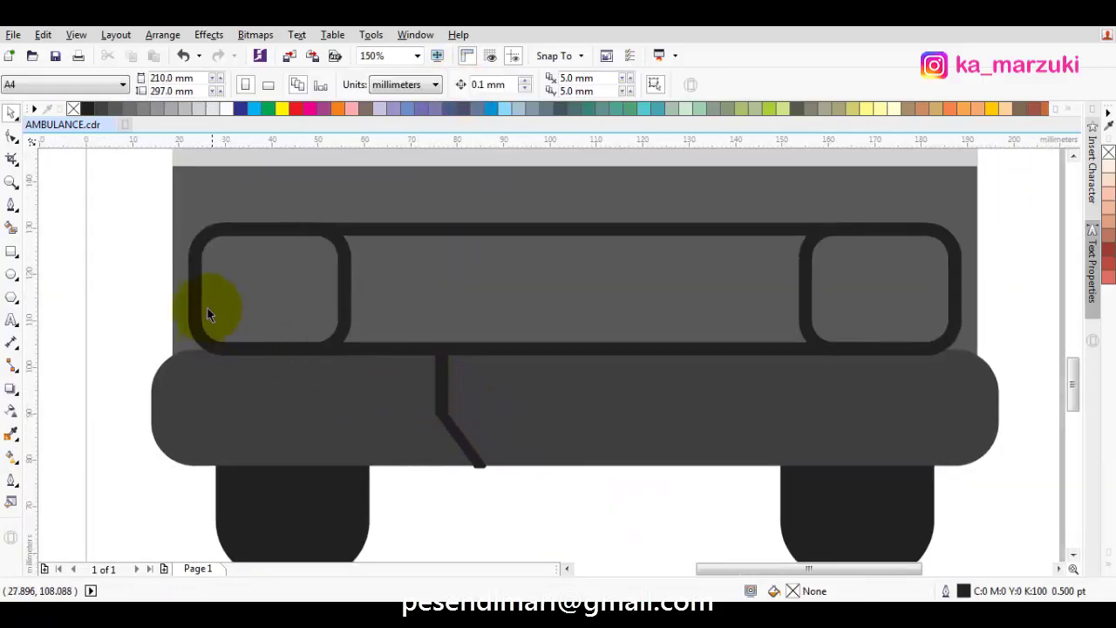
Draw a spacer rectangle between the left headlamp frame and the bent bar, and mirror a copy of both against the right headlamp frame.
click(12, 251)
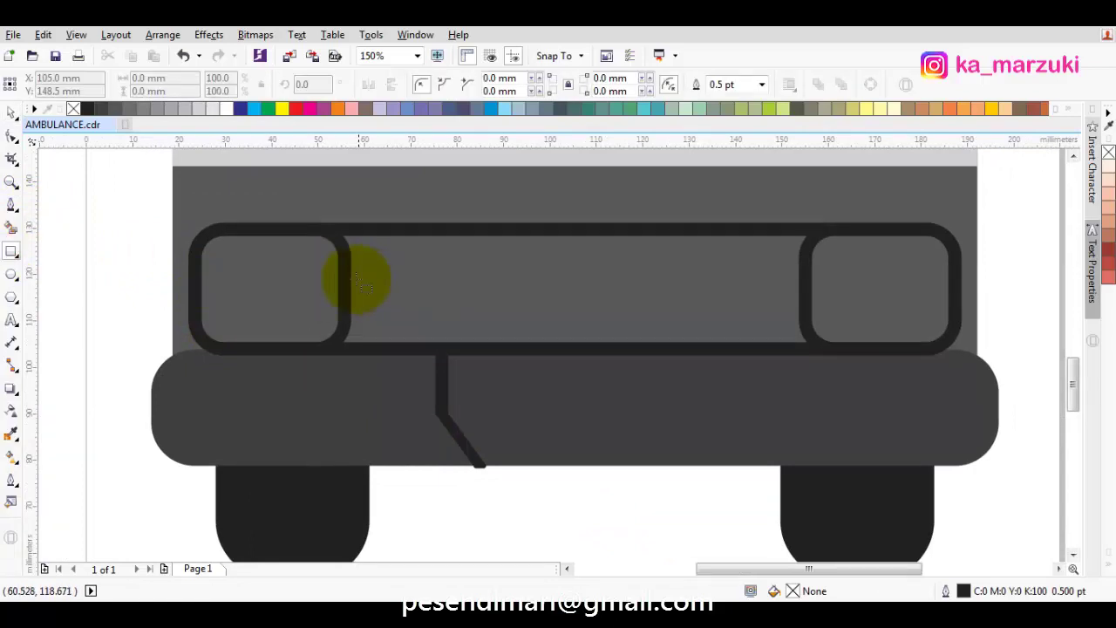
drag(350, 278, 393, 378)
key(space)
shift+click(442, 386)
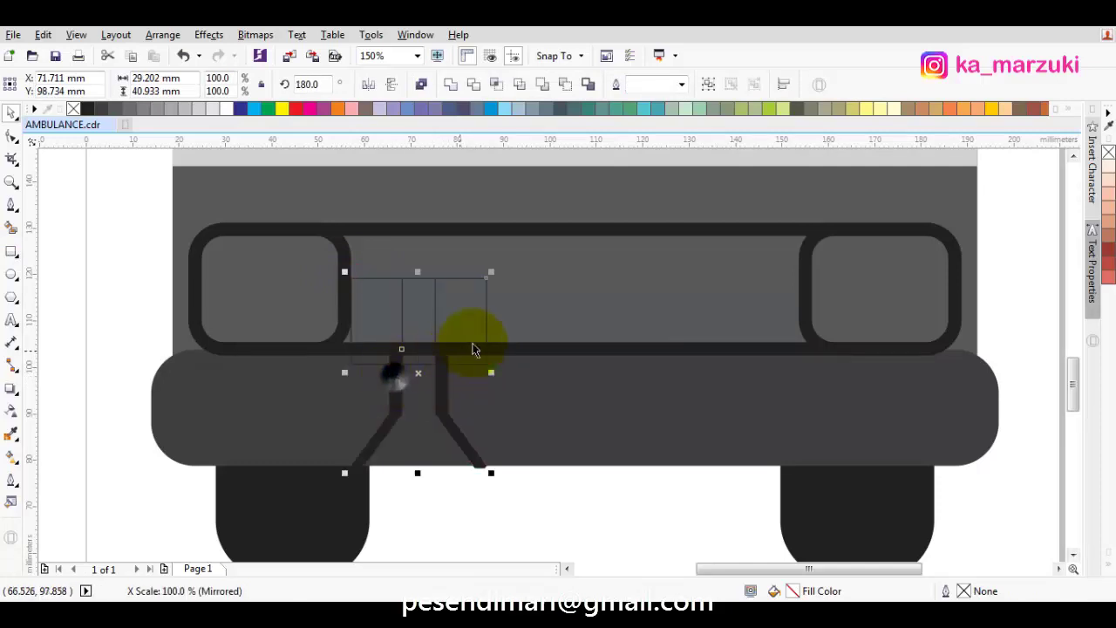
drag(485, 319, 802, 306)
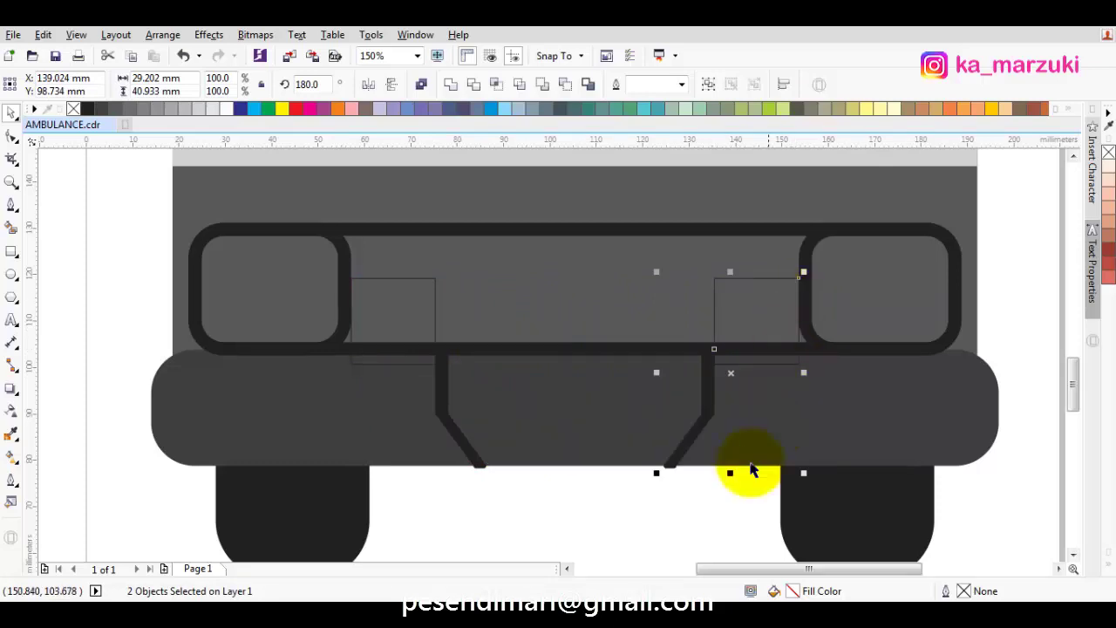
Delete both spacer rectangles beside the headlamp frames.
click(718, 498)
click(764, 319)
key(Escape)
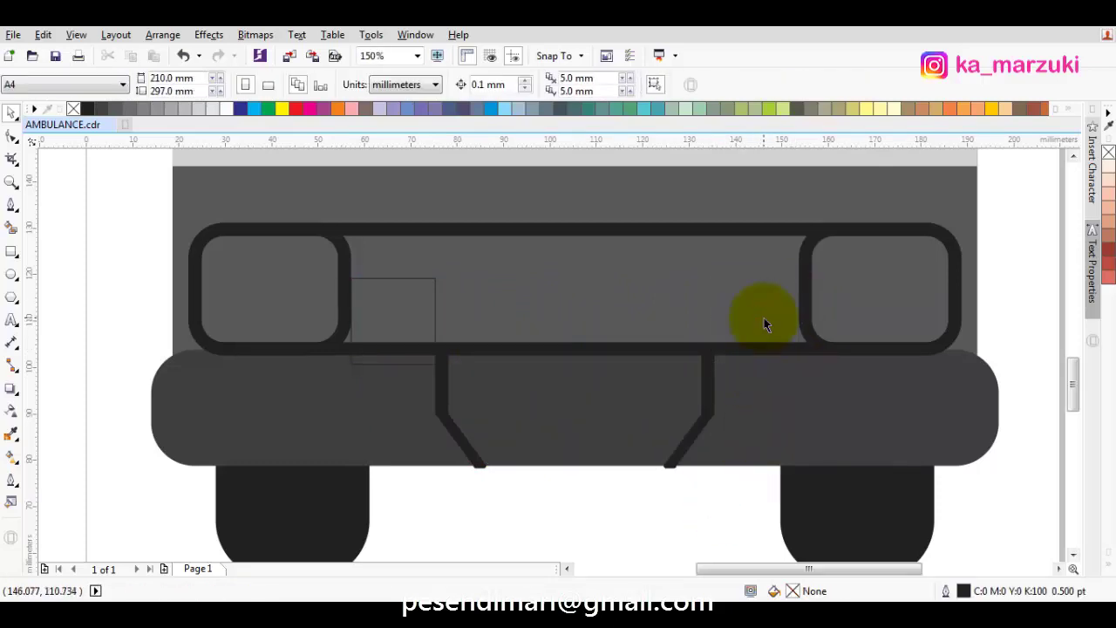
scroll(764, 318, down, 4)
scroll(543, 421, up, 1)
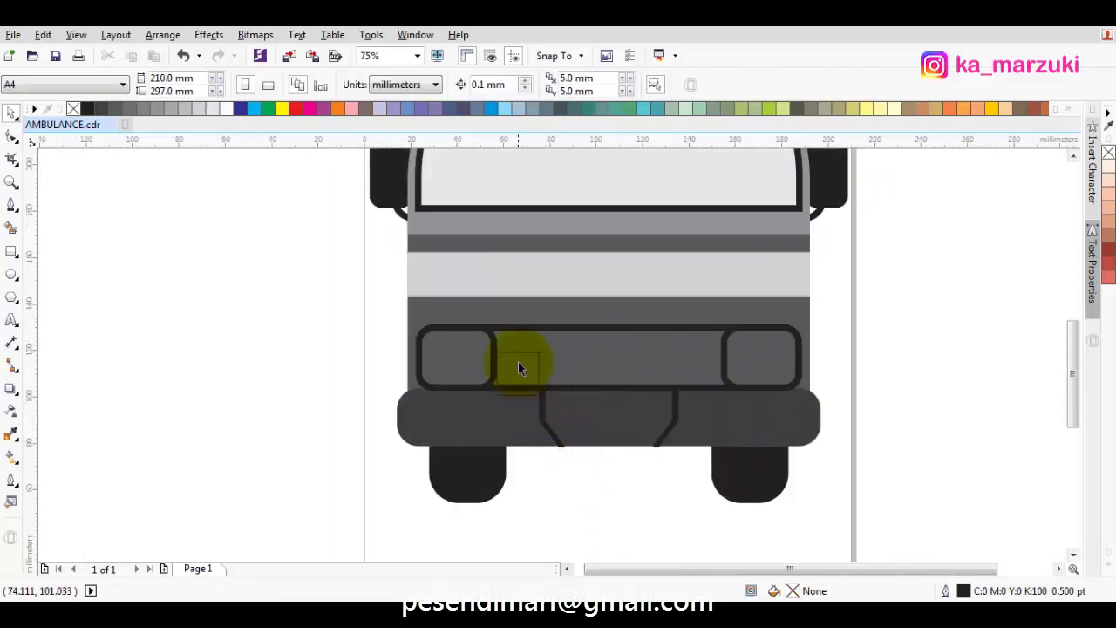
click(518, 362)
key(Delete)
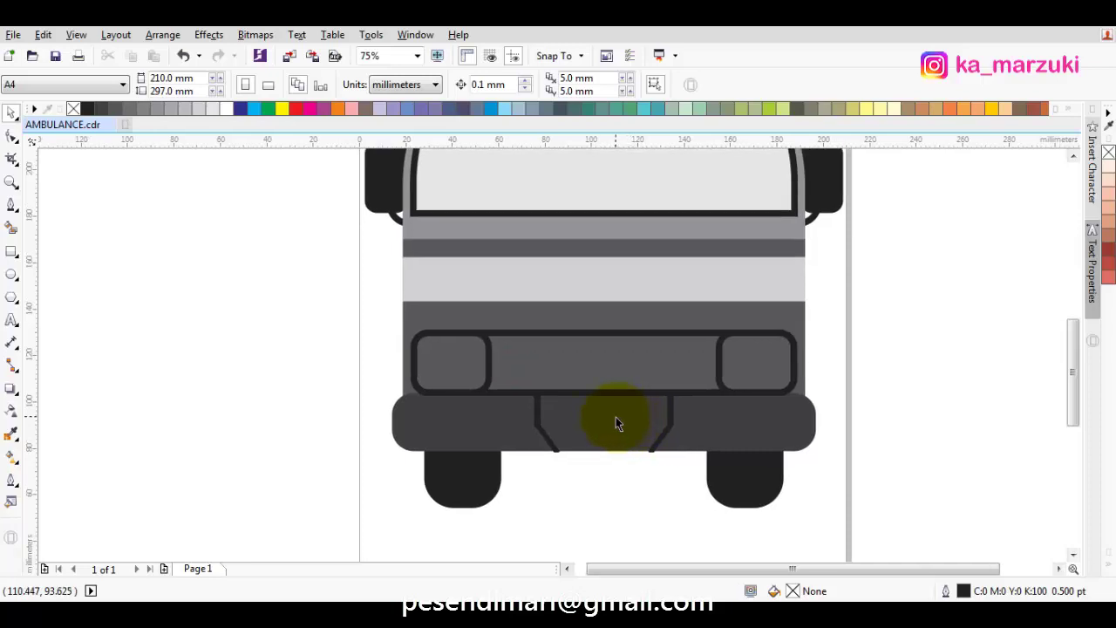
drag(620, 417, 671, 391)
click(633, 464)
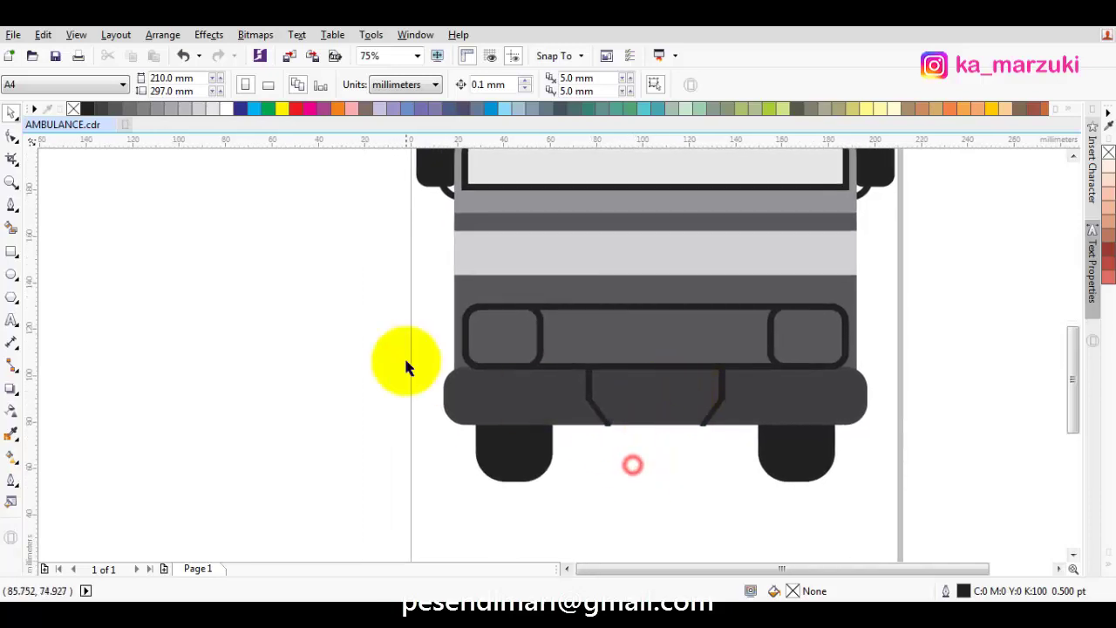
scroll(186, 277, right, 2)
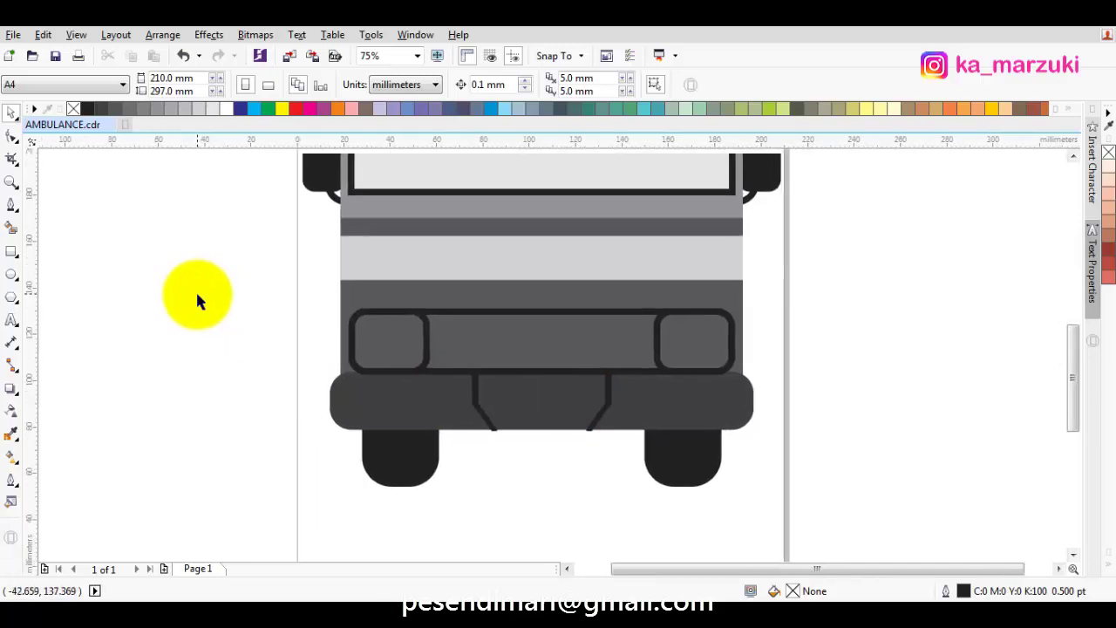
Draw a rectangle spanning the inside width of the left headlamp frame, about 29.4 mm wide, and stretch it to about 24.5 mm high.
scroll(197, 314, right, 1)
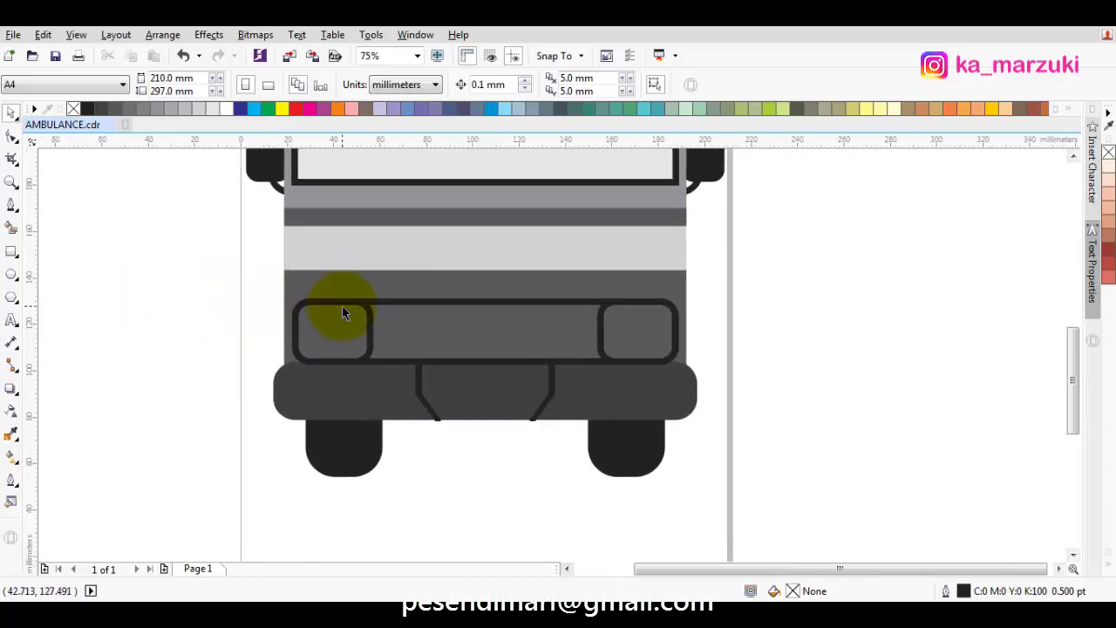
click(11, 252)
scroll(349, 324, up, 2)
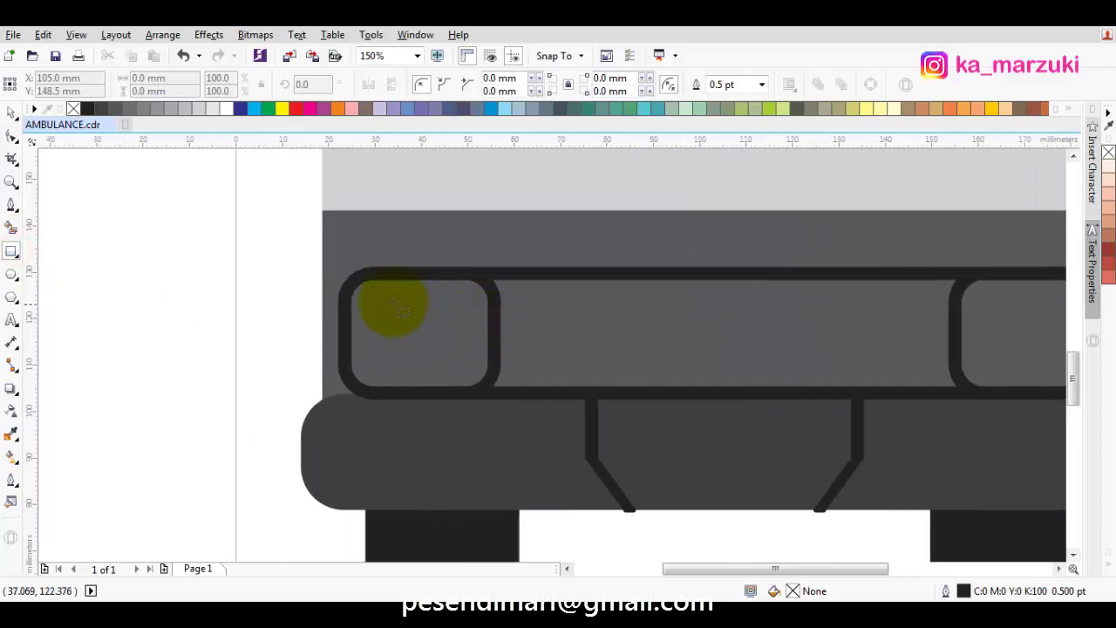
drag(381, 303, 459, 364)
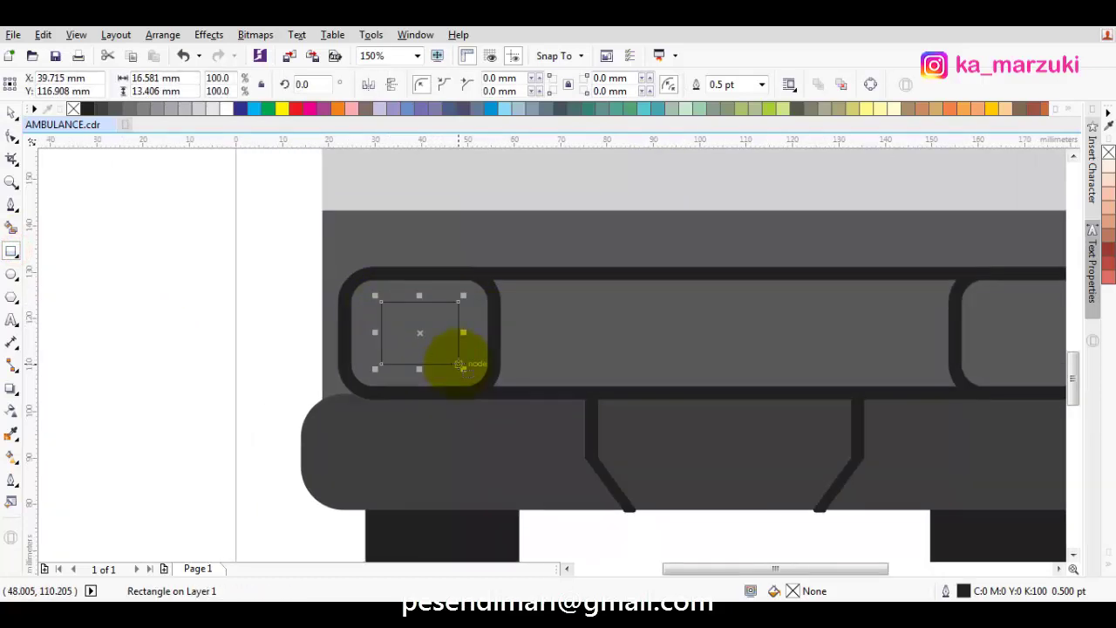
key(ctrl+z)
drag(349, 321, 487, 351)
key(space)
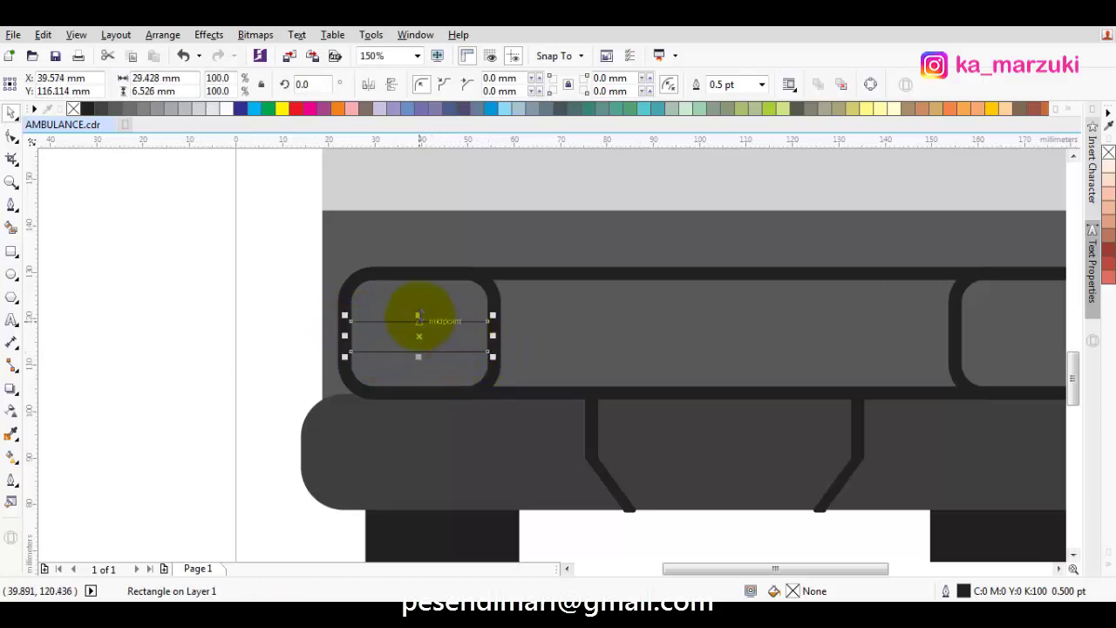
drag(419, 321, 479, 291)
Round the rectangle's corners to about 5.75 mm and scale it down about its centre to about 21.2 by 17.6 mm.
click(11, 134)
key(space)
scroll(474, 296, up, 2)
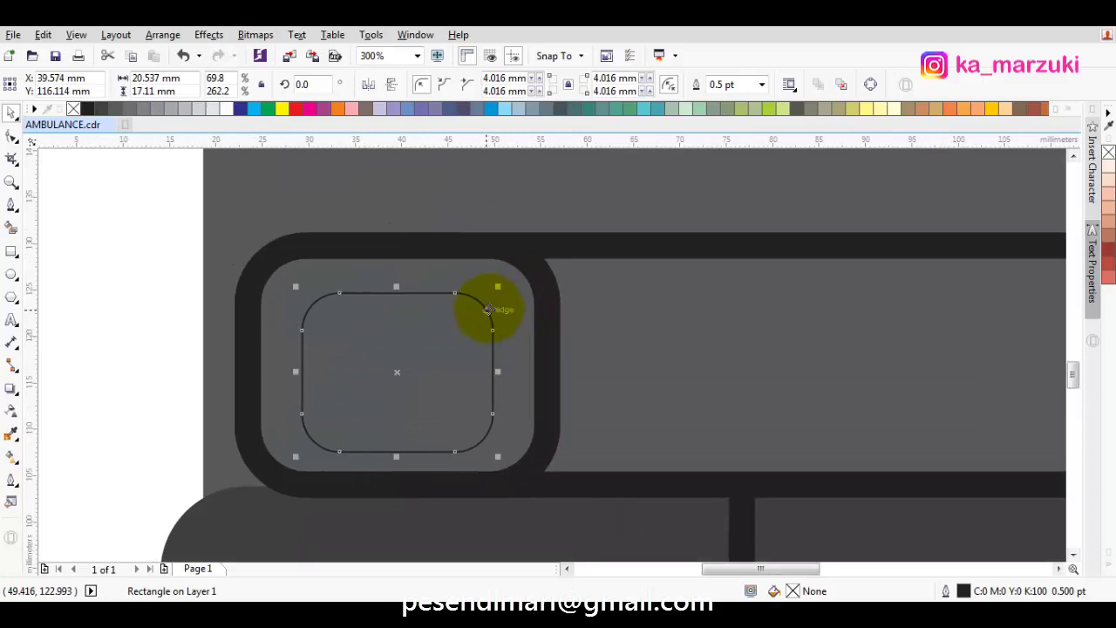
drag(477, 314, 456, 289)
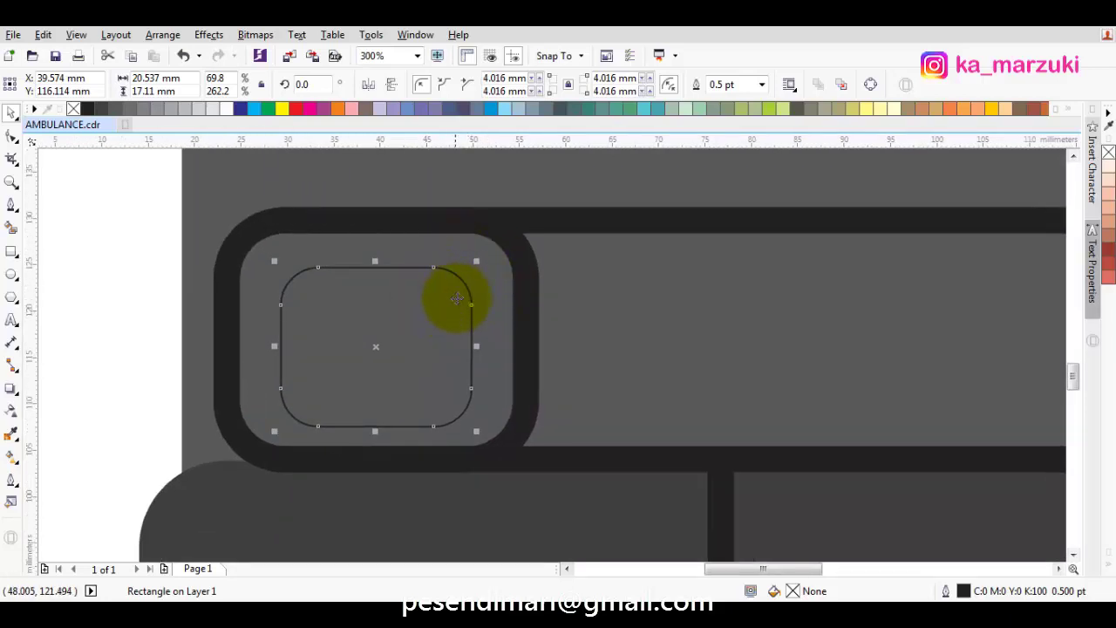
key(ctrl+z)
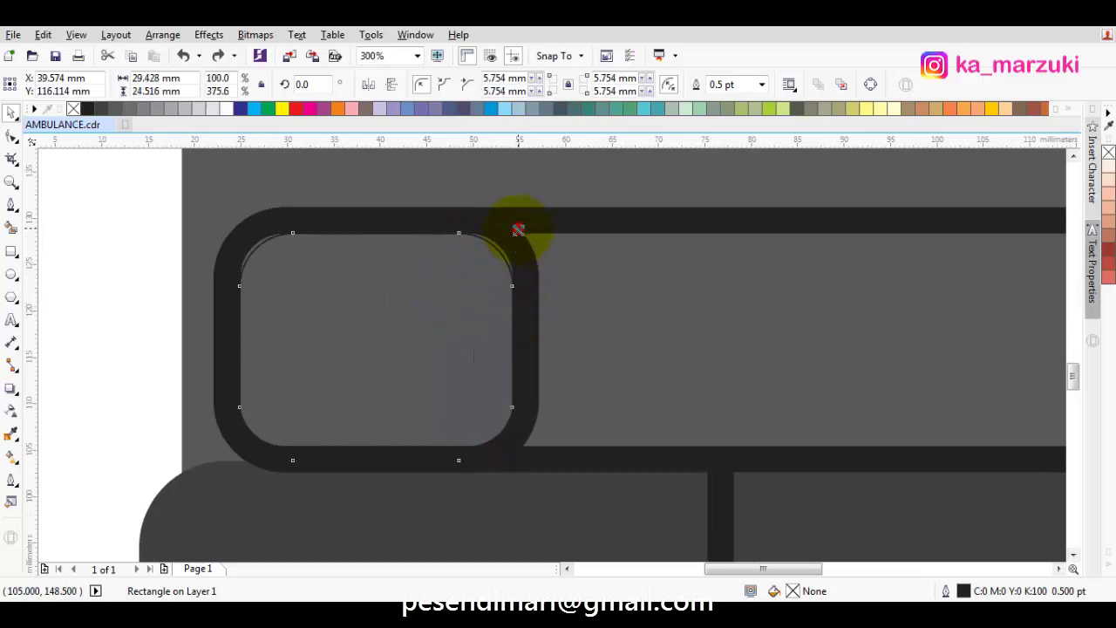
drag(518, 229, 489, 270)
key(ctrl+z)
drag(517, 229, 492, 266)
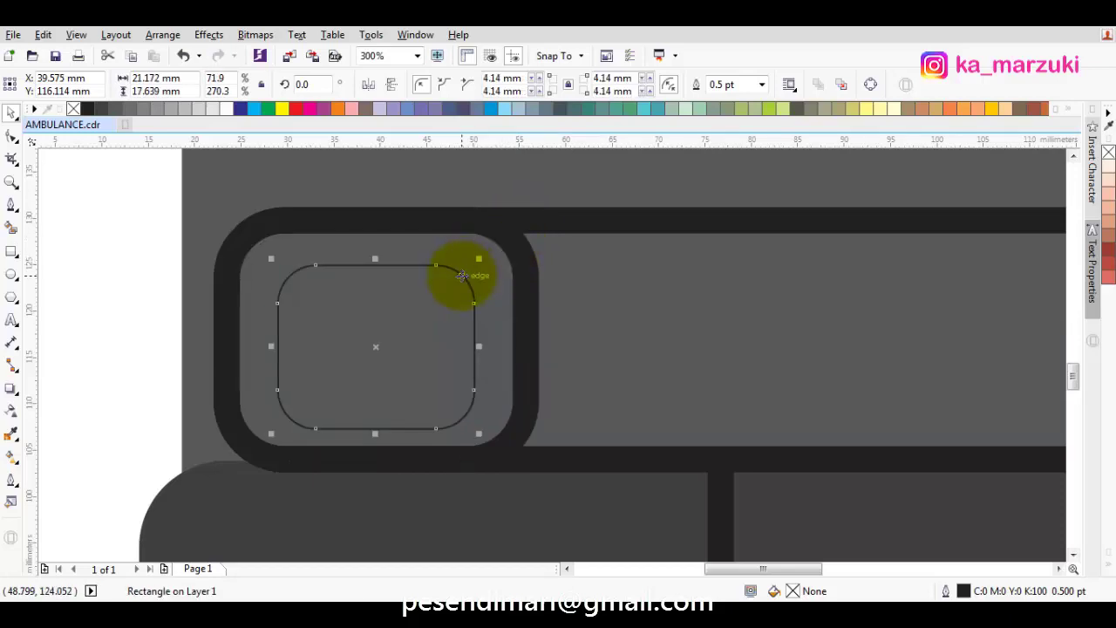
Fill the rounded headlamp rectangle with 60% black.
scroll(449, 287, down, 2)
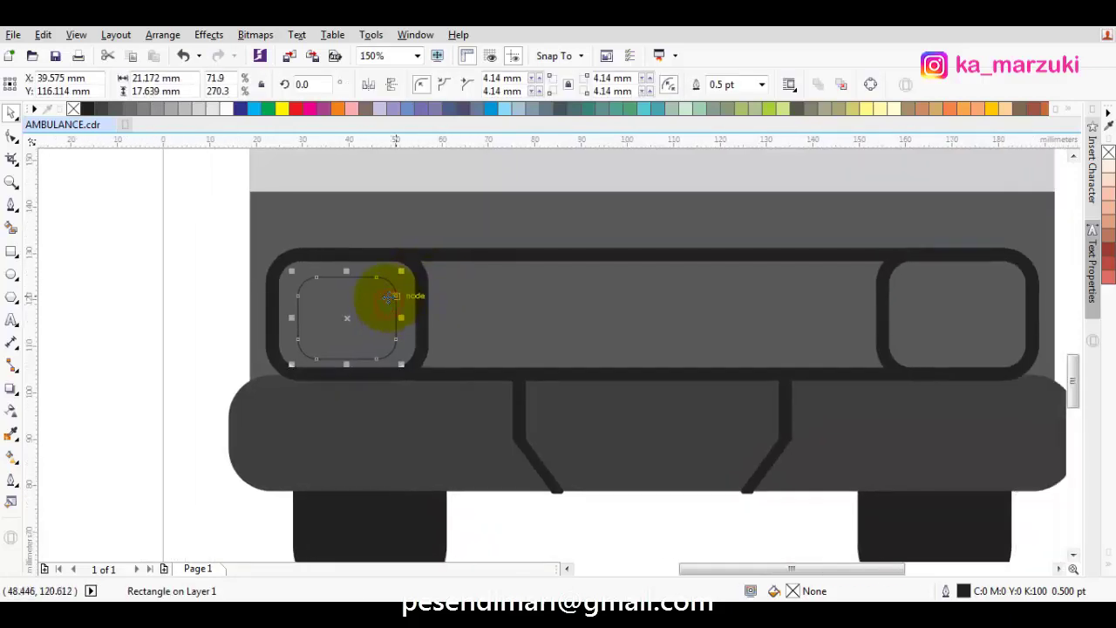
drag(397, 301, 350, 297)
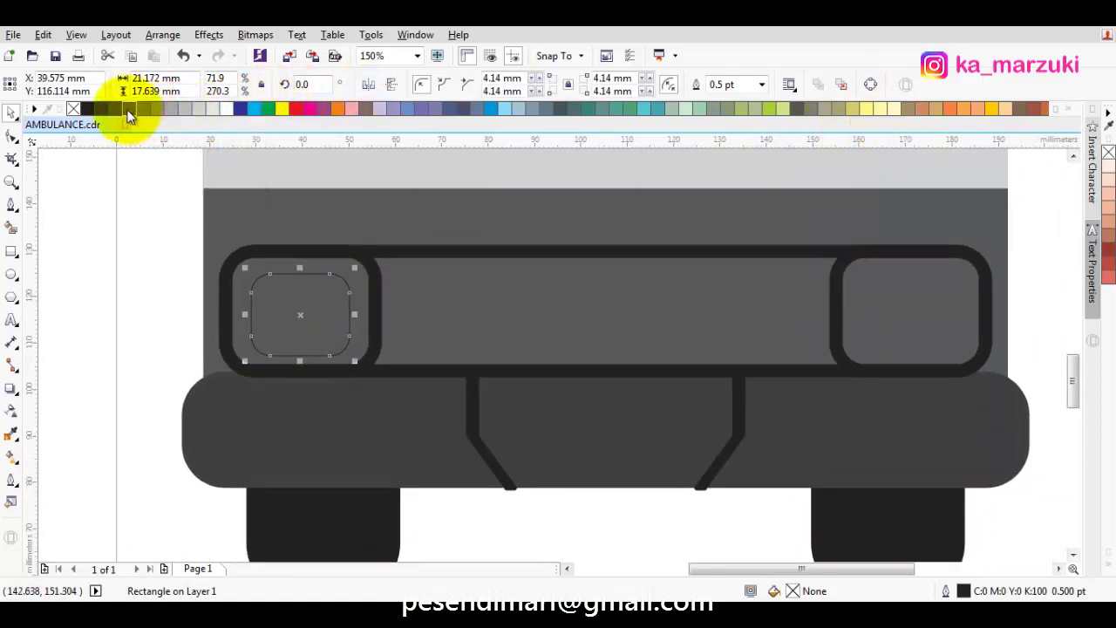
click(141, 110)
click(141, 110)
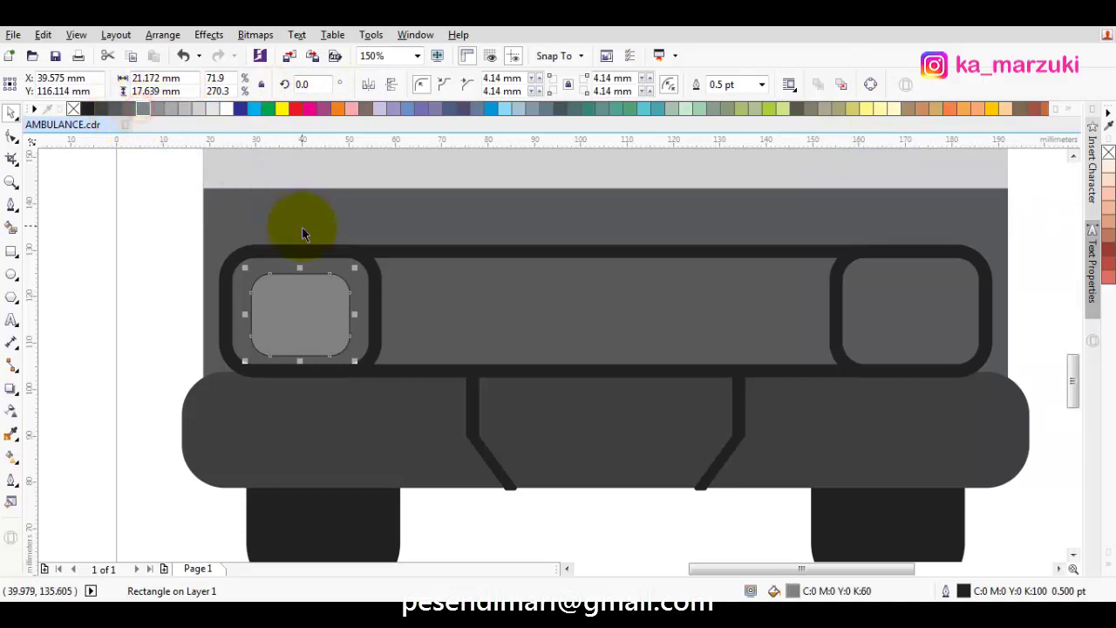
Make a smaller concentric copy of the headlamp rectangle, about 19.5 by 16.2 mm, and fill it with 30% black.
scroll(305, 229, up, 2)
drag(482, 268, 488, 278)
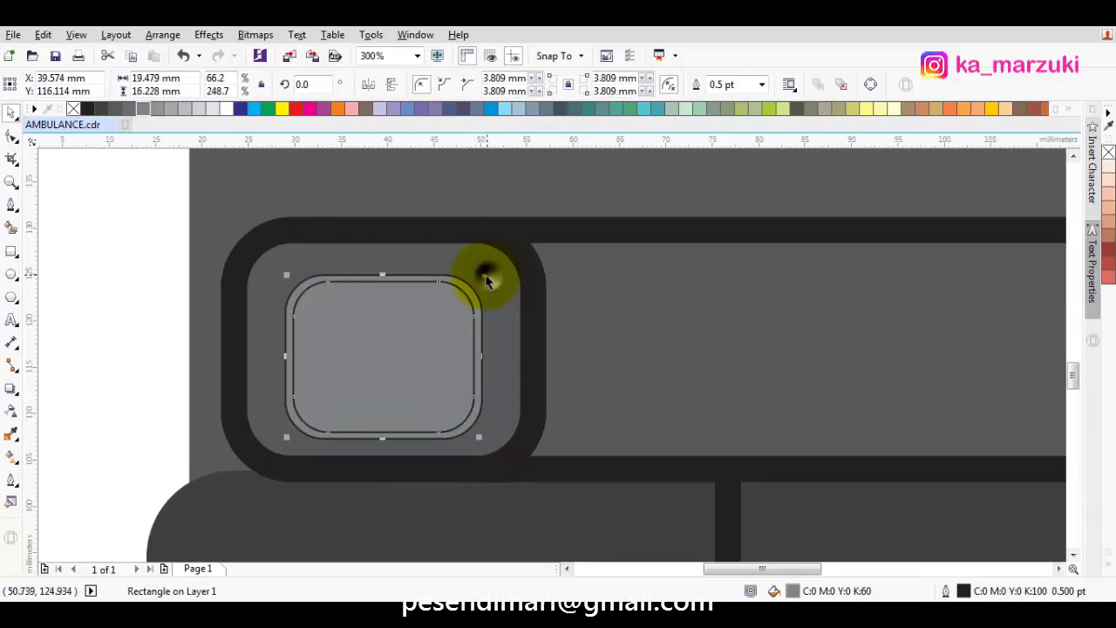
click(178, 108)
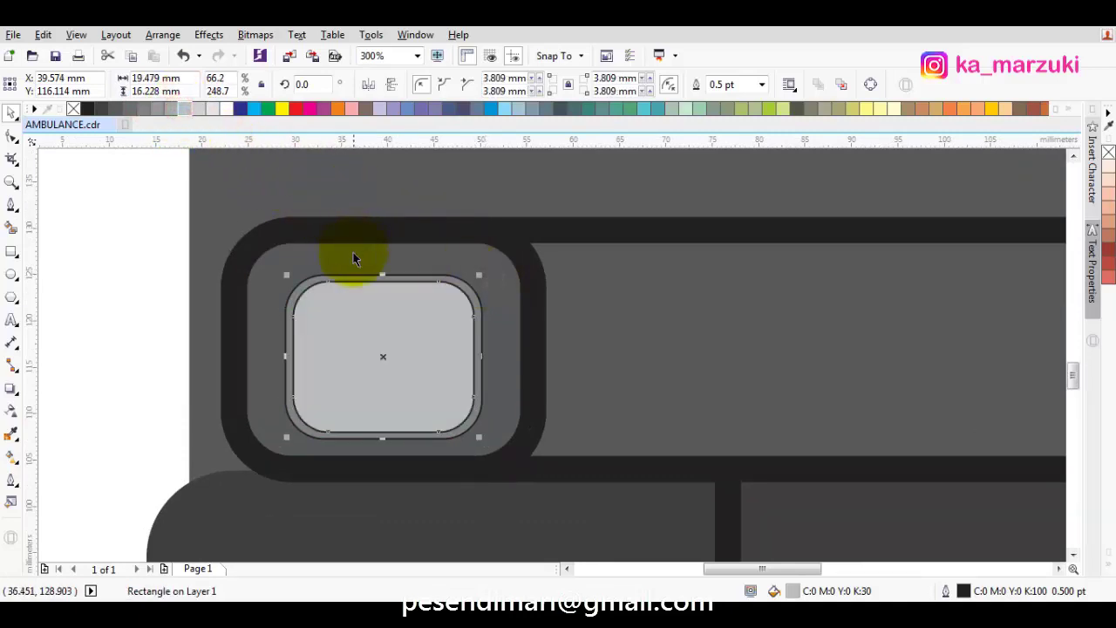
Add a third concentric copy about 16.8 by 14 mm filled with 10% black, and remove the outlines of all three headlamp rectangles.
key(h)
mouse_move(485, 296)
mouse_down()
mouse_move(502, 294)
mouse_move(484, 292)
mouse_move(476, 313)
mouse_move(471, 296)
mouse_move(485, 284)
mouse_up()
click(230, 108)
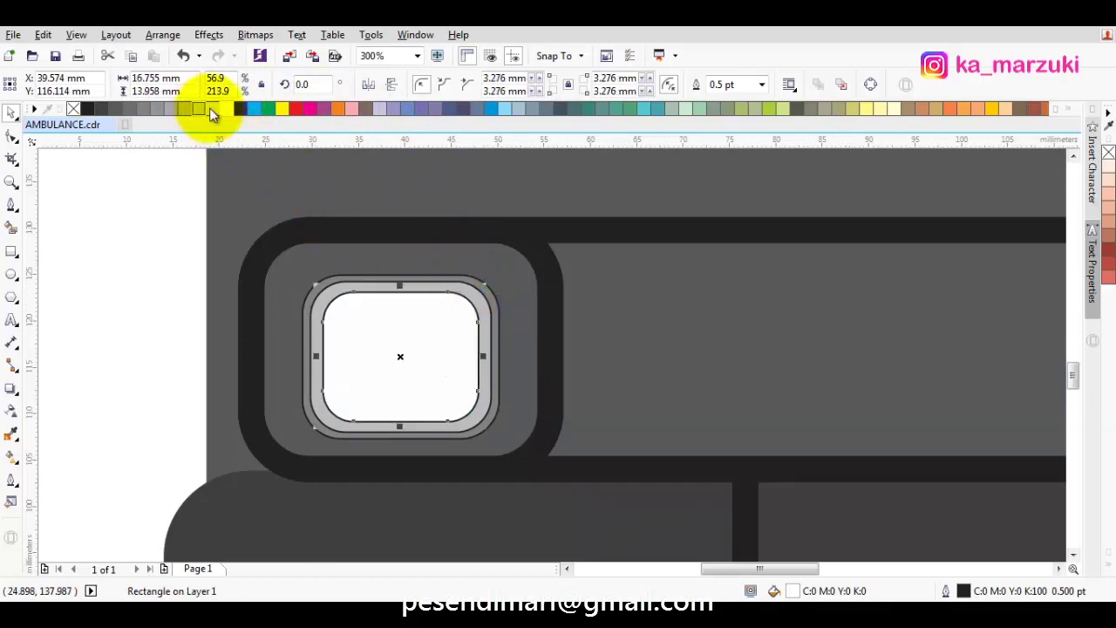
click(209, 107)
key(Escape)
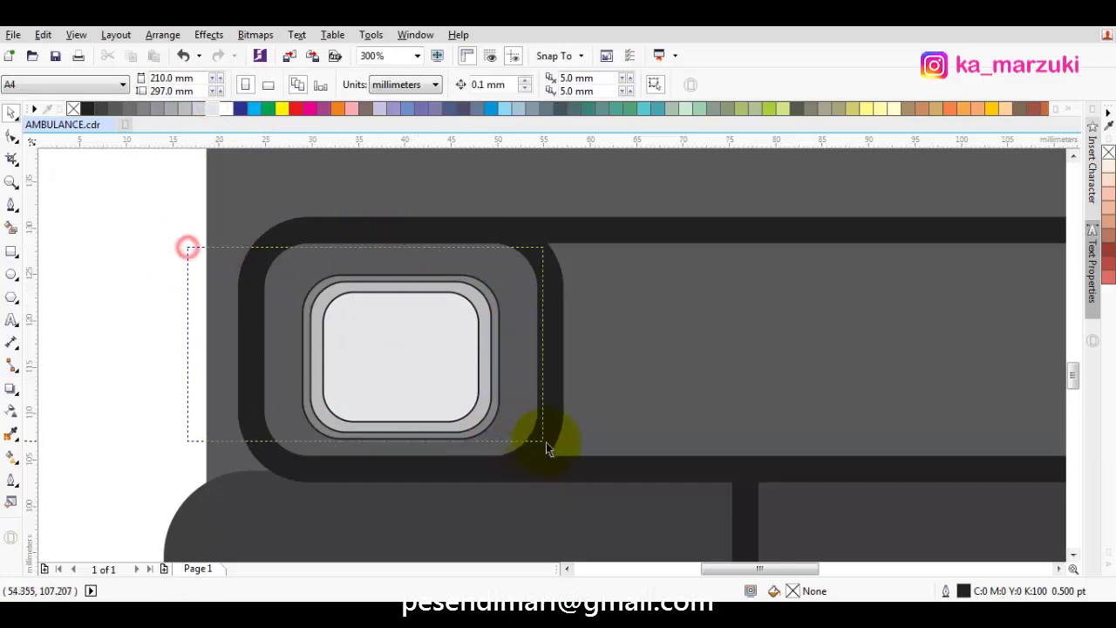
drag(546, 442, 546, 442)
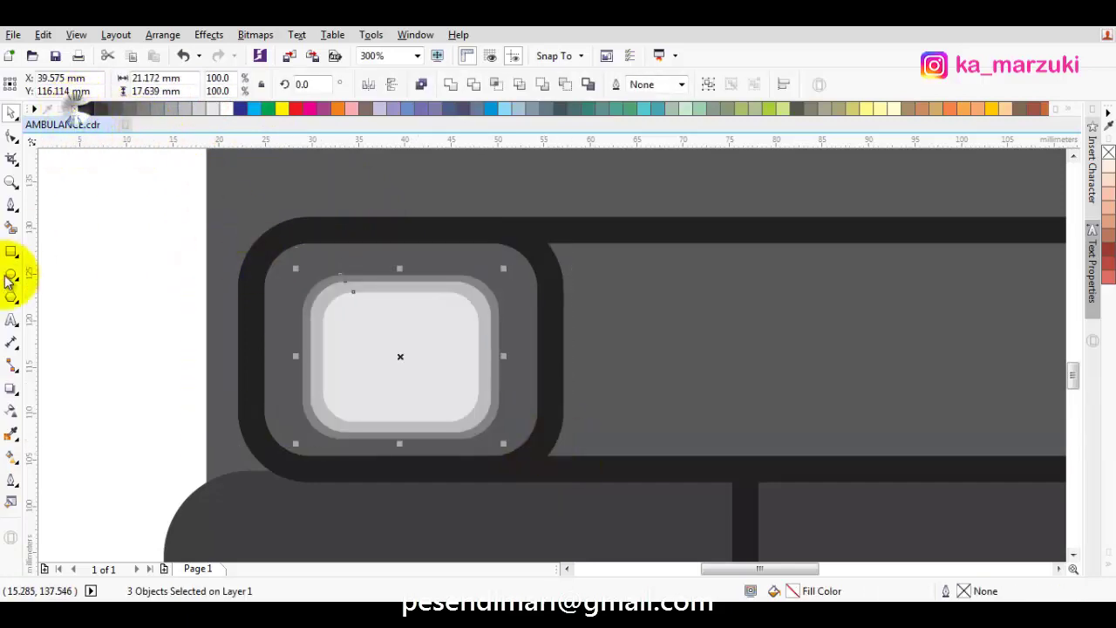
Draw an upright white bar about 1.7 by 5.6 mm on the headlamp lens, with corners rounded to 0.84 mm and no outline.
click(11, 275)
scroll(154, 299, down, 4)
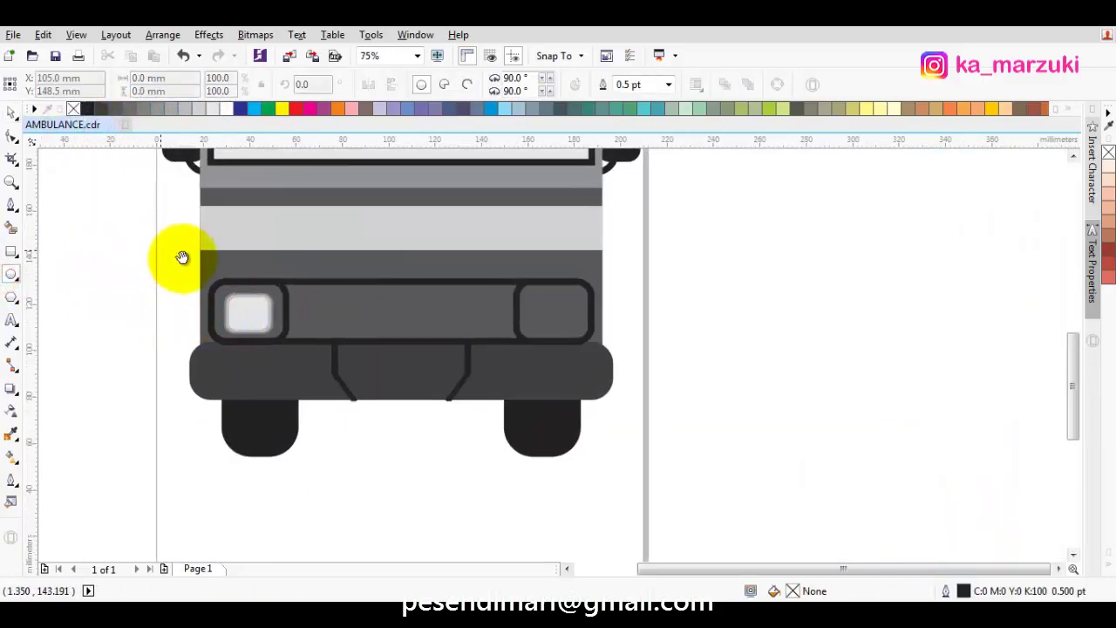
scroll(249, 336, up, 2)
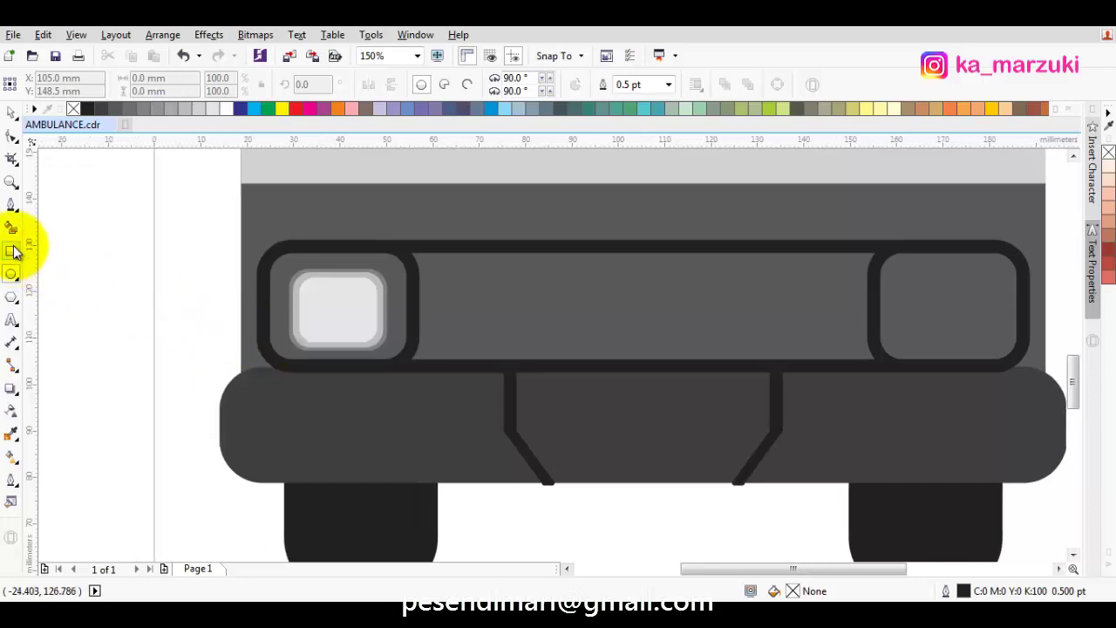
click(12, 251)
scroll(219, 281, up, 2)
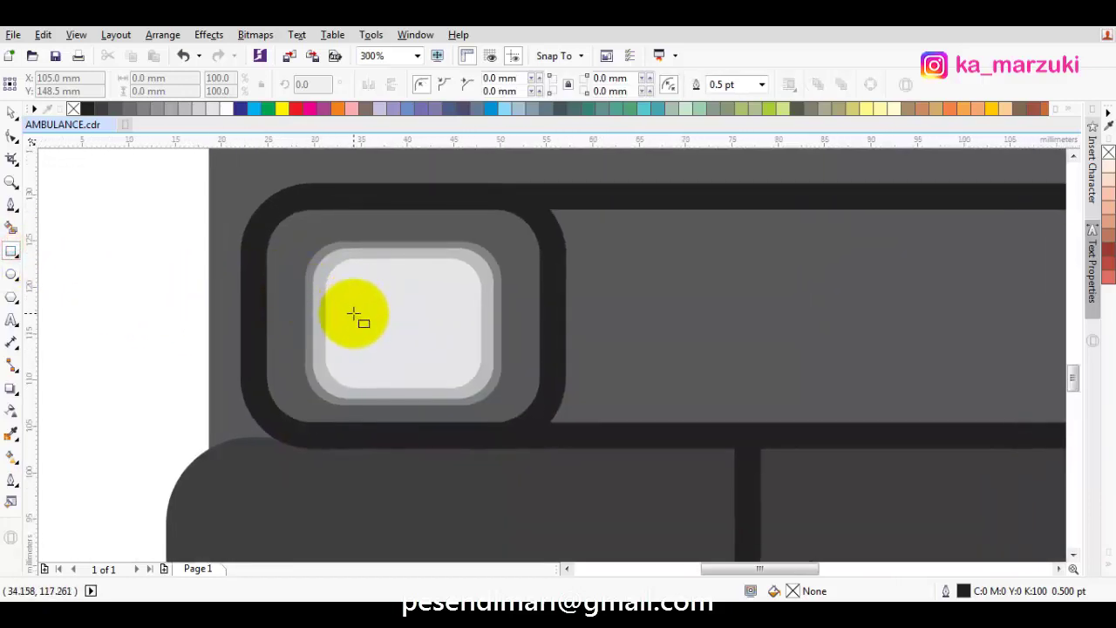
drag(353, 314, 368, 366)
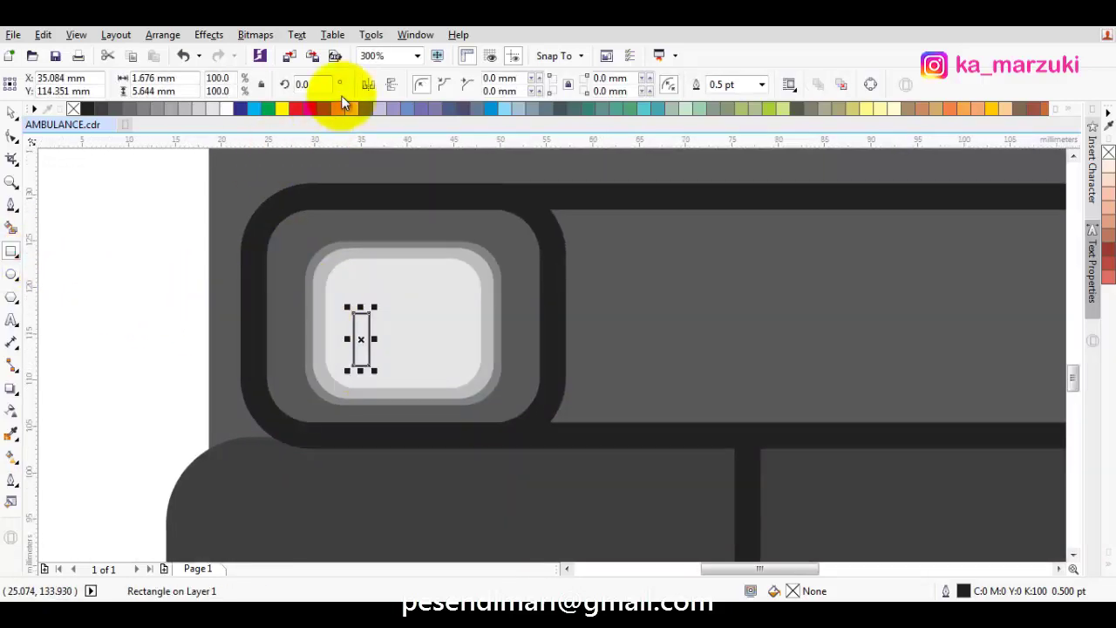
click(13, 135)
drag(354, 313, 378, 330)
click(225, 111)
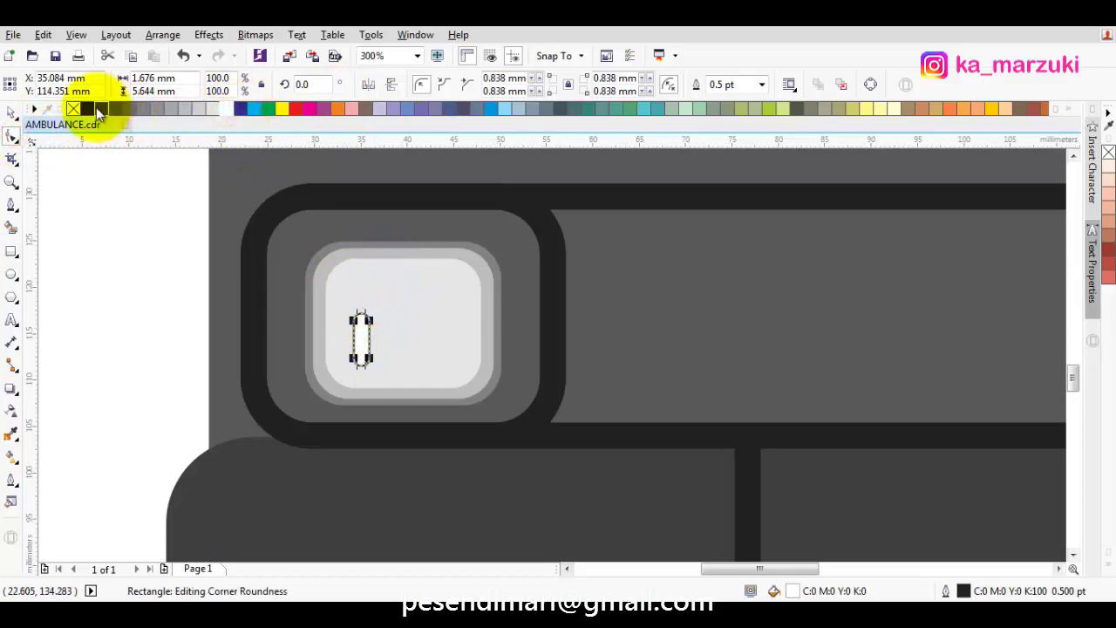
click(203, 231)
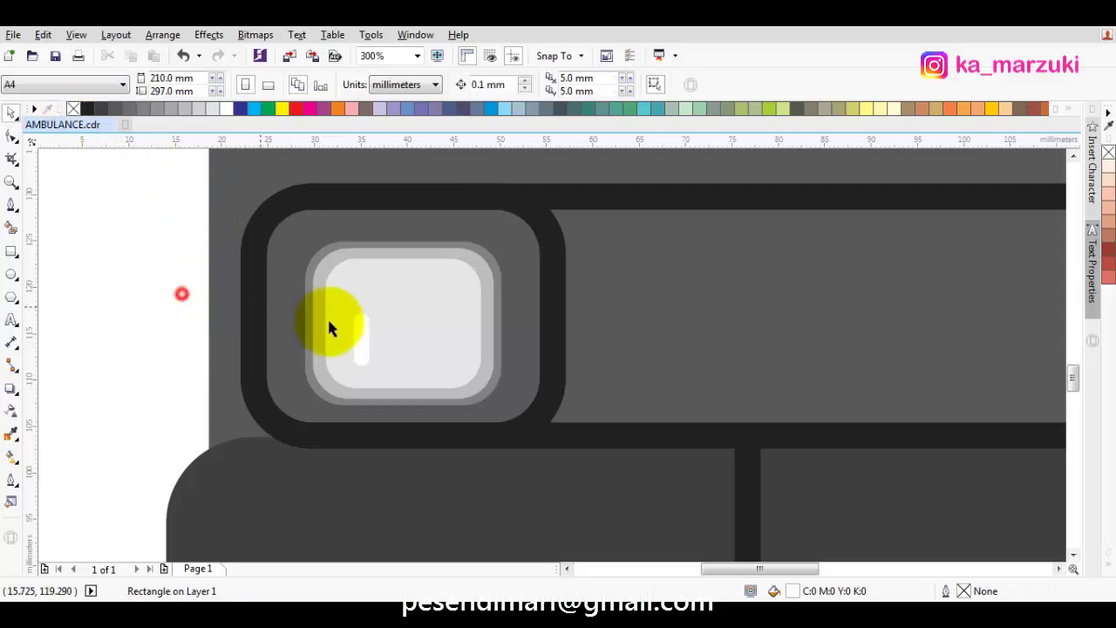
Move the white bar up towards the middle of the headlamp lens and set its rotation to 45°.
drag(361, 334, 434, 301)
double_click(312, 84)
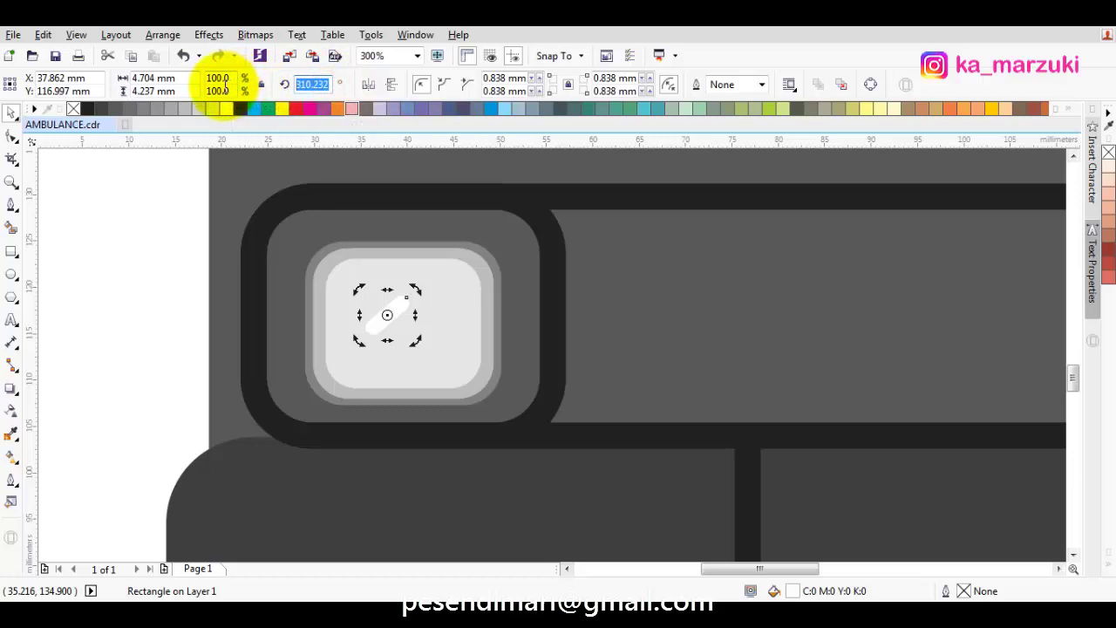
text(45)
key(Return)
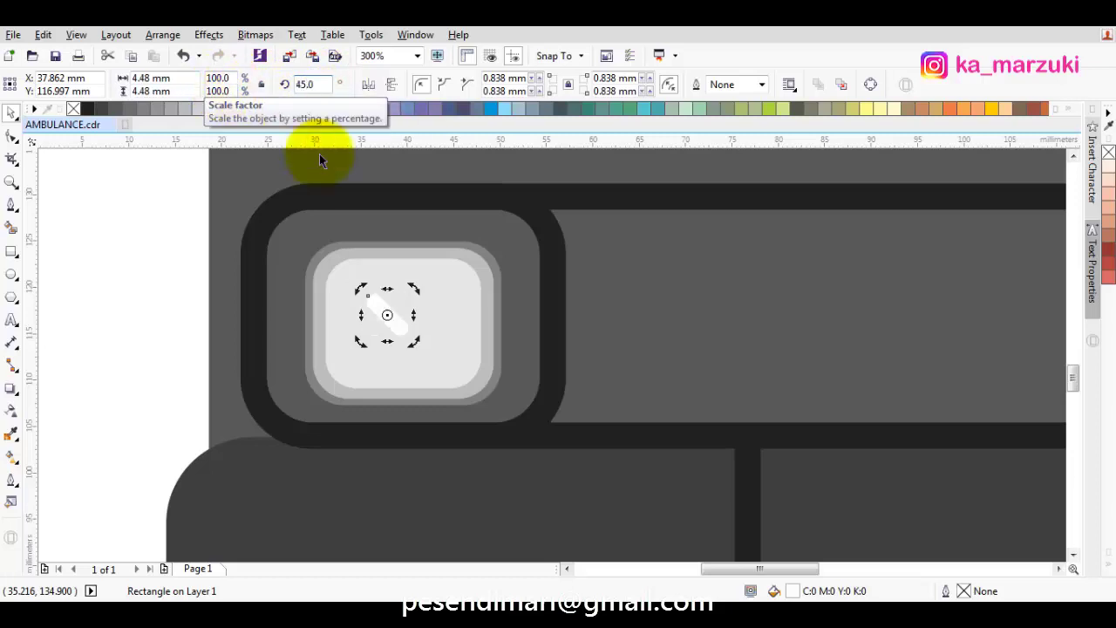
Flip the white bar to a 135° rotation, place a copy about 4.3 mm to its right, and group both bars.
drag(412, 314, 473, 312)
right_click(373, 319)
scroll(385, 317, up, 1)
key(ctrl+z)
shift+click(398, 303)
right_click(404, 302)
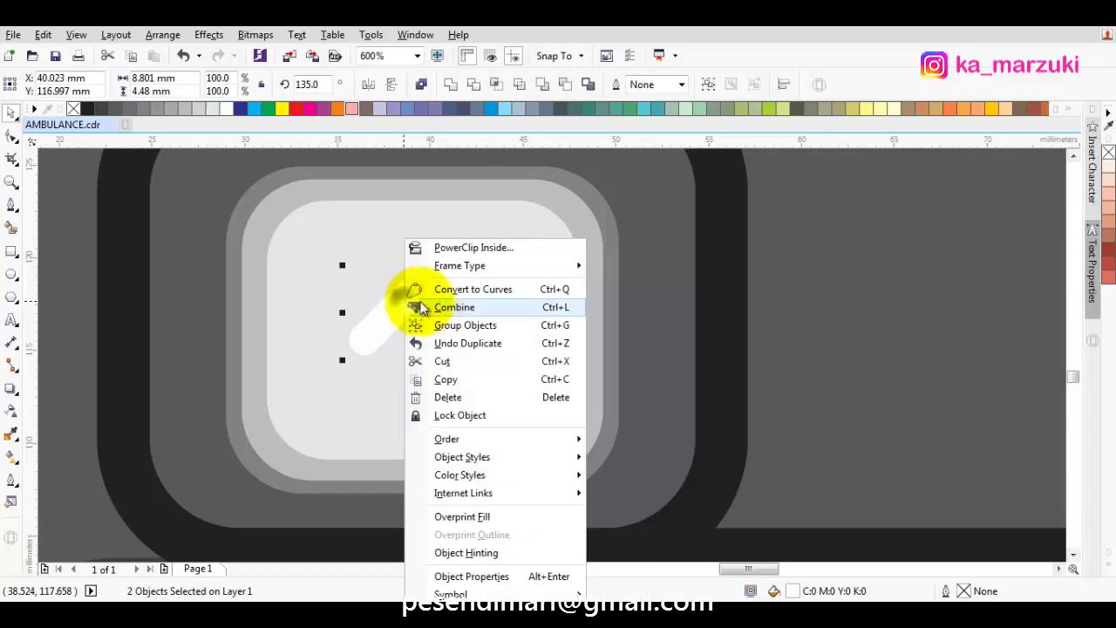
click(464, 323)
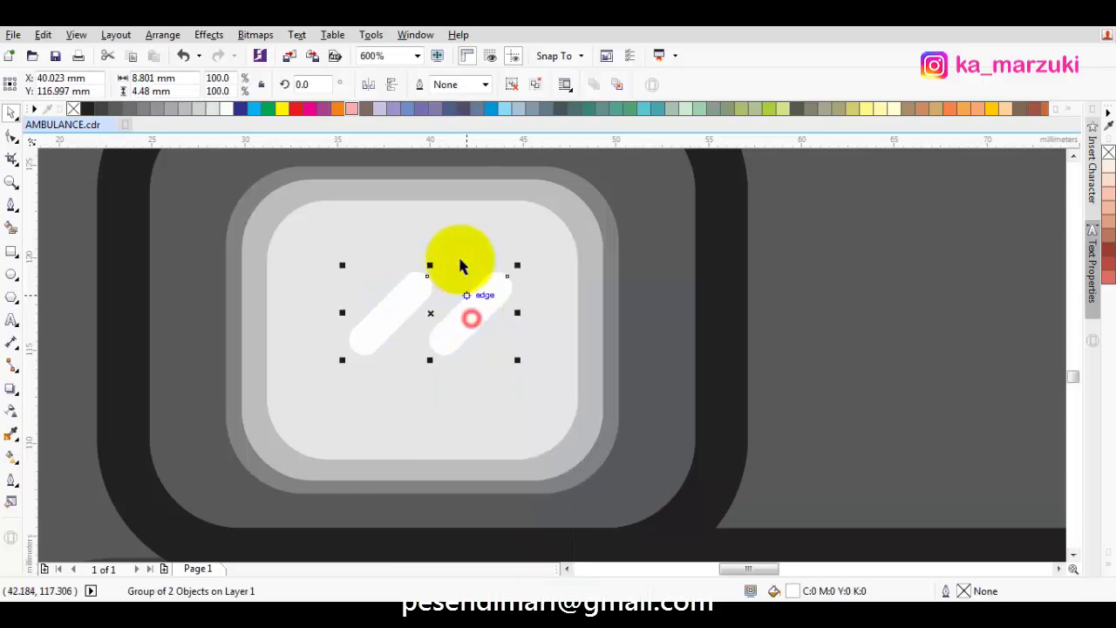
Centre the grouped white bars horizontally and vertically on the innermost headlamp rectangle.
shift+click(456, 232)
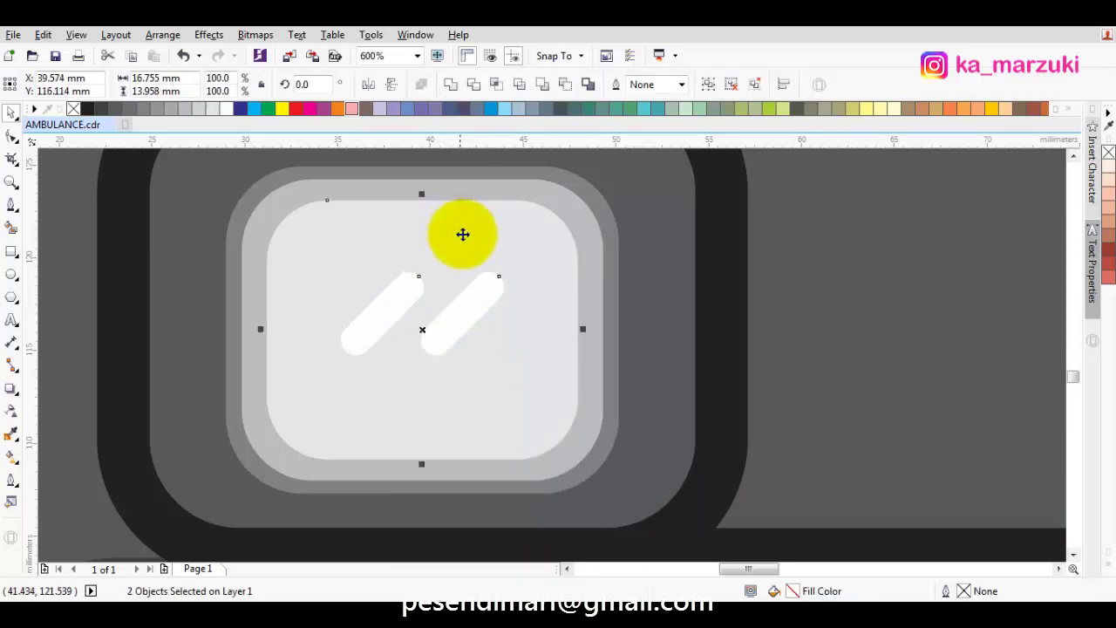
scroll(479, 290, down, 1)
key(Escape)
Copy the innermost headlamp rectangle squeezed against its left edge, and reduce the copy to about 2.9 by 7.9 mm with 0.685 mm corners.
scroll(498, 306, right, 1)
scroll(485, 312, down, 4)
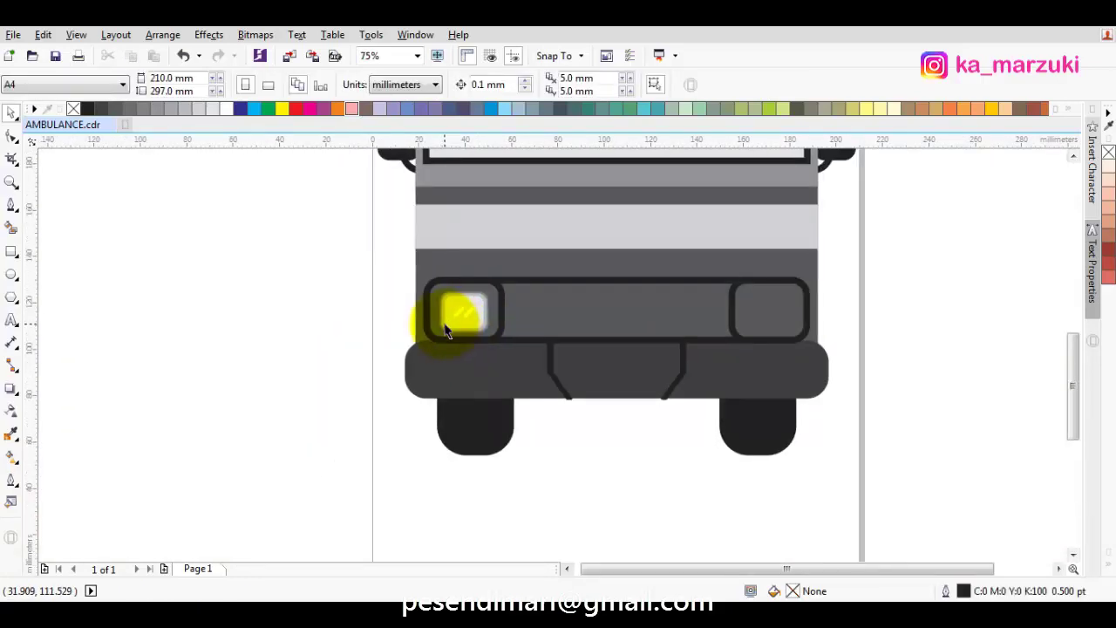
scroll(444, 319, up, 4)
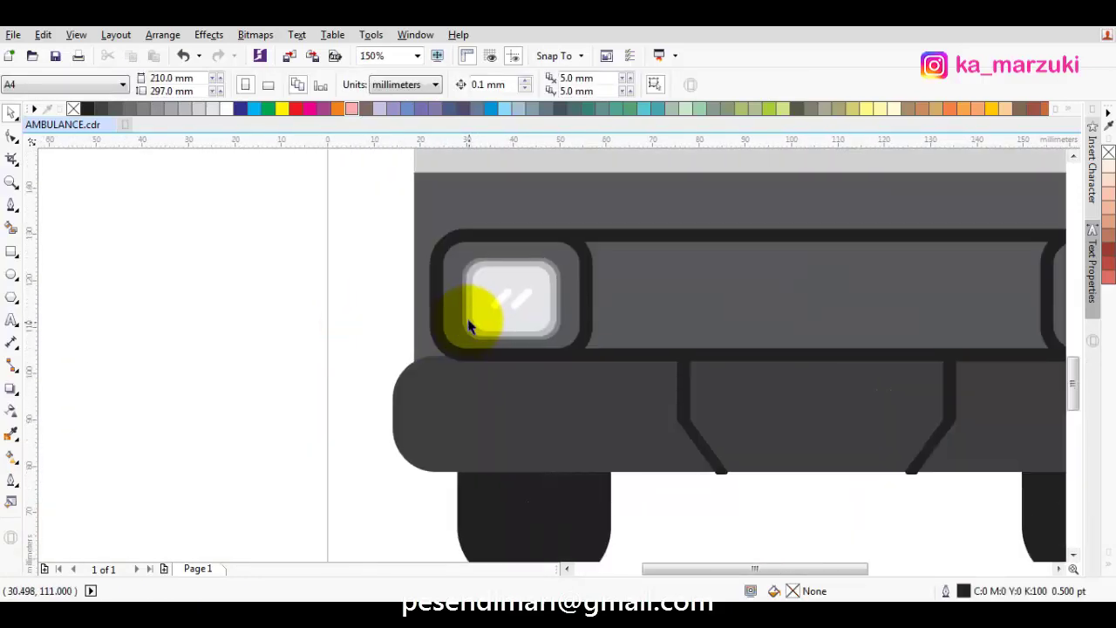
click(600, 308)
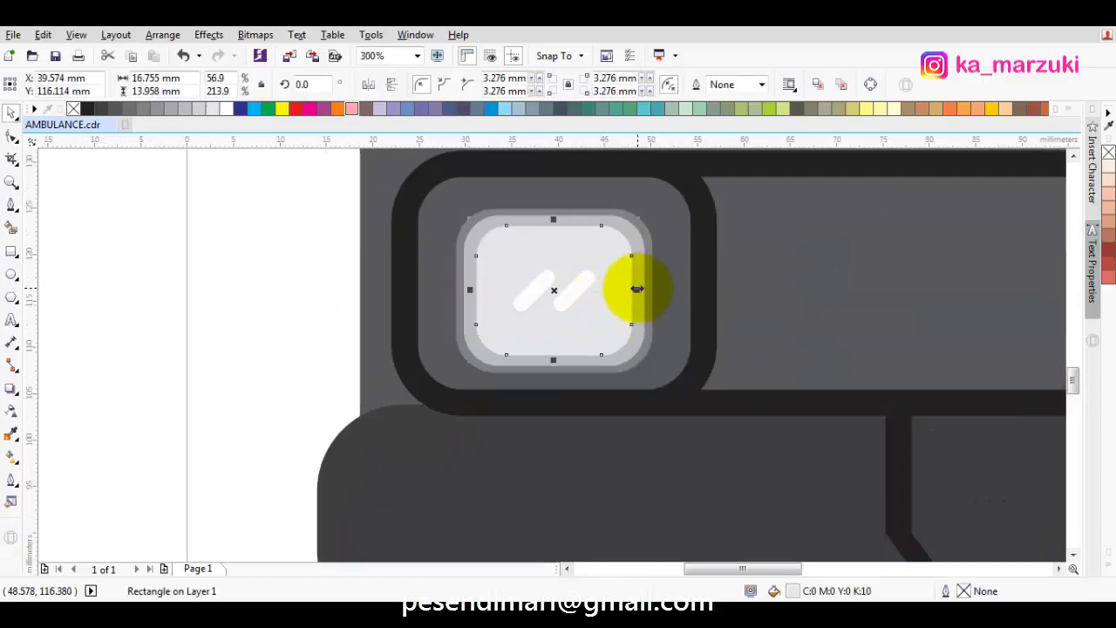
drag(635, 290, 509, 293)
click(491, 225)
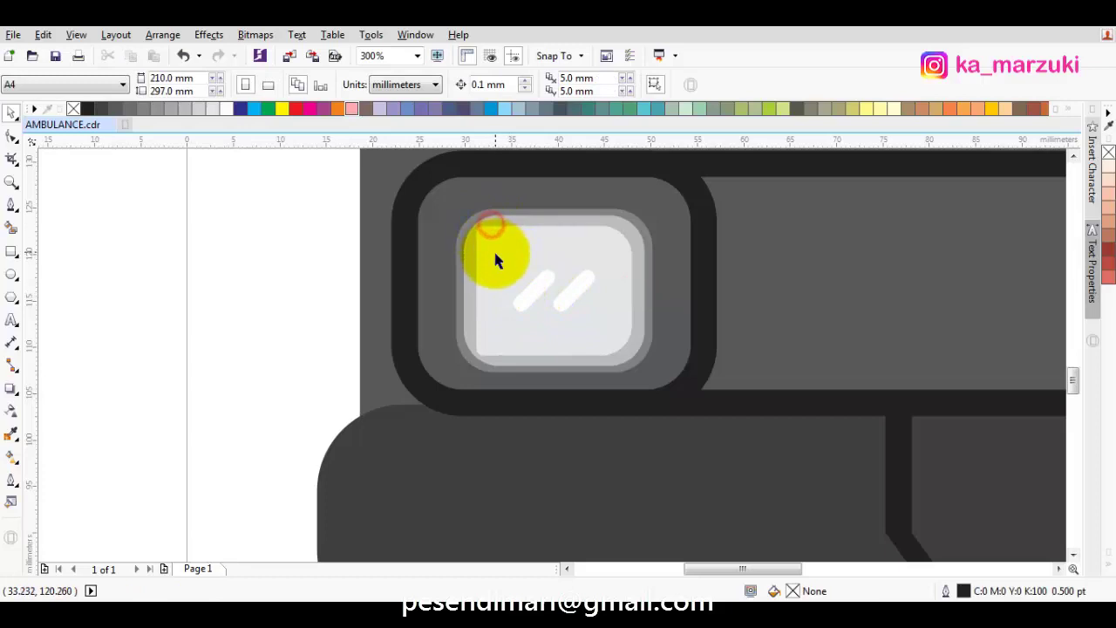
click(494, 260)
mouse_move(489, 229)
mouse_down()
mouse_move(489, 259)
mouse_move(488, 247)
mouse_up()
Fill the narrow rectangle with orange (M60 Y100) and move it onto the body's left edge beside the headlamp frame.
click(954, 113)
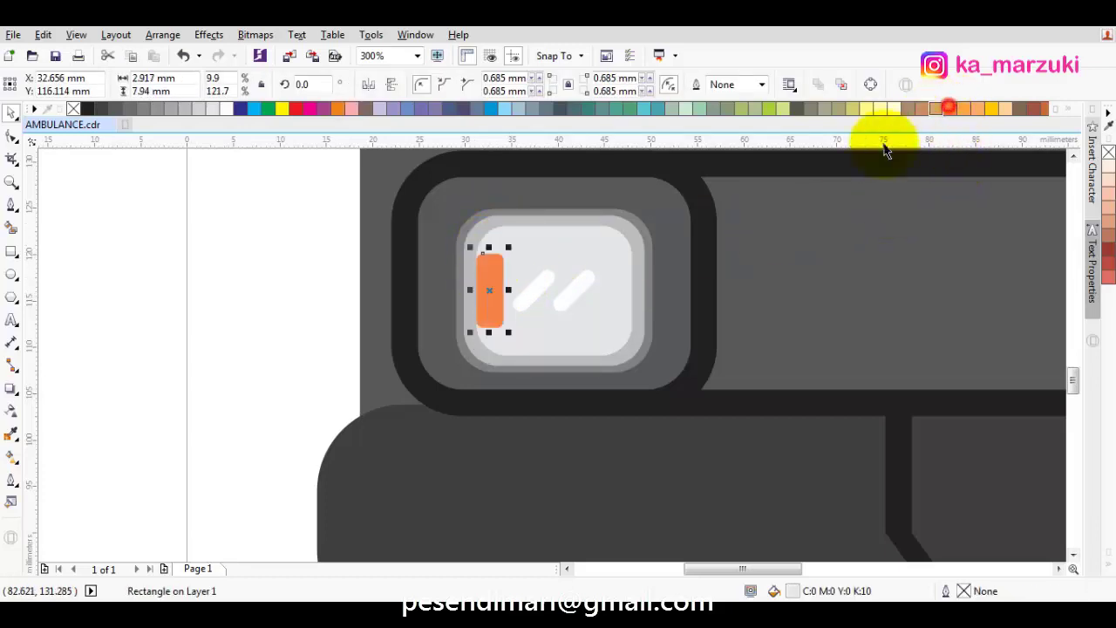
click(352, 108)
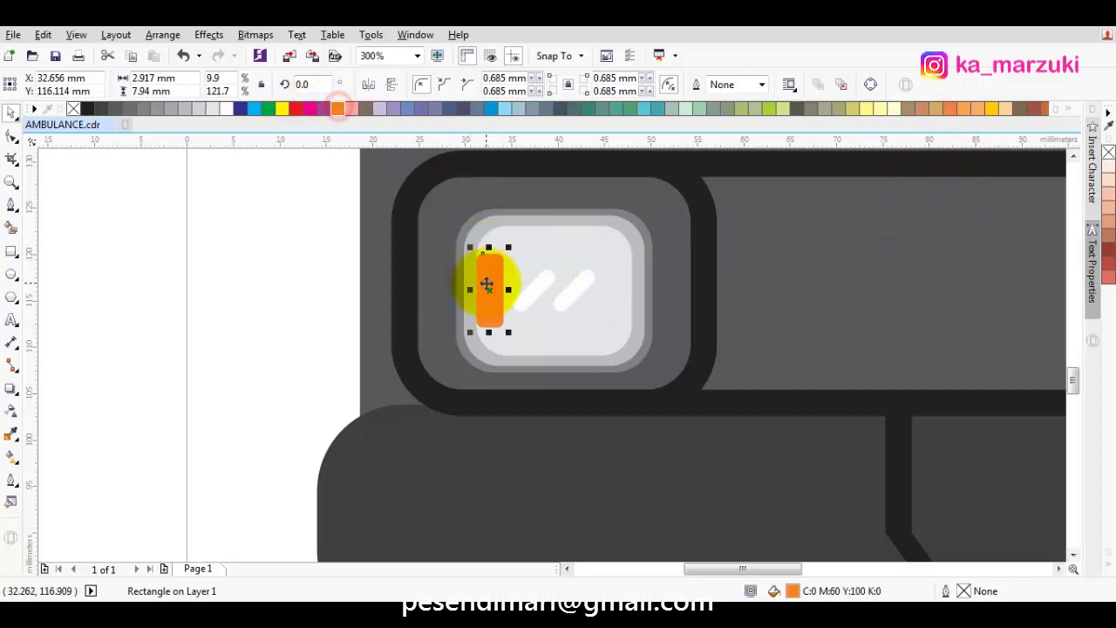
drag(473, 283, 358, 289)
click(296, 289)
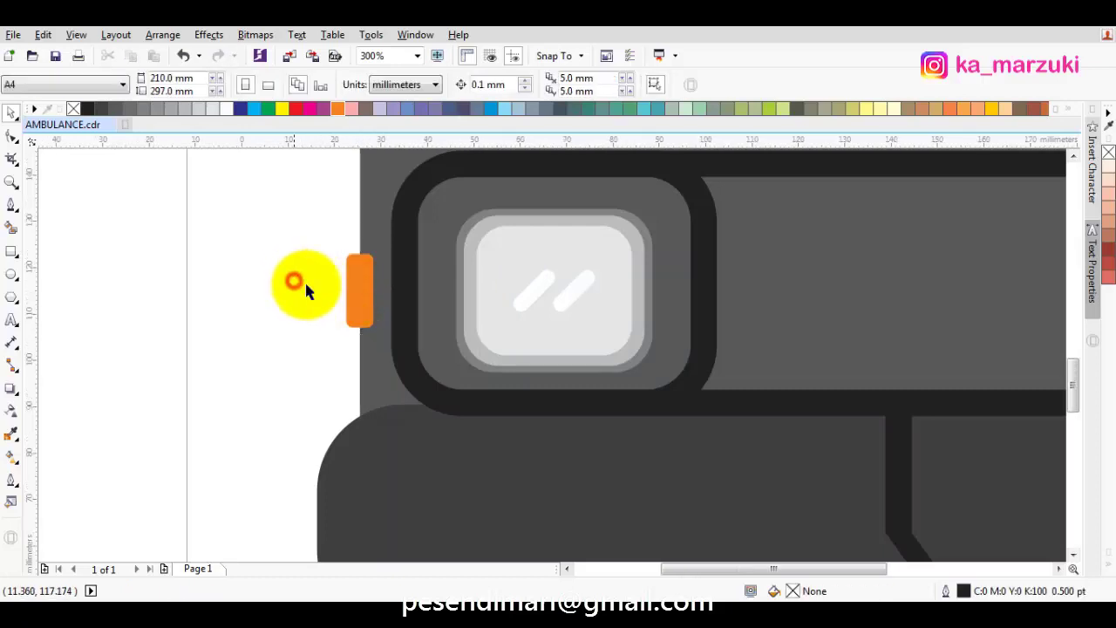
Copy the innermost headlamp rectangle down onto the bumper, flattened to about 16.8 by 4 mm with 0.937 mm corners.
scroll(349, 290, down, 2)
click(461, 297)
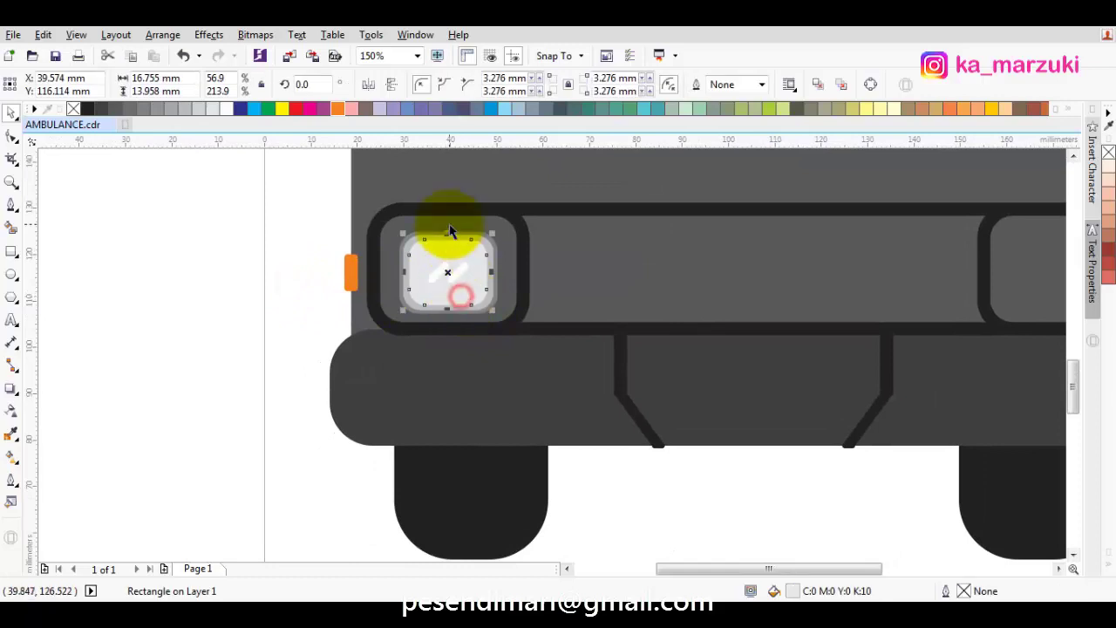
scroll(448, 234, up, 2)
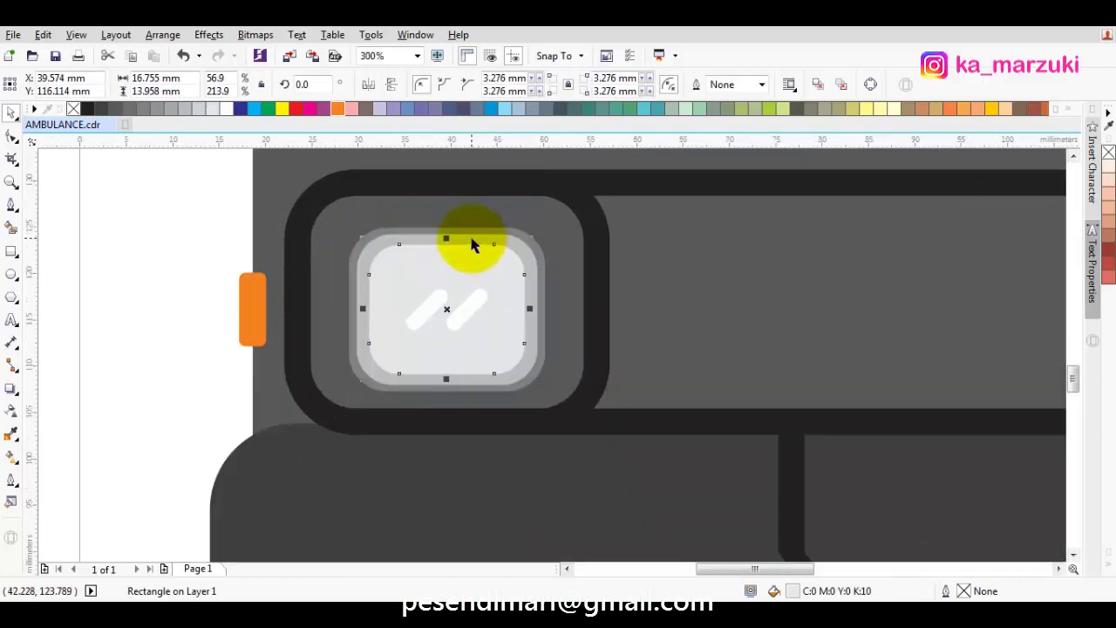
click(471, 236)
drag(447, 233, 444, 282)
key(ctrl+z)
click(481, 260)
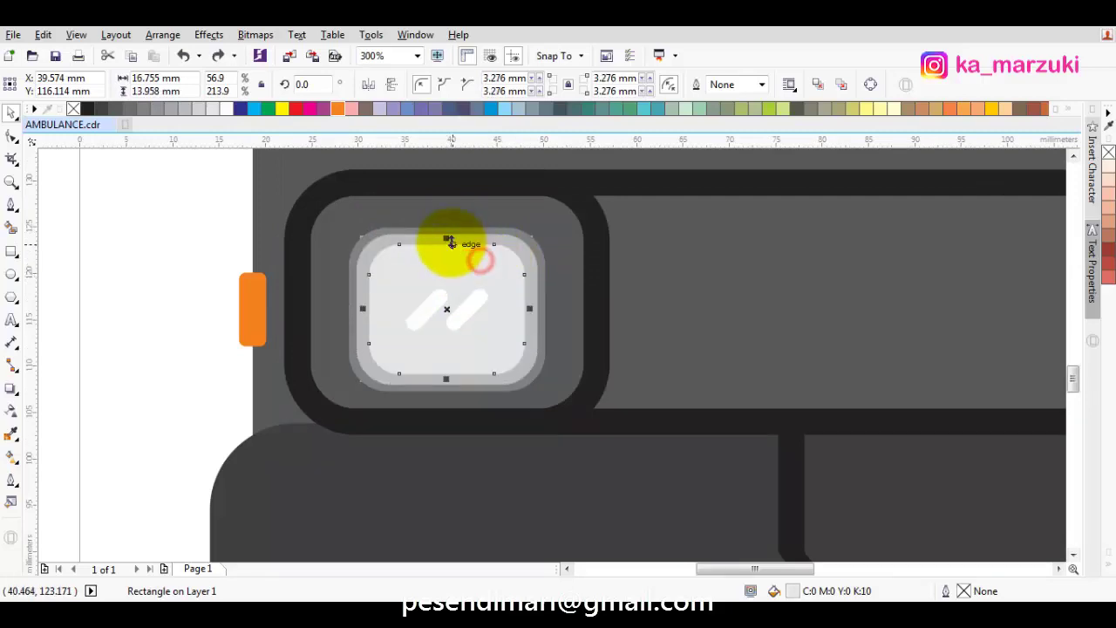
drag(448, 243, 473, 498)
scroll(474, 498, down, 1)
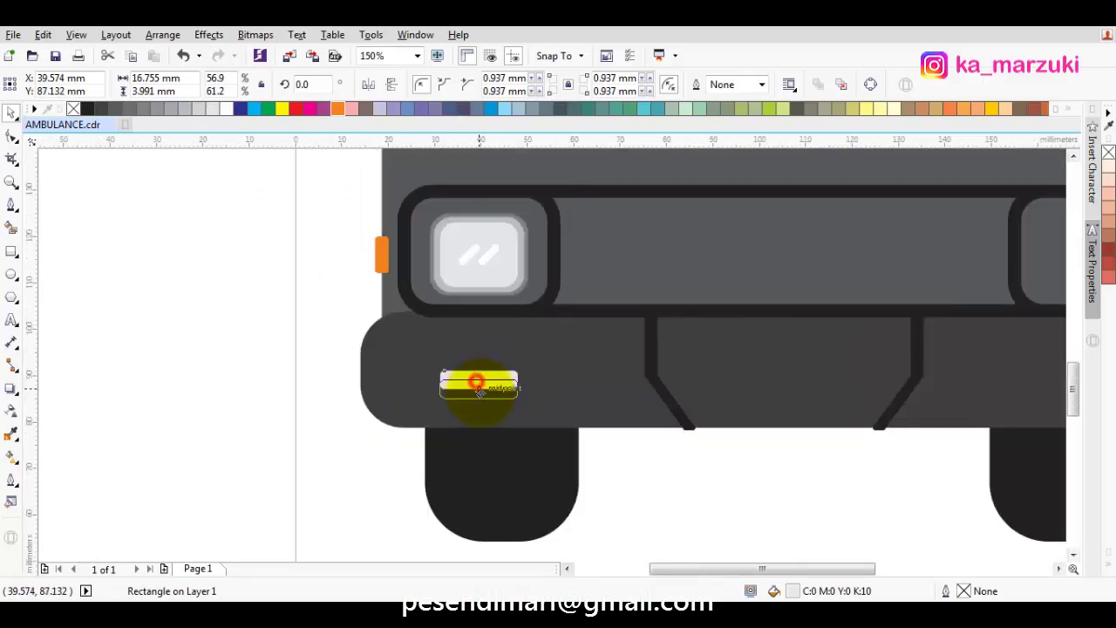
Fill the flattened bumper rectangle with orange (M60 Y100) and move it up to about the bumper's mid-height.
click(337, 109)
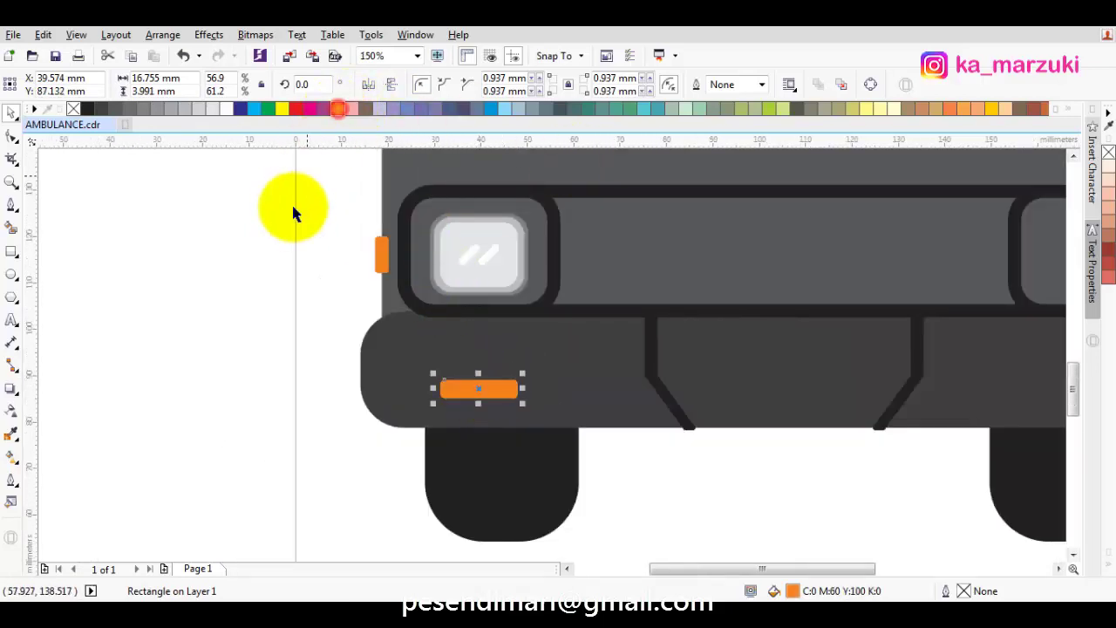
click(289, 215)
scroll(440, 288, up, 1)
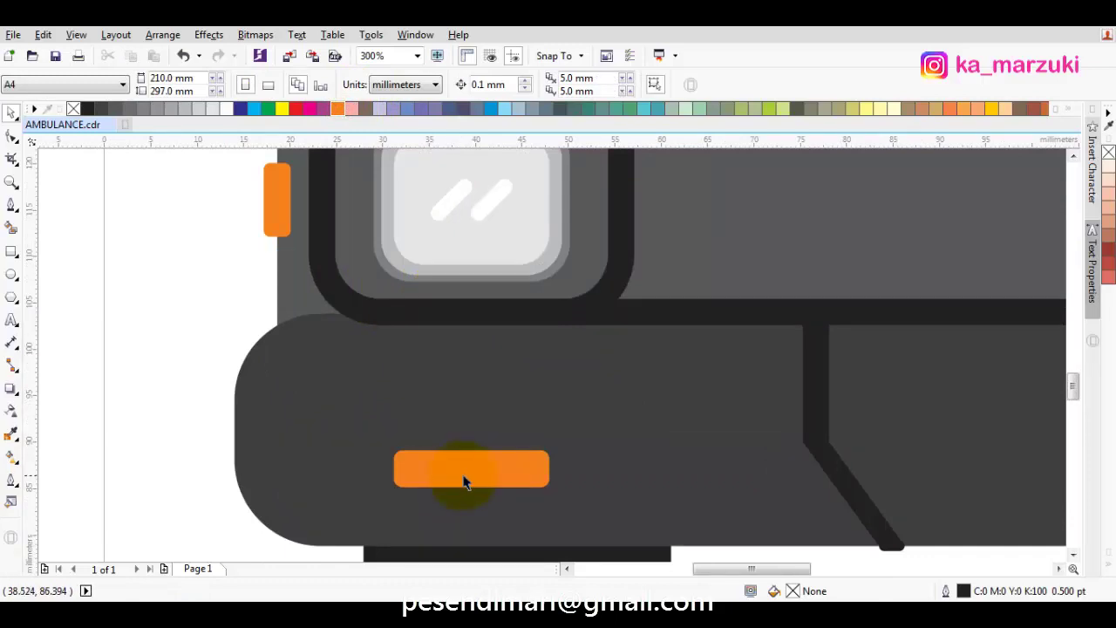
drag(465, 483, 462, 437)
Try to align the orange bumper light with the bumper, and undo the alignment.
shift+click(347, 411)
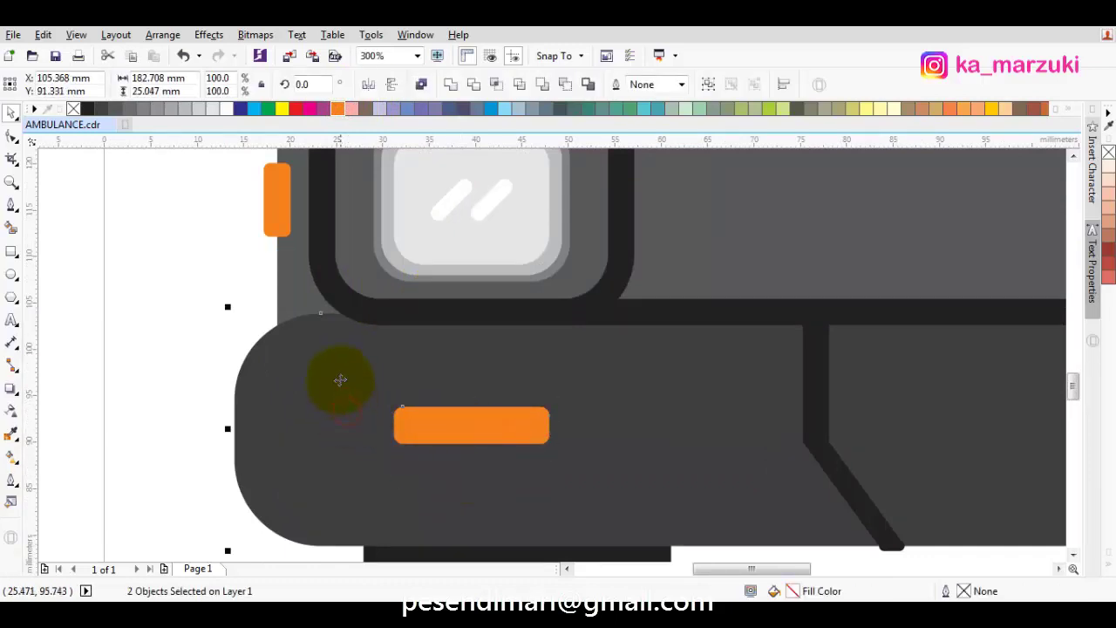
key(r)
key(ctrl+z)
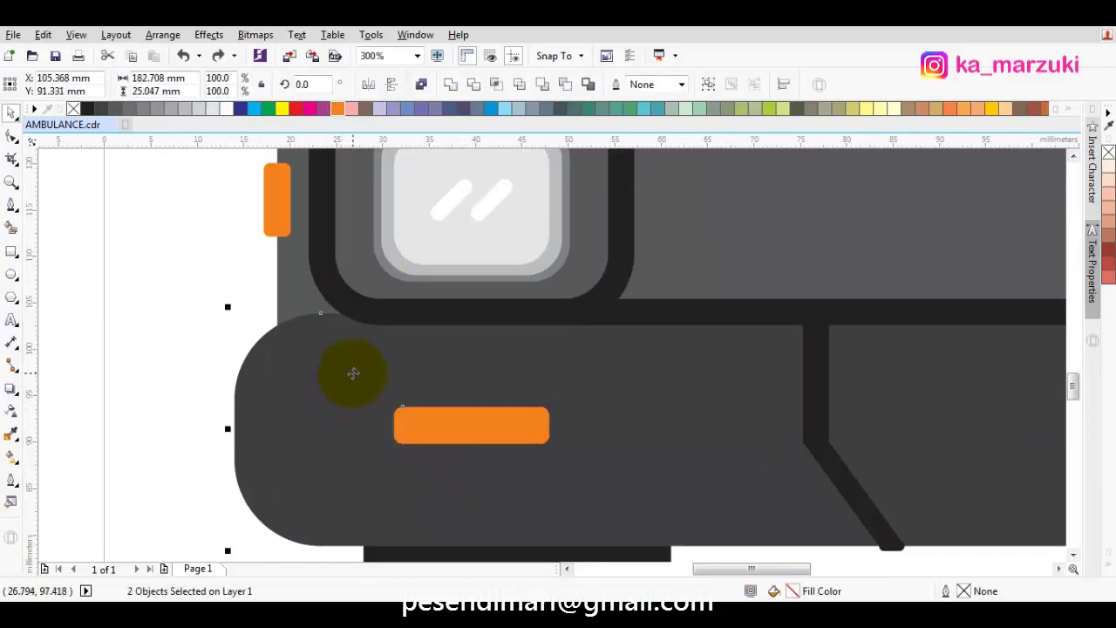
click(142, 357)
scroll(299, 317, down, 3)
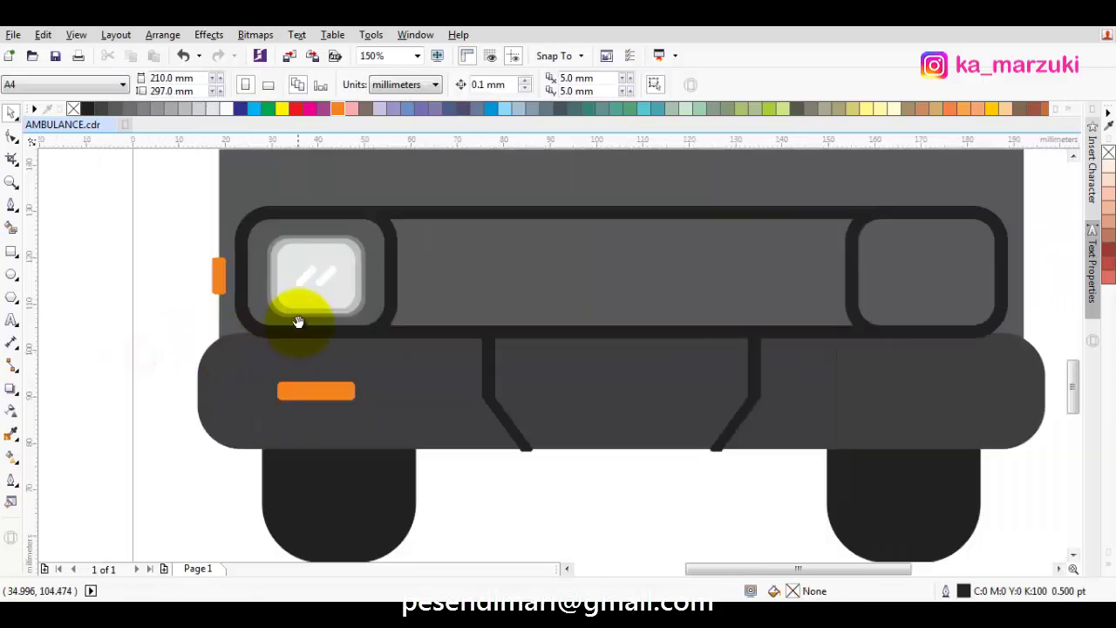
drag(310, 299, 276, 312)
scroll(294, 317, right, 2)
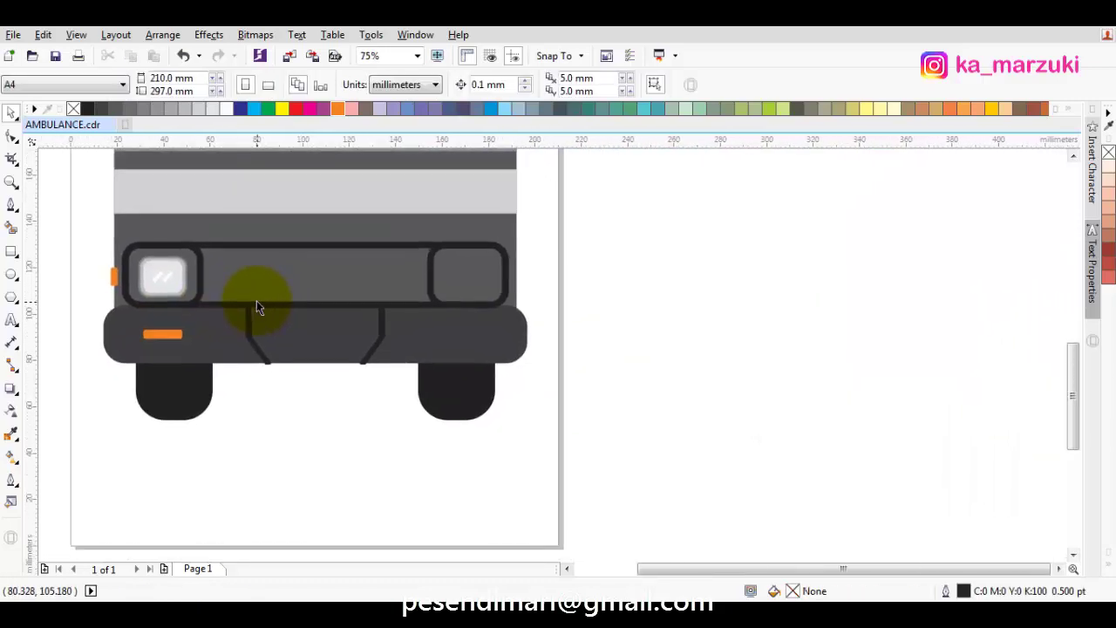
scroll(349, 279, left, 3)
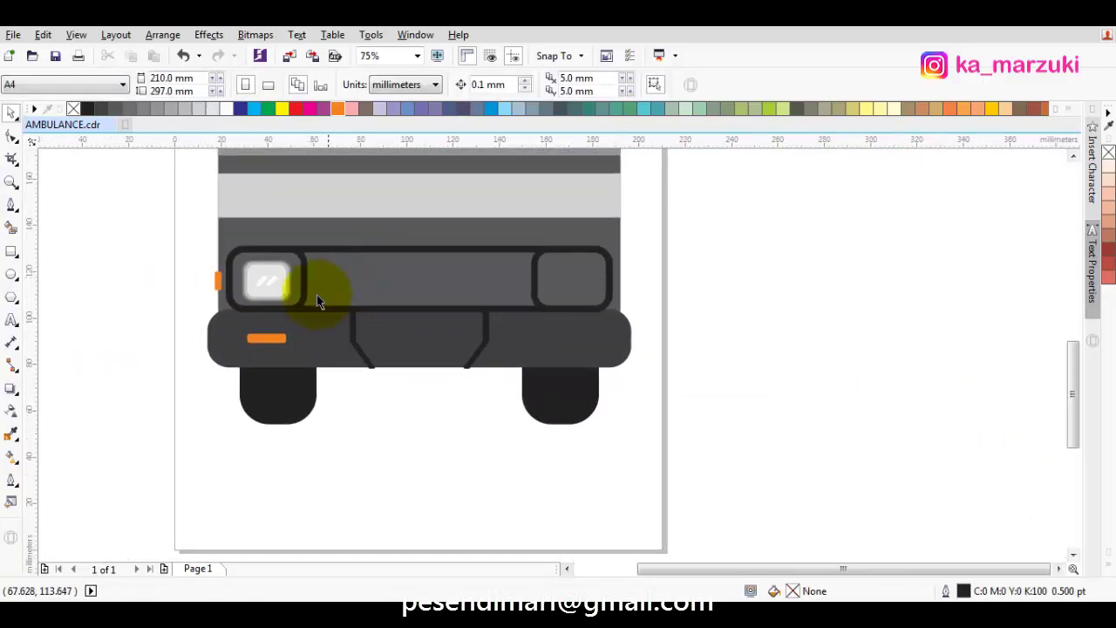
scroll(293, 305, right, 1)
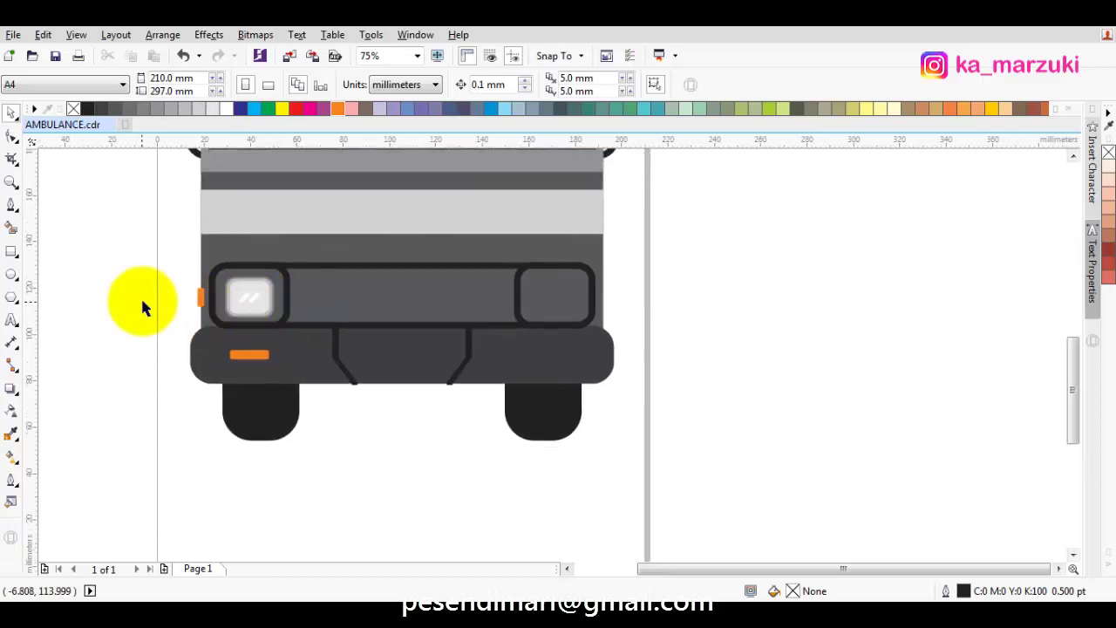
click(102, 286)
scroll(234, 301, up, 3)
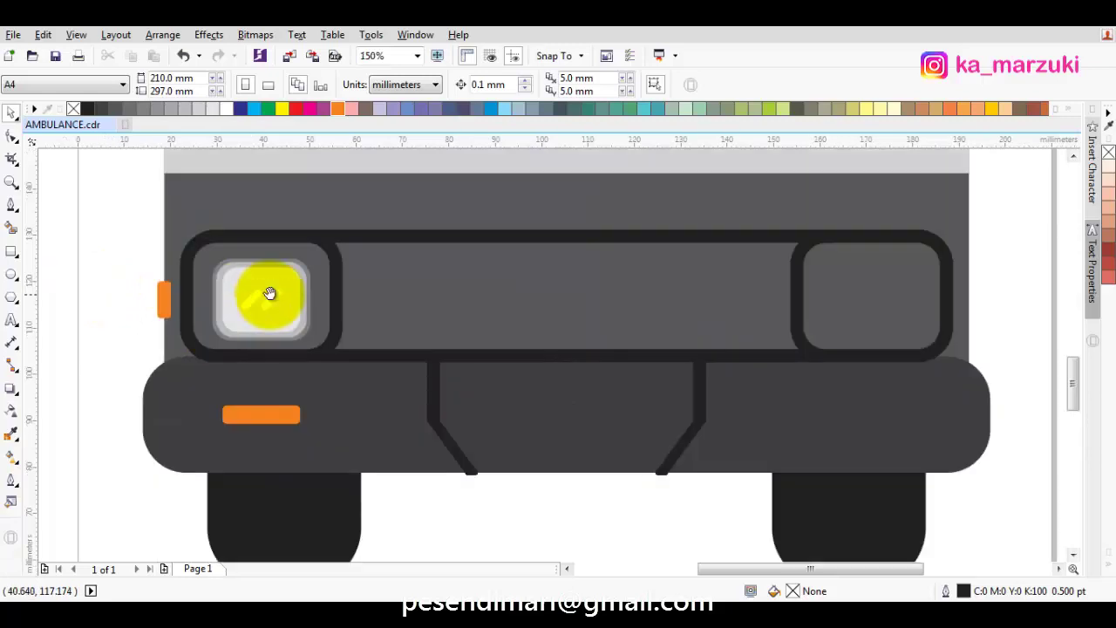
Try to stretch the innermost headlamp rectangle across the grille to the body's right edge, and undo it.
click(218, 273)
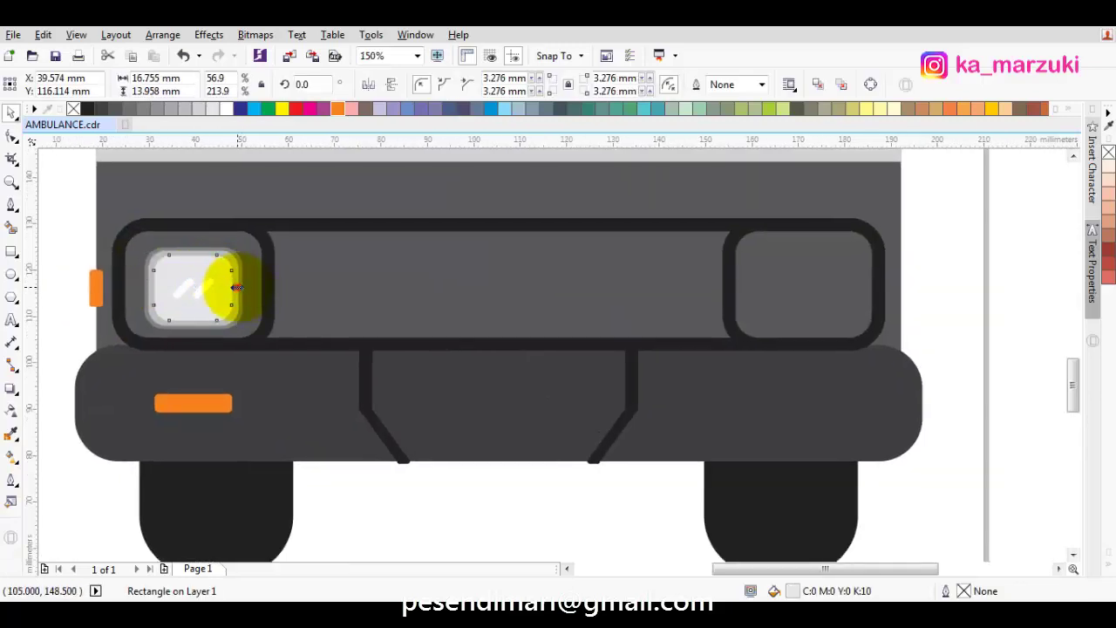
drag(236, 287, 906, 287)
key(ctrl+z)
scroll(157, 275, left, 1)
click(79, 264)
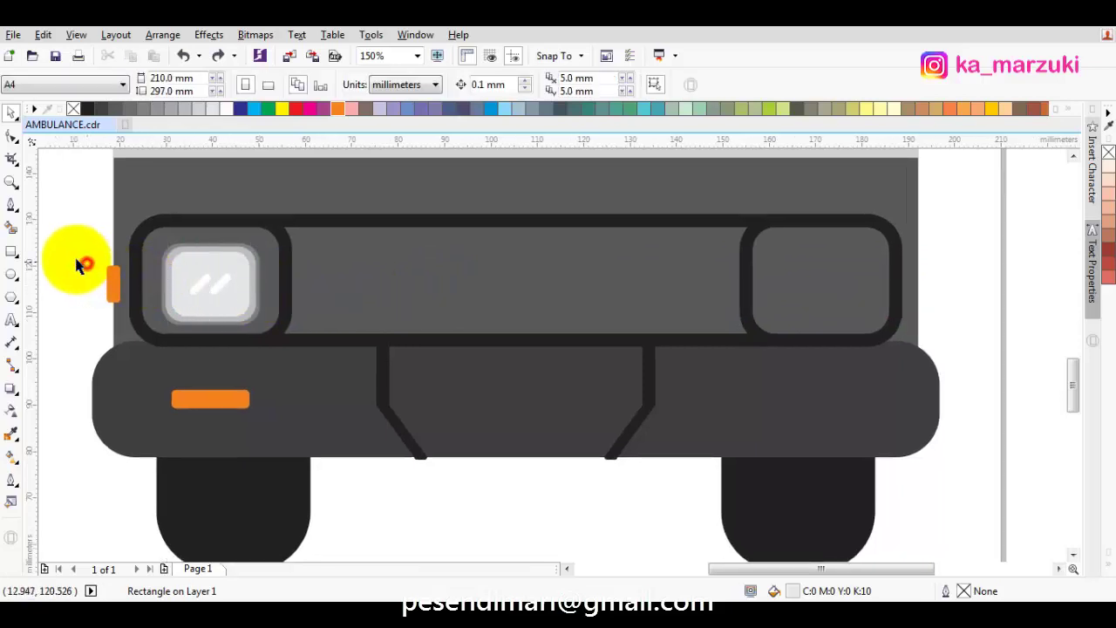
Draw a rectangle through the headlamp, widen it to the full body width of about 173.5 mm, and reduce its height to about 9.2 mm.
click(12, 251)
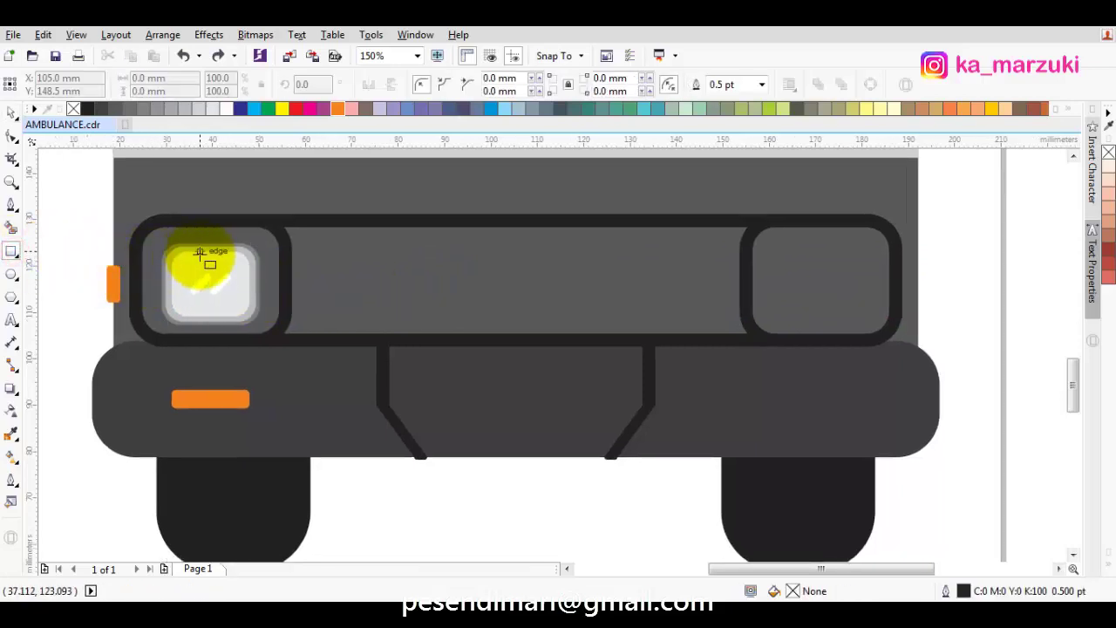
drag(200, 252, 224, 317)
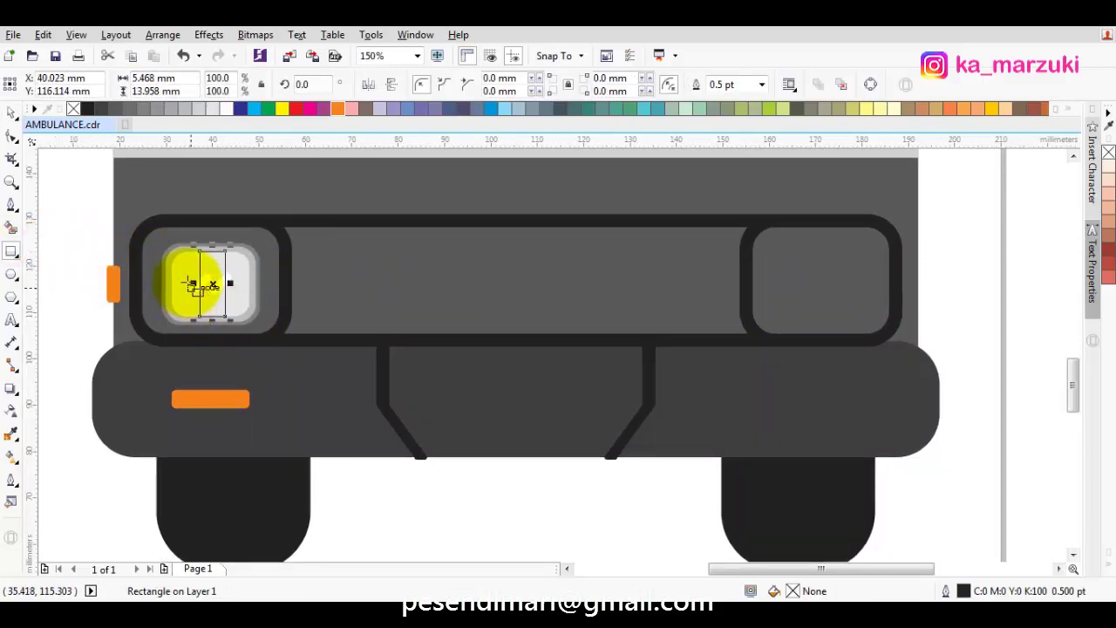
drag(194, 282, 106, 262)
drag(229, 282, 922, 285)
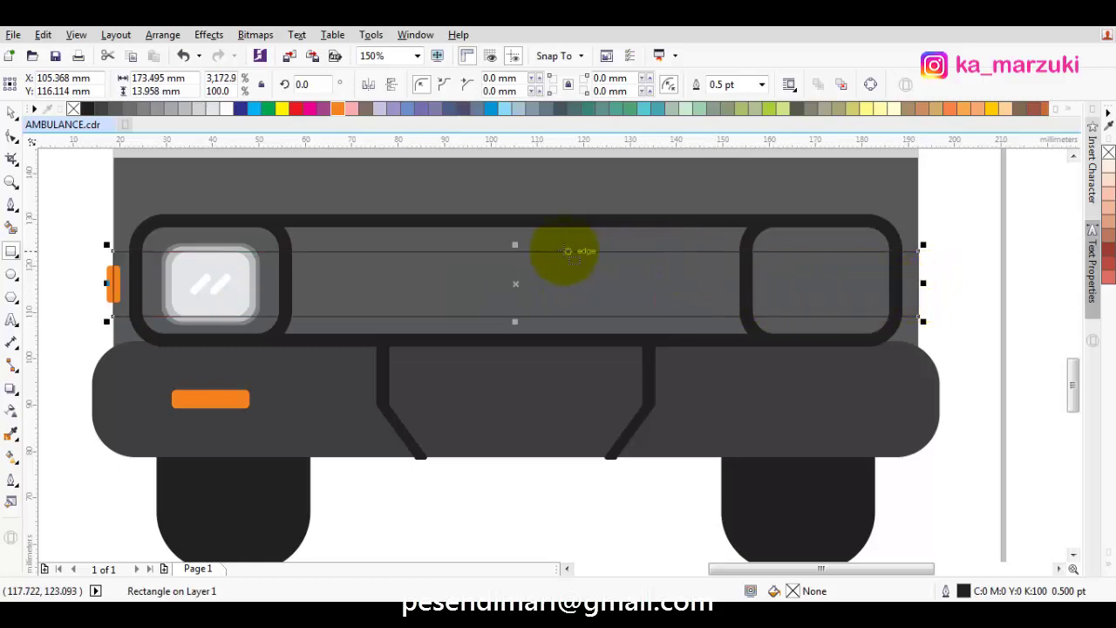
drag(515, 246, 514, 254)
Move the full-width rectangle behind the headlamp layers and the grille frame in the stacking order.
scroll(531, 270, right, 1)
right_click(502, 276)
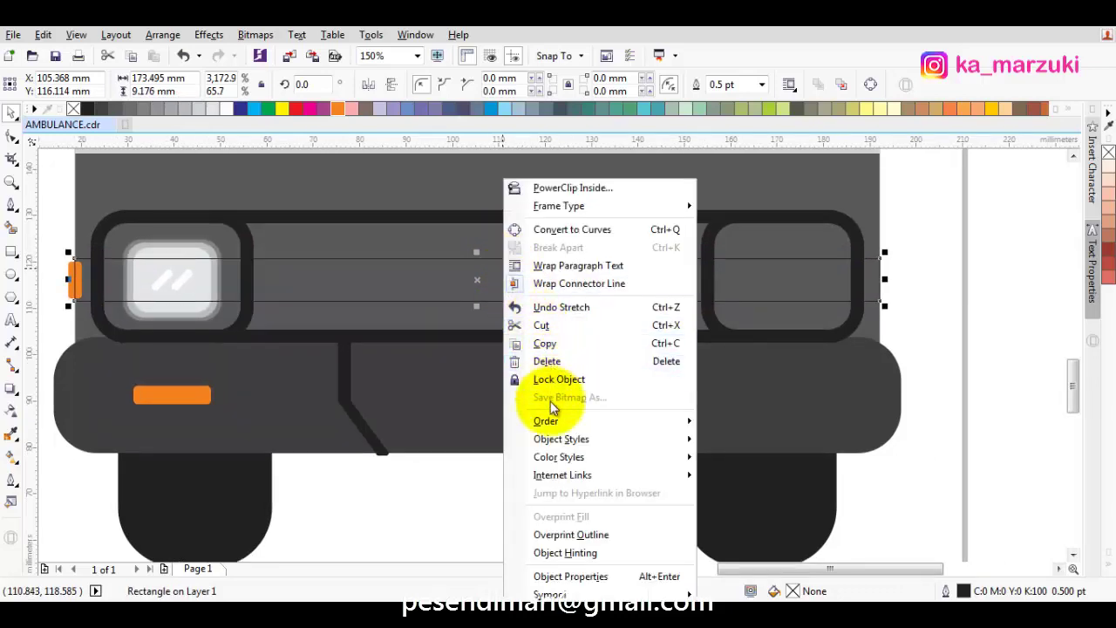
mouse_move(563, 421)
click(742, 540)
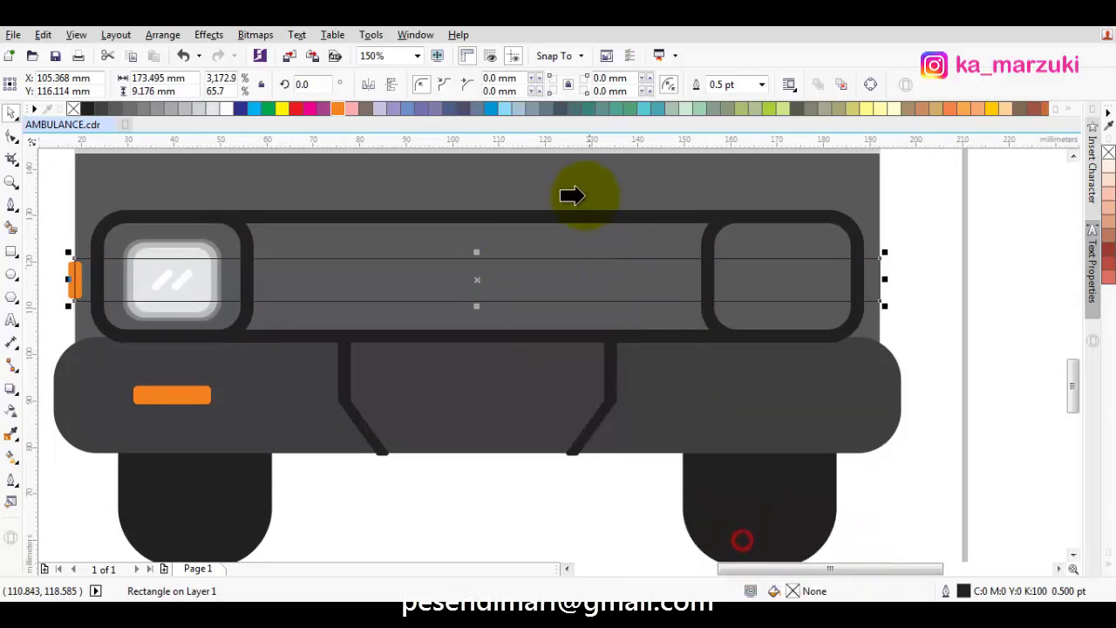
Fill the full-width grille strip with 40% black and remove its outline.
click(172, 109)
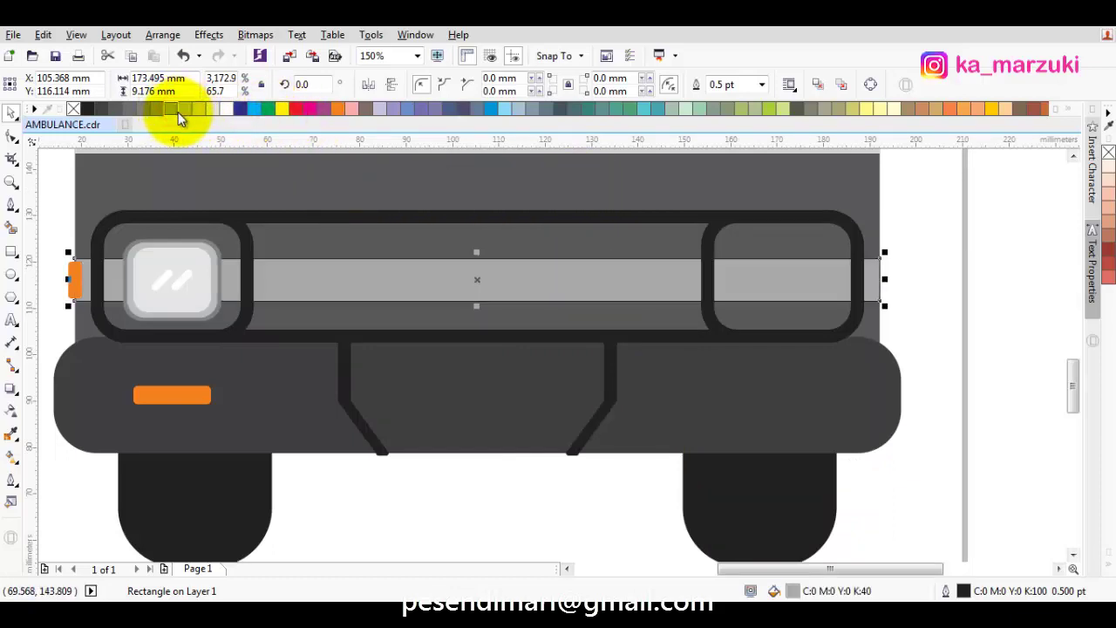
click(177, 112)
click(184, 110)
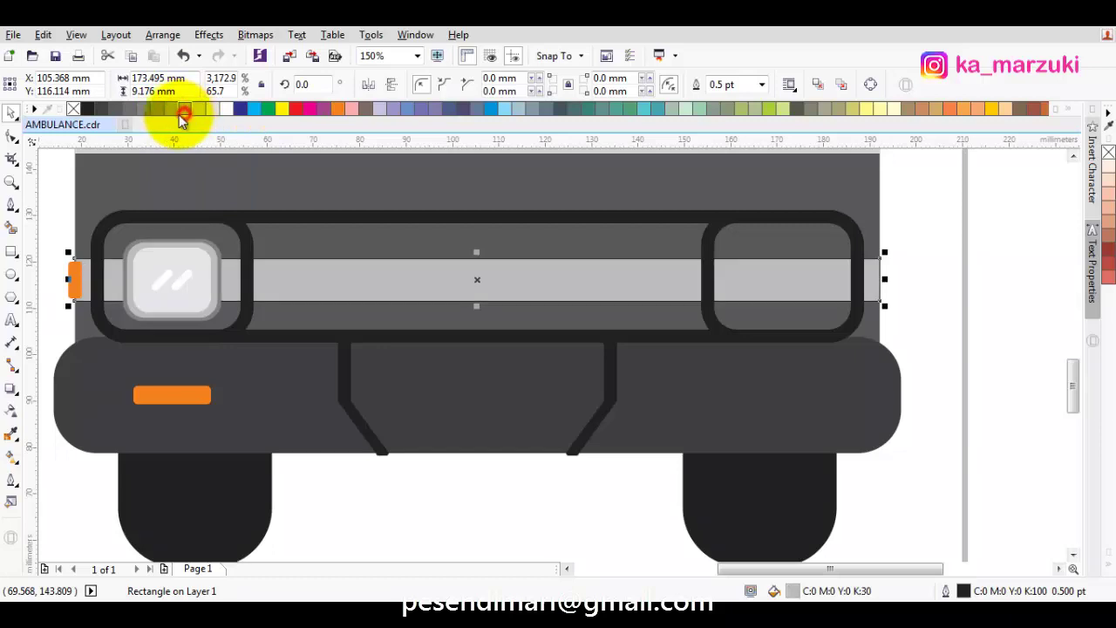
click(170, 109)
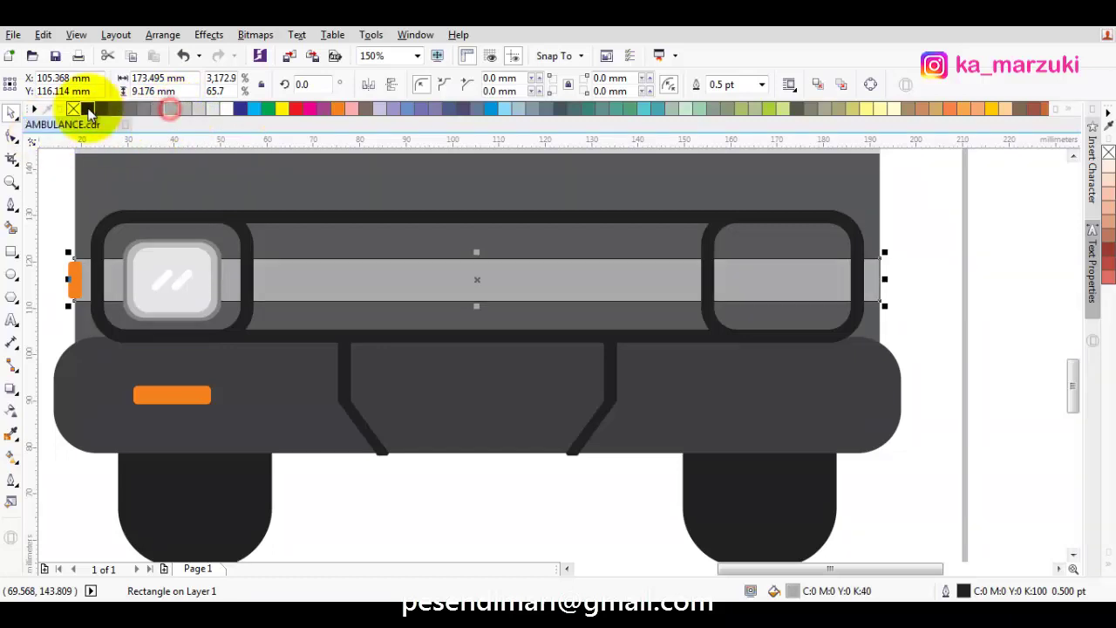
right_click(74, 109)
key(Escape)
Make a concentric copy of the outermost headlamp rectangle, enlarged to about 22.7 by 18.9 mm.
key(space)
drag(199, 259, 257, 248)
key(space)
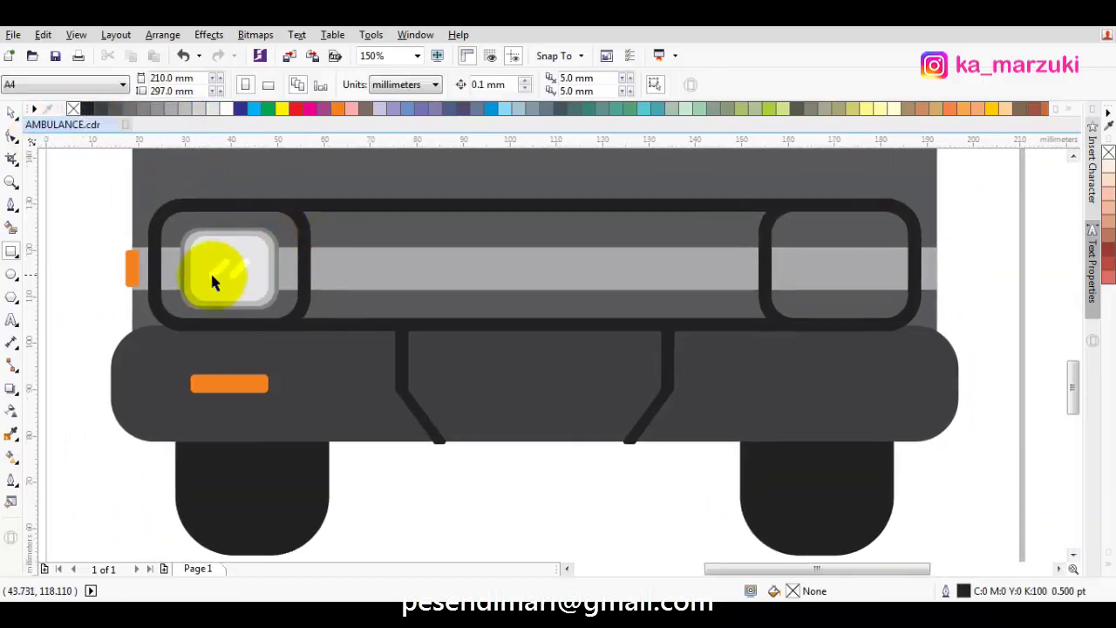
scroll(210, 262, up, 2)
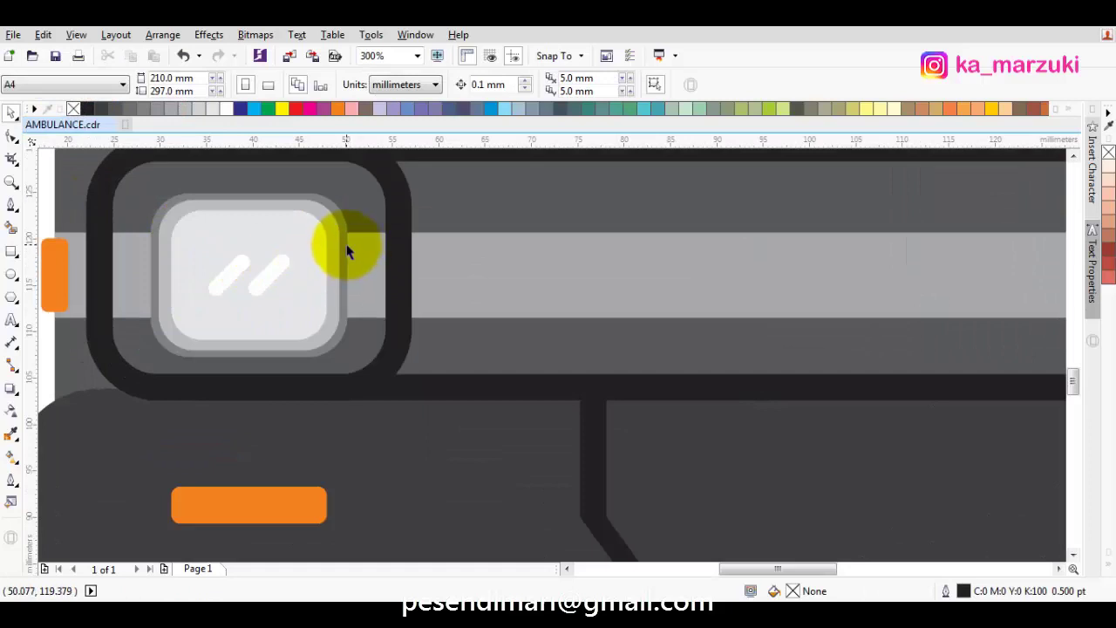
click(346, 252)
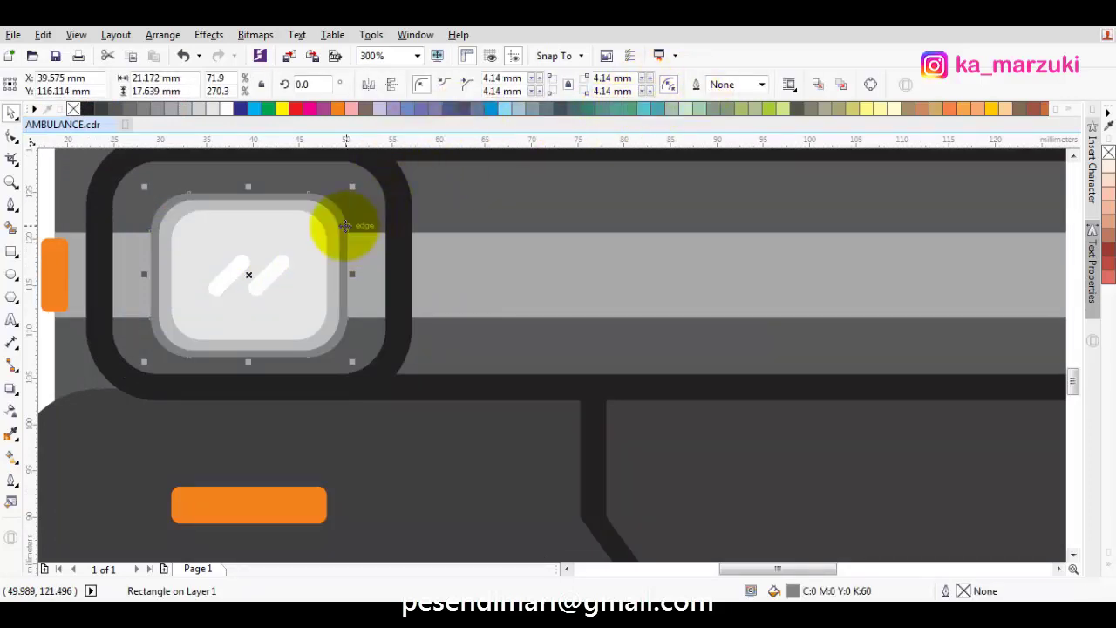
drag(346, 226, 557, 216)
scroll(451, 191, up, 1)
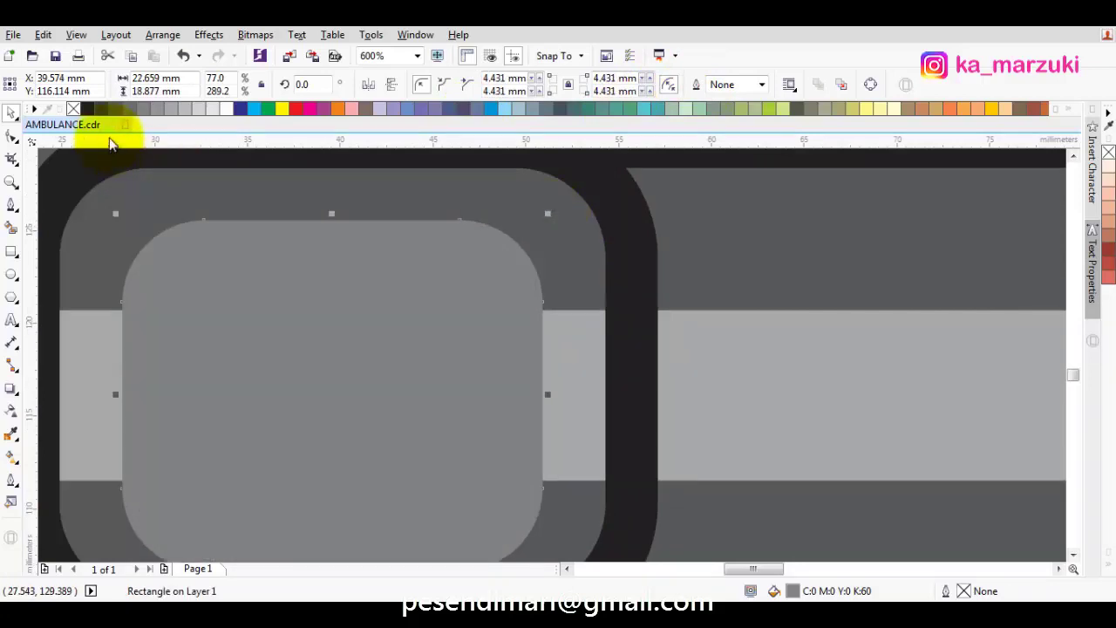
Fill the enlarged headlamp rectangle with 90% black and place it behind the other headlamp layers.
click(101, 108)
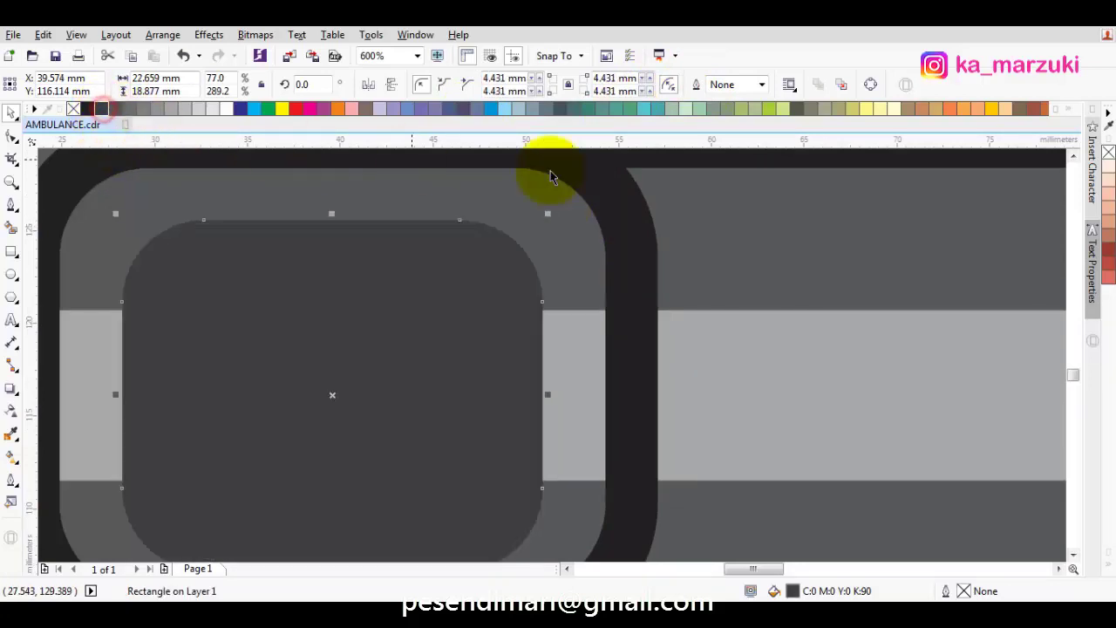
right_click(494, 270)
mouse_move(531, 423)
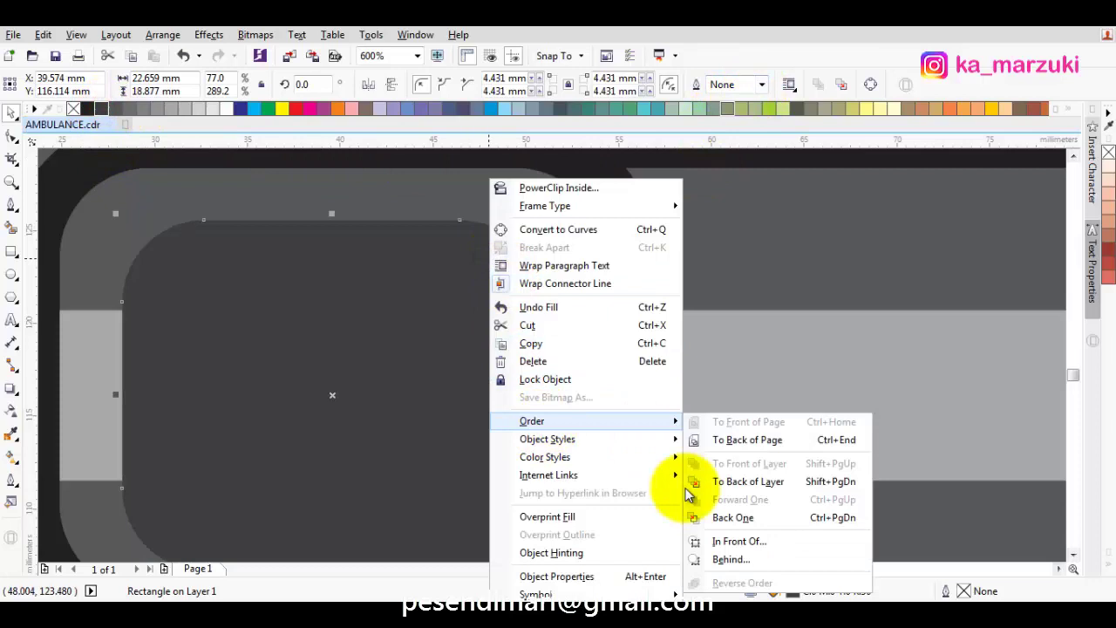
click(721, 533)
click(735, 424)
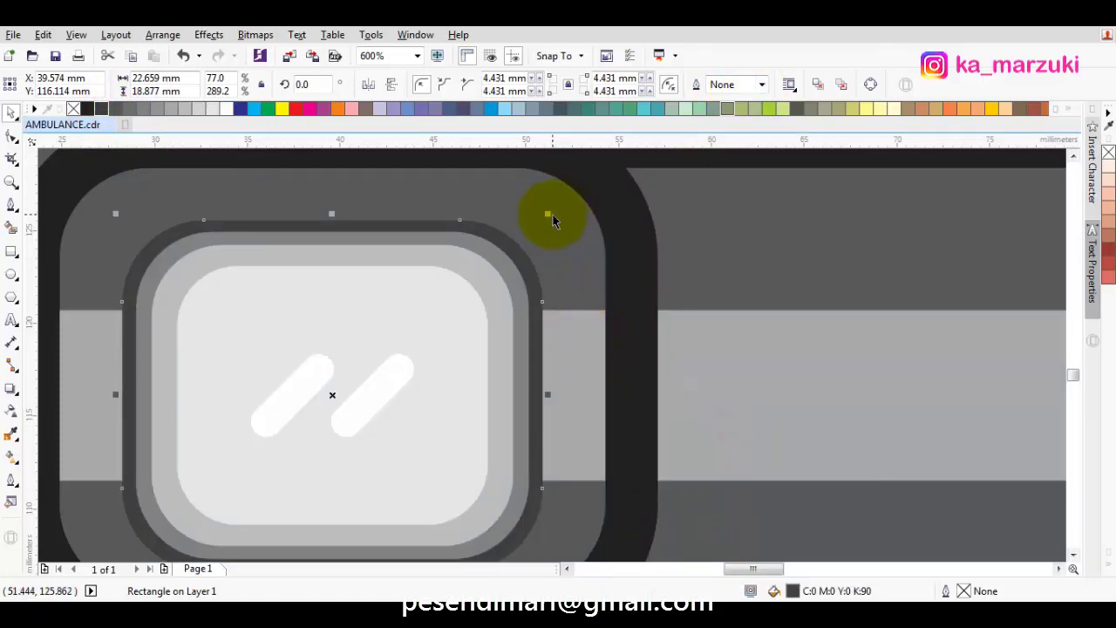
Shrink the dark headlamp backing about its centre to about 22 mm wide with 4.306 mm corners.
drag(551, 215, 545, 224)
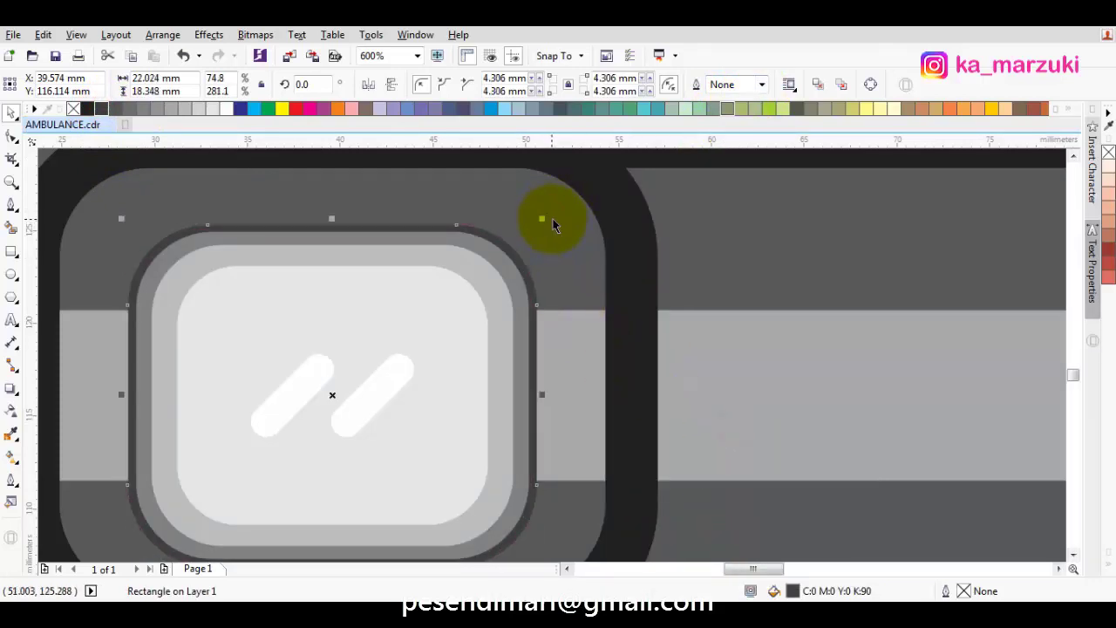
scroll(562, 233, down, 2)
key(Escape)
Select the headlamp layers, orange side light and orange bumper light, and place a horizontally mirrored copy on the ambulance's right side.
drag(623, 285, 542, 306)
scroll(543, 304, down, 1)
drag(620, 326, 558, 341)
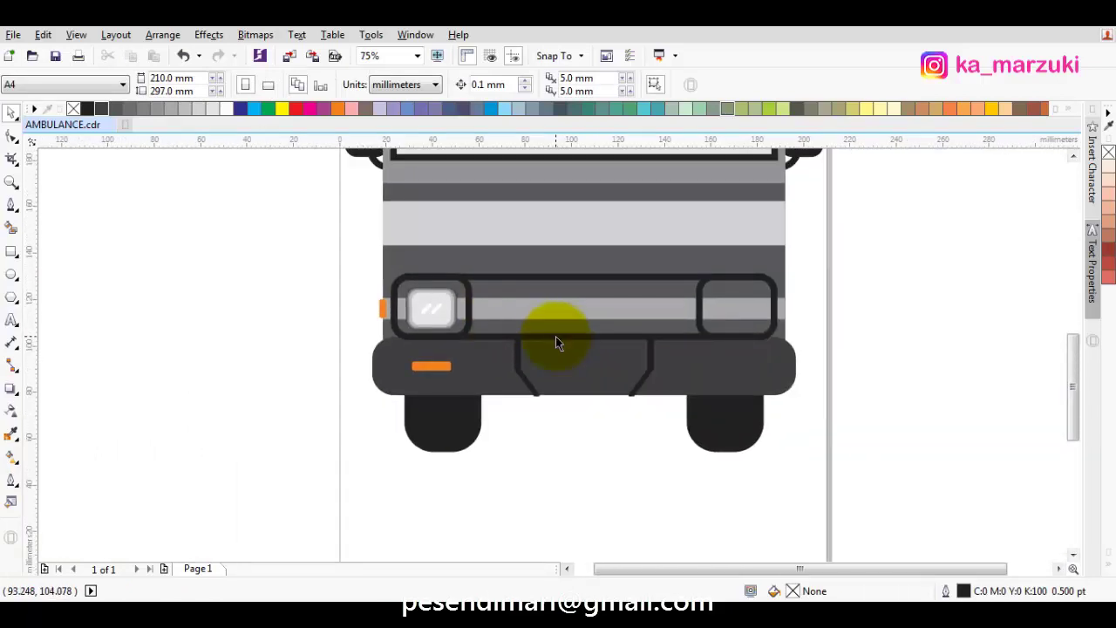
scroll(493, 313, up, 1)
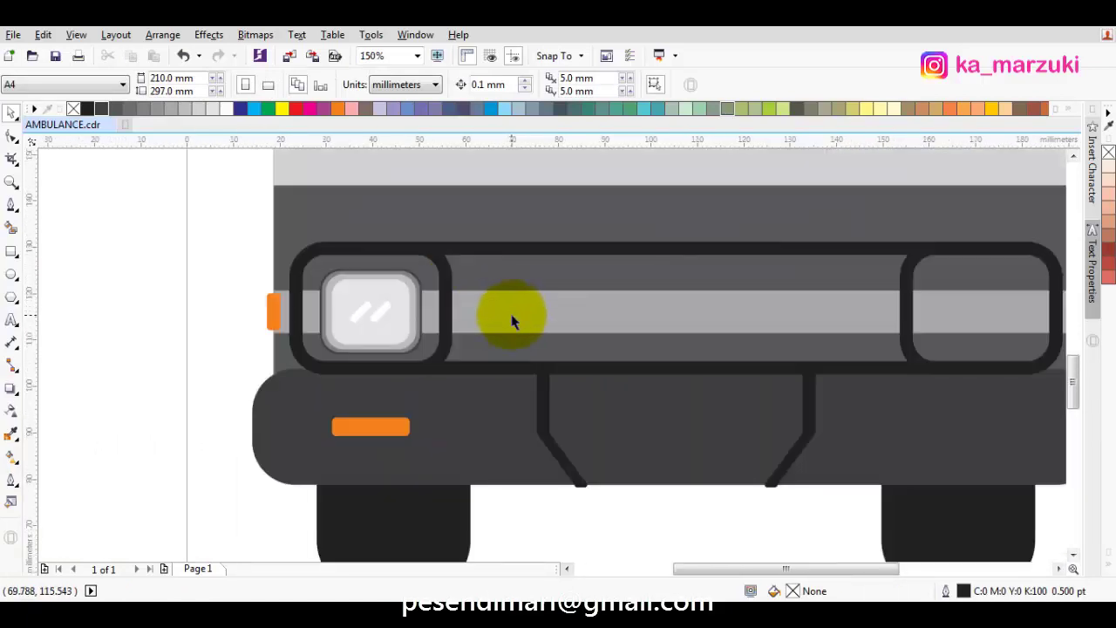
scroll(515, 321, right, 3)
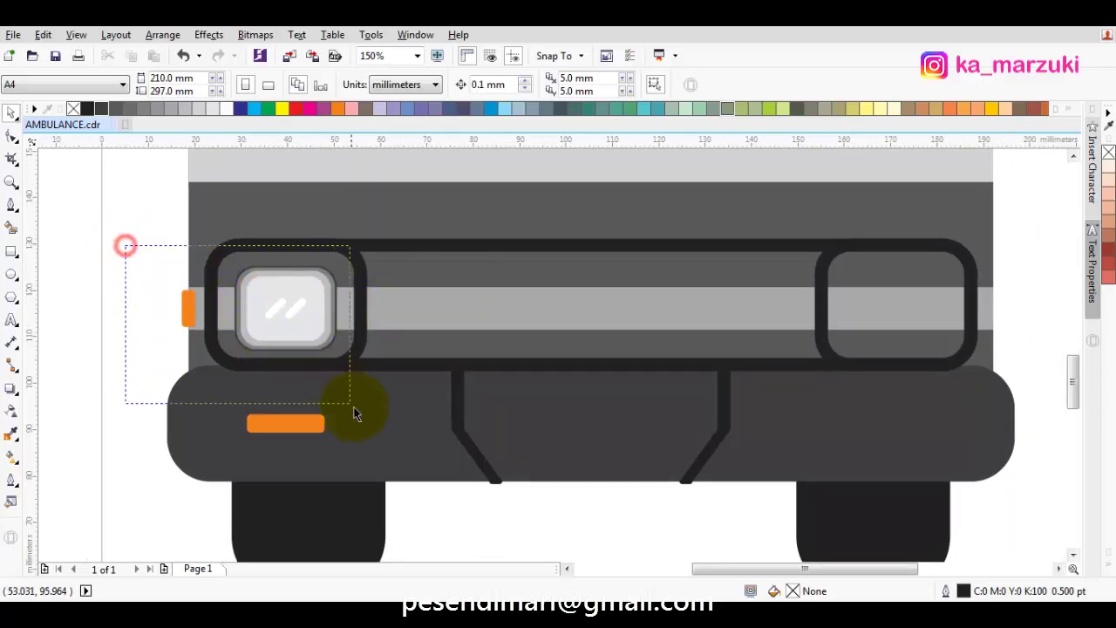
drag(354, 408, 388, 460)
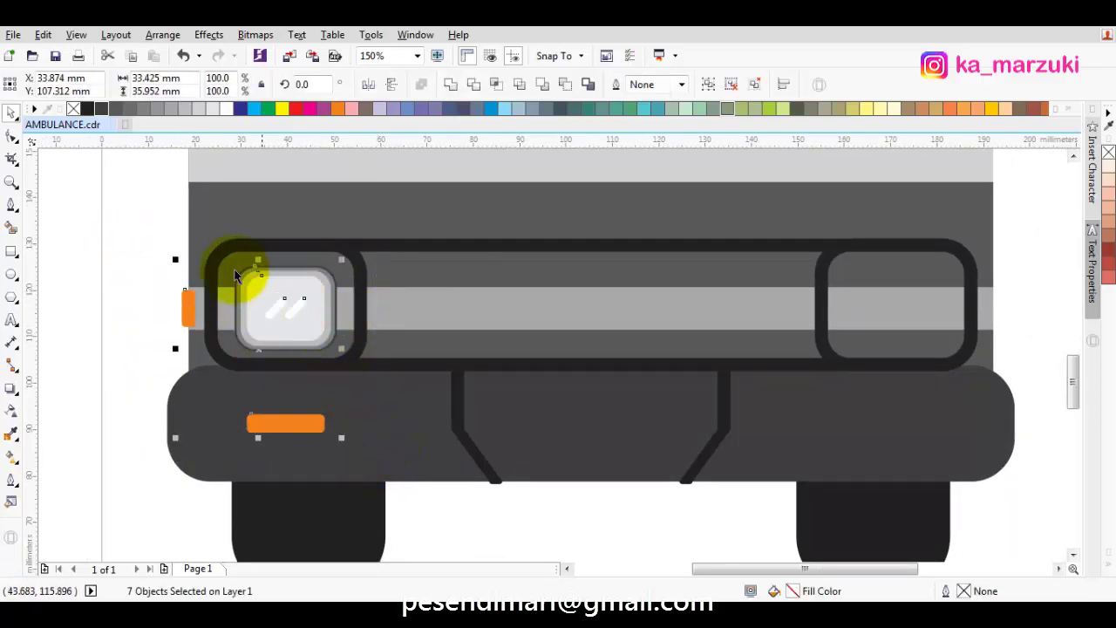
drag(130, 248, 333, 403)
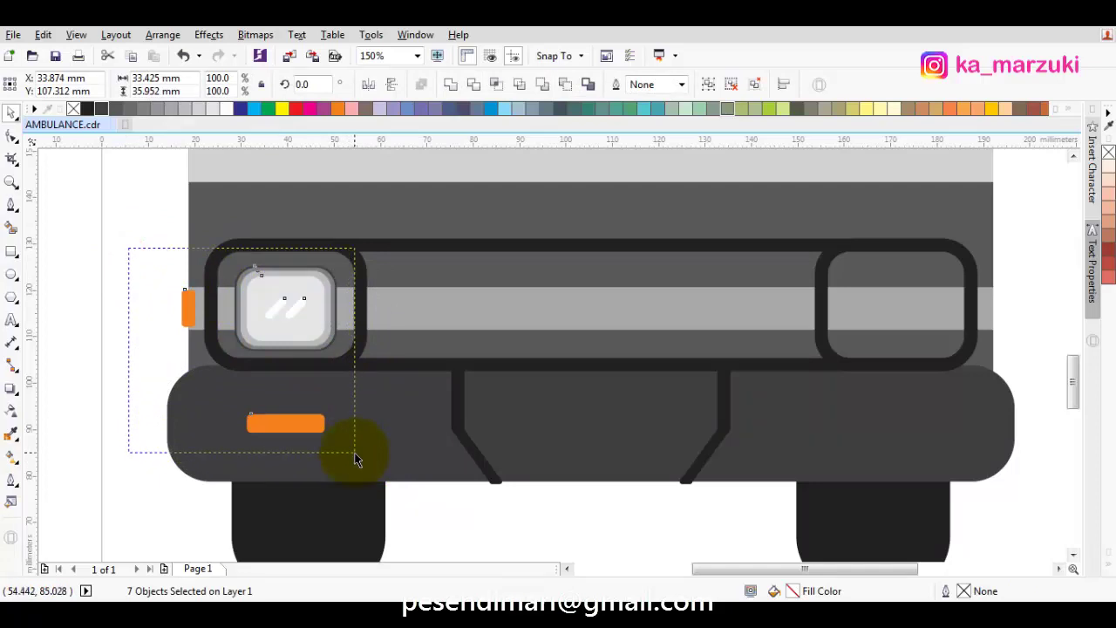
drag(355, 460, 356, 458)
drag(343, 347, 1013, 305)
scroll(1011, 305, up, 2)
scroll(999, 306, down, 1)
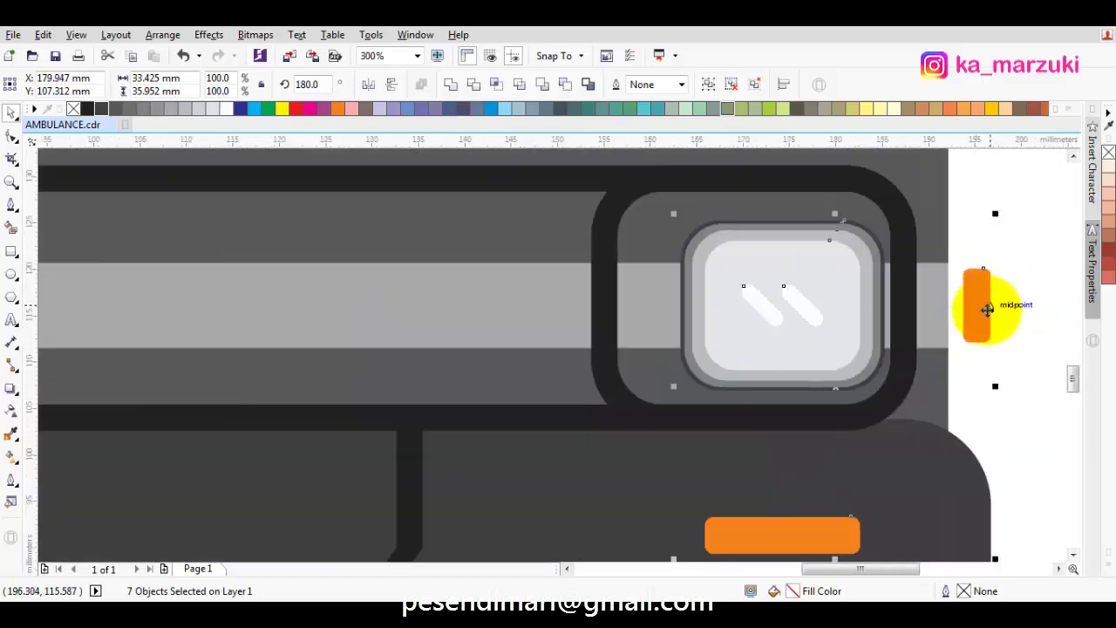
Move the mirrored headlight and orange lights left so the orange side light straddles the vehicle body's right edge.
drag(978, 307, 954, 304)
click(989, 304)
scroll(989, 303, down, 1)
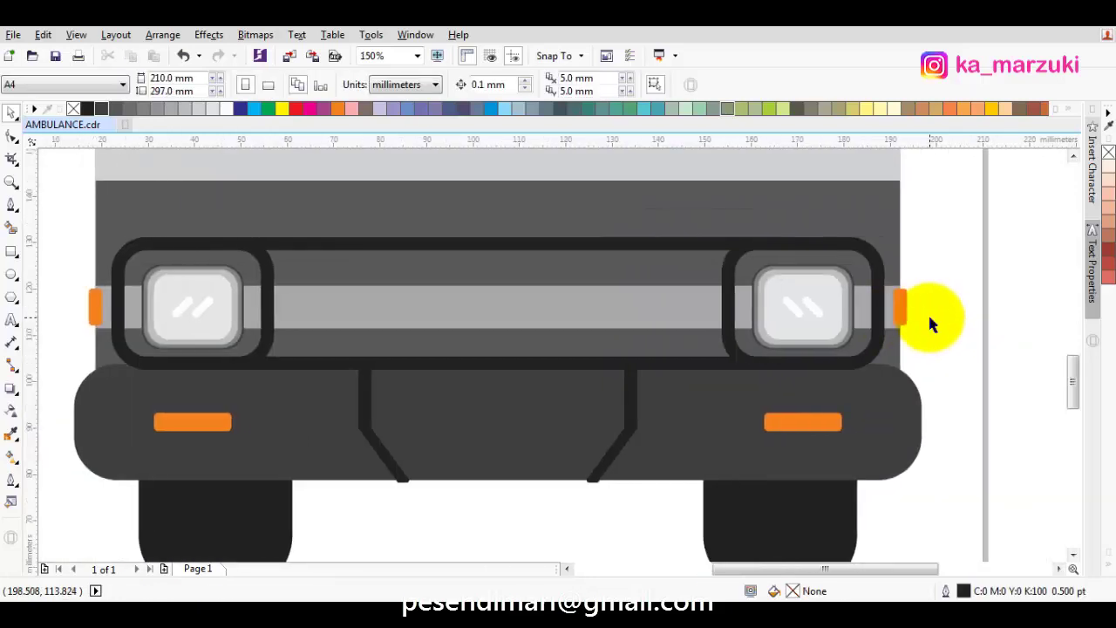
scroll(925, 311, down, 1)
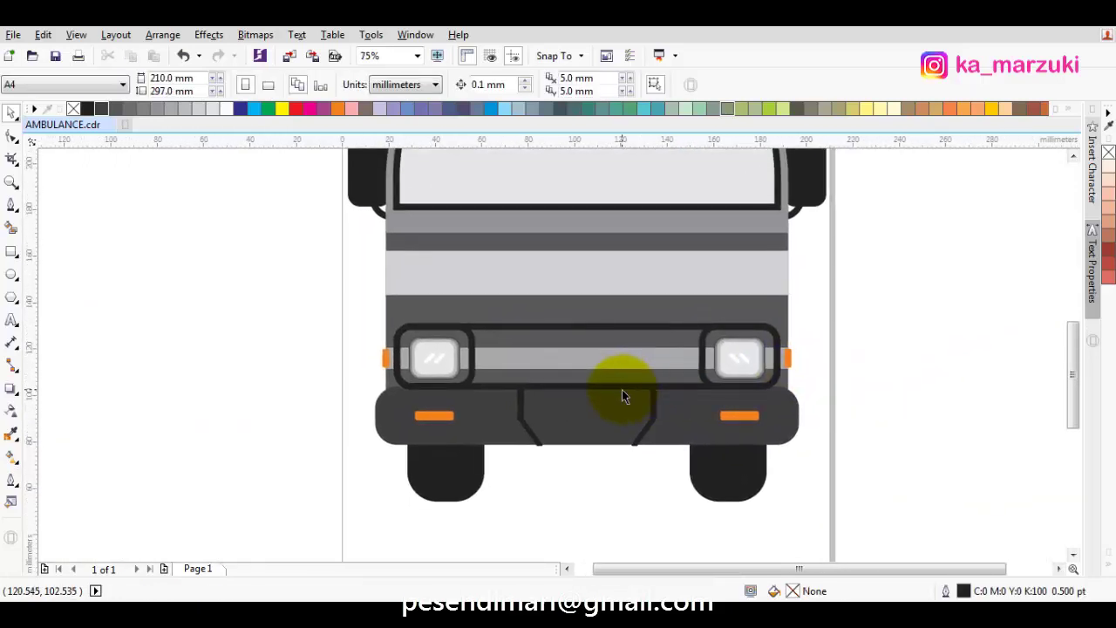
drag(678, 403, 657, 382)
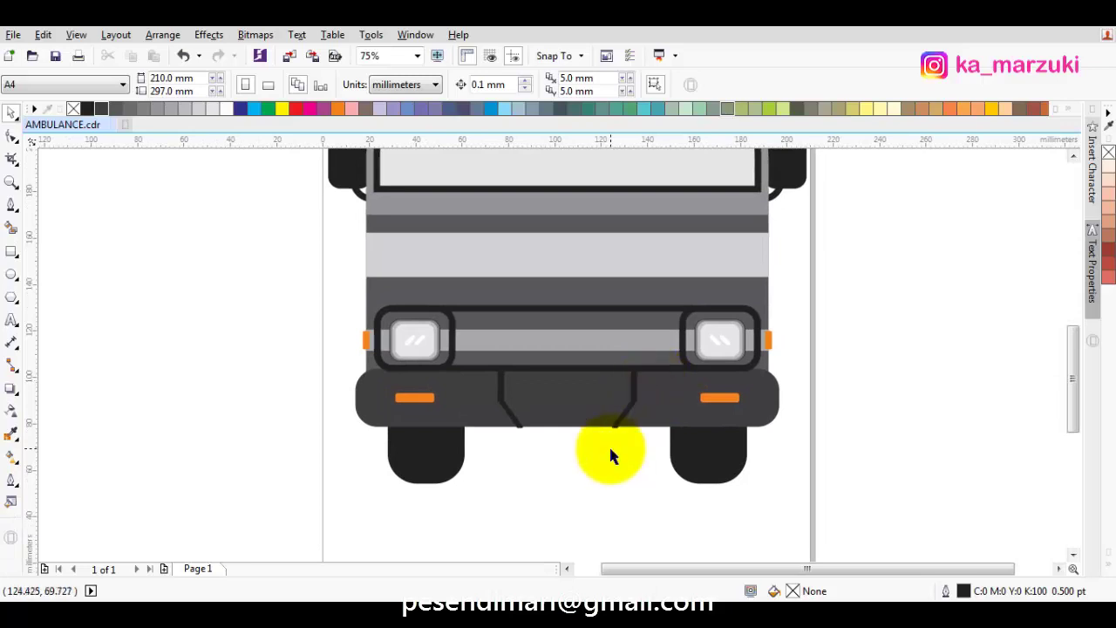
mouse_move(611, 449)
mouse_down()
mouse_move(614, 425)
mouse_move(621, 458)
mouse_up()
mouse_move(569, 417)
mouse_down()
mouse_move(576, 408)
mouse_move(553, 415)
mouse_up()
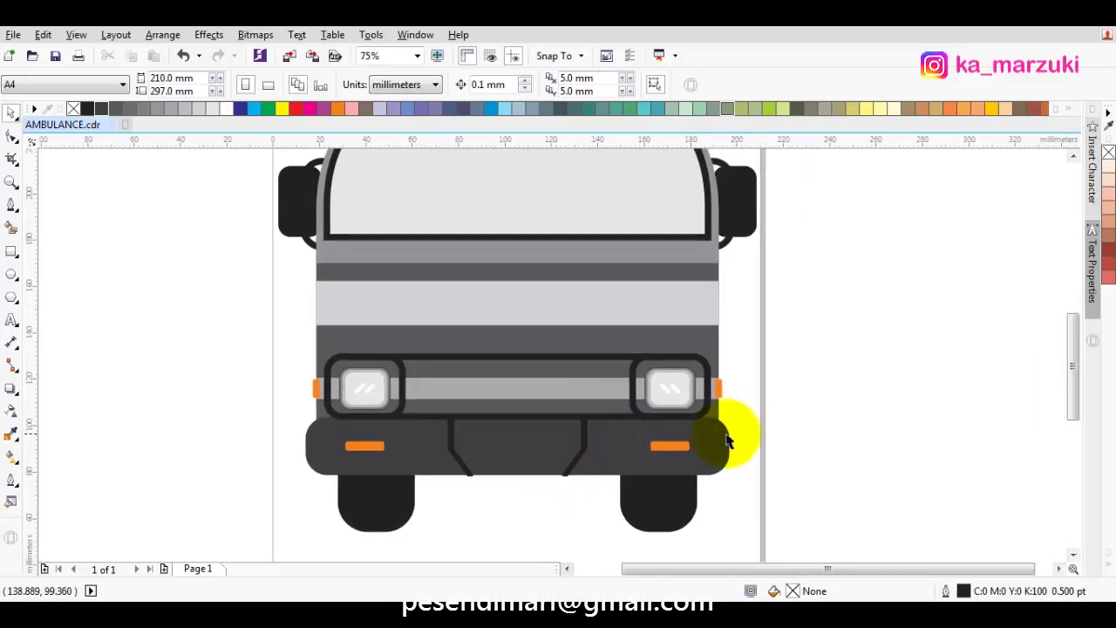
Mirror the white highlight strokes inside the right headlight horizontally so they slant like the left headlight's.
scroll(686, 410, up, 2)
click(648, 336)
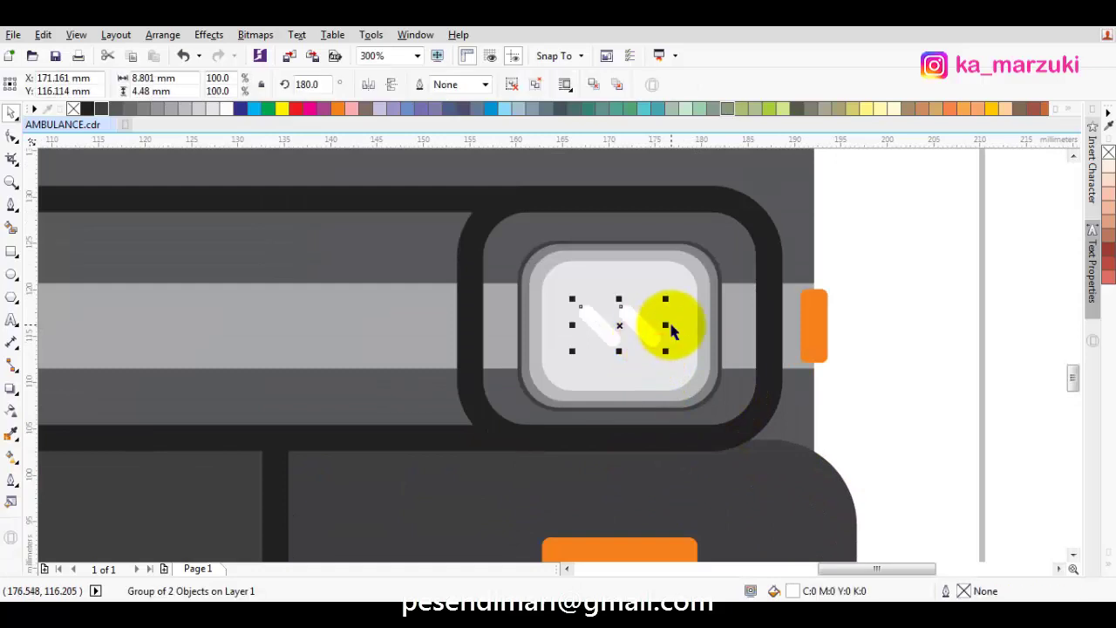
drag(667, 325, 622, 331)
scroll(627, 332, down, 1)
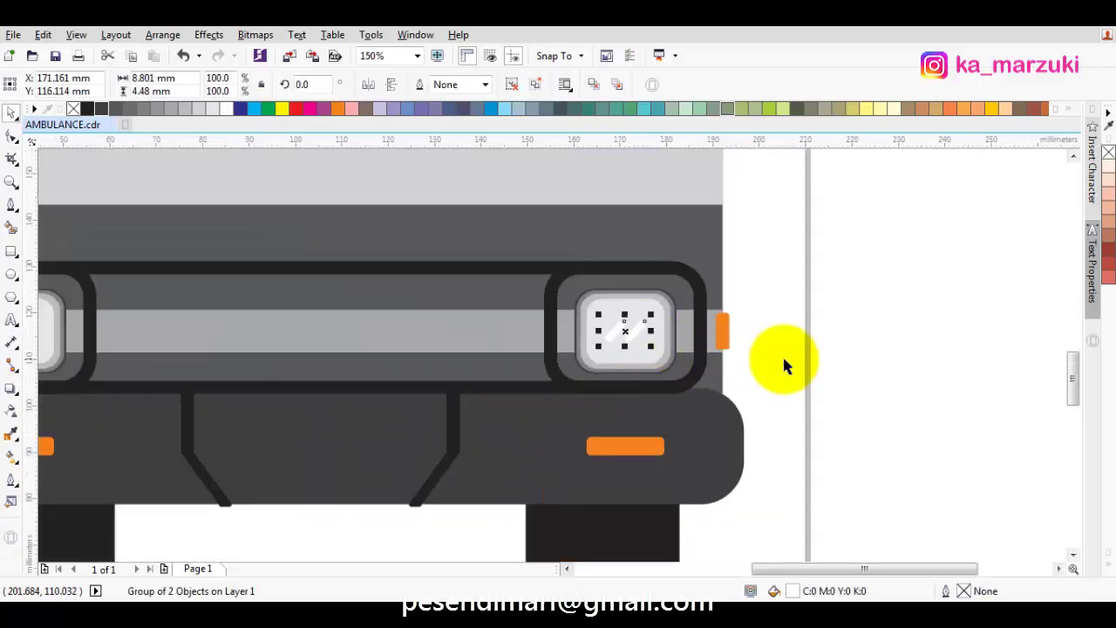
click(782, 357)
Place an enlarged copy of the white headlight highlights on the windshield and centre it on the glass.
scroll(777, 357, down, 1)
drag(736, 355, 563, 252)
scroll(506, 281, up, 1)
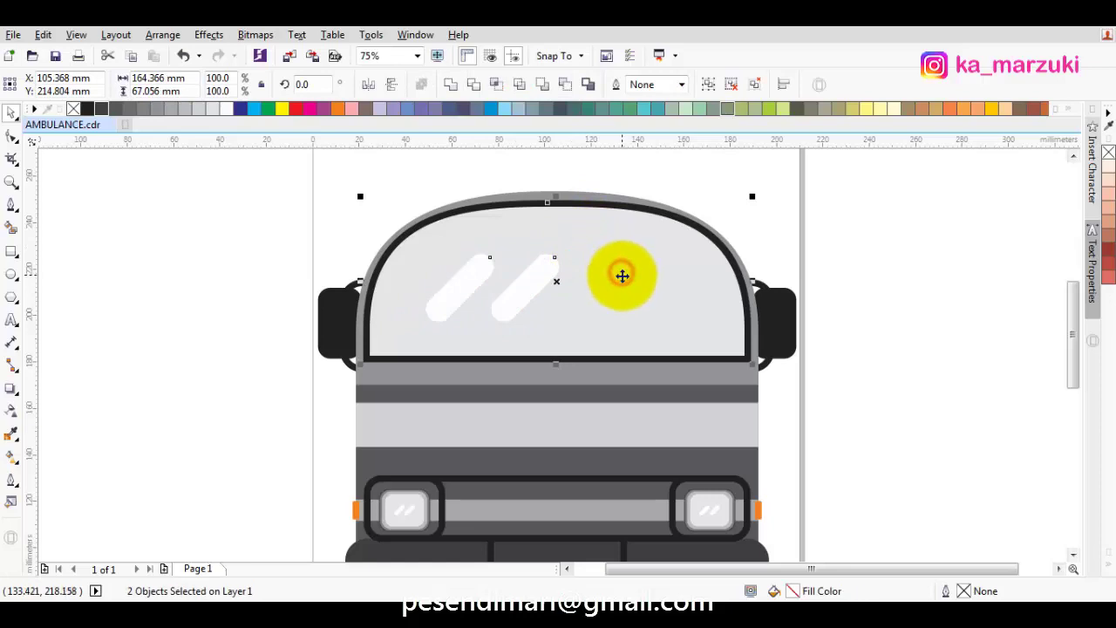
click(876, 340)
scroll(854, 331, down, 2)
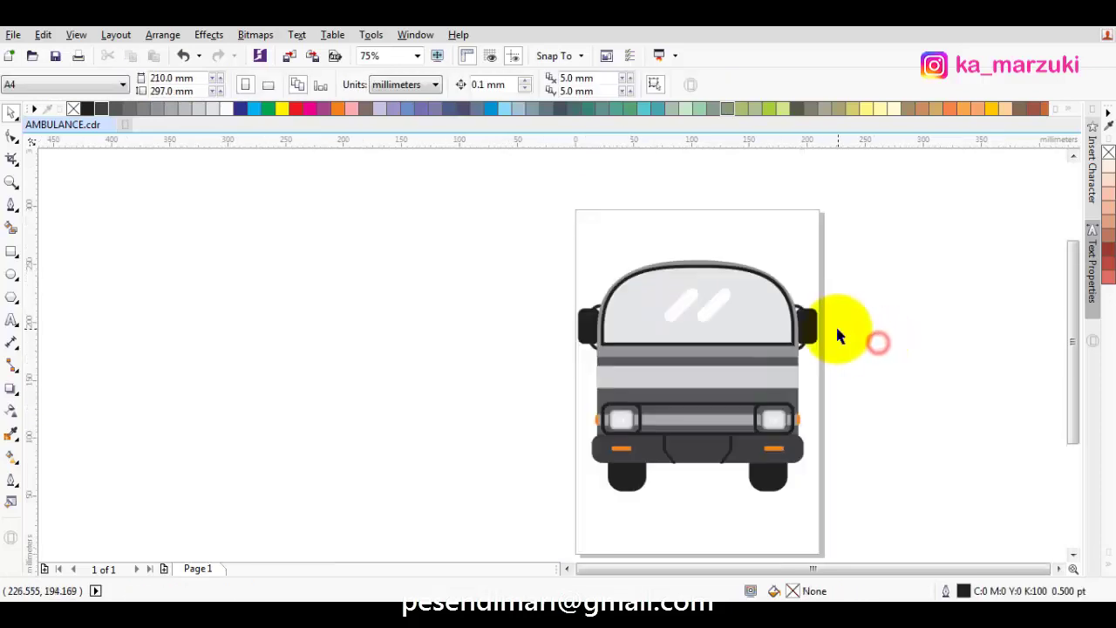
scroll(668, 383, up, 2)
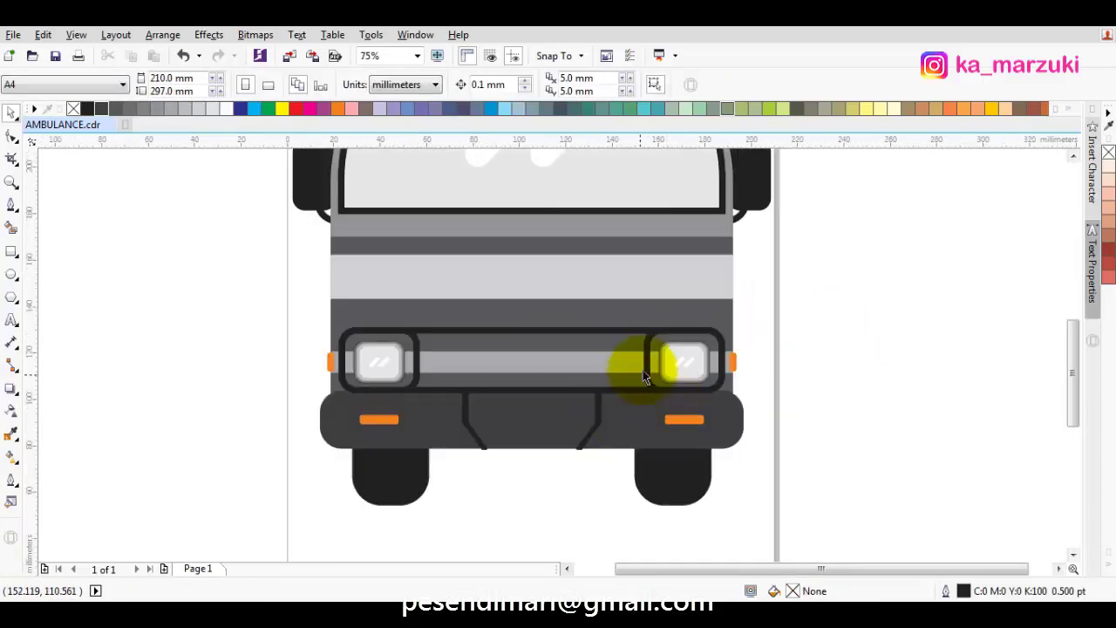
scroll(677, 387, left, 1)
scroll(571, 382, right, 1)
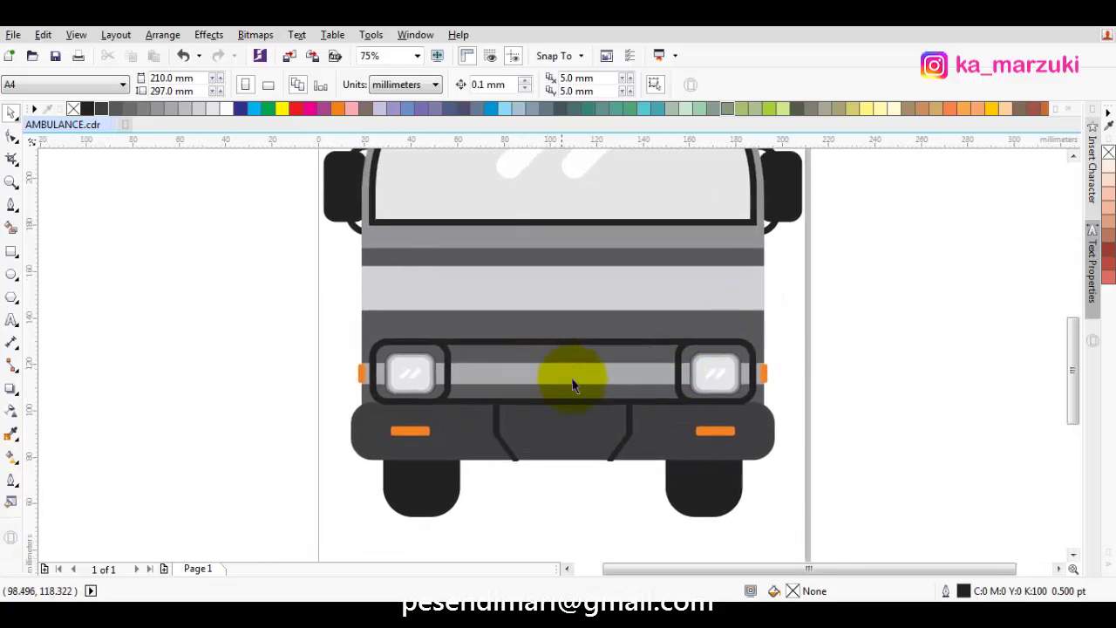
scroll(584, 397, up, 1)
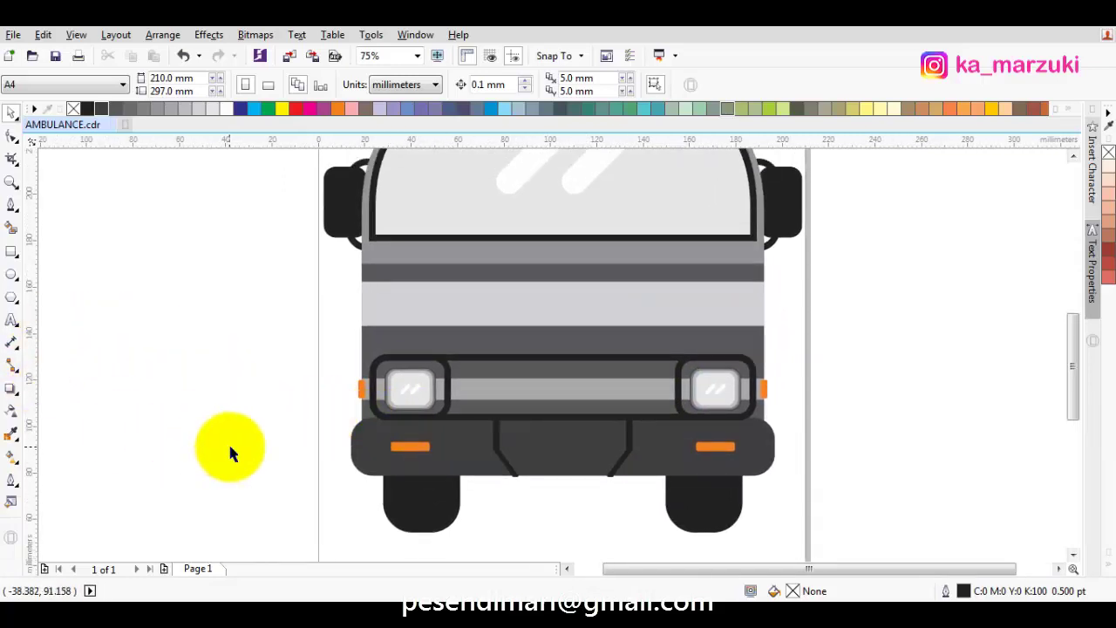
drag(230, 446, 207, 438)
scroll(515, 375, right, 1)
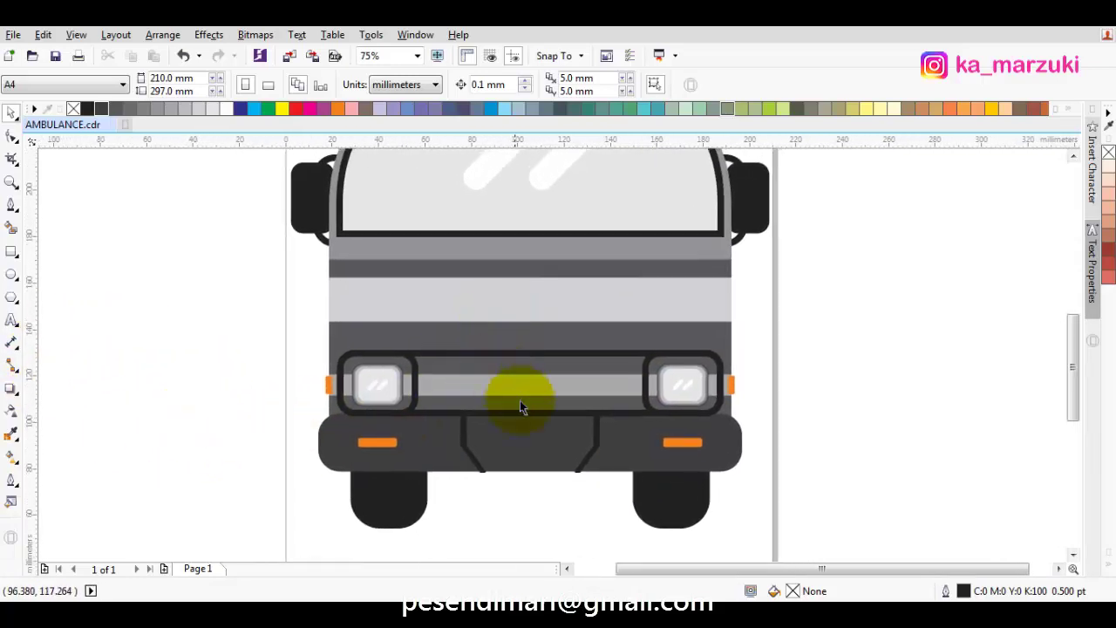
scroll(520, 400, up, 2)
scroll(532, 408, left, 1)
scroll(528, 375, down, 2)
scroll(523, 358, right, 1)
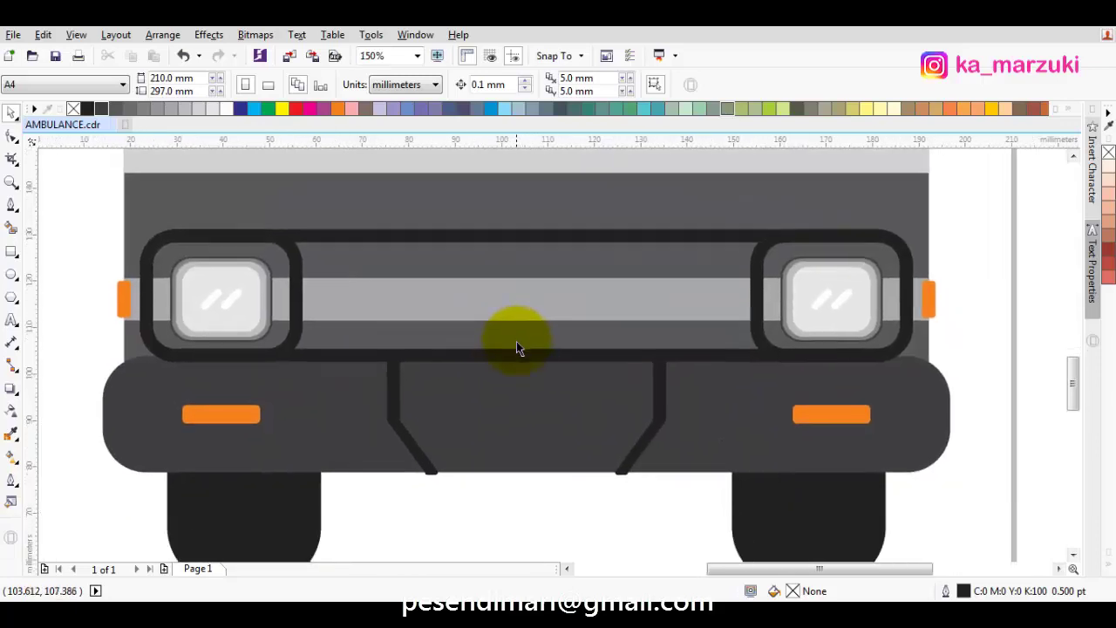
click(512, 299)
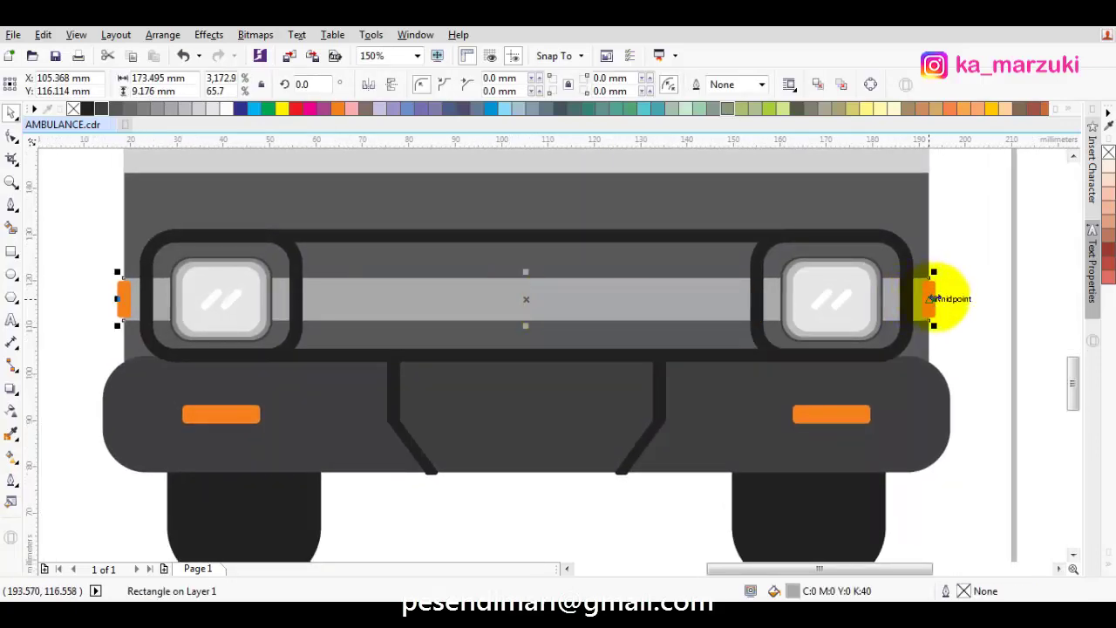
drag(934, 298, 624, 296)
key(ctrl+z)
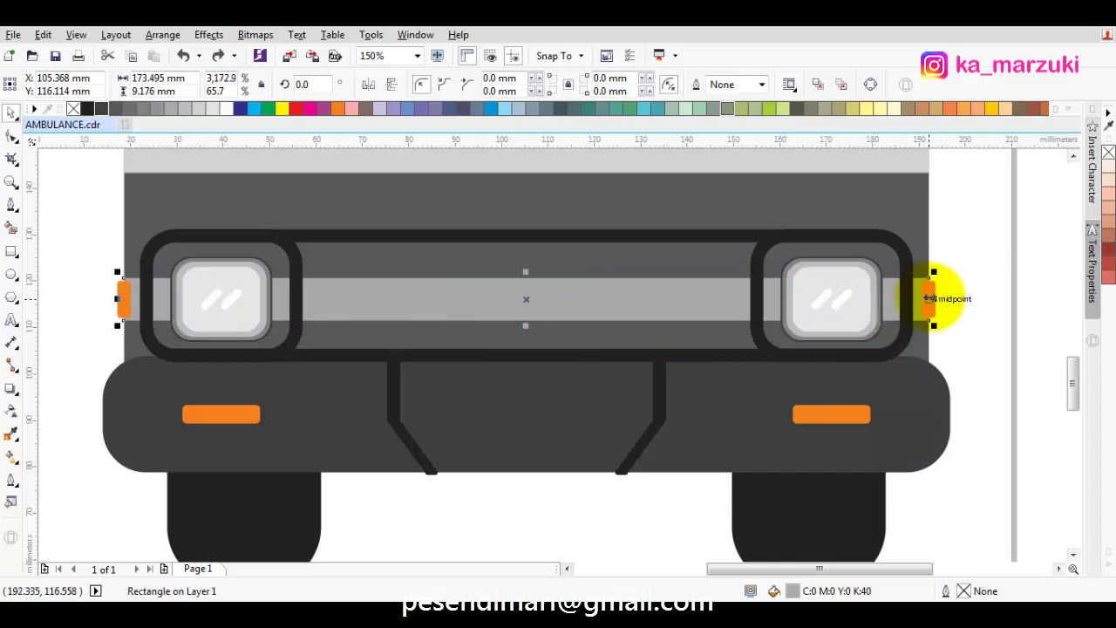
Turn a shortened copy of the light grey grille stripe into a red 41.291 by 13.937 mm plate centred on the bumper.
drag(934, 298, 521, 400)
drag(528, 445, 571, 445)
drag(602, 411, 623, 417)
click(296, 109)
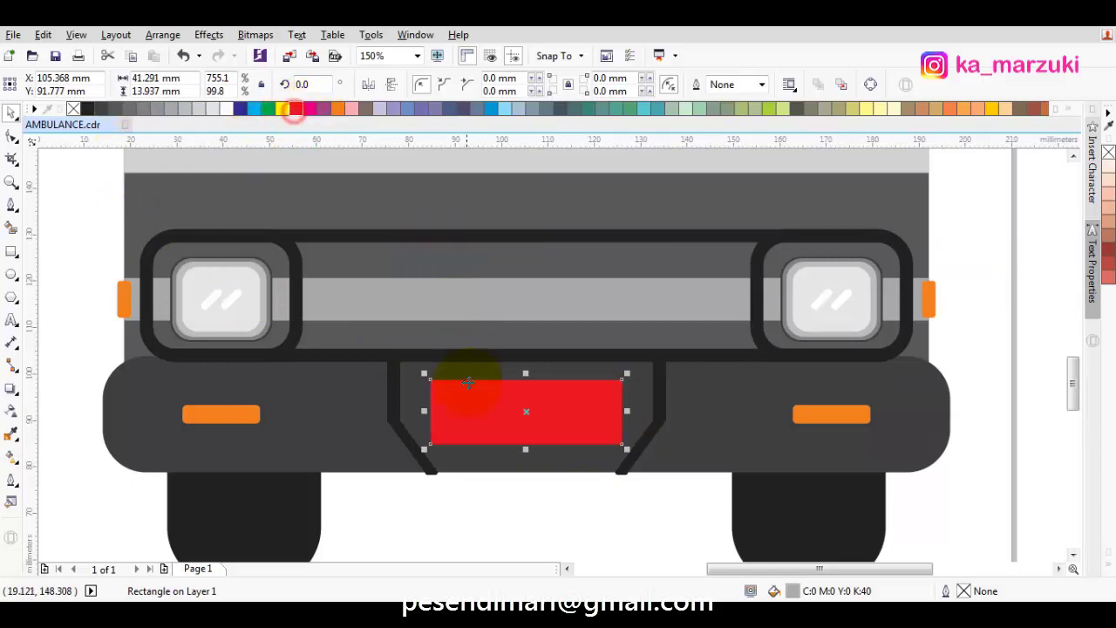
click(492, 492)
scroll(493, 454, down, 2)
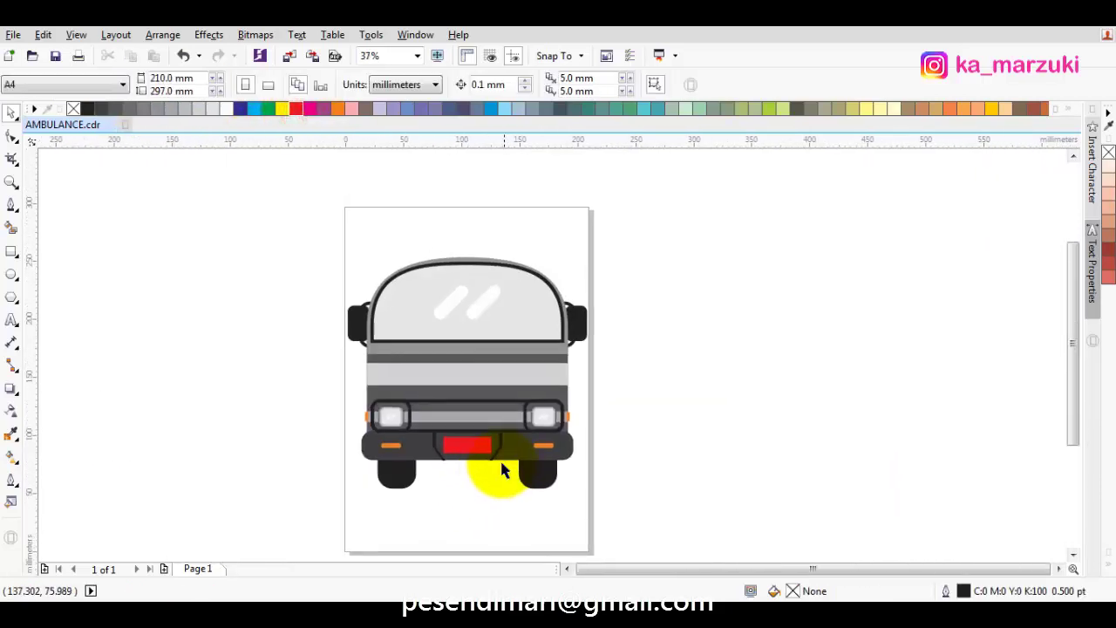
Create a 39.192 by 13.228 mm red copy centred inside the bumper plate and fill the outer rectangle white.
scroll(488, 464, up, 1)
scroll(455, 428, up, 1)
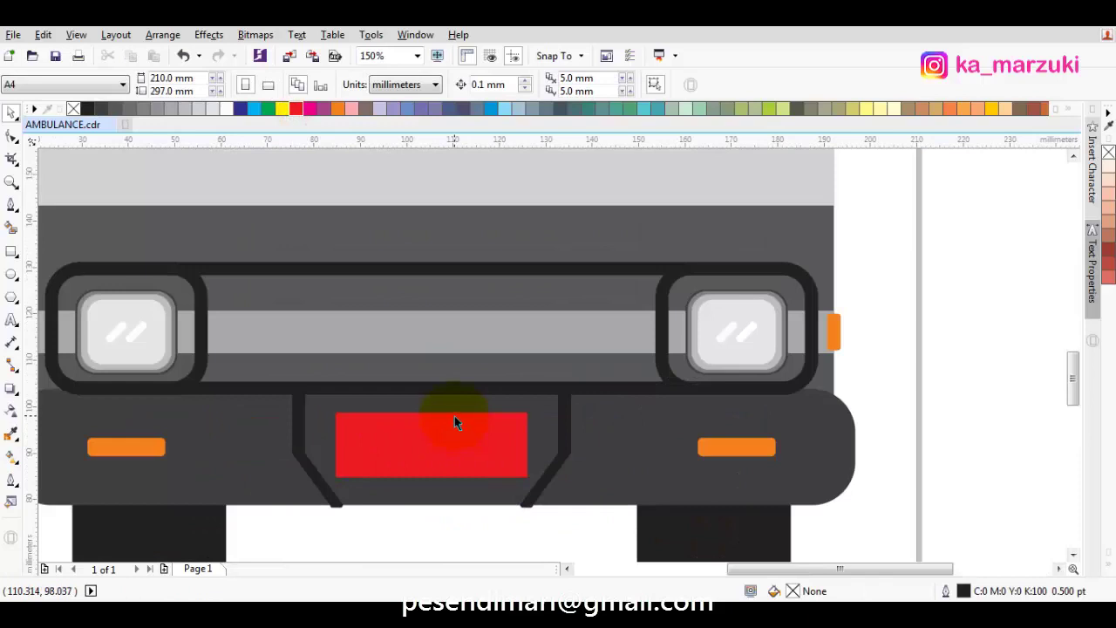
scroll(456, 420, down, 2)
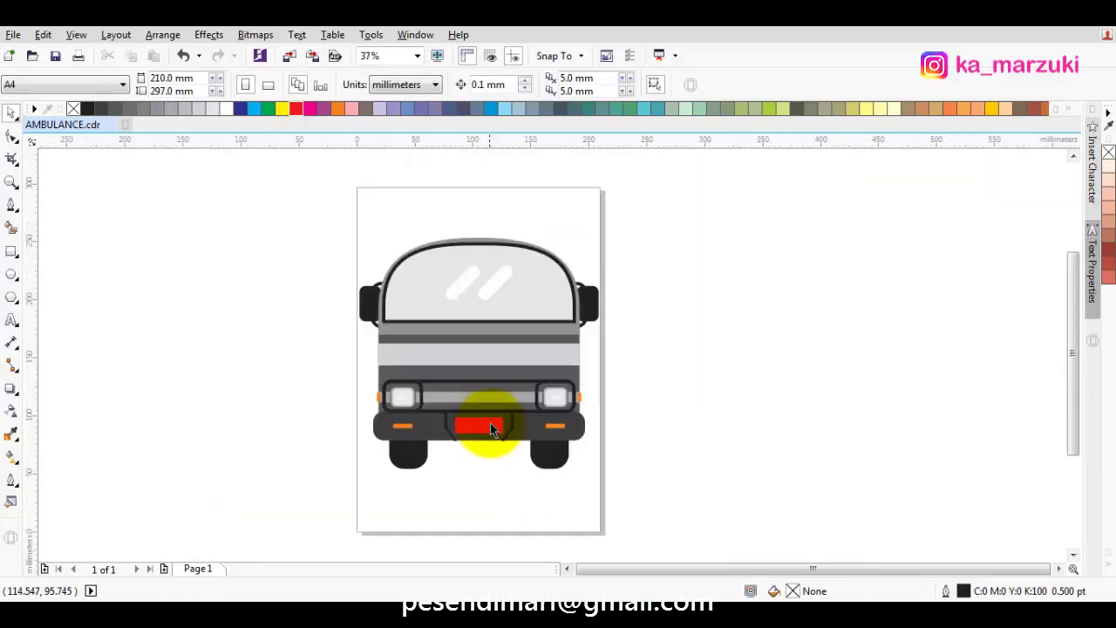
scroll(477, 452, up, 1)
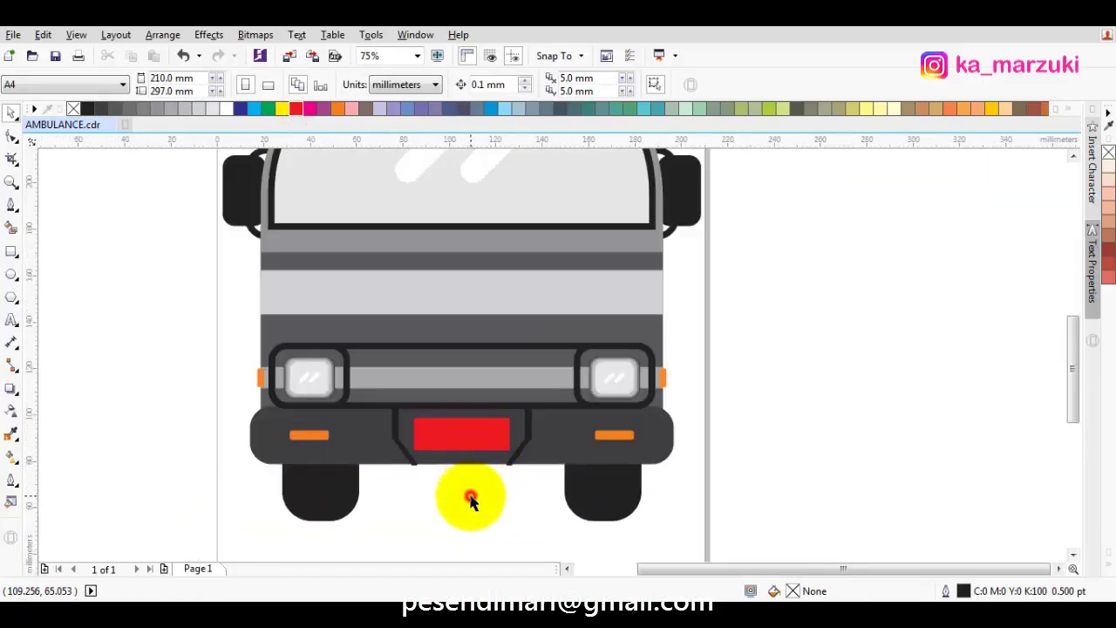
scroll(470, 498, up, 1)
click(463, 385)
scroll(544, 370, up, 1)
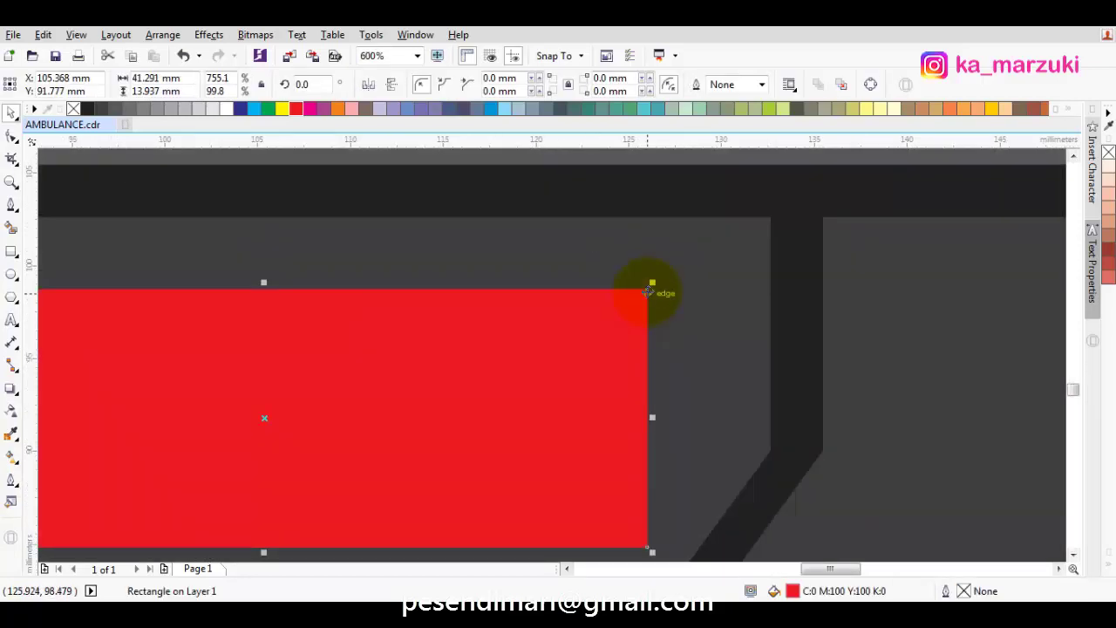
drag(650, 285, 650, 293)
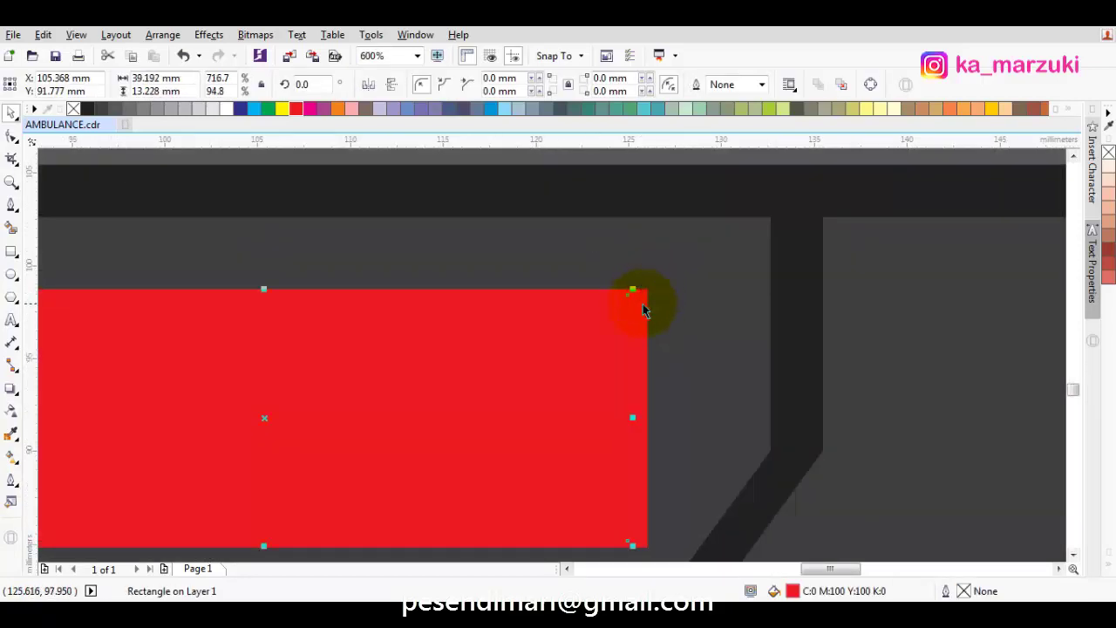
click(224, 109)
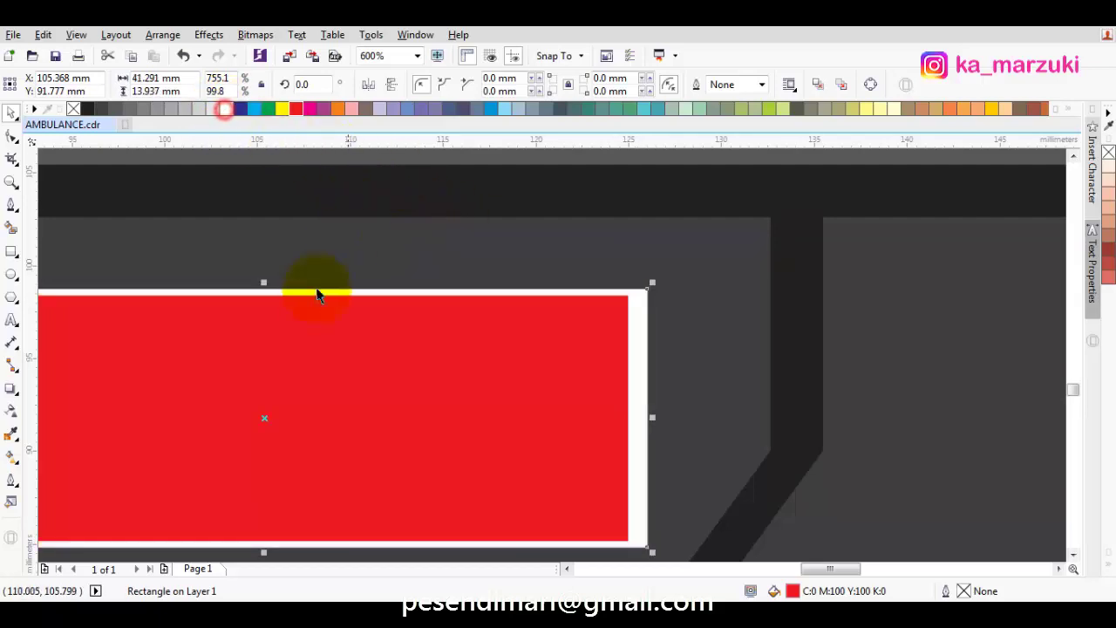
Reduce the inner red rectangle's height to 12.523 mm about its centre so the white border evens out.
scroll(436, 296, left, 3)
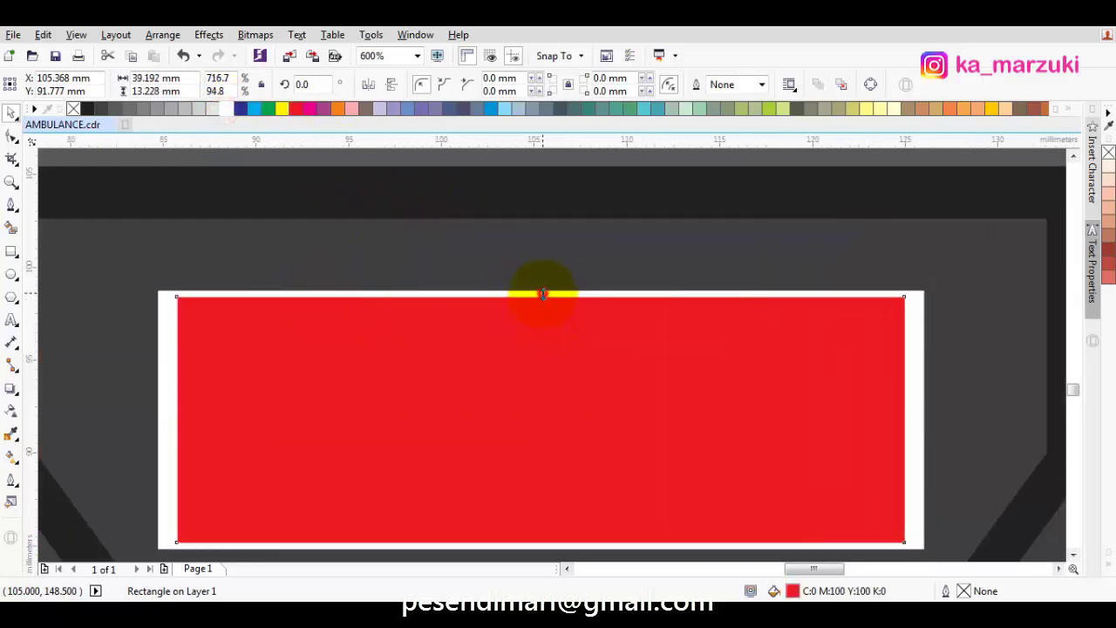
key(Escape)
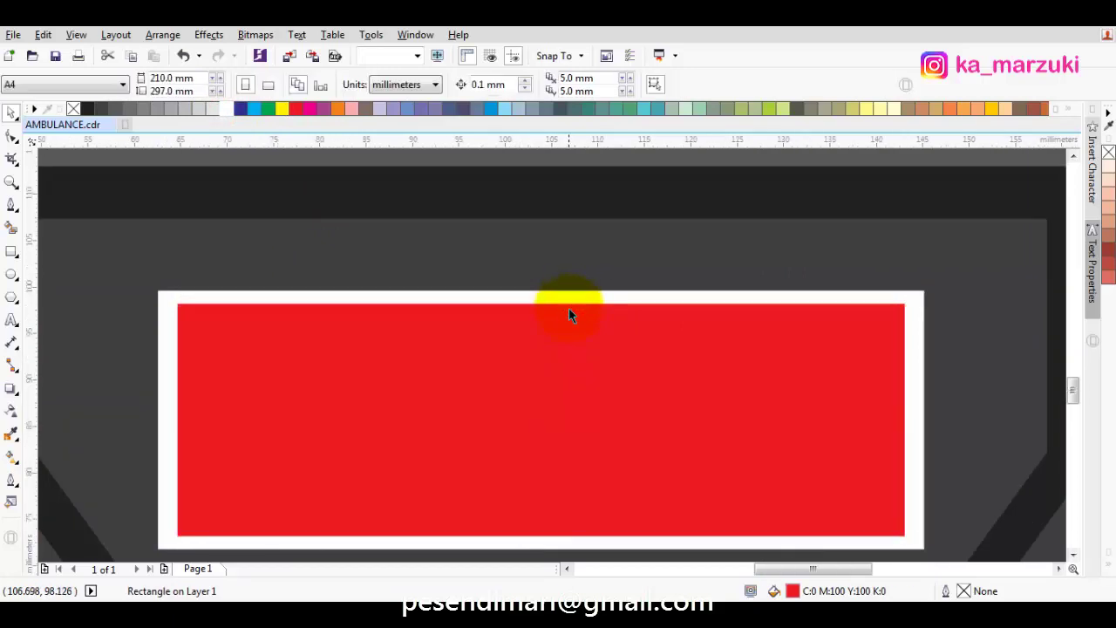
scroll(569, 314, down, 3)
drag(616, 366, 529, 405)
click(803, 400)
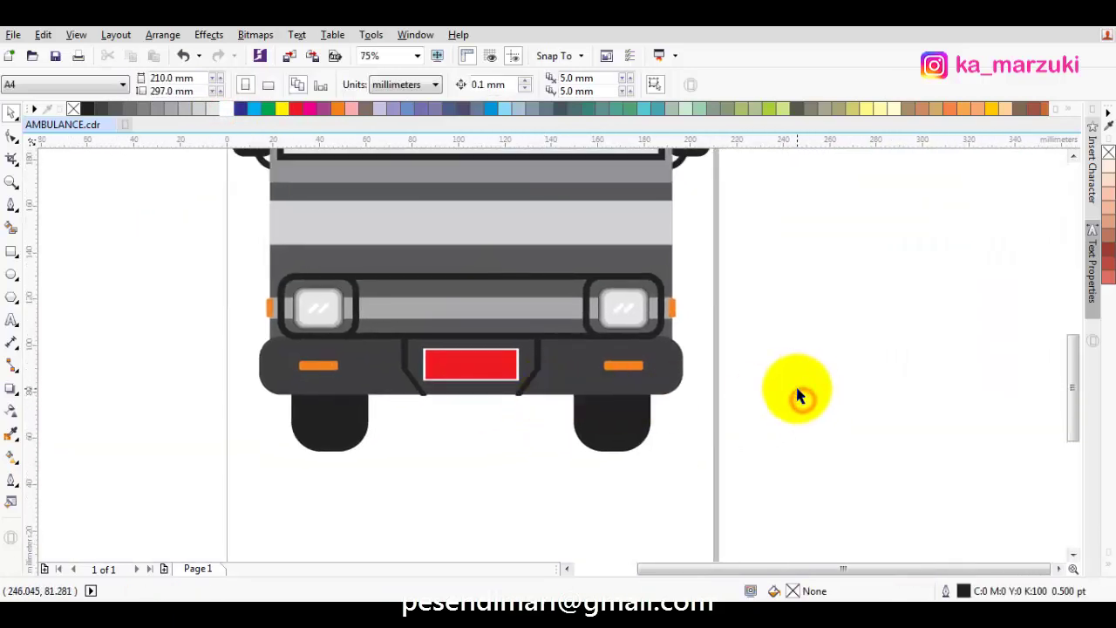
Copy the inner red plate rectangle straight up onto the centre of the roof's top edge.
scroll(784, 383, down, 3)
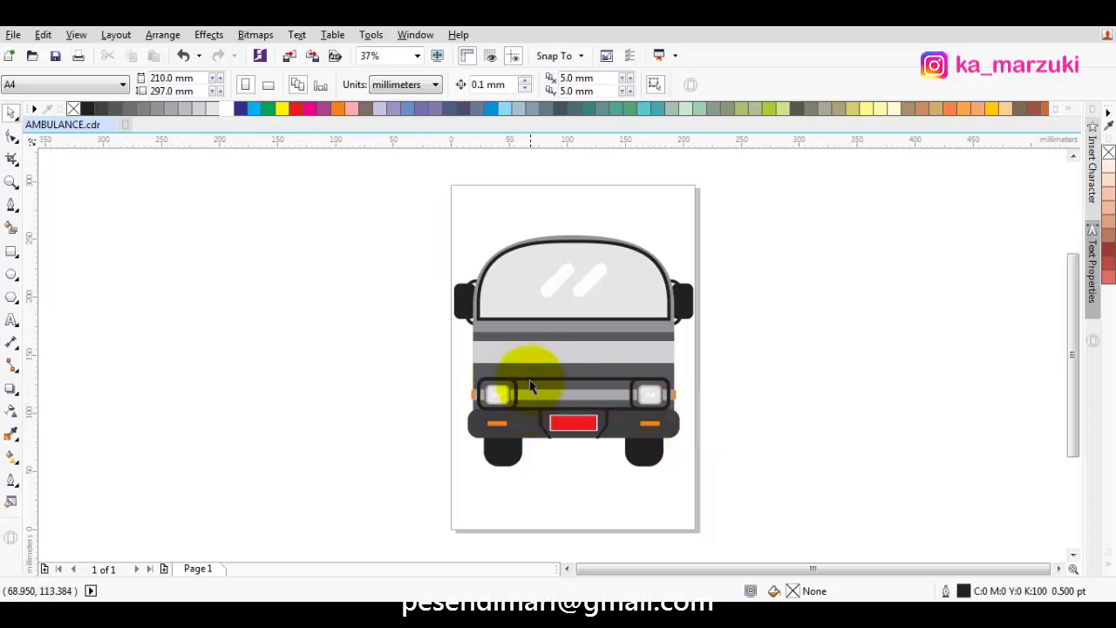
scroll(528, 375, up, 3)
drag(523, 349, 426, 291)
scroll(466, 436, up, 1)
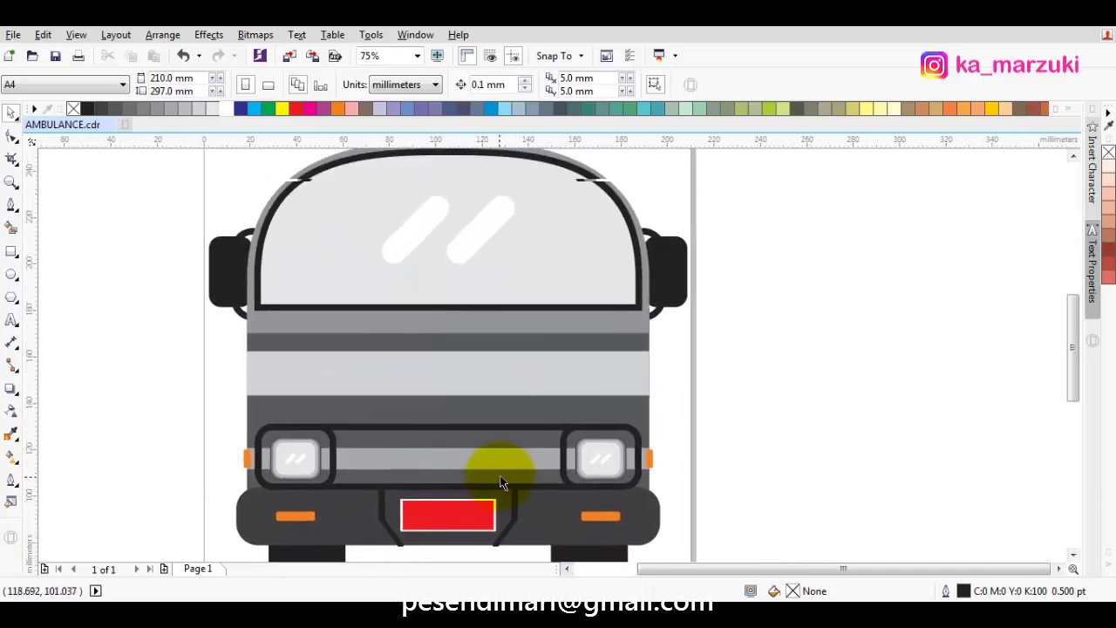
scroll(493, 489, up, 1)
drag(476, 532, 445, 170)
scroll(445, 170, up, 2)
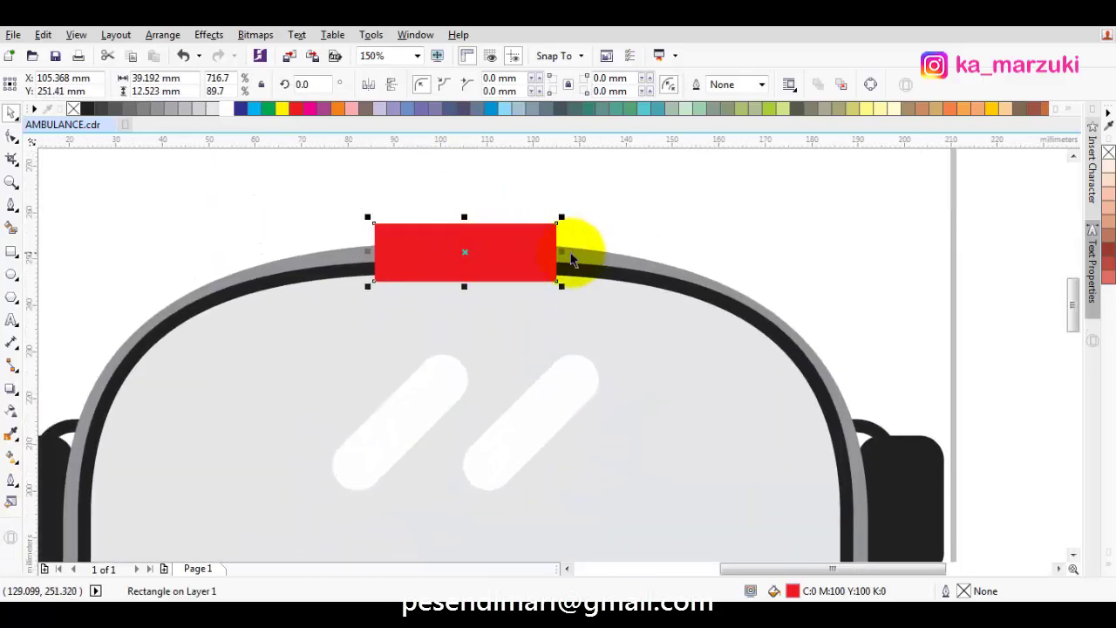
Resize the red roof rectangle to 15.348 by 24.163 mm and shift it slightly up and left.
drag(556, 253, 502, 253)
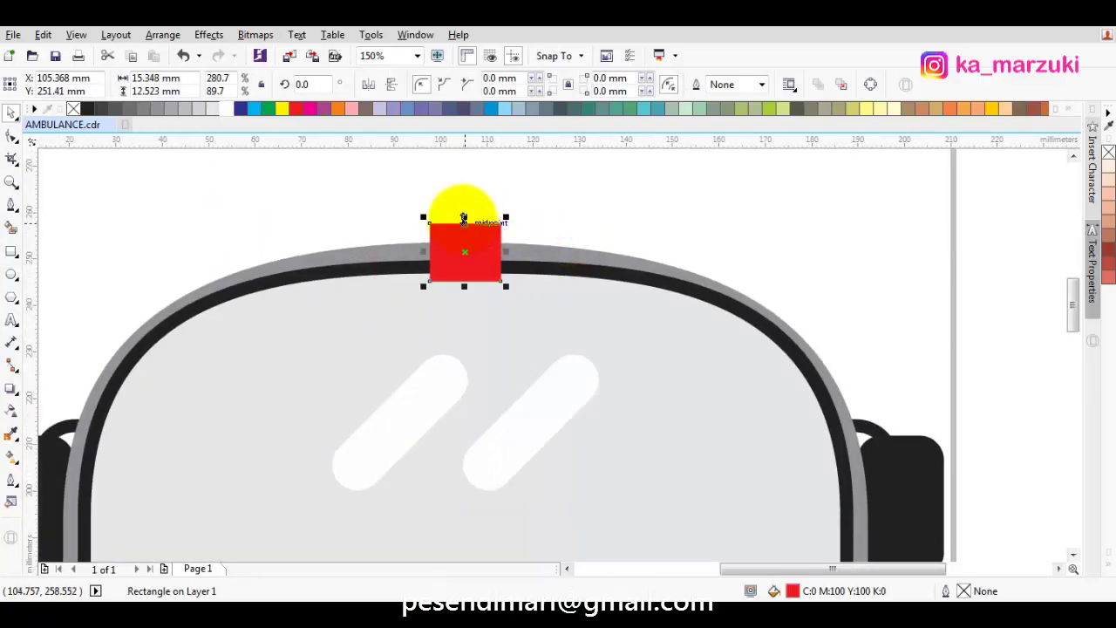
drag(463, 217, 463, 189)
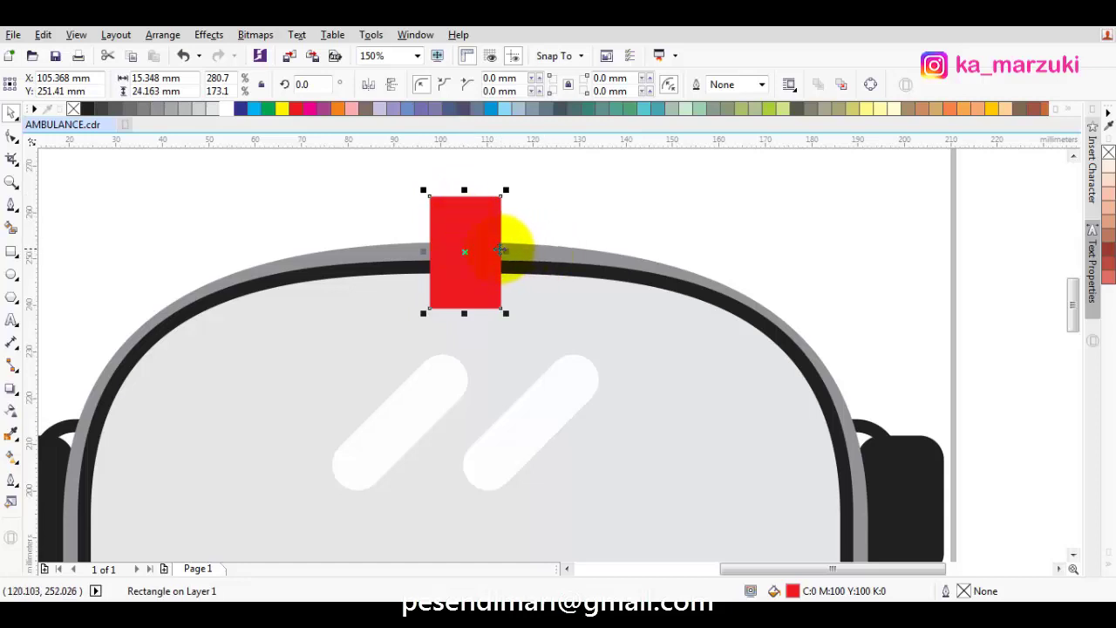
mouse_move(467, 249)
mouse_down()
mouse_move(640, 216)
mouse_move(459, 242)
mouse_up()
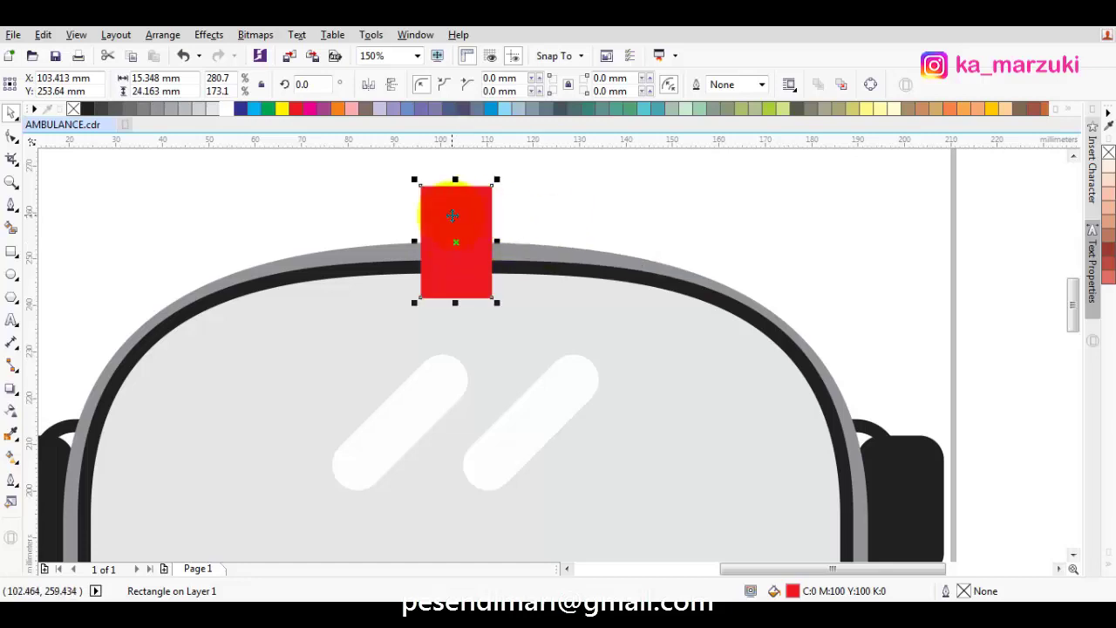
Round all corners of the red roof rectangle and enlarge it to 17.893 by 28.17 mm with 3.934 mm radii.
click(12, 137)
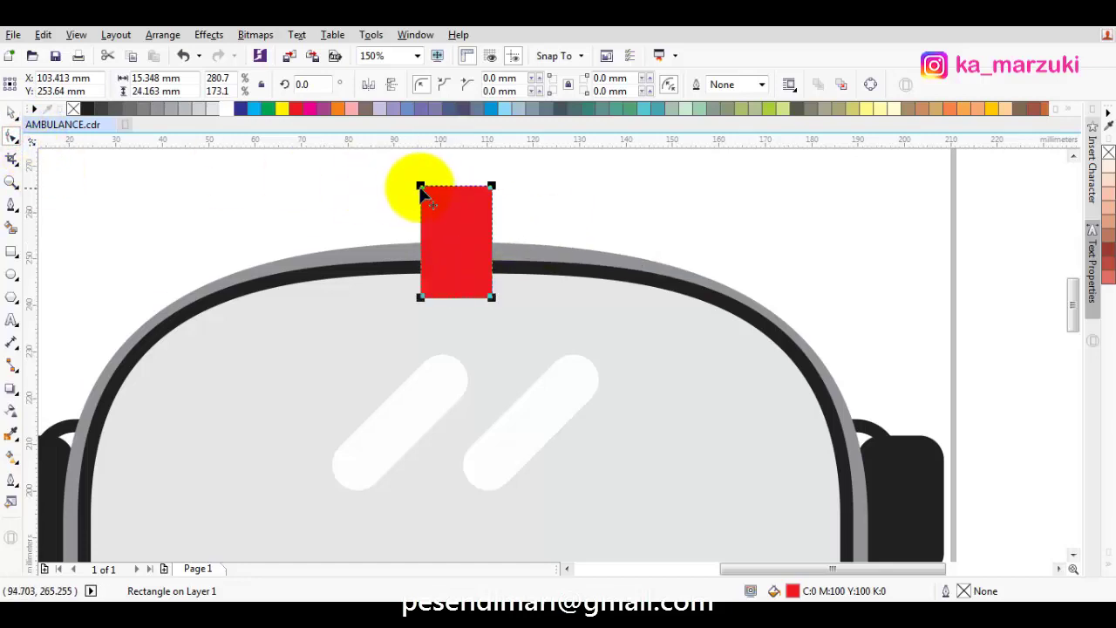
drag(421, 188, 478, 218)
key(space)
Send the red siren rectangle to the back of the layer so its lower part sits behind the roof.
right_click(460, 230)
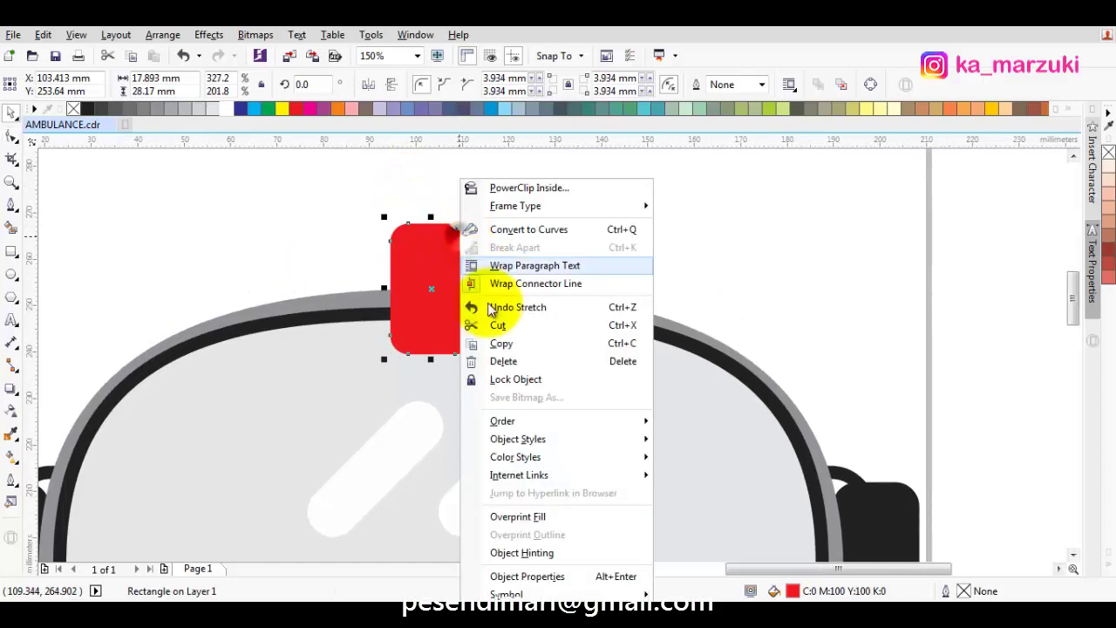
mouse_move(647, 428)
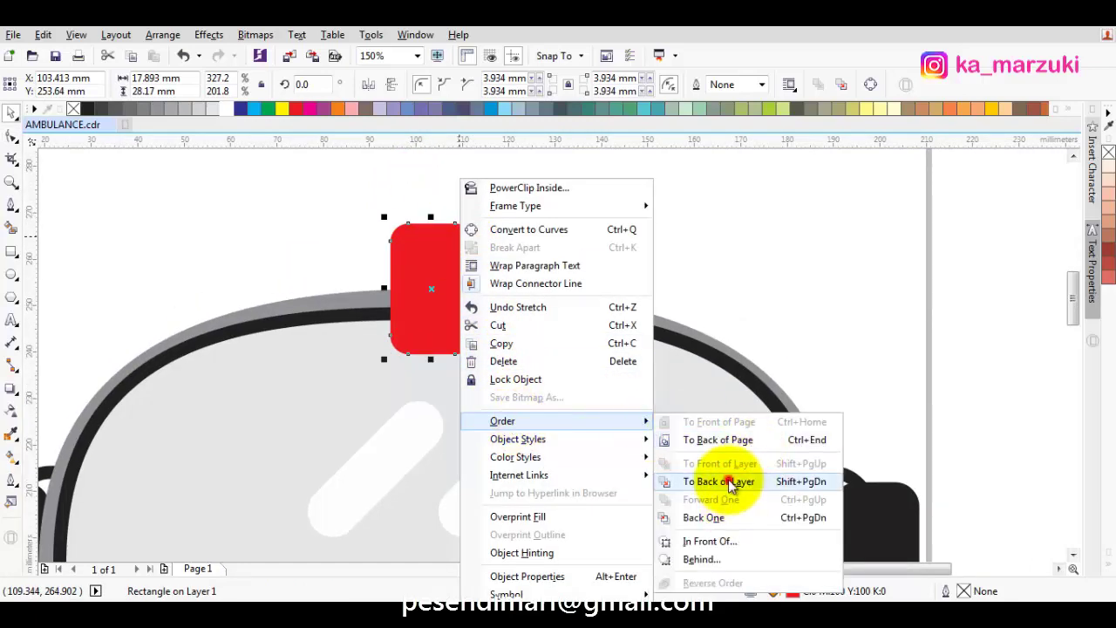
click(723, 480)
click(664, 249)
scroll(506, 266, down, 3)
scroll(506, 266, up, 3)
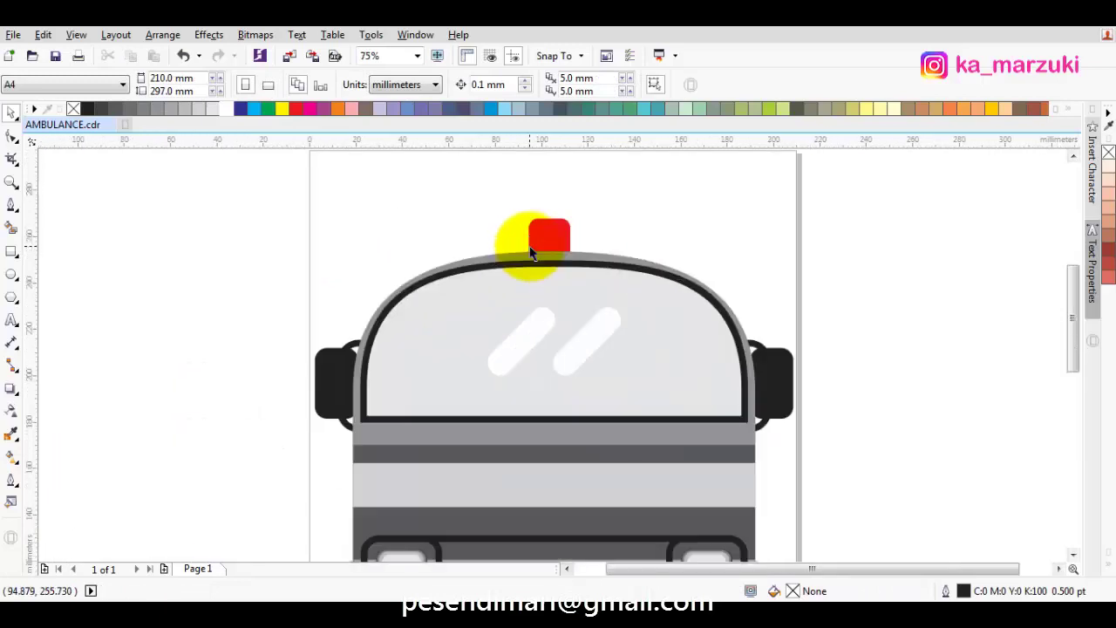
Make a concentric copy of the red siren rectangle at 15.889 by 25.014 mm and fill it orange (C0 M60 Y80 K0).
click(561, 276)
scroll(573, 248, up, 1)
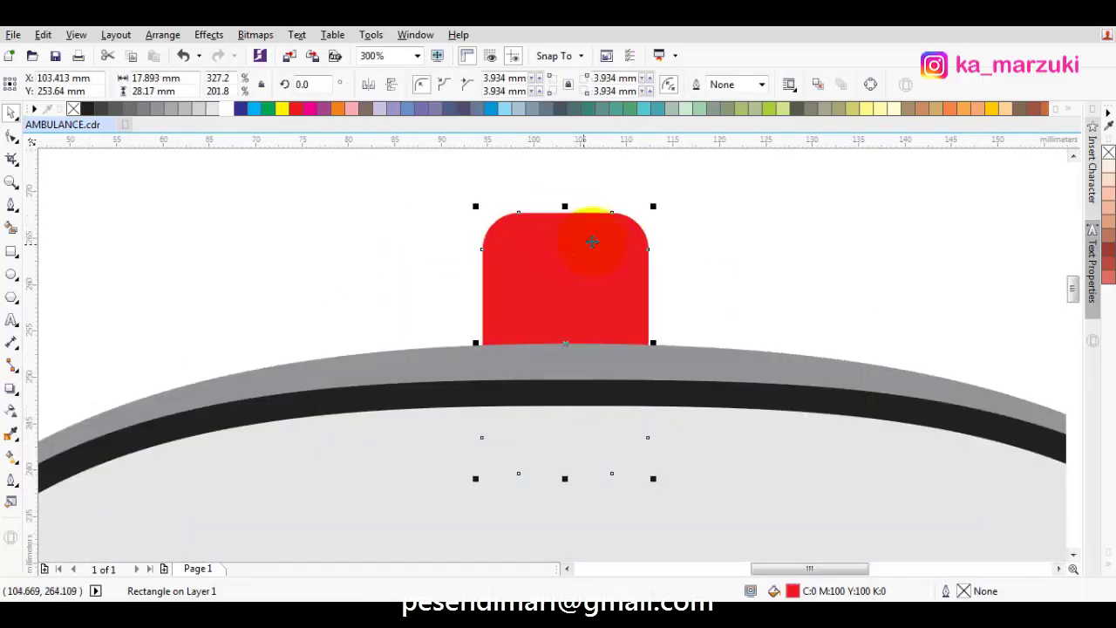
drag(655, 207, 649, 218)
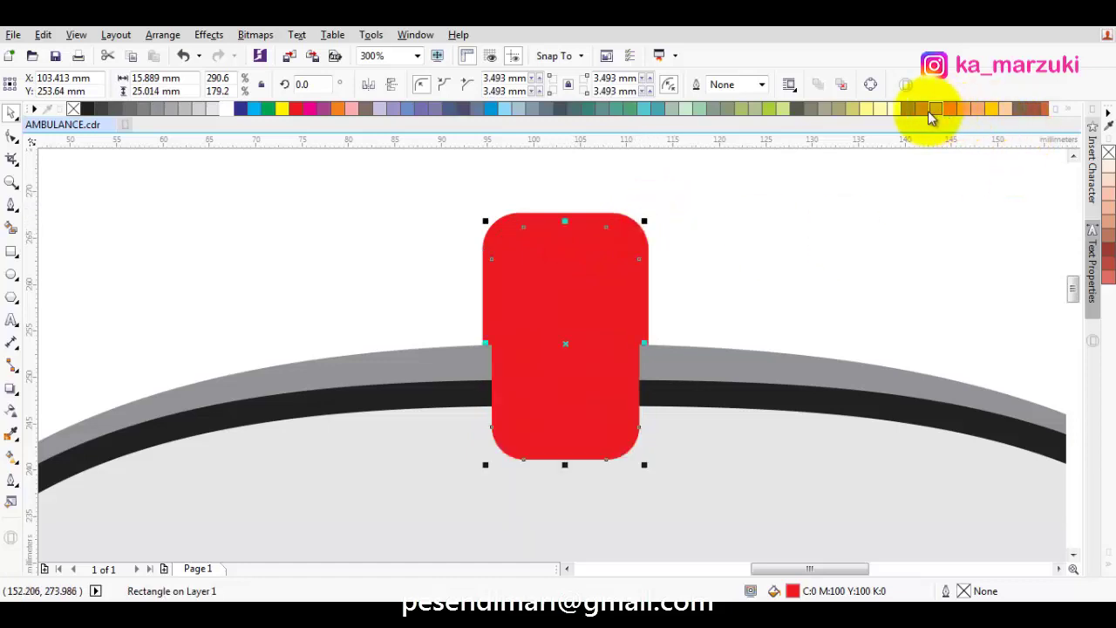
click(339, 109)
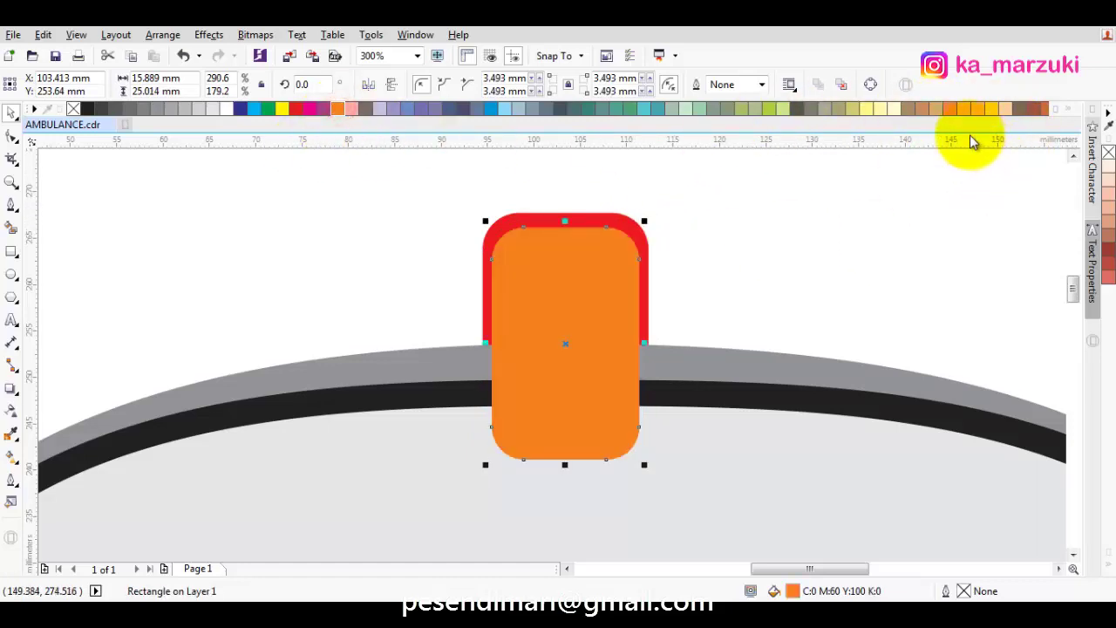
click(950, 111)
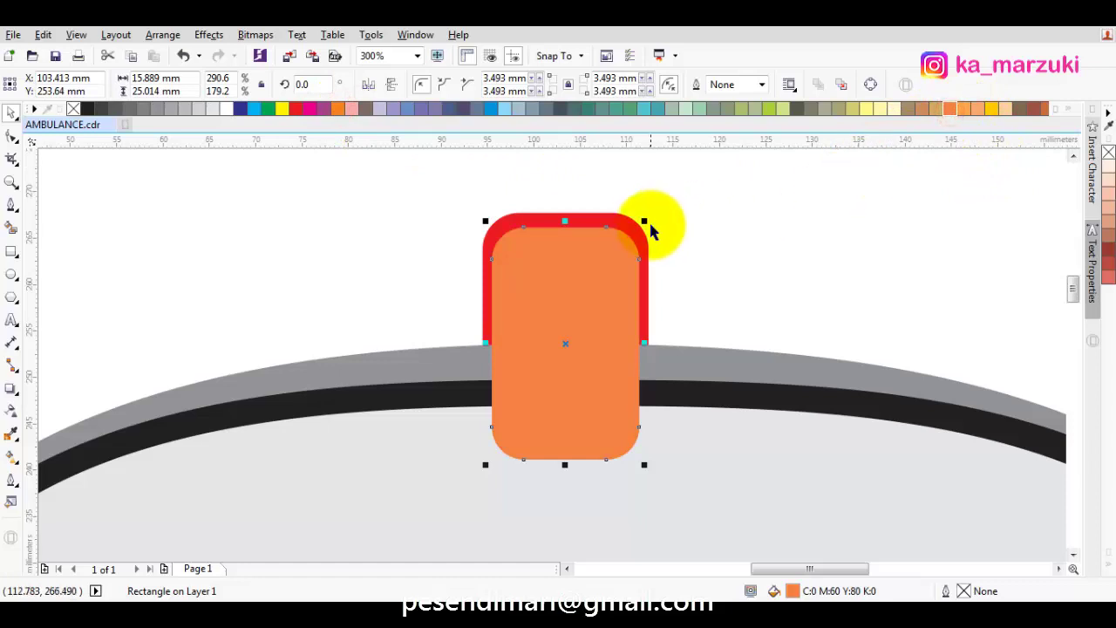
Make a cyan copy of the orange rectangle, offset slightly down and to the right, and enlarge it to 16.213 by 25.524 mm.
drag(585, 242, 628, 225)
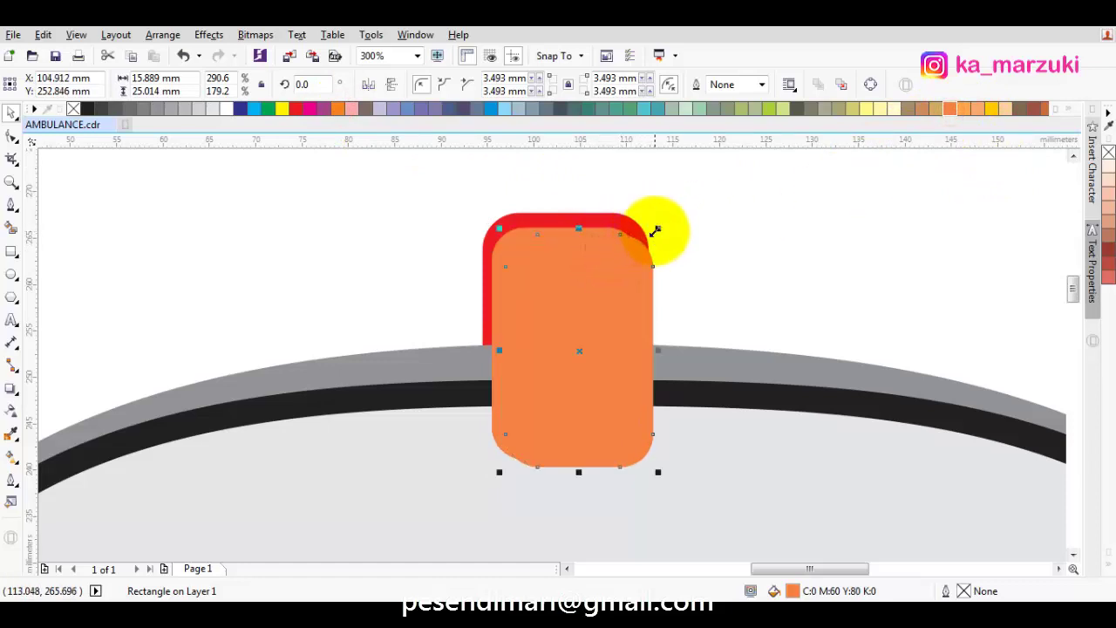
click(257, 109)
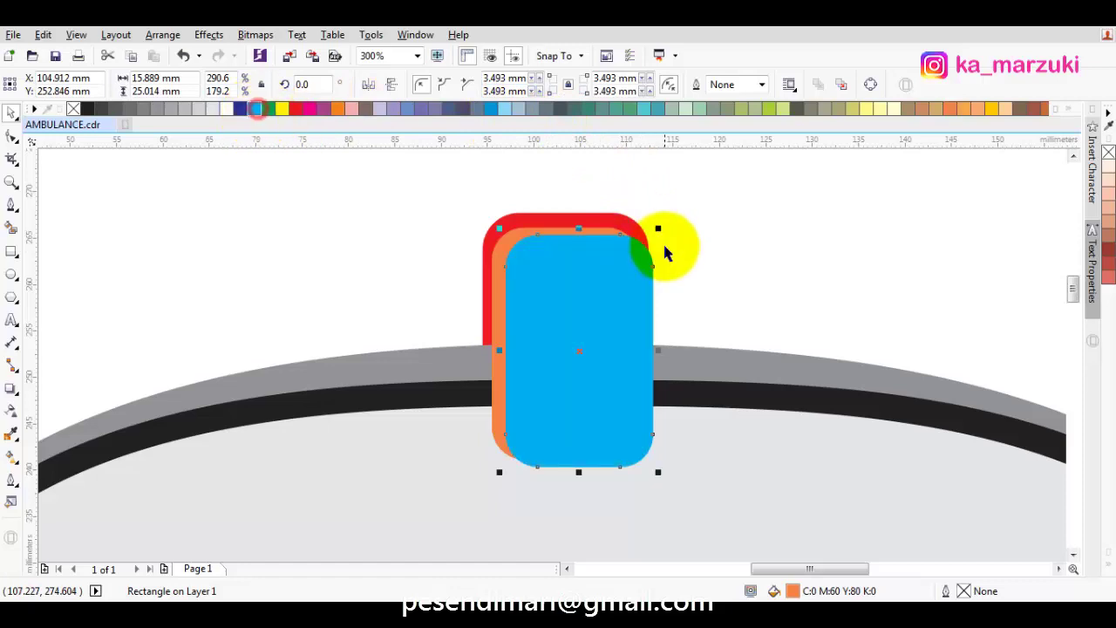
mouse_move(662, 227)
mouse_down()
mouse_move(678, 219)
mouse_move(660, 226)
mouse_up()
scroll(581, 247, up, 2)
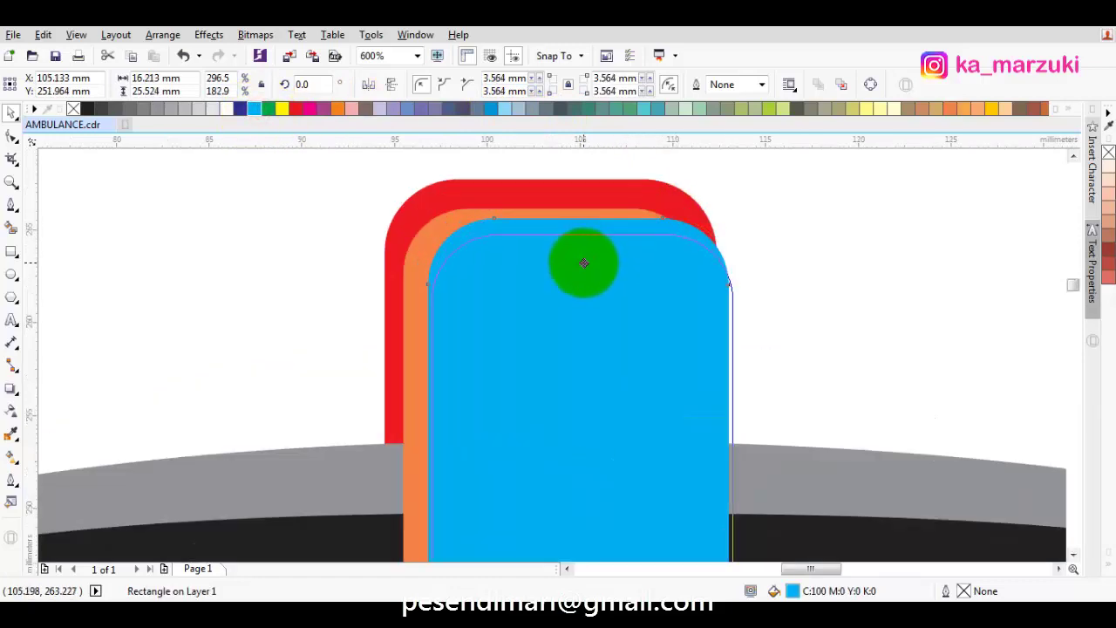
drag(587, 254, 589, 254)
Cut the cyan rectangle out of the orange one with Back Minus Front and order the remaining highlight directly in front of the red siren.
shift+click(442, 242)
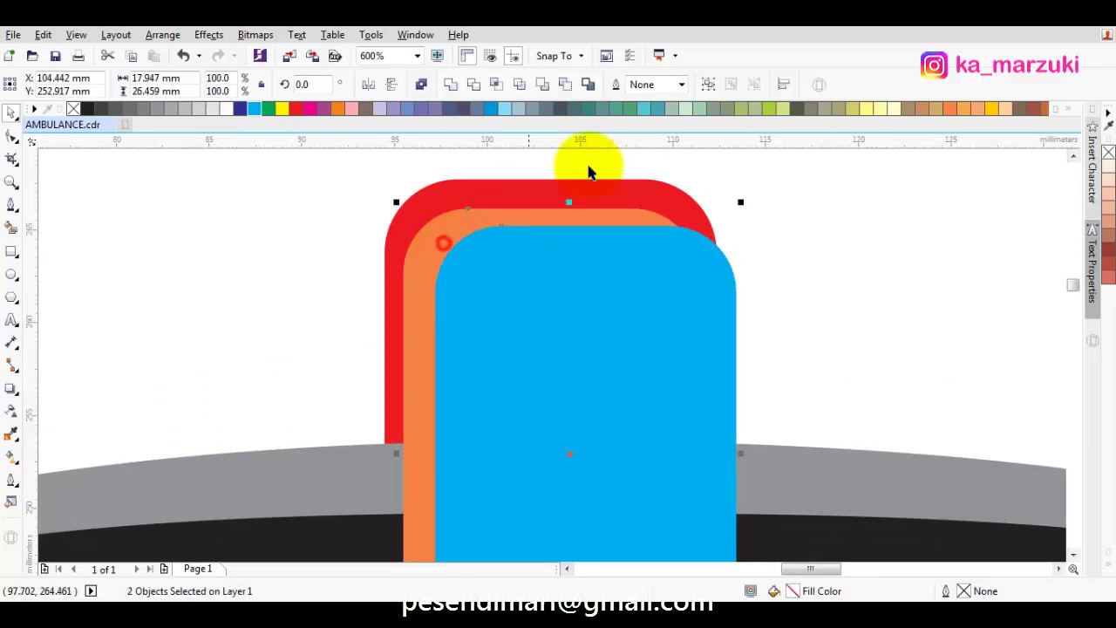
click(566, 86)
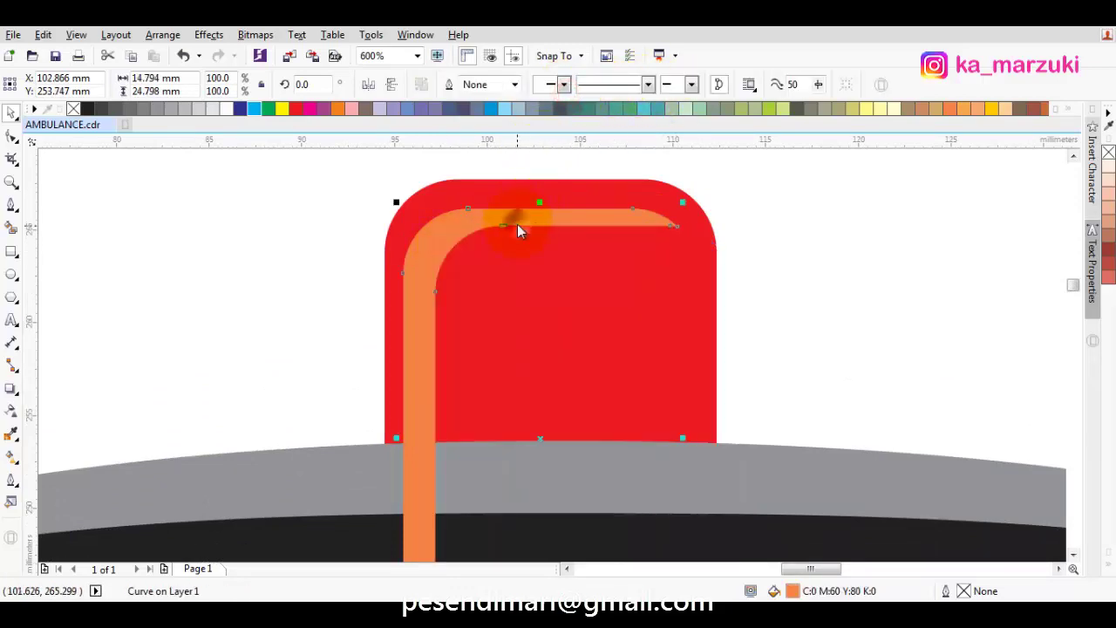
right_click(517, 229)
mouse_move(561, 423)
click(739, 540)
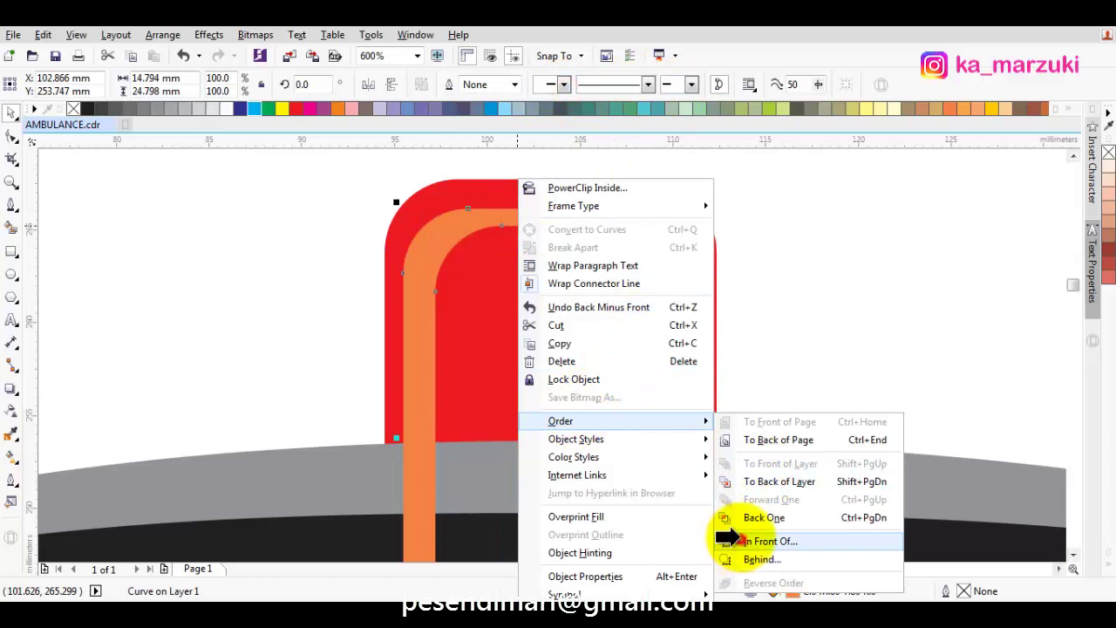
click(623, 349)
scroll(633, 334, down, 2)
click(818, 319)
Recolour the orange highlight on the roof siren white.
scroll(818, 319, down, 1)
drag(823, 320, 658, 234)
scroll(667, 277, up, 2)
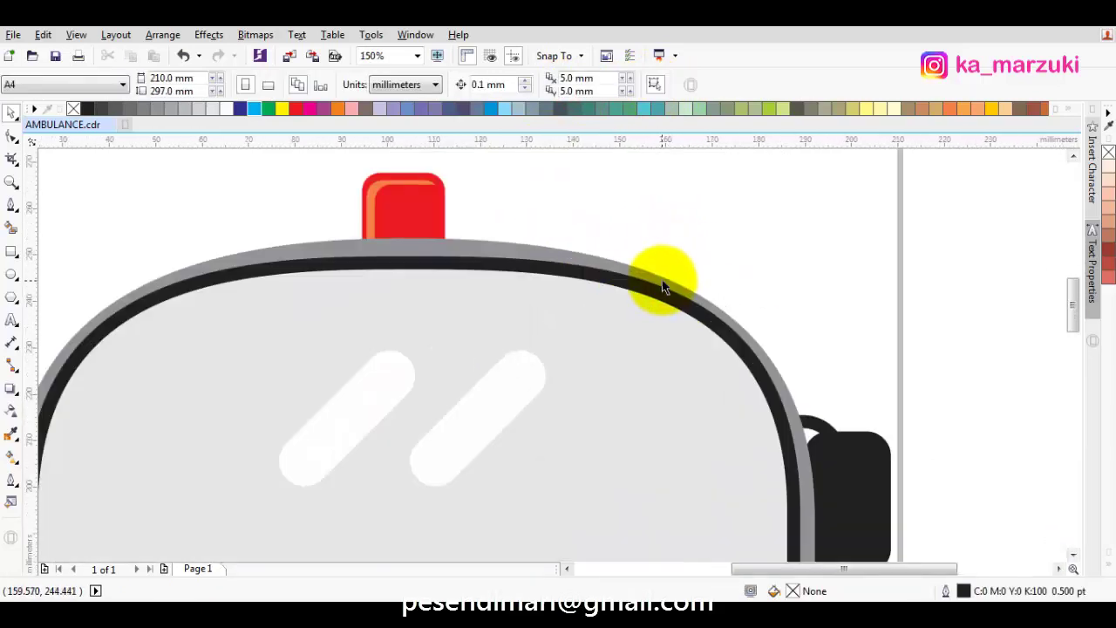
scroll(662, 280, down, 2)
scroll(583, 258, up, 4)
click(341, 209)
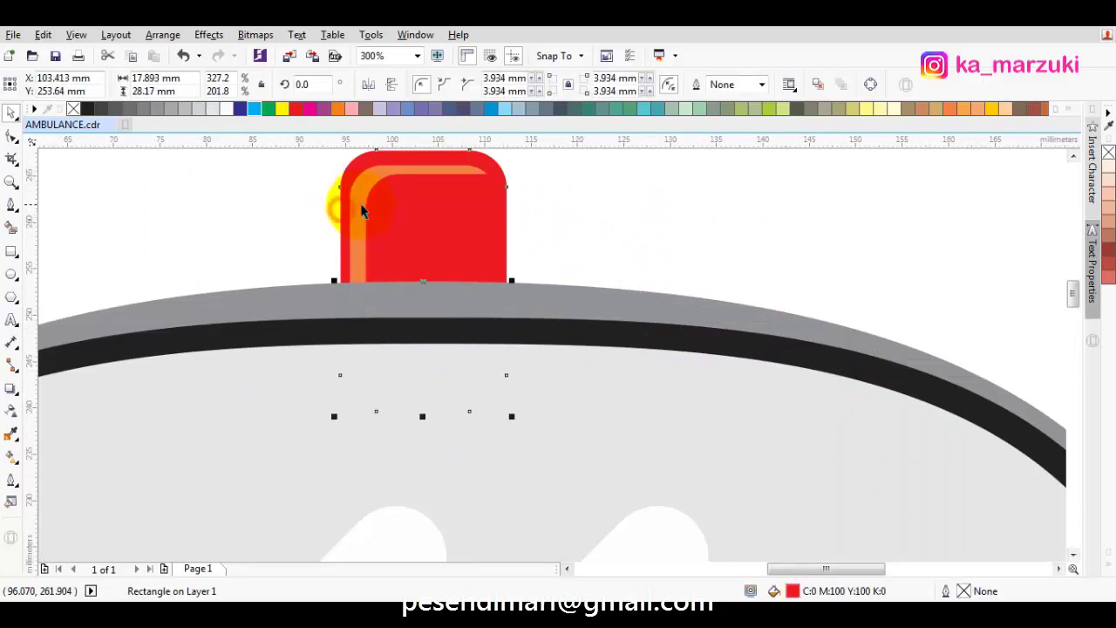
click(361, 209)
click(226, 109)
click(253, 187)
scroll(461, 229, down, 5)
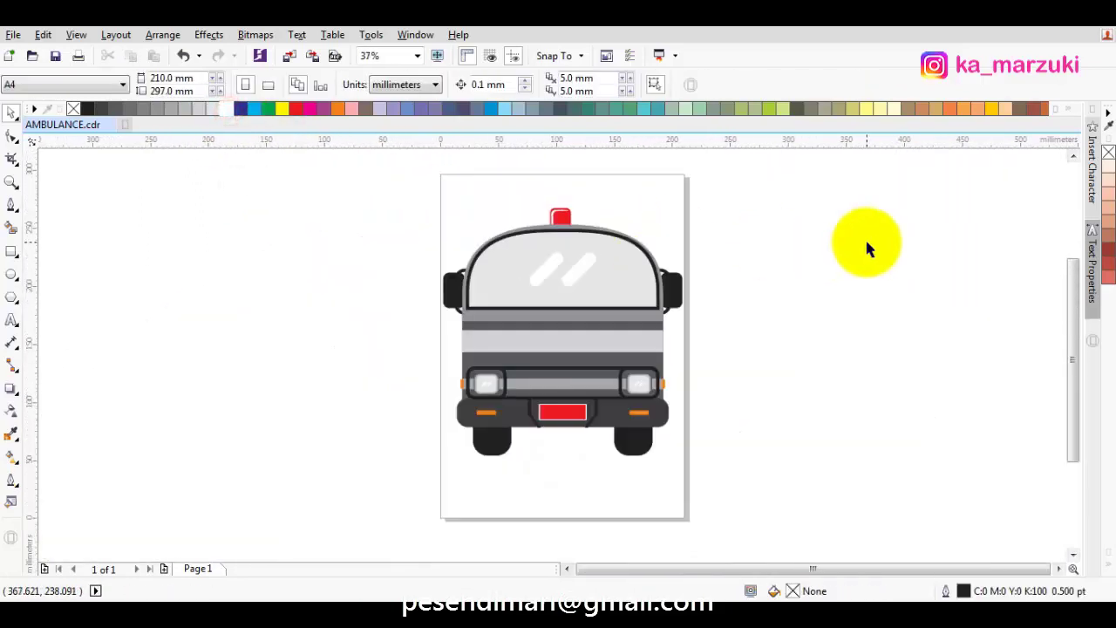
Look over the ambulance front from the roof siren and mirrors down to the headlights and bumper.
click(866, 241)
scroll(587, 248, up, 1)
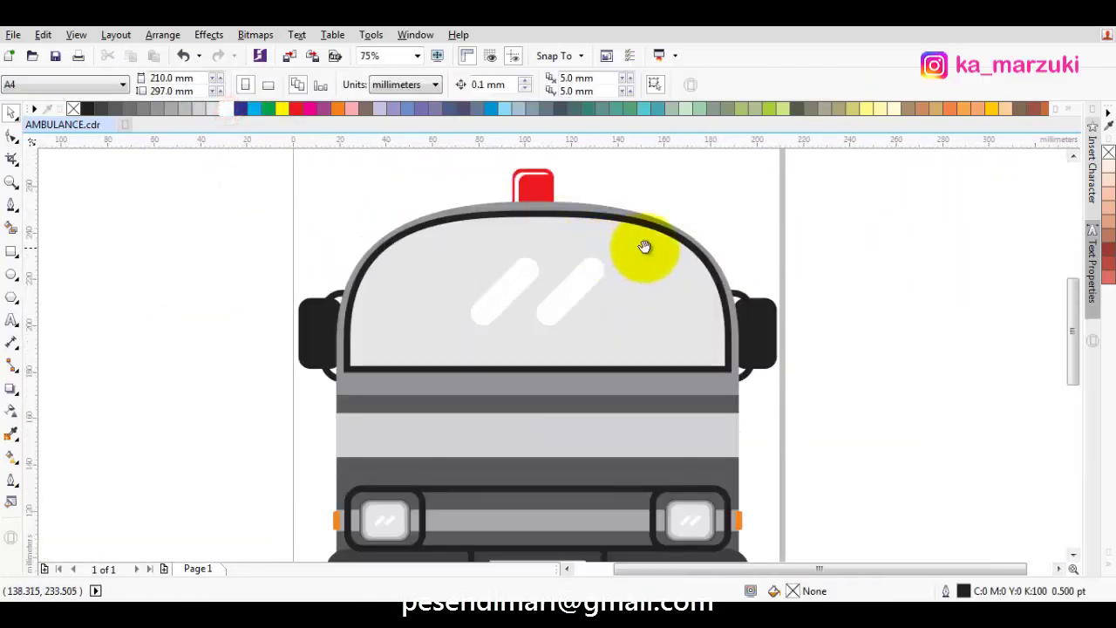
drag(631, 301, 752, 316)
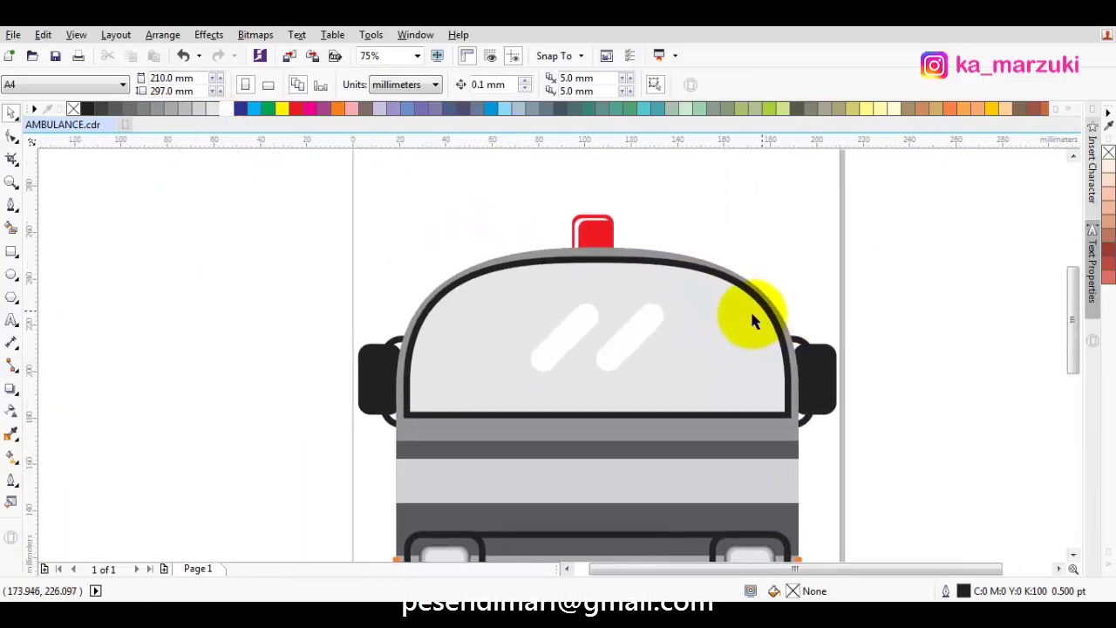
drag(566, 366, 462, 294)
click(361, 259)
drag(785, 278, 712, 281)
click(810, 278)
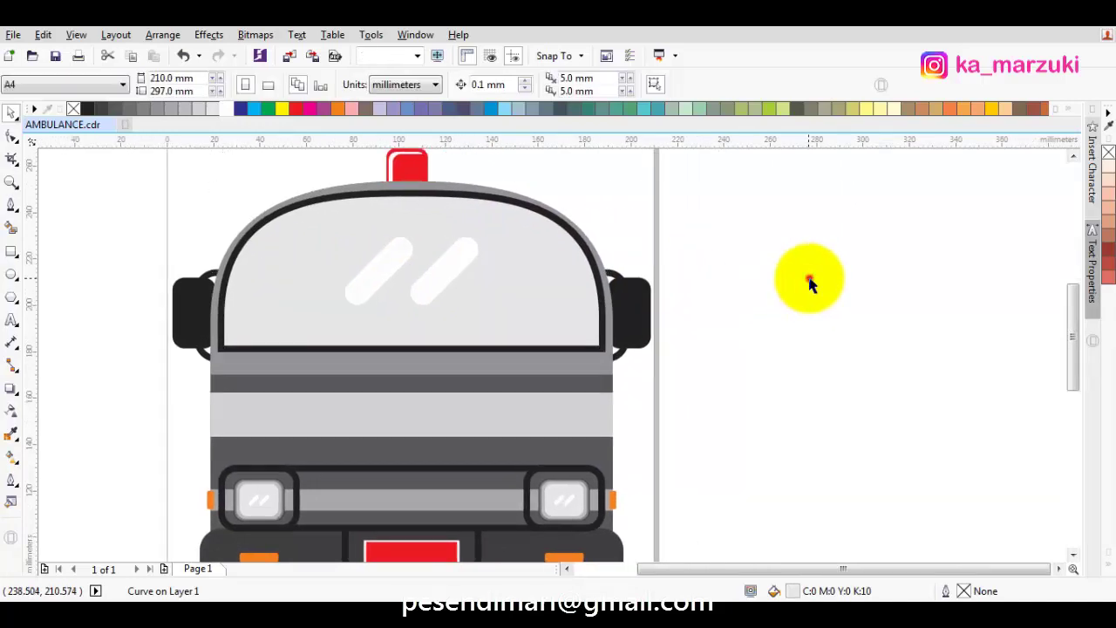
drag(791, 287, 831, 225)
drag(685, 409, 693, 435)
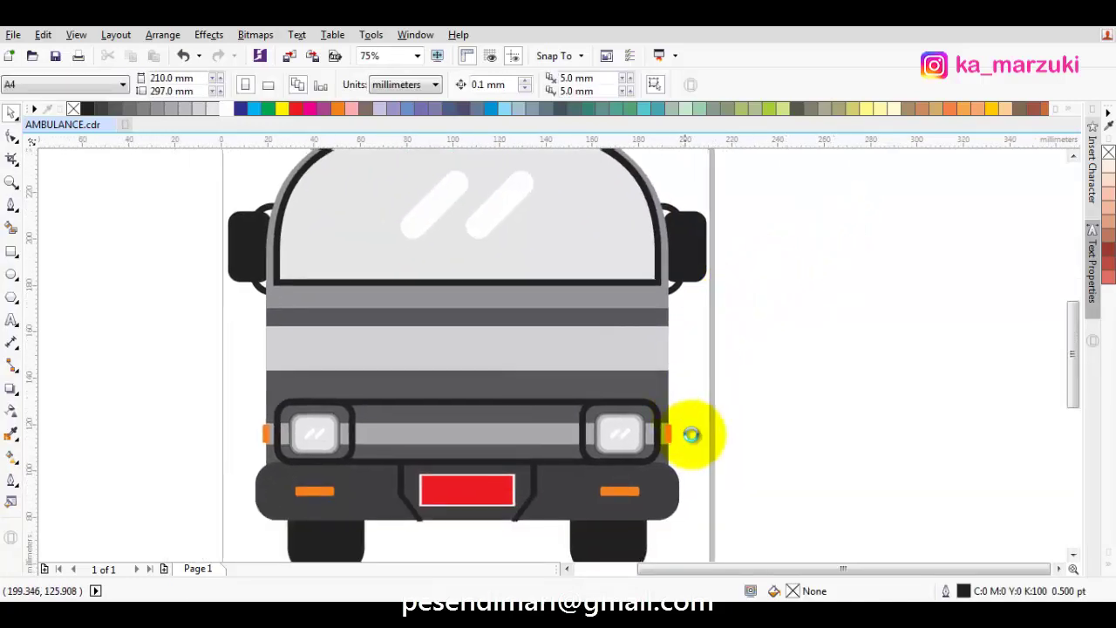
Copy the orange marker light beside the left headlight onto the left mirror, close to the mirror's outer edge.
click(274, 458)
scroll(274, 457, up, 1)
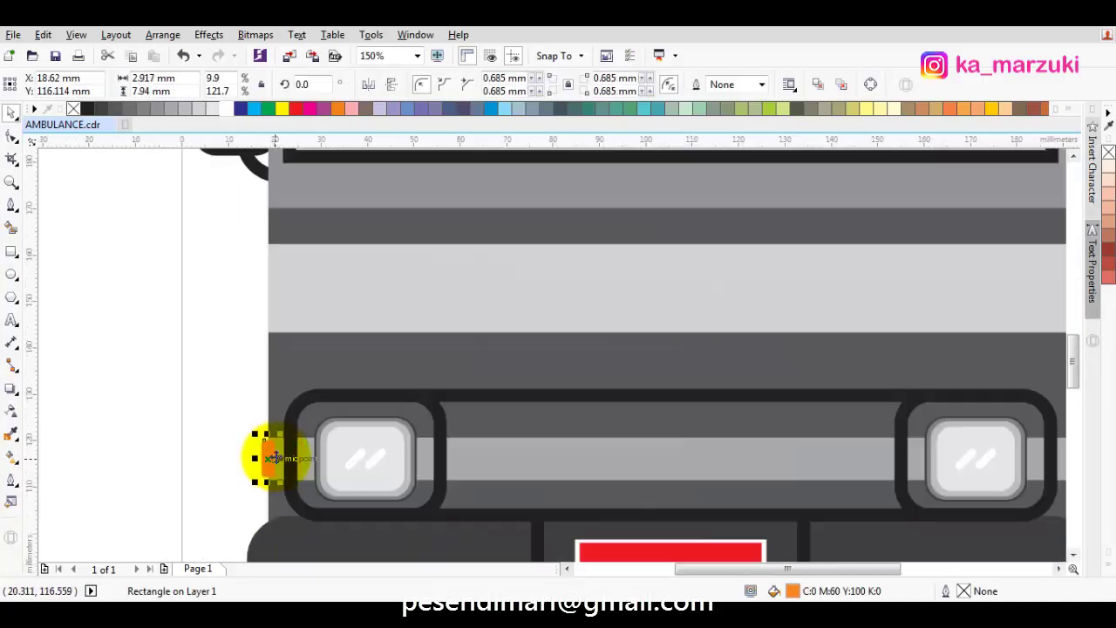
scroll(275, 455, down, 1)
drag(270, 455, 252, 268)
scroll(252, 268, up, 4)
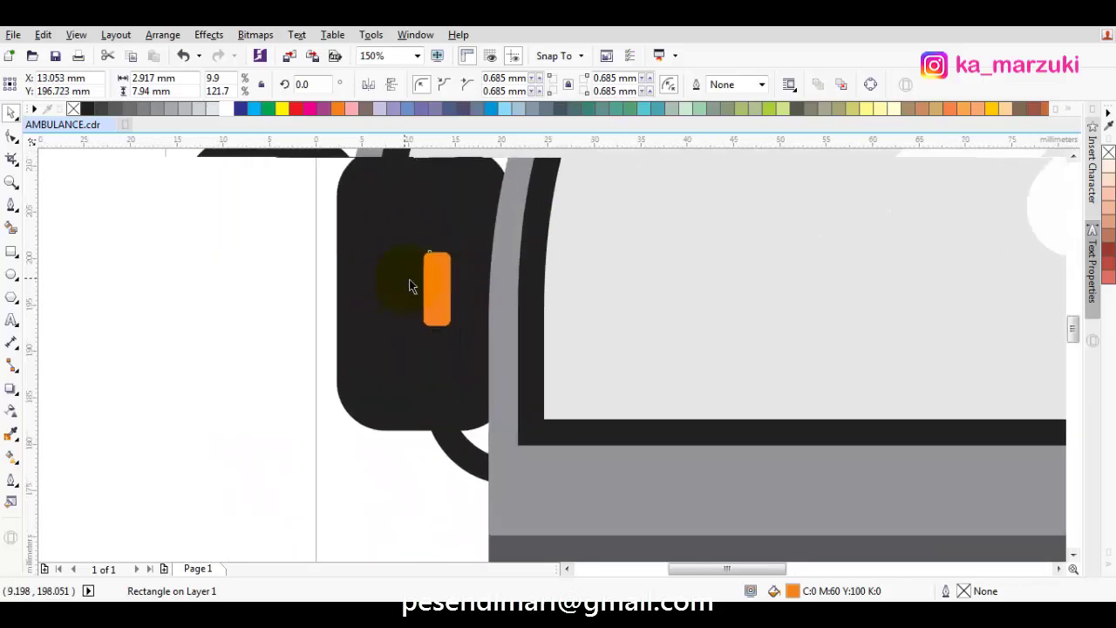
drag(402, 273, 361, 288)
Add a mirrored copy of the orange marker against its outer side, sized 1.349 by 3.626 mm, reaching the mirror's edge.
scroll(358, 282, up, 1)
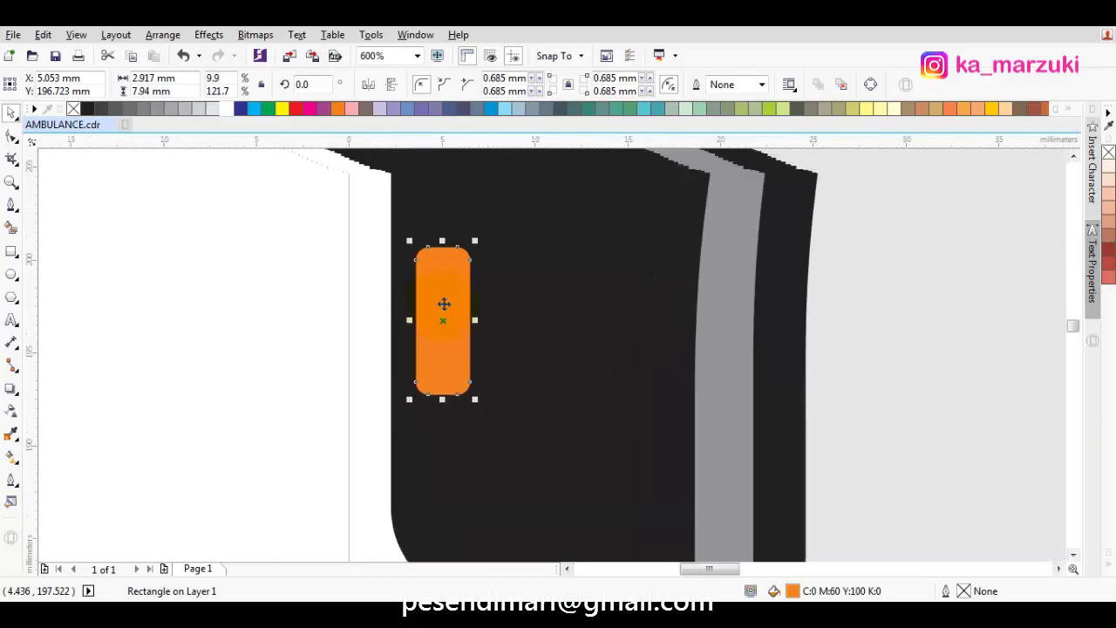
drag(472, 320, 391, 312)
drag(403, 250, 402, 281)
scroll(377, 286, down, 1)
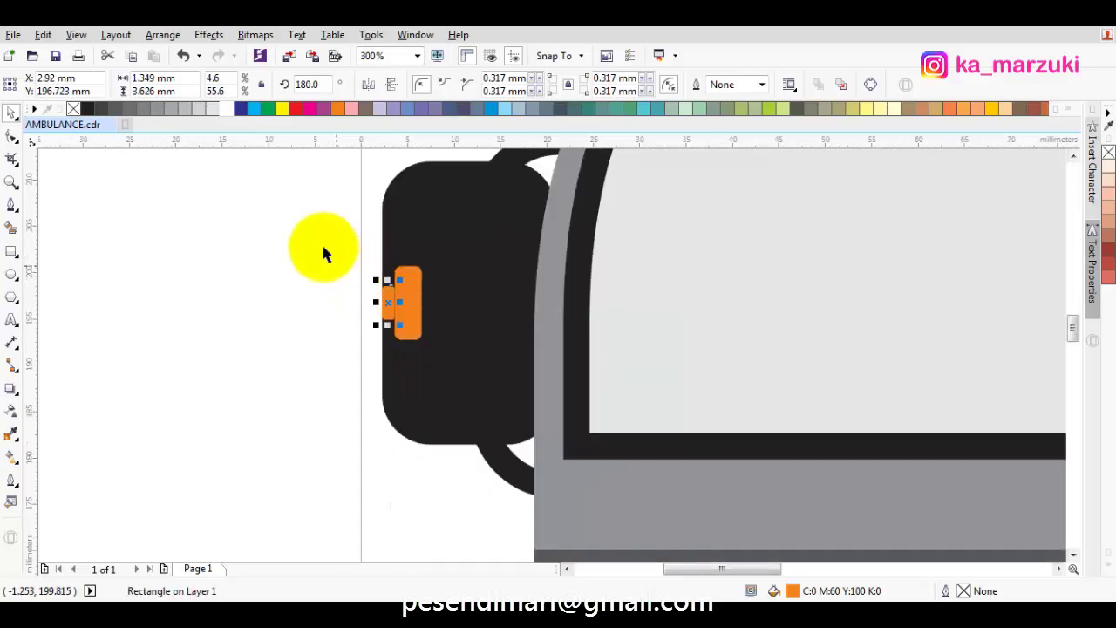
Copy both orange rectangles from the left mirror, flipped horizontally, onto the right mirror and align them with its outer edge.
drag(481, 360, 464, 362)
scroll(463, 362, down, 1)
scroll(457, 335, up, 1)
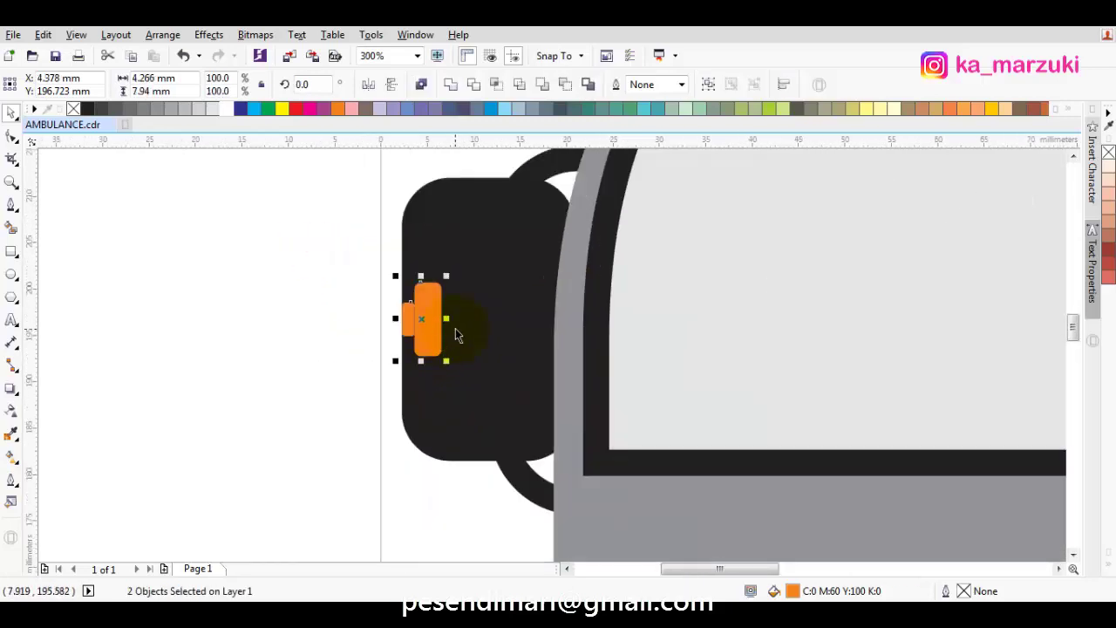
drag(427, 321, 781, 324)
scroll(403, 321, down, 1)
drag(793, 322, 892, 341)
scroll(916, 341, up, 3)
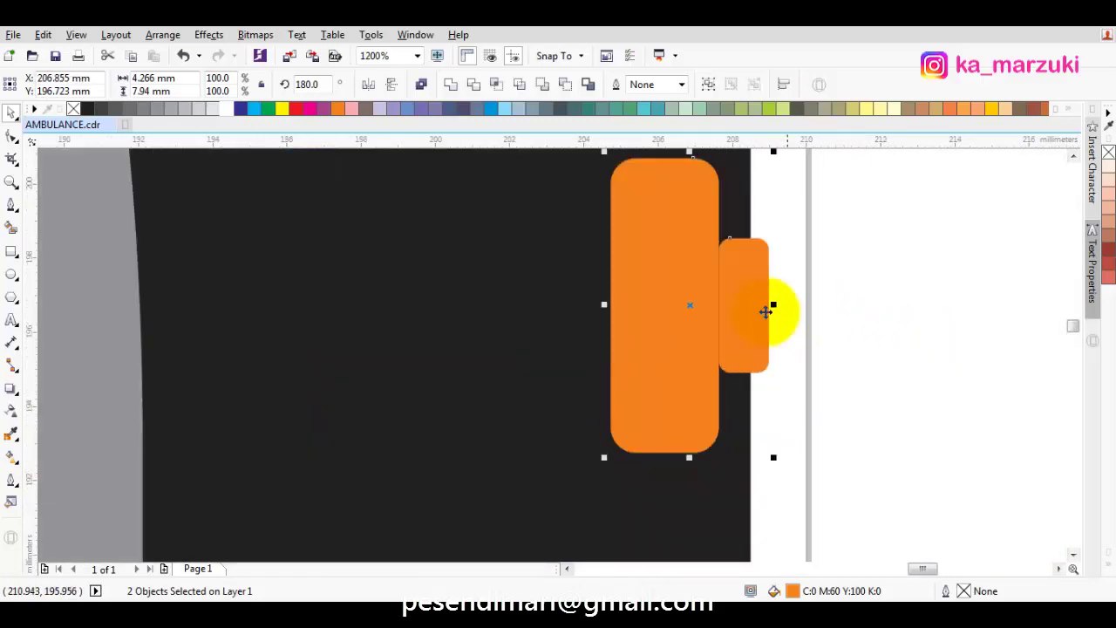
mouse_move(768, 308)
mouse_down()
mouse_move(695, 306)
mouse_move(752, 305)
mouse_up()
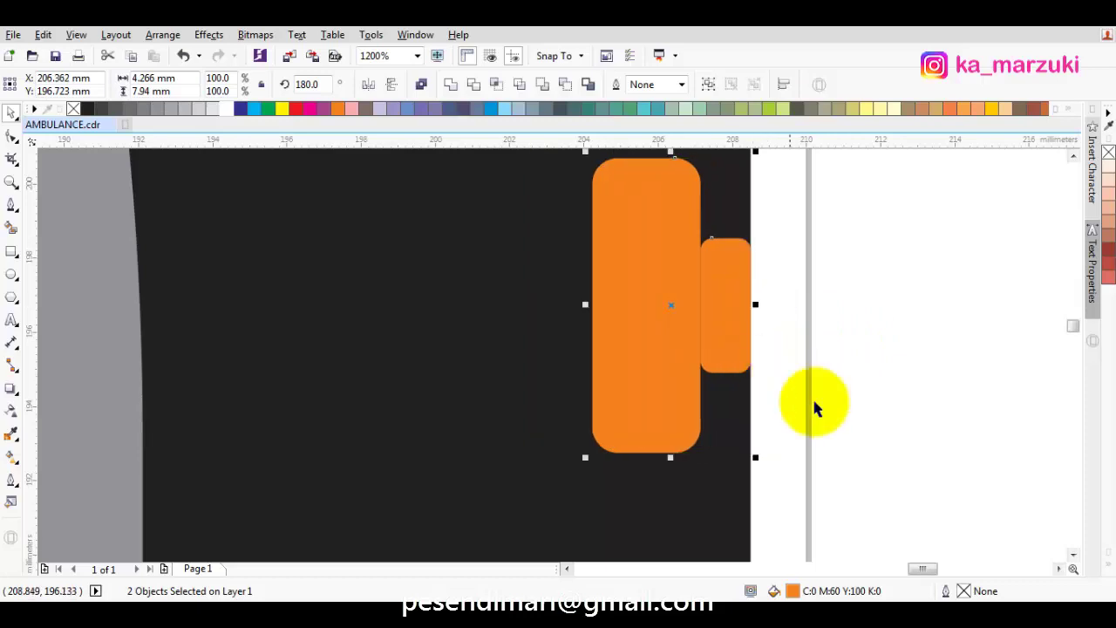
Delete the small outer orange rectangles from both the right and the left mirror.
drag(824, 410, 647, 218)
key(Delete)
scroll(696, 253, down, 4)
drag(405, 278, 648, 280)
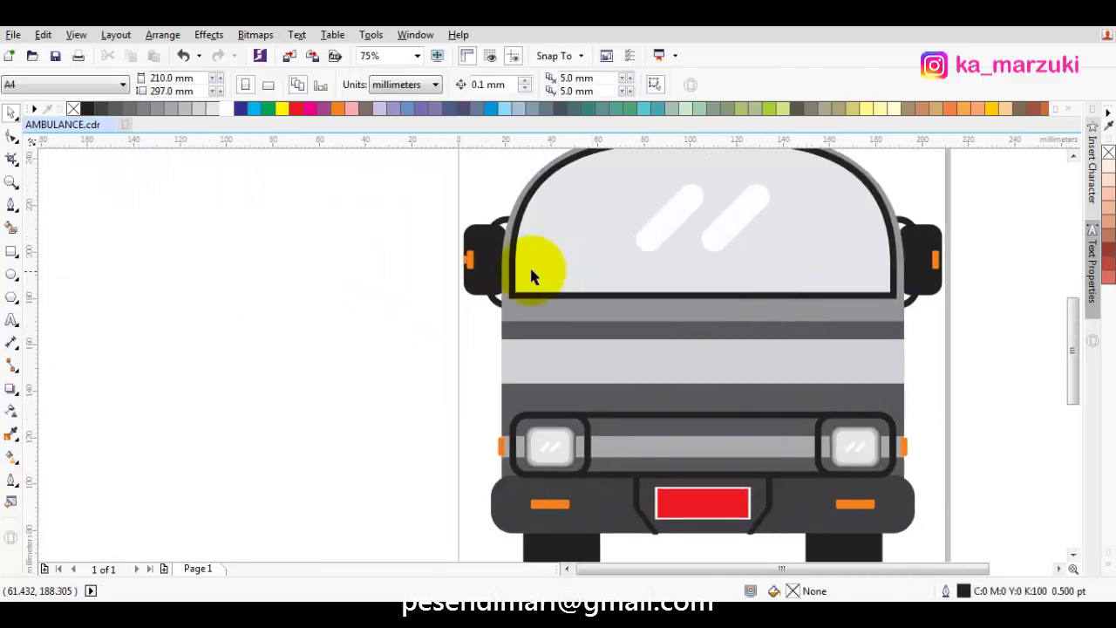
scroll(455, 258, up, 3)
click(479, 275)
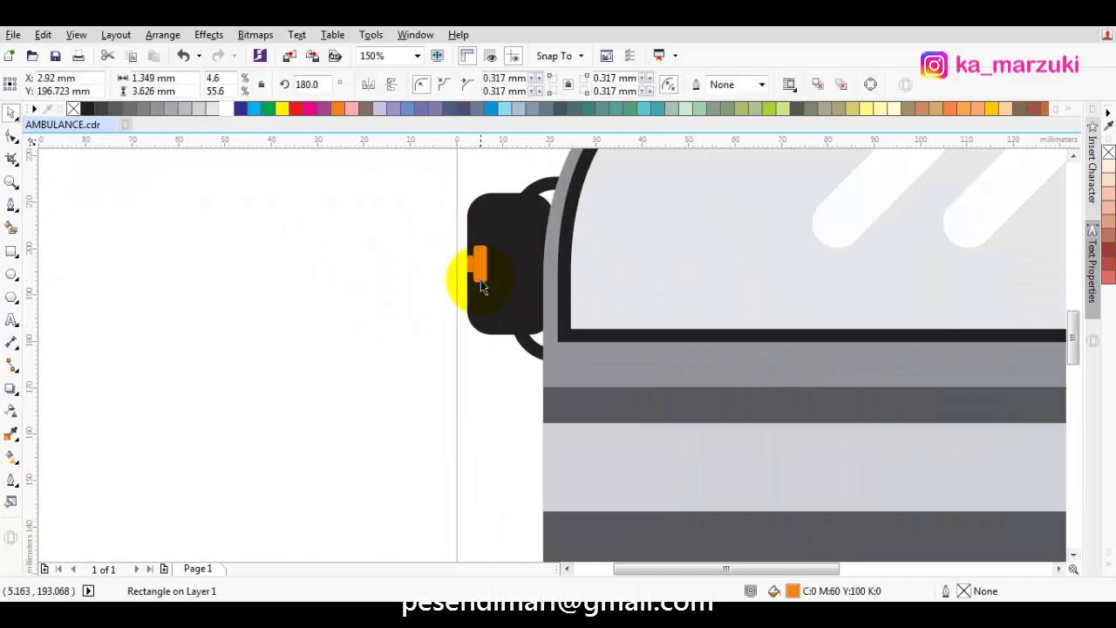
scroll(479, 280, down, 3)
drag(519, 296, 451, 270)
click(335, 279)
drag(553, 321, 506, 314)
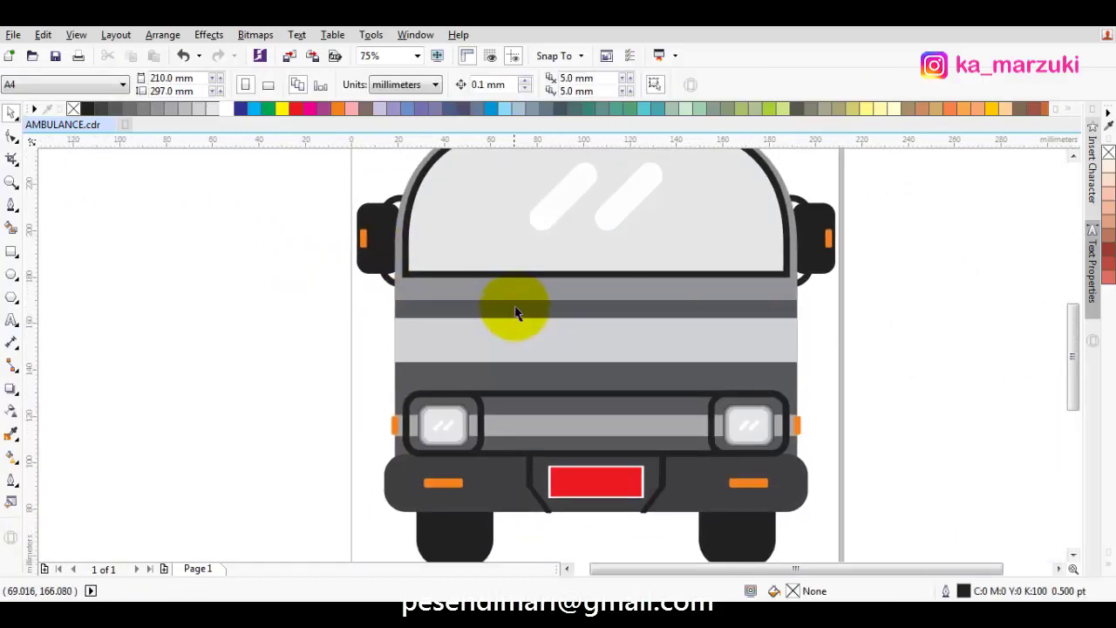
Draw a 4.208 mm circle on the grey band just below the windshield's left end, filled black with no outline.
scroll(609, 307, right, 1)
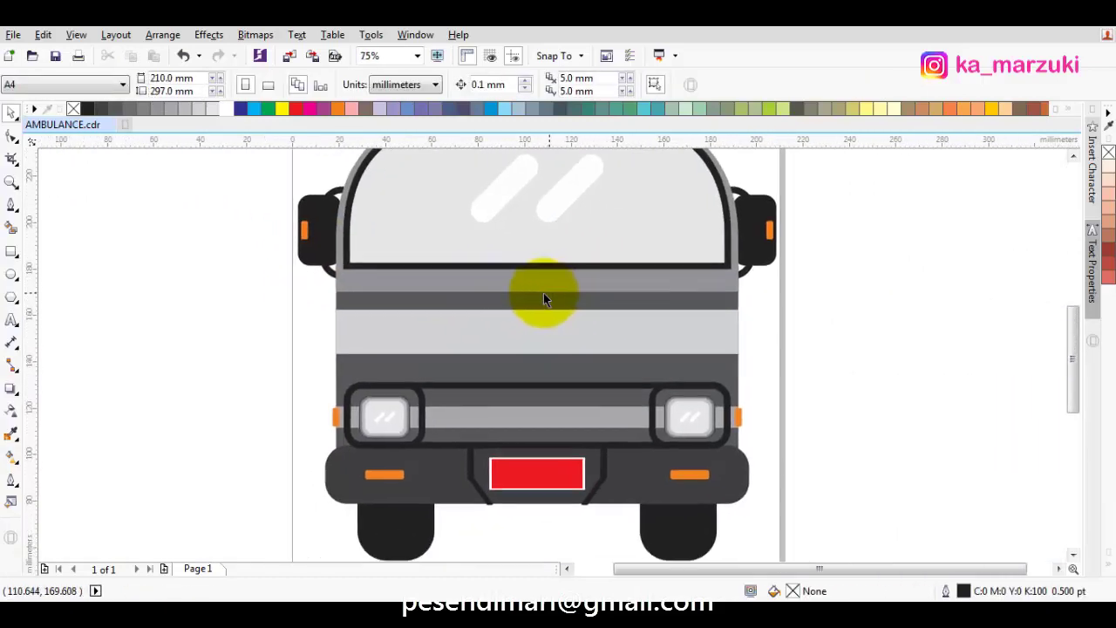
scroll(449, 279, up, 4)
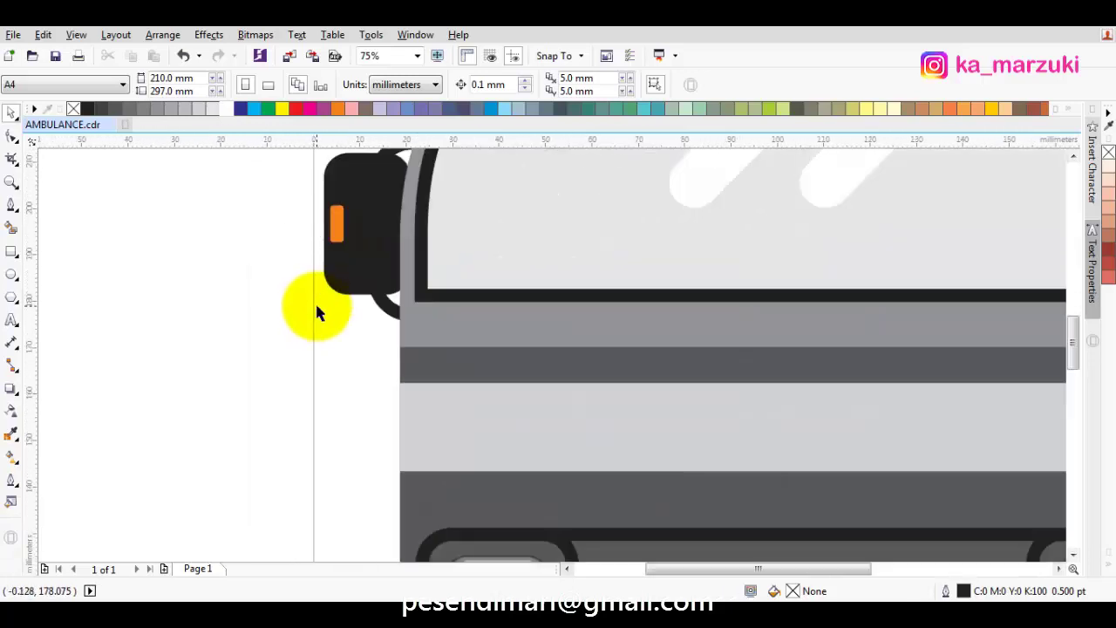
scroll(318, 310, right, 1)
drag(312, 305, 287, 322)
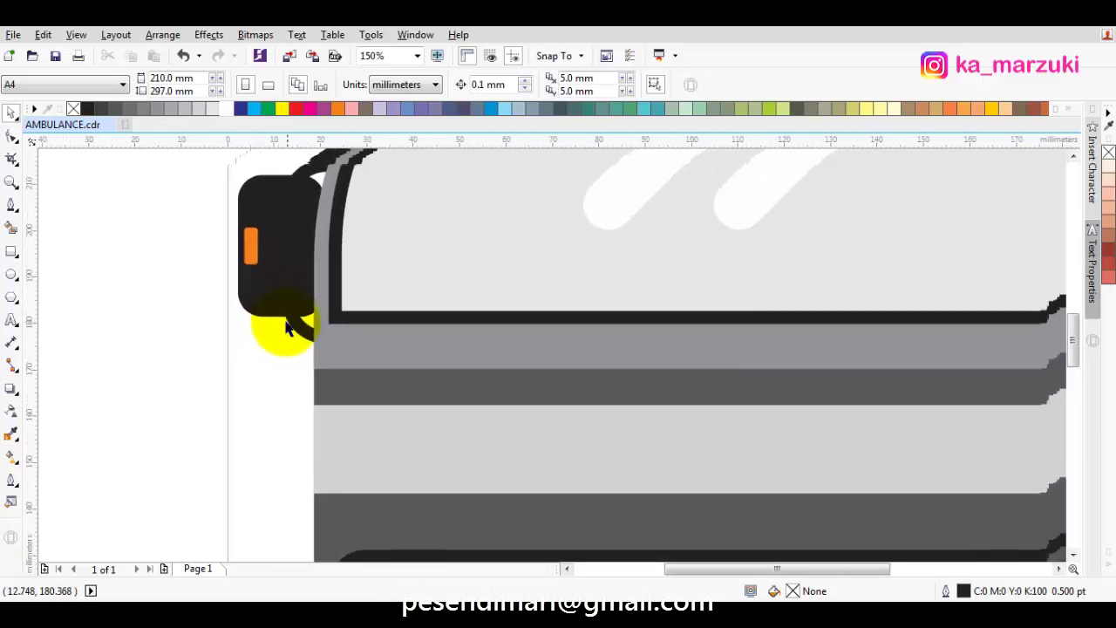
click(11, 274)
scroll(388, 331, right, 1)
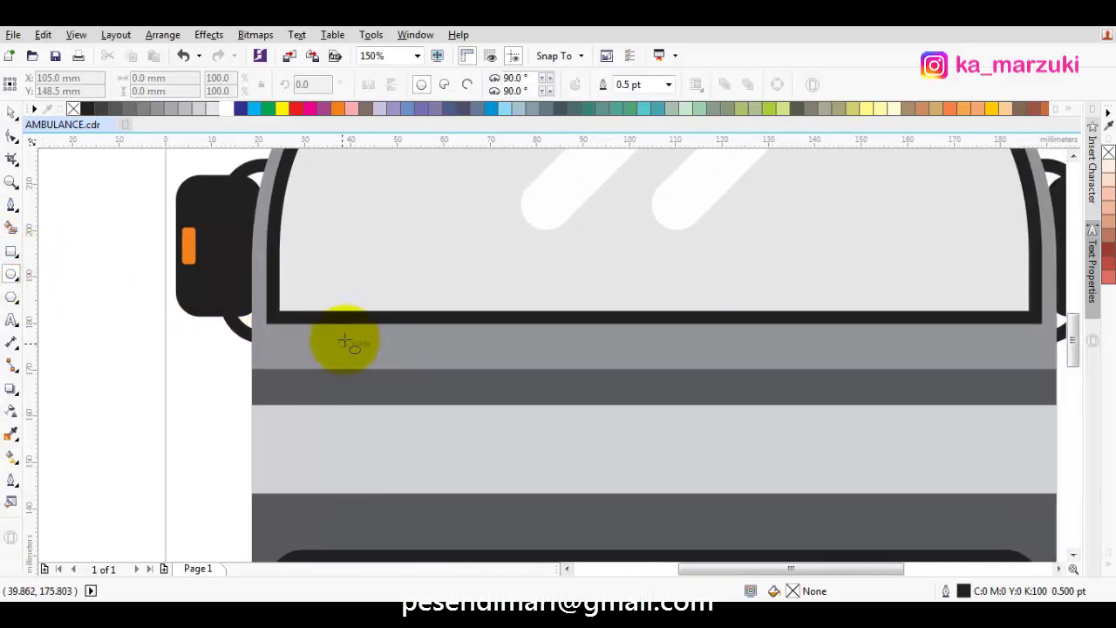
drag(332, 339, 343, 344)
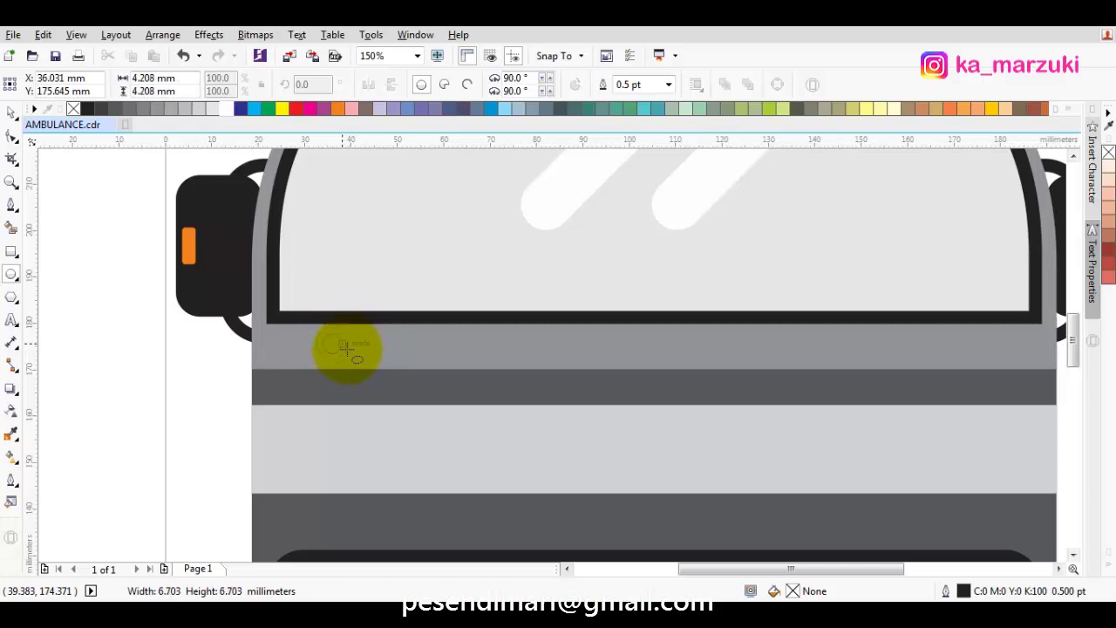
drag(345, 348, 345, 348)
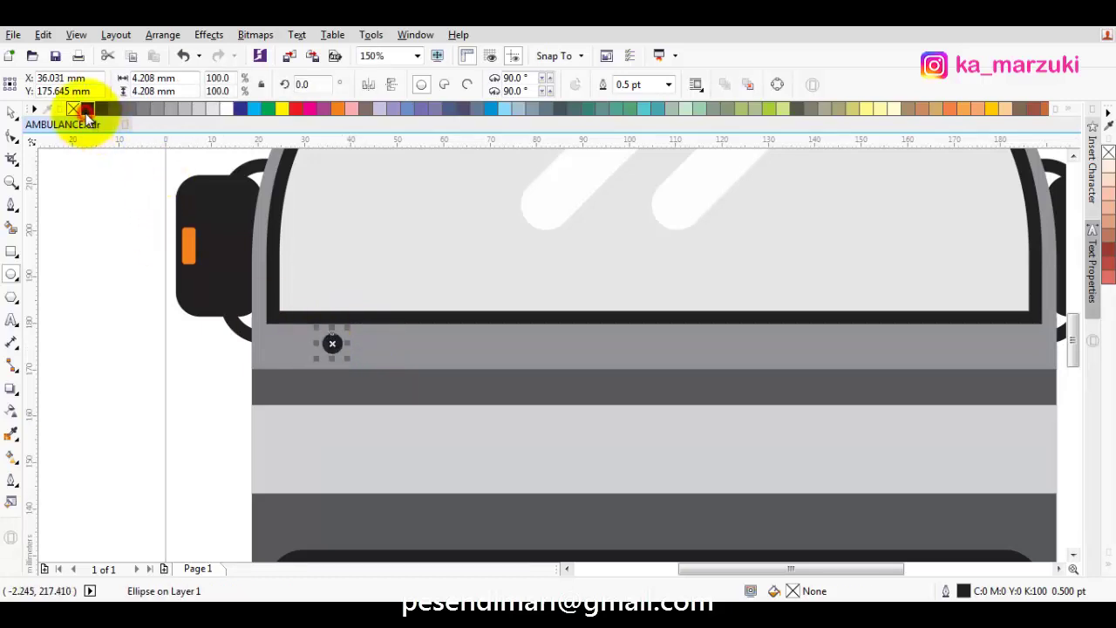
right_click(73, 109)
key(space)
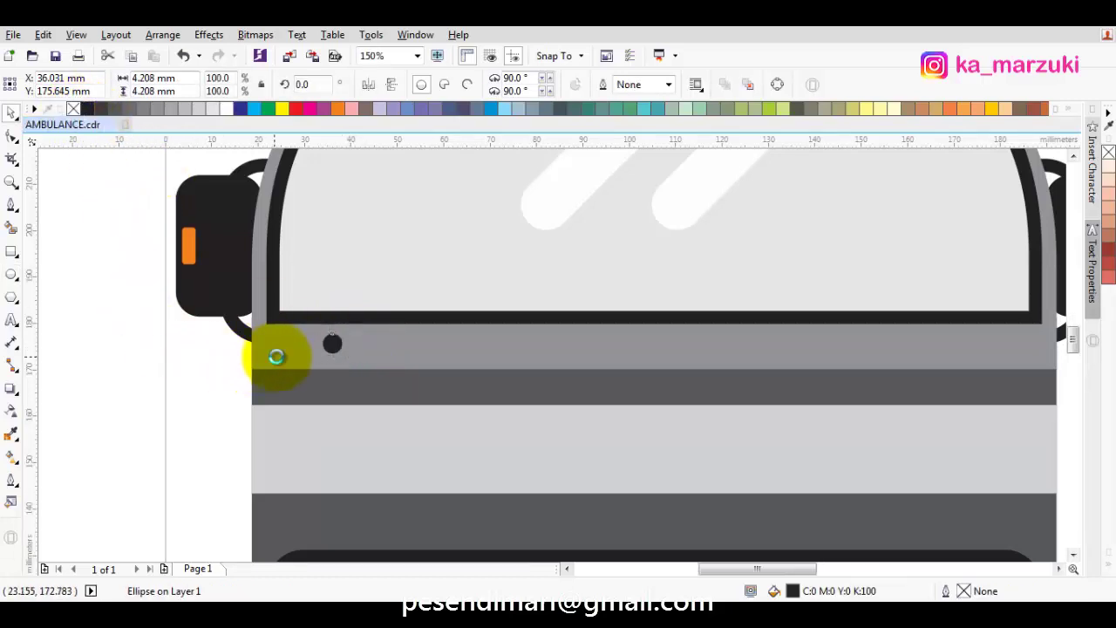
Shift the black circle slightly right along the grey band, to X 40.264 mm.
scroll(277, 357, up, 1)
scroll(227, 376, down, 1)
mouse_move(227, 360)
mouse_down()
mouse_move(294, 361)
mouse_move(248, 361)
mouse_up()
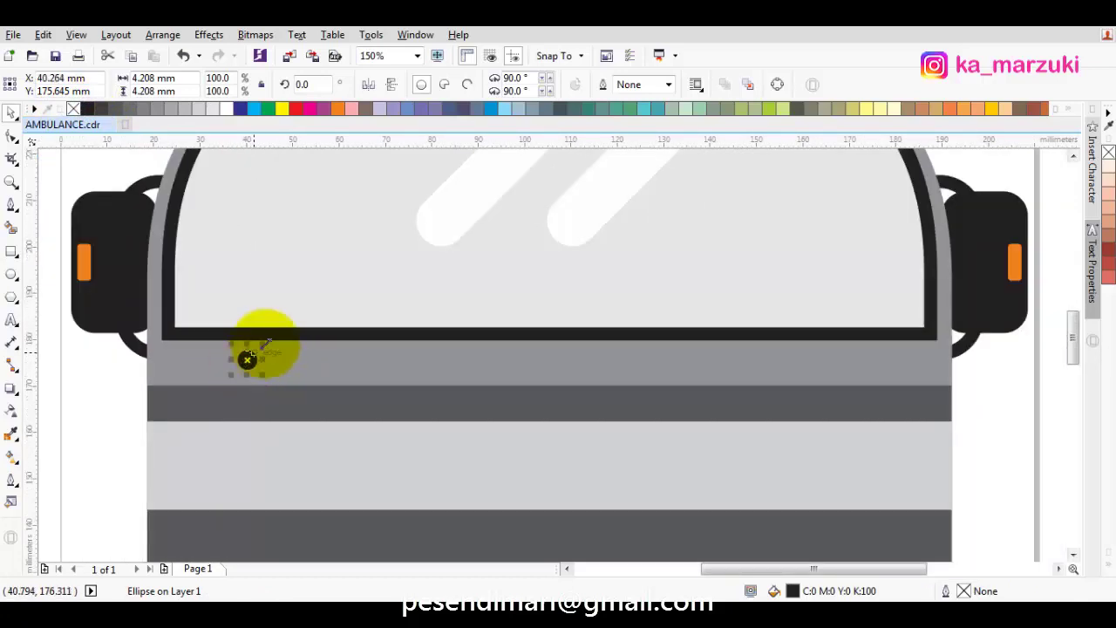
Draw a narrow upright rectangle of 2.205 by 9.79 mm rising from the black circle across the windshield's lower frame.
click(11, 252)
scroll(246, 350, up, 2)
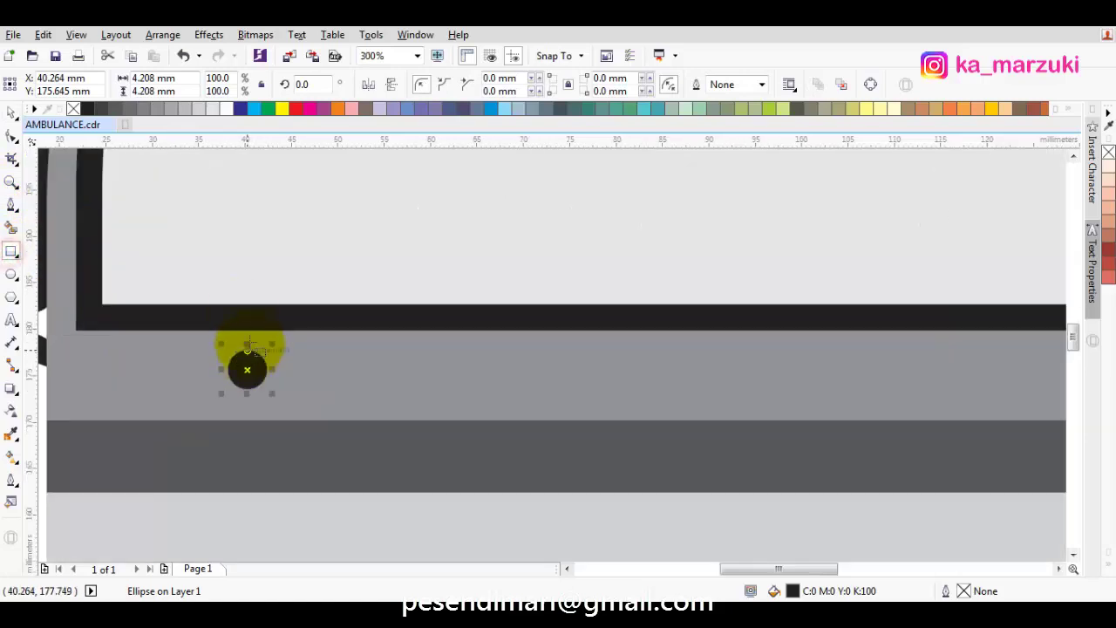
key(F6)
drag(236, 284, 256, 374)
key(space)
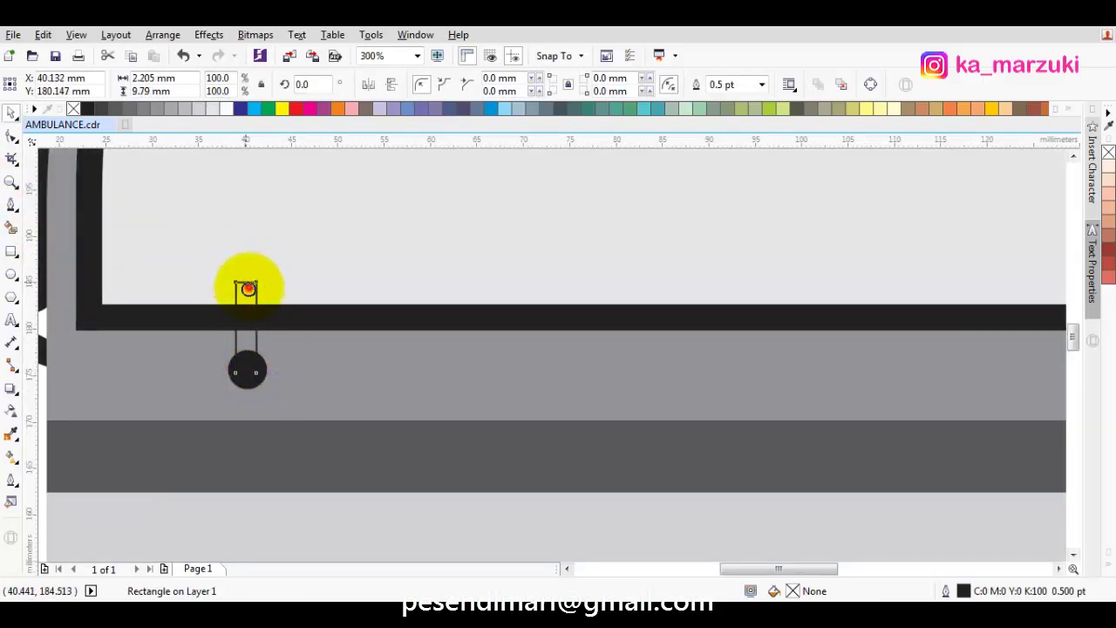
Slant the narrow rectangle rightward as a wiper arm and add a thin blade rectangle about 50.5 mm wide from its upper end, rotated to 357.093°.
click(247, 288)
drag(247, 281, 707, 312)
click(278, 262)
key(ctrl+z)
scroll(309, 260, up, 1)
click(319, 262)
key(Escape)
scroll(316, 265, down, 2)
scroll(266, 290, up, 1)
key(F6)
scroll(218, 292, up, 2)
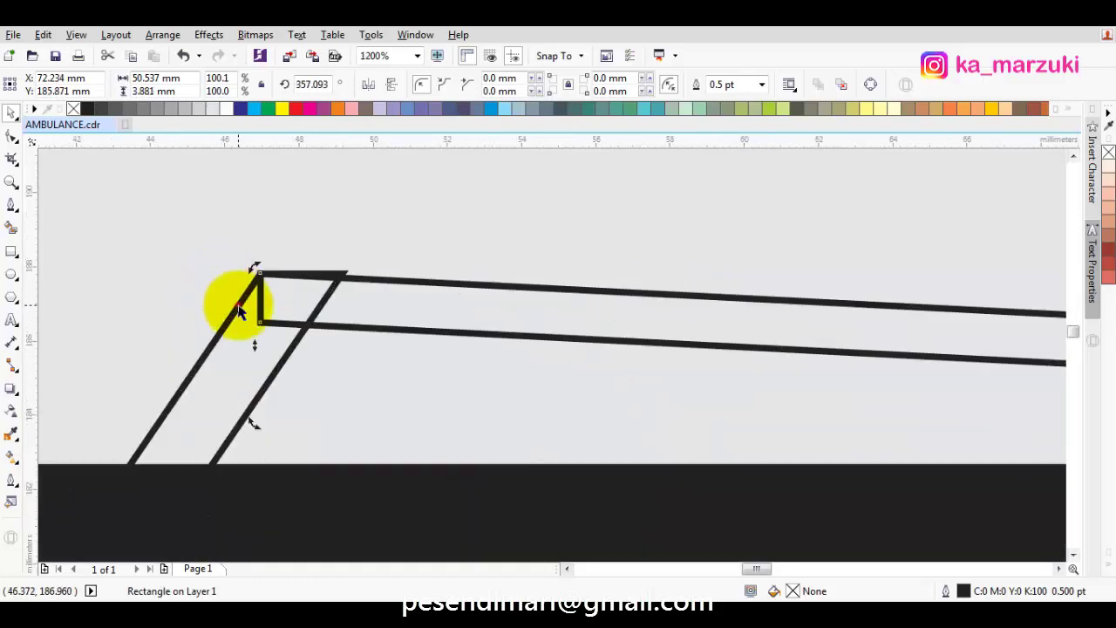
Convert the slanted arm to curves and move its upper right node onto the blade's upper edge.
right_click(246, 304)
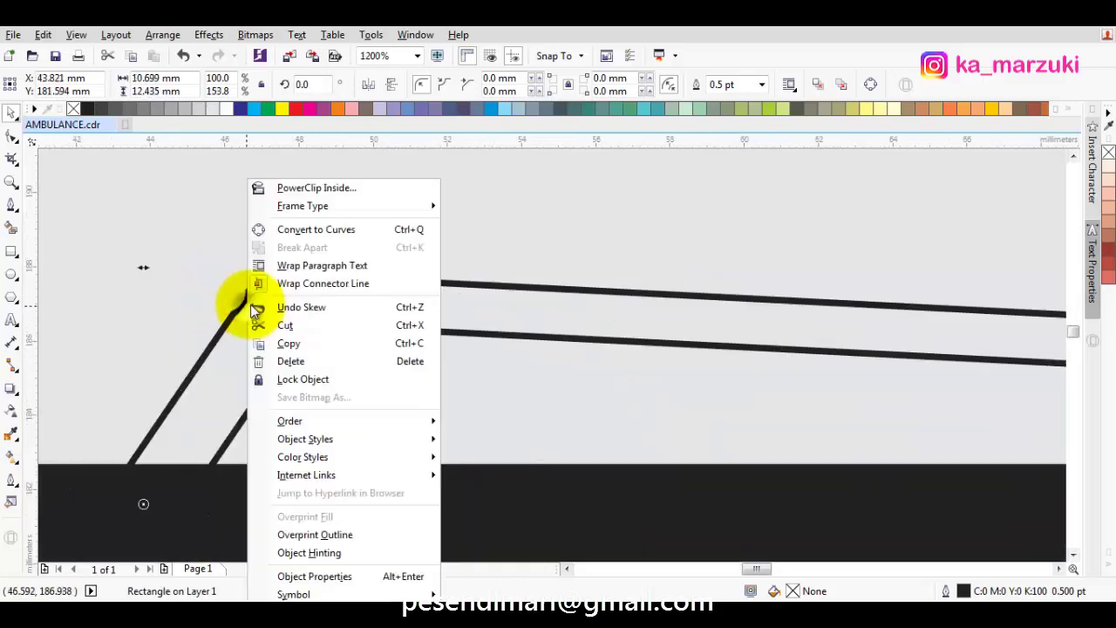
click(314, 228)
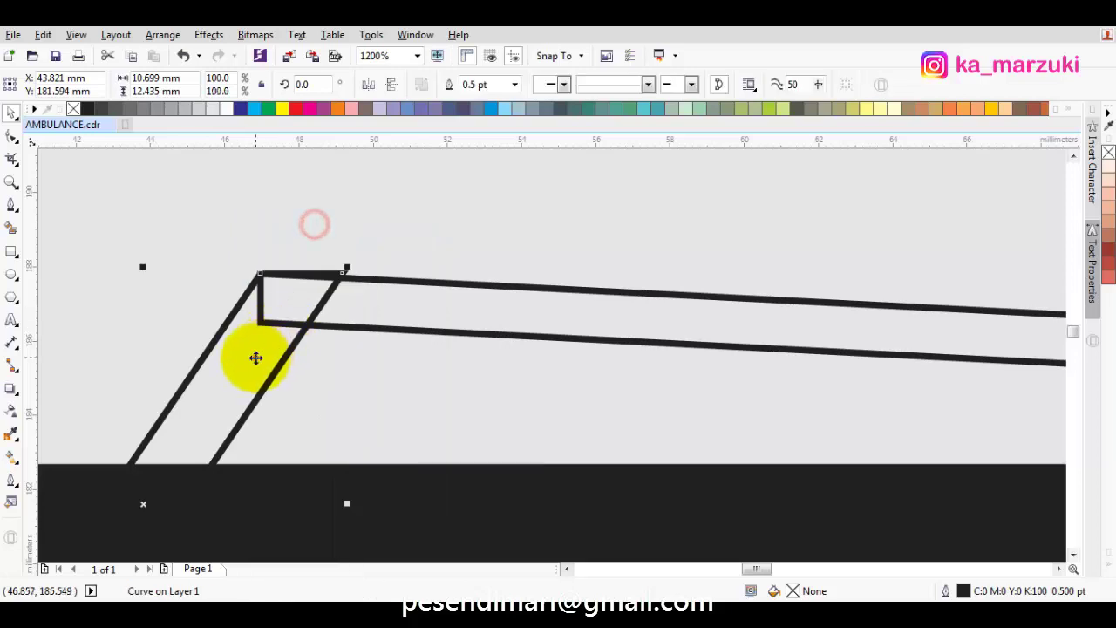
double_click(253, 357)
click(342, 276)
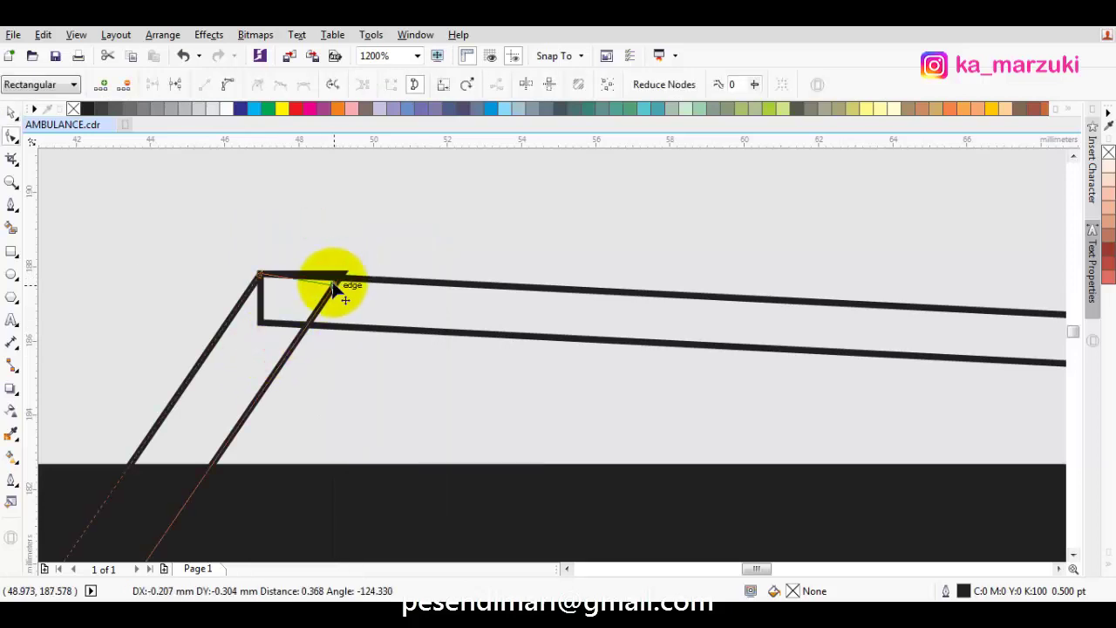
drag(333, 285, 333, 278)
key(space)
key(Escape)
scroll(336, 281, down, 2)
Convert the blade to curves and pull its lower left node down so the blade widens toward the arm.
click(744, 305)
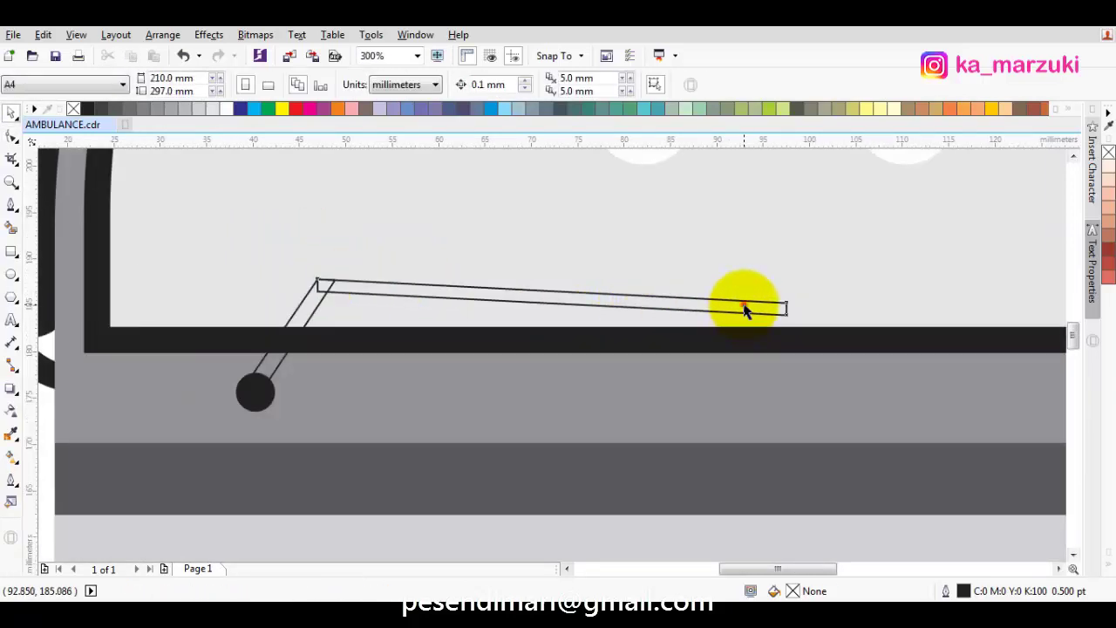
right_click(744, 310)
click(789, 228)
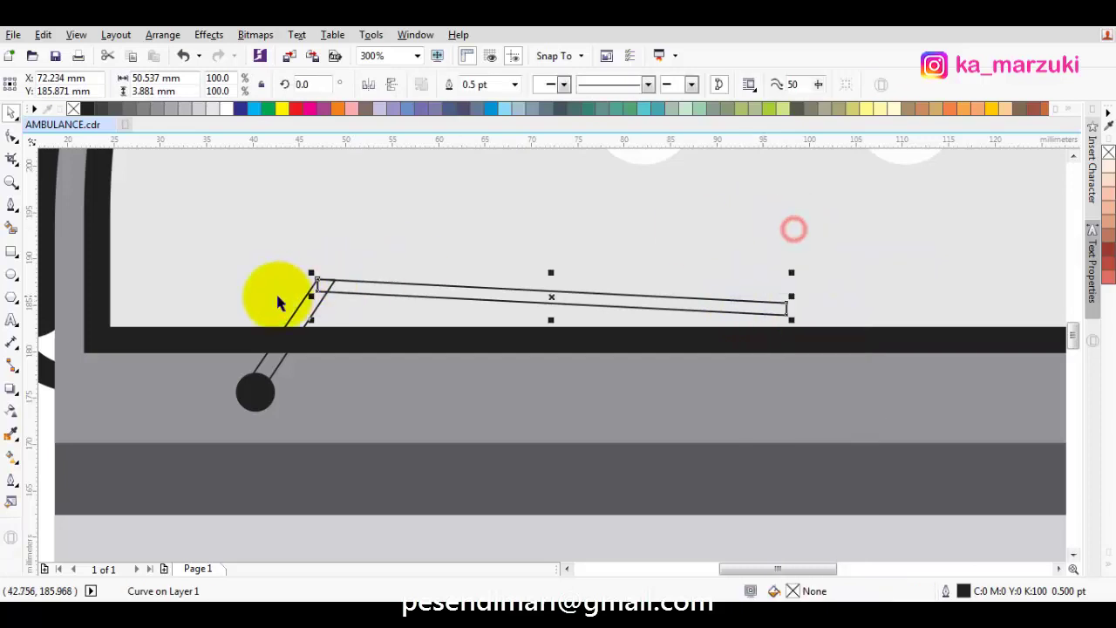
scroll(279, 302, up, 1)
key(F10)
click(436, 288)
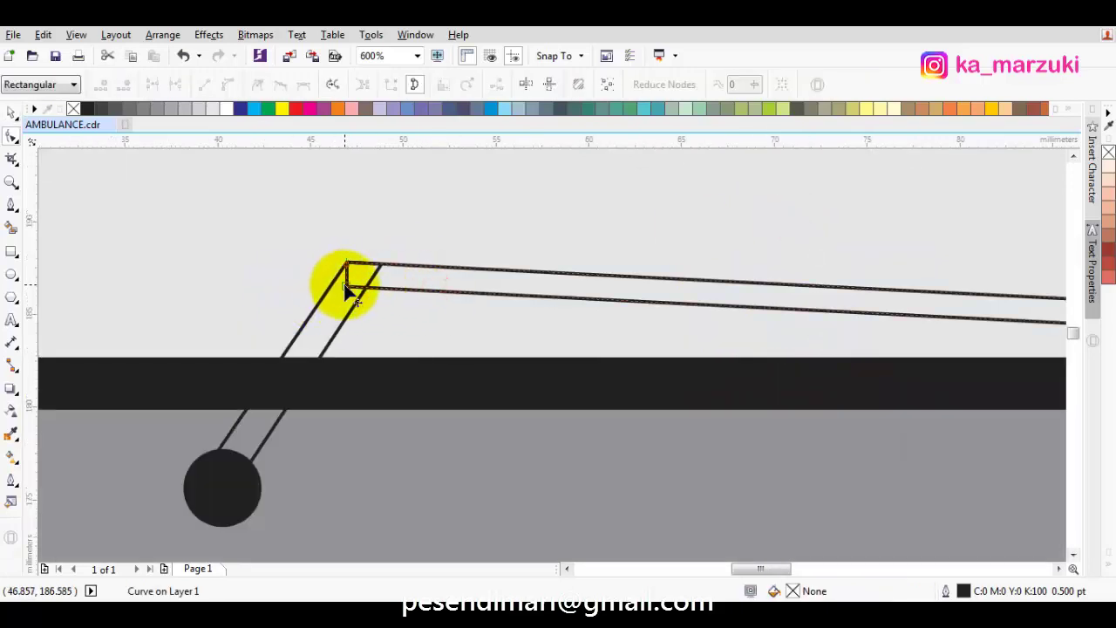
drag(346, 286, 340, 304)
key(space)
scroll(362, 306, down, 1)
key(Escape)
scroll(809, 322, up, 1)
Move the lower right node of the blade inward to give it a slanted, pointed tip.
click(830, 316)
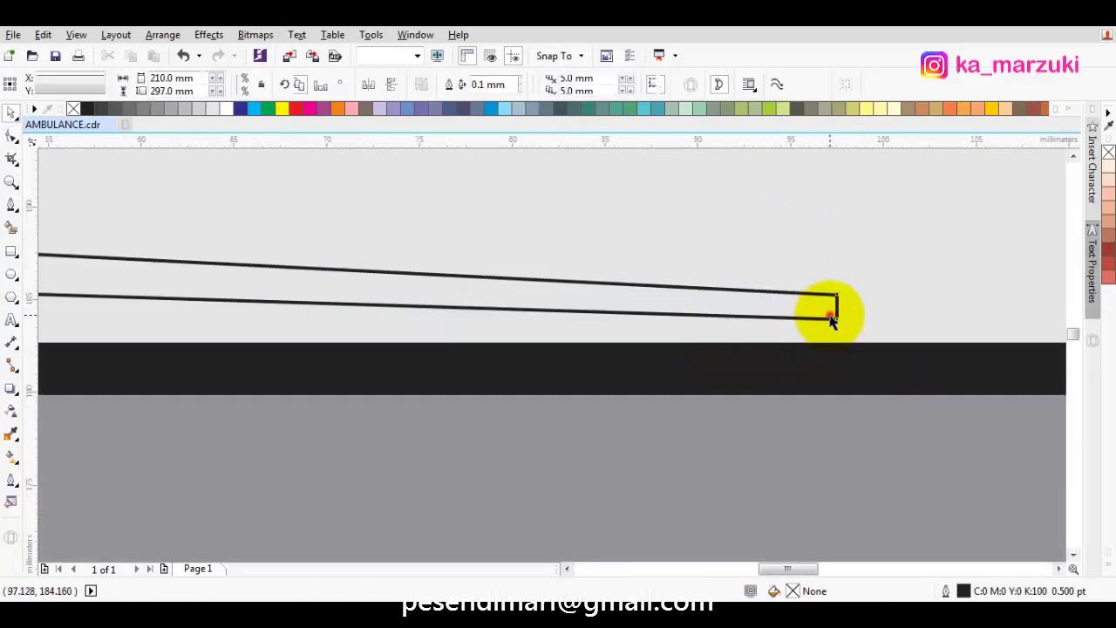
click(831, 319)
drag(837, 319, 797, 317)
key(Escape)
scroll(788, 317, down, 2)
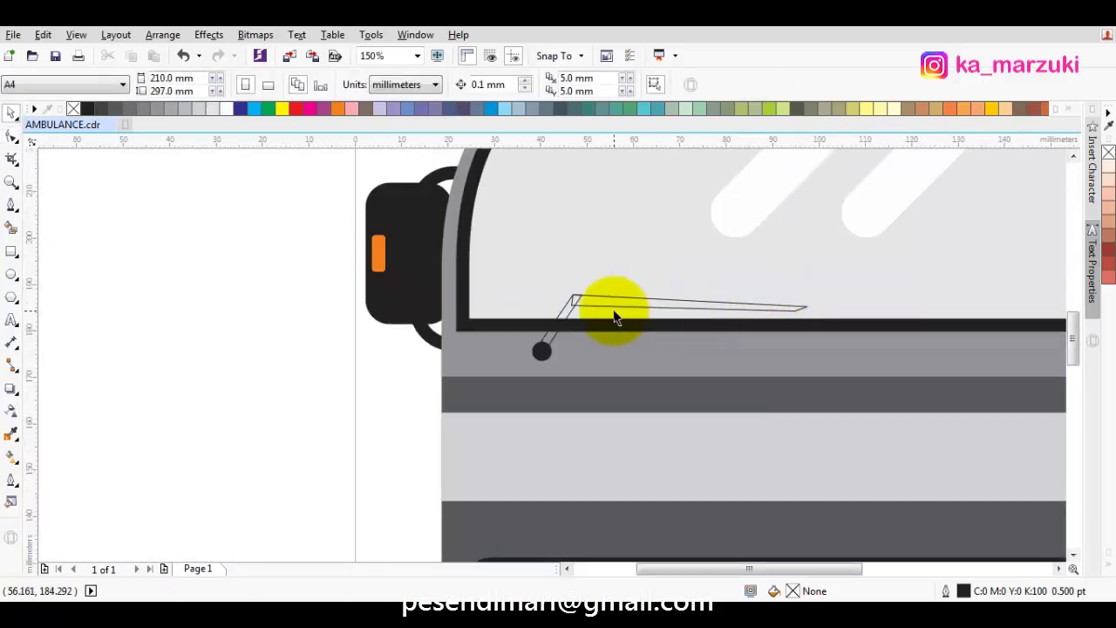
Fill the wiper's circle, arm and blade with black and remove their outlines.
drag(314, 287, 855, 373)
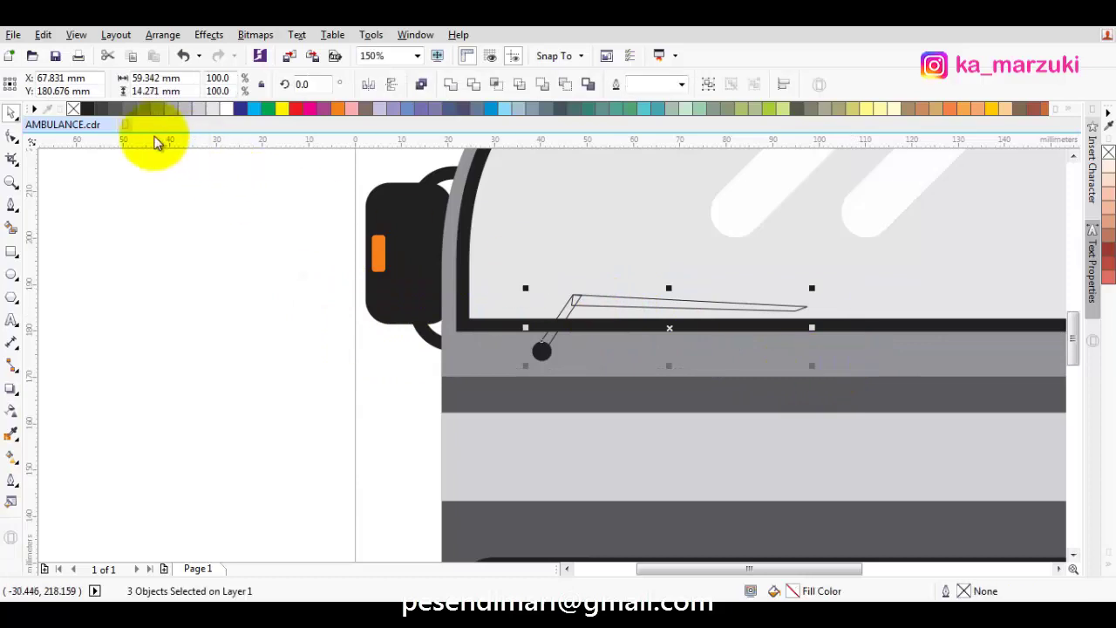
click(84, 108)
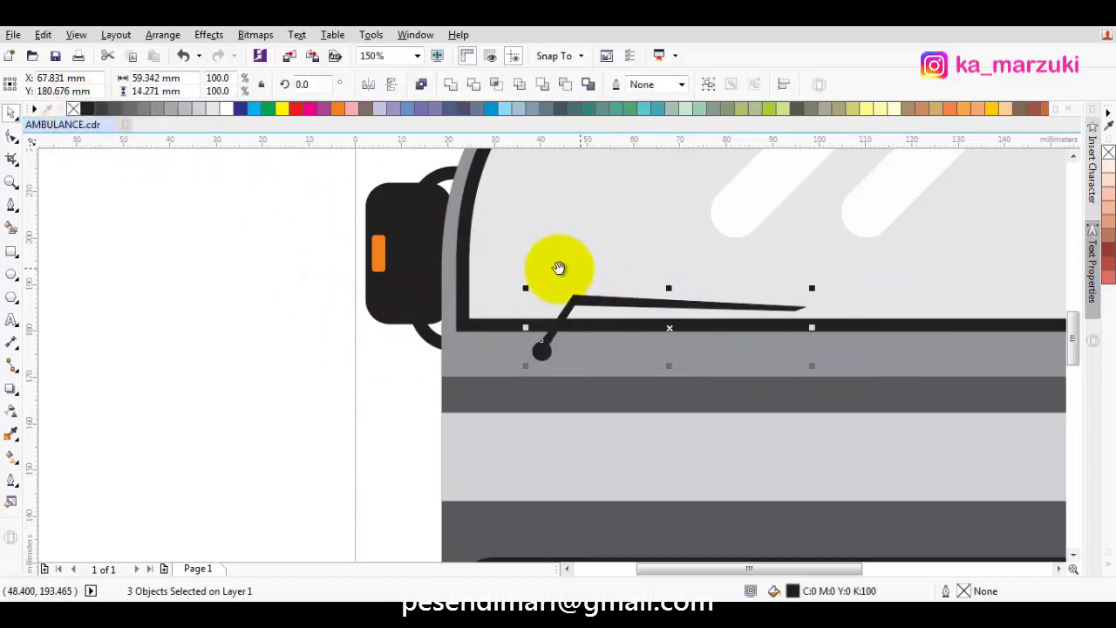
scroll(559, 267, down, 2)
scroll(365, 321, up, 2)
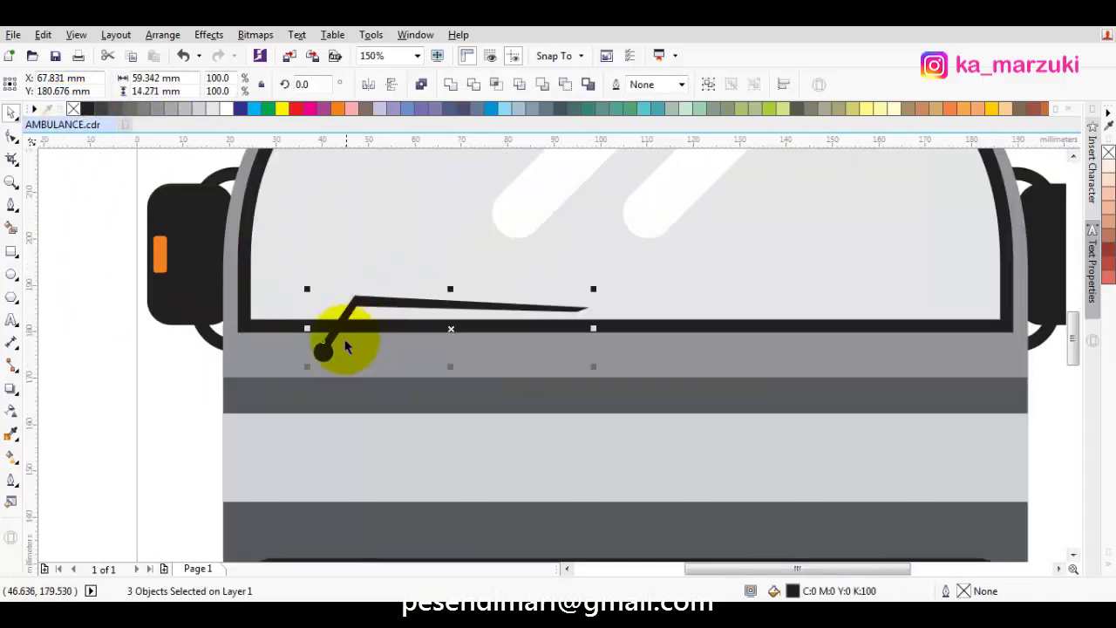
Try placing a copy of the whole wiper on the right half of the windshield.
drag(323, 342, 642, 356)
right_click(715, 356)
key(Escape)
scroll(714, 356, down, 1)
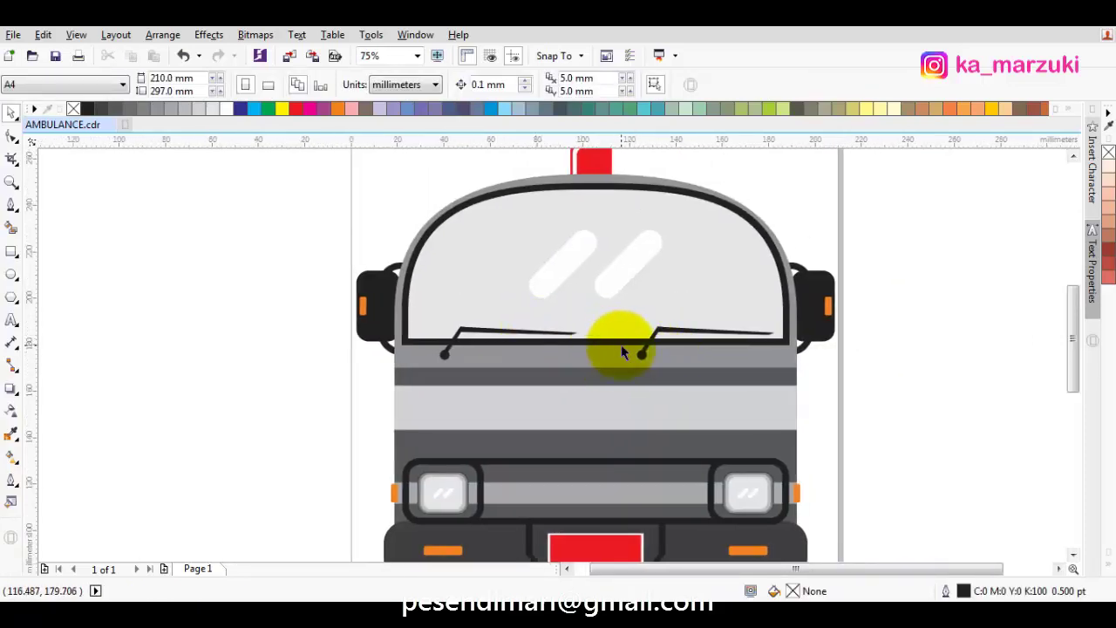
key(ctrl+z)
key(Escape)
Lengthen the wiper blade by moving both of its tip nodes 2.646 mm to the right.
scroll(583, 333, up, 2)
key(F10)
click(542, 332)
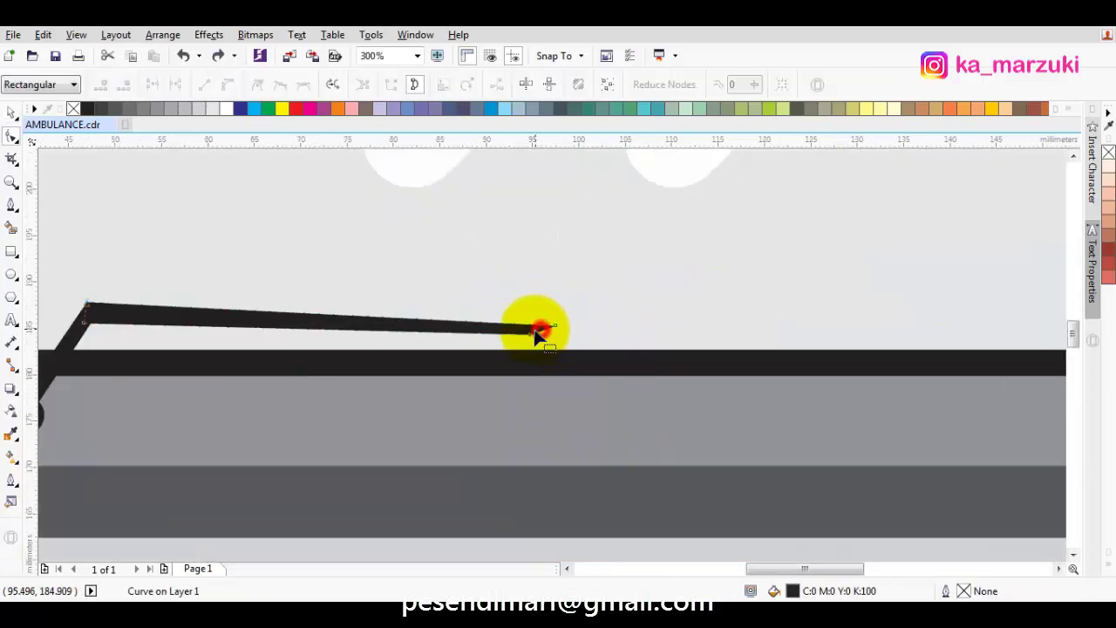
scroll(533, 341, up, 2)
drag(520, 349, 579, 345)
scroll(580, 344, down, 2)
drag(525, 304, 611, 334)
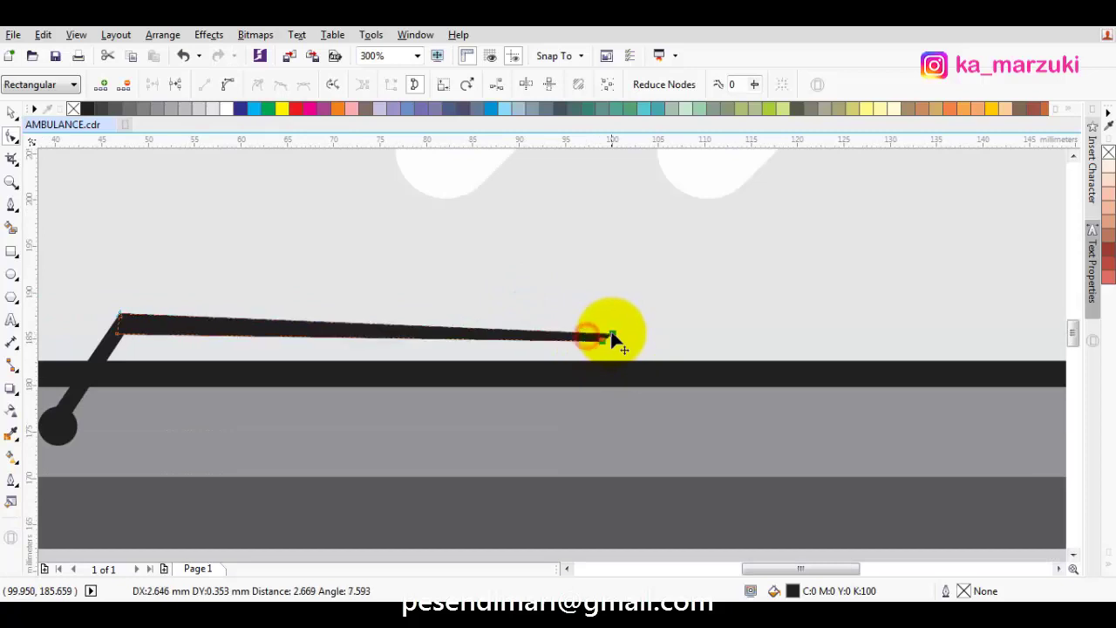
key(space)
key(Escape)
Copy the complete wiper, with circle, arm and blade, level with the original onto the right half of the windshield.
scroll(605, 338, down, 1)
drag(131, 297, 637, 402)
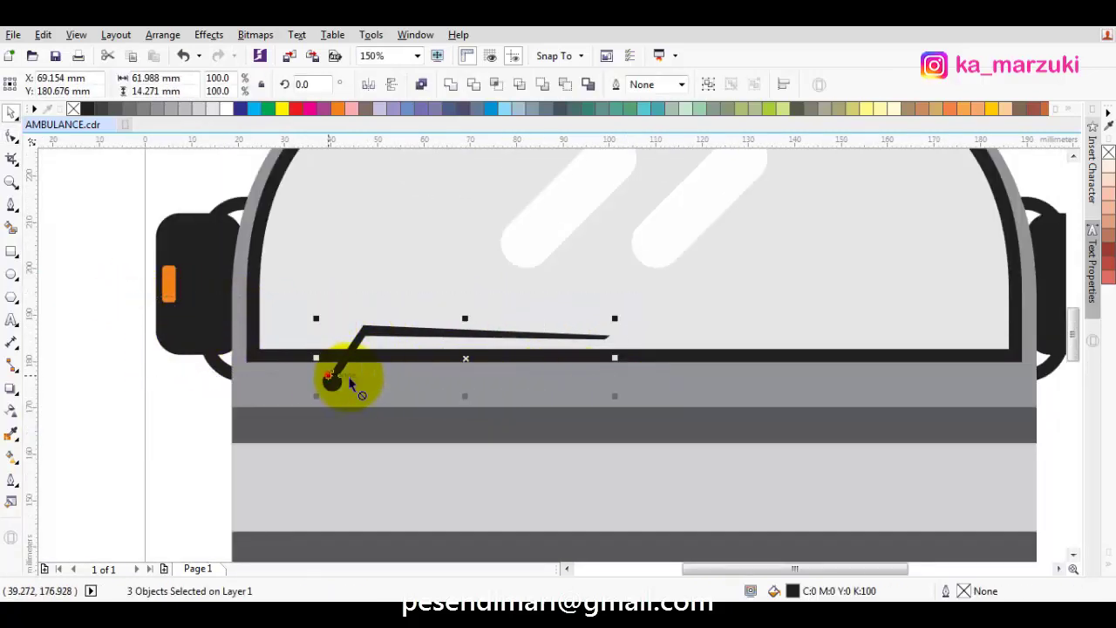
drag(349, 379, 667, 399)
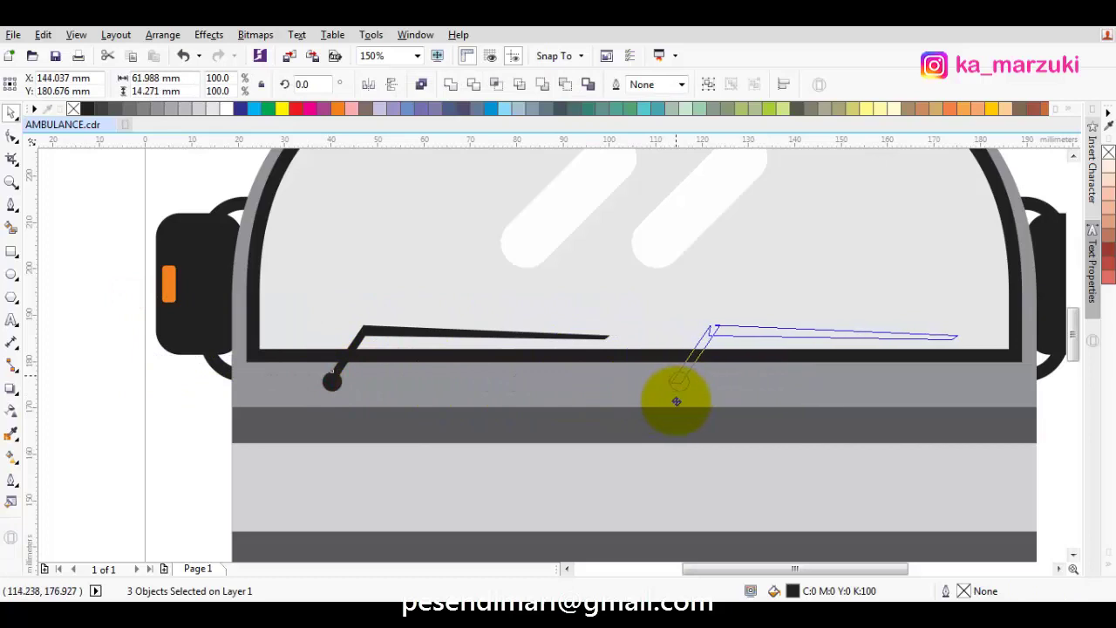
key(Escape)
scroll(700, 402, down, 1)
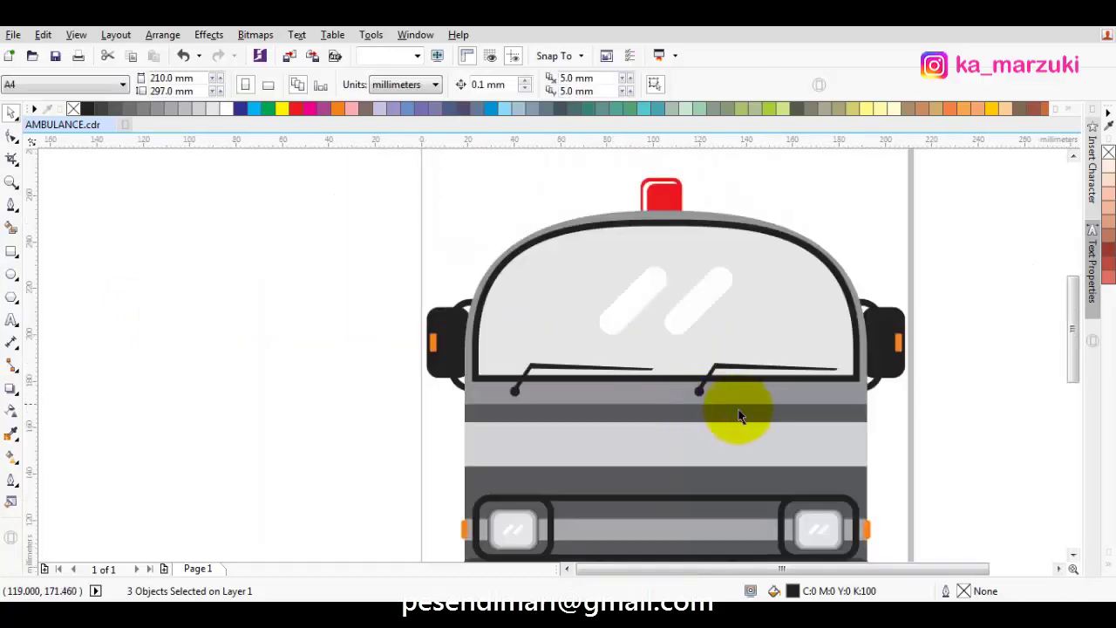
drag(740, 416, 660, 408)
click(935, 421)
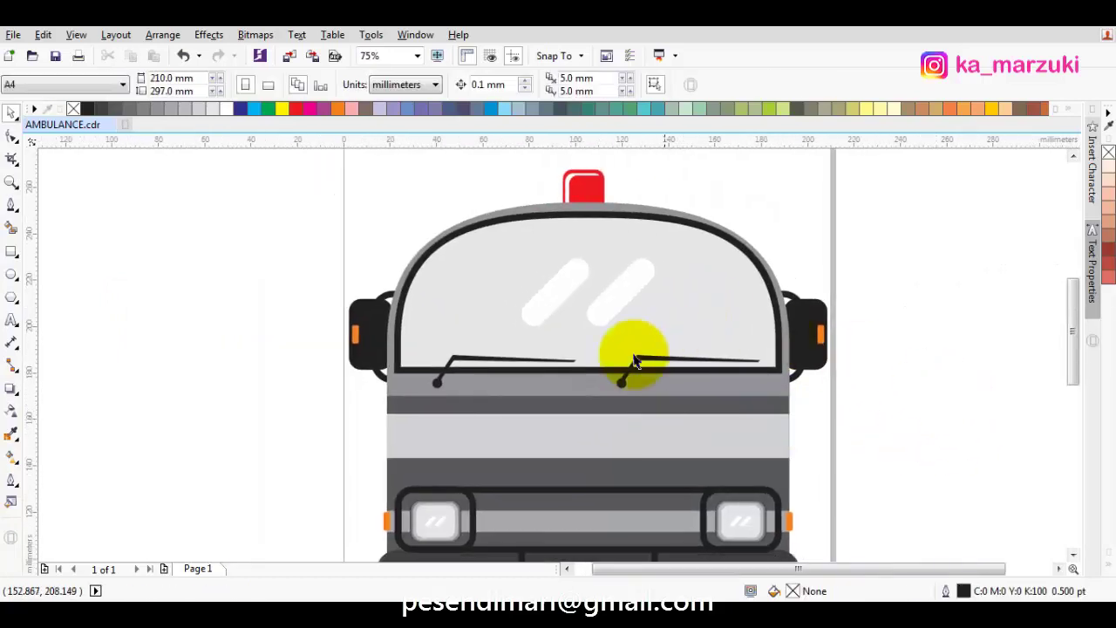
Copy the right wiper's pivot circle between the two wipers, centre it on the body at X 105.368 mm, and scale it to 2.93 mm.
scroll(643, 374, up, 4)
click(676, 408)
drag(676, 408, 562, 371)
scroll(575, 398, down, 2)
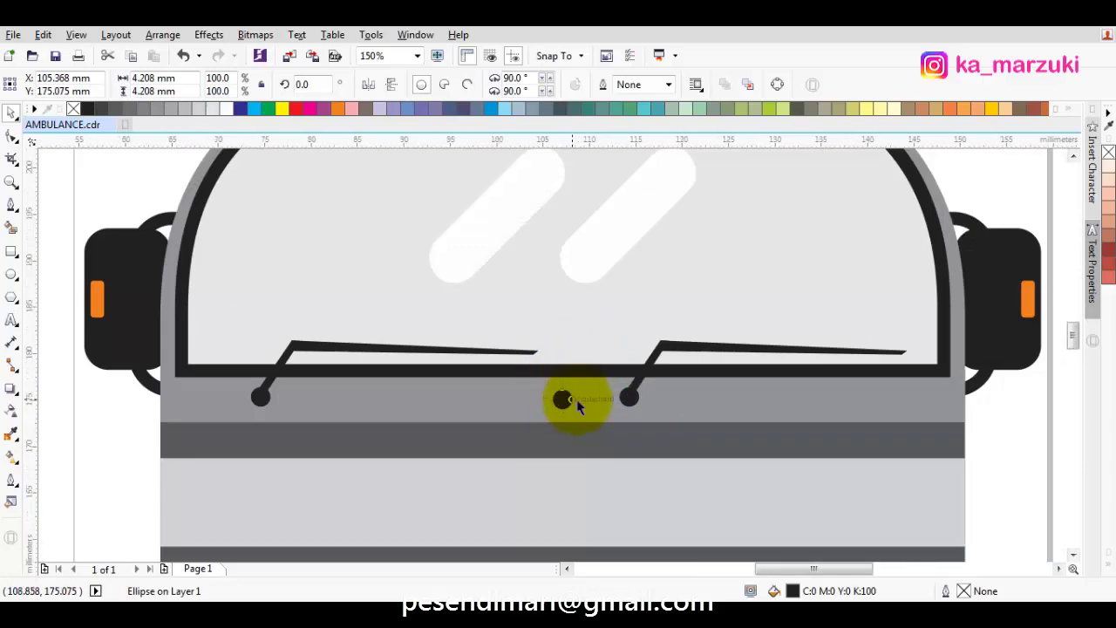
scroll(576, 398, up, 2)
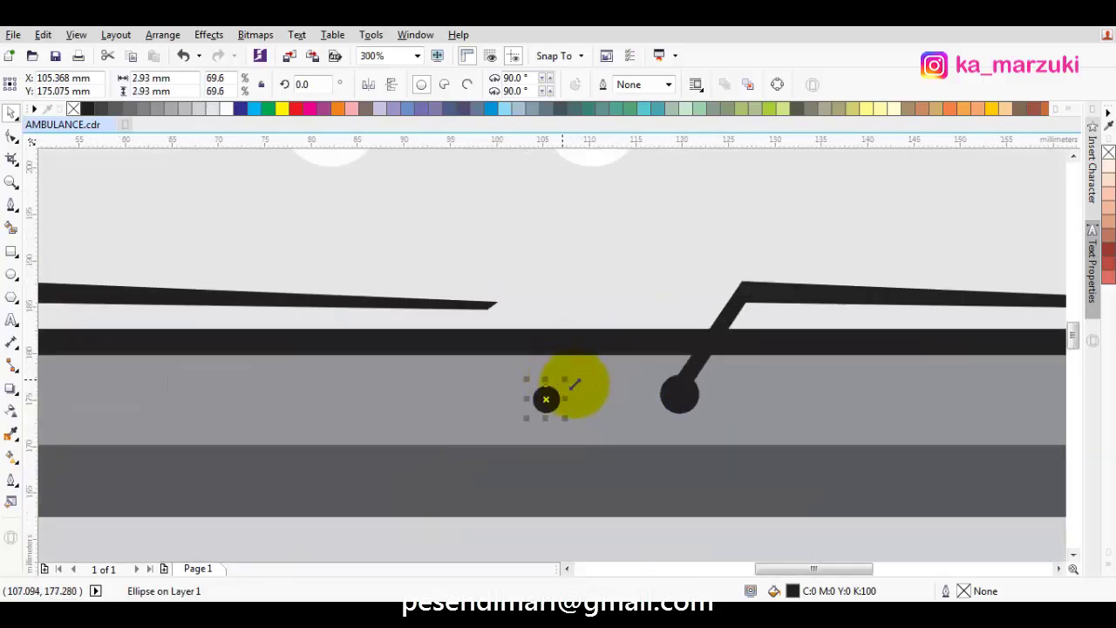
scroll(658, 392, down, 2)
click(743, 399)
scroll(802, 410, down, 2)
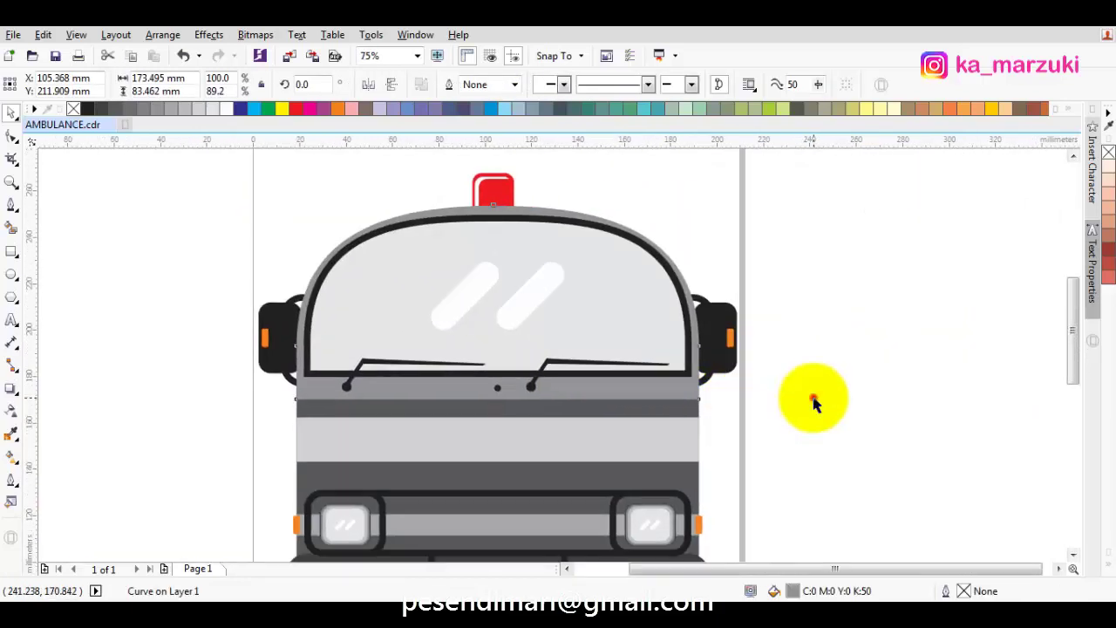
click(813, 401)
scroll(813, 390, down, 1)
scroll(681, 424, up, 1)
scroll(692, 423, down, 1)
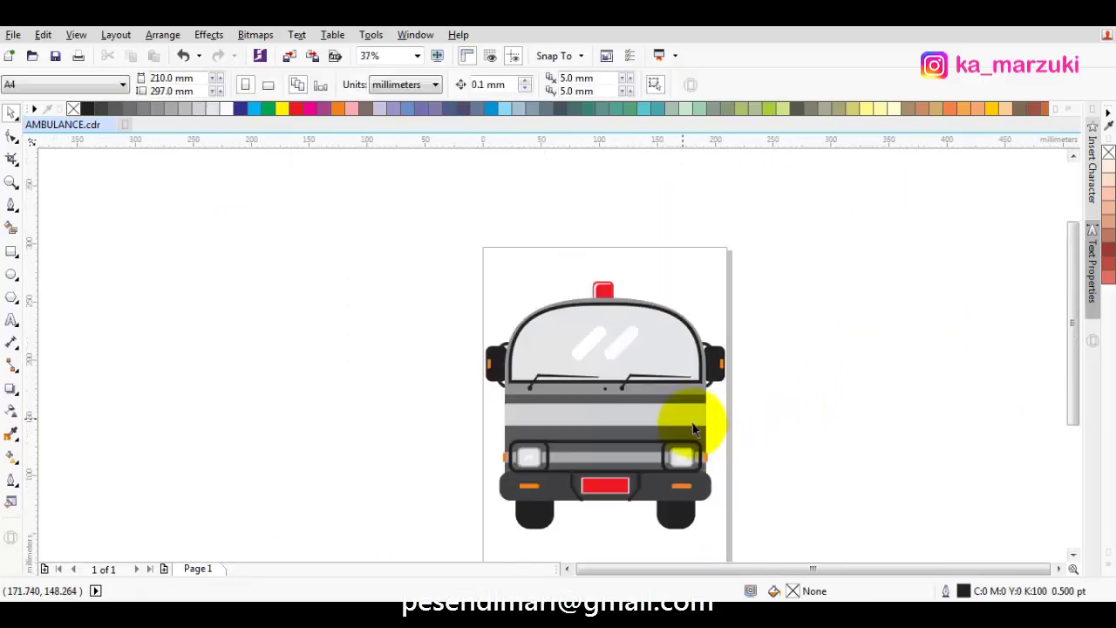
scroll(663, 440, up, 2)
scroll(703, 303, down, 1)
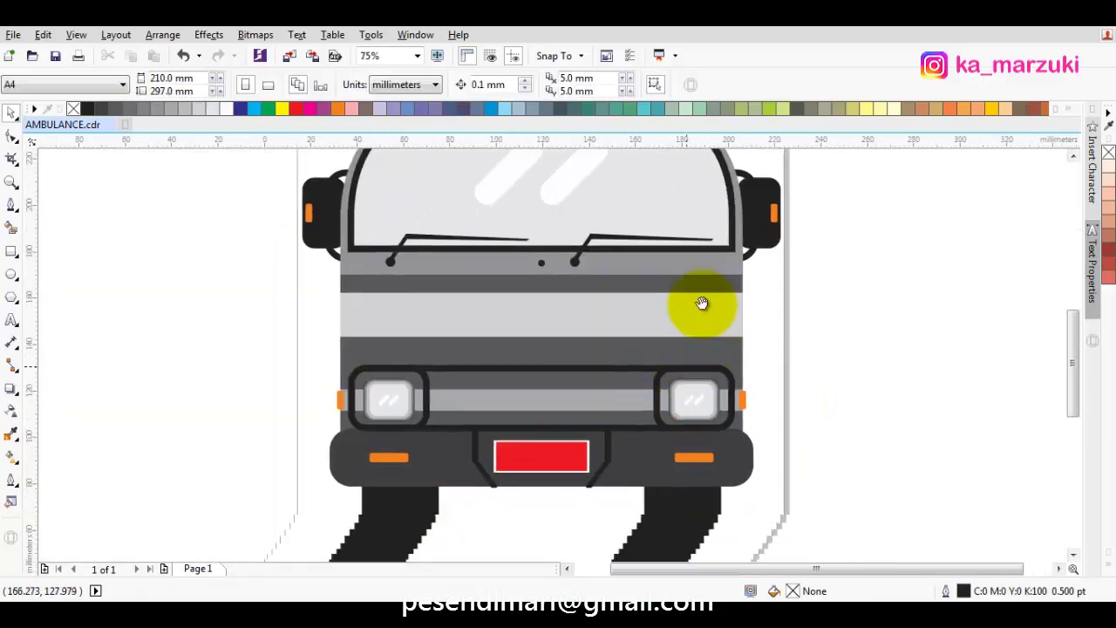
scroll(702, 302, down, 2)
scroll(484, 381, up, 1)
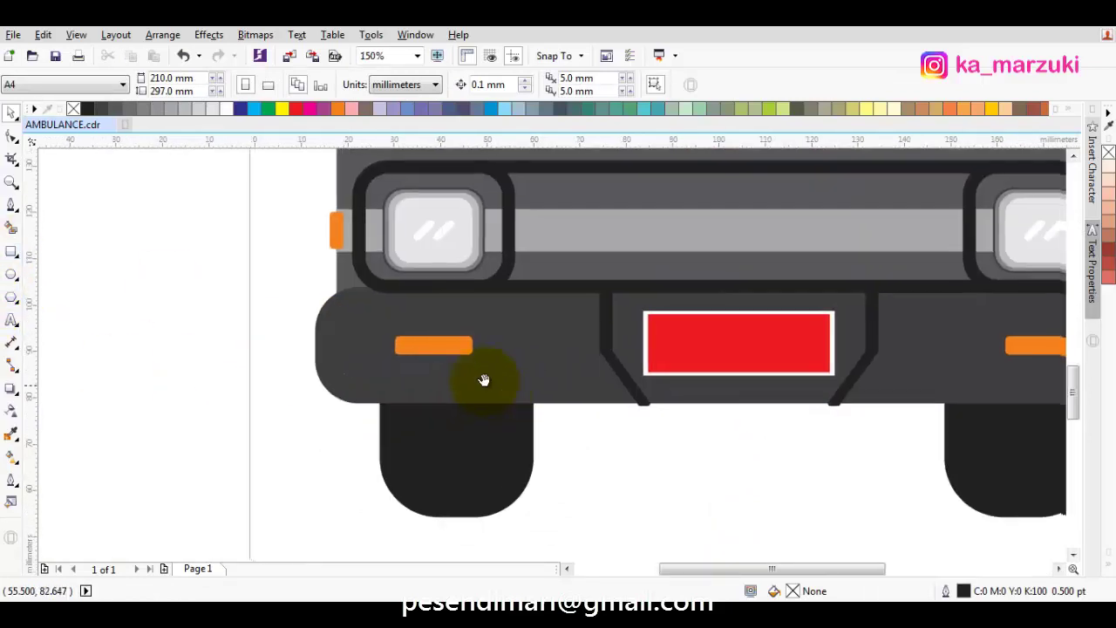
Copy the left orange bumper light straight down to the bumper's lower edge at Y 78.808 mm and fill it light blue (C40 M0 Y0 K0).
click(385, 341)
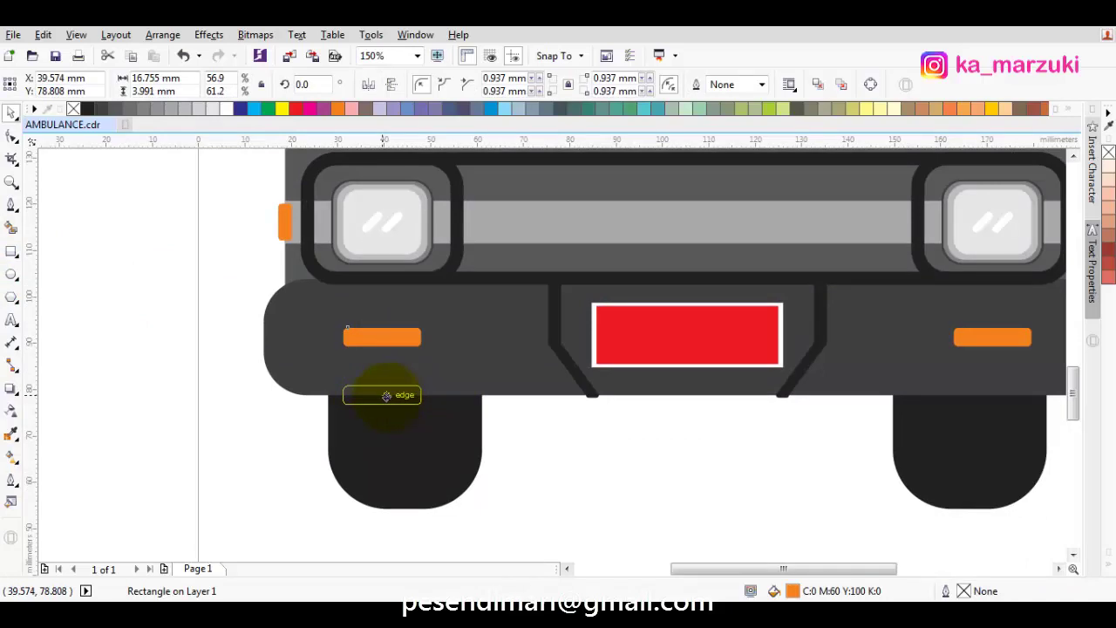
drag(385, 397, 384, 396)
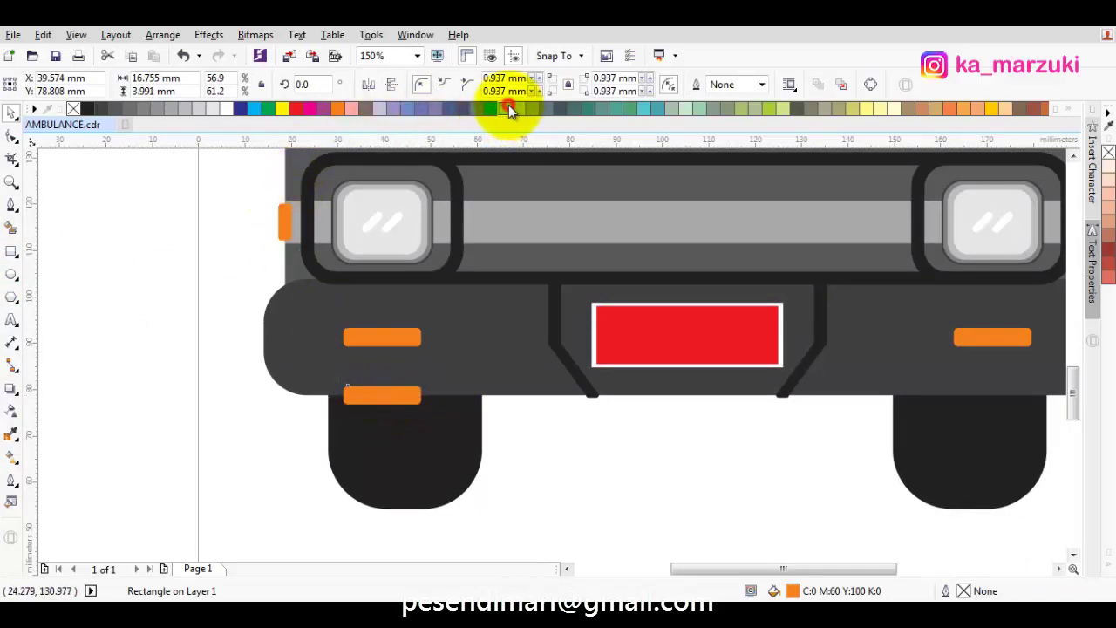
click(506, 108)
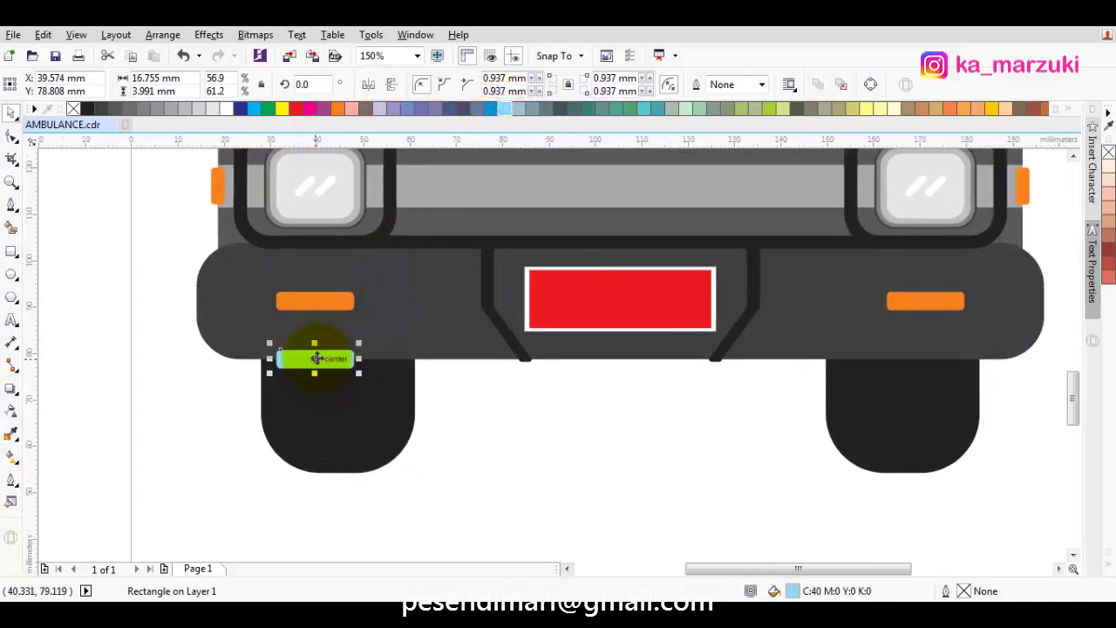
Copy the light blue bar level to the bumper's centre at X 105.368 mm and under the right orange light, aligned with that light.
drag(361, 360, 671, 364)
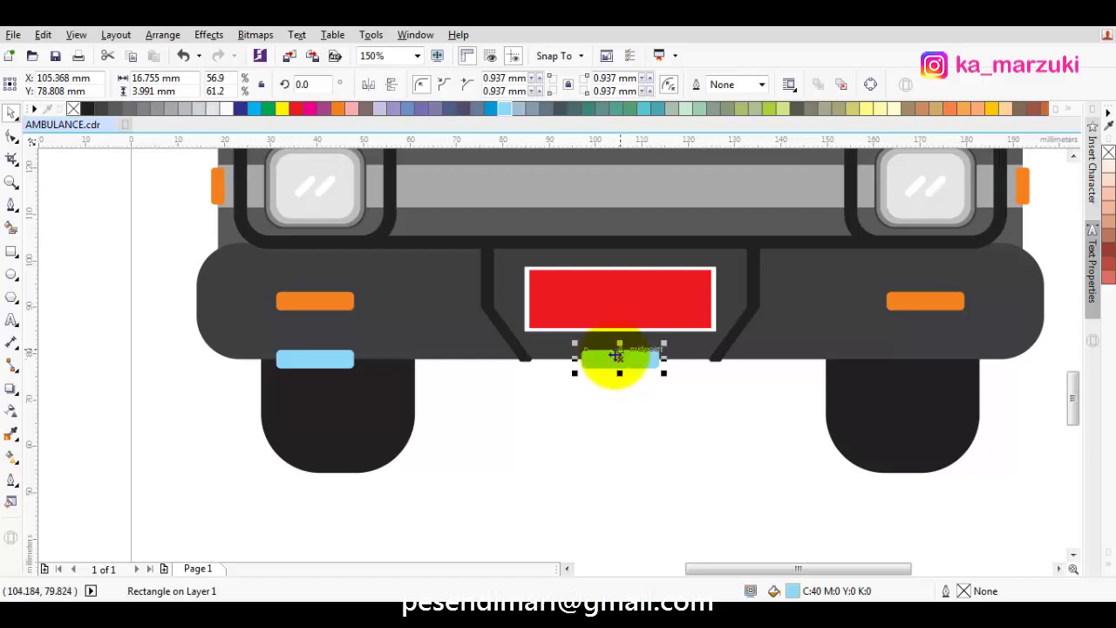
drag(620, 361, 885, 359)
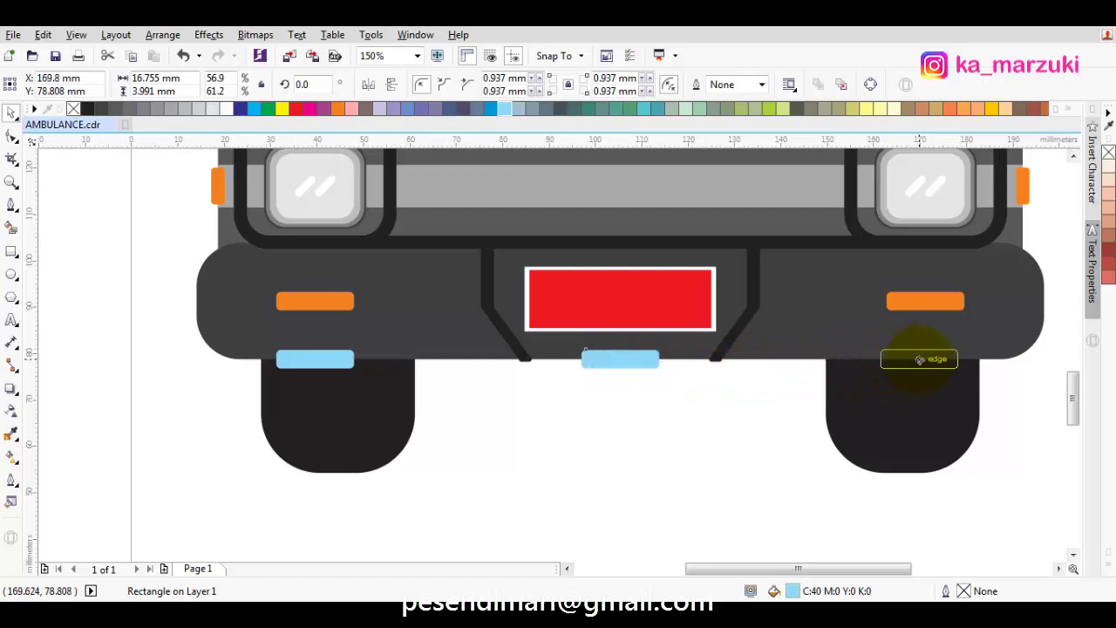
shift+click(931, 301)
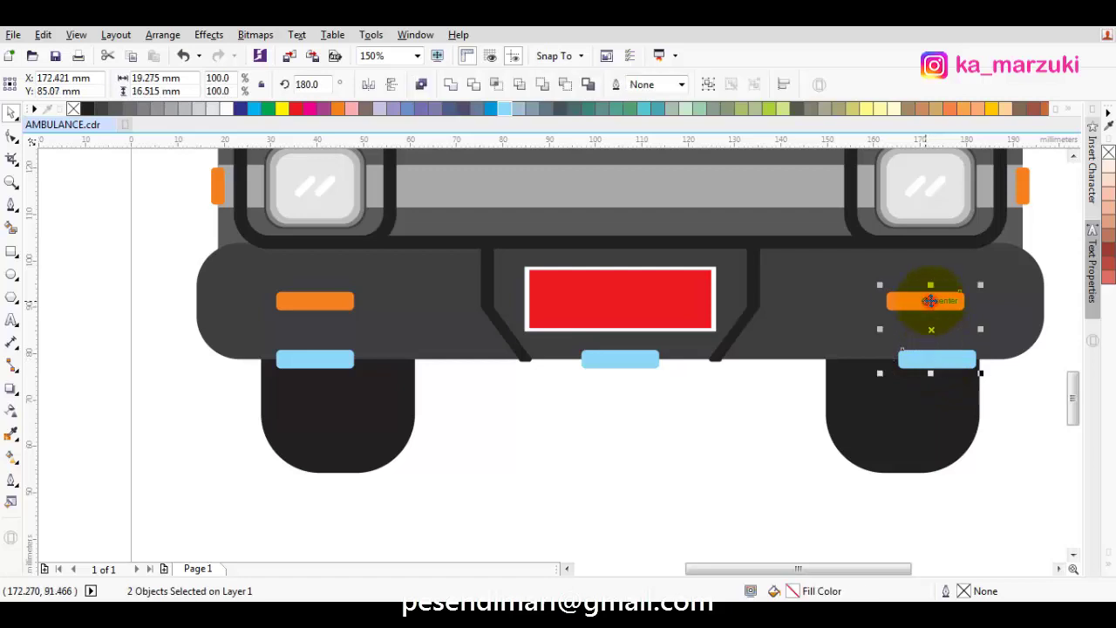
click(1029, 378)
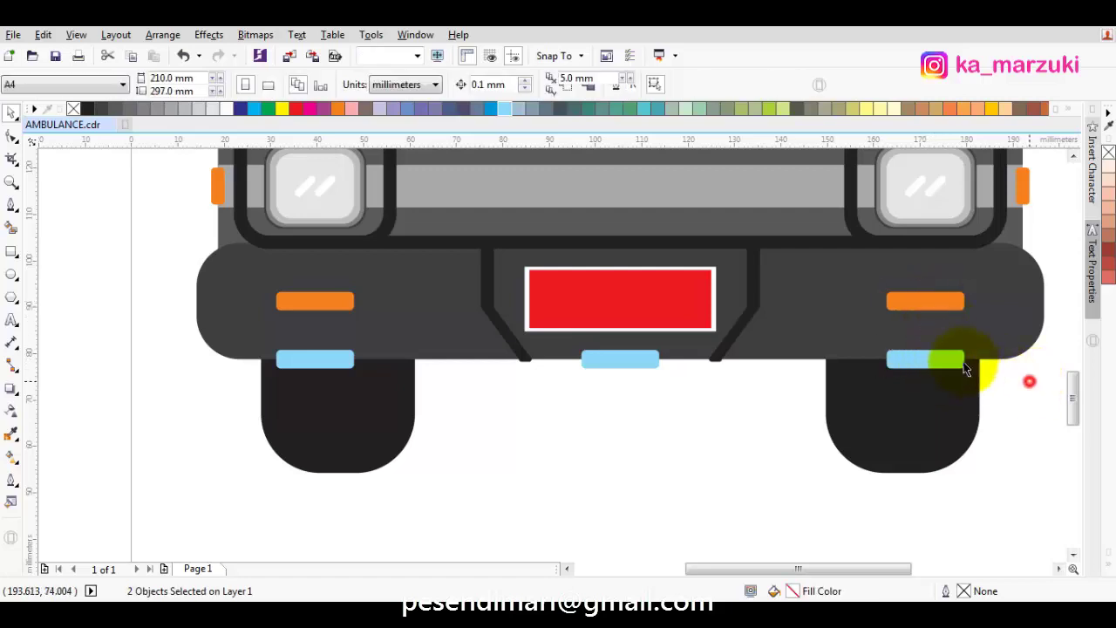
Place the three light blue bars behind the bumper so only their lower parts extend below its edge.
click(925, 360)
shift+click(622, 358)
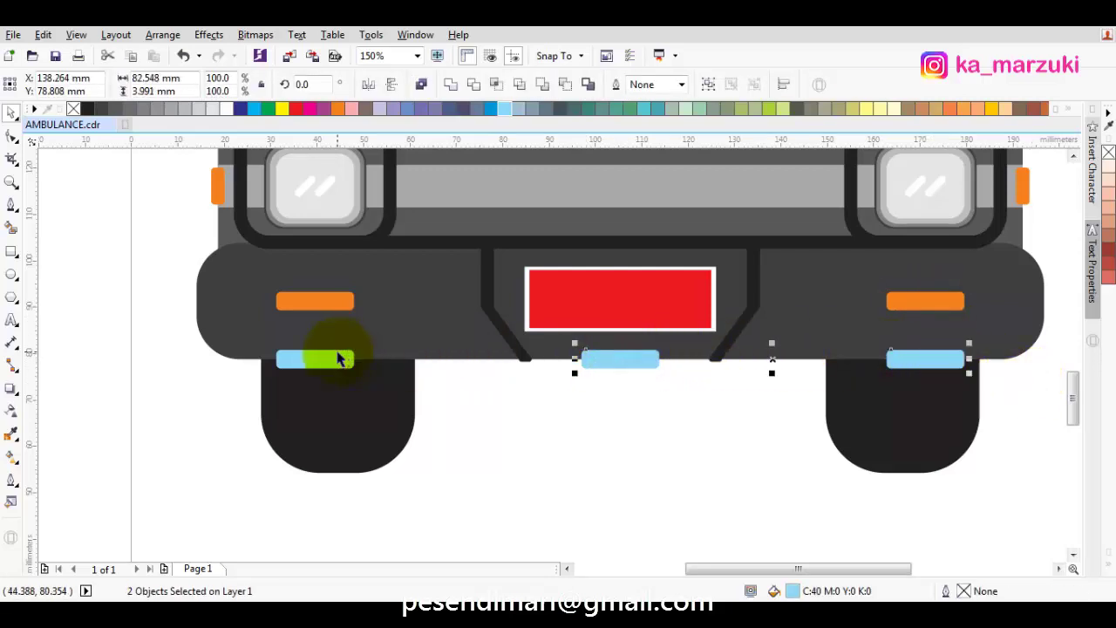
right_click(338, 355)
mouse_move(428, 439)
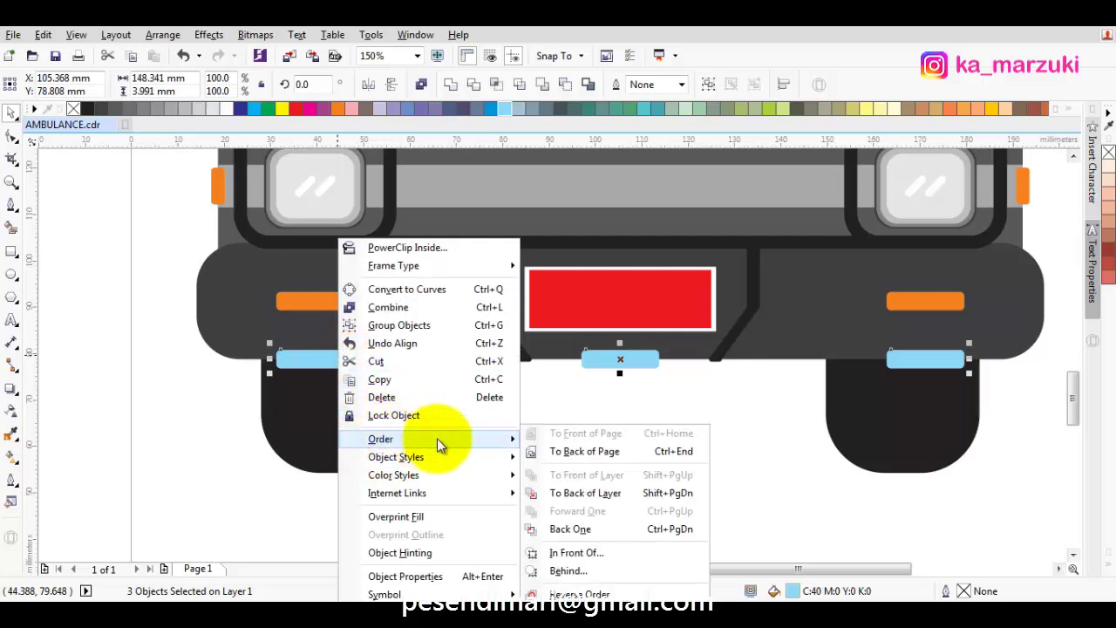
click(600, 557)
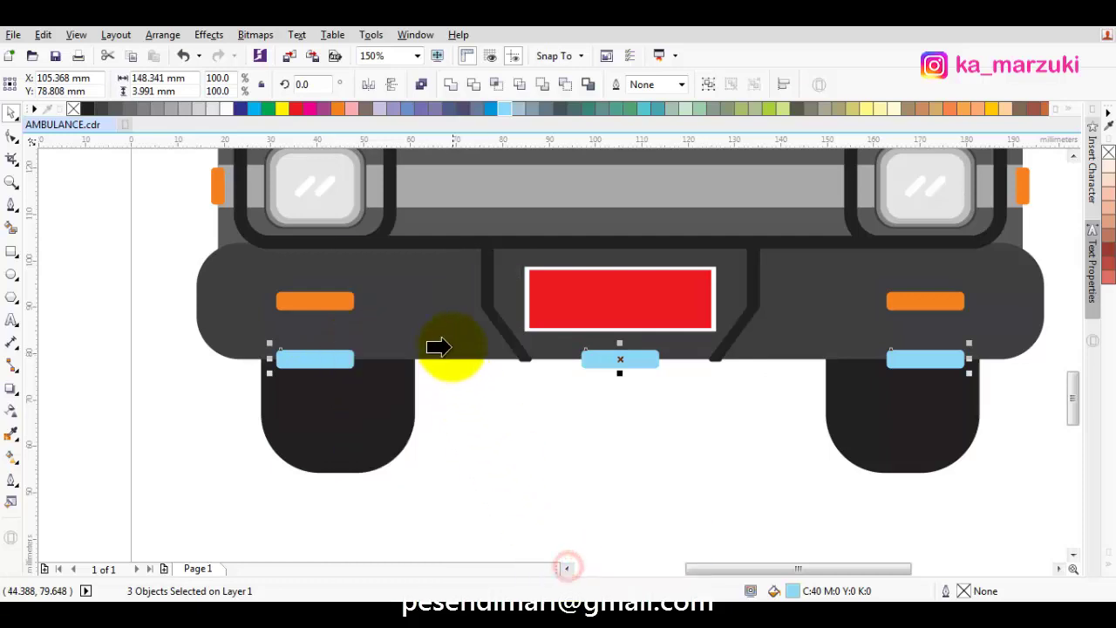
click(450, 343)
click(524, 396)
Recolour the three bars under the bumper to a deeper blue (C100 M20 Y0 K0).
scroll(578, 406, down, 1)
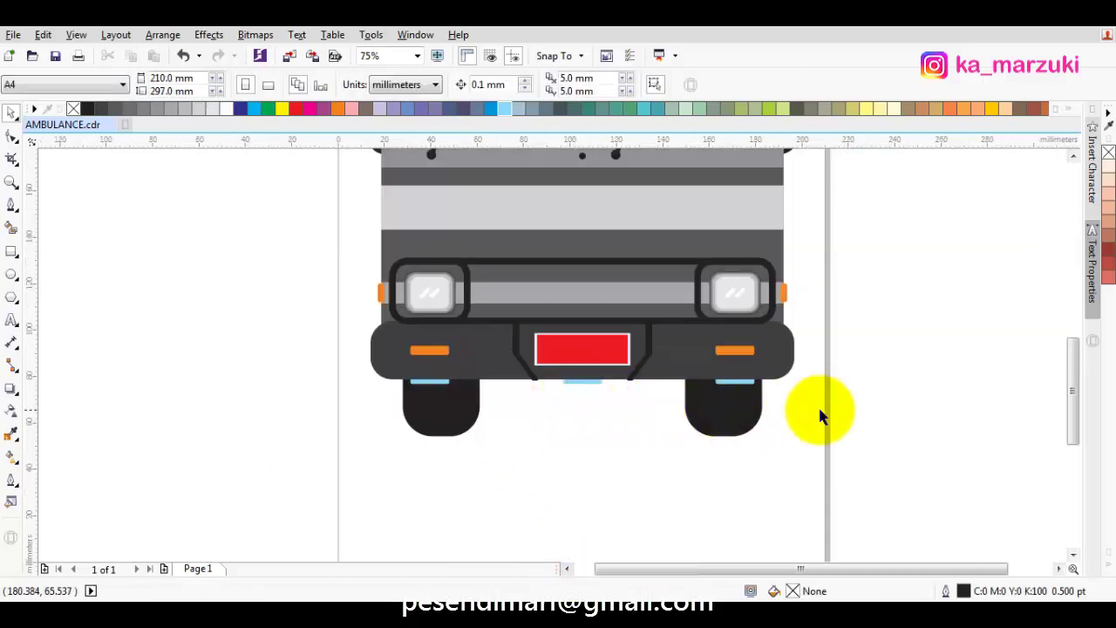
drag(832, 409, 364, 370)
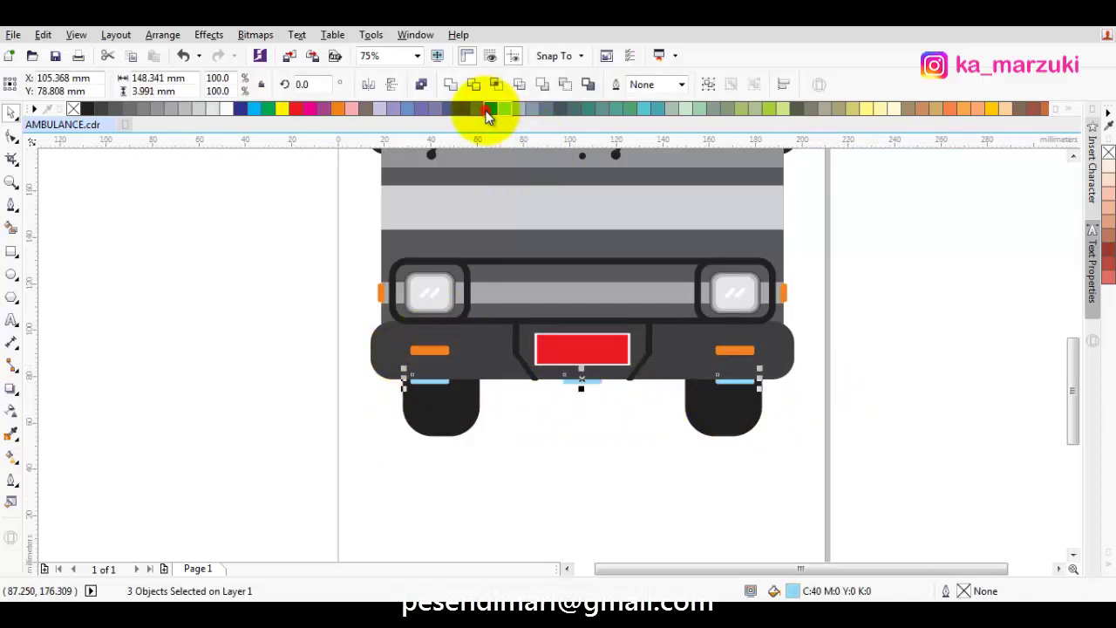
click(490, 108)
click(910, 409)
Examine the whole ambulance and its front from windshield to wheels to judge what details are still needed.
scroll(717, 446, down, 2)
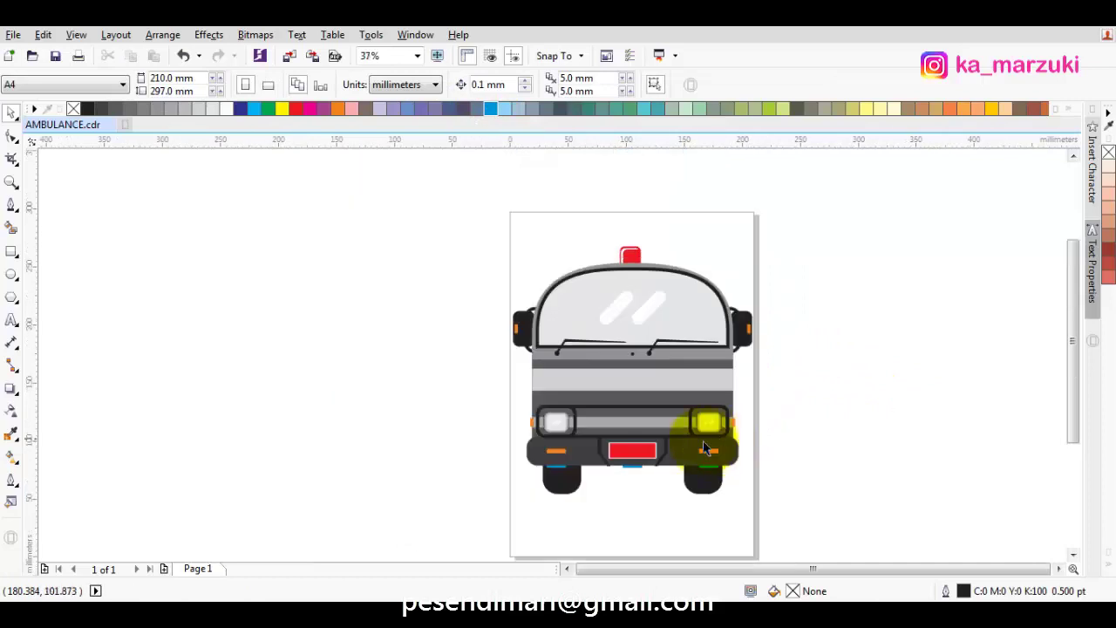
scroll(710, 438, up, 1)
scroll(683, 438, down, 1)
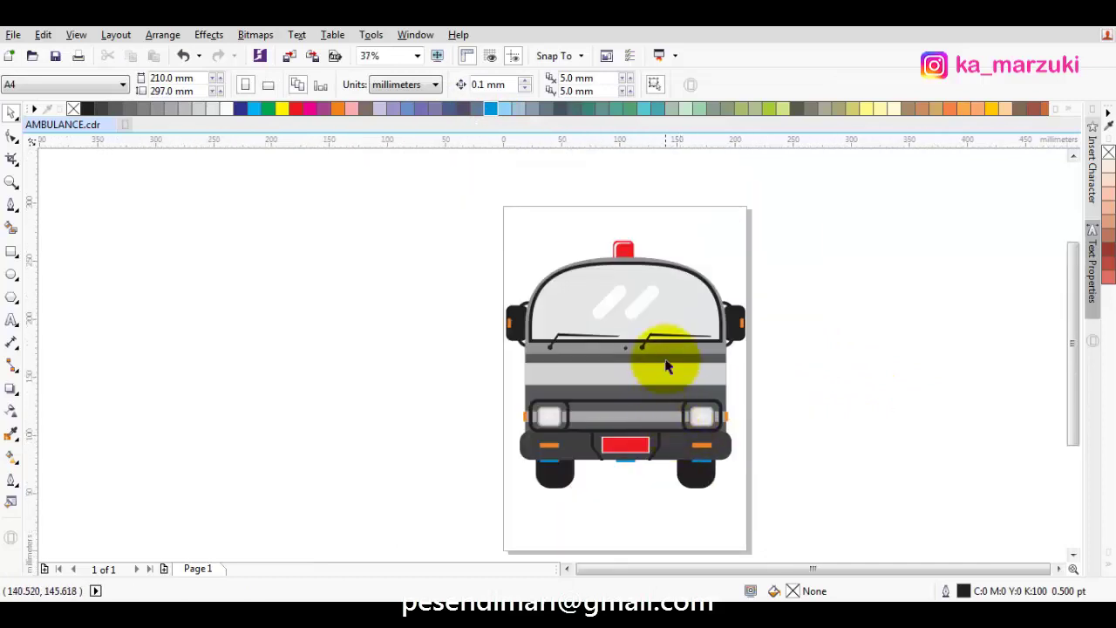
scroll(663, 375, up, 2)
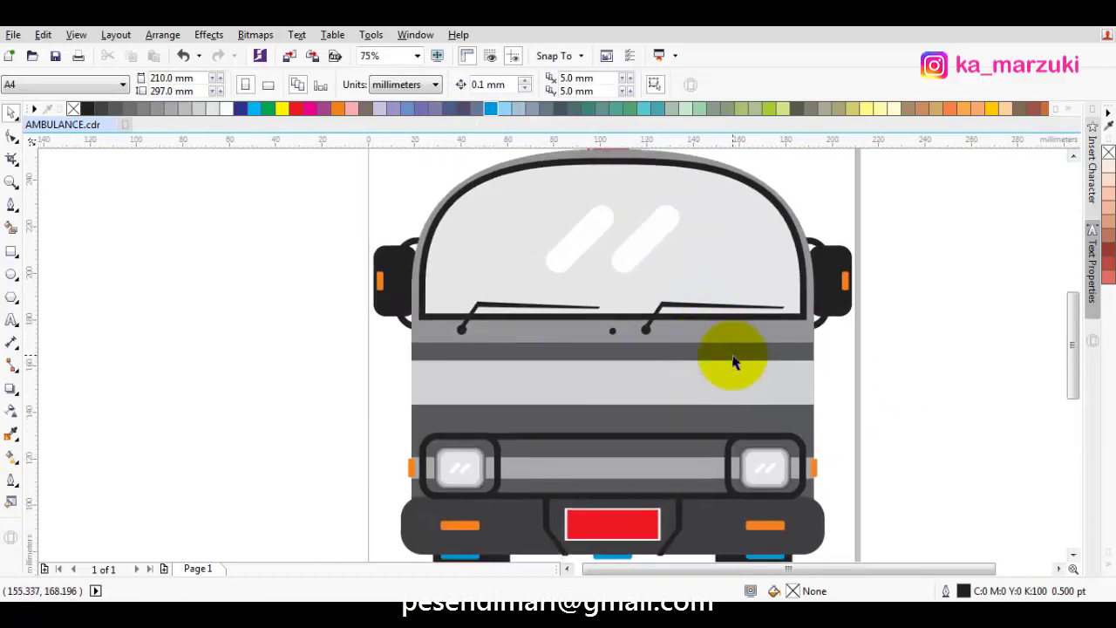
drag(732, 356, 743, 332)
drag(657, 482, 663, 511)
scroll(663, 516, down, 2)
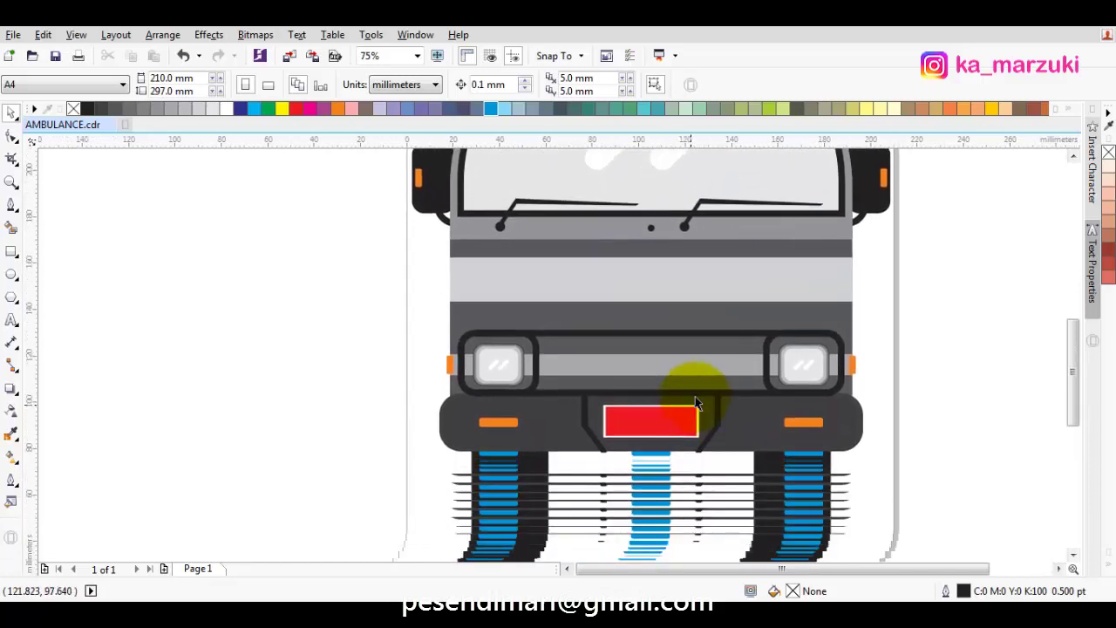
scroll(698, 387, up, 2)
scroll(698, 511, down, 3)
scroll(685, 390, up, 2)
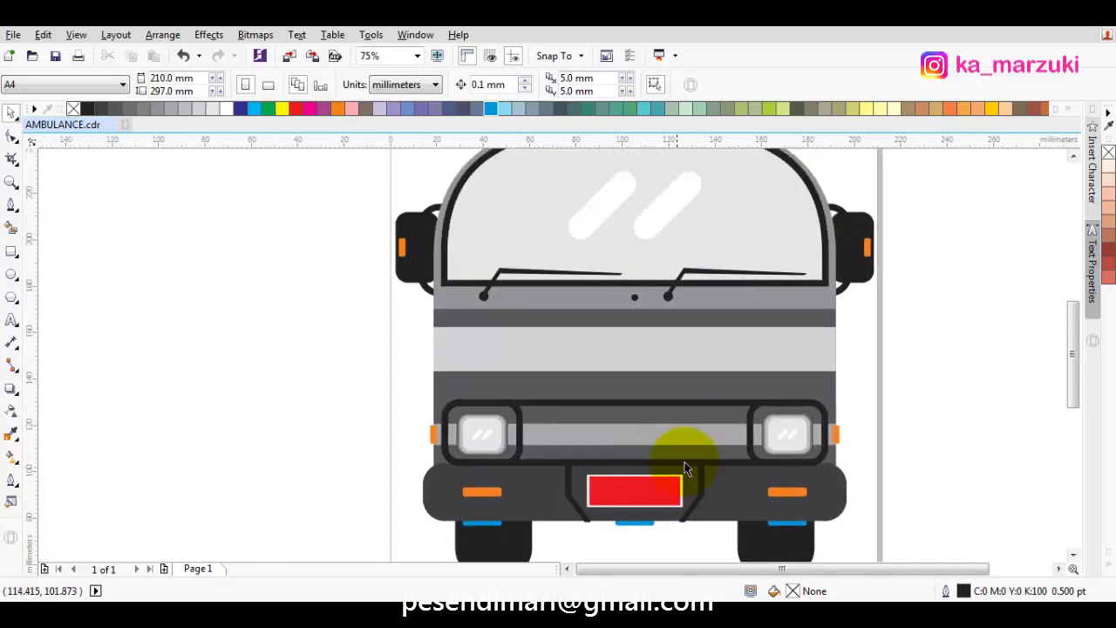
Copy the right orange bumper light to the windshield's bottom centre, narrow it to 7.158 mm, and fill it blue (C100 M20 Y0 K0).
drag(790, 491, 637, 278)
right_click(638, 278)
scroll(643, 272, up, 2)
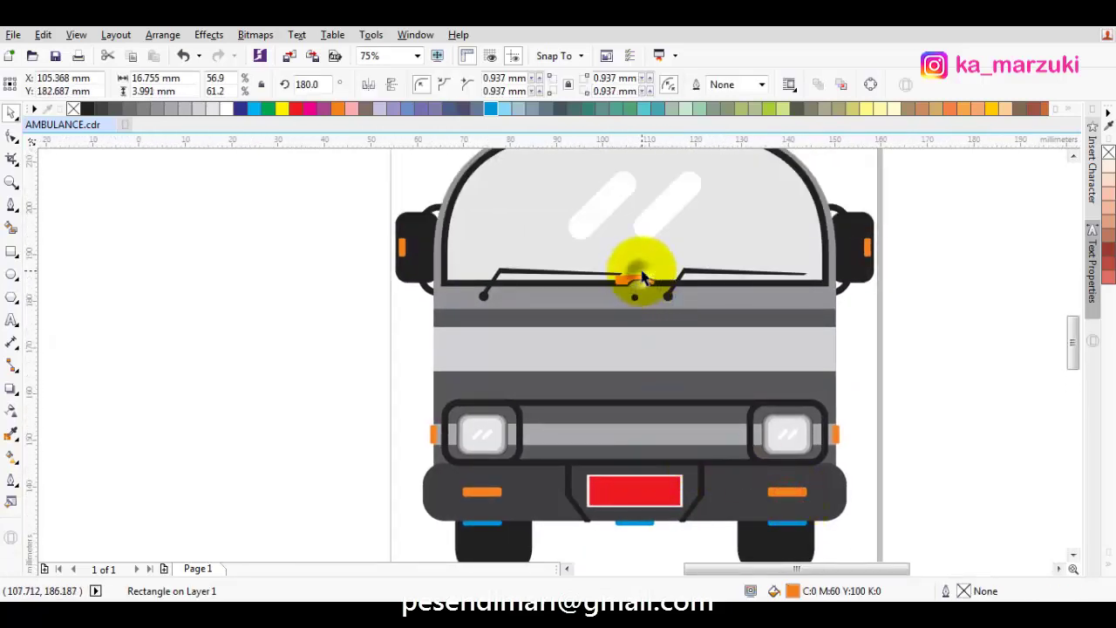
drag(696, 303, 474, 274)
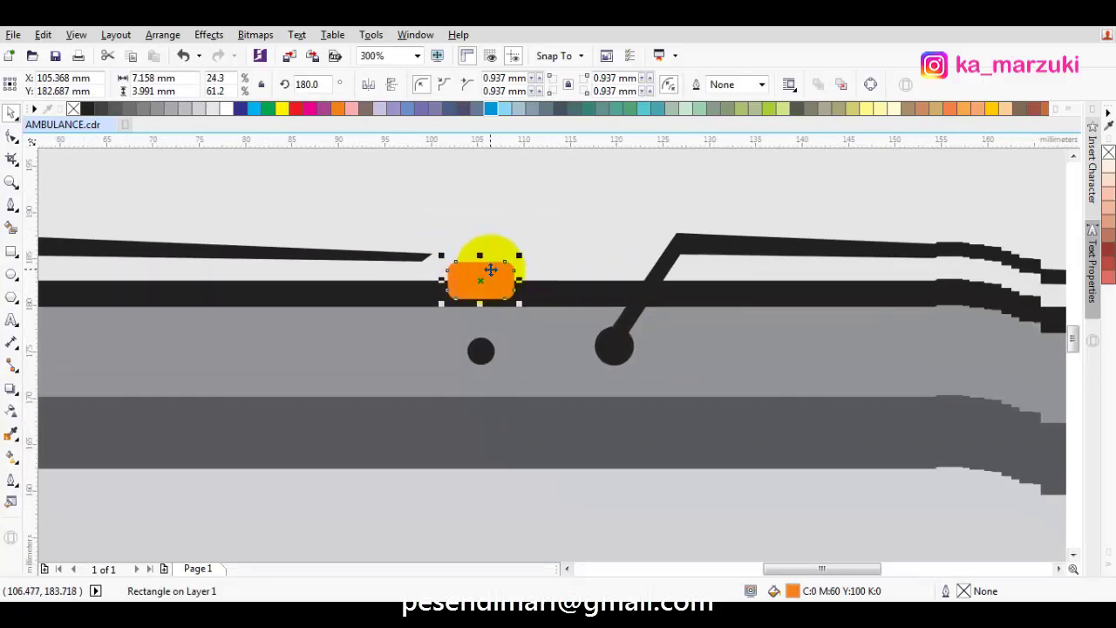
click(490, 111)
Copy the small blue rectangle level beside itself, fill the copy red, and group the pair above the windshield's bottom edge.
drag(488, 256, 558, 280)
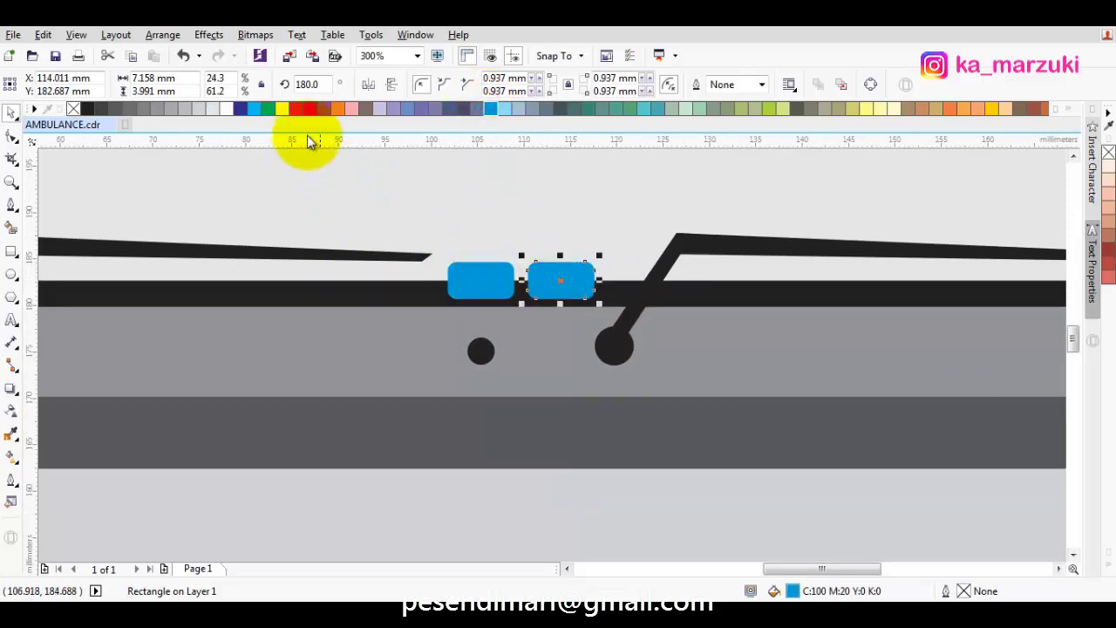
click(296, 108)
shift+click(482, 281)
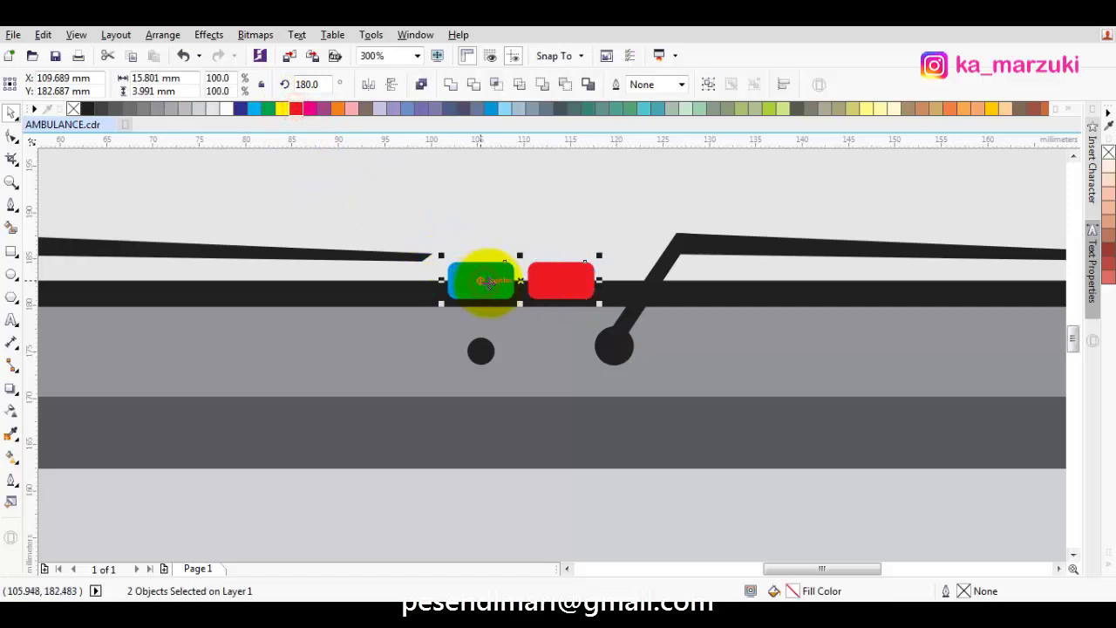
drag(480, 280, 515, 225)
right_click(486, 213)
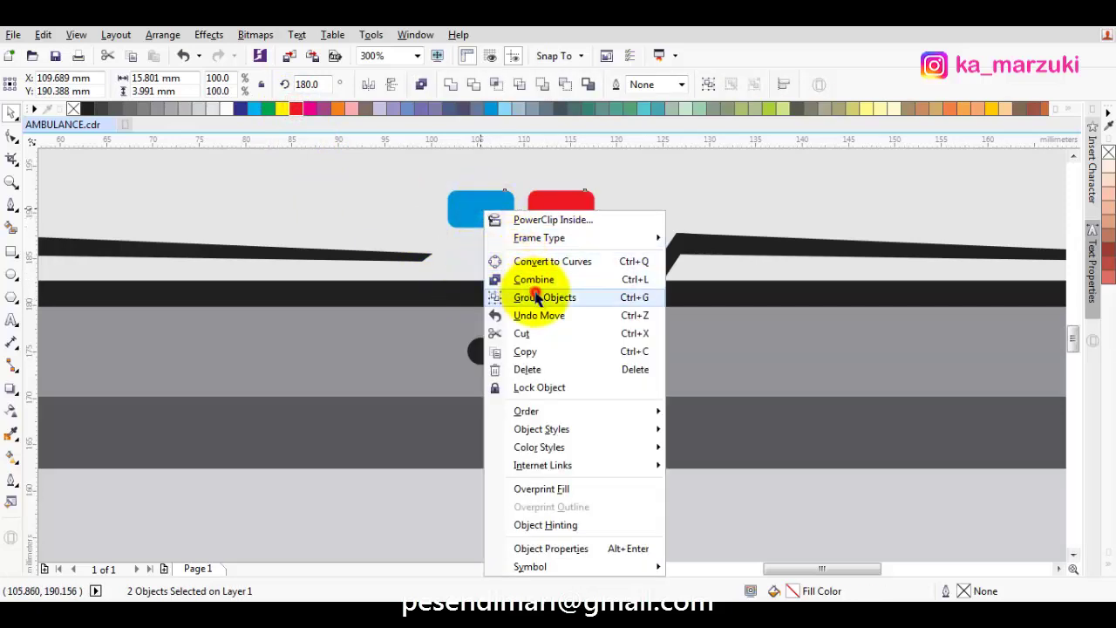
click(540, 298)
Position the blue and red group on the windshield's bottom frame at X 104.625 mm, Y 184.677 mm.
scroll(535, 286, down, 2)
scroll(494, 326, up, 1)
drag(498, 321, 535, 353)
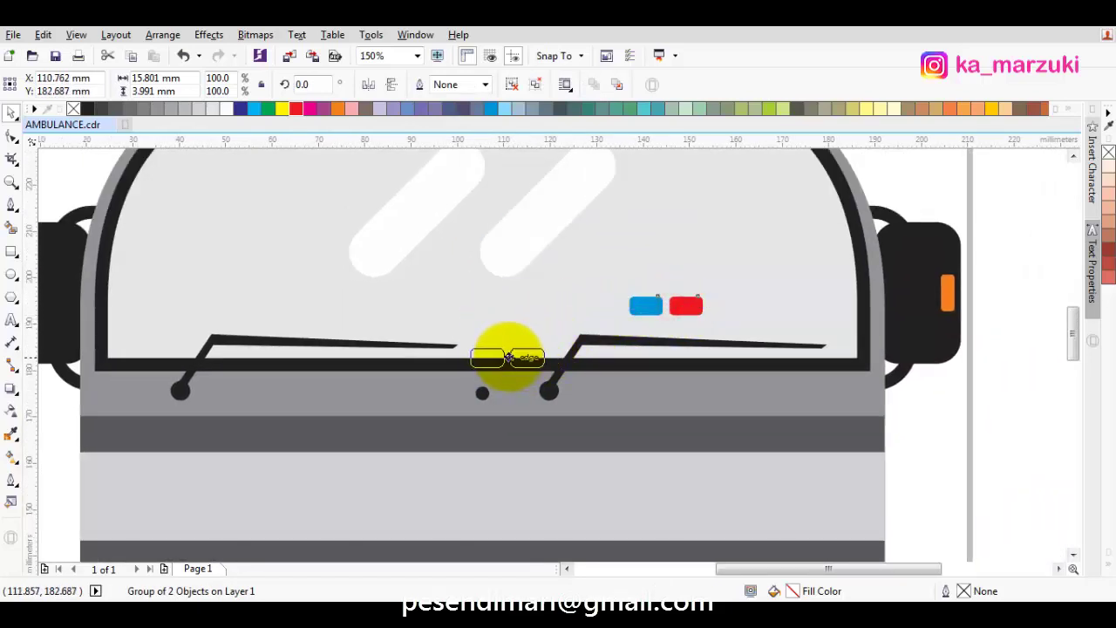
drag(481, 354, 491, 354)
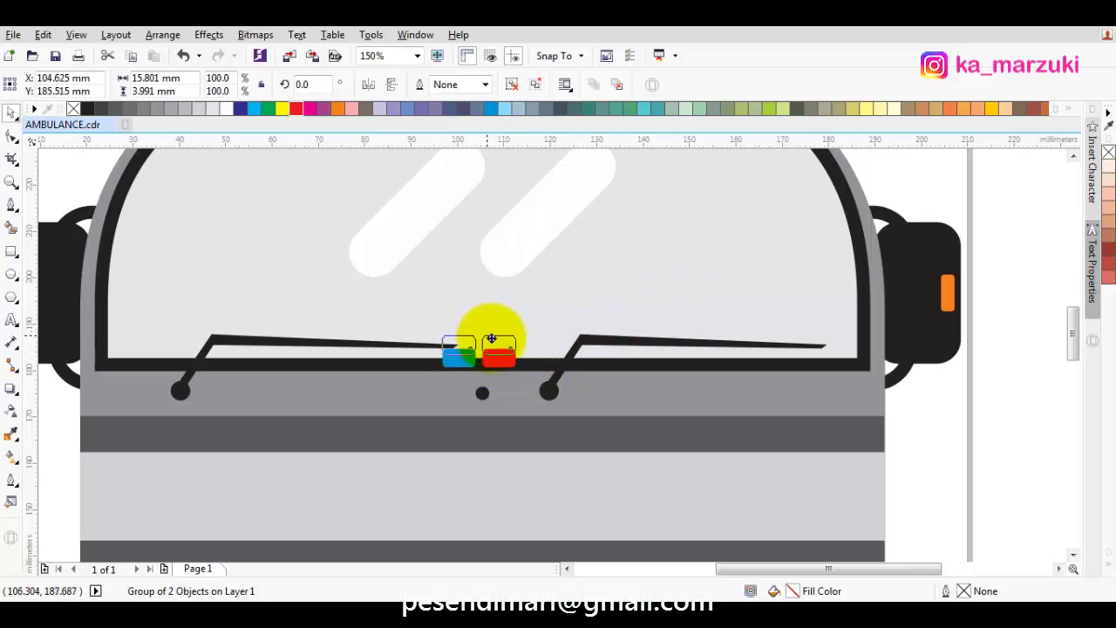
scroll(491, 341, up, 3)
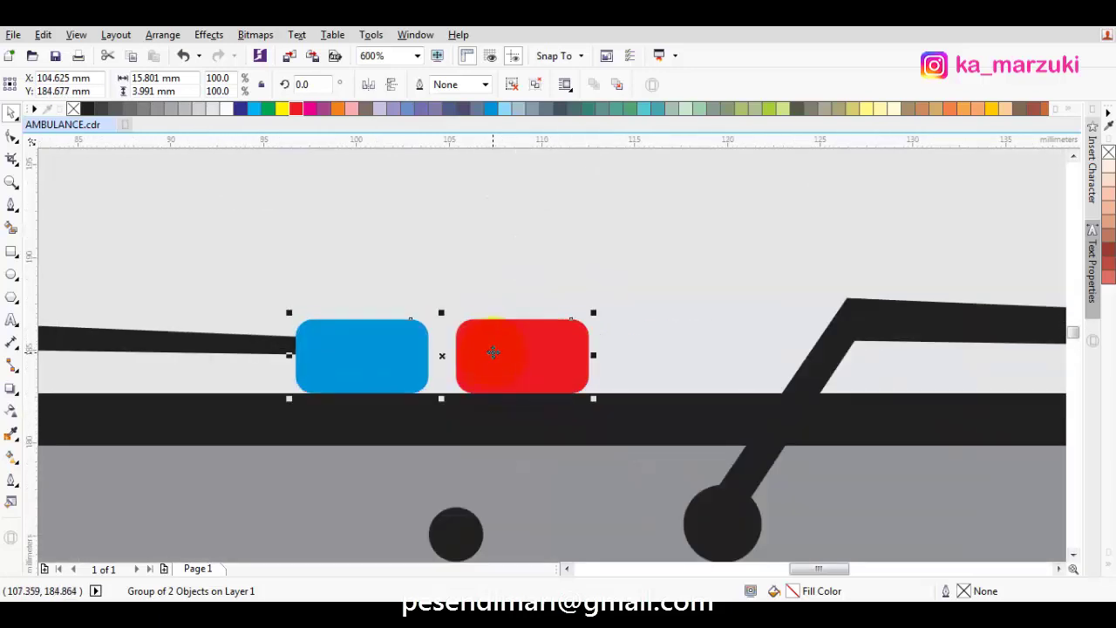
Order the blue and red group directly in front of the windshield glass so the wiper blade overlaps it.
right_click(493, 353)
mouse_move(562, 439)
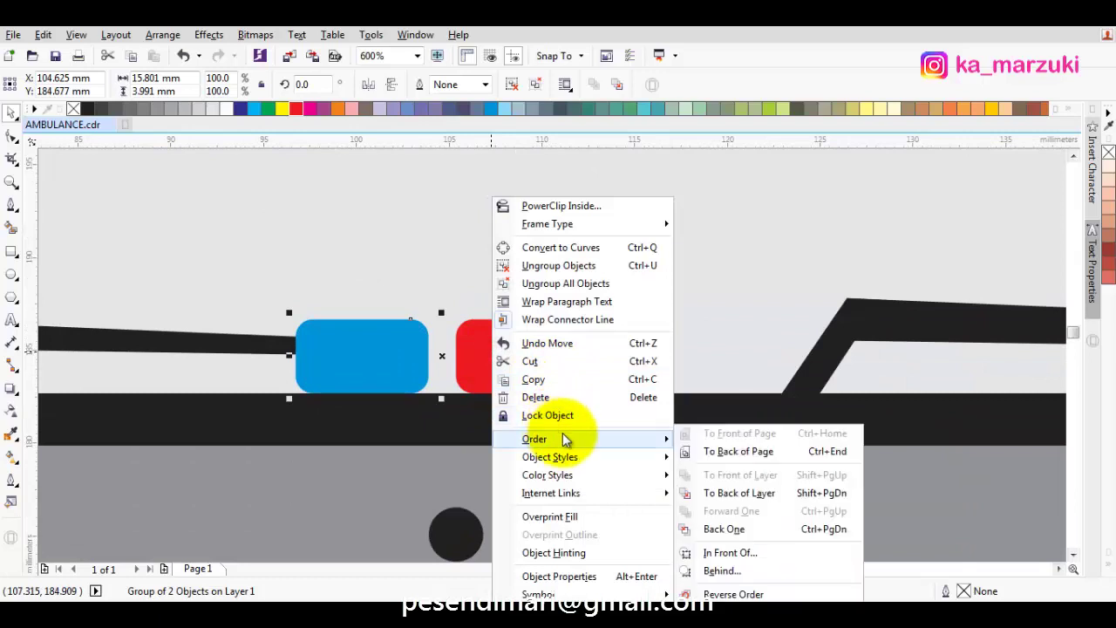
click(757, 550)
click(675, 323)
Copy the blue and red group straight up to the windshield's top centre, just beneath the black frame.
scroll(672, 326, down, 2)
drag(663, 339, 595, 190)
scroll(596, 191, up, 6)
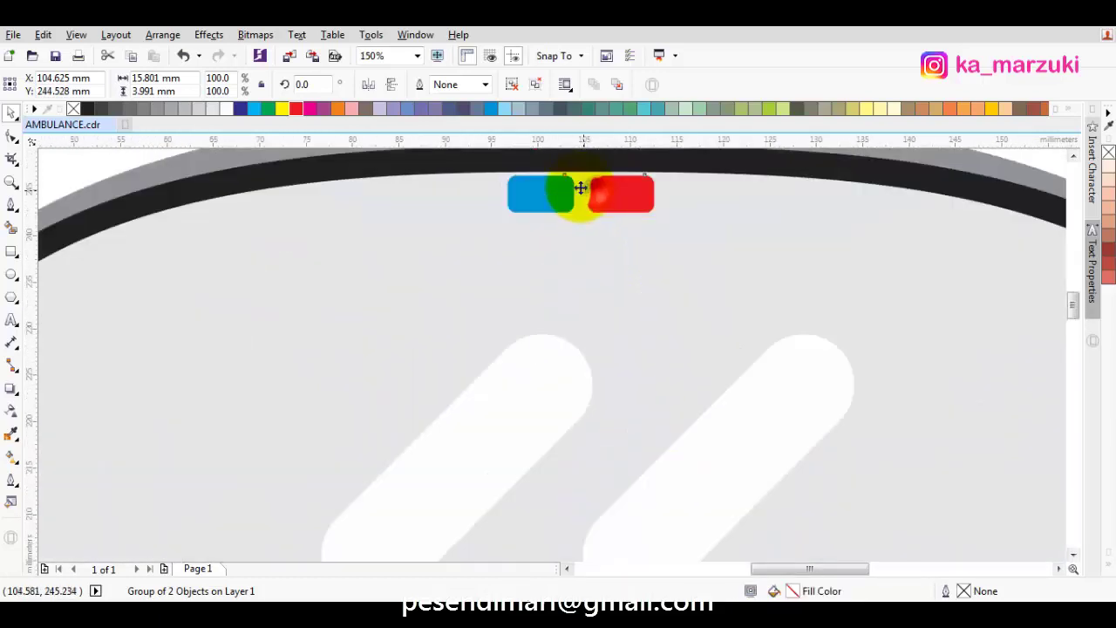
drag(669, 307, 673, 302)
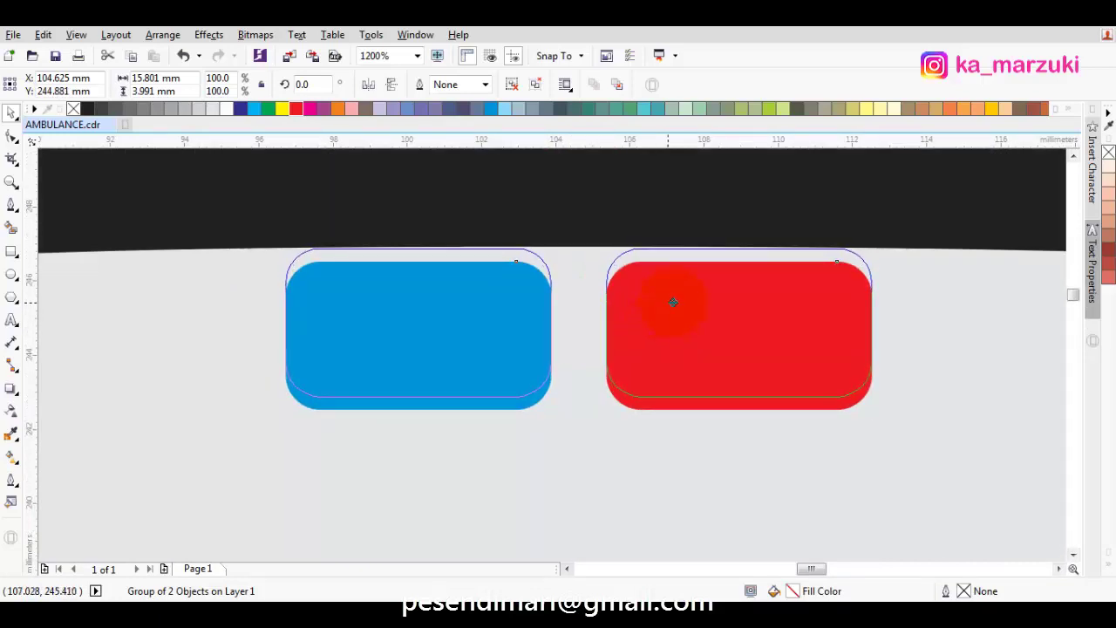
scroll(673, 301, down, 2)
key(Escape)
scroll(687, 334, down, 2)
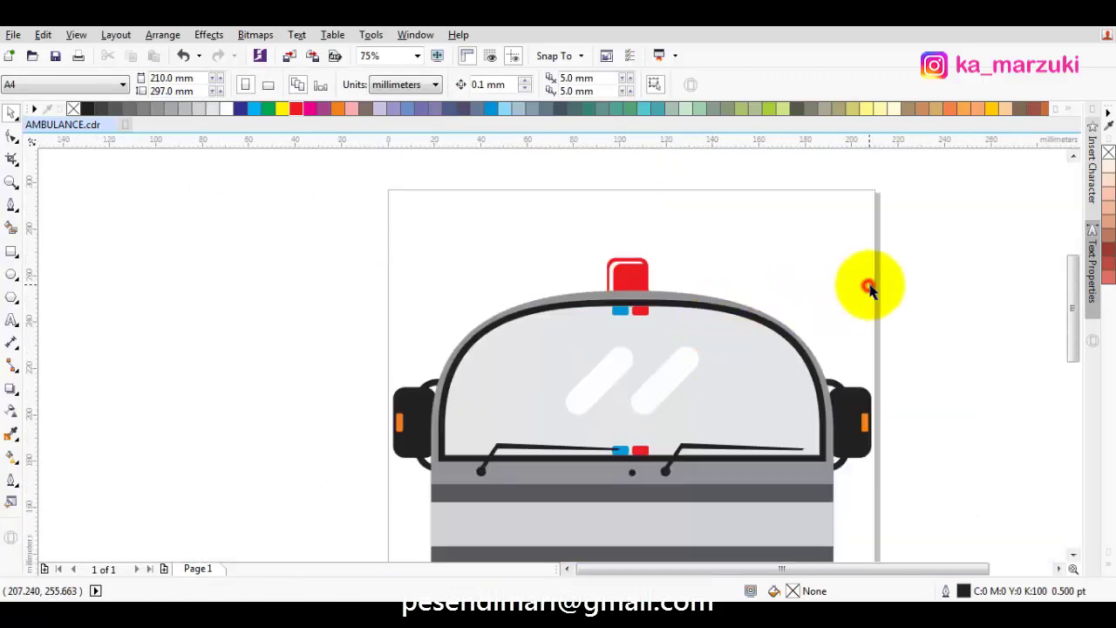
Ungroup the left side mirror's bracket and housing.
scroll(863, 288, down, 2)
drag(833, 309, 713, 338)
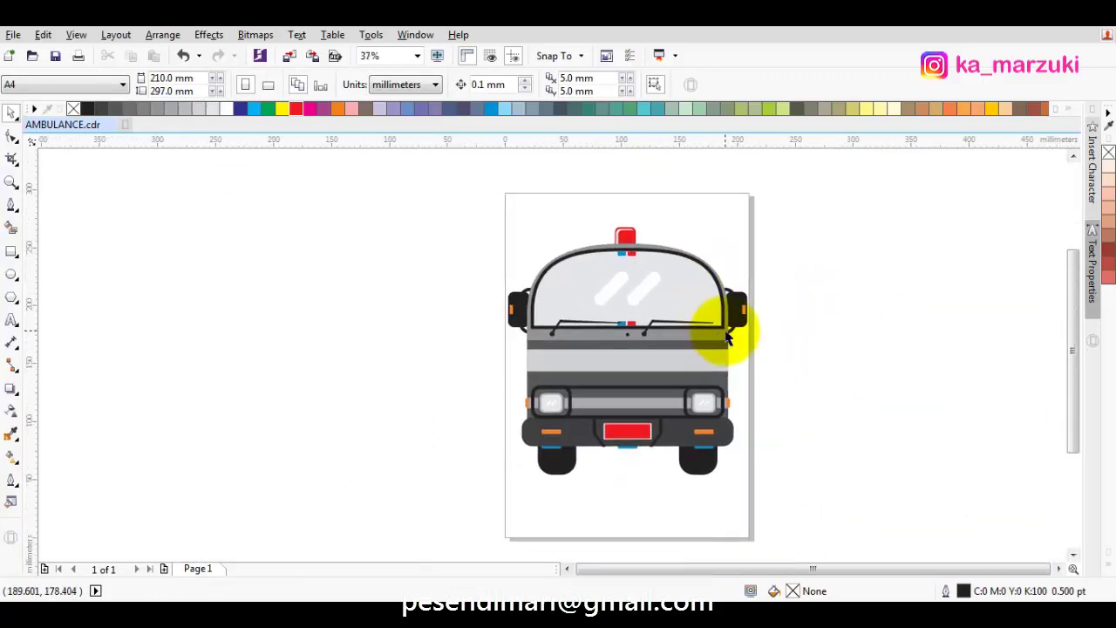
scroll(641, 386, up, 2)
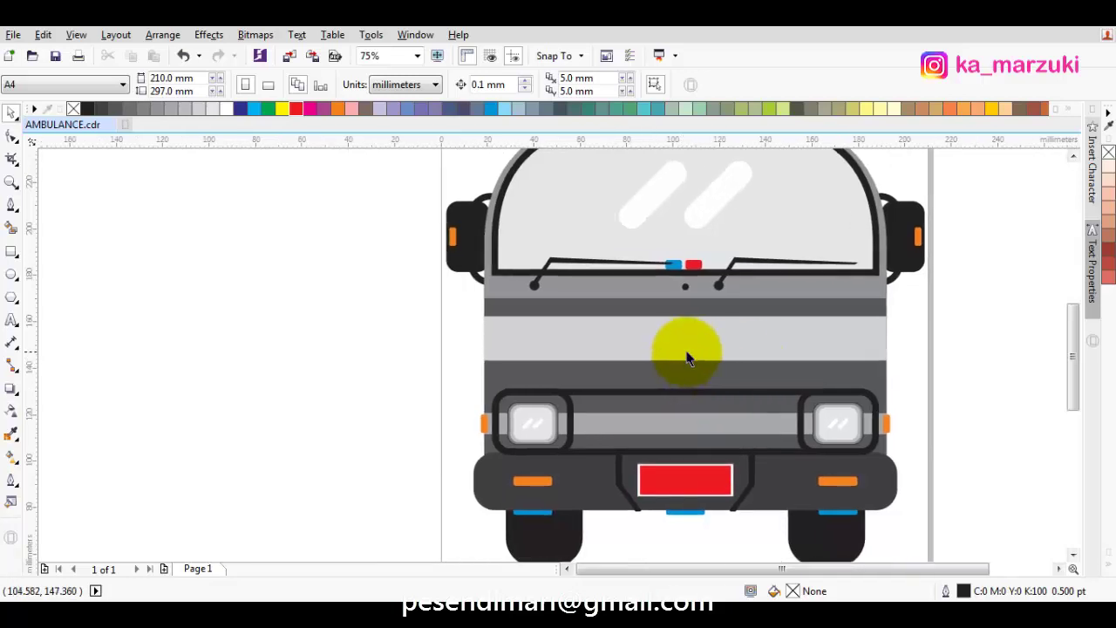
drag(705, 350, 648, 357)
drag(560, 331, 560, 401)
drag(583, 323, 584, 352)
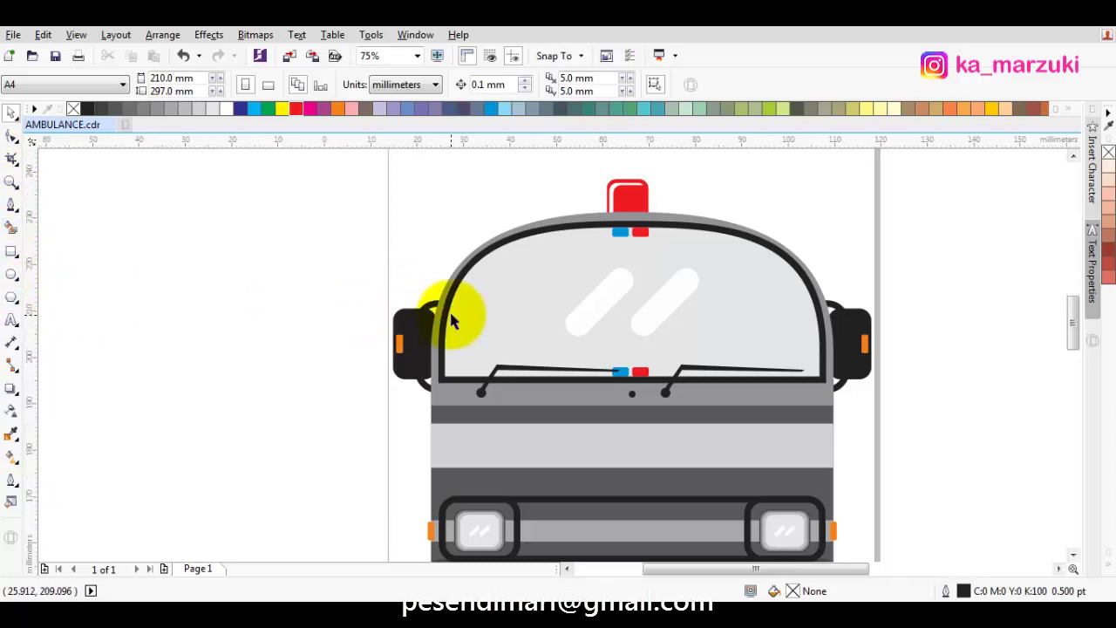
scroll(384, 319, up, 2)
click(366, 311)
scroll(366, 311, down, 2)
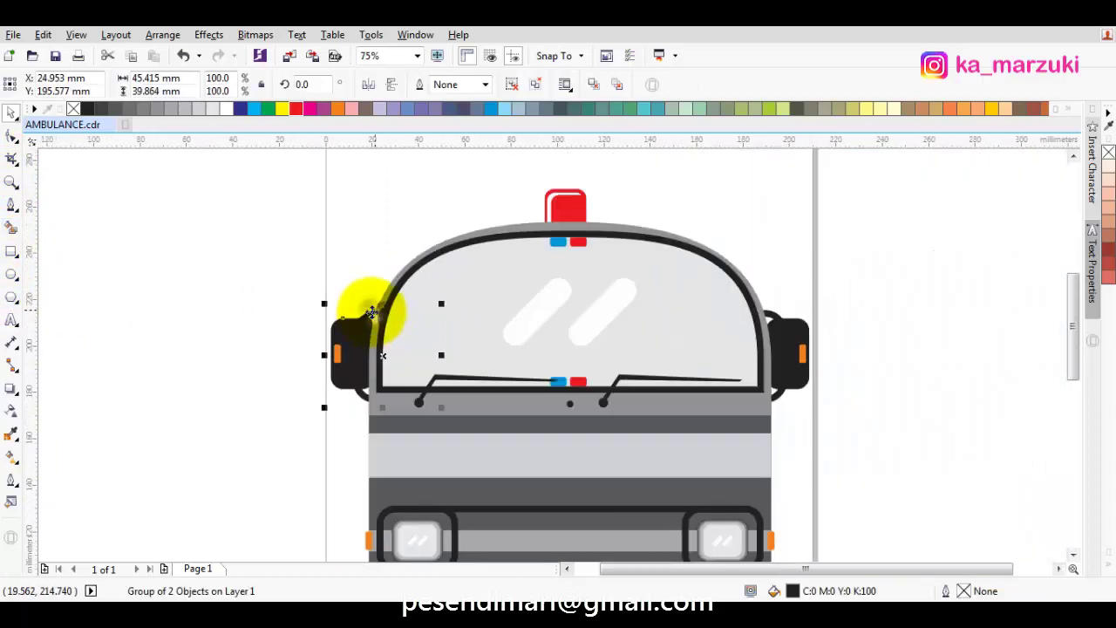
right_click(370, 312)
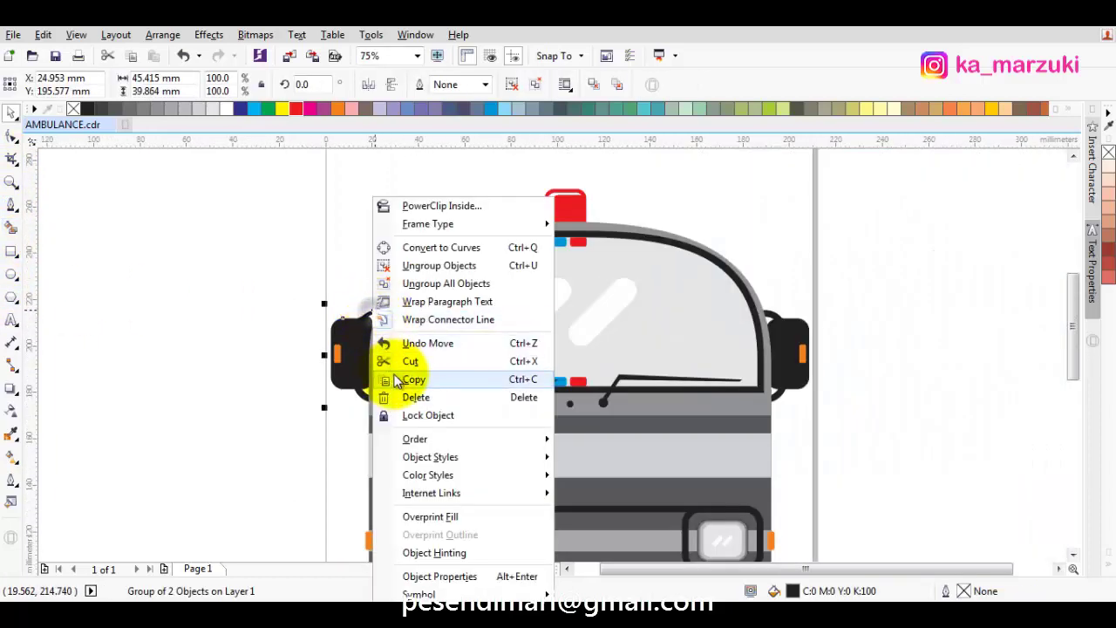
click(439, 265)
click(357, 274)
Duplicate the left mirror's bracket to the roof's left side, order it behind the body, and position it at X 51.126 mm, Y 238.024 mm.
drag(374, 311, 411, 216)
scroll(412, 216, left, 1)
right_click(426, 212)
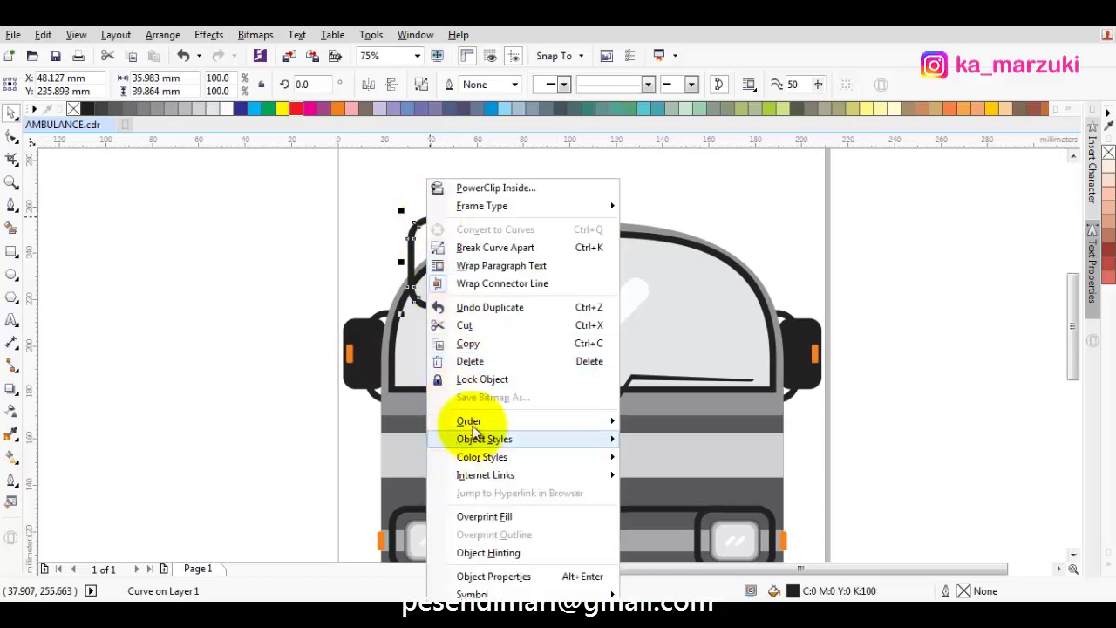
mouse_move(589, 423)
click(685, 483)
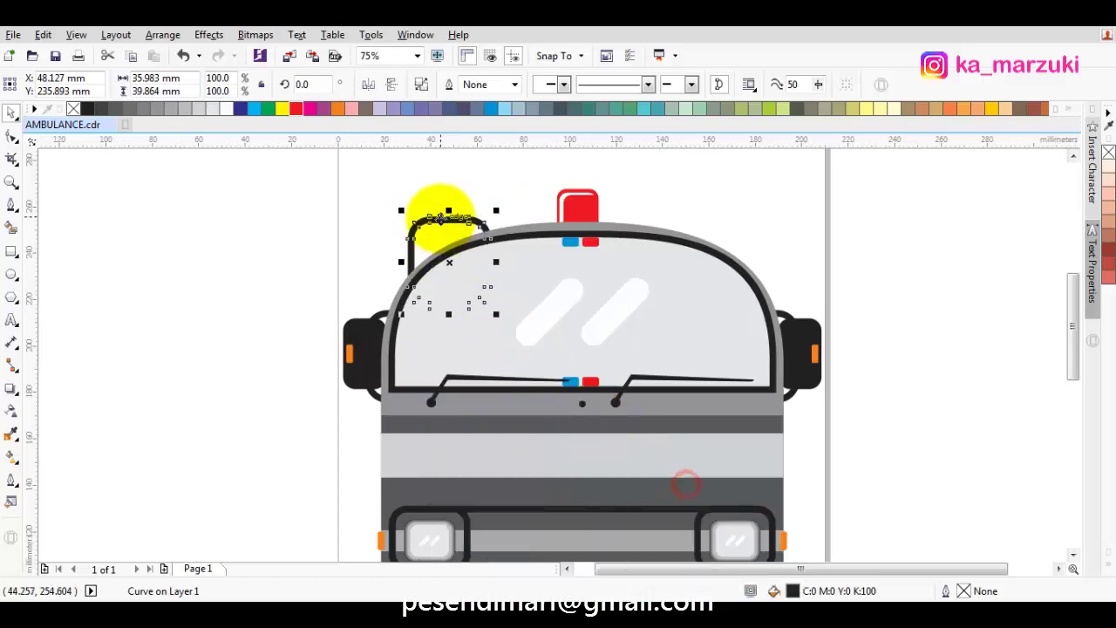
scroll(441, 218, up, 1)
drag(442, 218, 456, 207)
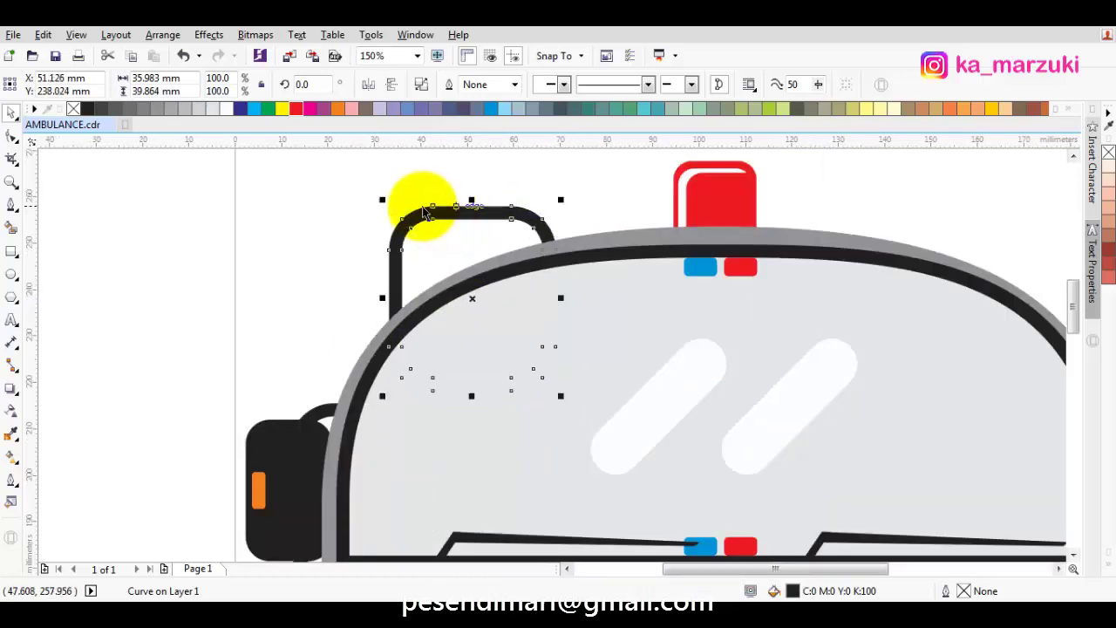
click(209, 221)
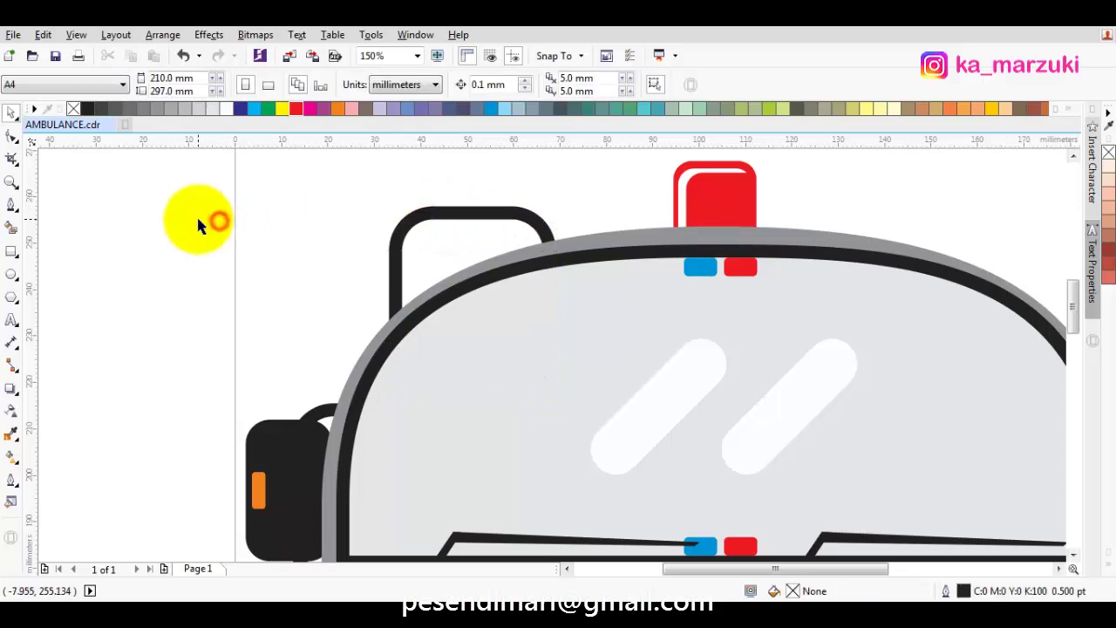
Draw a circle about 39.3 mm wide over the roof bracket's upper-left corner, filled 70% black with no outline.
click(13, 274)
scroll(399, 224, up, 2)
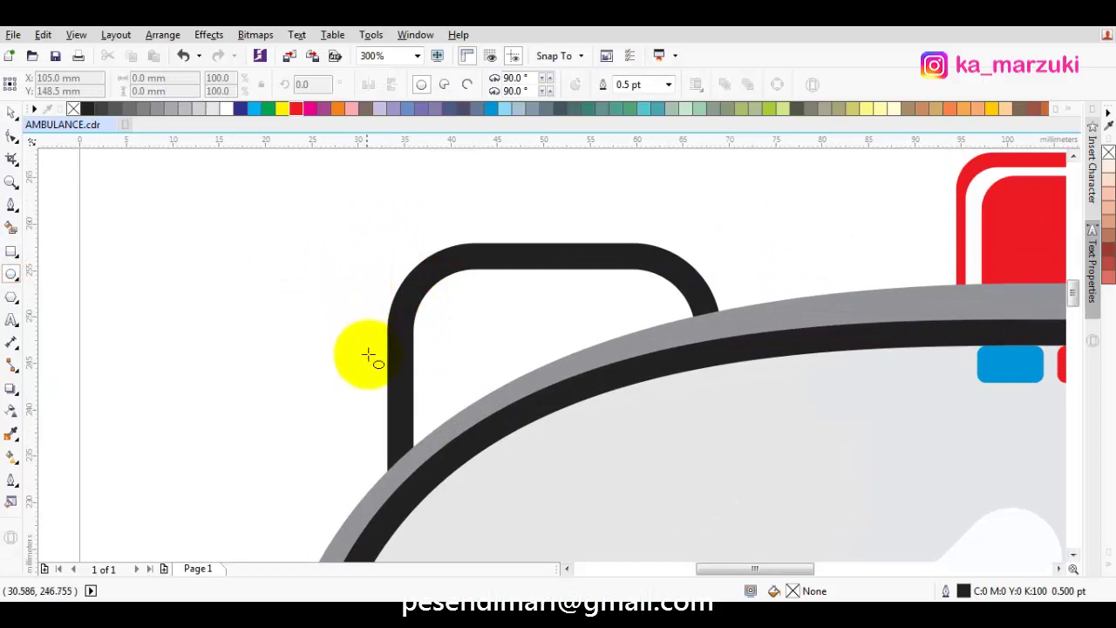
drag(354, 212, 516, 395)
scroll(510, 388, down, 2)
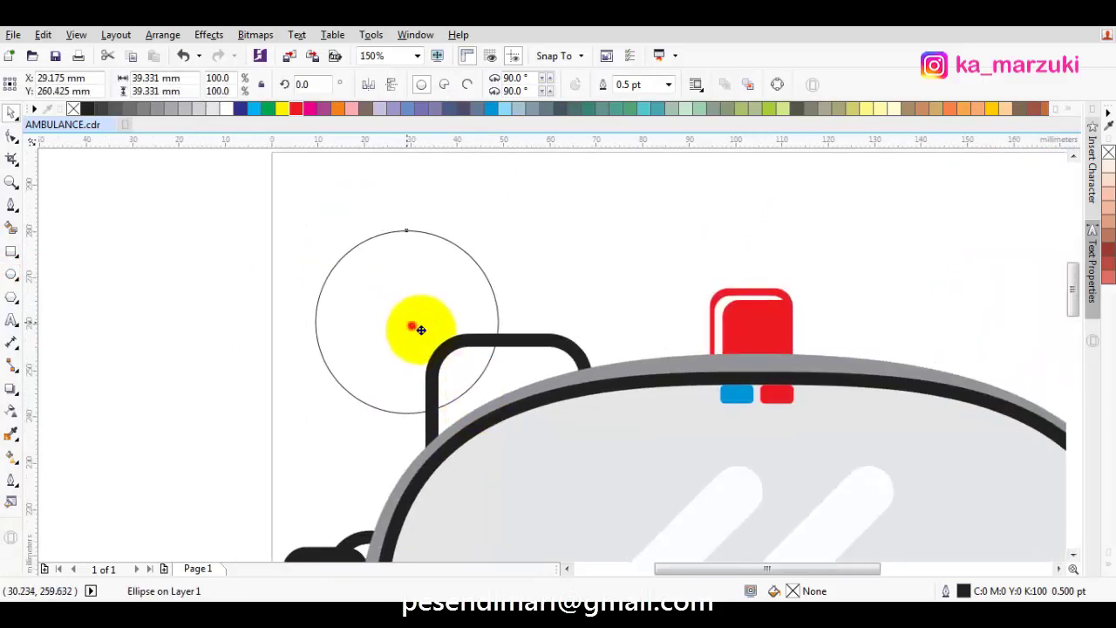
drag(421, 330, 440, 346)
click(131, 108)
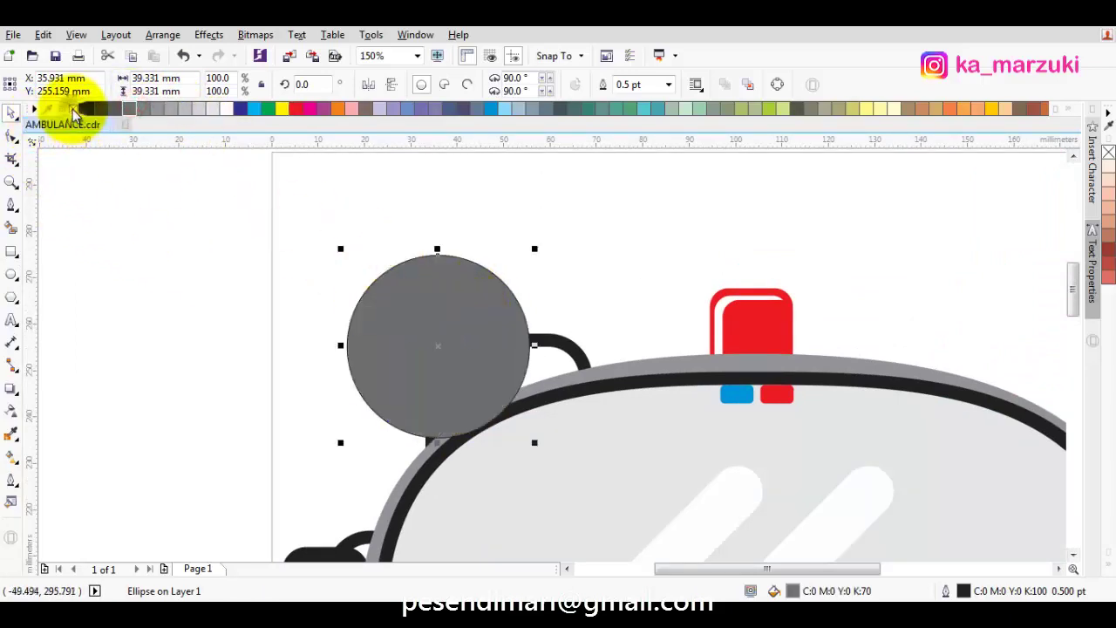
right_click(73, 109)
Add two concentric copies inside the circle: one about 35.8 mm wide in 10% black, one about 24.5 mm wide in 40% black.
key(F7)
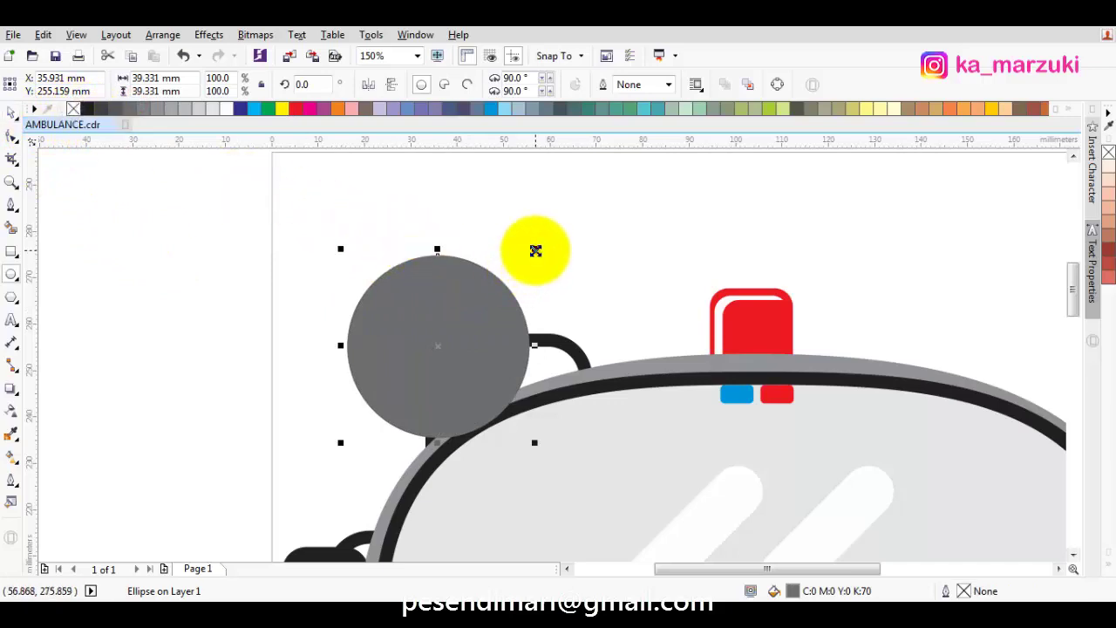
key(space)
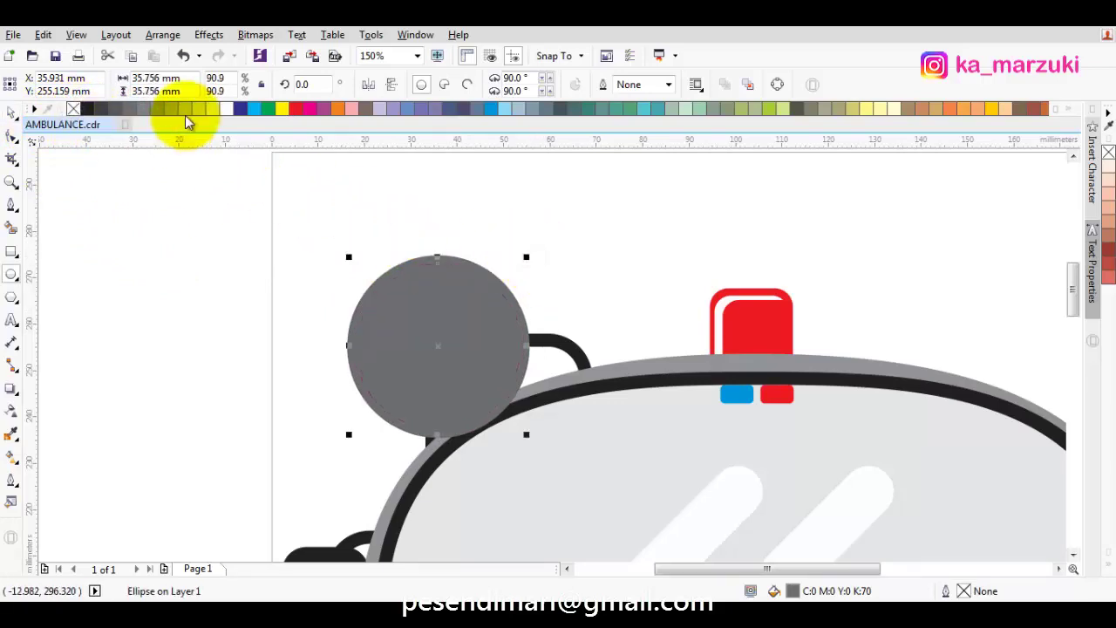
click(211, 109)
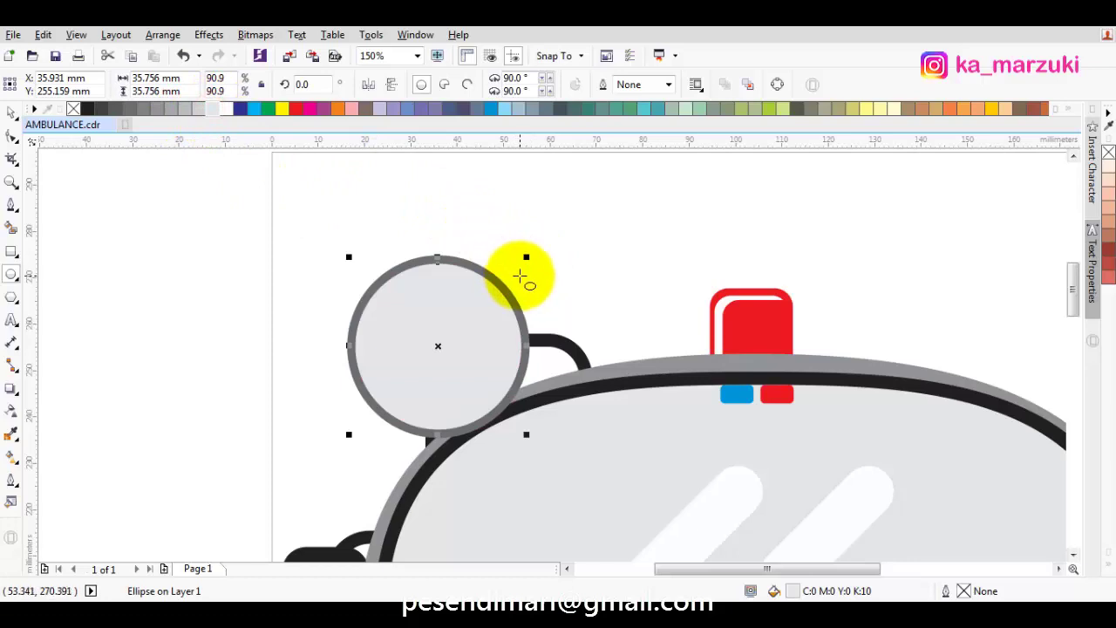
drag(527, 259, 504, 285)
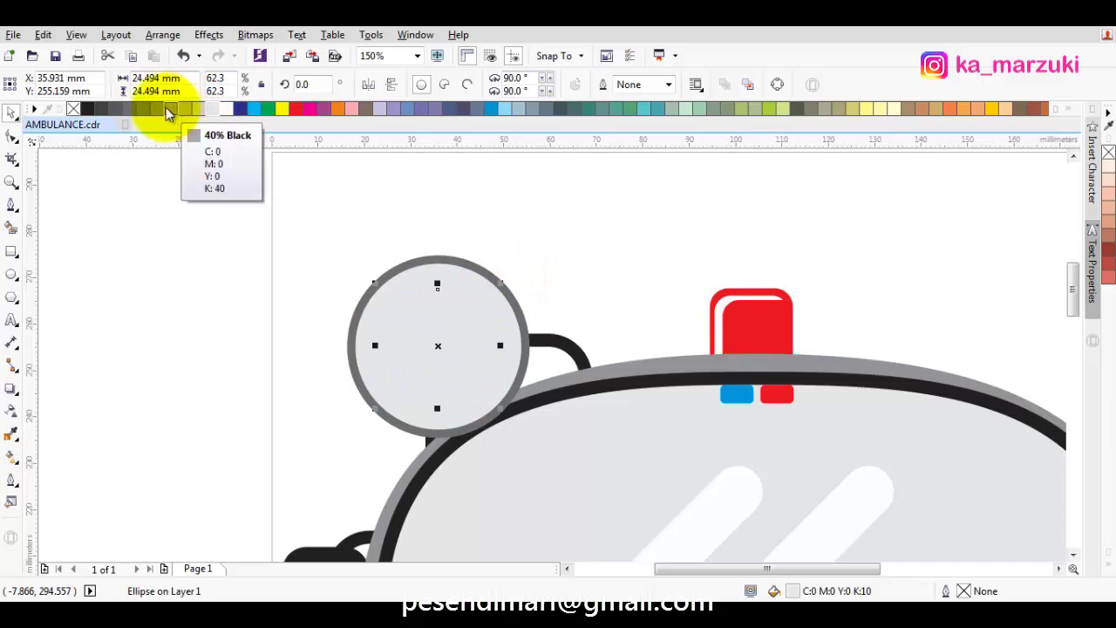
click(170, 113)
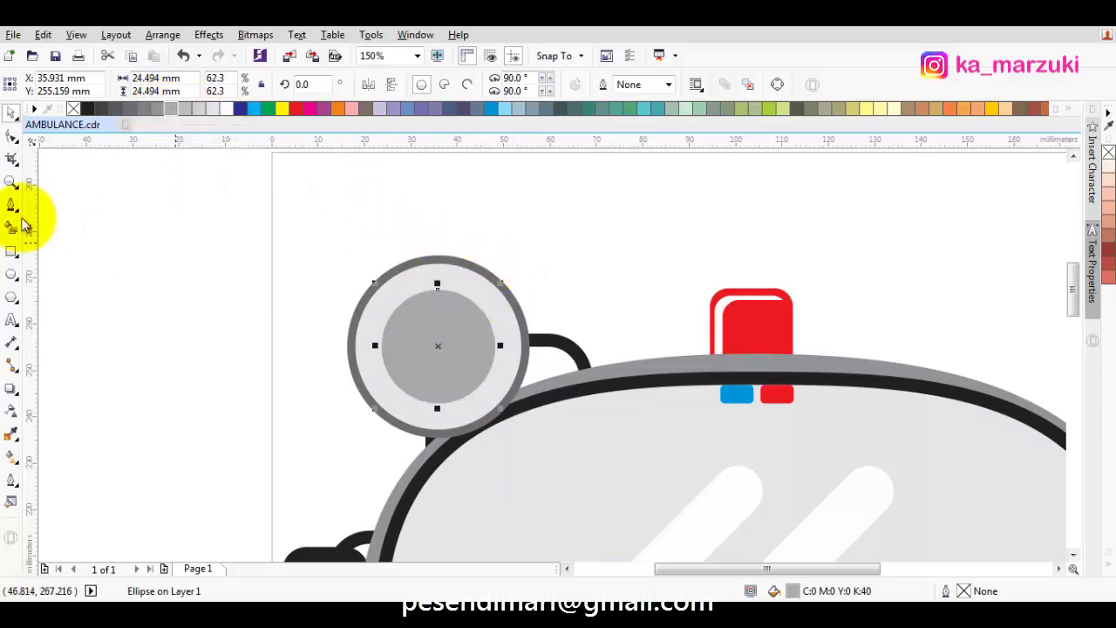
Draw a rectangle about 12.7 by 6.9 mm and centre it inside the round lamp.
click(12, 252)
scroll(434, 351, up, 3)
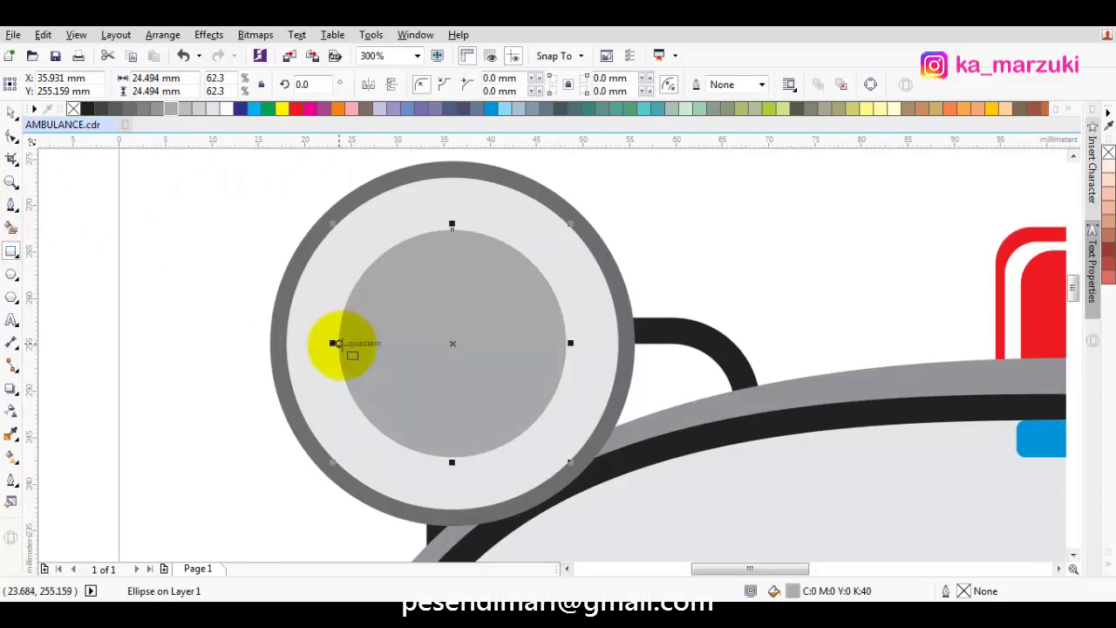
drag(427, 336, 487, 367)
key(space)
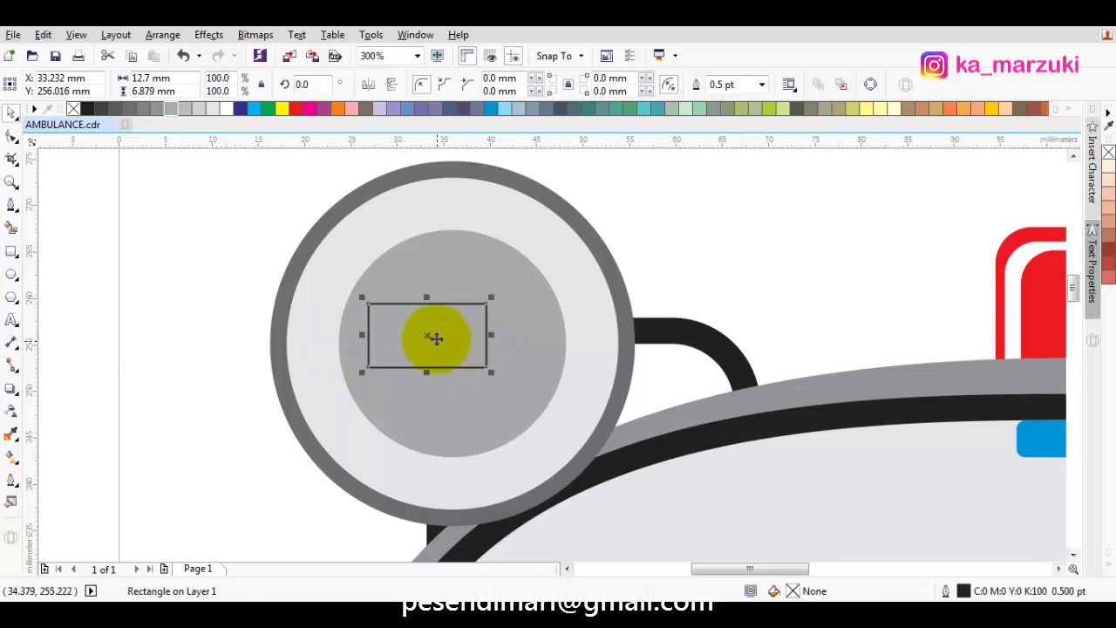
drag(430, 336, 456, 347)
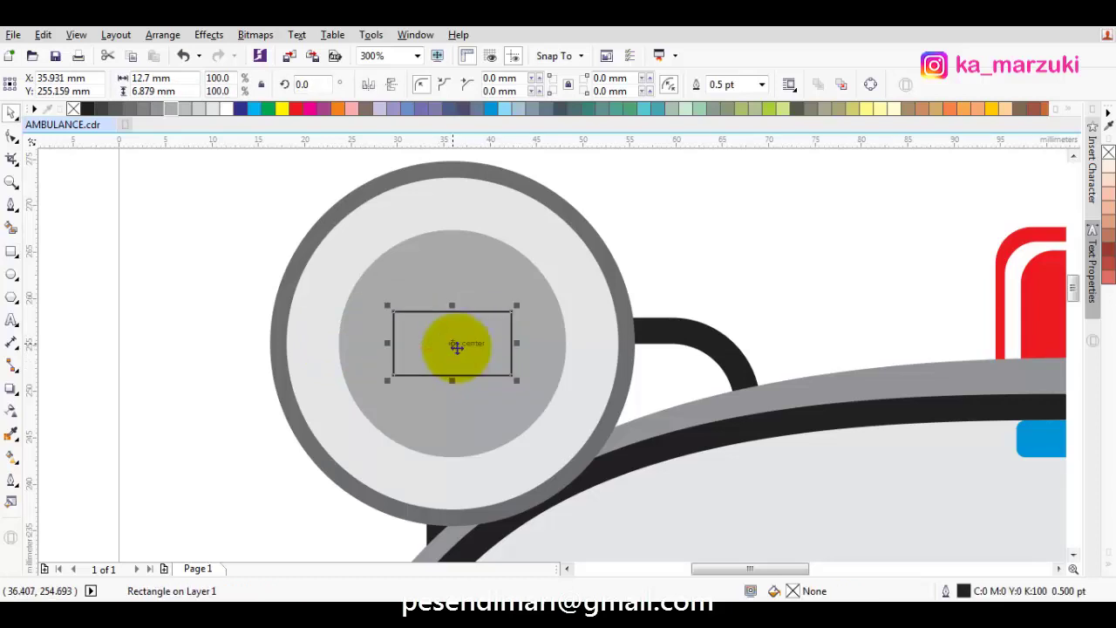
Round the rectangle's corners to about 2.4 mm and shrink it about its centre to about 11.6 by 5.5 mm.
click(13, 136)
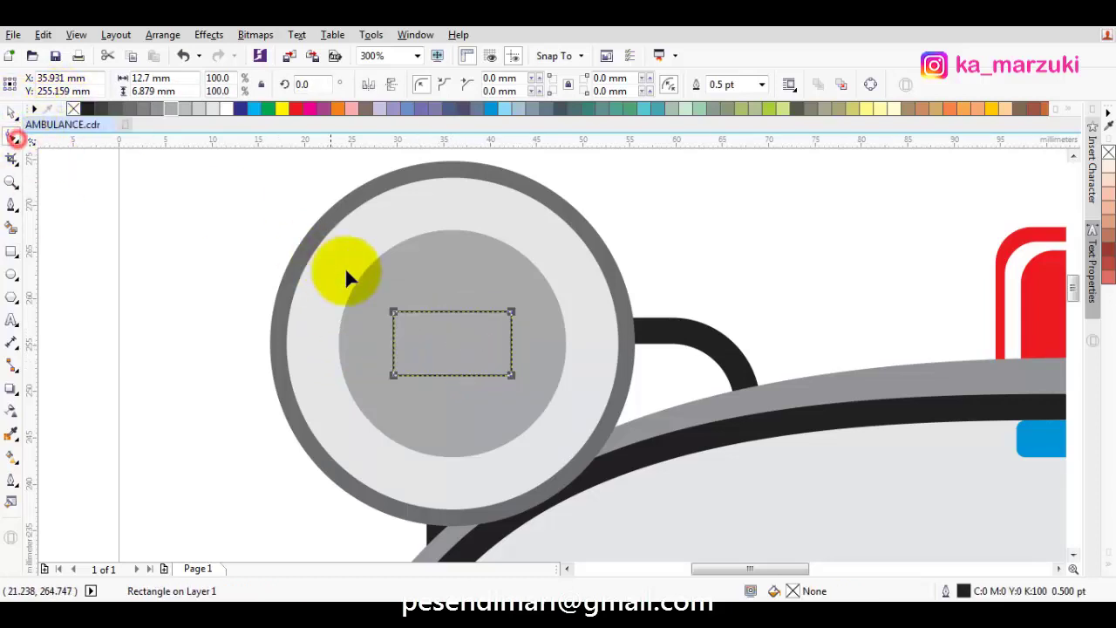
drag(407, 316, 414, 315)
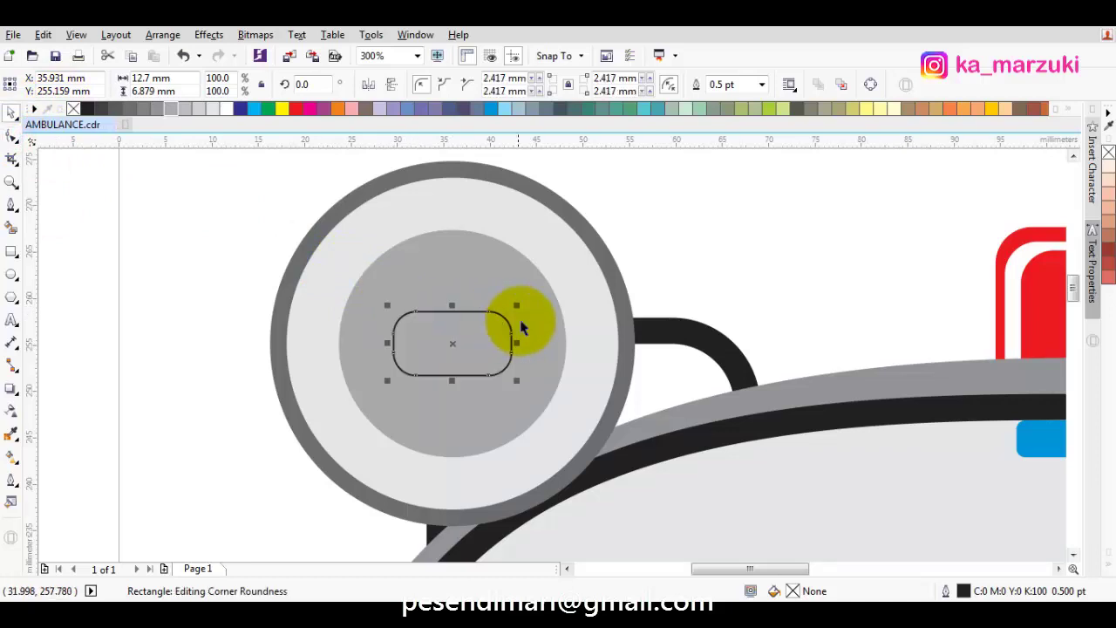
key(space)
drag(516, 312, 452, 343)
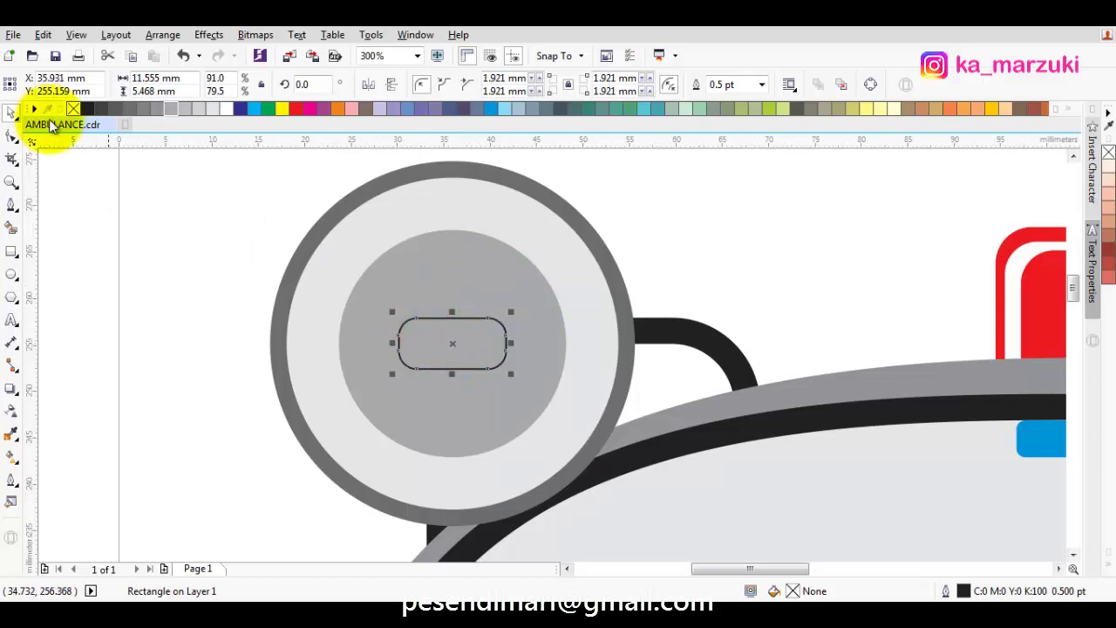
Fill the lamp's rounded rectangle with 70% black and remove its outline.
click(128, 110)
right_click(73, 109)
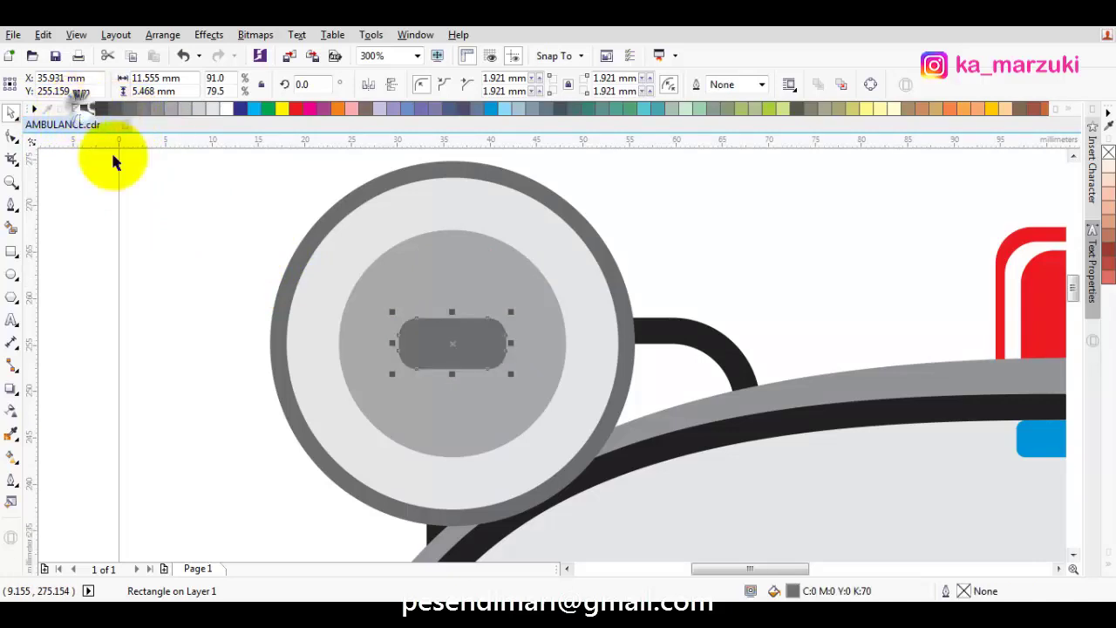
click(125, 179)
Scale all four parts of the round lamp about their common centre to about 26.1 mm wide.
scroll(263, 268, down, 3)
scroll(329, 301, up, 2)
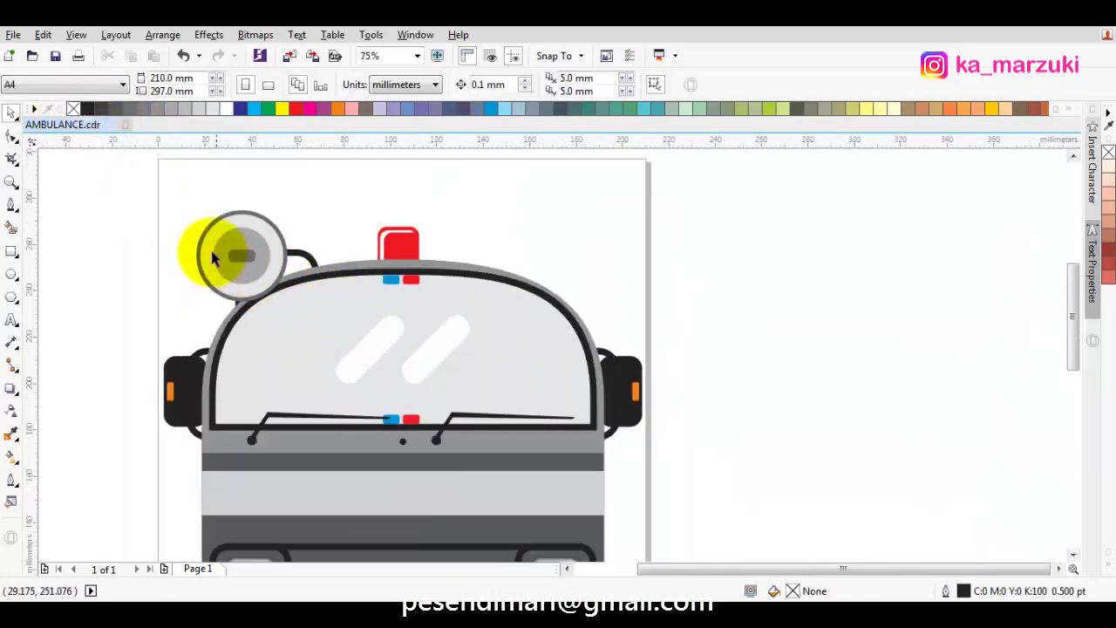
drag(162, 200, 308, 304)
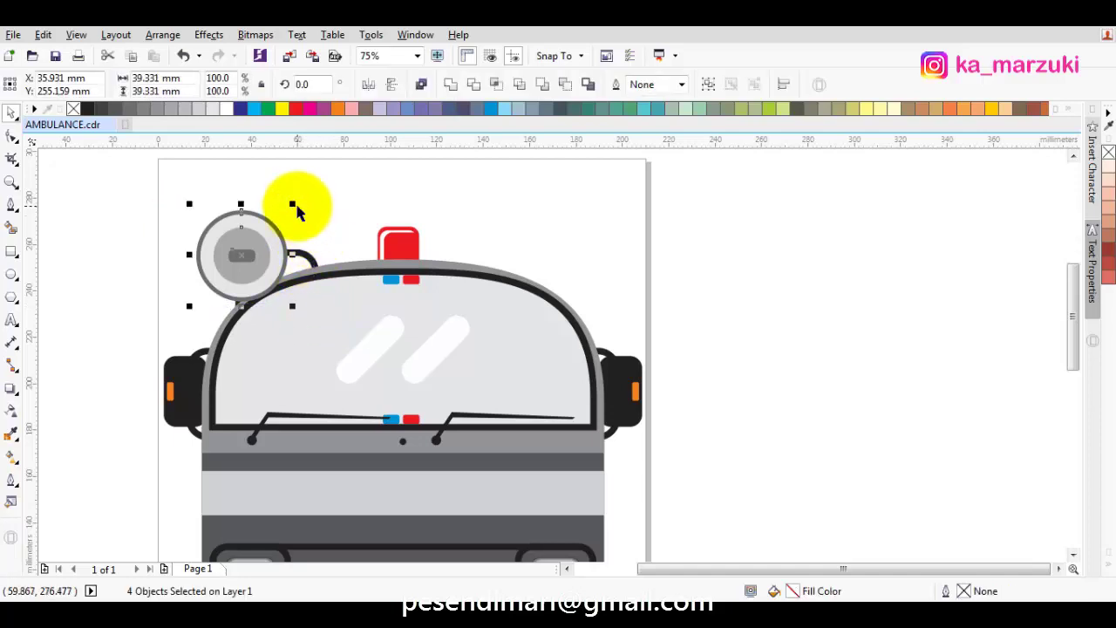
drag(292, 207, 277, 222)
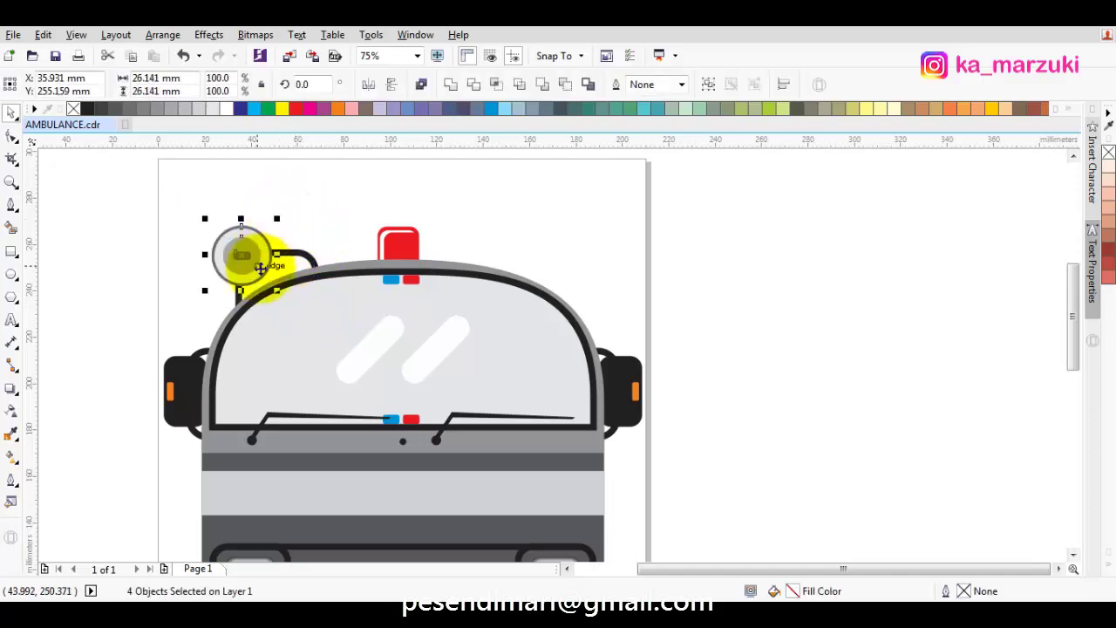
Reposition the round lamp and its bracket lower, close against the roof's left curve.
scroll(266, 249, up, 3)
drag(264, 262, 296, 260)
click(310, 236)
click(361, 225)
scroll(362, 222, down, 3)
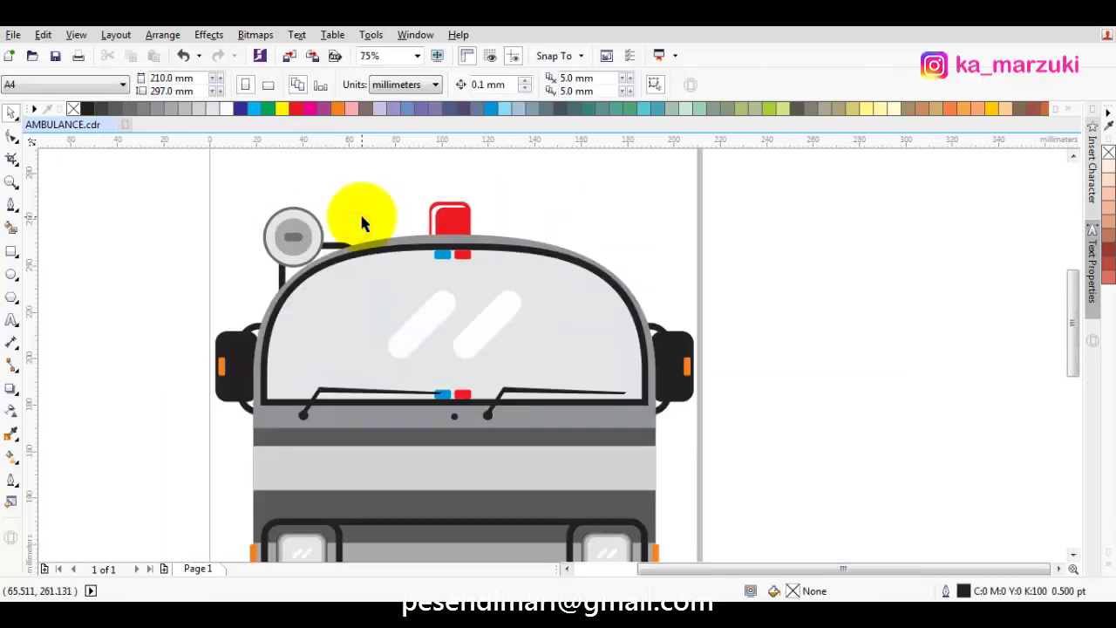
Move the red roof beacon with its white highlight left along the roof, nearer the round lamp.
scroll(346, 224, down, 2)
scroll(393, 246, up, 4)
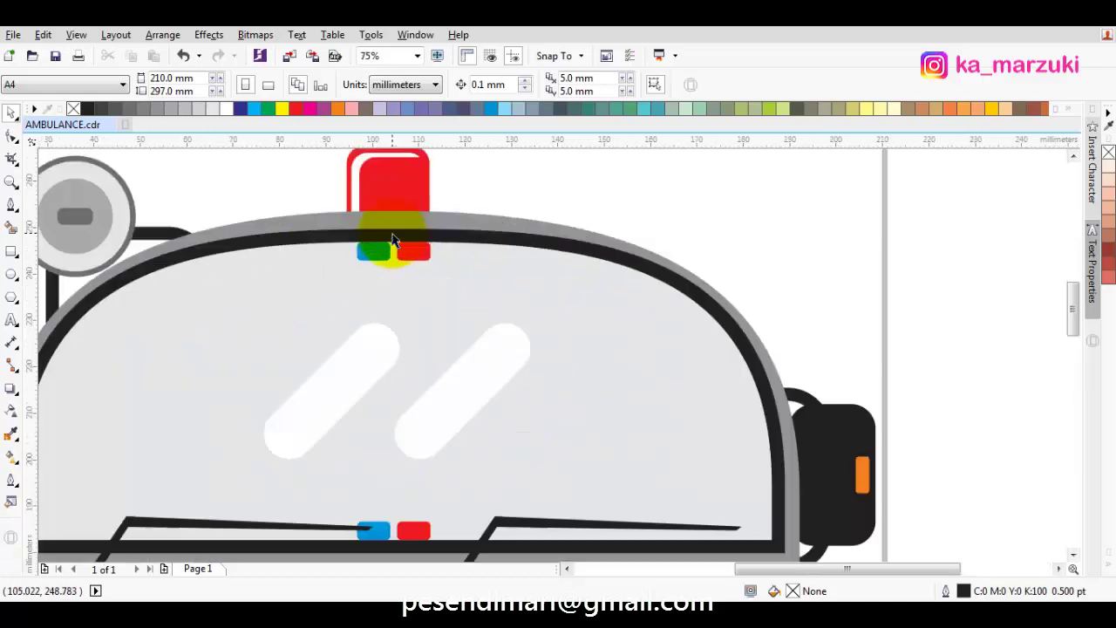
drag(392, 239, 471, 284)
drag(359, 178, 551, 288)
shift+click(426, 216)
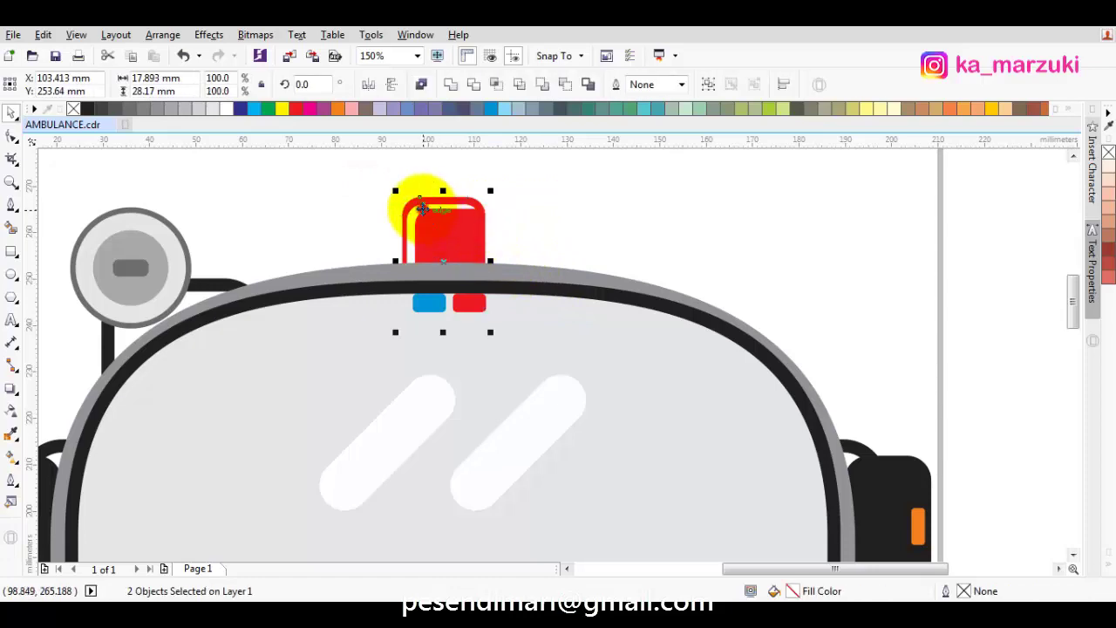
drag(425, 216, 312, 234)
click(445, 232)
Add the artistic text "ambulance" in 24 pt Arial on the light grey stripe below the windshield.
scroll(509, 229, down, 1)
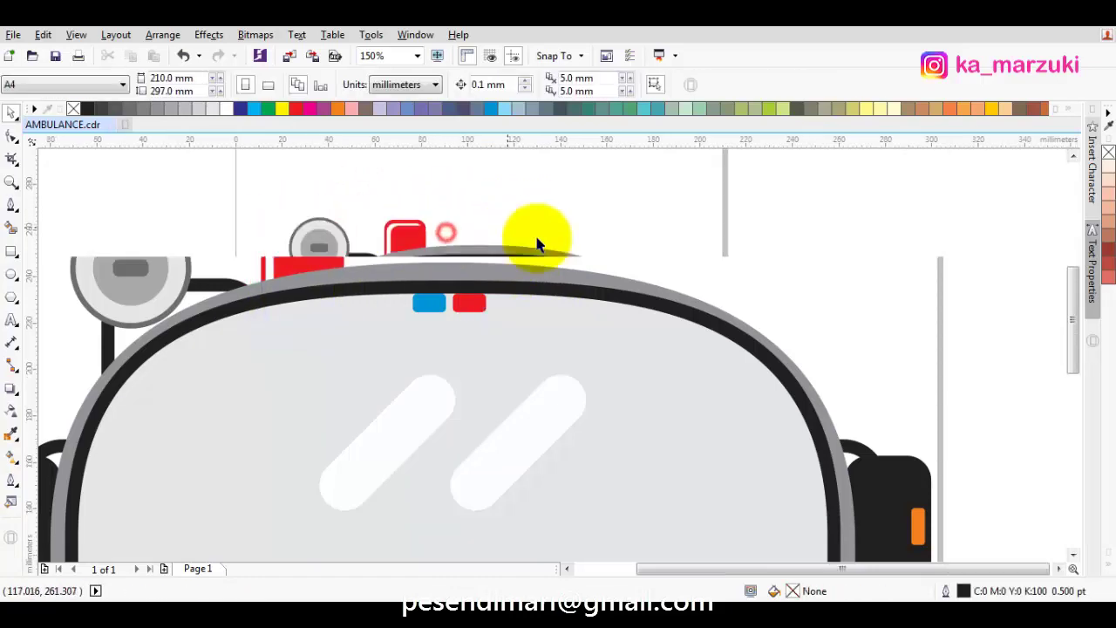
drag(535, 241, 559, 230)
scroll(760, 233, down, 1)
drag(766, 258, 733, 260)
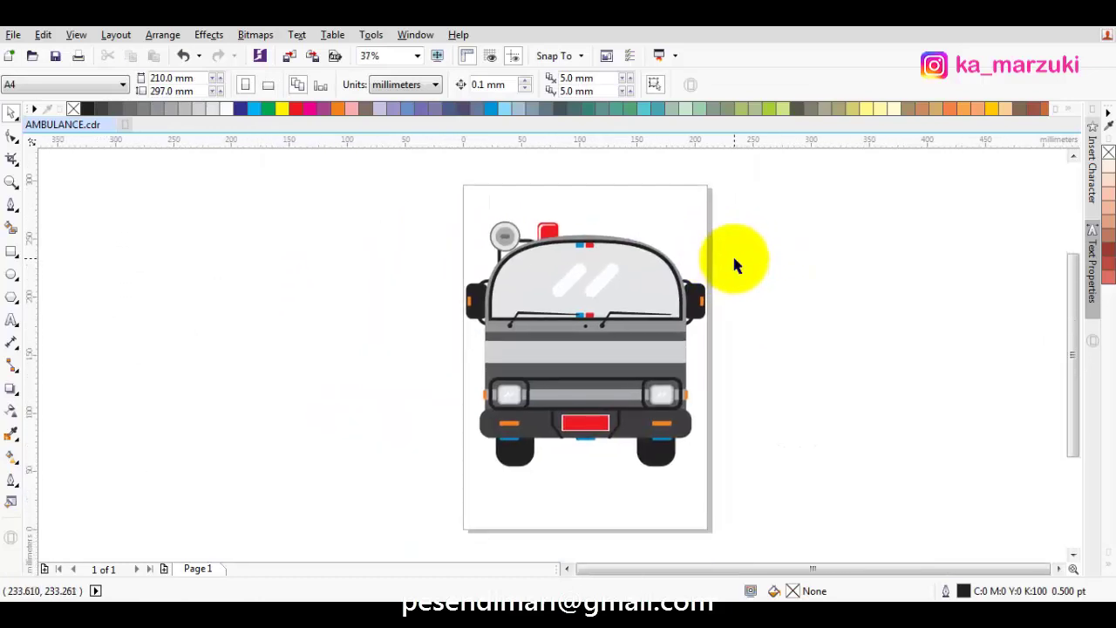
click(11, 321)
scroll(553, 379, up, 2)
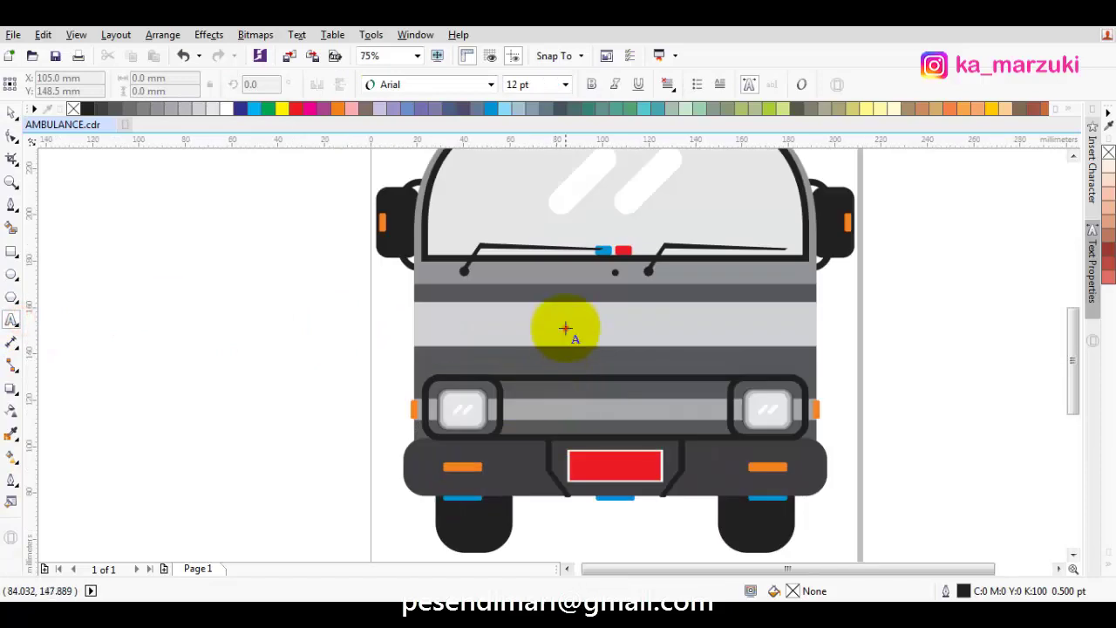
click(565, 324)
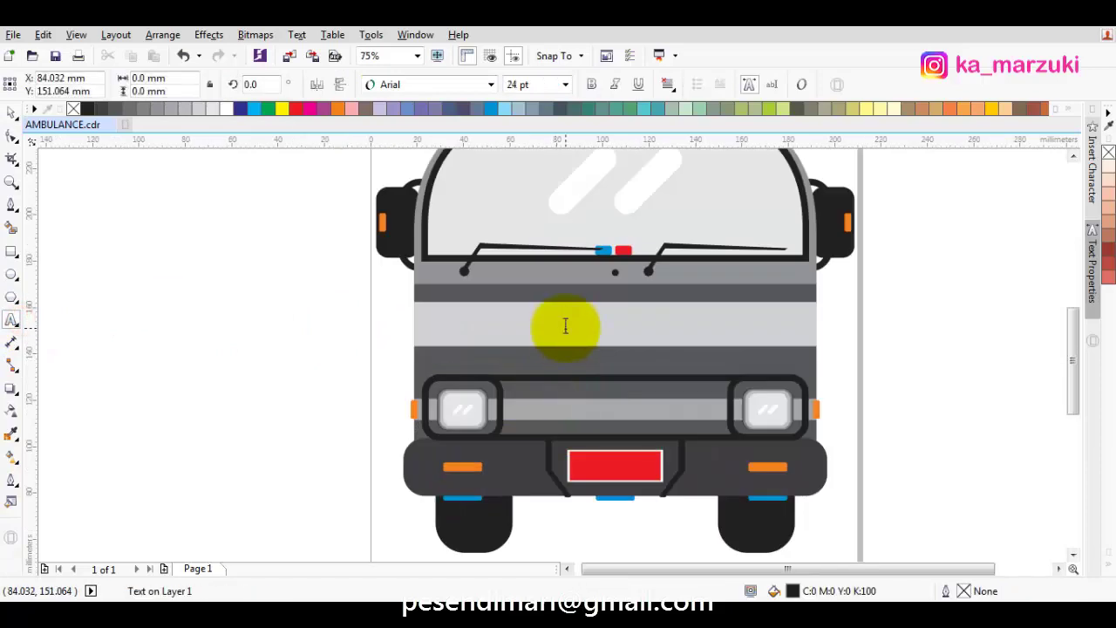
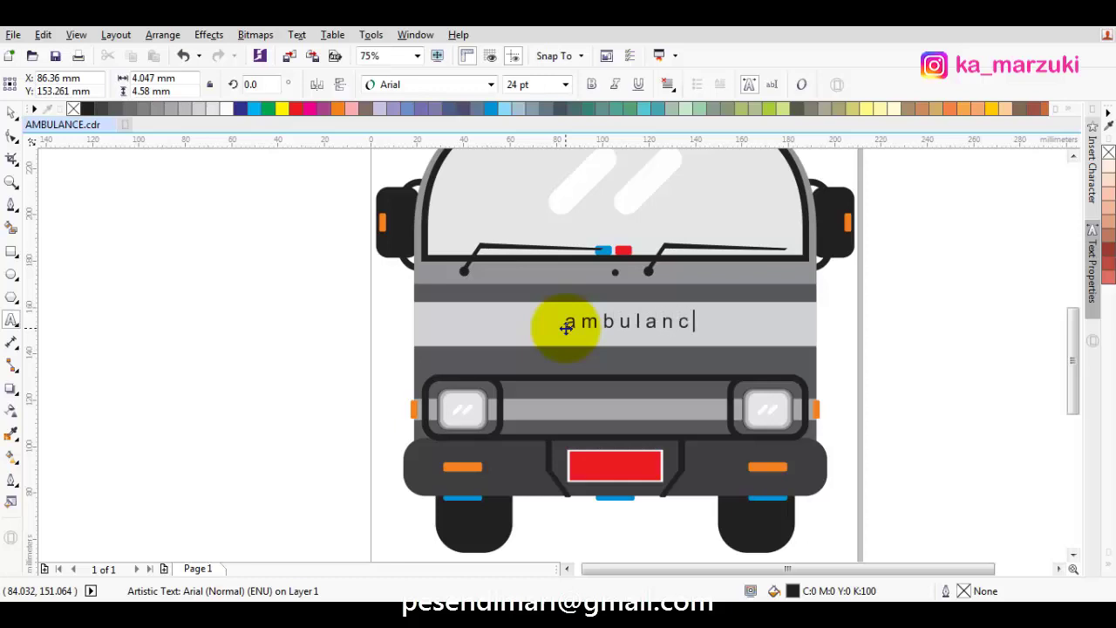
Change the case of the "ambulance" text to UPPERCASE.
click(558, 321)
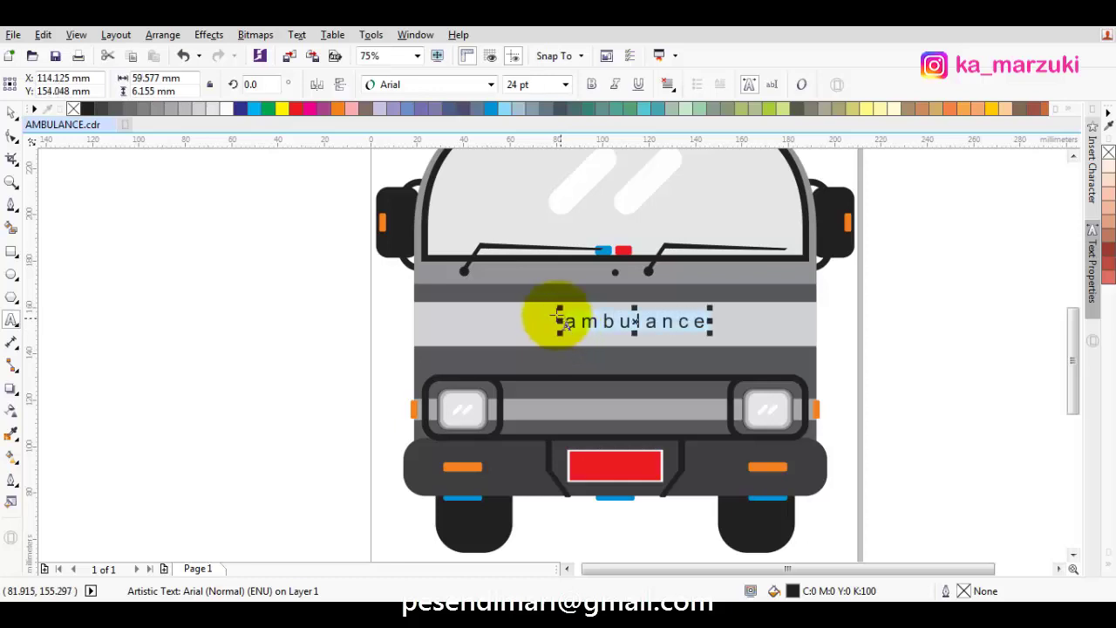
key(shift+F3)
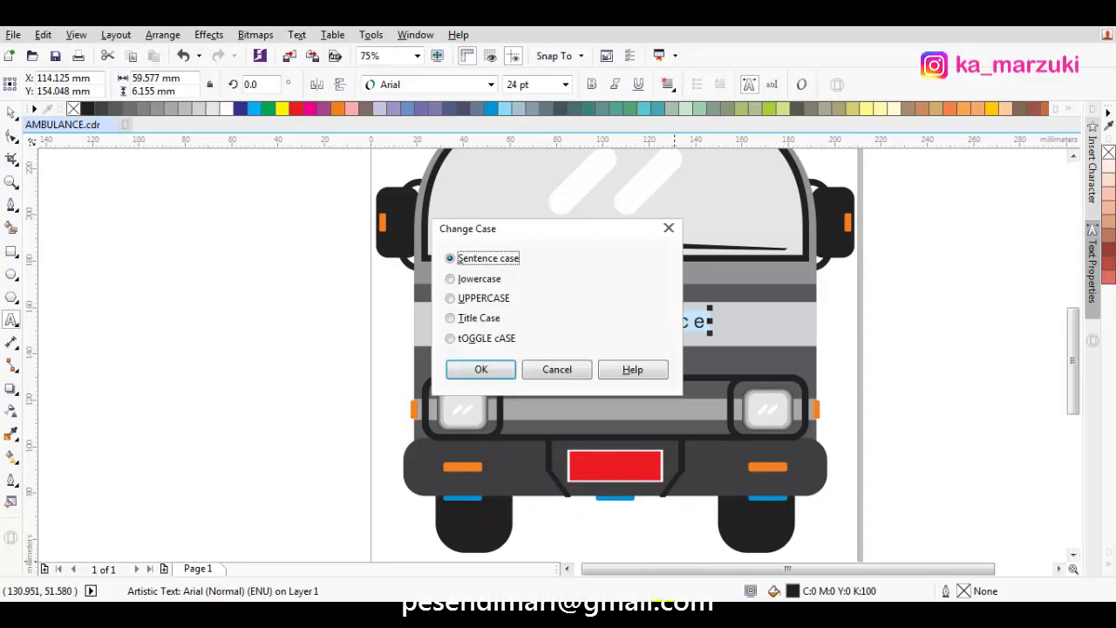
click(479, 298)
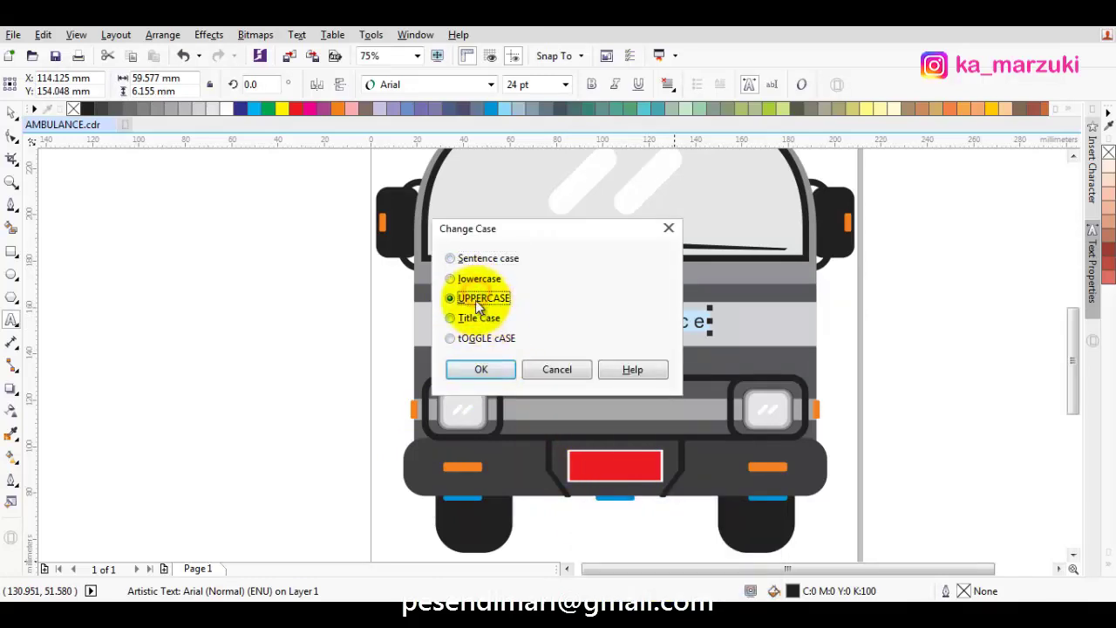
click(484, 371)
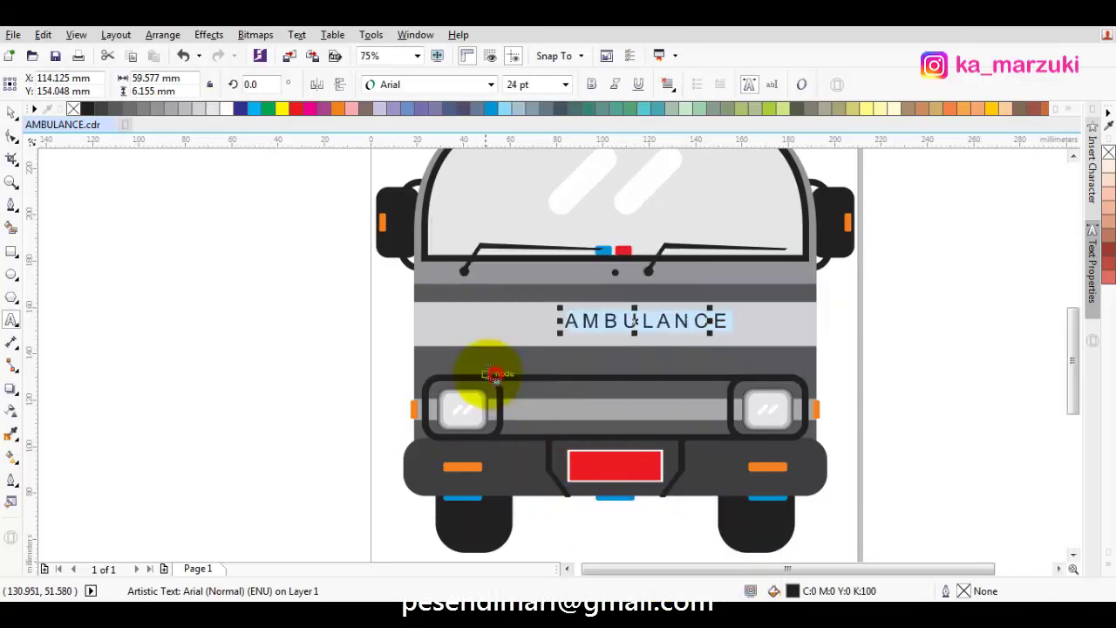
Change the AMBULANCE text's font to Times New Roman (Bold).
click(11, 113)
click(383, 84)
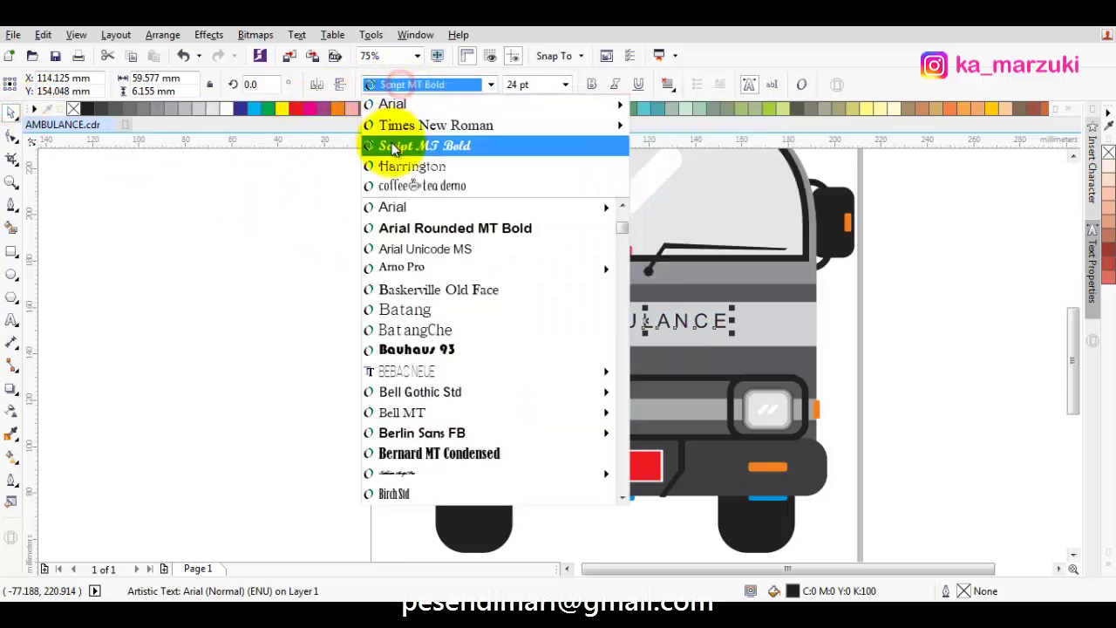
click(423, 126)
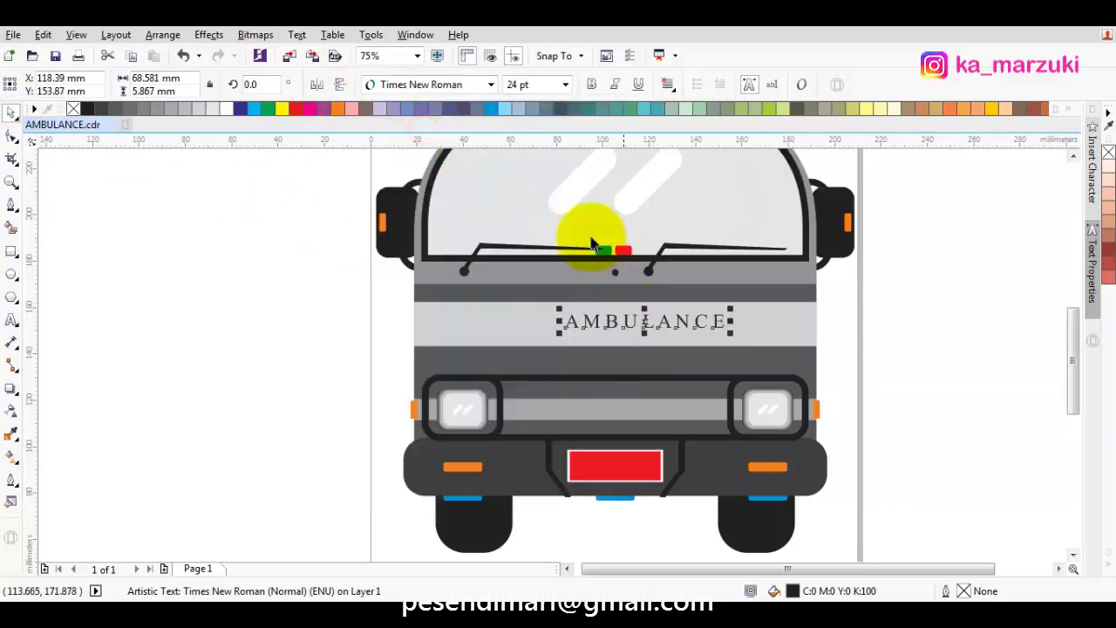
click(467, 85)
mouse_move(488, 104)
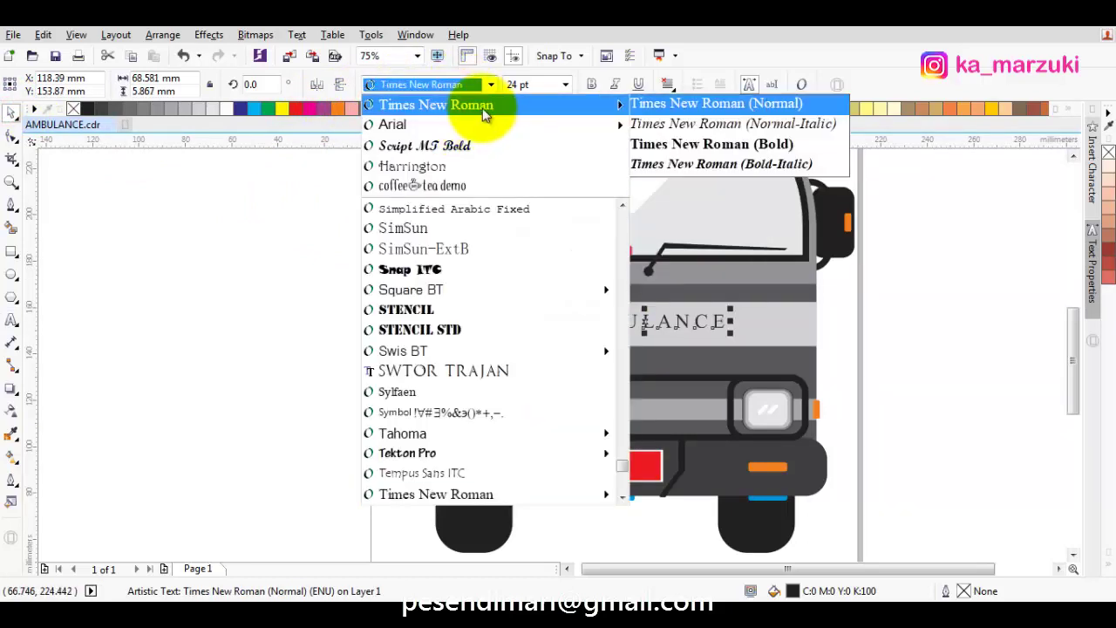
click(738, 146)
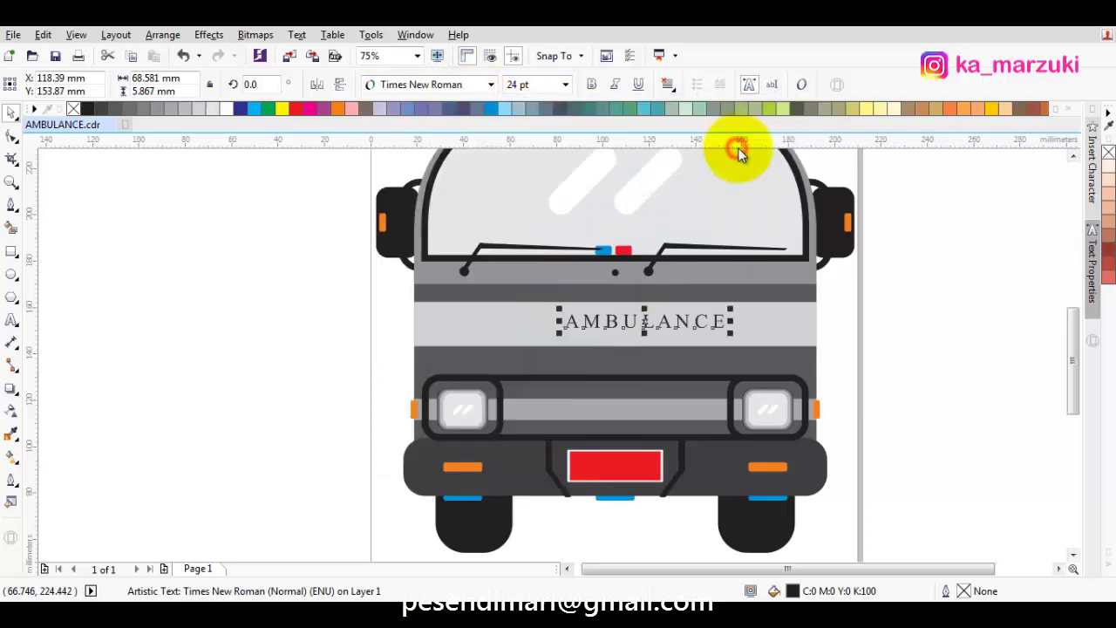
double_click(632, 323)
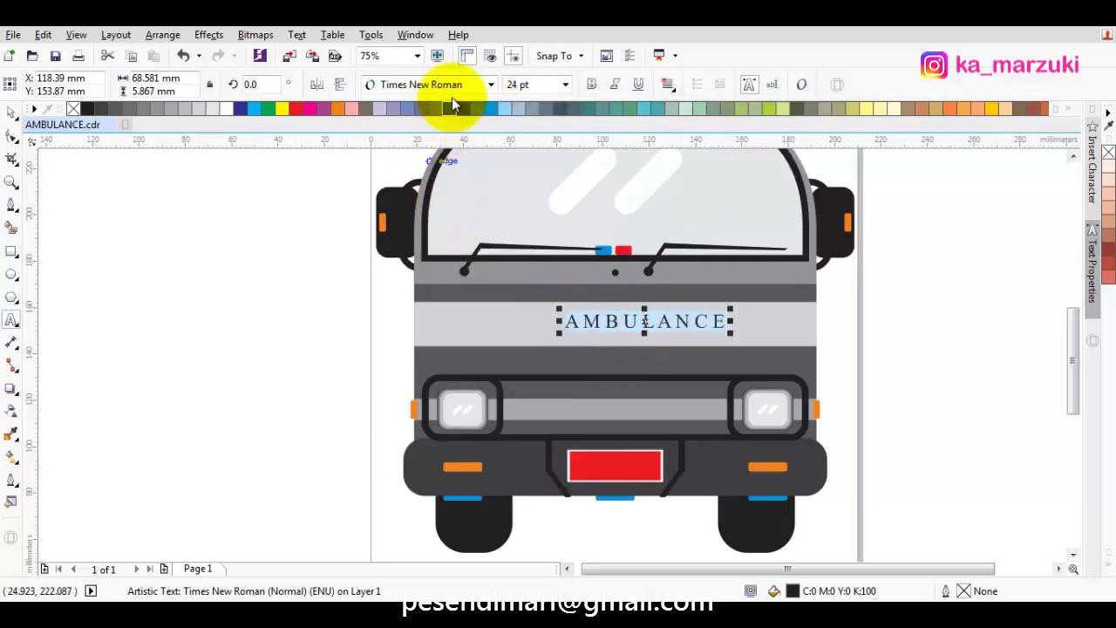
click(462, 85)
mouse_move(491, 118)
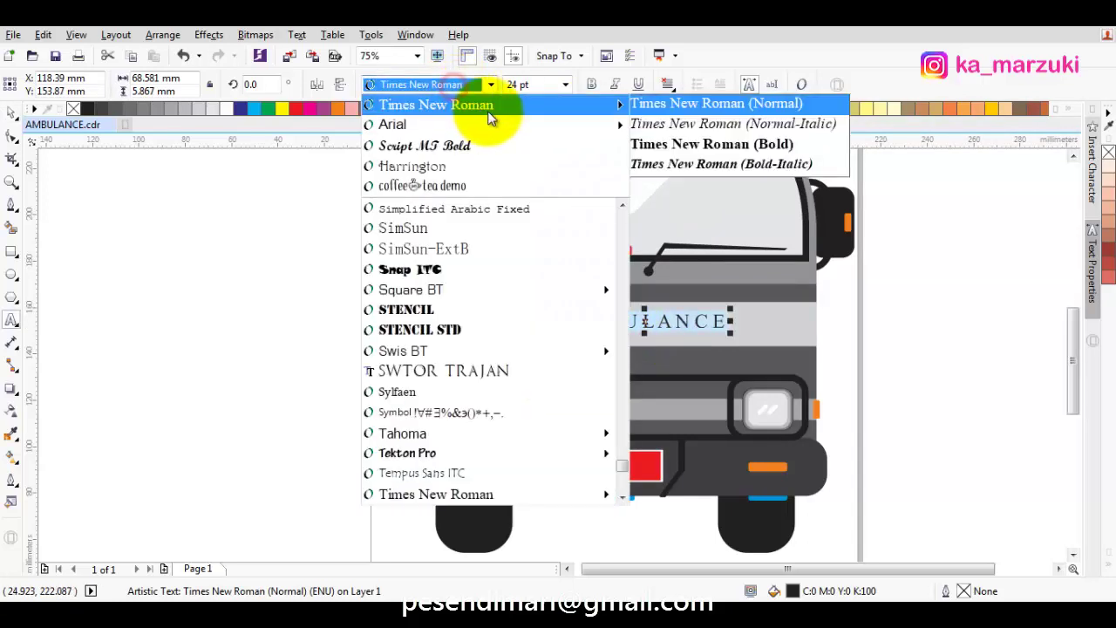
click(692, 146)
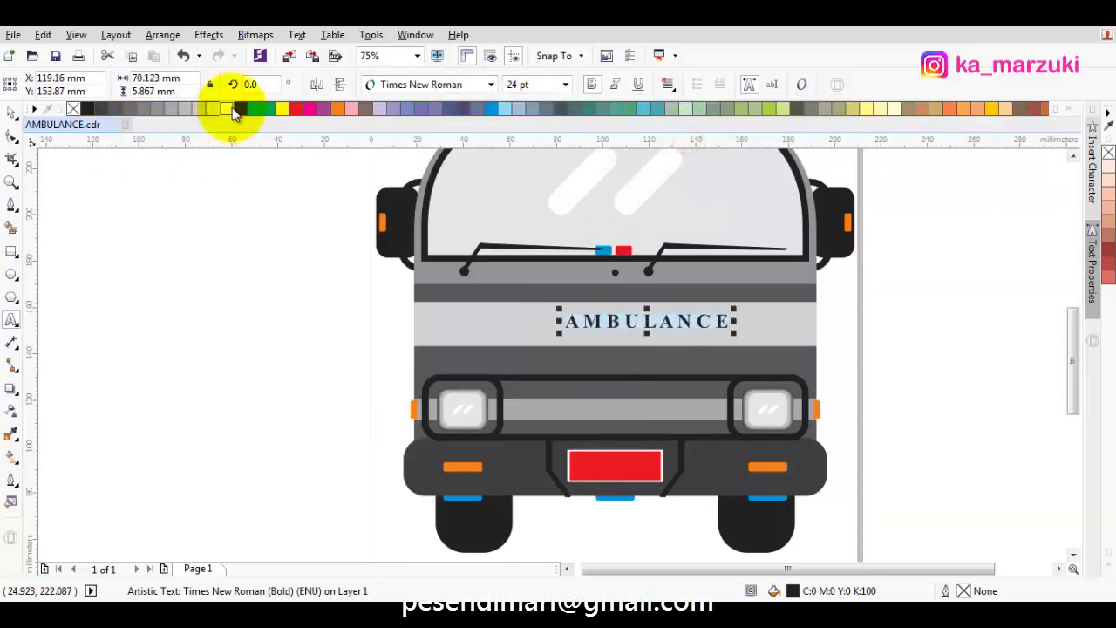
Fill the AMBULANCE text with white and recolour the light stripe behind it a darker medium grey.
click(11, 113)
click(466, 311)
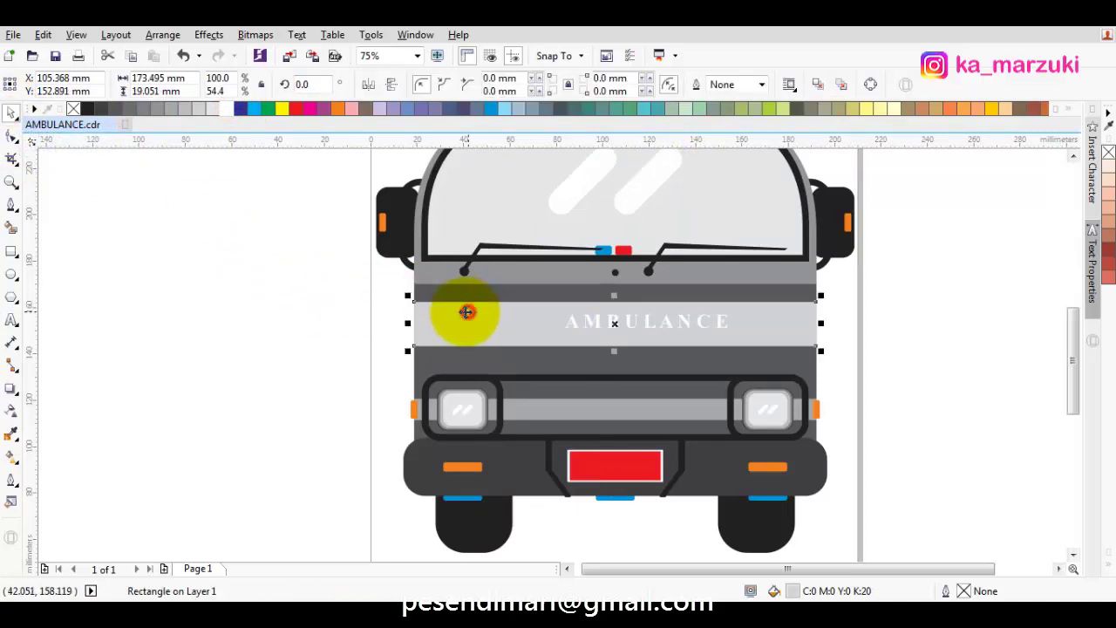
click(157, 108)
click(170, 111)
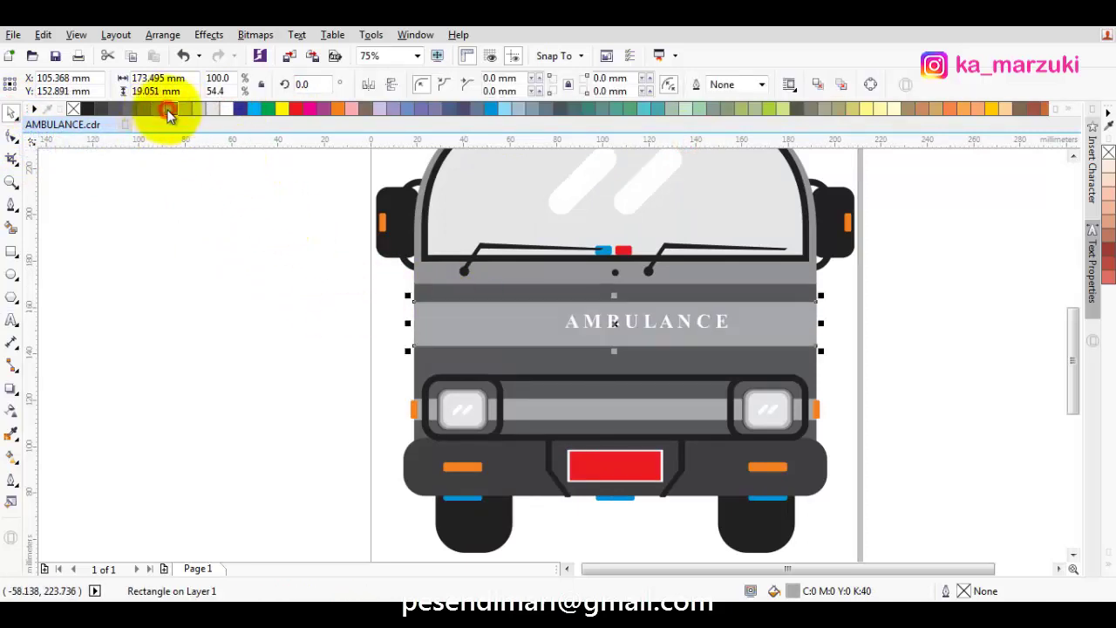
click(147, 109)
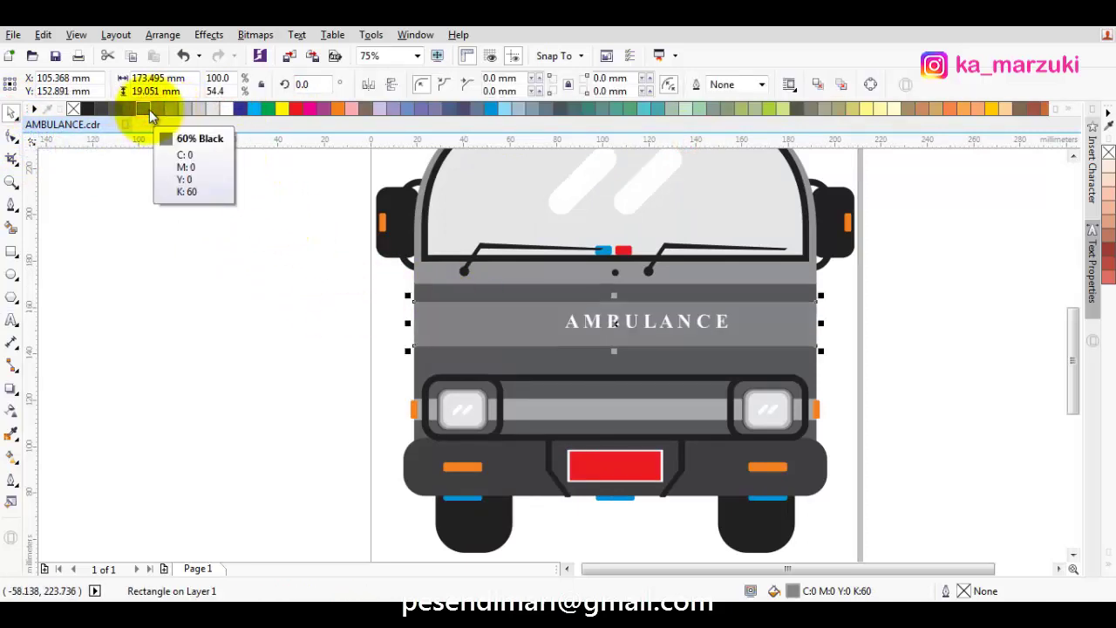
click(240, 255)
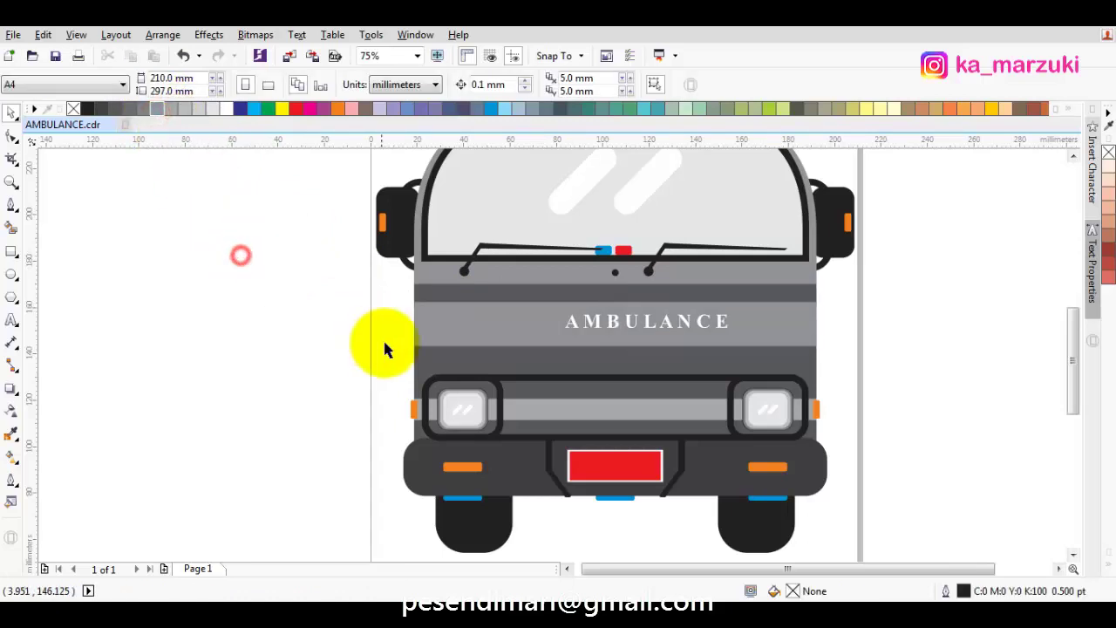
Try a 100% black fill on the dark front body rectangle and return it to 80% black.
click(439, 359)
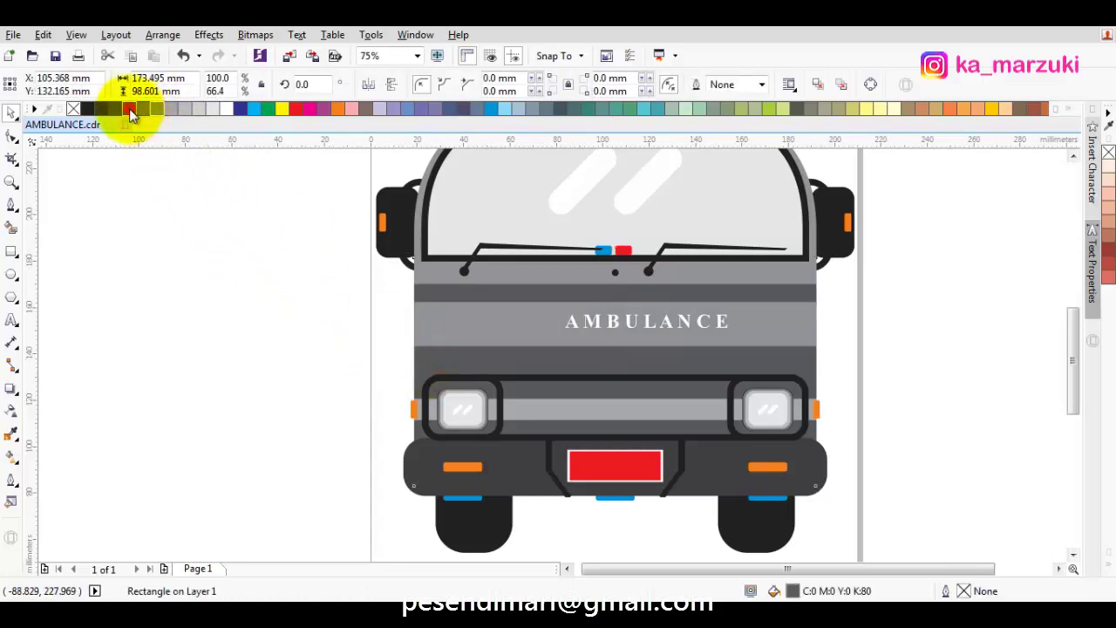
click(94, 111)
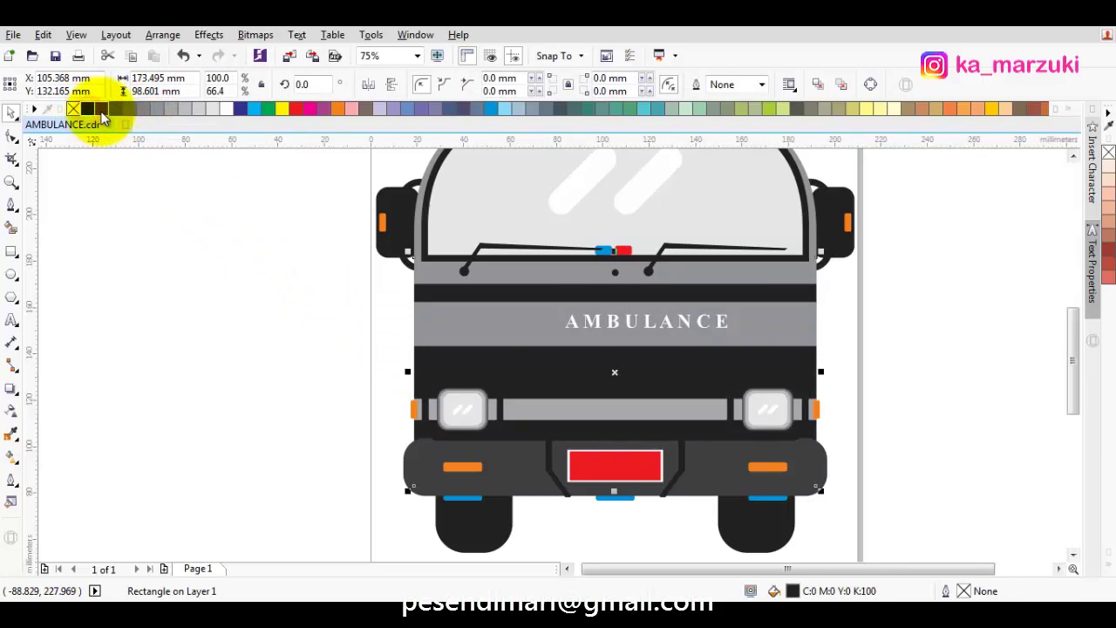
click(102, 112)
click(114, 111)
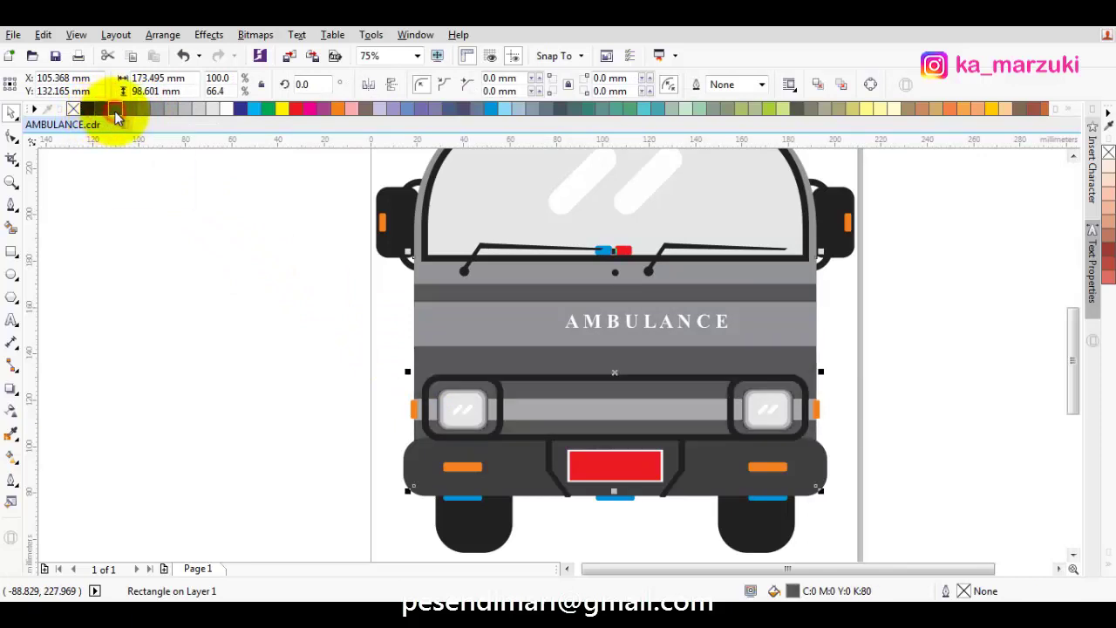
click(190, 281)
Centre the AMBULANCE text horizontally and vertically on the grey stripe below the windshield.
click(565, 321)
shift+click(457, 318)
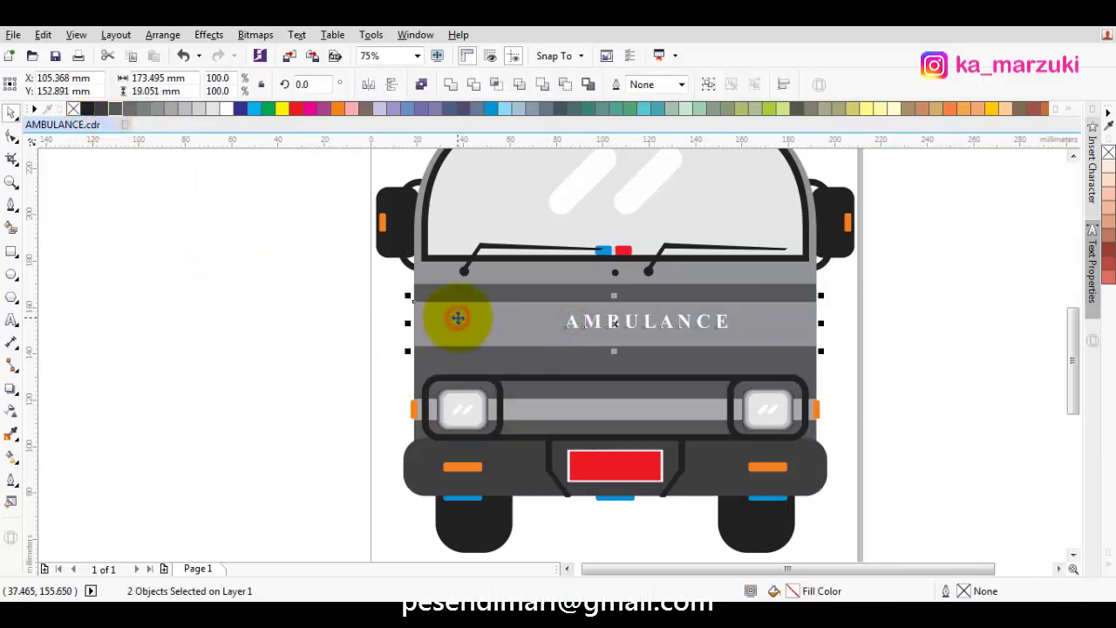
key(c)
key(e)
click(901, 339)
Mirror the AMBULANCE text horizontally and enlarge it about the stripe's centre to about 162 mm wide.
click(691, 329)
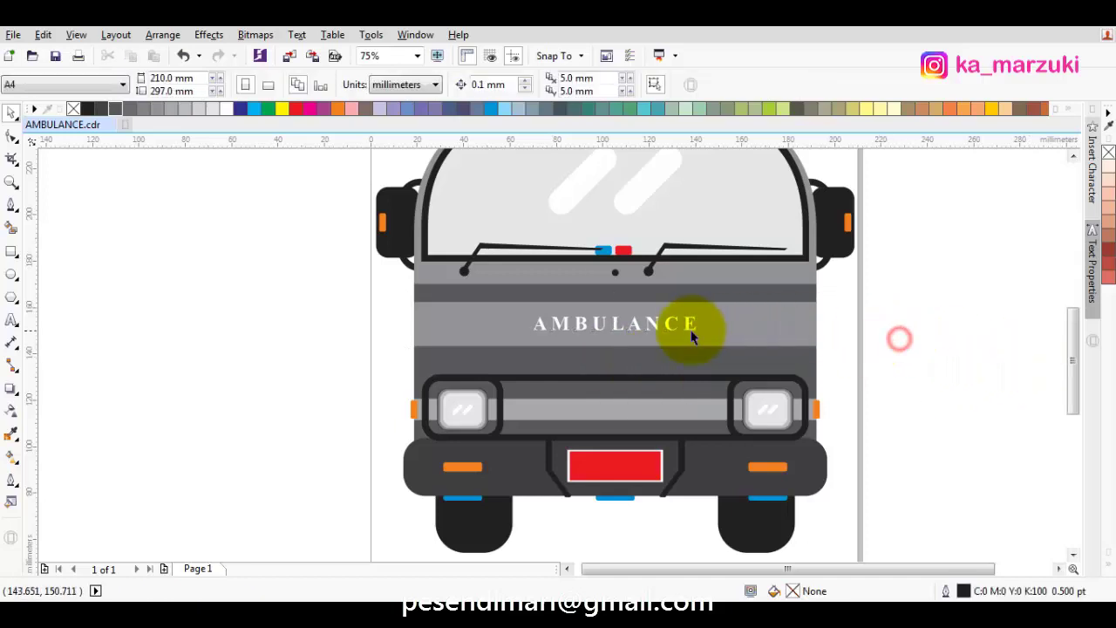
click(693, 327)
drag(703, 325, 543, 320)
drag(703, 339, 813, 379)
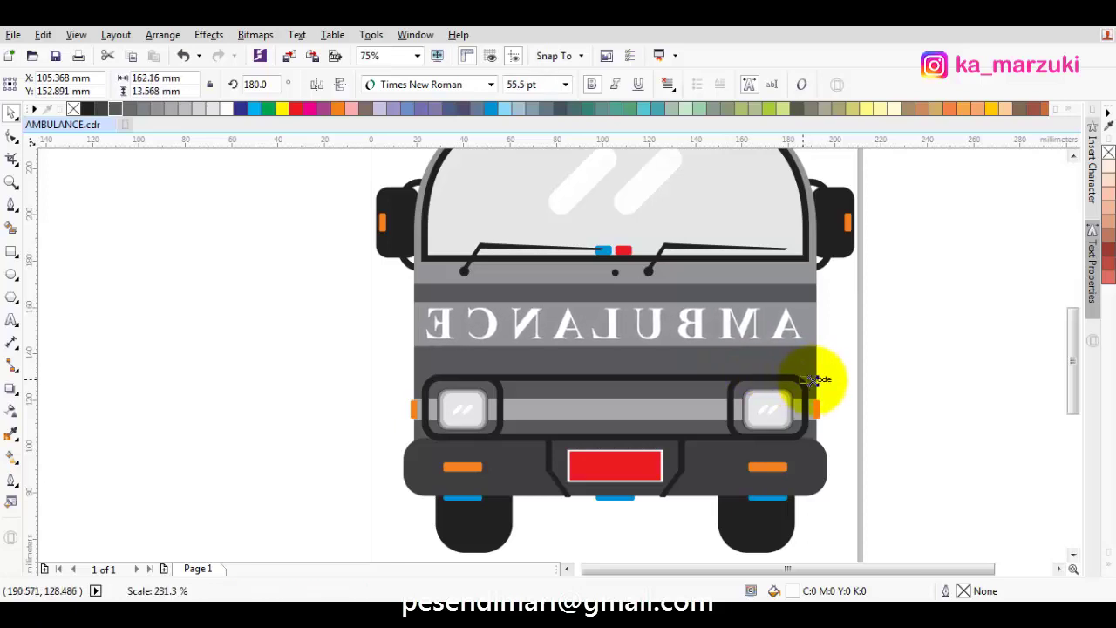
click(887, 381)
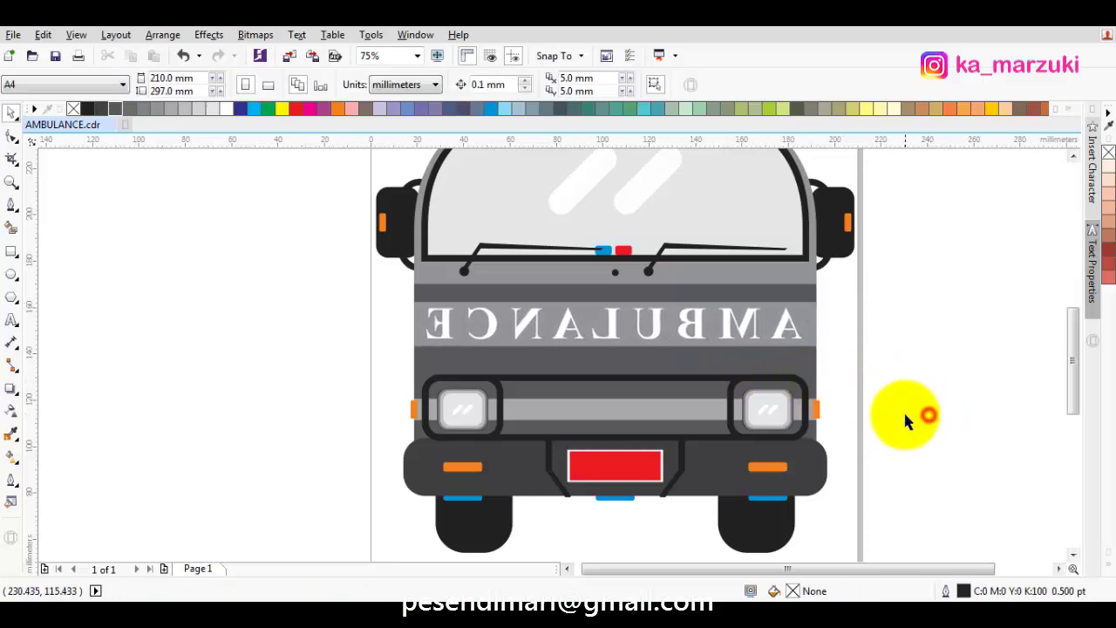
Delete the red inner rectangle of the number plate on the bumper.
scroll(904, 414, down, 2)
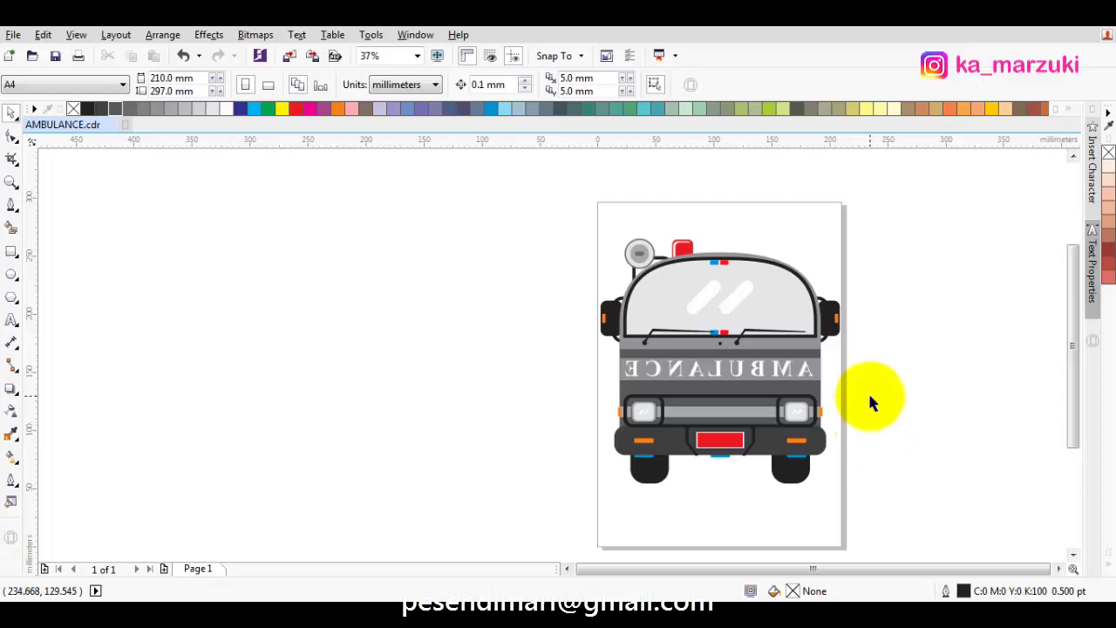
drag(871, 386, 797, 334)
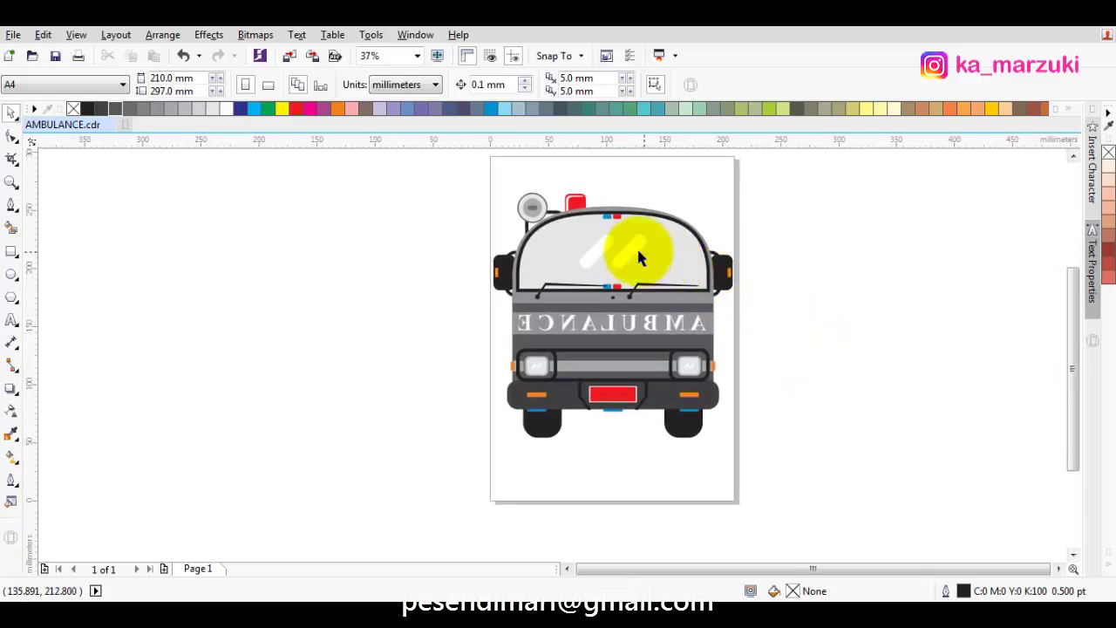
scroll(624, 390, up, 2)
scroll(624, 390, up, 4)
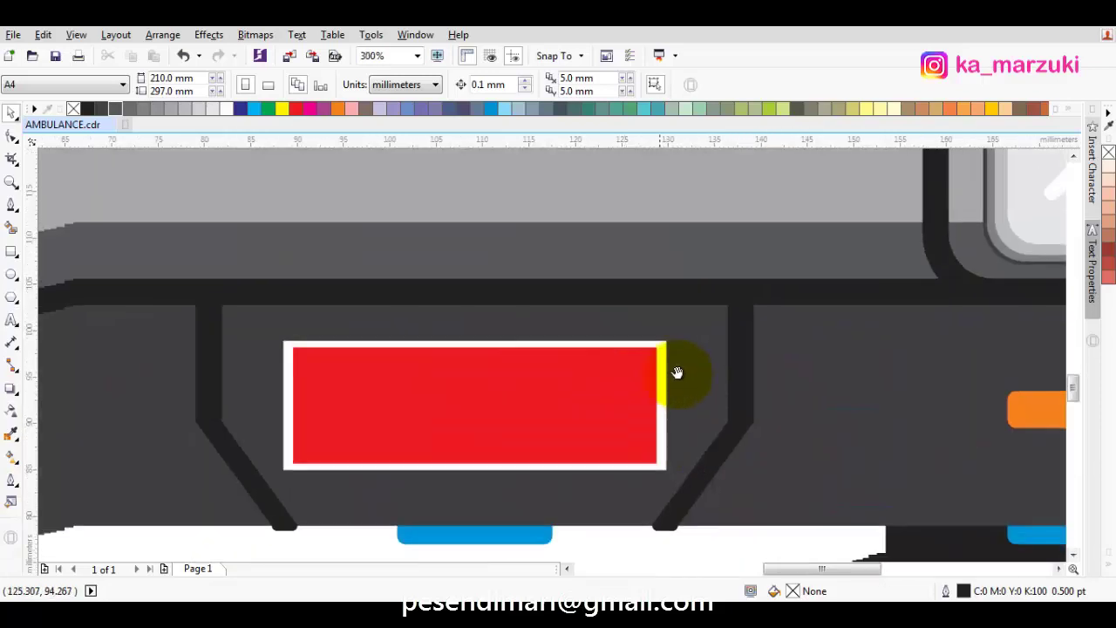
click(748, 328)
key(Delete)
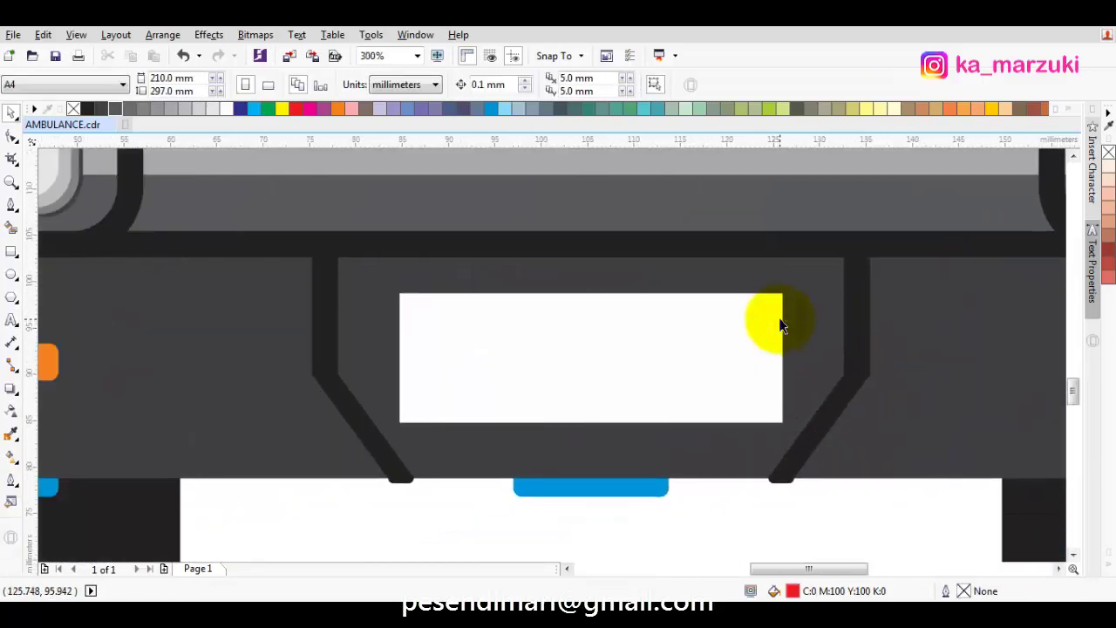
Round all corners of the white number plate rectangle to a radius of about 1.3 mm.
click(778, 314)
click(13, 135)
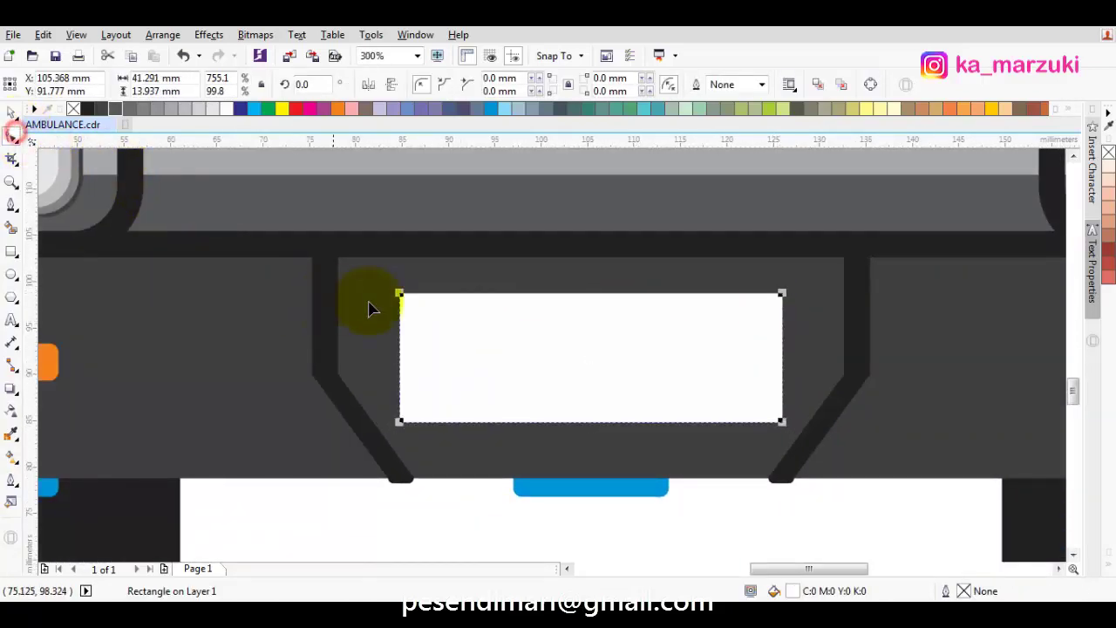
drag(400, 294, 411, 299)
key(space)
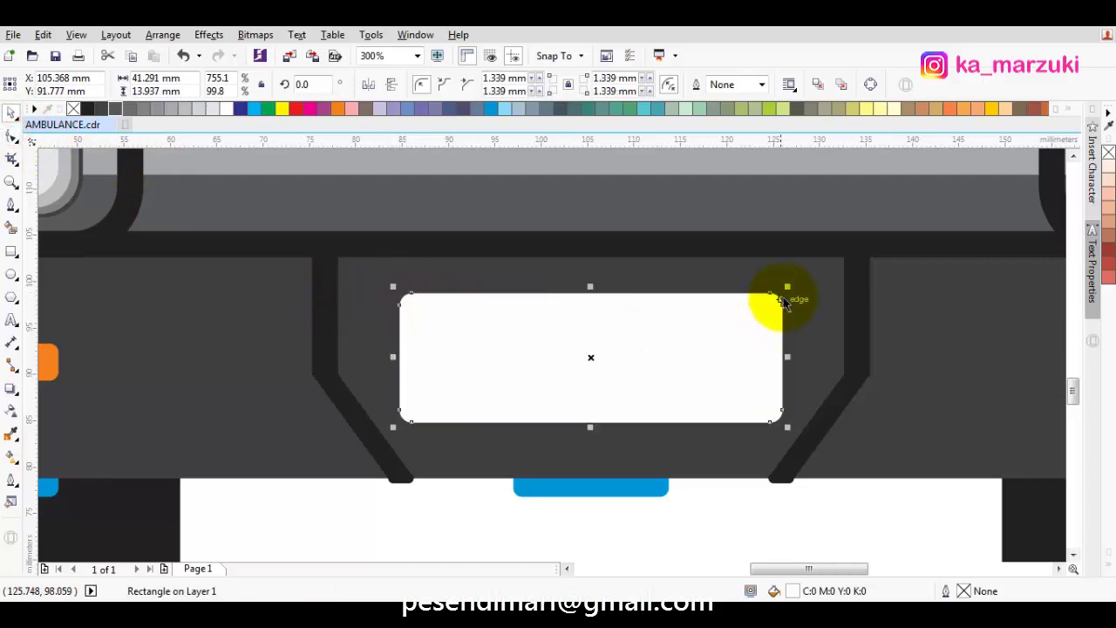
Create a smaller centred copy of the rounded white plate, about 39 mm wide, and fill it red.
drag(787, 286, 776, 292)
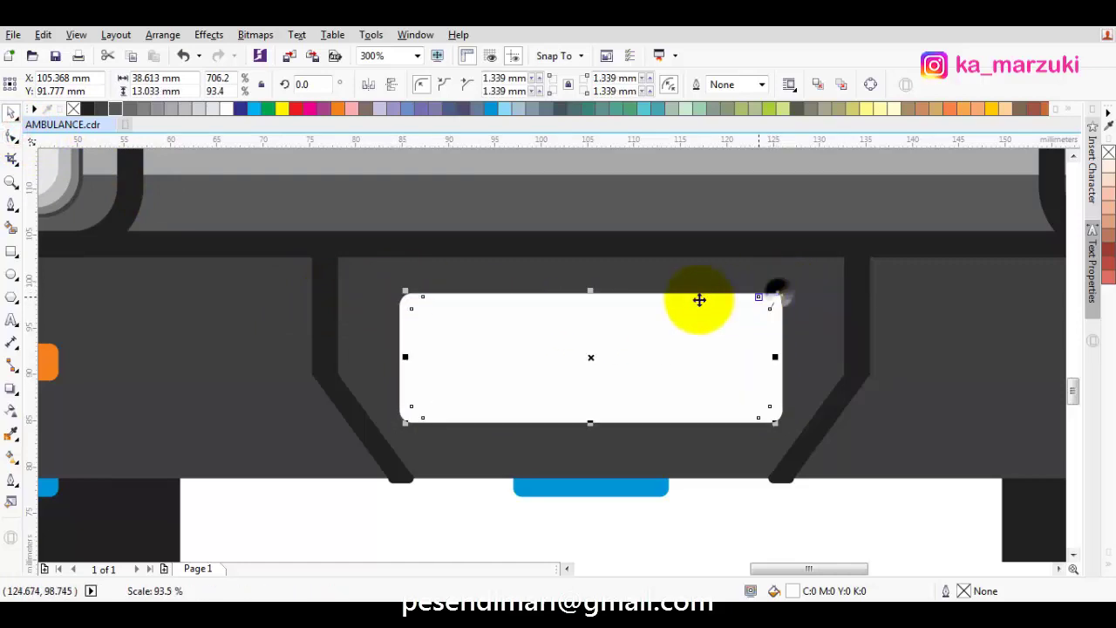
click(297, 110)
scroll(581, 294, up, 2)
drag(608, 291, 622, 303)
key(Escape)
scroll(654, 324, down, 5)
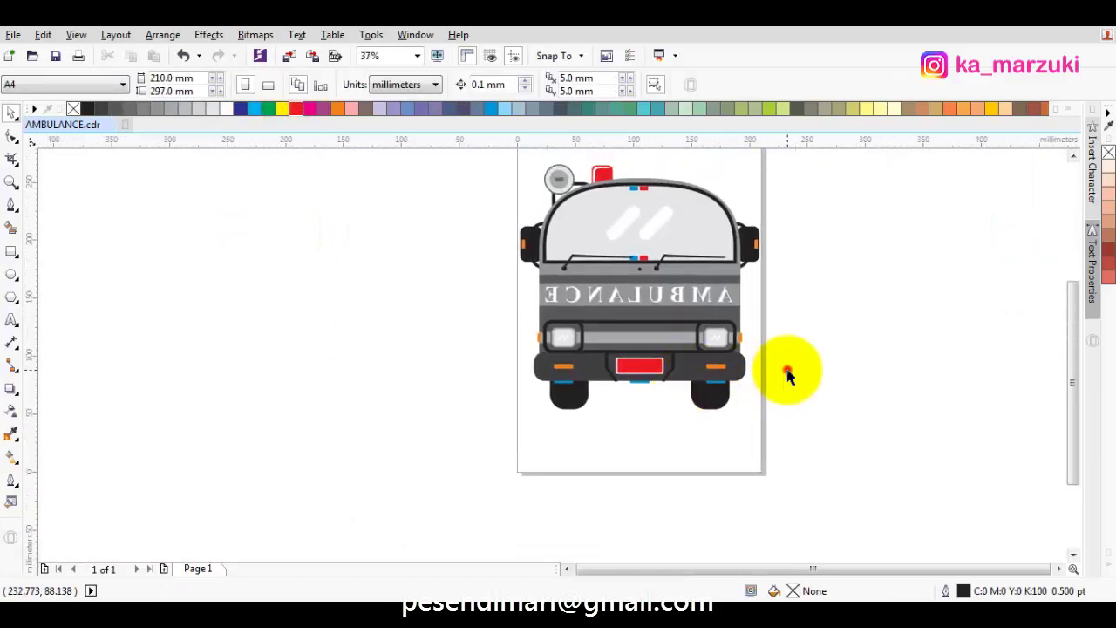
Make a centred copy of the light grey grille stripe, shortened to about 15.6 mm wide, and fill it black.
drag(794, 380, 805, 444)
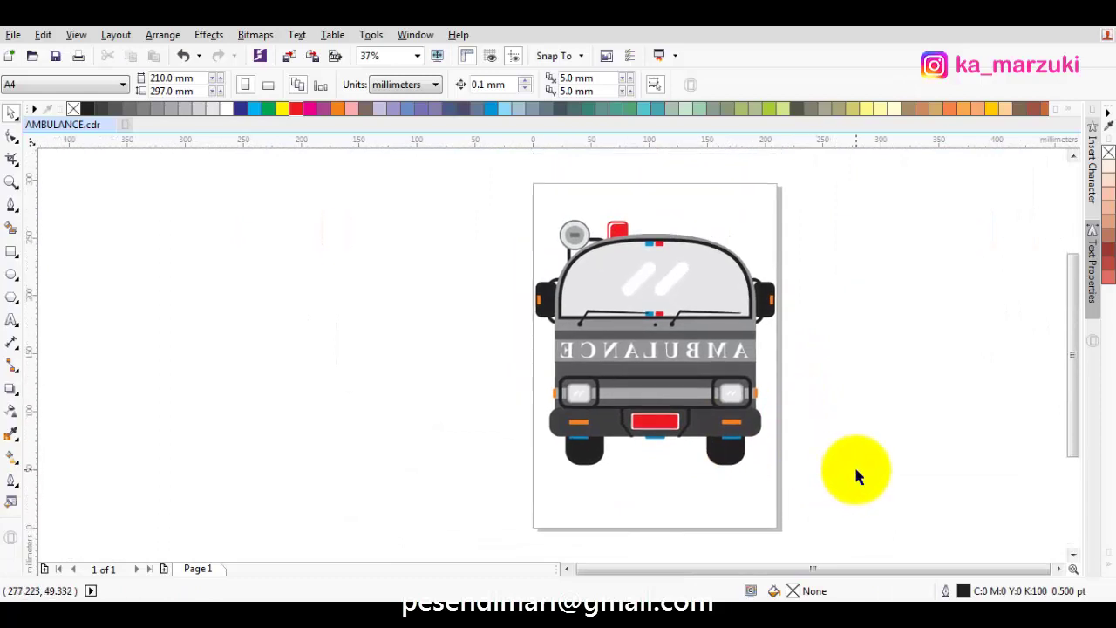
drag(856, 471, 853, 414)
scroll(690, 401, up, 4)
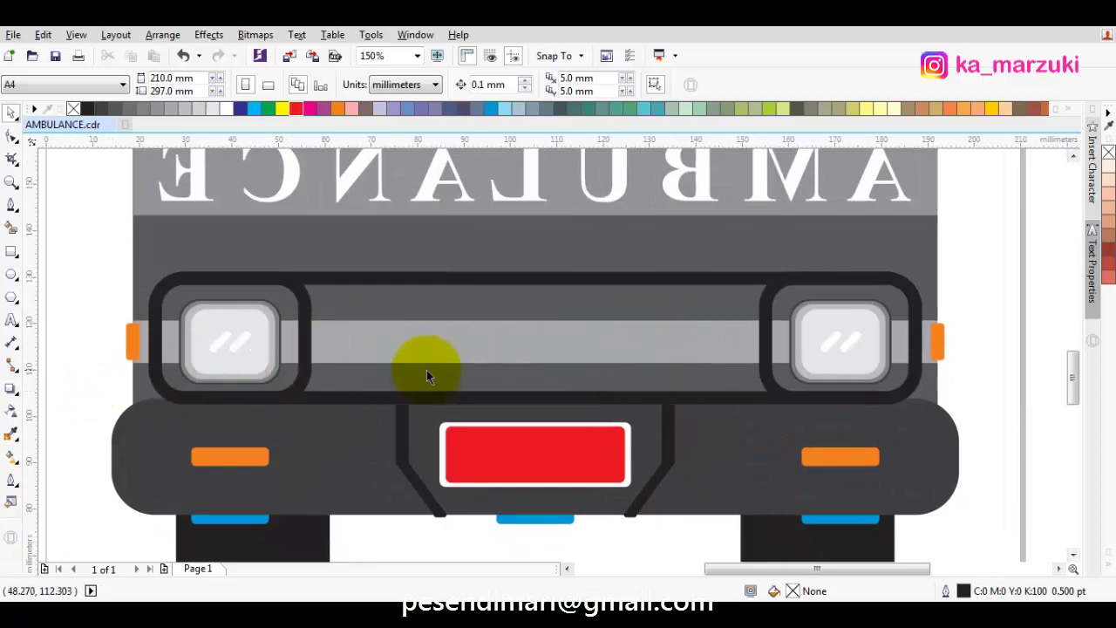
click(472, 345)
drag(913, 343, 549, 353)
scroll(538, 349, up, 2)
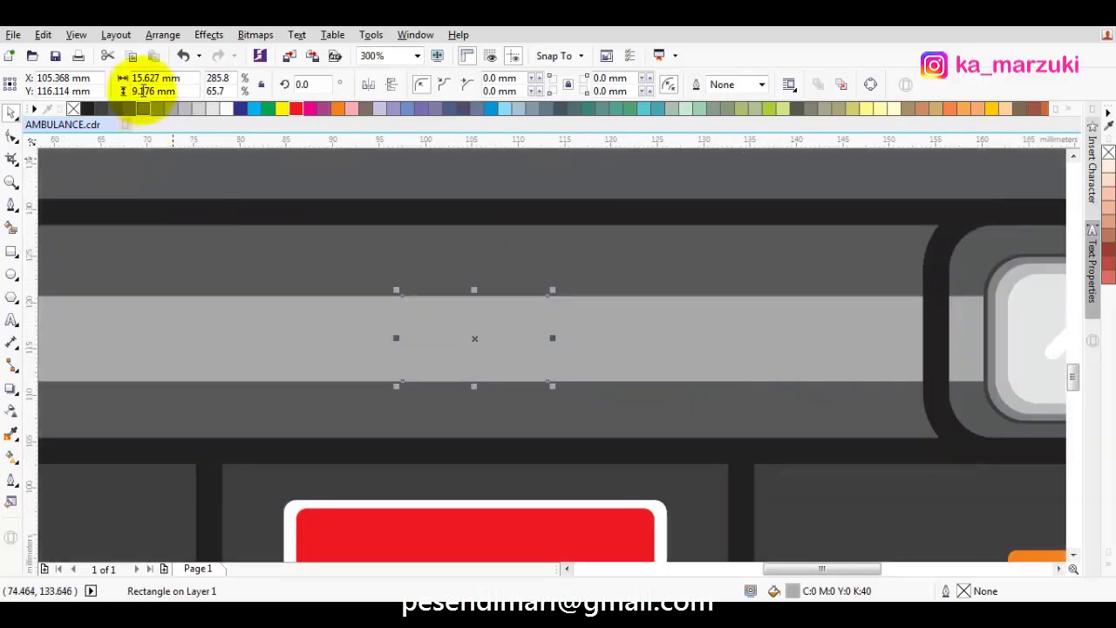
click(87, 109)
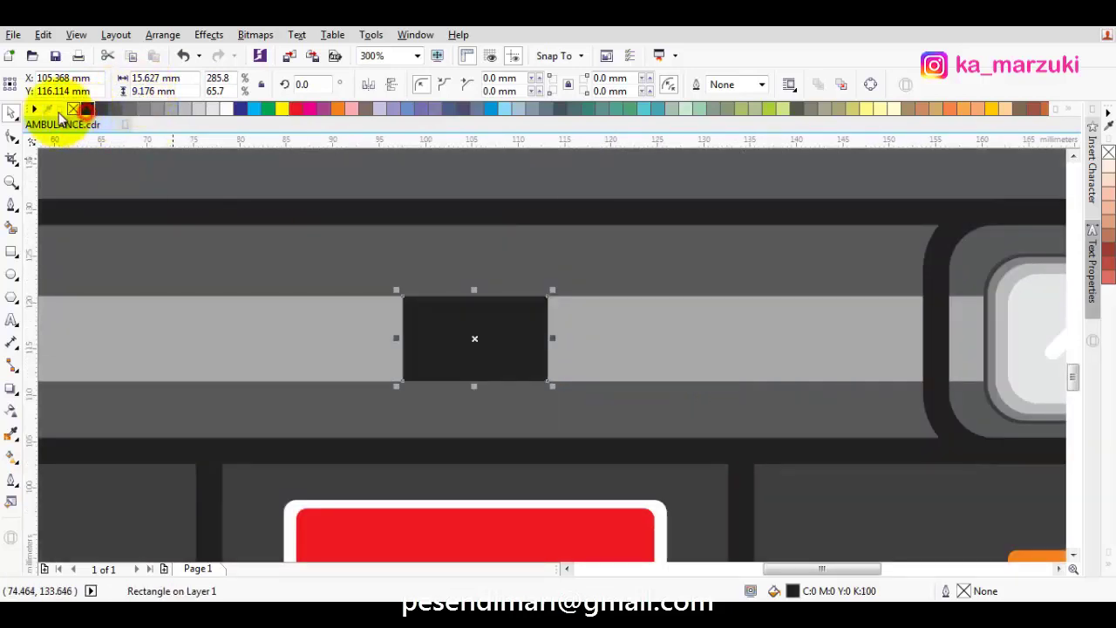
Round the black grille rectangle's corners to about 3.2 mm and shrink it about its centre to about 11.9 × 8.5 mm.
click(11, 140)
mouse_move(547, 297)
mouse_down()
mouse_move(506, 295)
mouse_move(540, 305)
mouse_move(549, 293)
mouse_up()
scroll(541, 304, up, 2)
key(F10)
drag(543, 367, 523, 367)
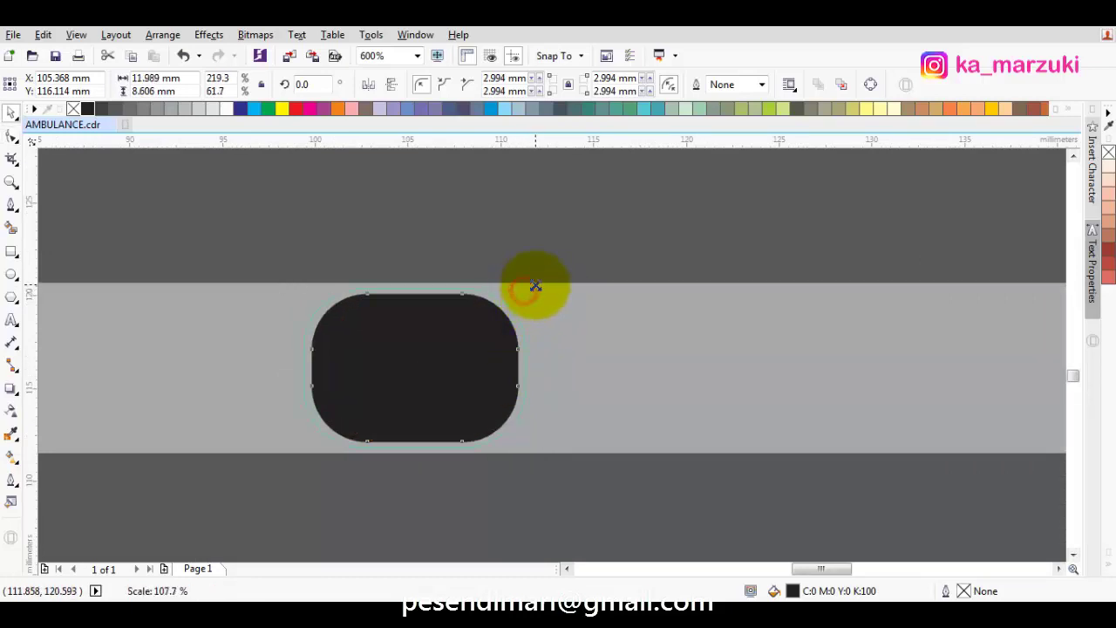
drag(533, 285, 530, 284)
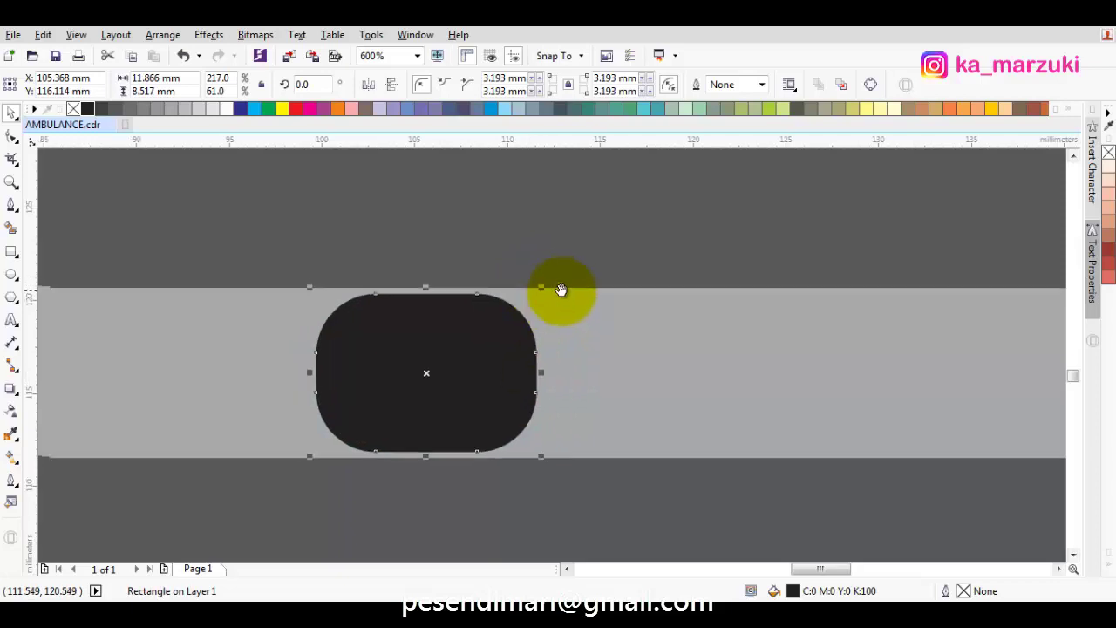
Fill the small rounded grille emblem with 90% black.
scroll(602, 305, down, 5)
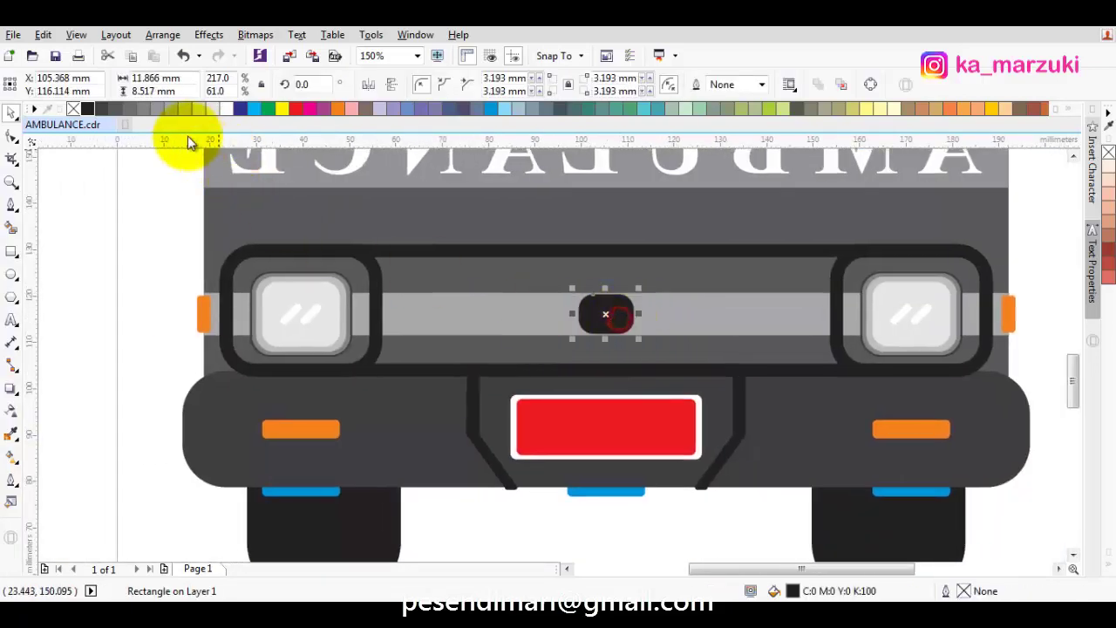
click(127, 110)
click(112, 348)
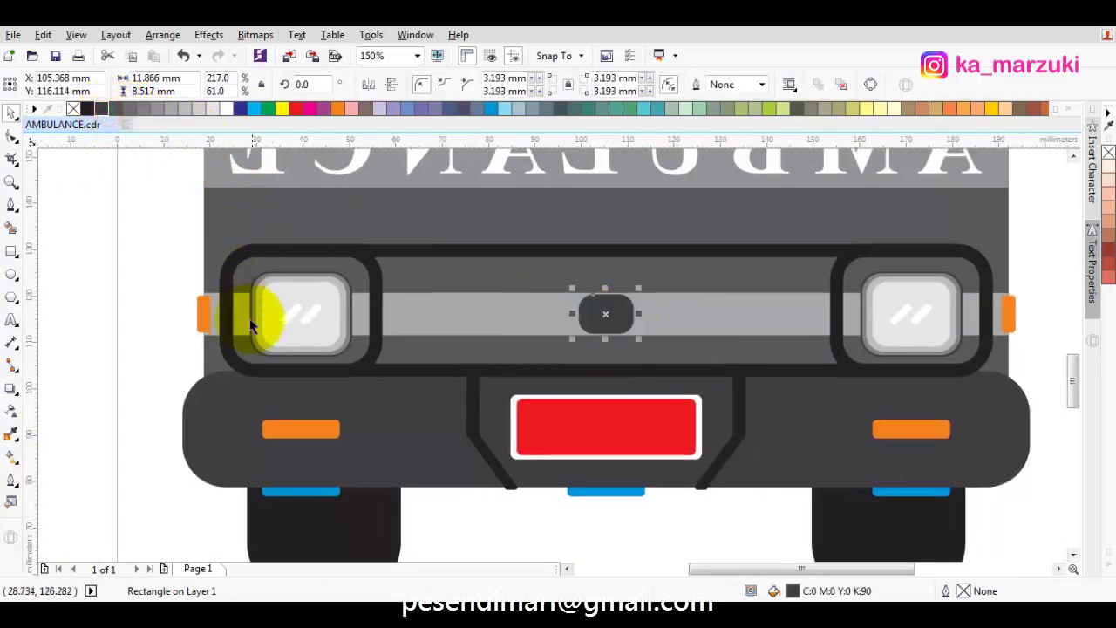
scroll(409, 304, down, 2)
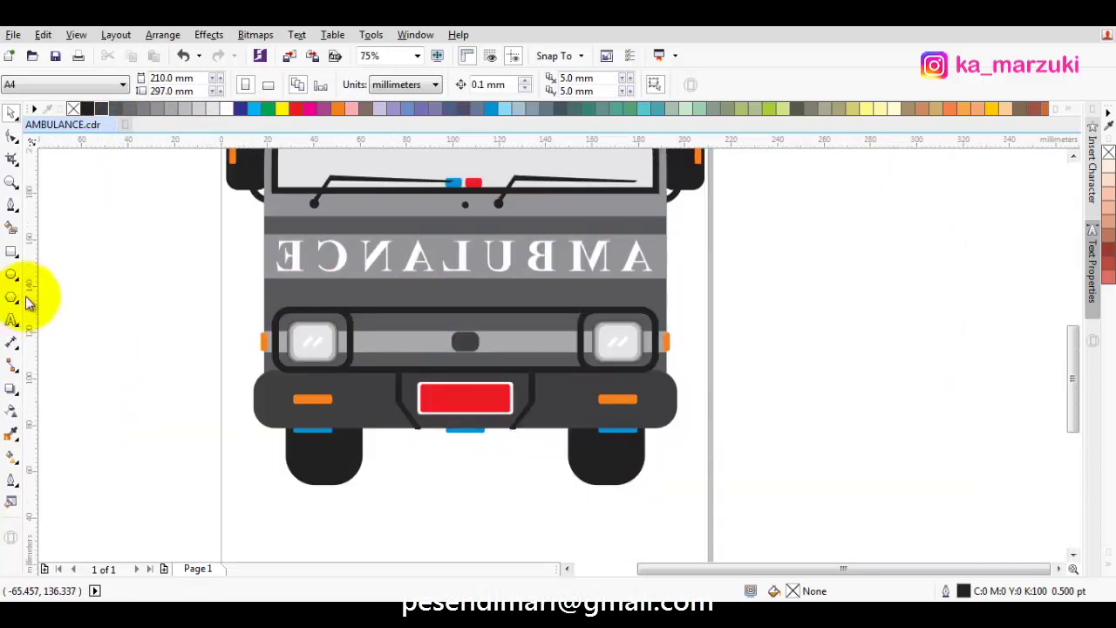
Add a white letter S in Times New Roman on the dark grille emblem.
click(12, 320)
scroll(465, 349, up, 4)
click(530, 242)
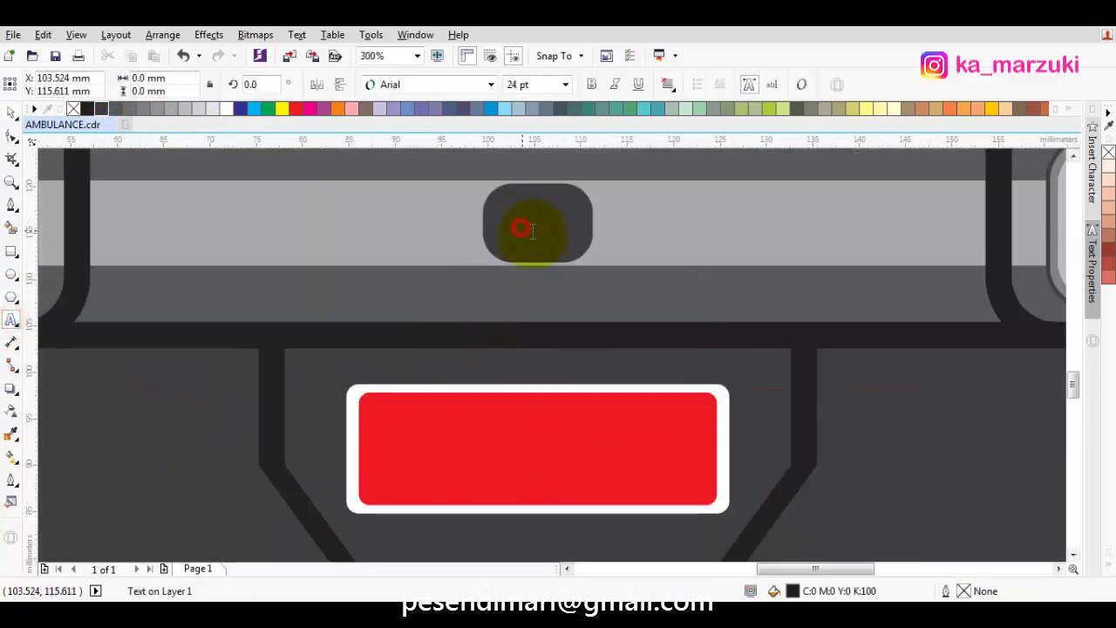
text(S)
click(12, 113)
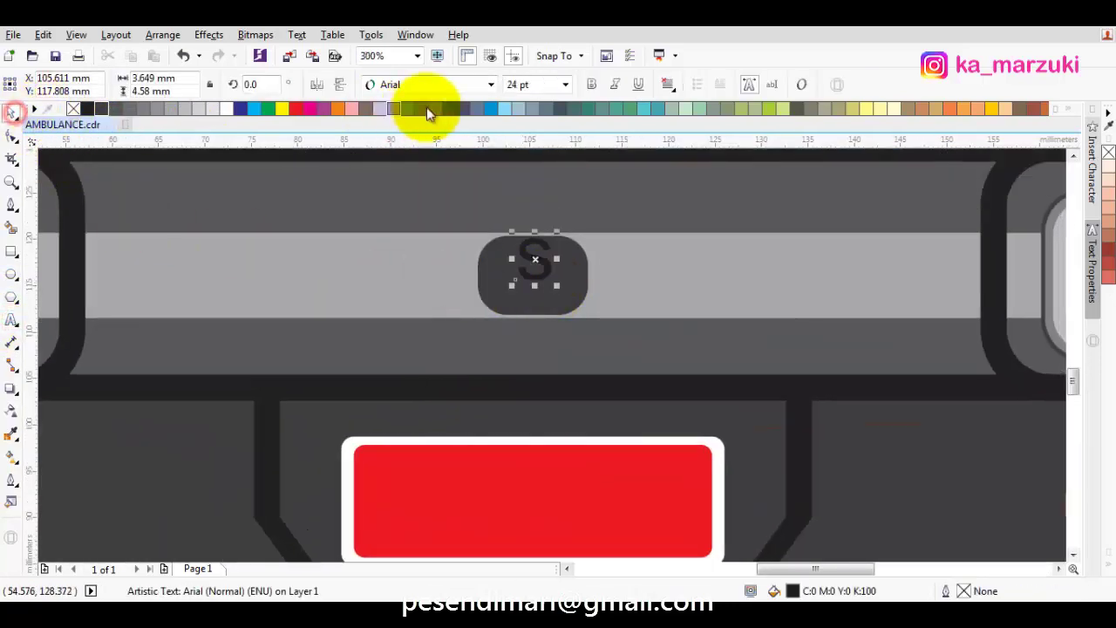
click(445, 85)
click(424, 125)
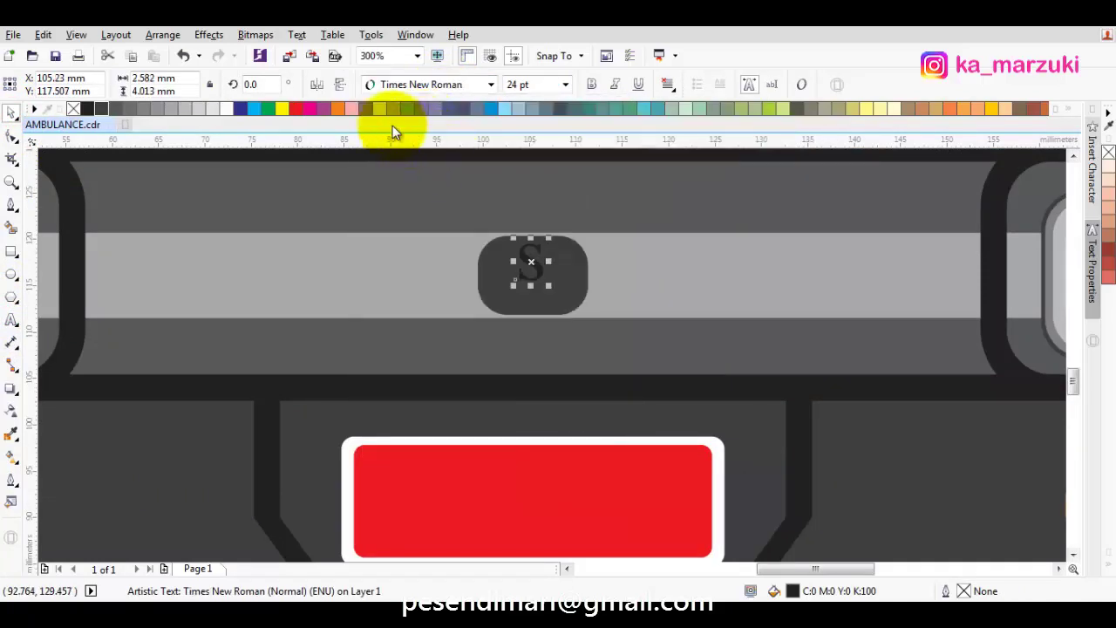
click(227, 107)
Centre the letter S on the grille emblem and enlarge it about its centre to about 4.5 × 6.9 mm.
shift+click(571, 264)
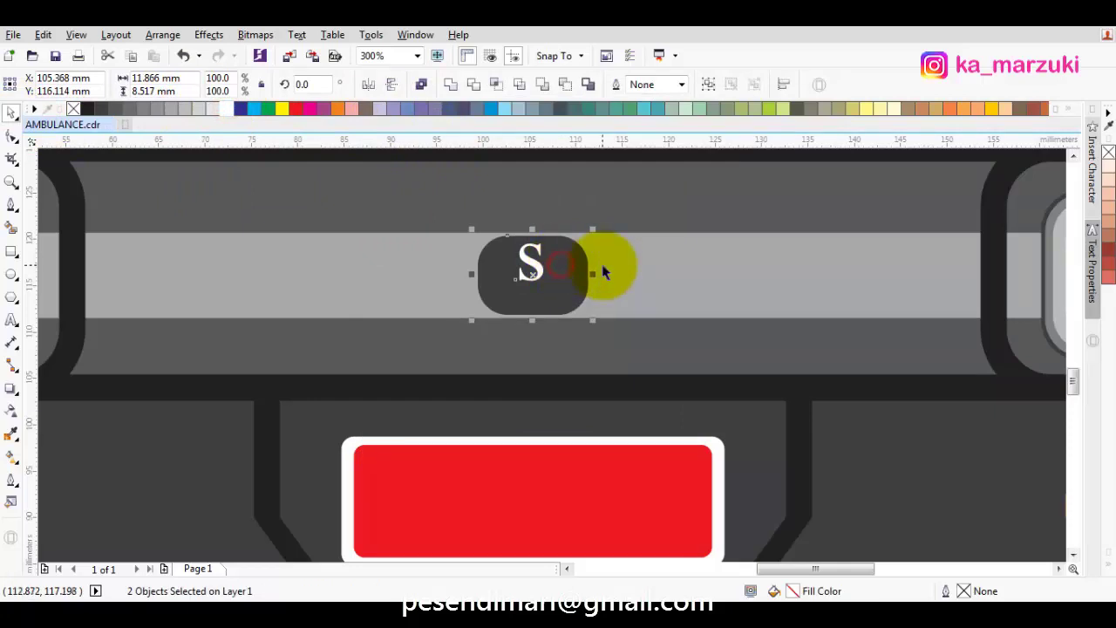
click(529, 269)
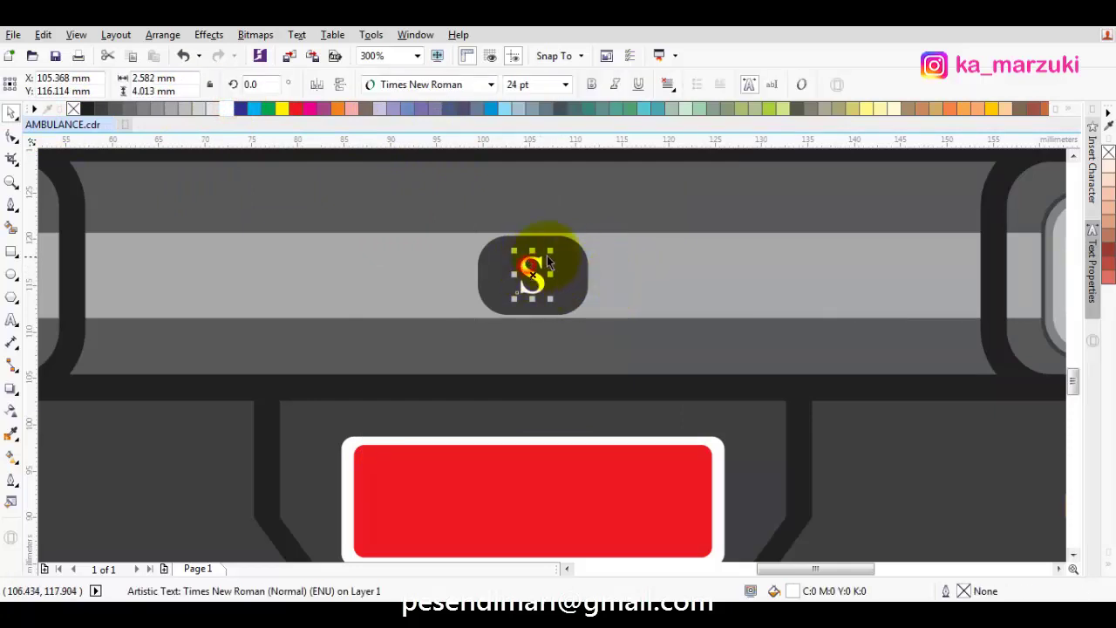
drag(552, 250, 588, 246)
key(Escape)
scroll(566, 258, up, 1)
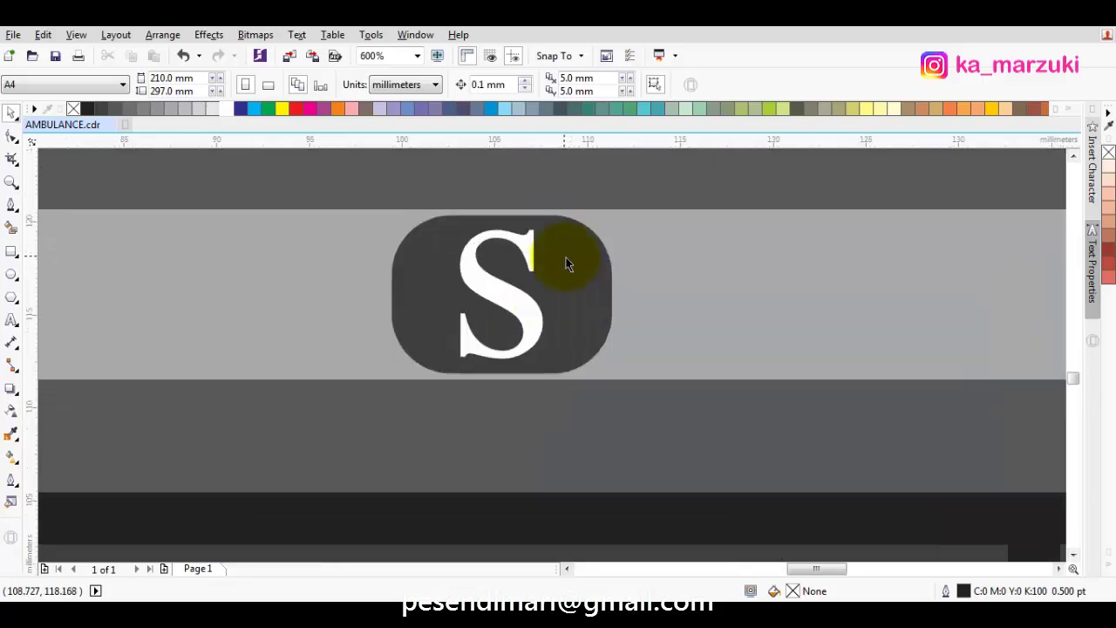
Give the rounded emblem a 2 pt black outline and shrink it about its centre to about 11.3 × 8.1 mm.
click(566, 257)
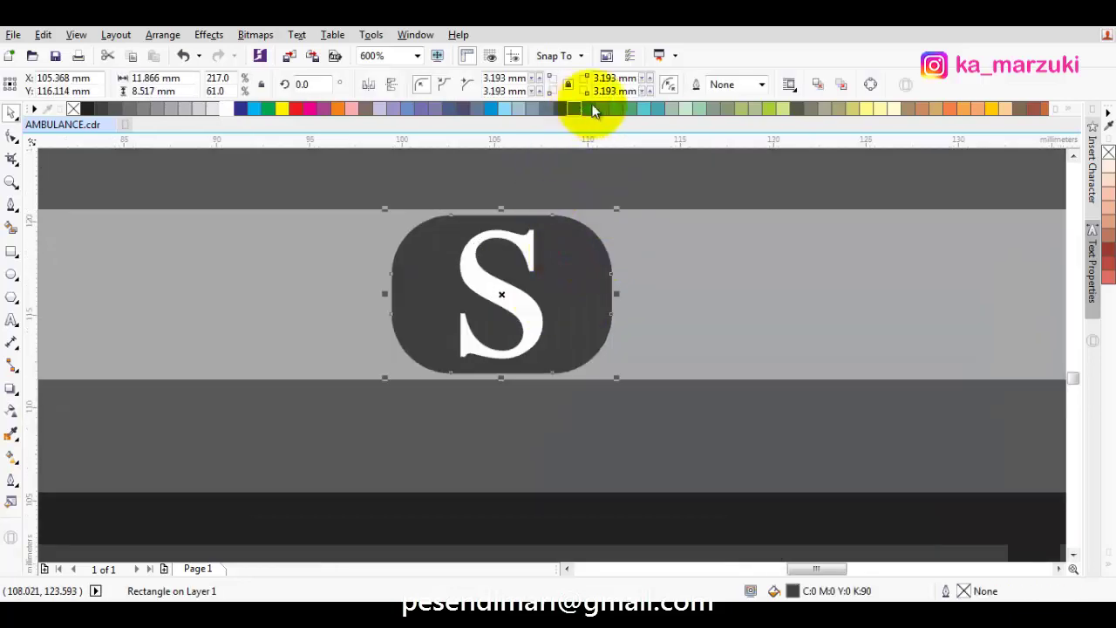
click(761, 83)
click(726, 199)
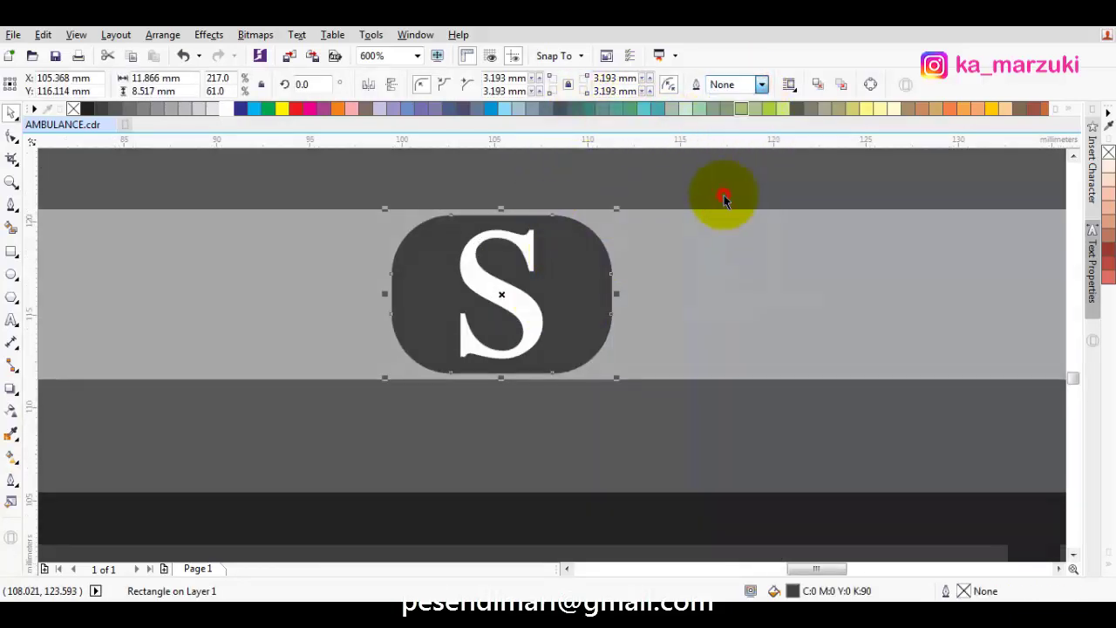
click(762, 83)
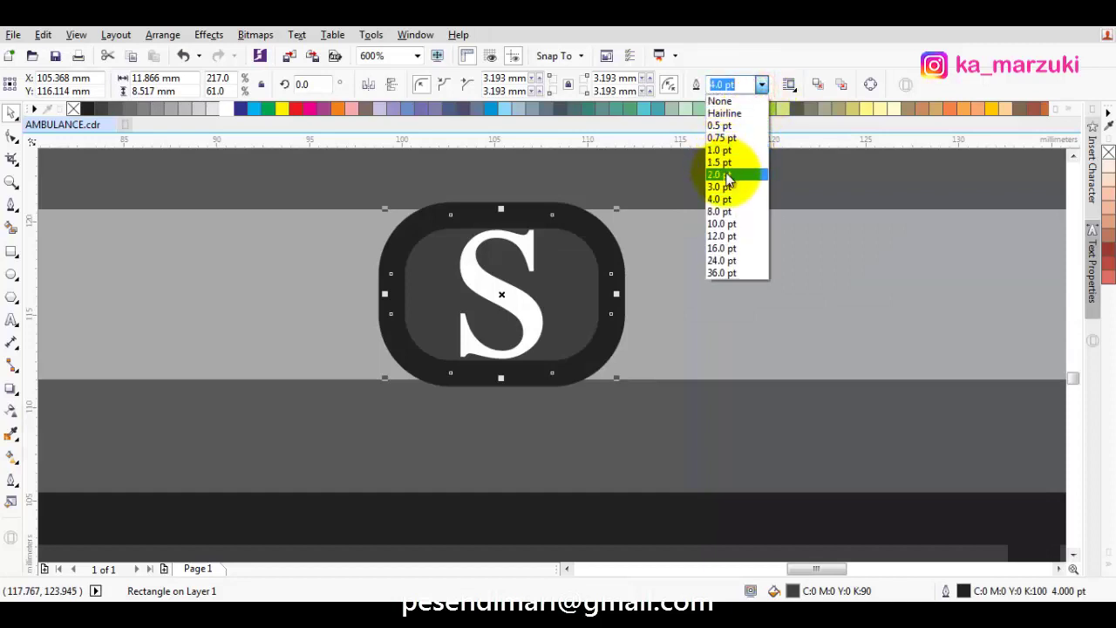
click(723, 175)
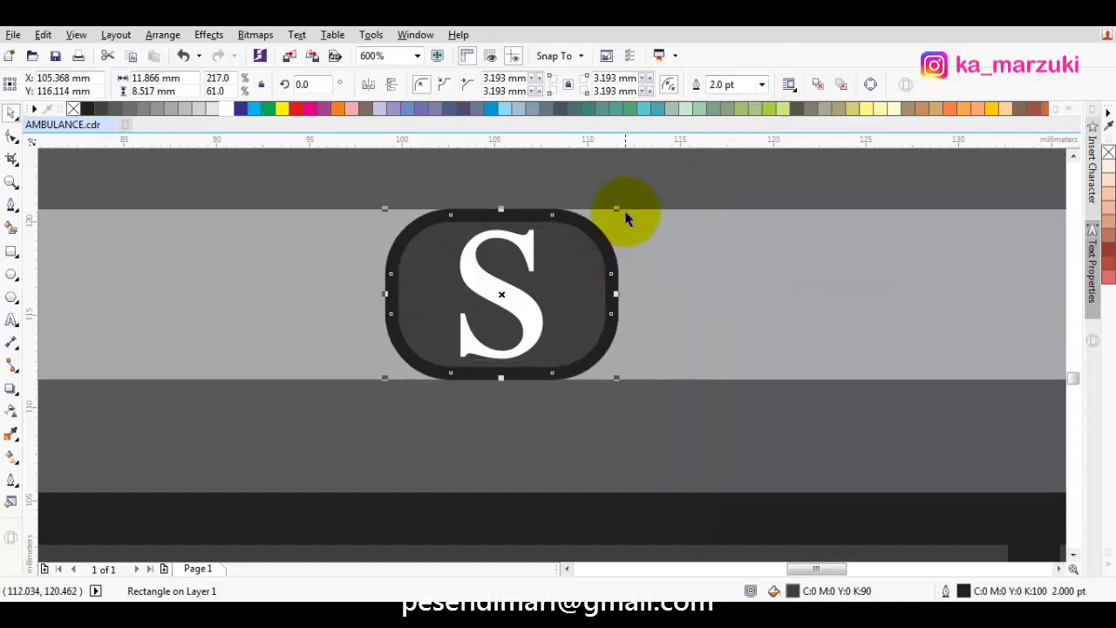
drag(619, 211, 619, 216)
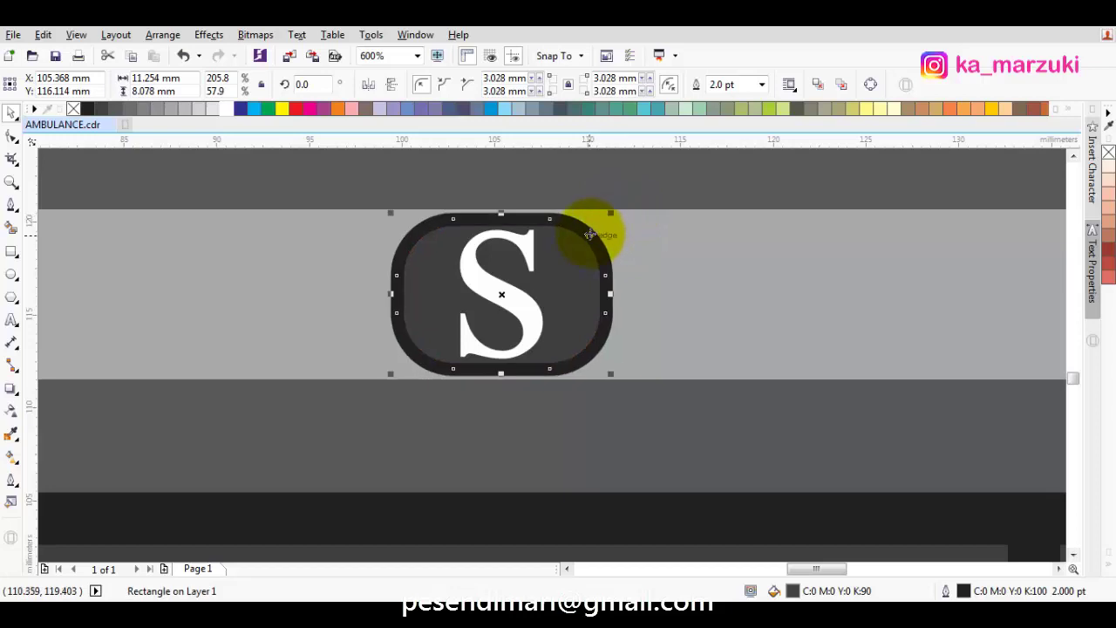
Shrink the emblem's letter S about its centre to about 4.2 × 6.5 mm.
click(513, 249)
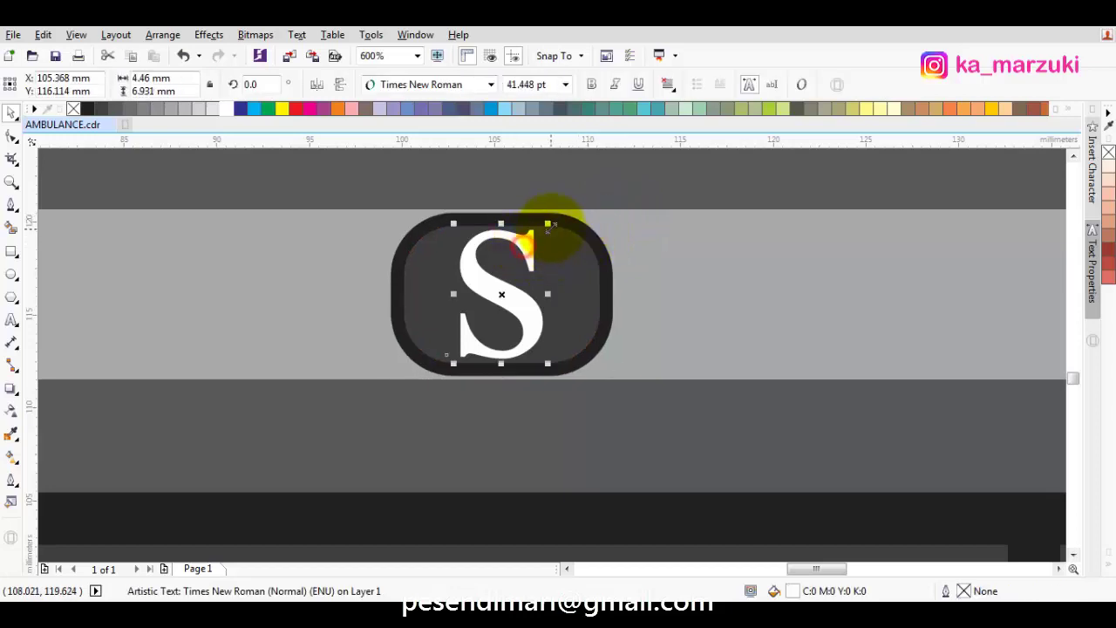
drag(548, 219, 548, 228)
scroll(575, 231, down, 2)
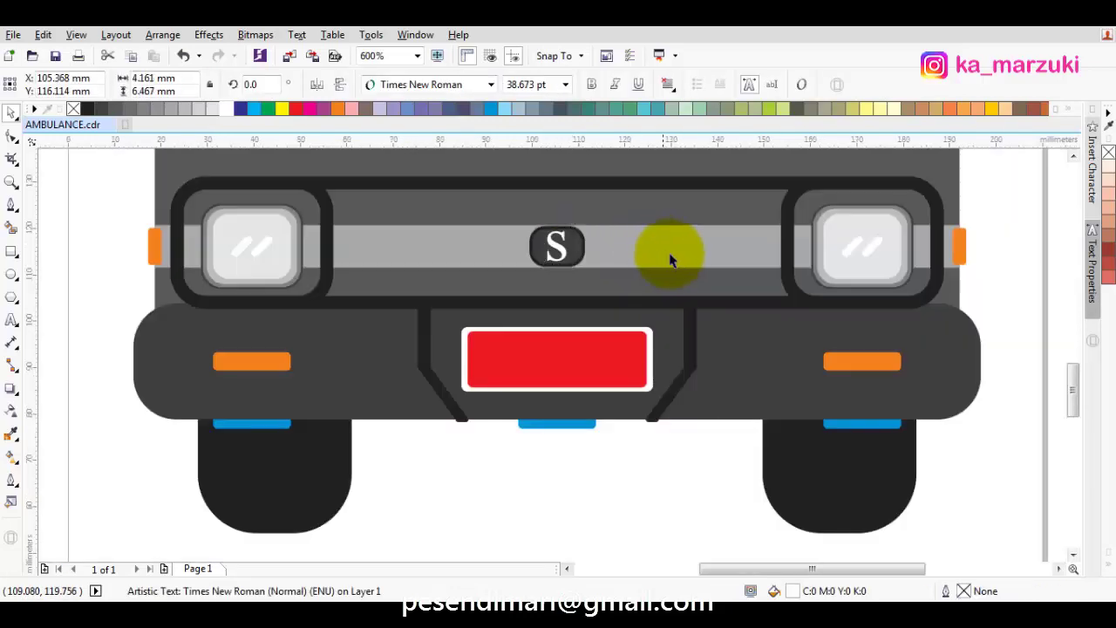
key(Escape)
scroll(667, 265, down, 2)
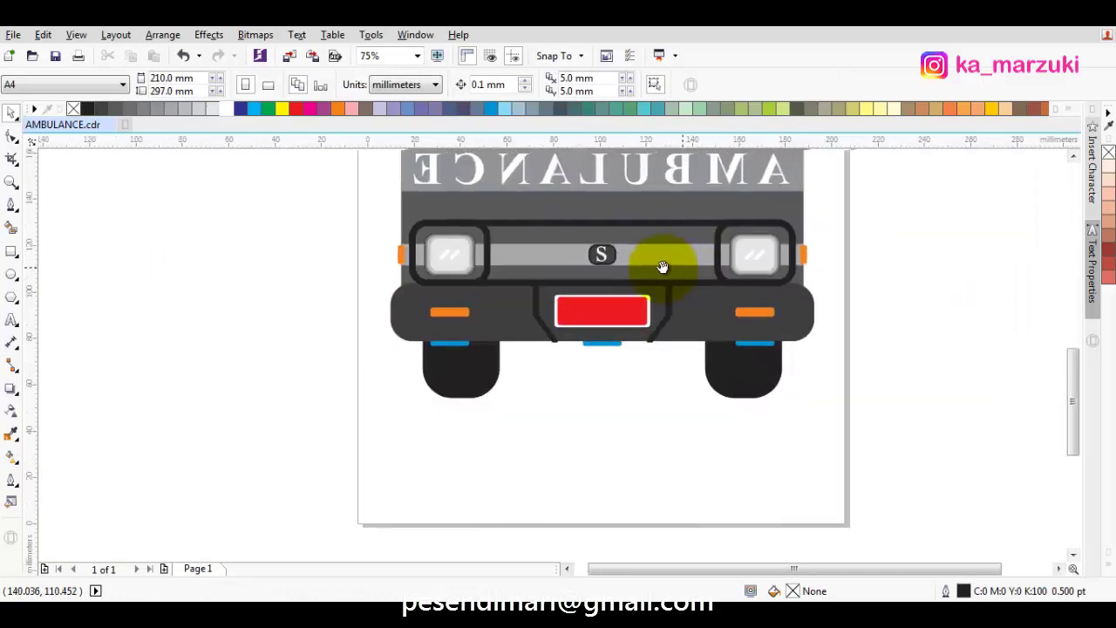
Copy the headlight's light grey glass onto the grille beside the emblem and resize the copy to about 13.6 × 7 mm.
scroll(570, 317, up, 2)
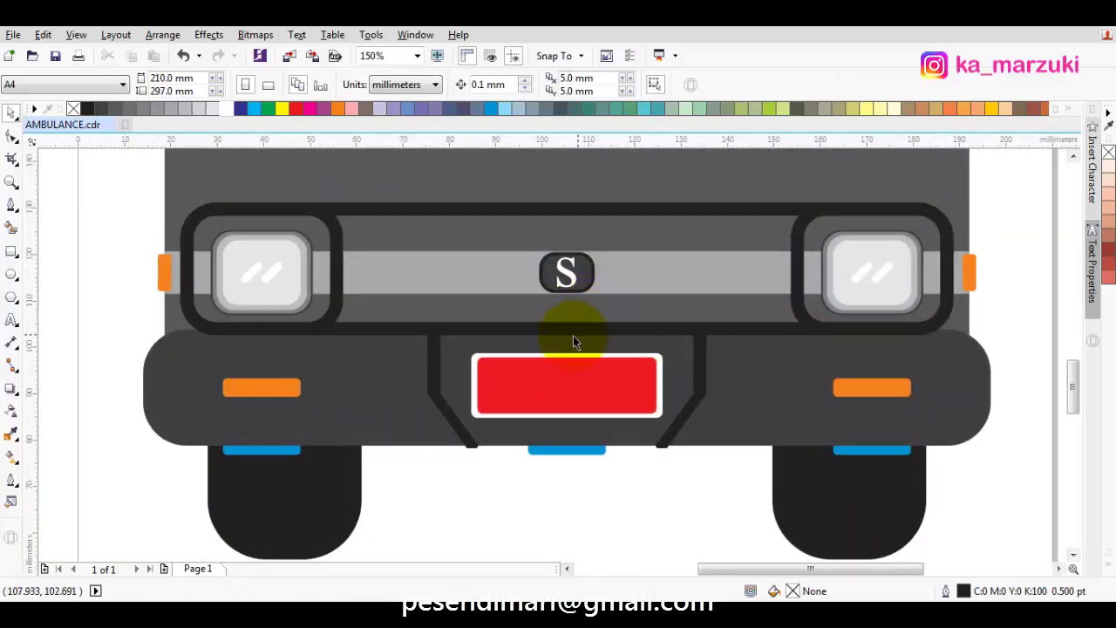
scroll(298, 303, up, 2)
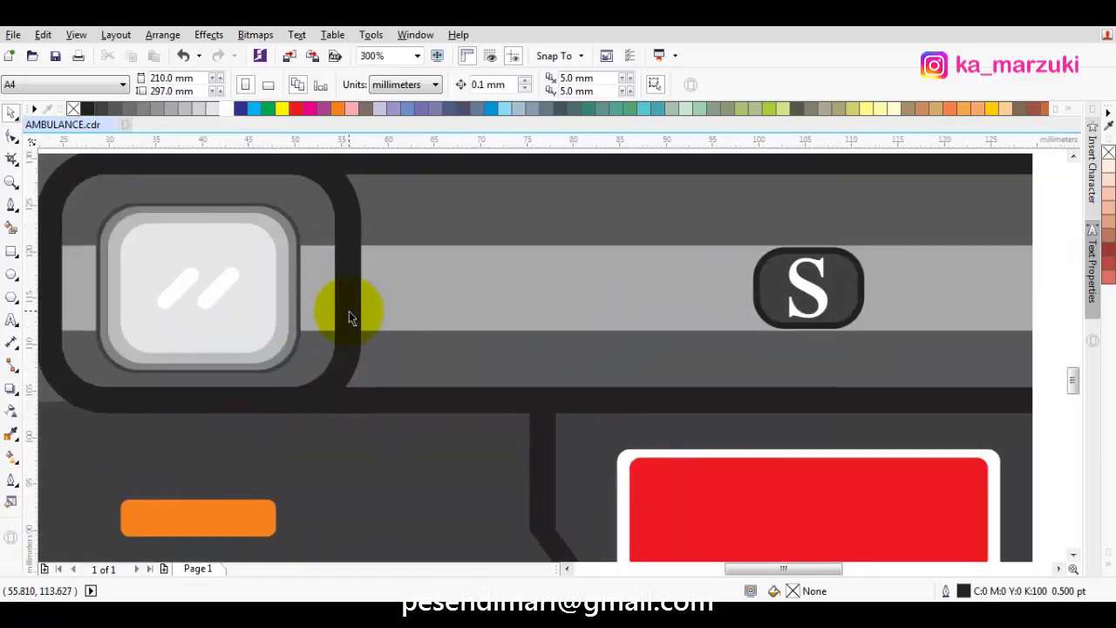
drag(266, 299, 643, 330)
drag(662, 249, 653, 281)
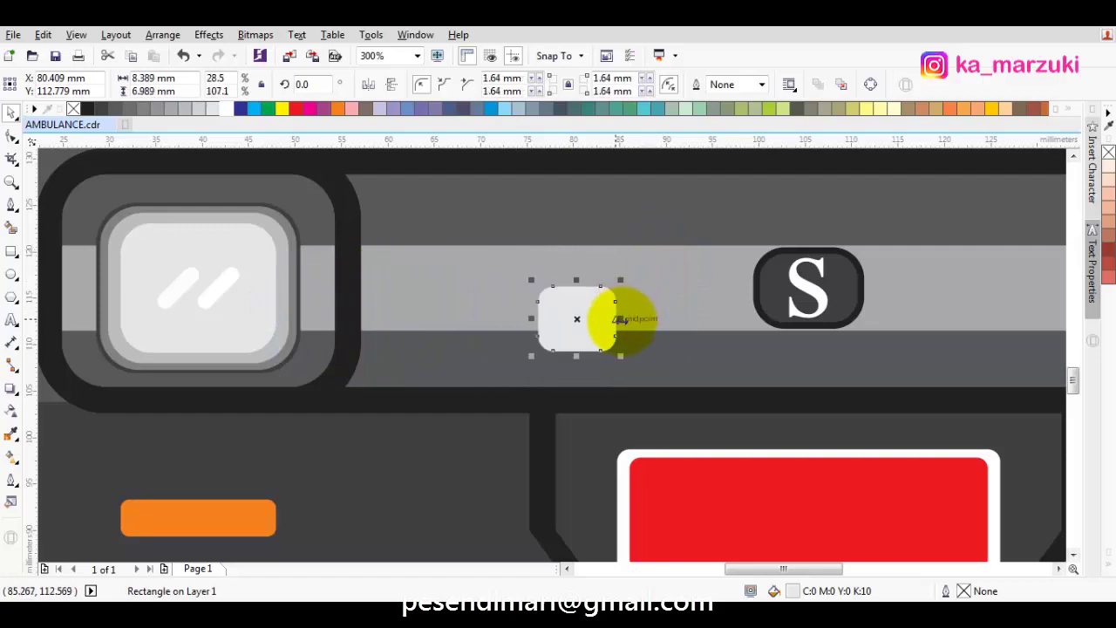
drag(645, 328, 672, 323)
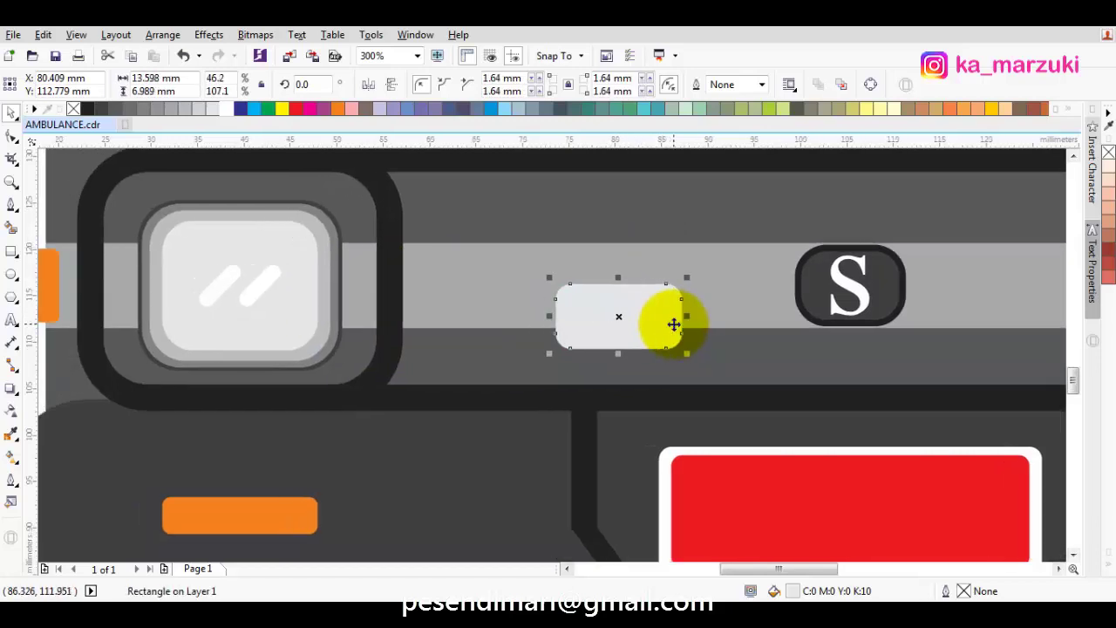
key(Escape)
scroll(643, 312, up, 2)
click(642, 310)
scroll(655, 302, down, 4)
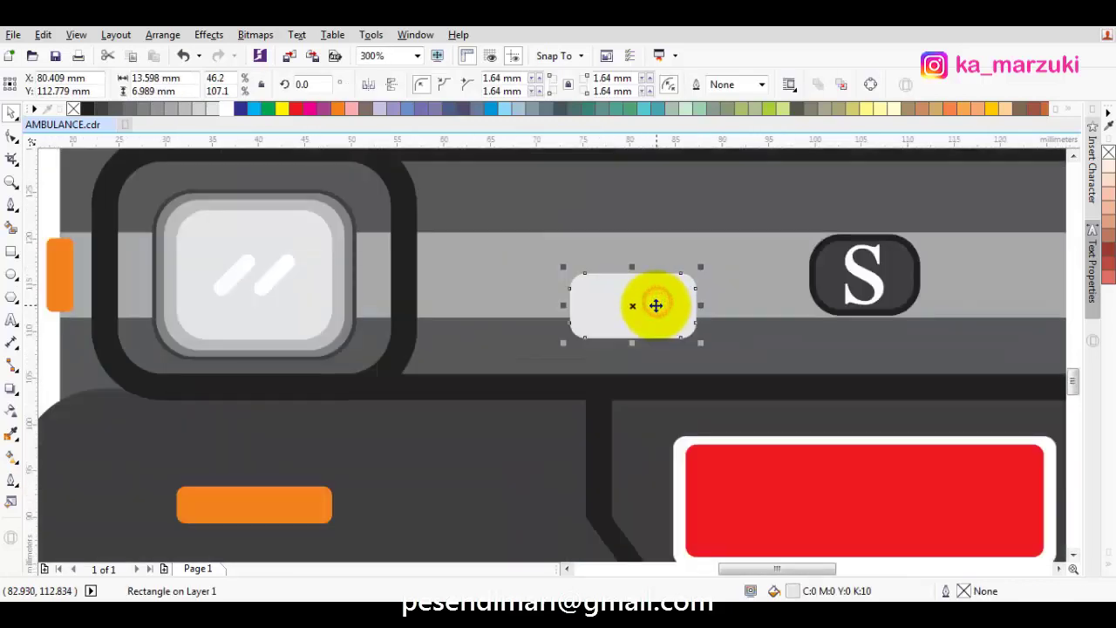
Make another copy of the headlight glass, shrink it to about 2.7 × 2.3 mm and place it on the small light grey plate.
click(323, 275)
drag(319, 275, 562, 279)
right_click(561, 279)
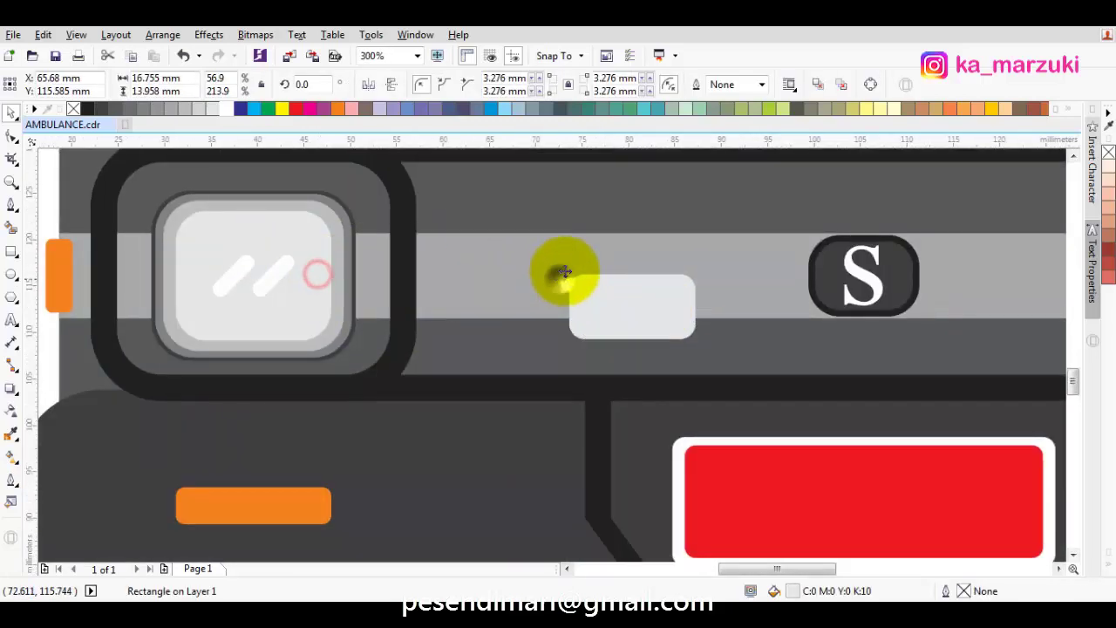
drag(579, 210, 498, 279)
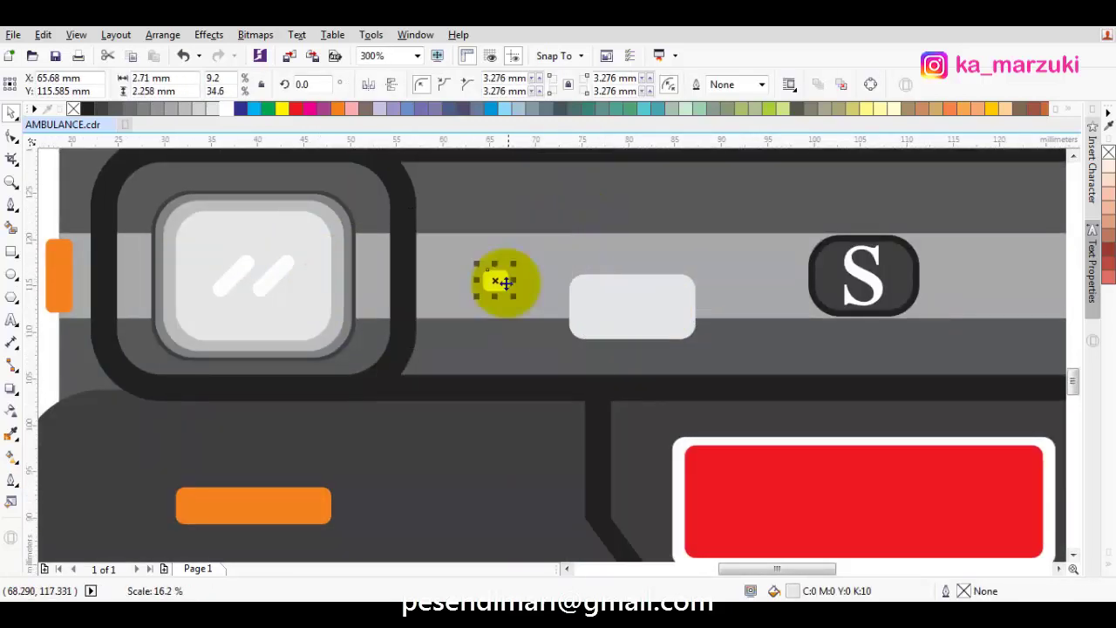
scroll(428, 291, up, 2)
drag(427, 288, 589, 323)
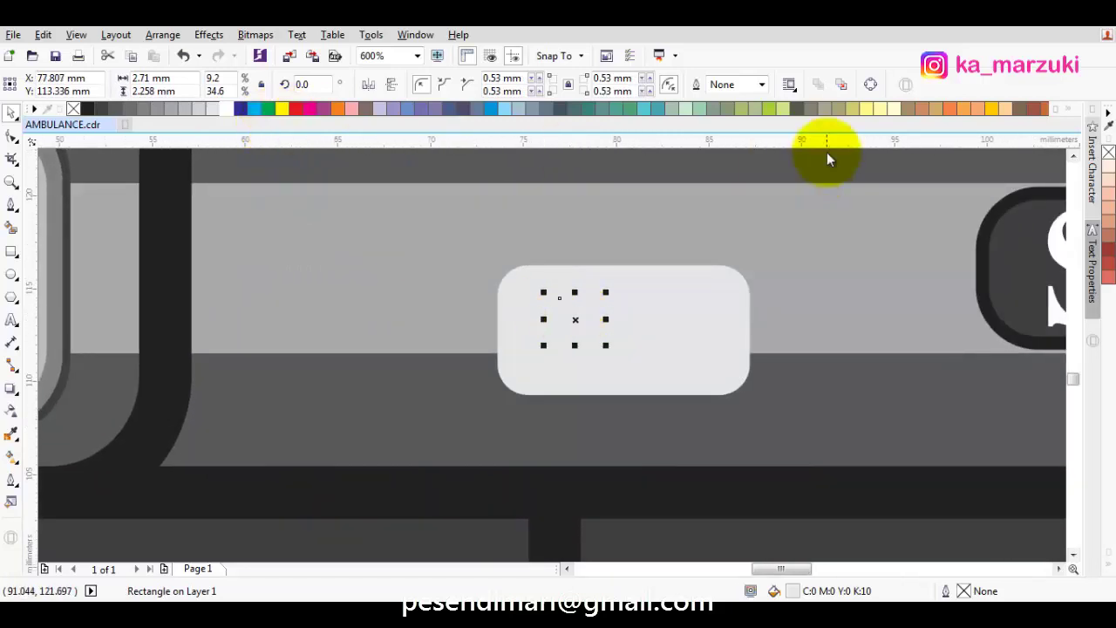
Fill the tiny rounded rectangle yellow (C0 M20 Y100 K0) and duplicate it into a two-by-two grid.
click(987, 109)
scroll(594, 311, up, 2)
drag(580, 318, 686, 413)
Group the four yellow rectangles and centre the group on the light grey plate horizontally and vertically.
shift+click(677, 316)
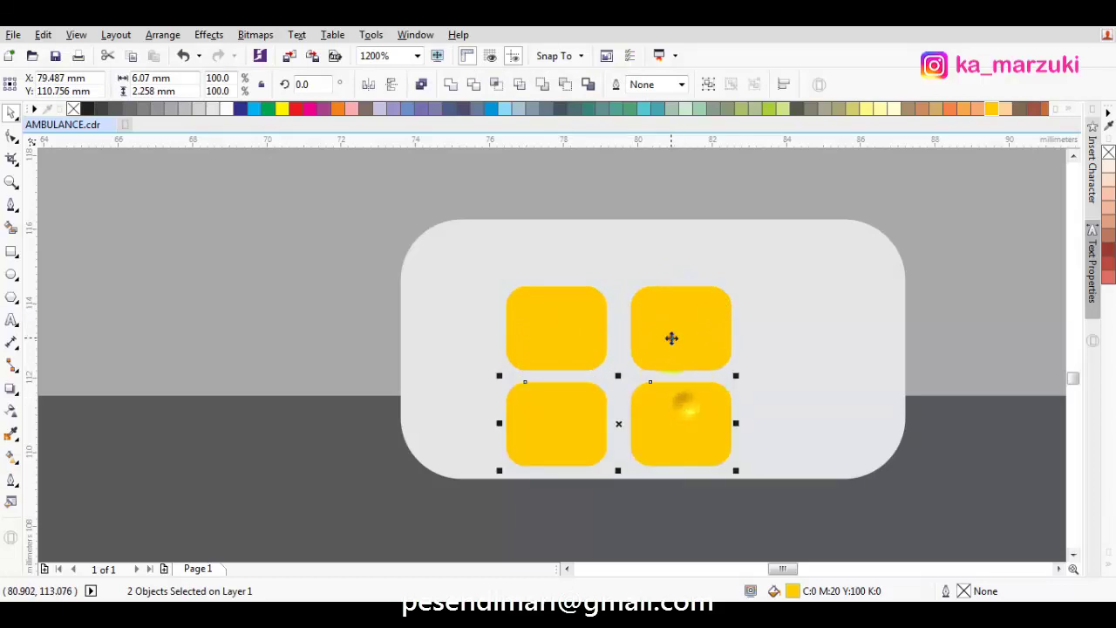
right_click(565, 324)
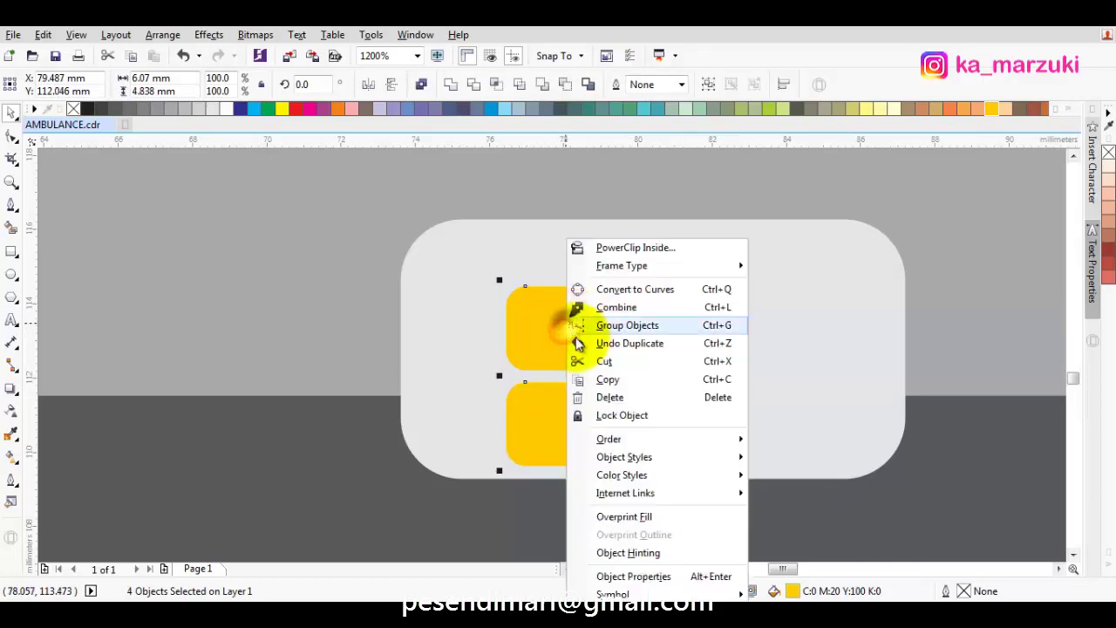
click(630, 327)
click(582, 258)
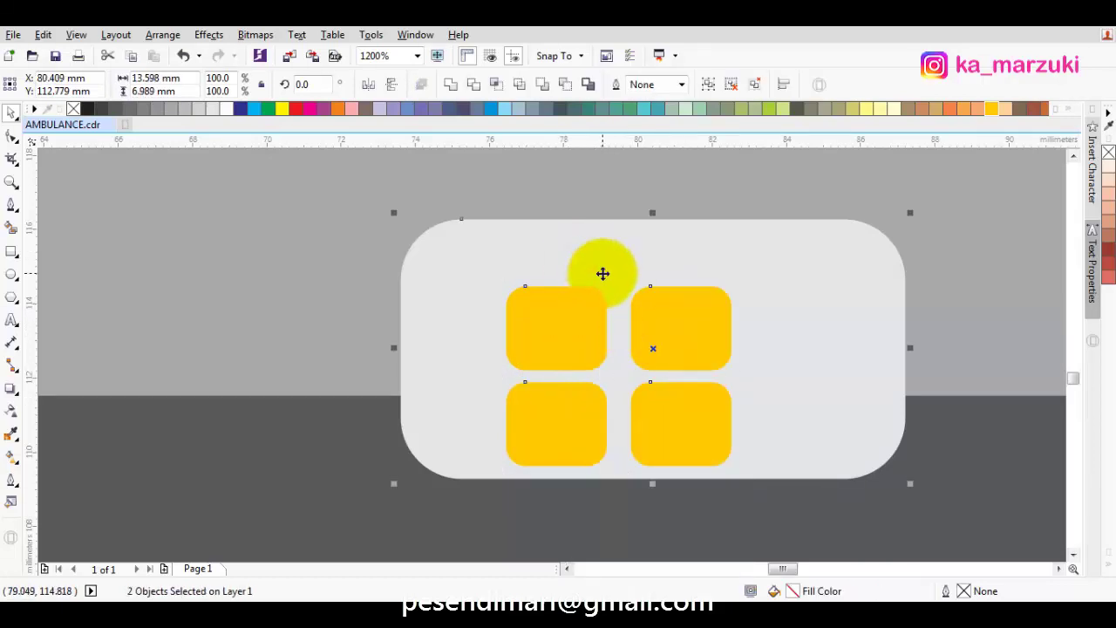
key(e)
key(c)
scroll(803, 314, down, 3)
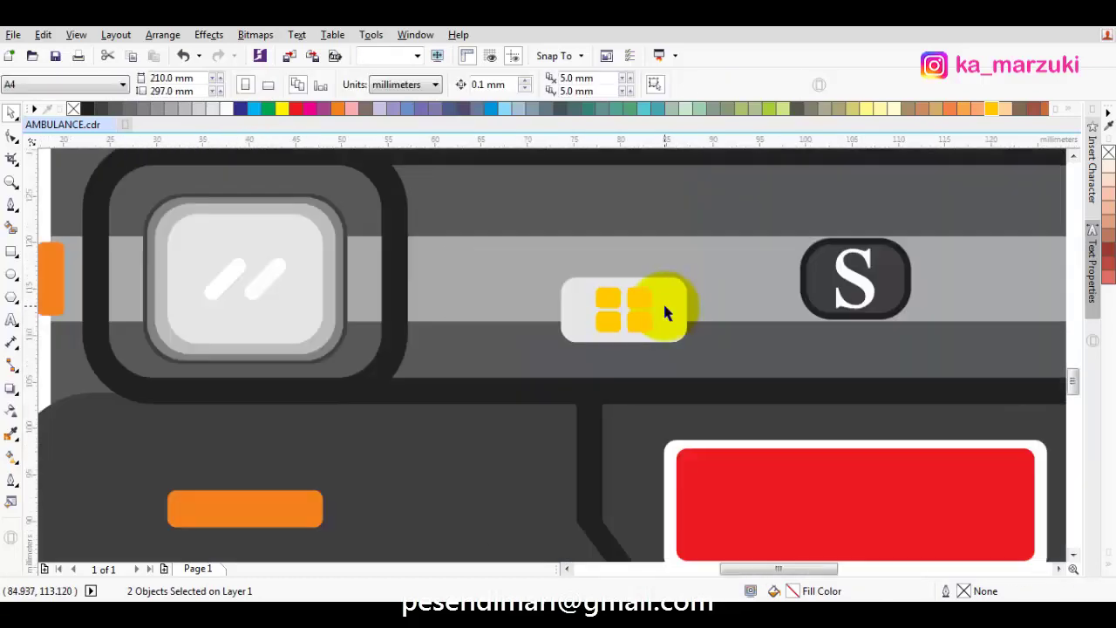
Narrow the light grey plate and shrink it about its centre to about 9.1 × 5.9 mm around the yellow grid.
scroll(666, 312, up, 2)
click(666, 305)
scroll(690, 287, up, 1)
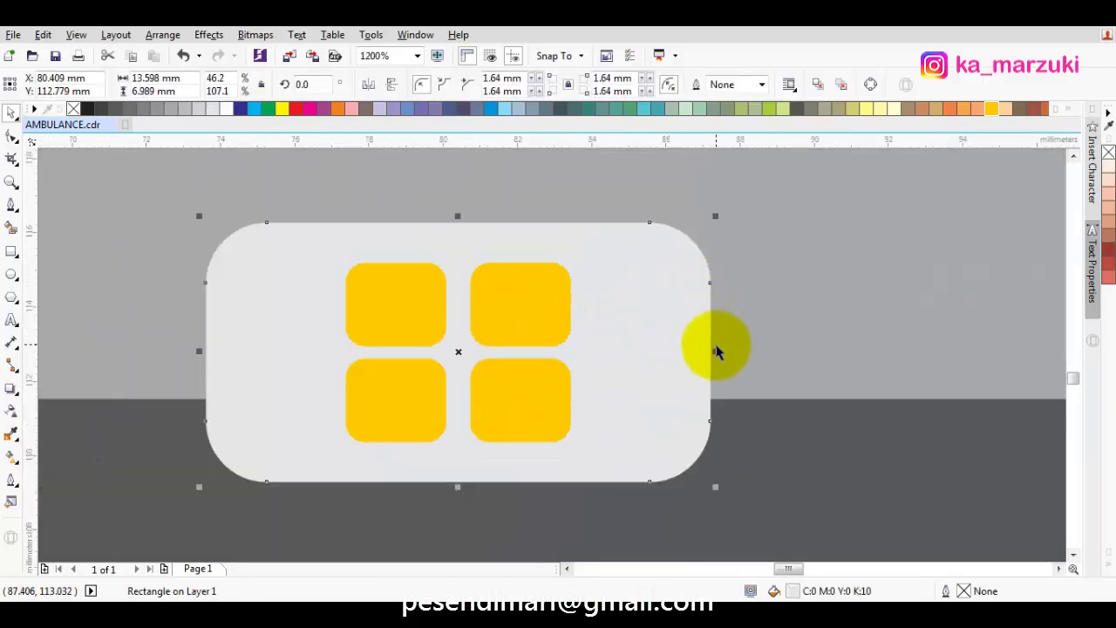
drag(710, 351, 659, 349)
scroll(660, 301, down, 2)
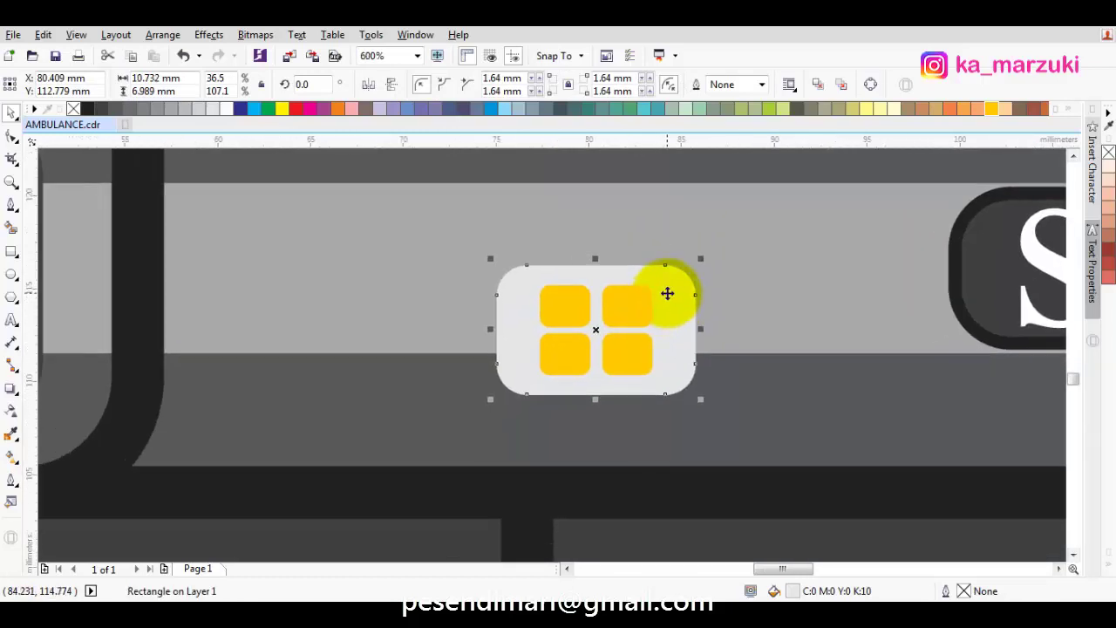
scroll(676, 294, up, 2)
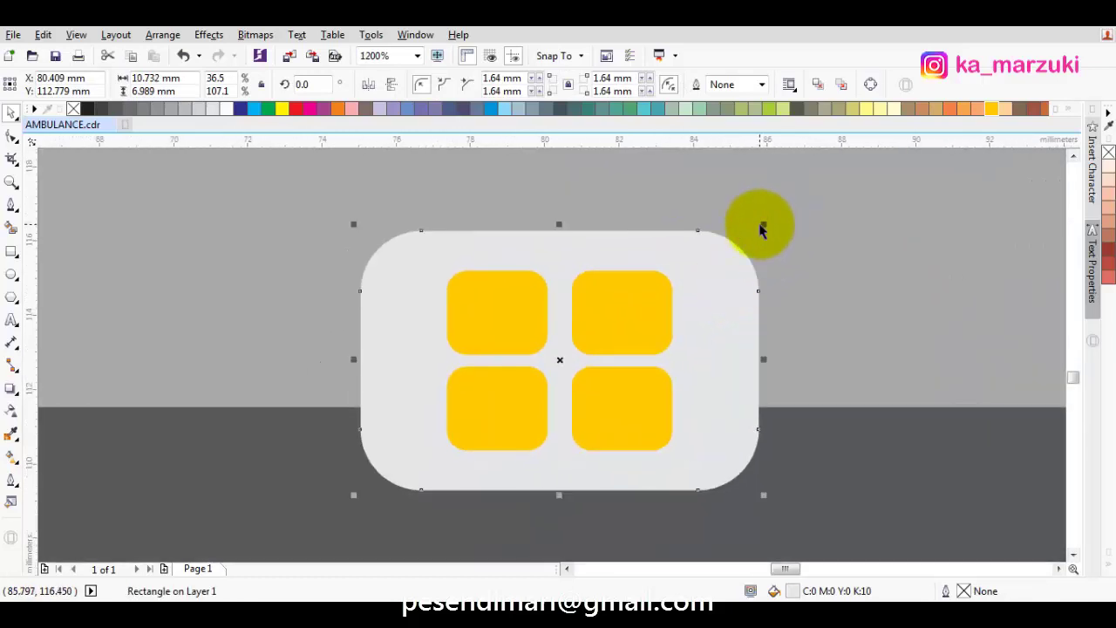
drag(763, 225, 742, 241)
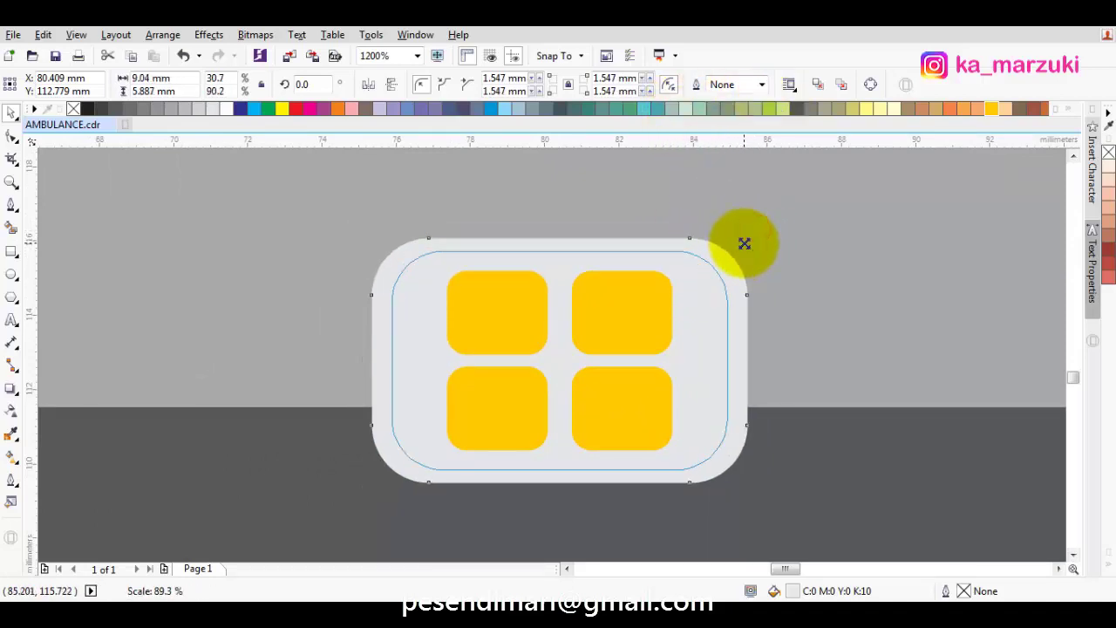
Give the light grey plate behind the yellow grid a 2 pt black outline.
click(761, 85)
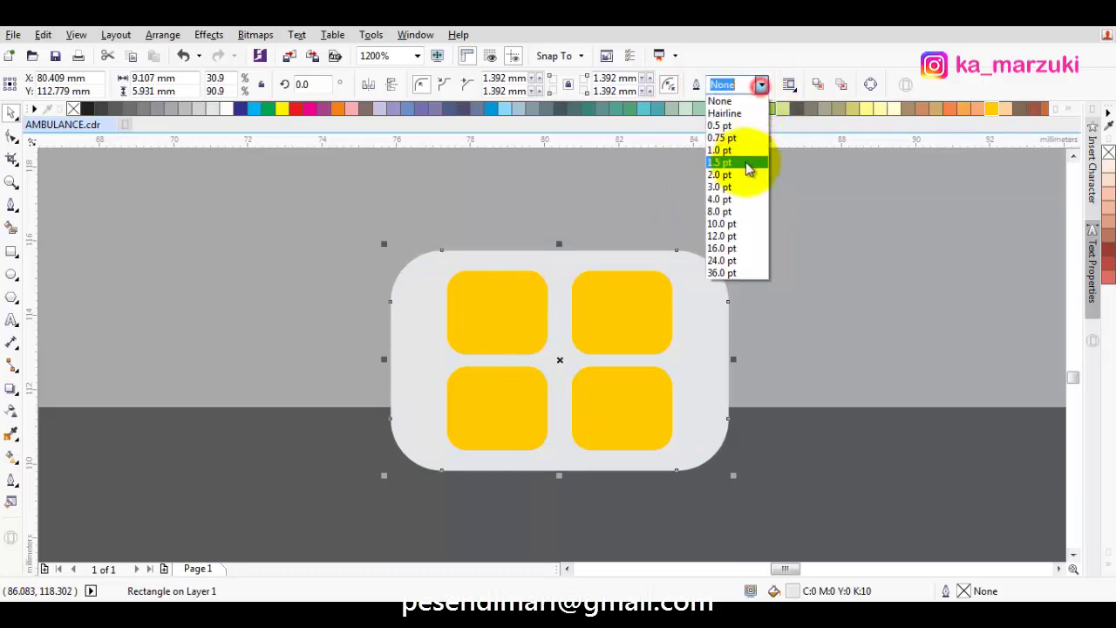
click(735, 205)
click(761, 85)
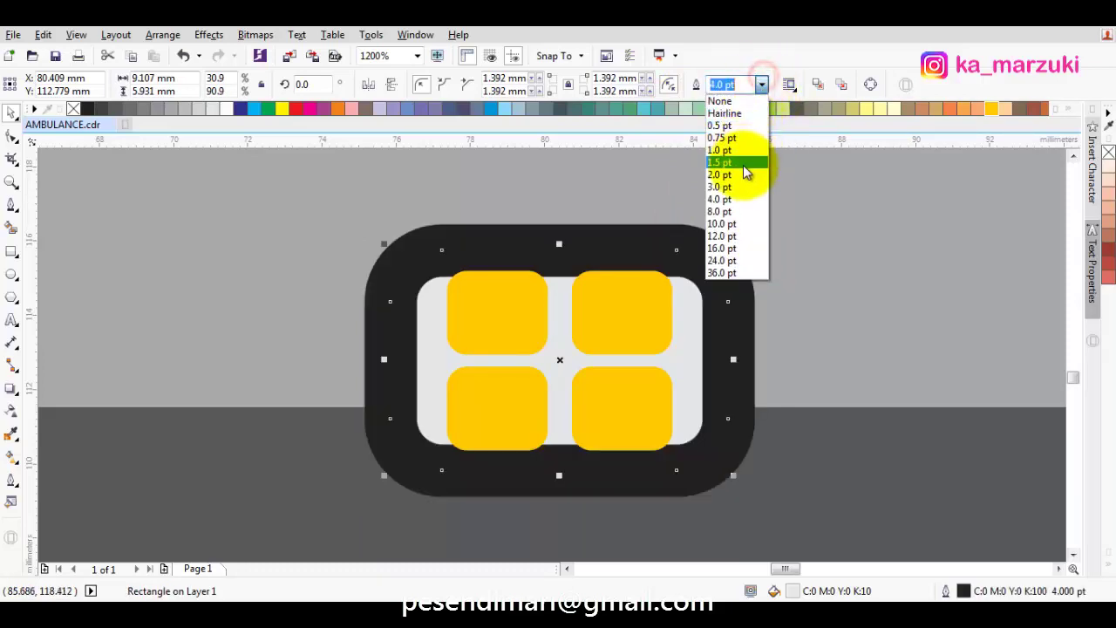
click(744, 175)
Convert the small plate's black outline to a separate object, and select the light grey rectangle inside it.
scroll(746, 219, down, 2)
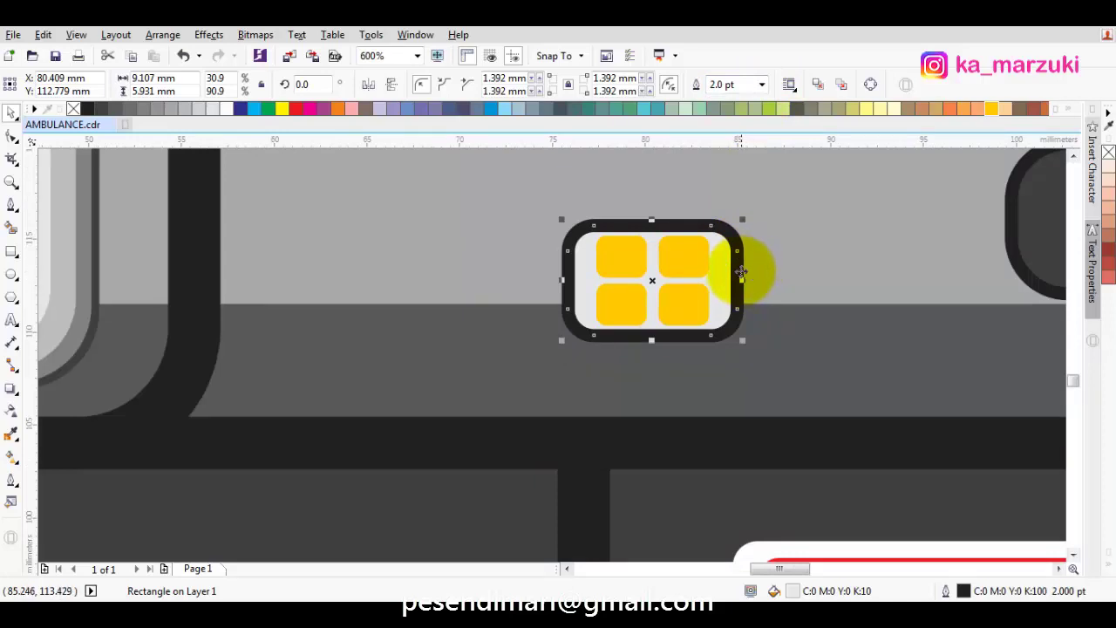
key(ctrl+shift+q)
key(Escape)
drag(740, 270, 743, 259)
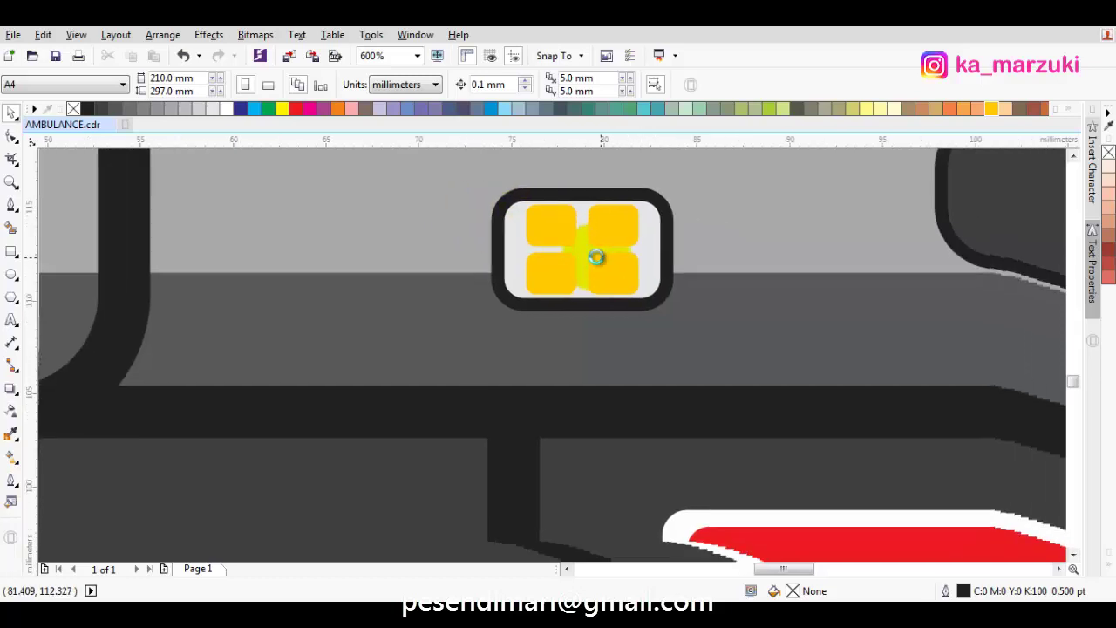
click(641, 244)
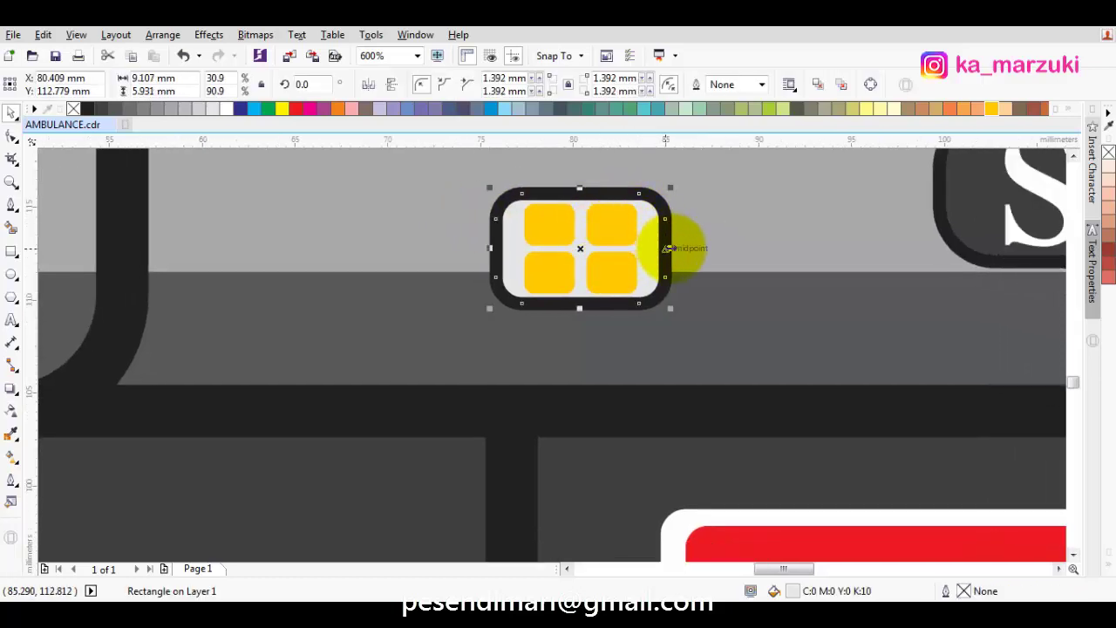
Make a copy of the light grey rectangle about 3.4 mm wide, fill it black, and place it below the badge as a post.
right_click(623, 249)
drag(670, 249, 611, 247)
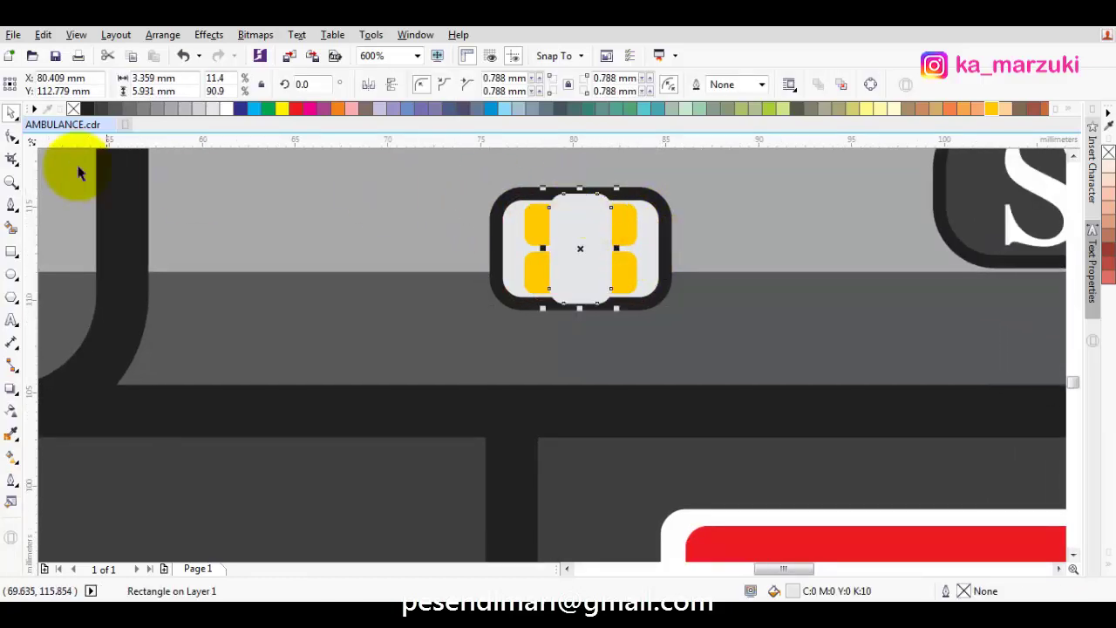
click(88, 109)
drag(579, 189, 576, 284)
key(ctrl+z)
drag(582, 209, 578, 317)
key(Escape)
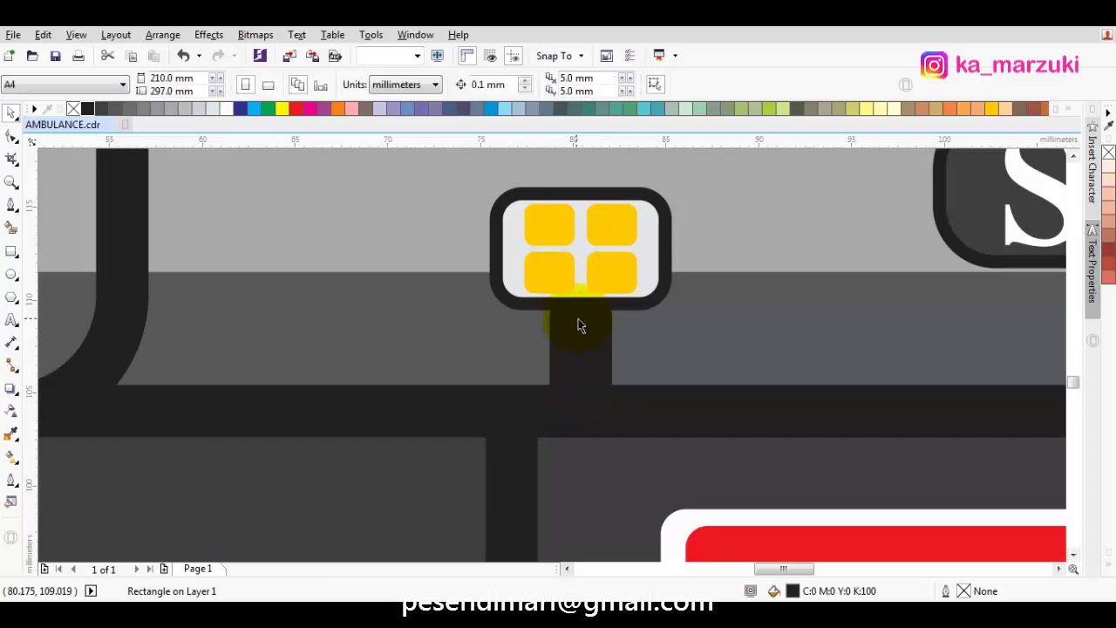
Skew the black post under the badge so its lower end slants toward the S emblem's side.
scroll(587, 321, down, 3)
scroll(587, 321, up, 1)
scroll(588, 320, up, 3)
click(586, 321)
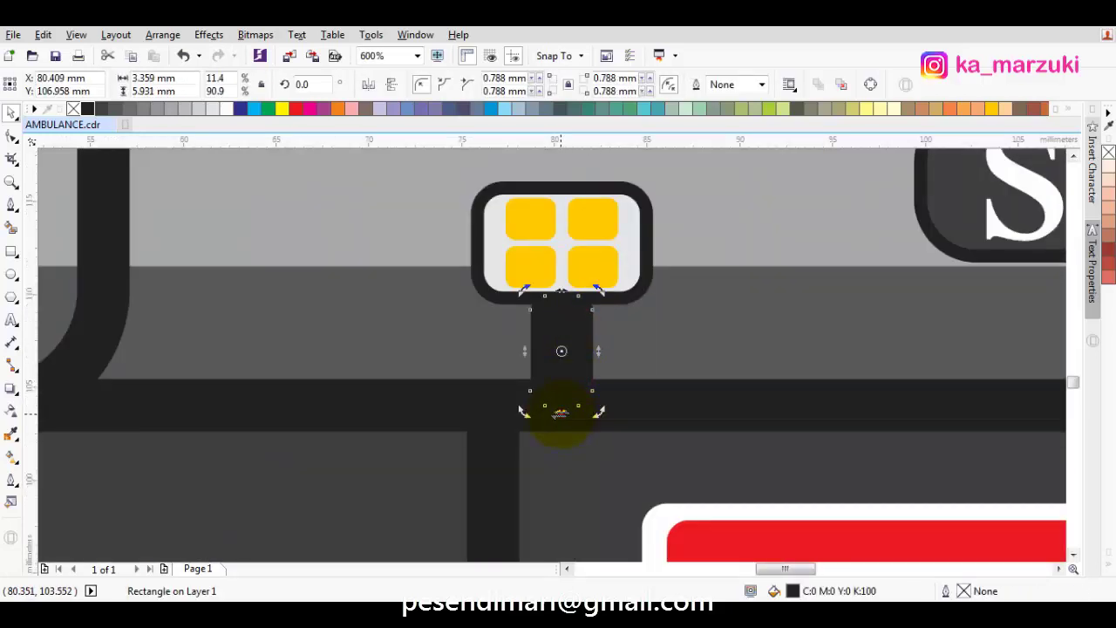
drag(613, 418, 613, 419)
scroll(565, 316, up, 1)
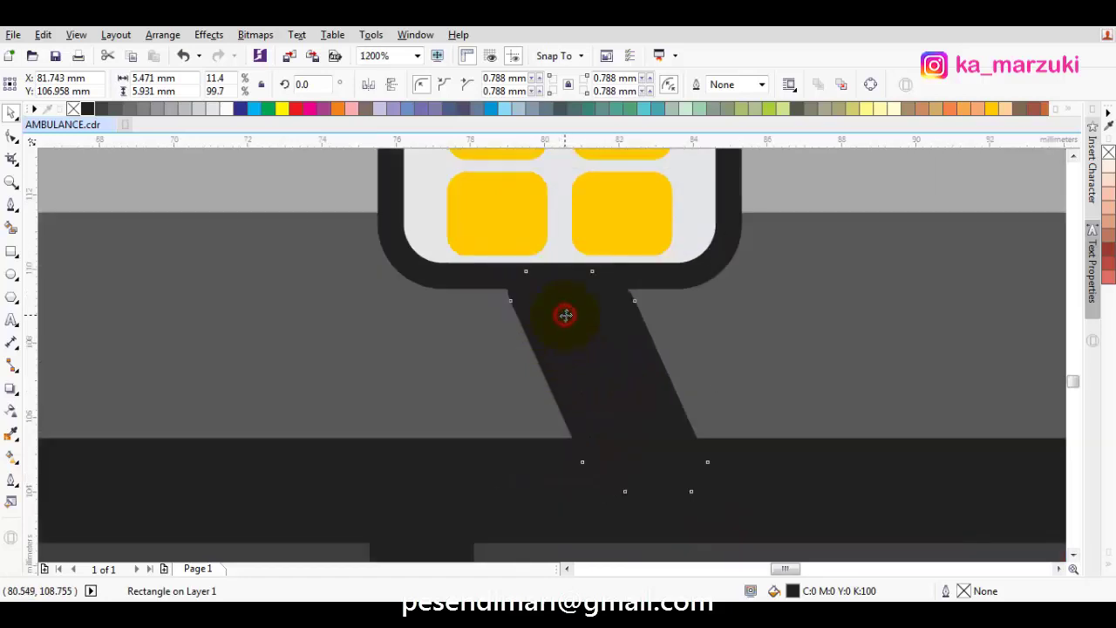
key(Escape)
Shrink the group of four yellow rectangles about its centre to about 5.4 × 4.3 mm.
scroll(566, 312, down, 2)
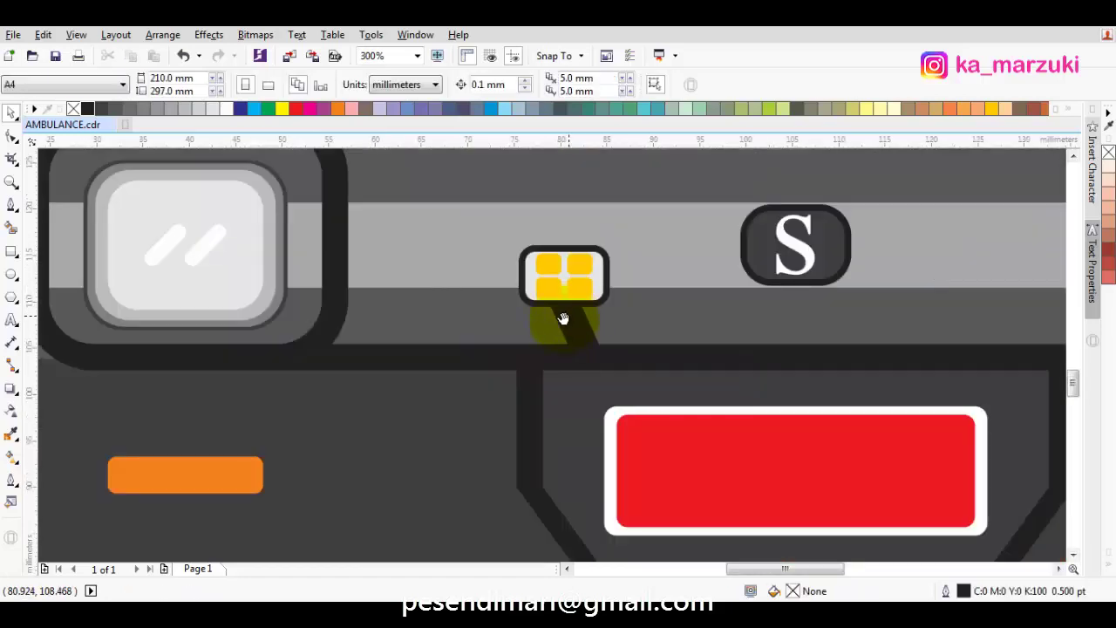
scroll(565, 267, up, 1)
click(565, 267)
scroll(565, 267, up, 1)
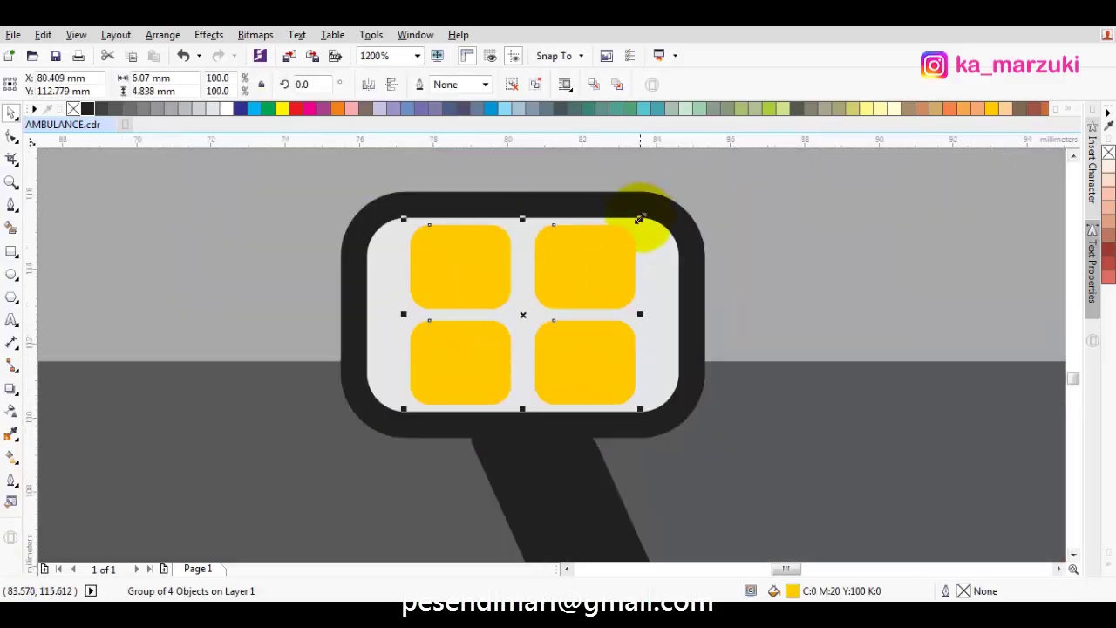
drag(640, 218, 633, 234)
Select the badge's frame, grey plate, yellow grid and post together, and create a horizontally mirrored copy of them.
shift+click(648, 250)
shift+click(689, 261)
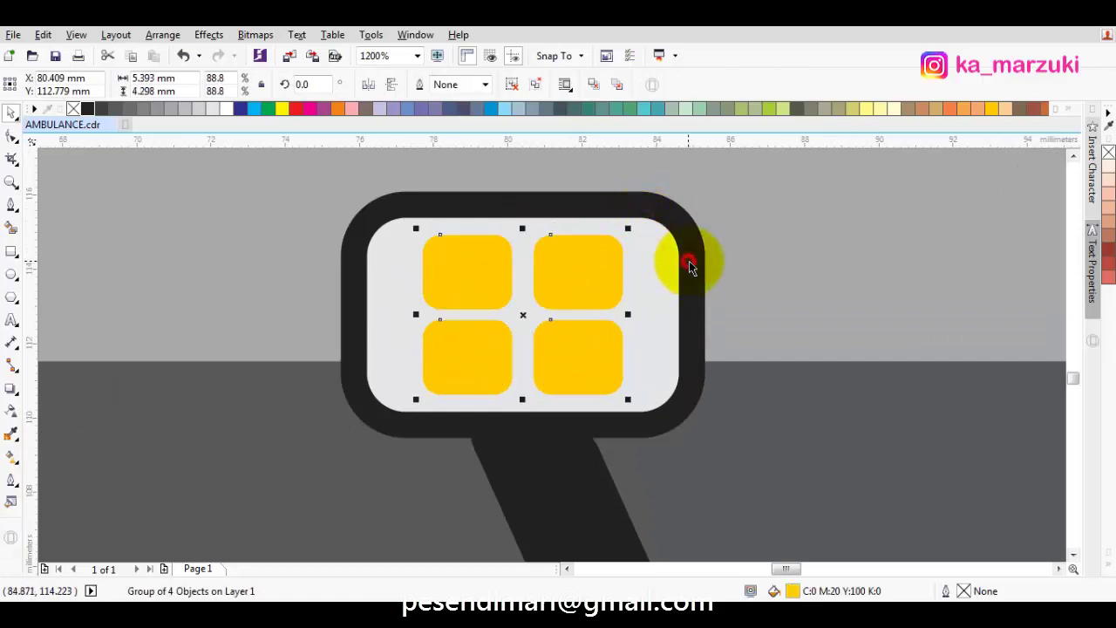
click(685, 258)
shift+click(652, 282)
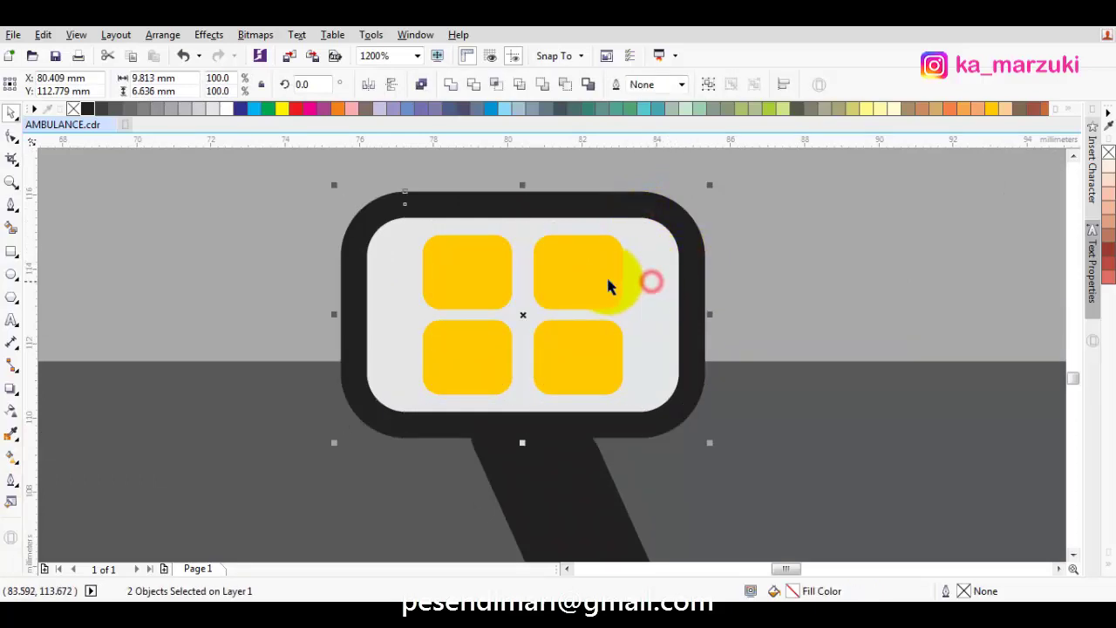
shift+click(609, 283)
shift+click(566, 483)
scroll(566, 483, down, 4)
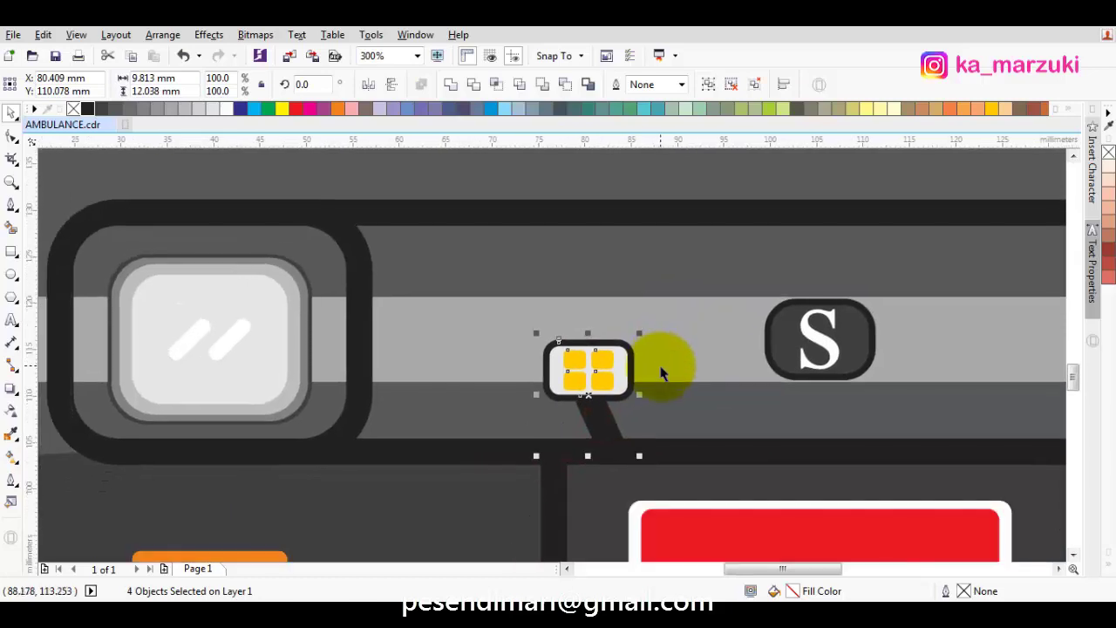
drag(643, 395, 644, 396)
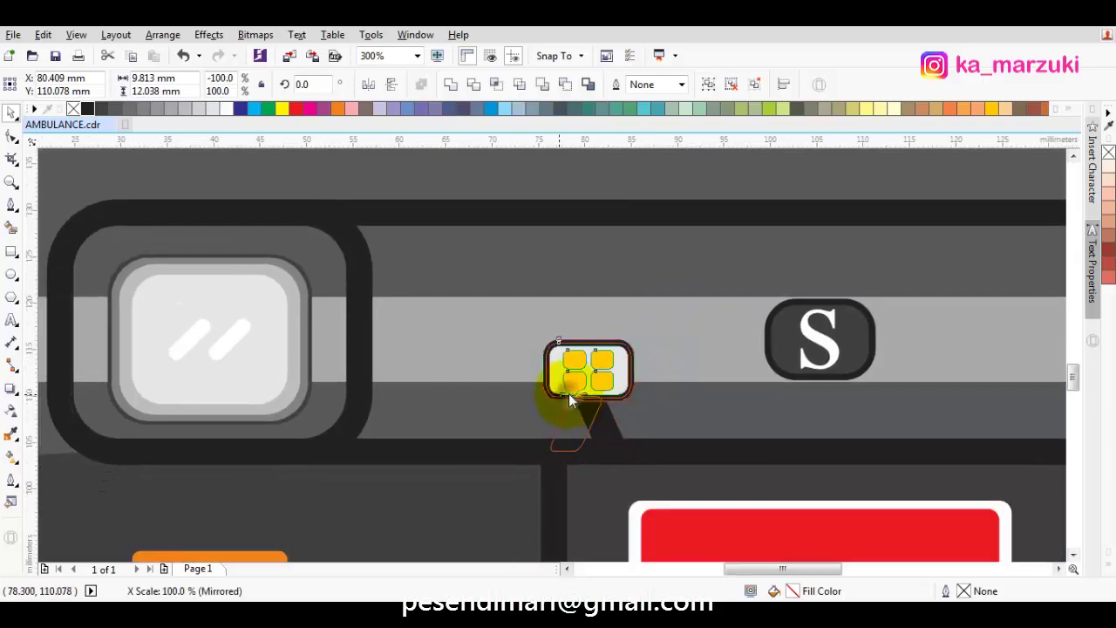
drag(568, 394, 568, 395)
right_click(569, 395)
Move the mirrored badge lamp past the S emblem so its post meets the right-hand bumper bar, at X about 136.8 mm.
drag(569, 394, 741, 385)
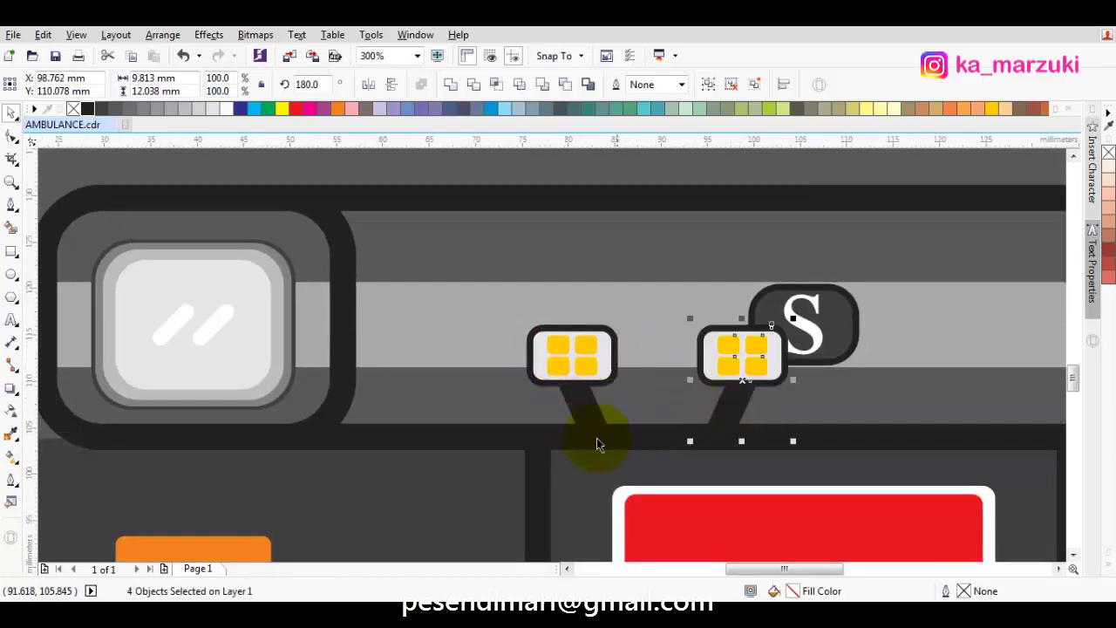
drag(621, 417, 385, 381)
drag(533, 374, 847, 418)
scroll(491, 392, left, 1)
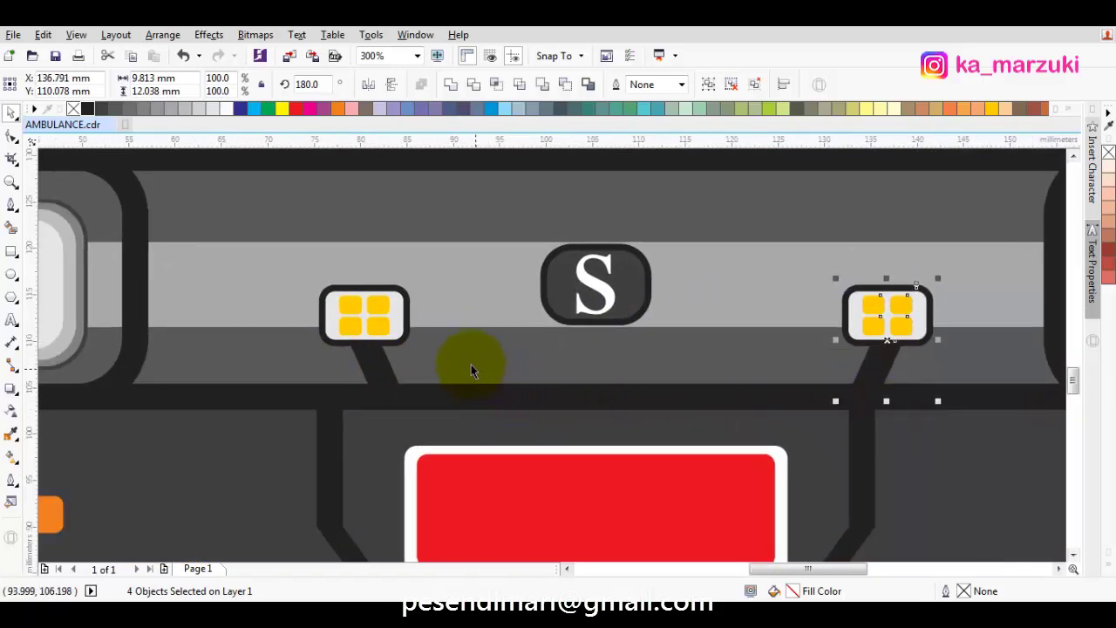
Select all four parts of the left badge lamp and move them about 6 mm left so the post meets the bumper bar.
click(384, 371)
scroll(390, 332, up, 2)
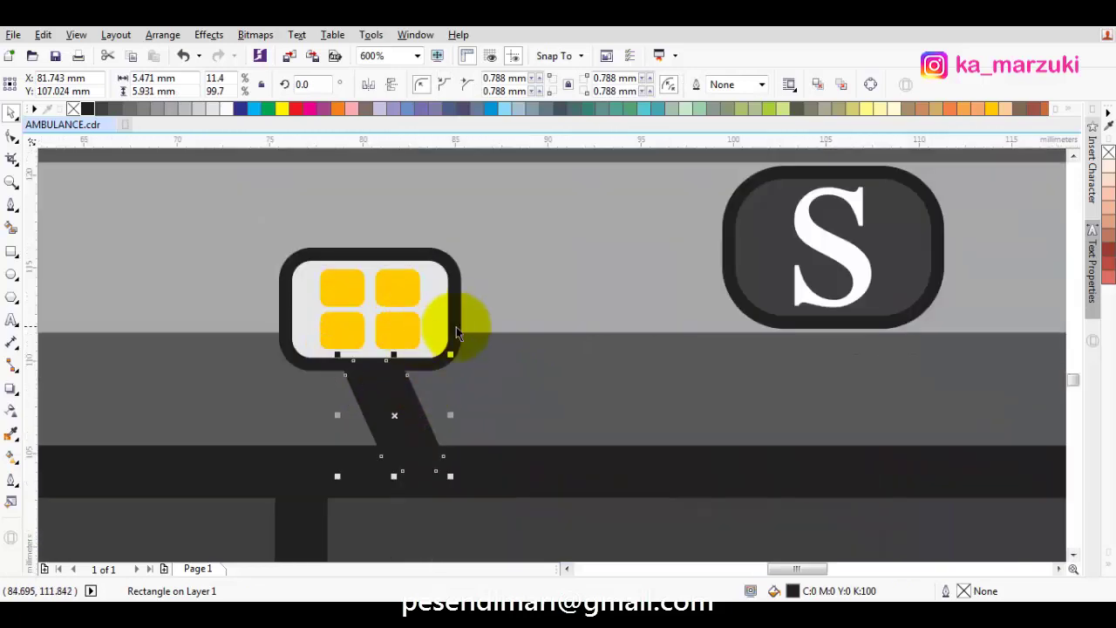
shift+click(416, 326)
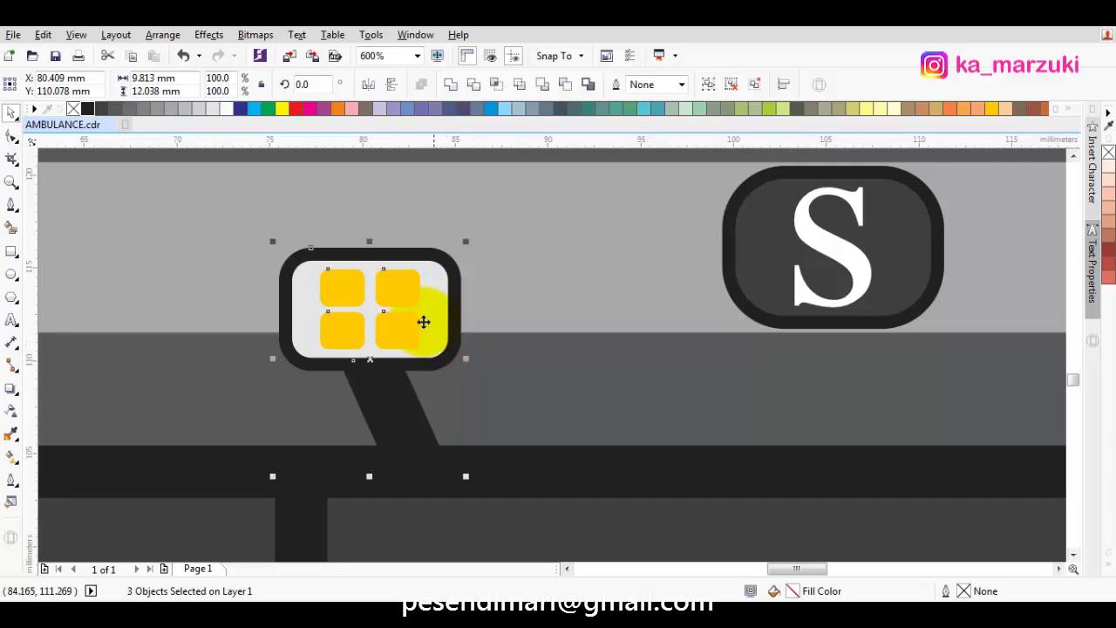
drag(421, 321, 474, 302)
key(ctrl+z)
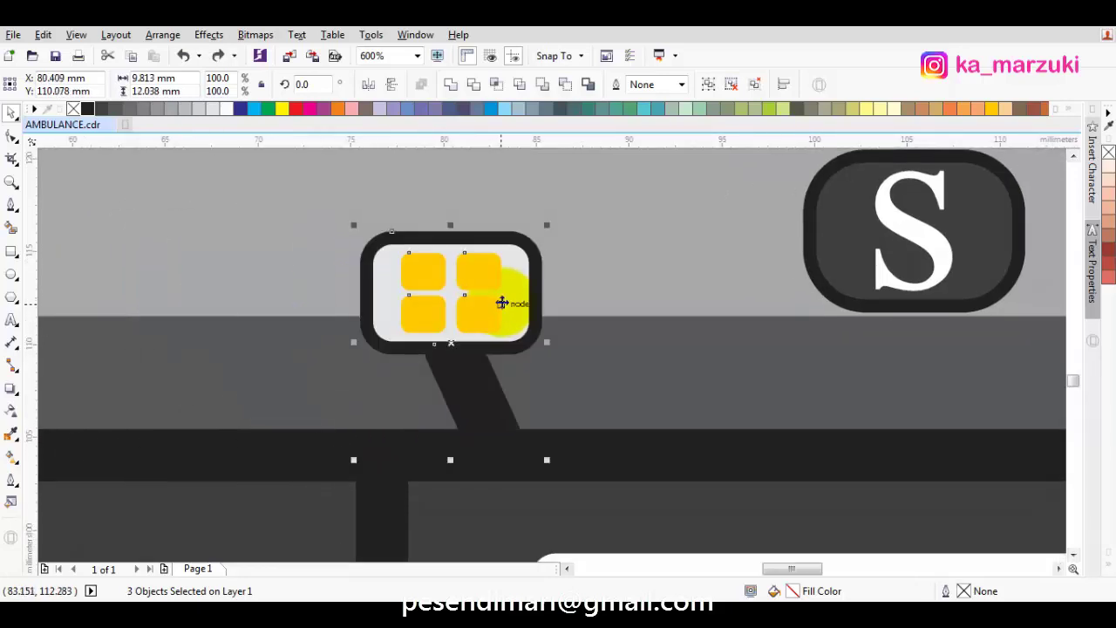
scroll(513, 288, down, 2)
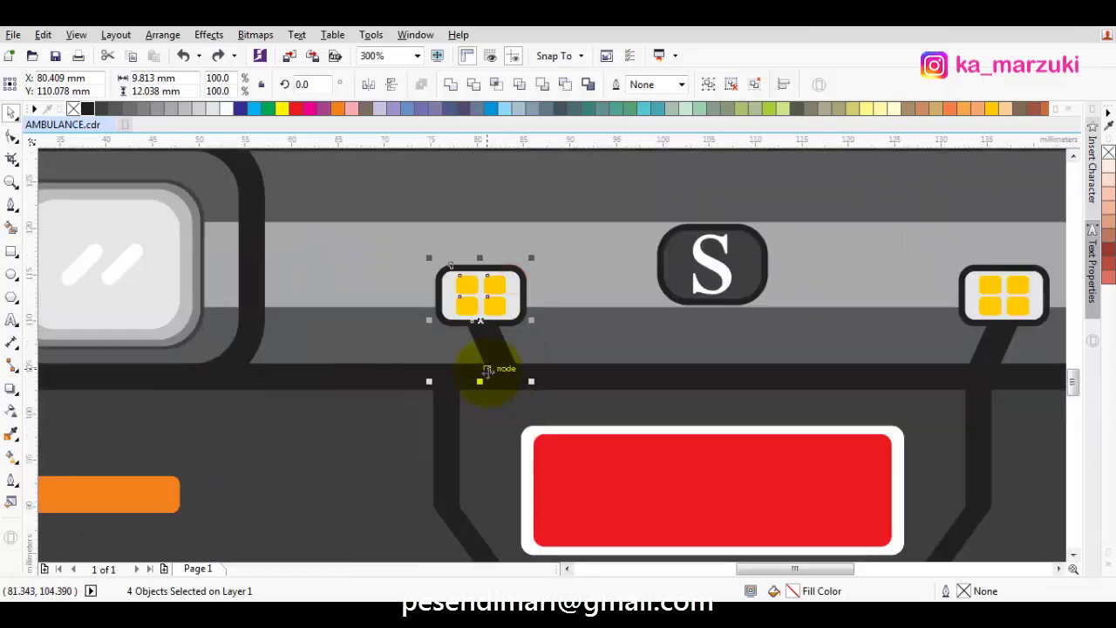
drag(489, 375, 433, 385)
scroll(527, 380, down, 2)
key(Escape)
Review the whole ambulance front with the two badge lamps in place.
drag(676, 357, 618, 377)
scroll(617, 338, down, 2)
click(844, 342)
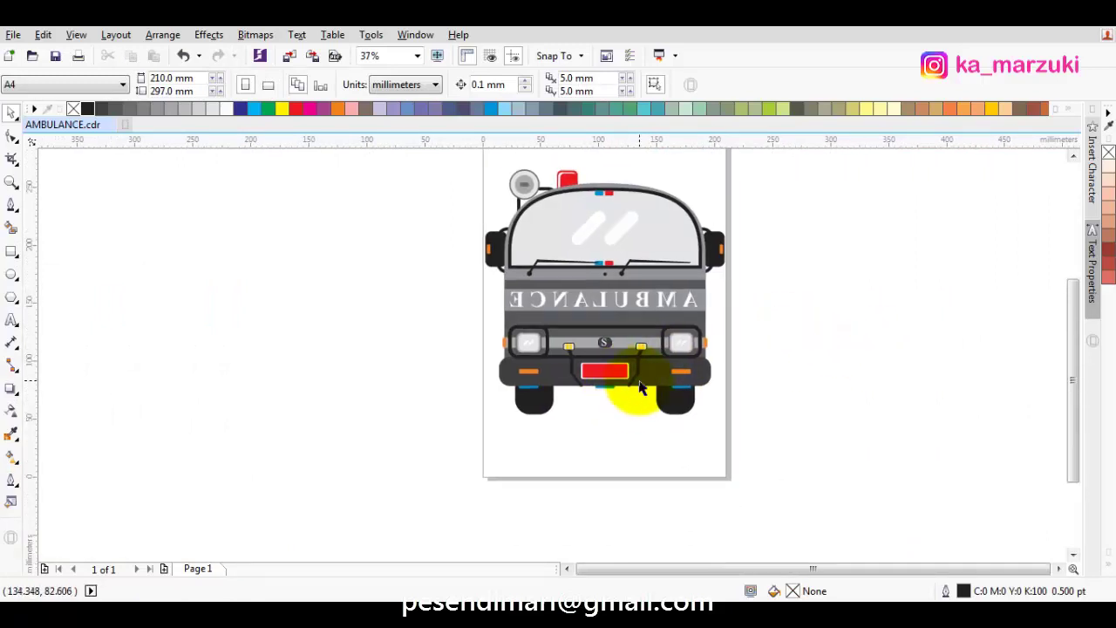
scroll(645, 375, up, 4)
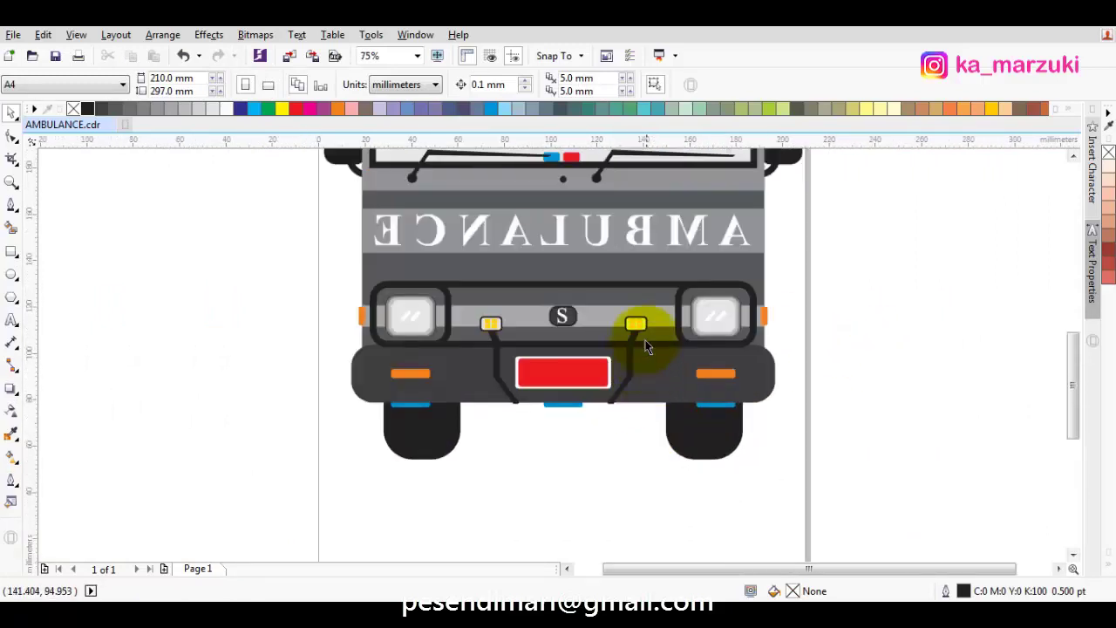
scroll(699, 348, down, 1)
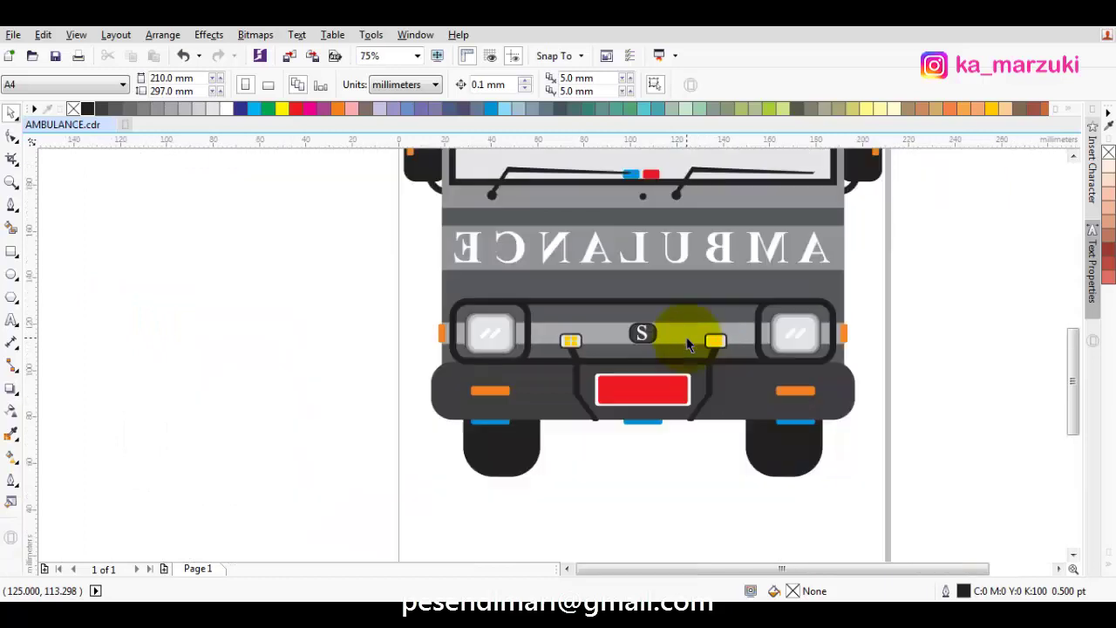
scroll(707, 362, down, 1)
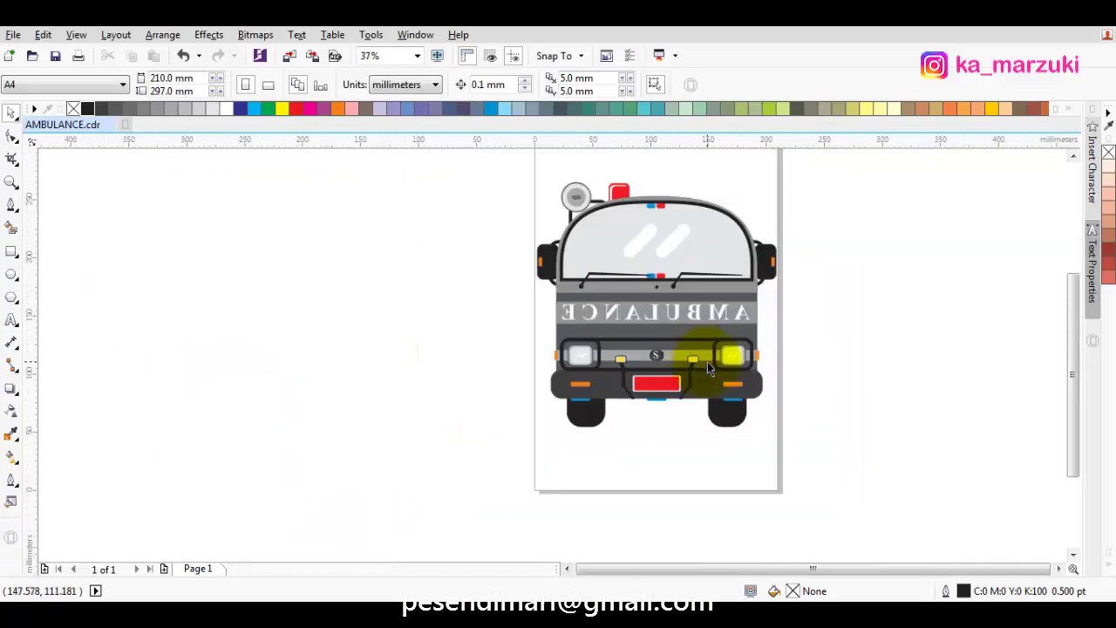
Select the left headlight's five objects and enlarge them about their centre to about 27.1 × 22.6 mm.
scroll(619, 357, up, 1)
scroll(550, 360, right, 1)
scroll(486, 352, up, 1)
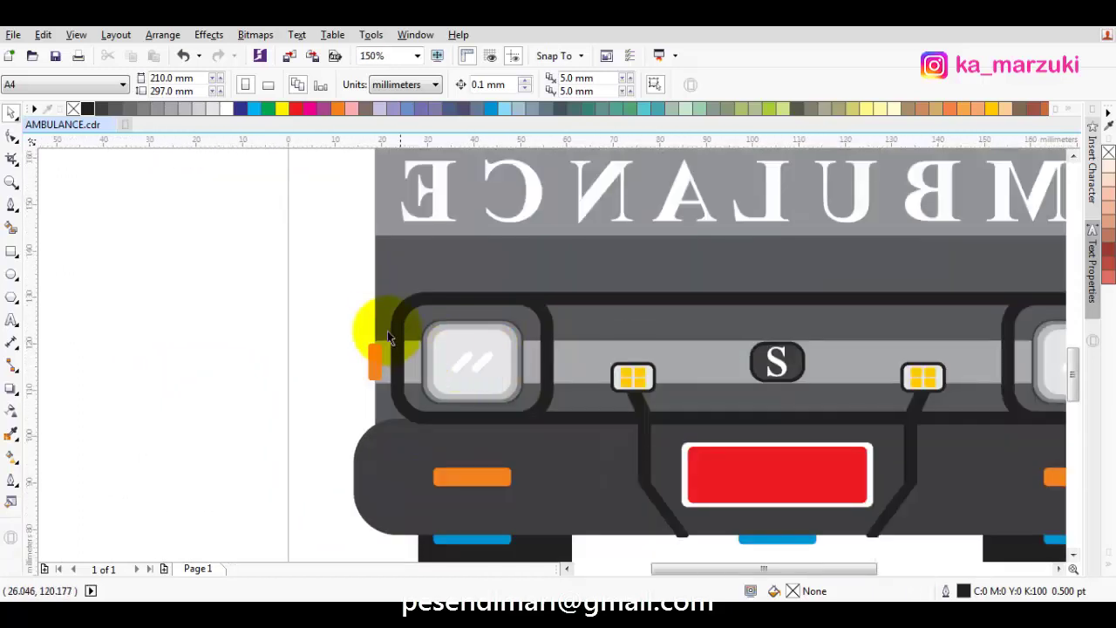
drag(371, 307, 537, 419)
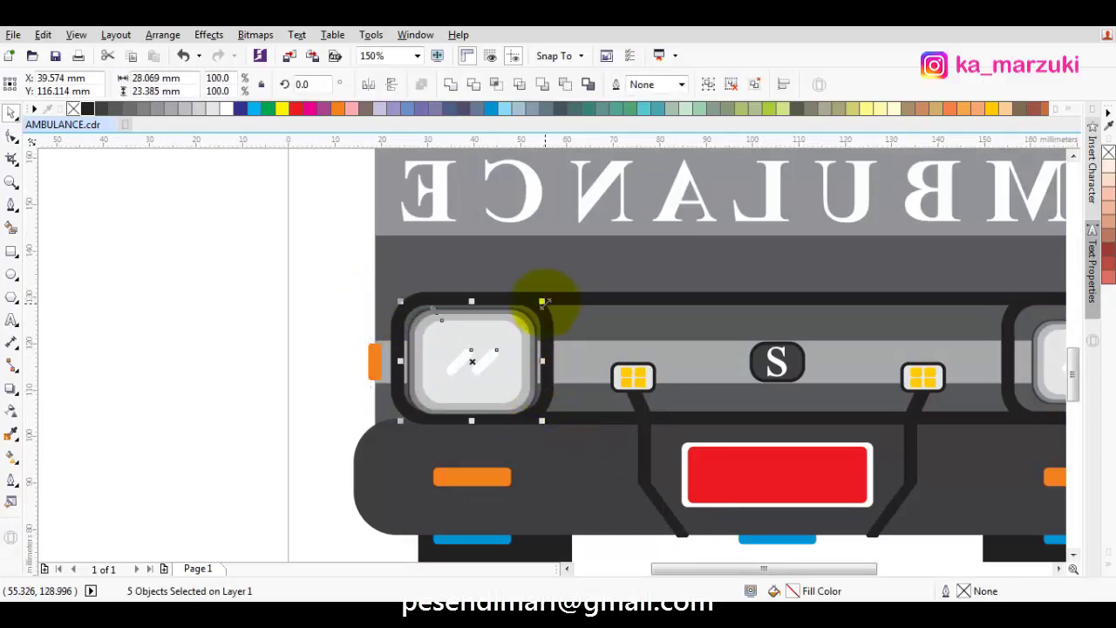
scroll(542, 302, up, 1)
drag(535, 305, 529, 313)
scroll(578, 357, down, 1)
drag(574, 362, 486, 358)
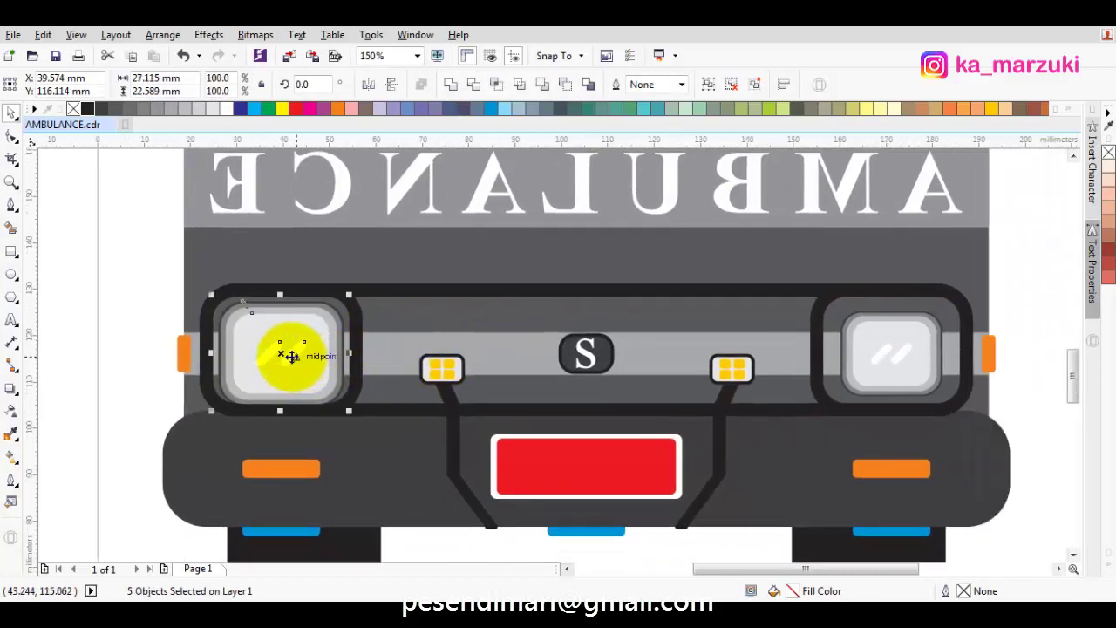
Group the enlarged left headlight and place a copy of it centred over the right headlight.
right_click(279, 352)
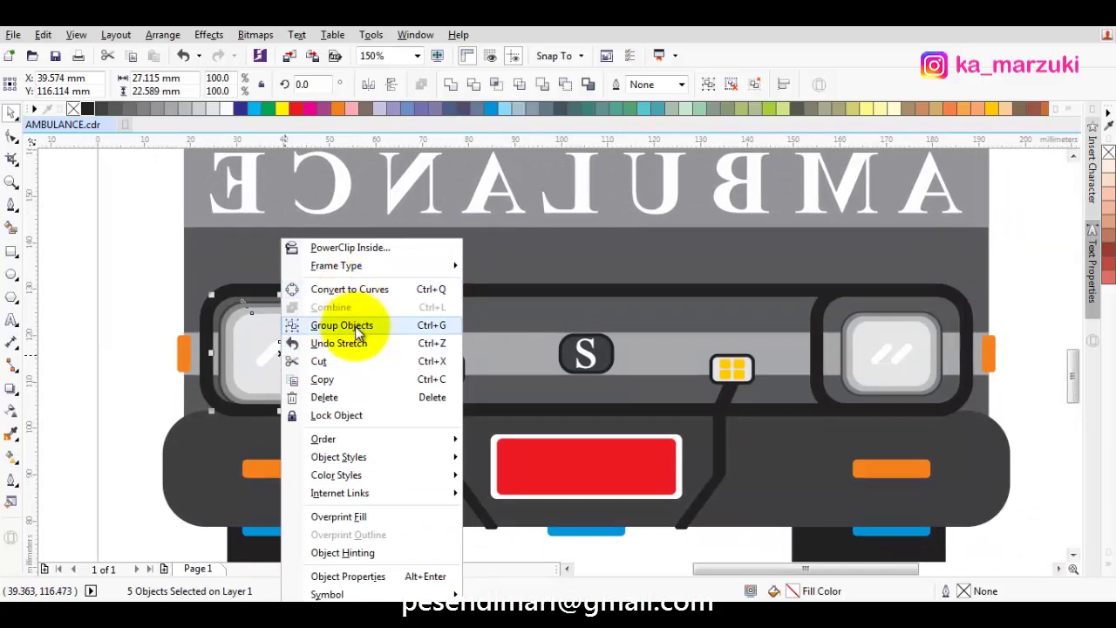
click(344, 323)
drag(282, 357, 824, 348)
right_click(890, 354)
key(Escape)
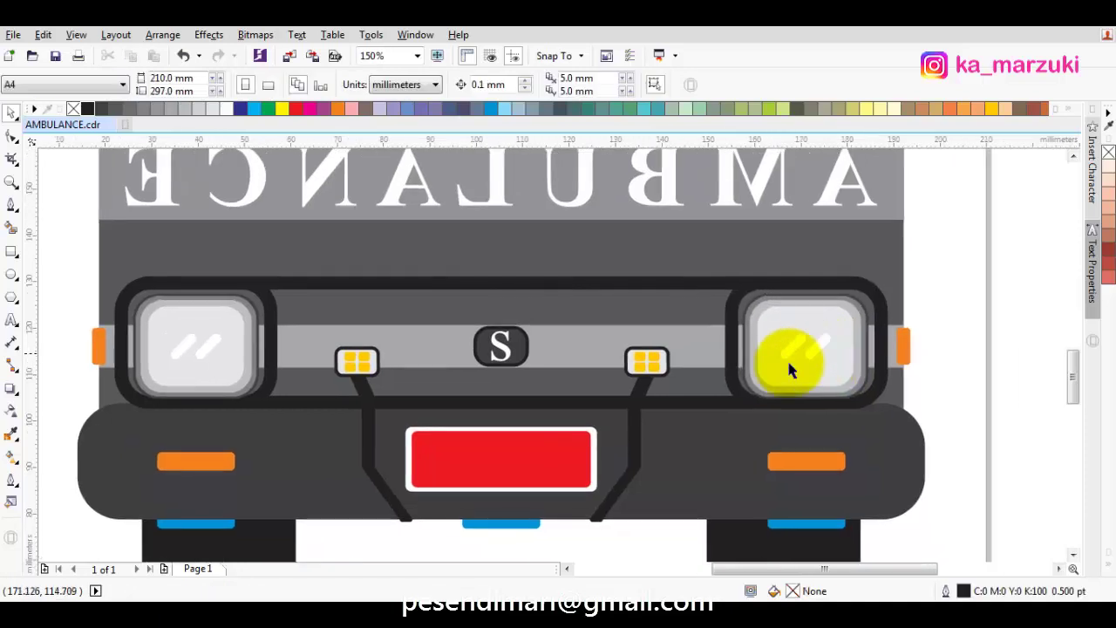
Send the enlarged right headlight copy back in the stacking order, placing it in front of the light grey grille stripe.
click(781, 378)
right_click(781, 377)
mouse_move(955, 438)
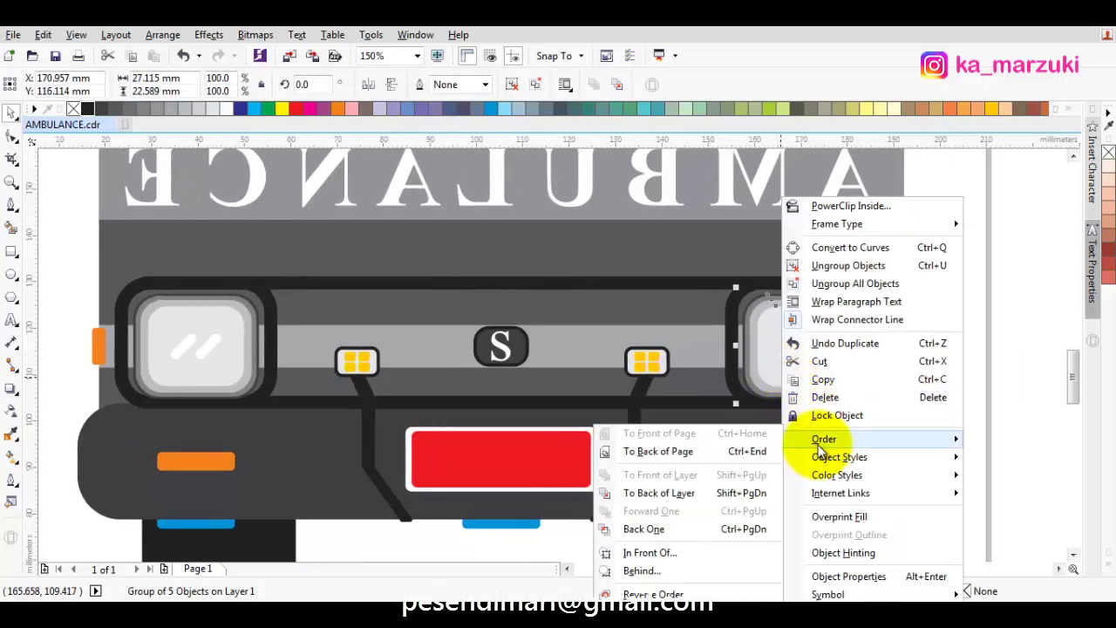
click(654, 530)
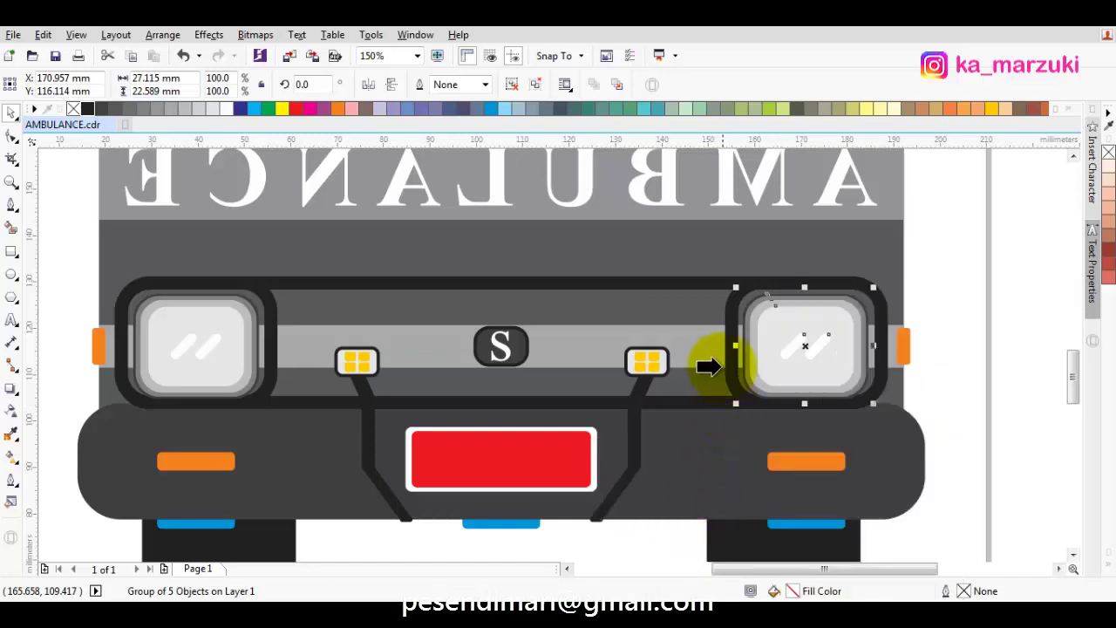
click(709, 349)
Delete the old smaller right headlight, including its white highlights and all of its stacked rounded rectangles.
scroll(817, 340, up, 2)
click(813, 348)
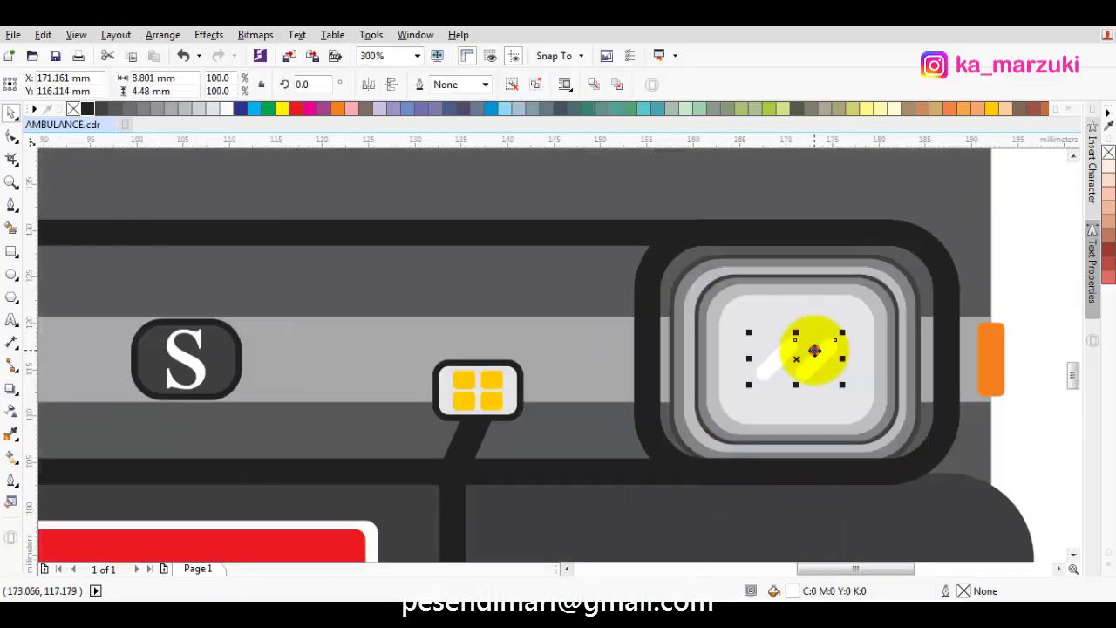
key(Delete)
click(817, 354)
key(Delete)
click(798, 345)
key(Delete)
click(739, 322)
key(Delete)
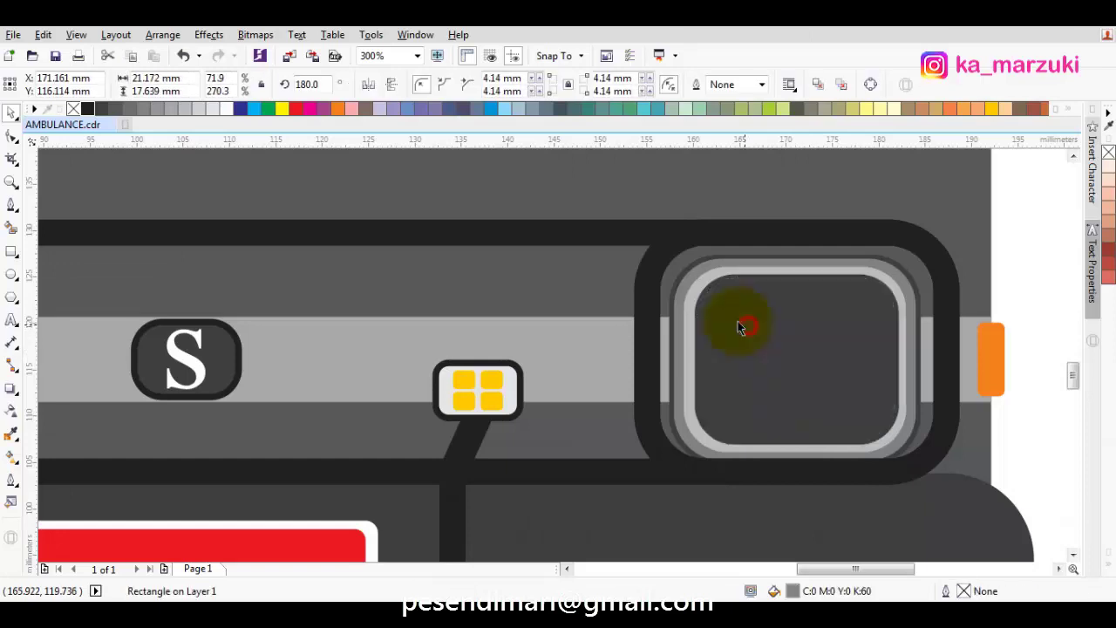
click(709, 301)
key(Delete)
Examine the ambulance front, comparing the enlarged headlights, badge lamps and bumper on both sides.
scroll(739, 320, down, 2)
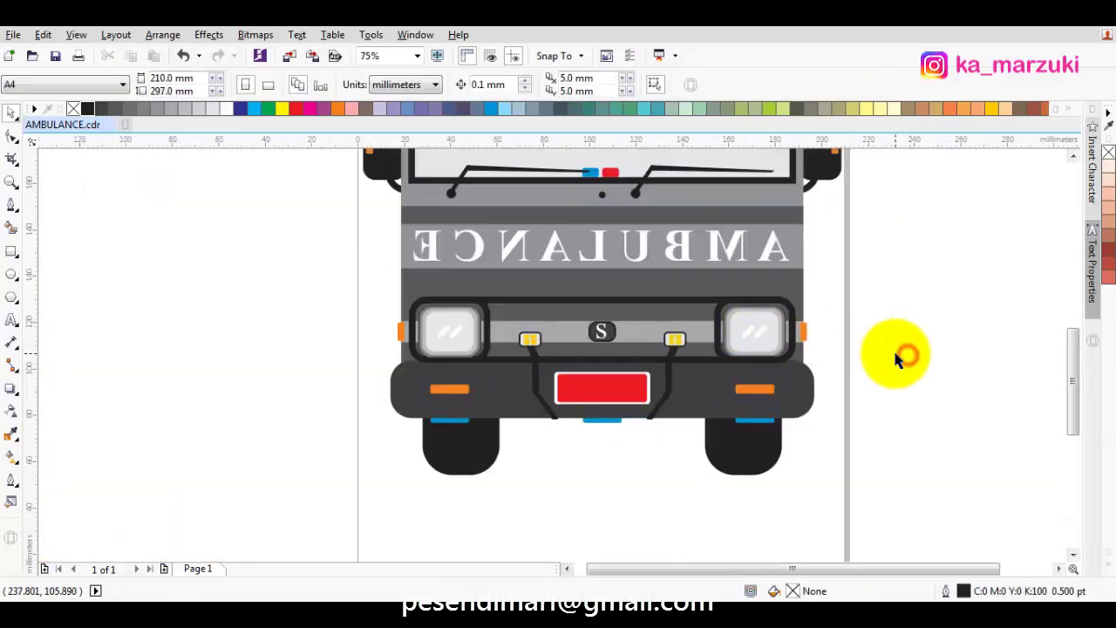
scroll(893, 348, down, 1)
scroll(689, 356, up, 1)
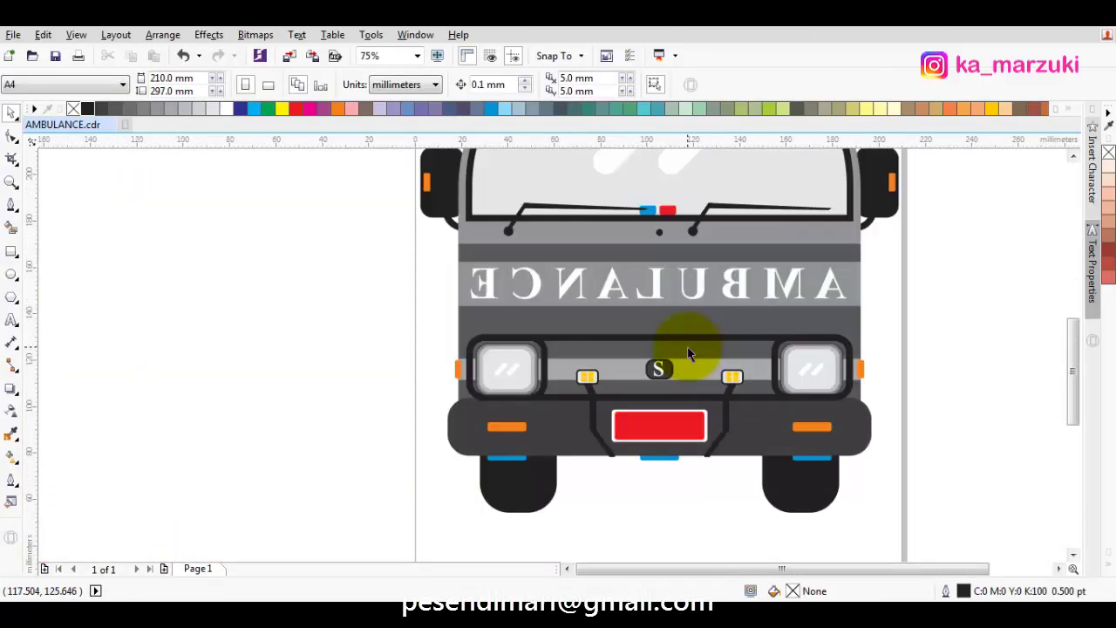
scroll(683, 346, up, 1)
scroll(641, 352, up, 1)
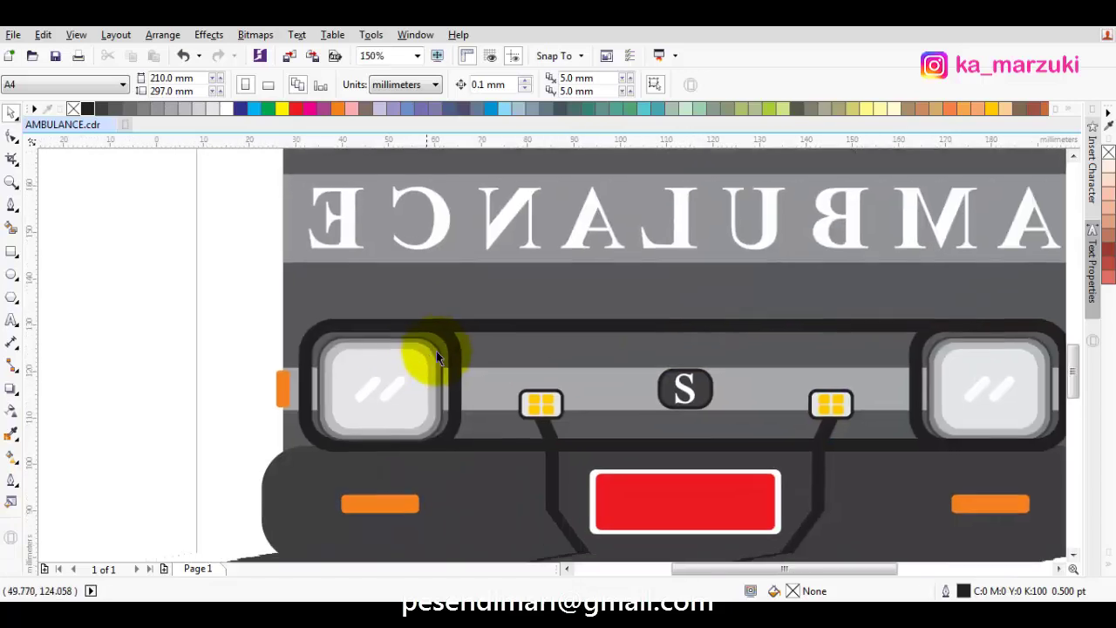
scroll(638, 356, down, 2)
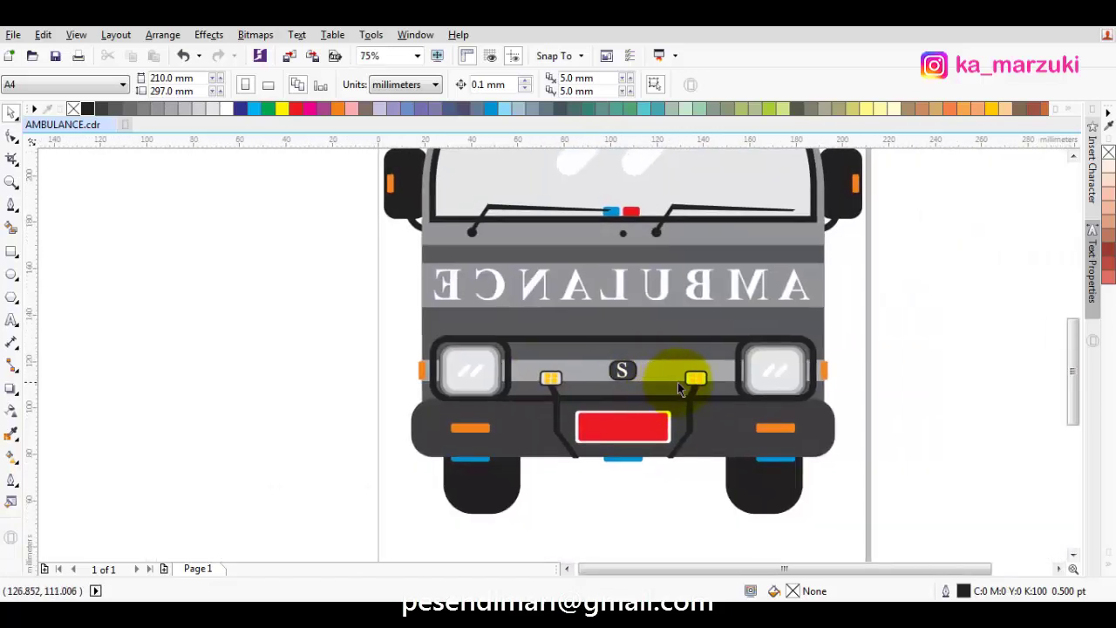
drag(773, 350, 762, 364)
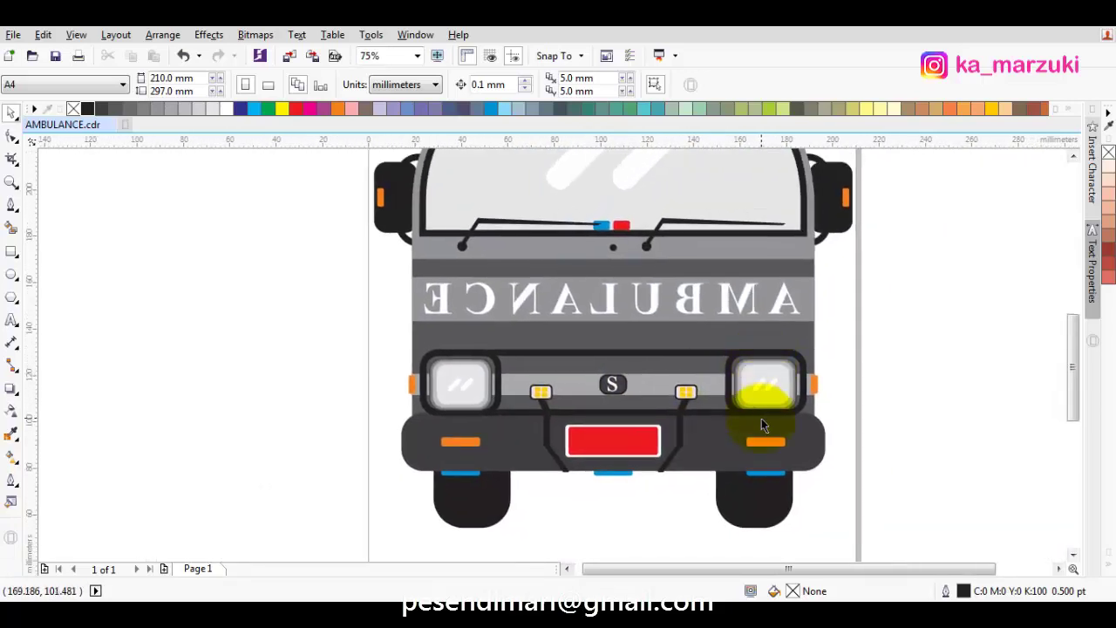
scroll(687, 459, up, 2)
scroll(671, 449, down, 2)
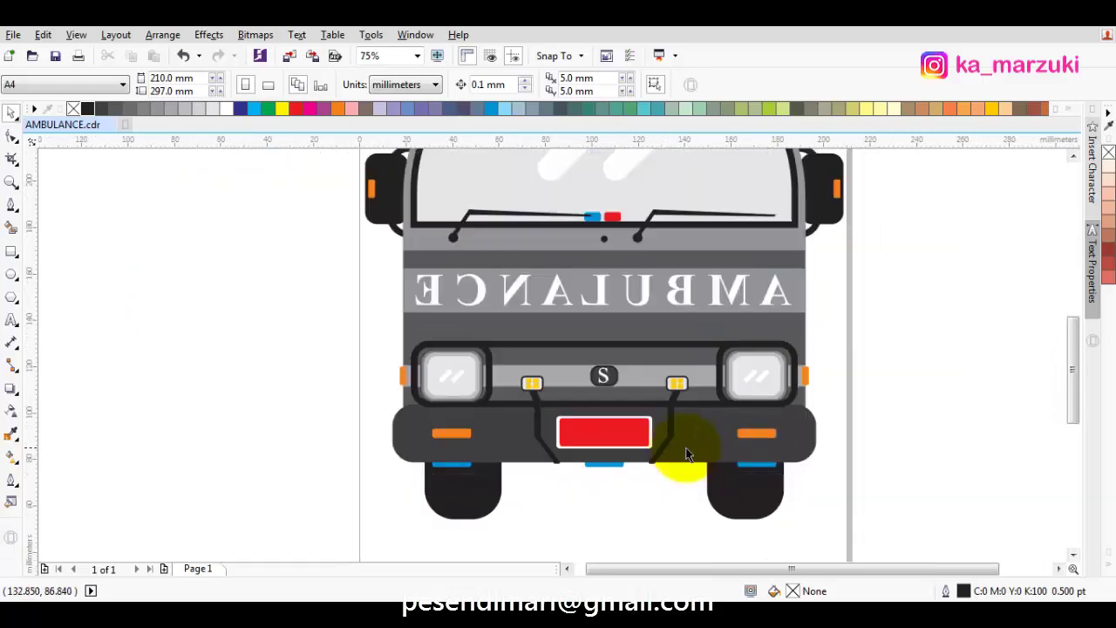
Group all parts of the ambulance and scale the group down to about 157 by 161 mm, centred on the page.
scroll(750, 476, down, 2)
drag(820, 506, 406, 219)
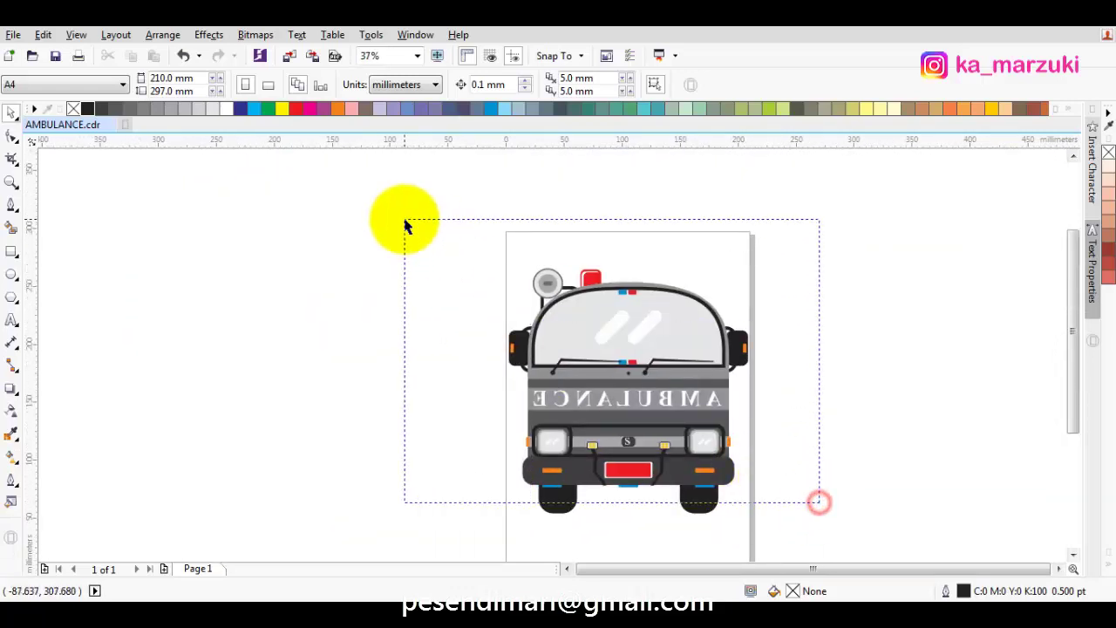
click(815, 539)
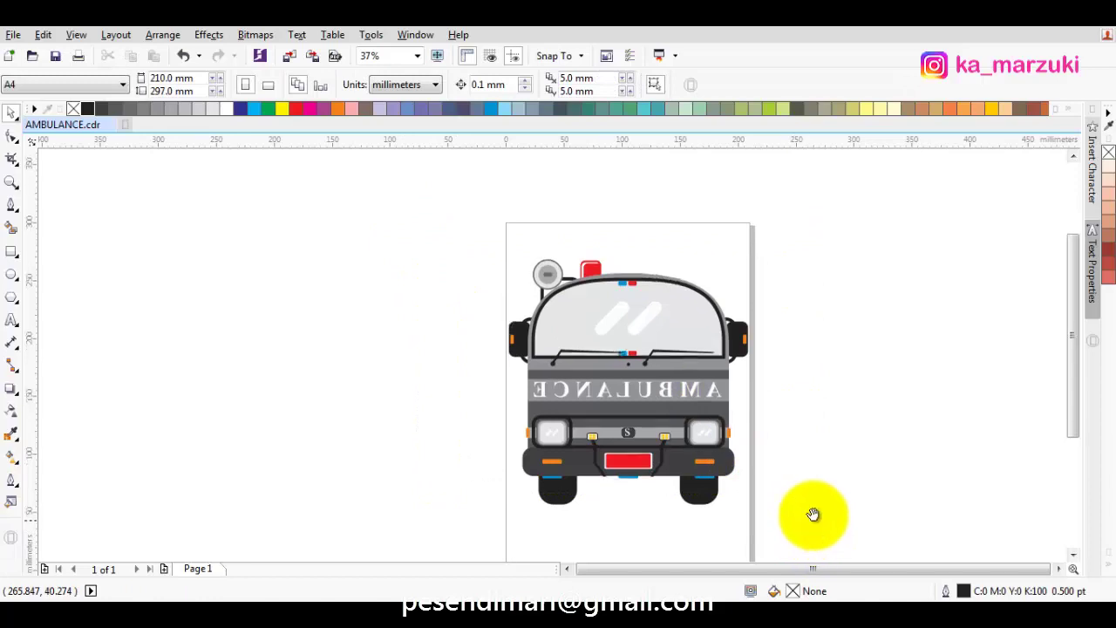
drag(858, 521, 436, 169)
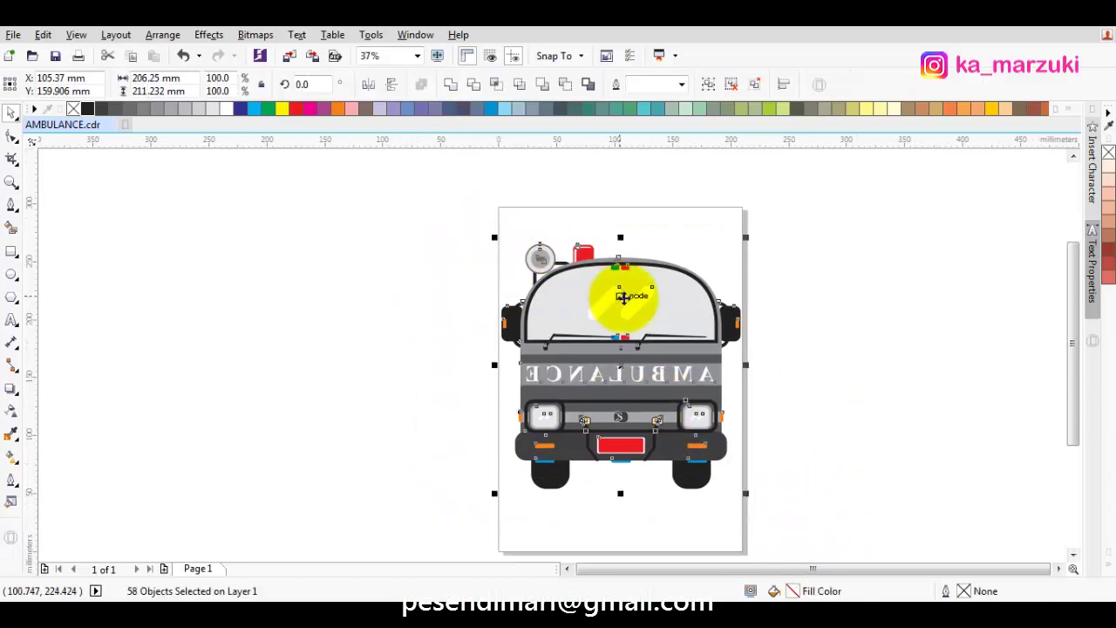
right_click(623, 294)
click(689, 326)
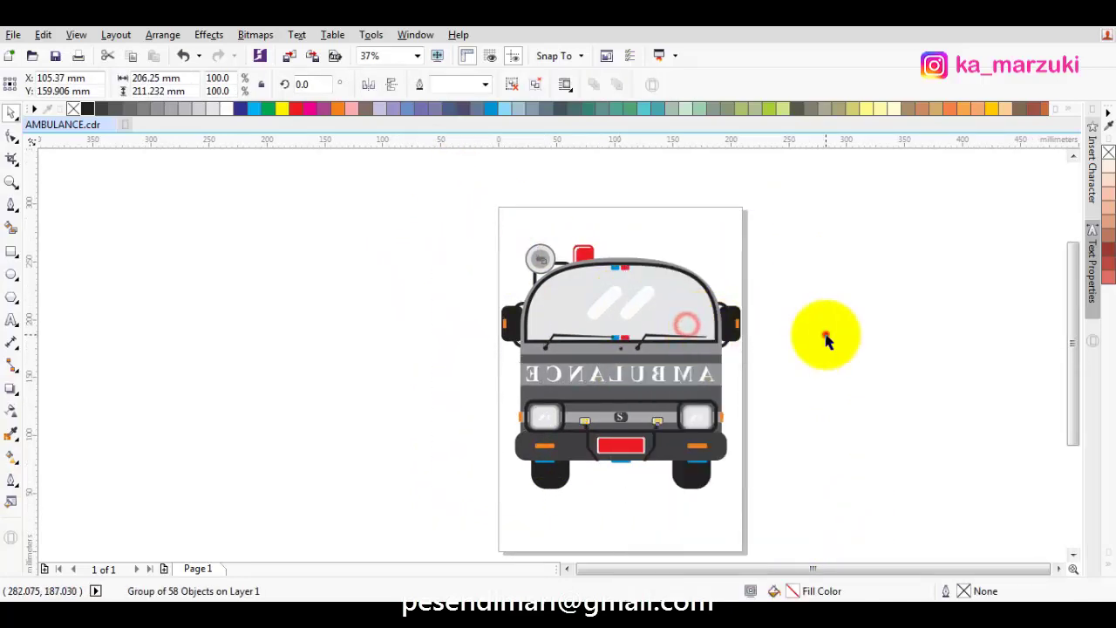
drag(746, 236, 717, 266)
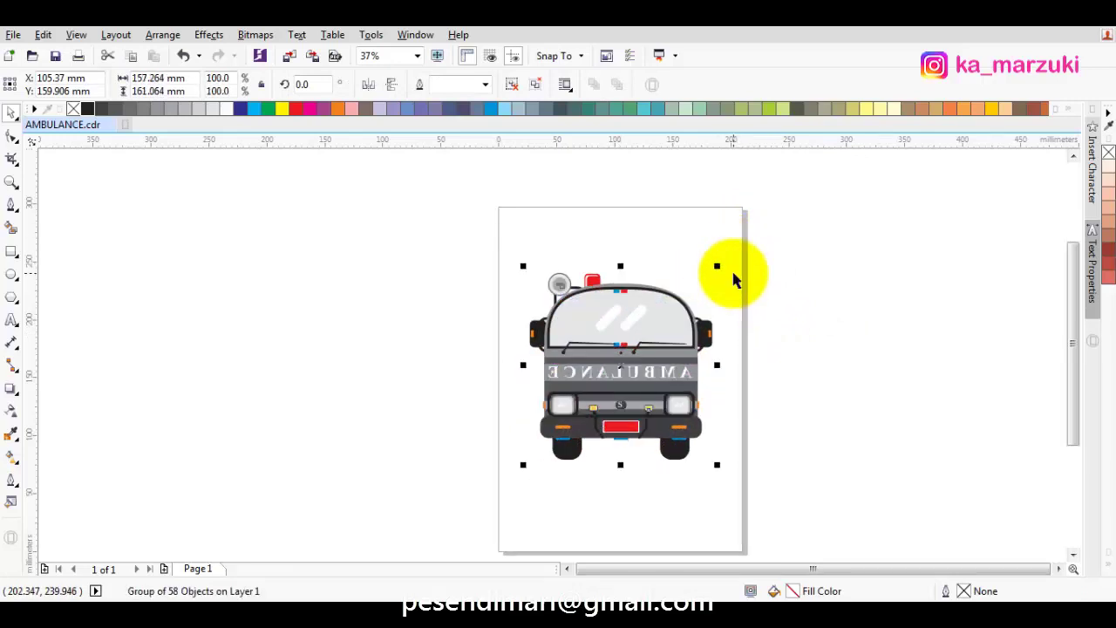
click(822, 299)
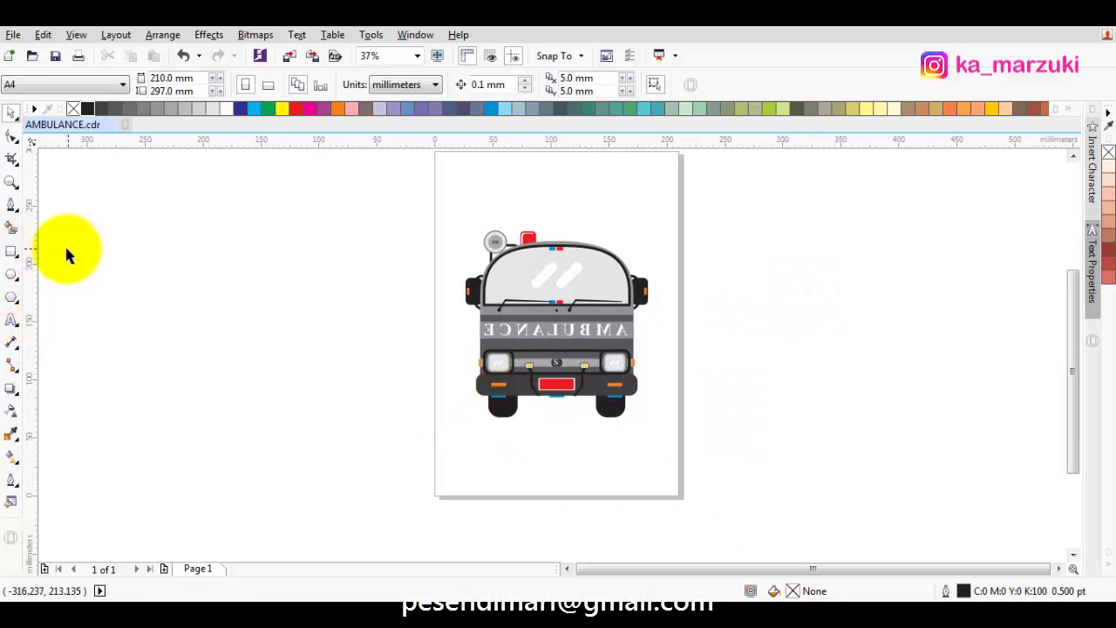
Add a page-sized background rectangle filled with light orange (C0 M20 Y40 K0) and without an outline.
double_click(11, 252)
key(space)
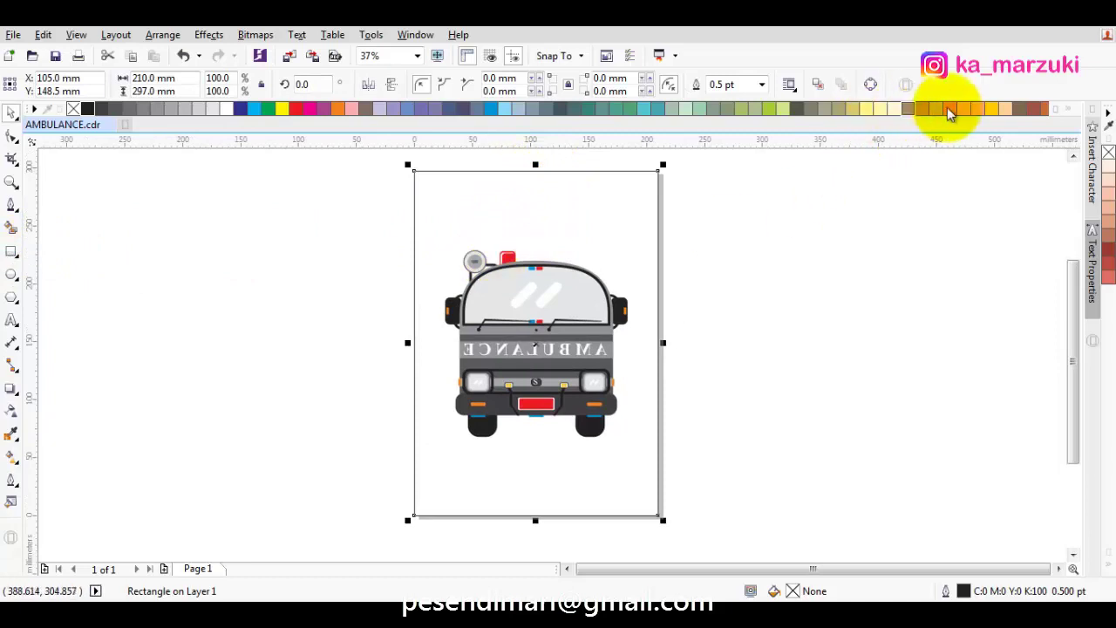
click(1004, 111)
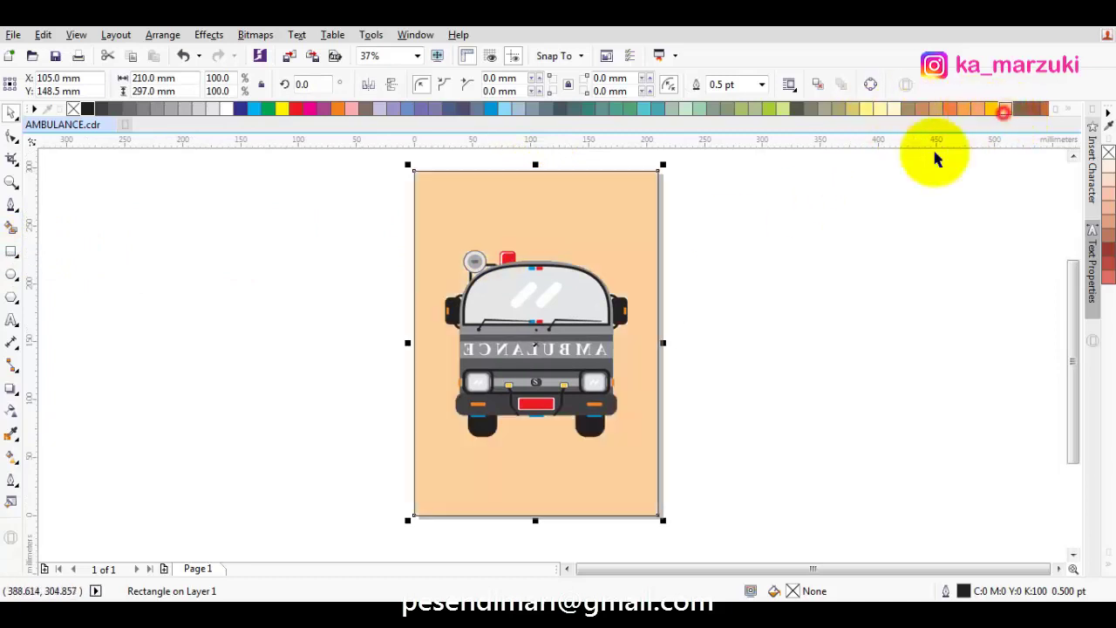
right_click(75, 110)
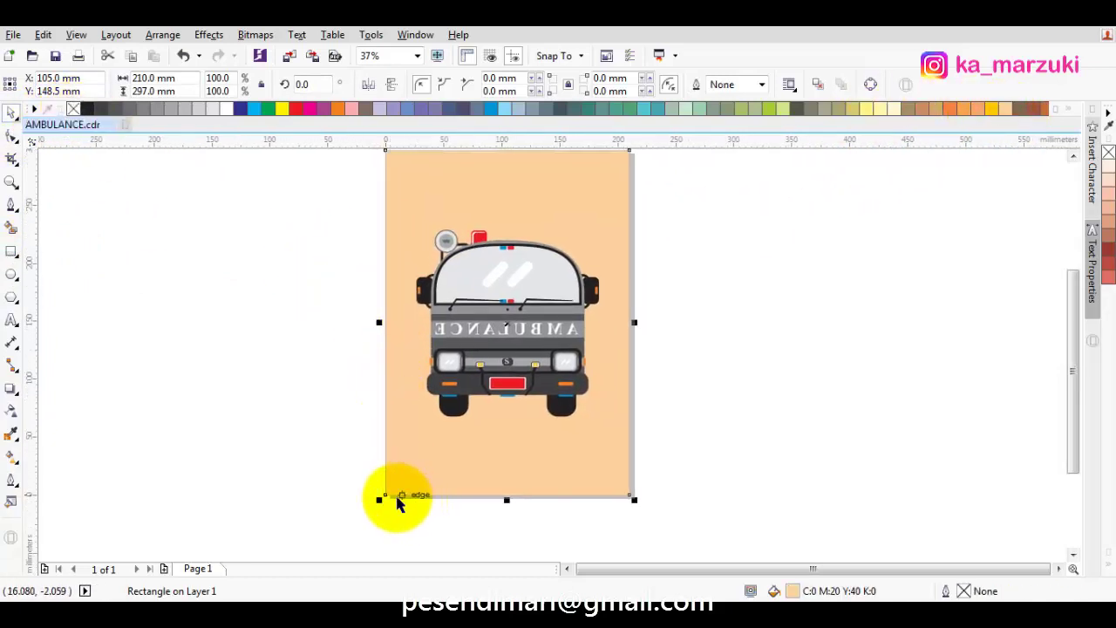
Draw a page-wide rectangle about 132 mm high from the page's bottom edge, and narrow it symmetrically to about 132 mm wide.
click(11, 251)
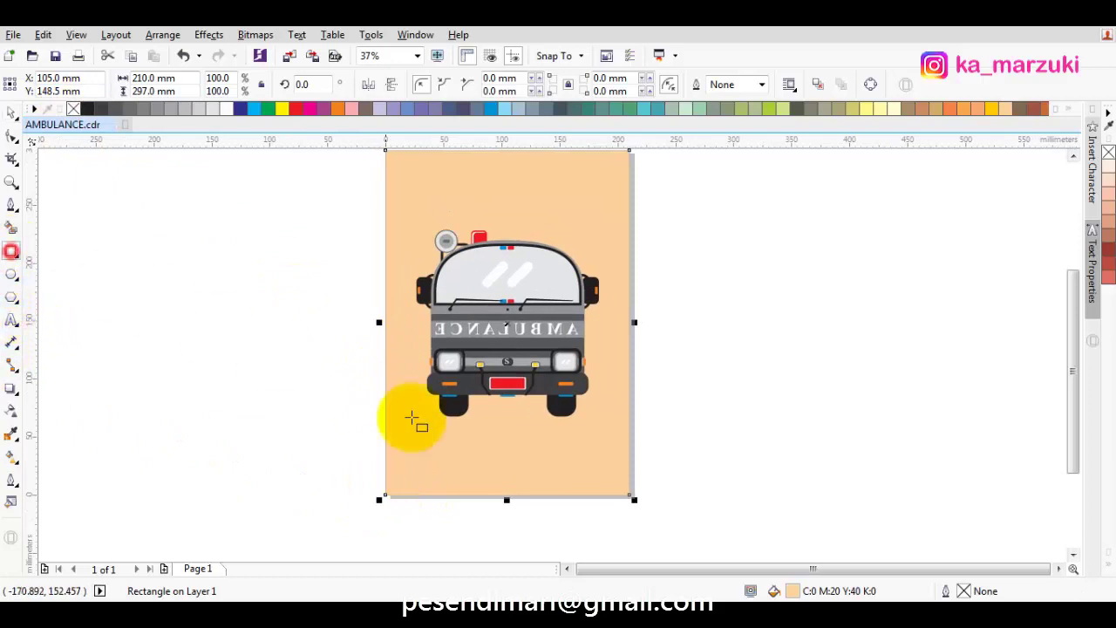
drag(410, 497, 630, 337)
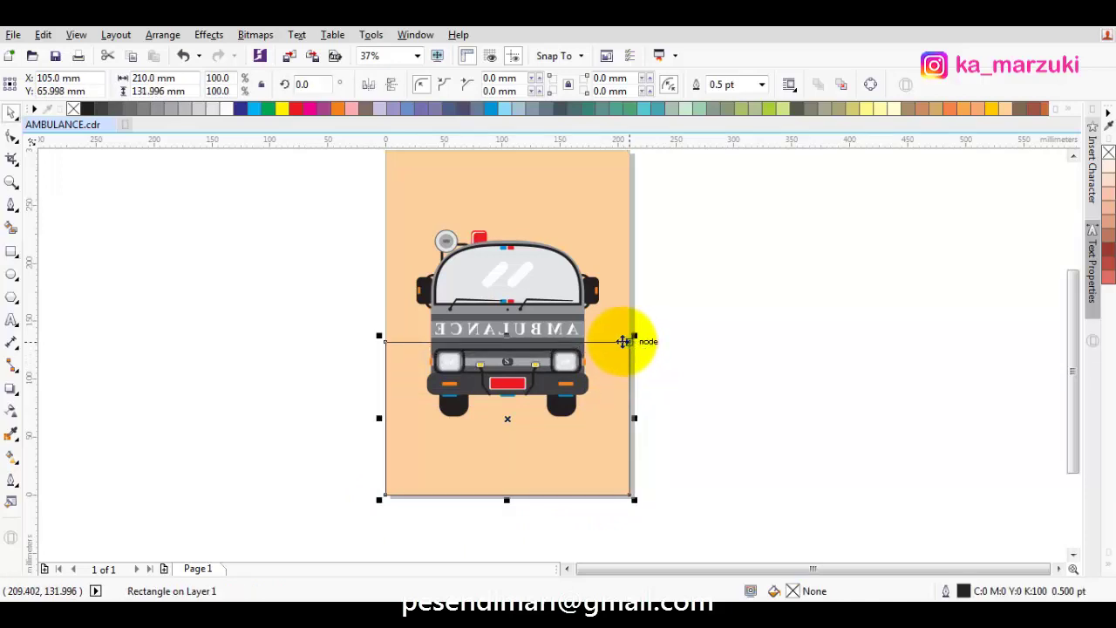
drag(379, 418, 428, 336)
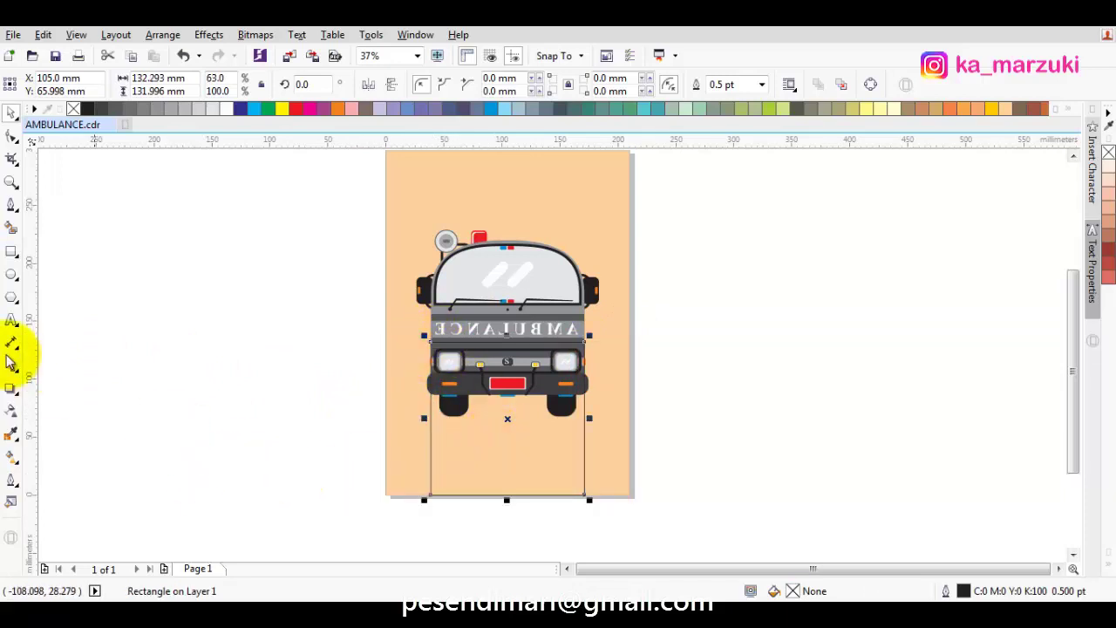
Convert the rectangle to curves and move its two lower corners out to the page's bottom corners, forming a road trapezoid.
right_click(459, 468)
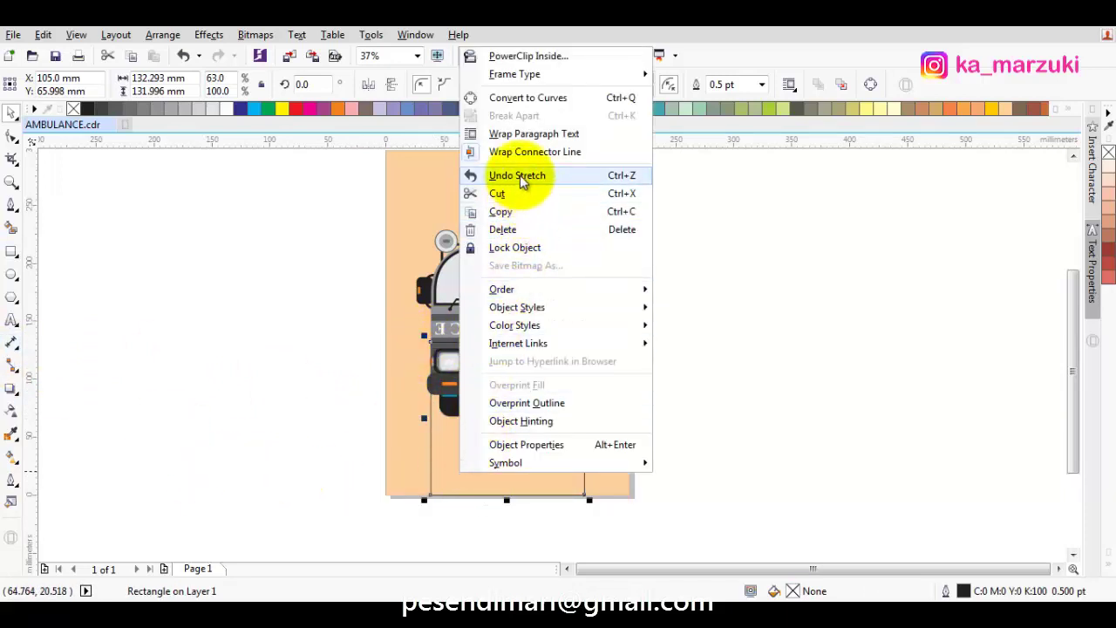
click(523, 98)
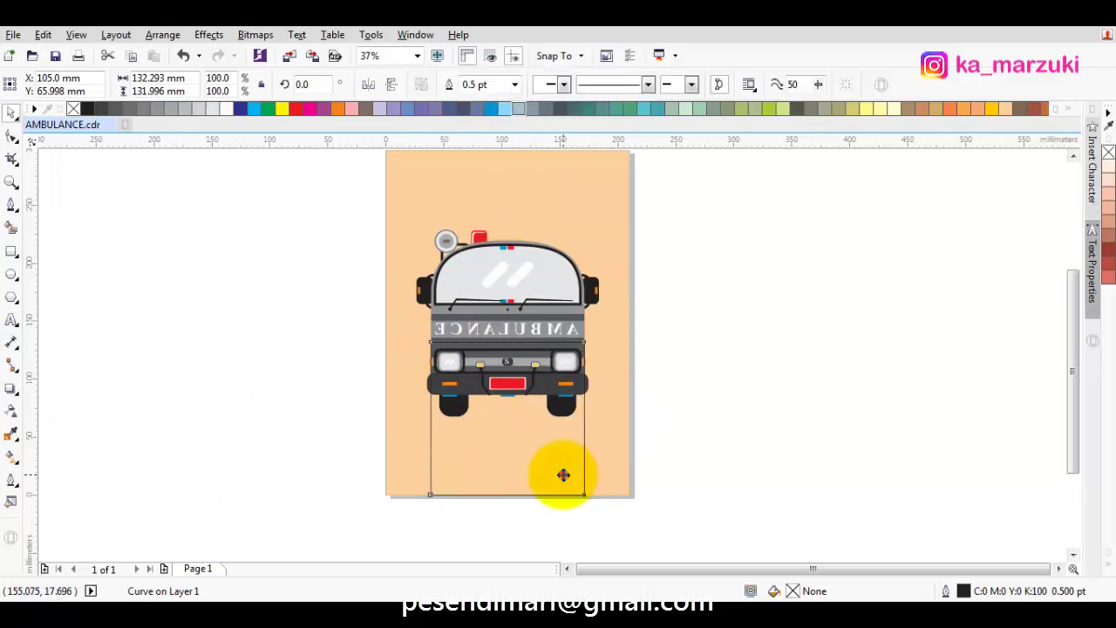
key(F10)
drag(584, 495, 628, 495)
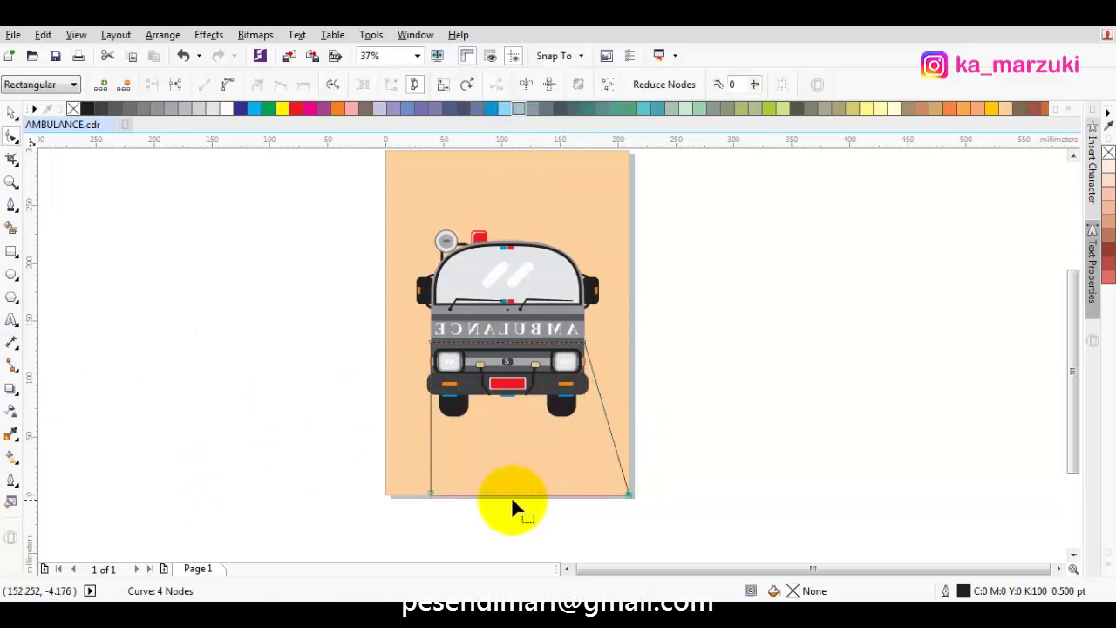
drag(432, 493, 386, 497)
key(space)
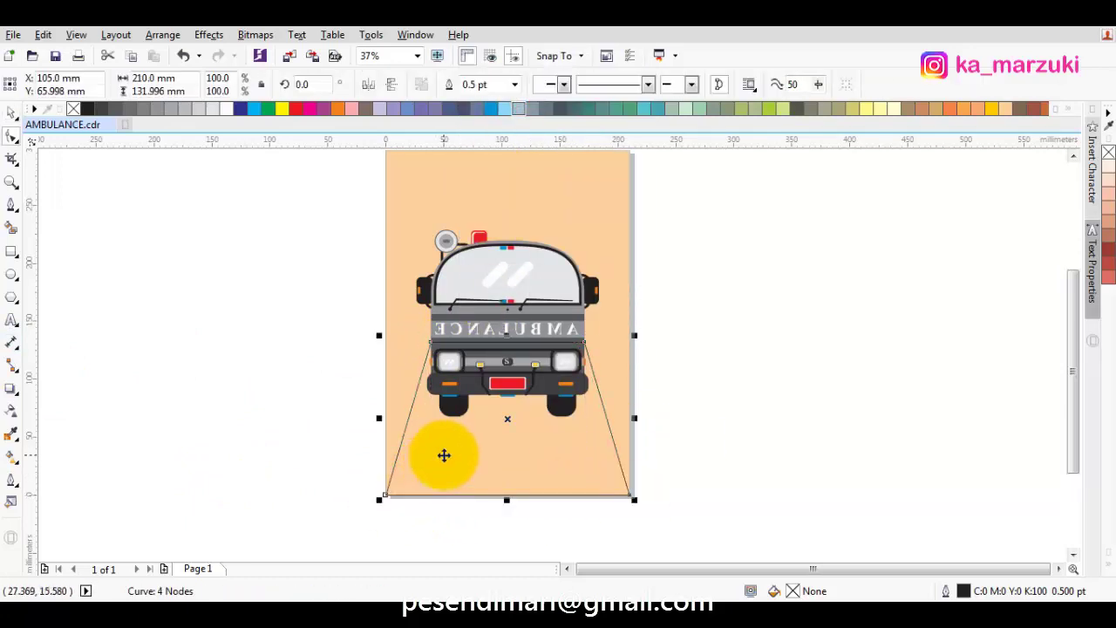
Place the road trapezoid directly in front of the background, fill it with orange (C0 M40 Y60 K0) and remove its outline.
right_click(445, 457)
mouse_move(506, 274)
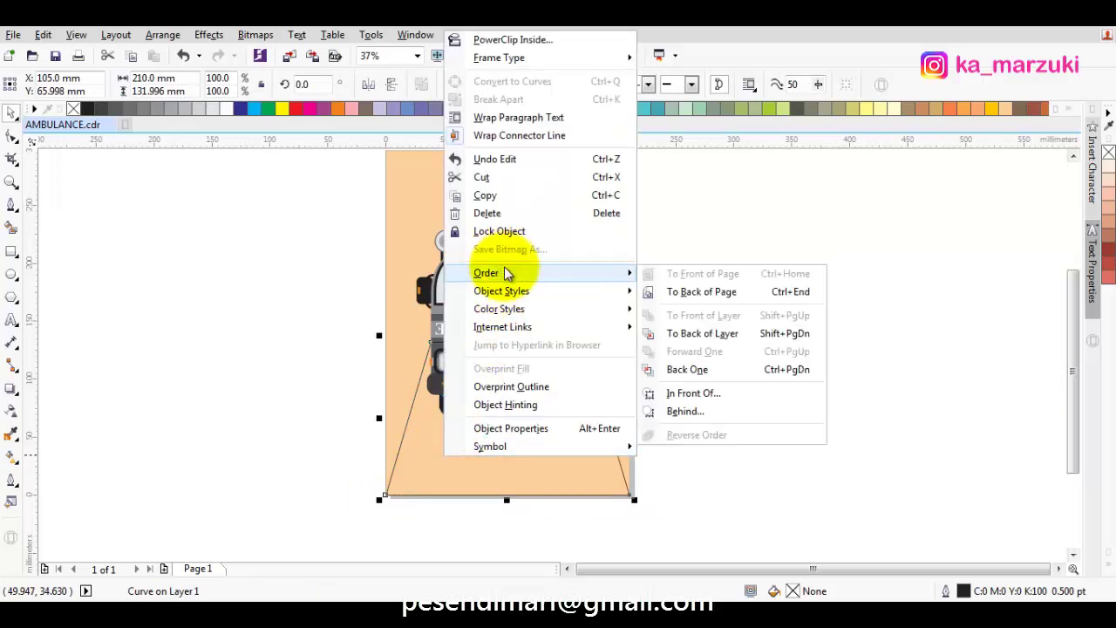
click(683, 390)
click(626, 241)
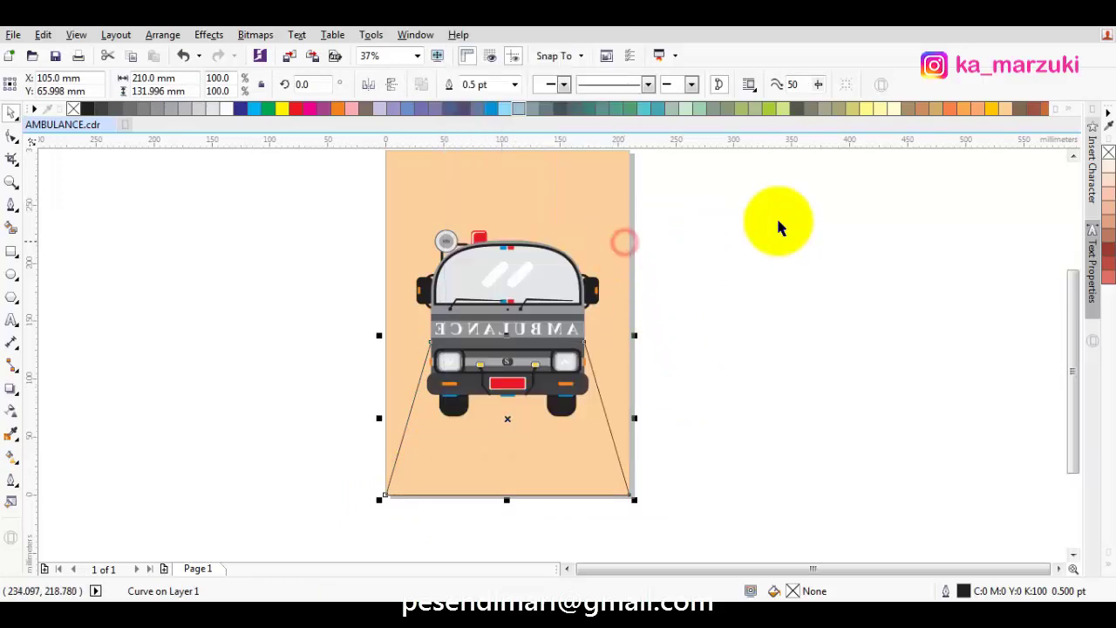
click(979, 116)
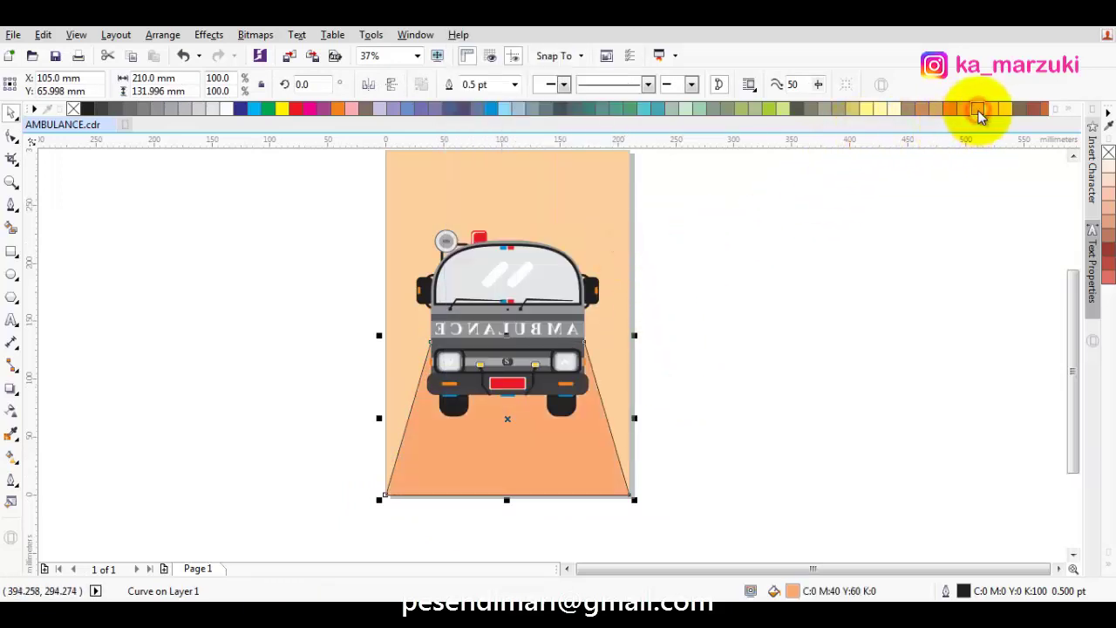
right_click(72, 108)
click(187, 297)
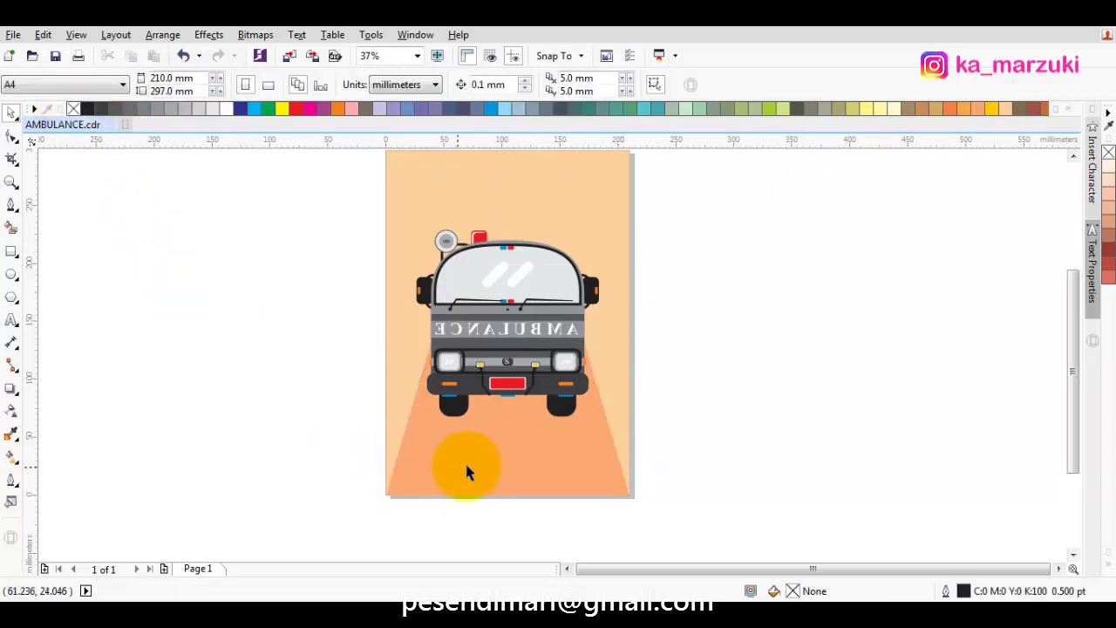
Draw a page-wide guide rectangle about 64 mm high across the bottom of the page, just below the tyres.
key(F10)
click(479, 457)
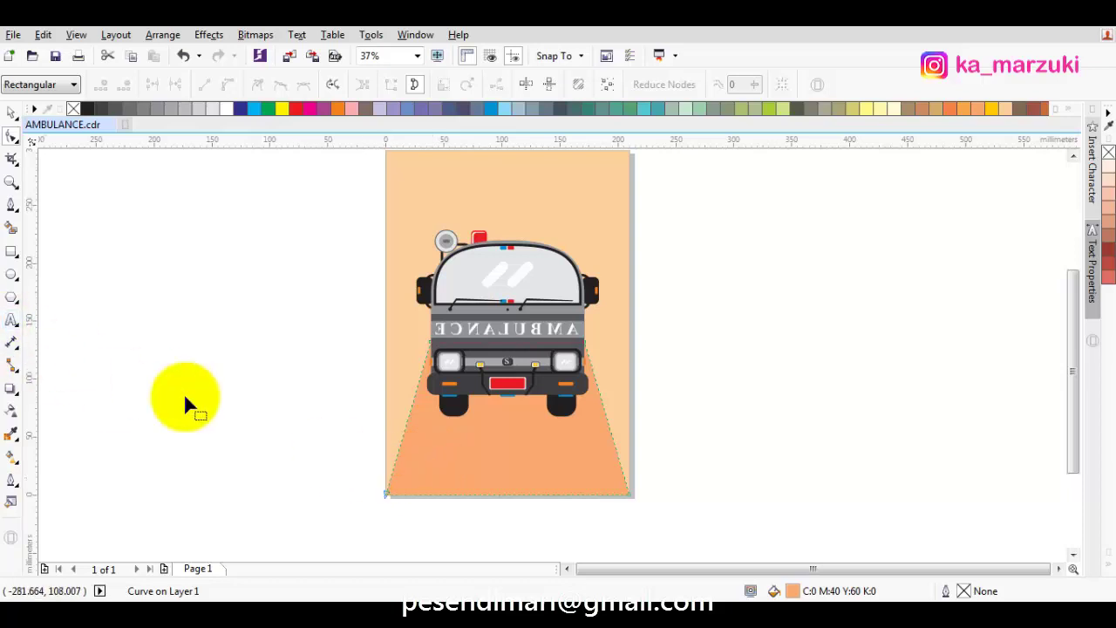
click(12, 251)
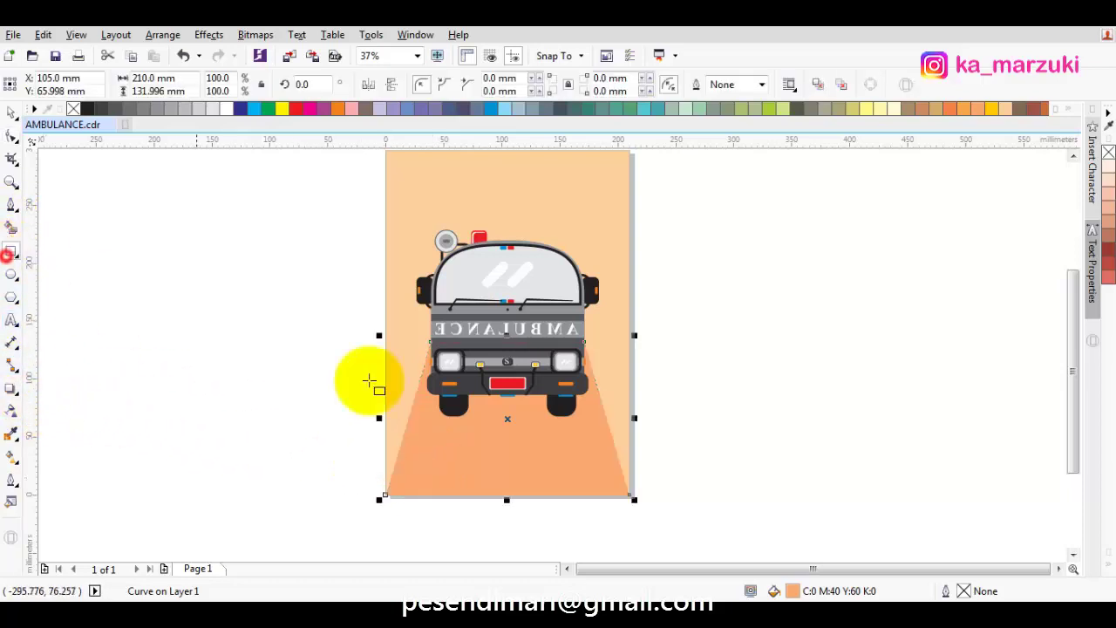
mouse_move(381, 419)
mouse_down()
mouse_move(571, 465)
mouse_move(642, 501)
mouse_up()
Add a node to each slanted road edge and move both out to the page edges at the guide rectangle's upper corners.
scroll(603, 425, up, 1)
double_click(603, 407)
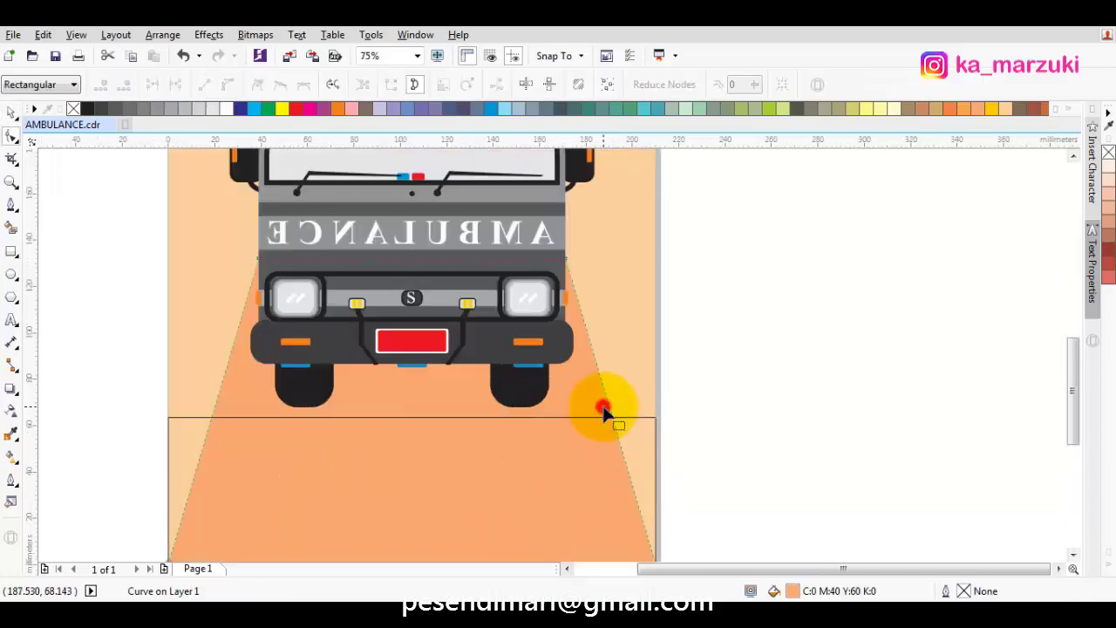
double_click(609, 417)
drag(609, 417, 655, 417)
double_click(216, 411)
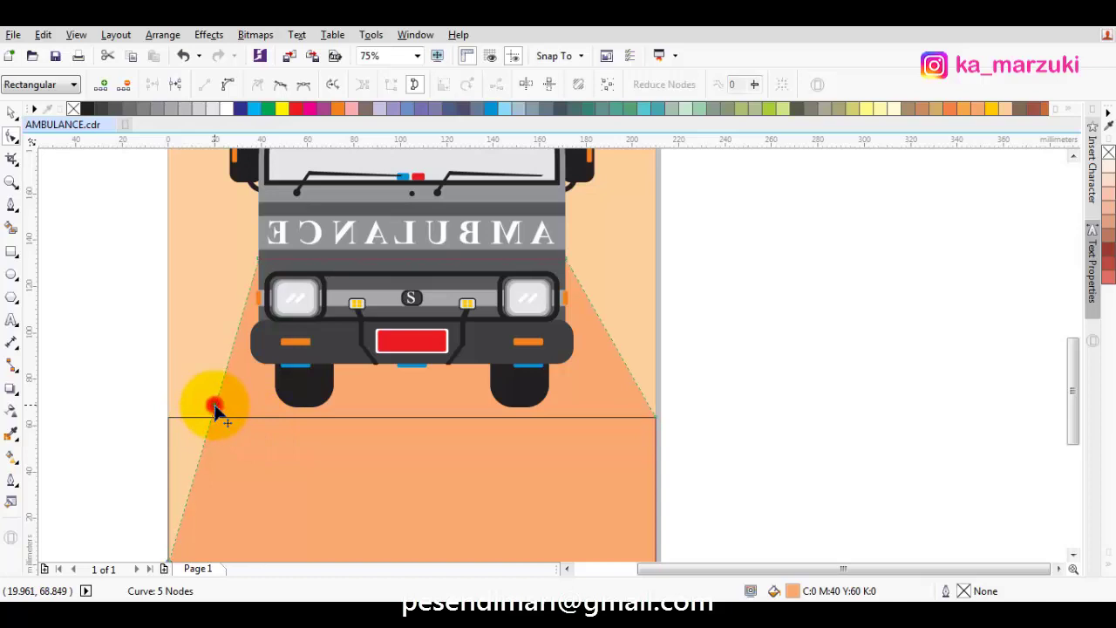
drag(217, 406, 169, 417)
key(space)
Delete the guide rectangle at the bottom of the page.
click(250, 436)
scroll(375, 458, down, 2)
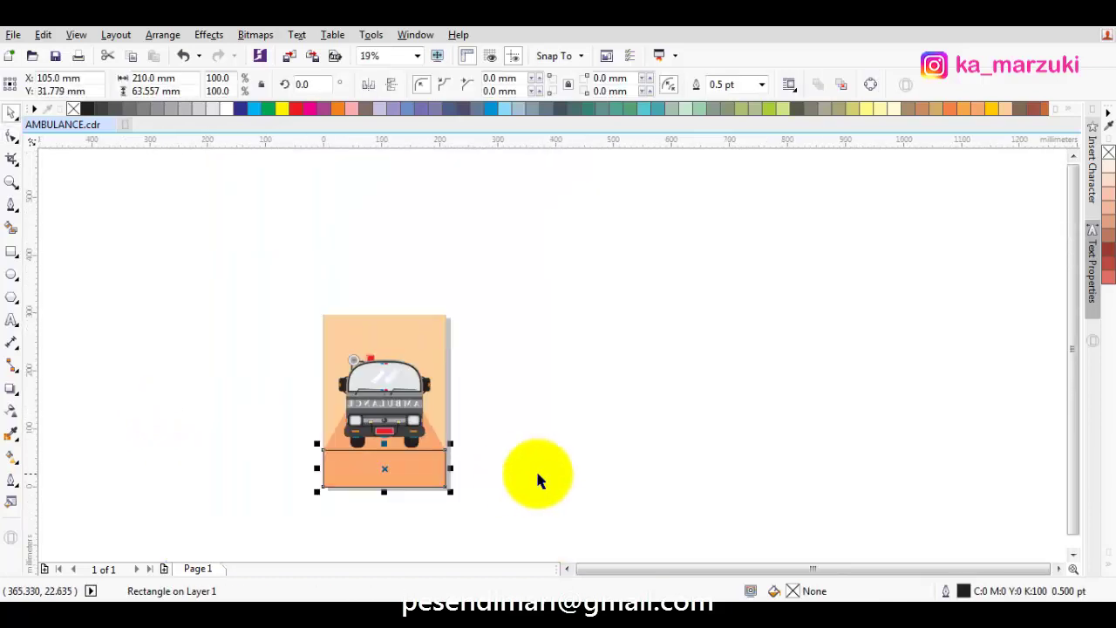
key(Delete)
scroll(496, 446, up, 1)
drag(470, 447, 573, 457)
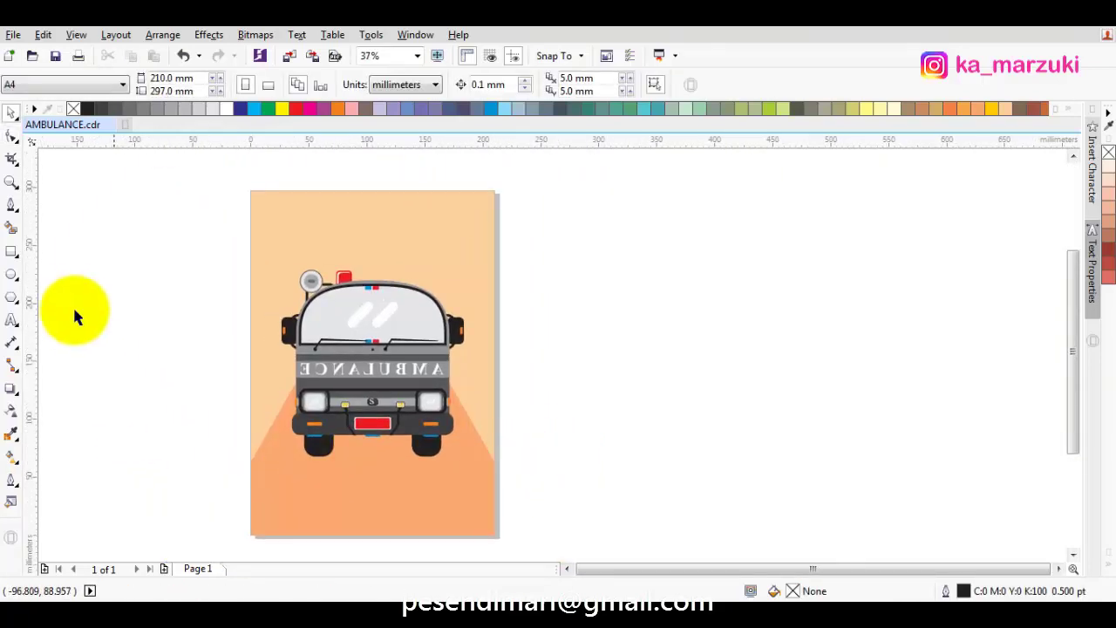
Draw a thin rectangle about 139 mm wide and 4.5 mm high across the full width of the bumper.
click(15, 253)
scroll(311, 463, up, 2)
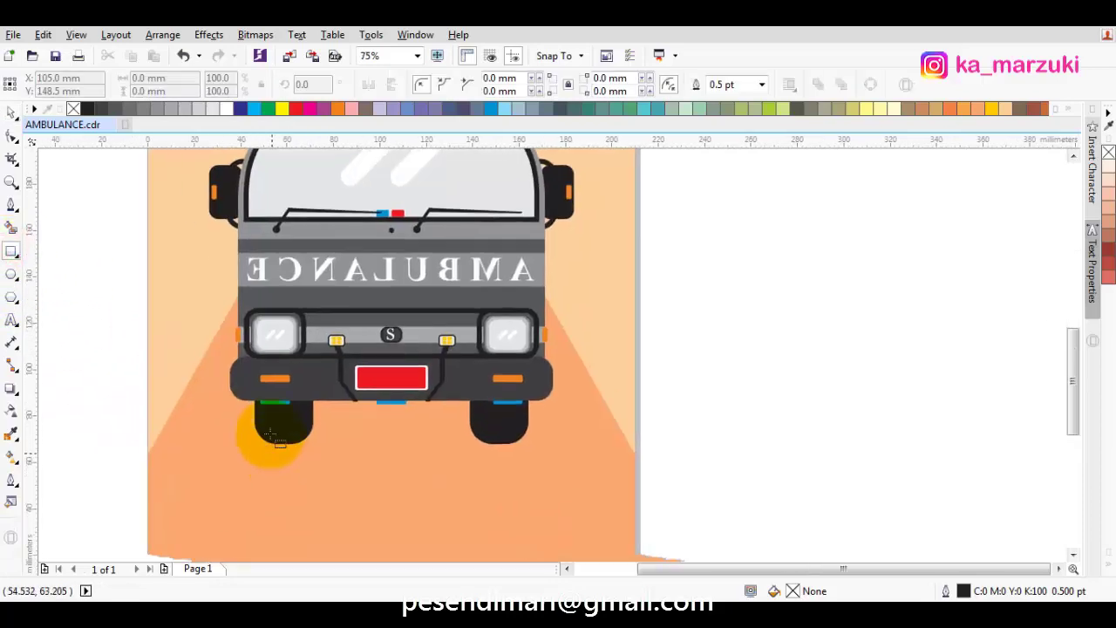
key(space)
click(242, 370)
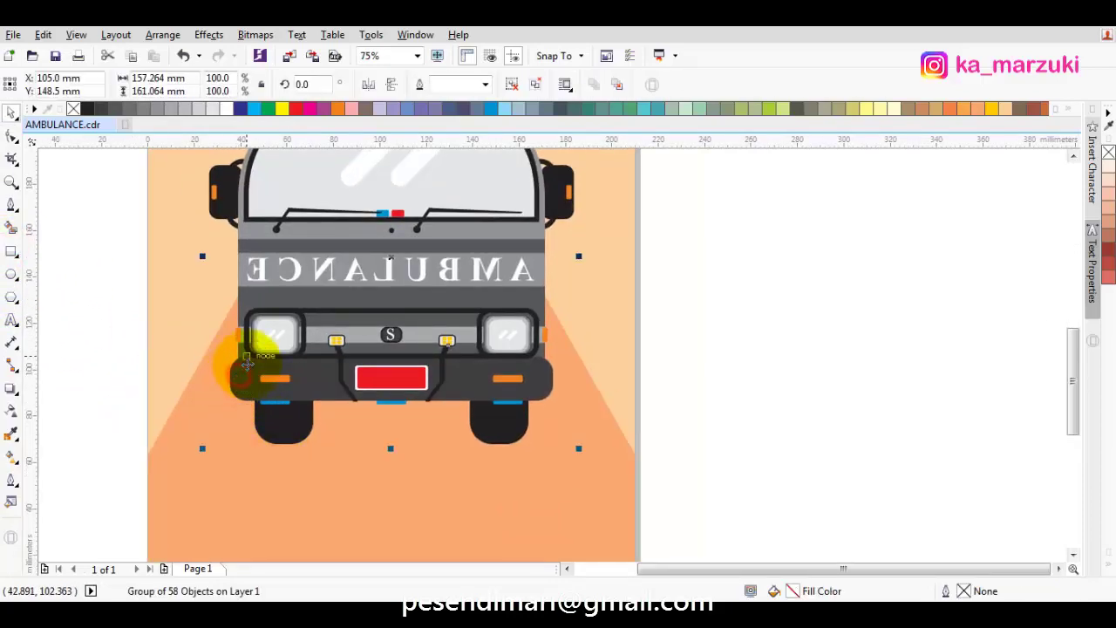
key(space)
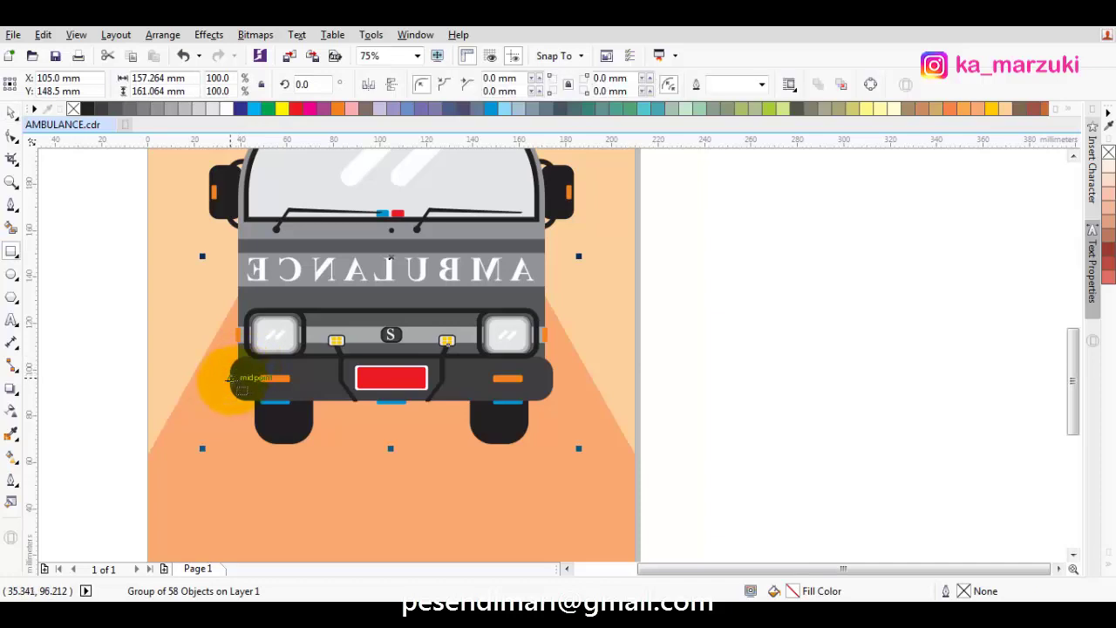
drag(231, 378, 562, 354)
scroll(559, 391, up, 2)
scroll(523, 358, down, 1)
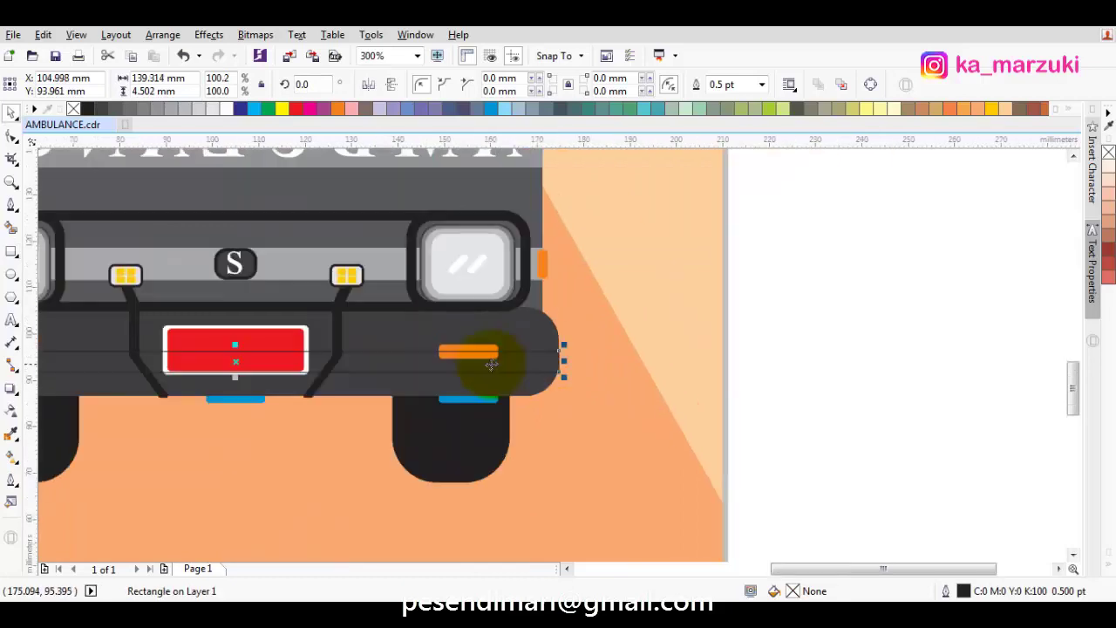
Round the thin rectangle's corners fully and stretch it to about 35 mm high, reaching the bottoms of the tyres.
click(13, 138)
drag(162, 229, 466, 270)
drag(328, 305, 340, 304)
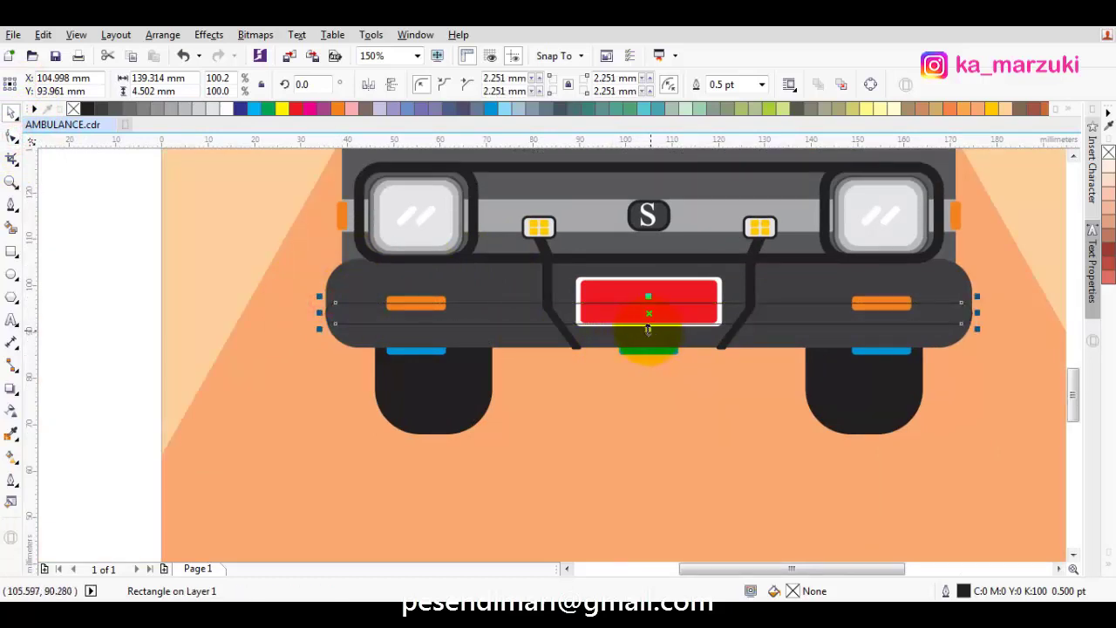
drag(648, 329, 654, 422)
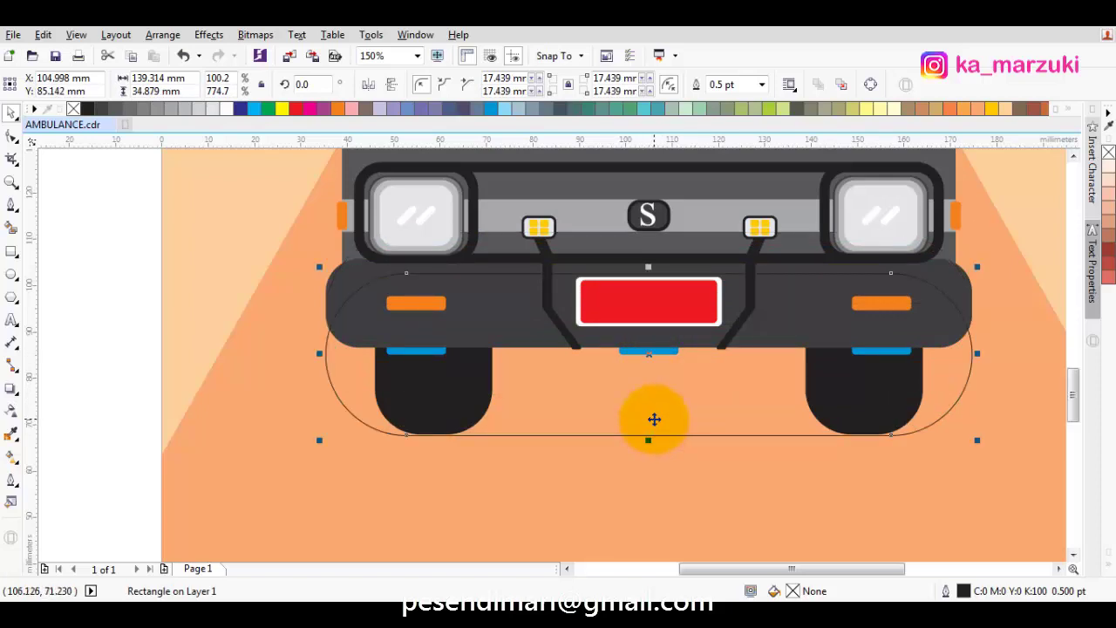
scroll(654, 419, down, 2)
Fill the rounded rectangle with black and order it directly in front of the orange road, behind the ambulance.
right_click(641, 409)
click(606, 407)
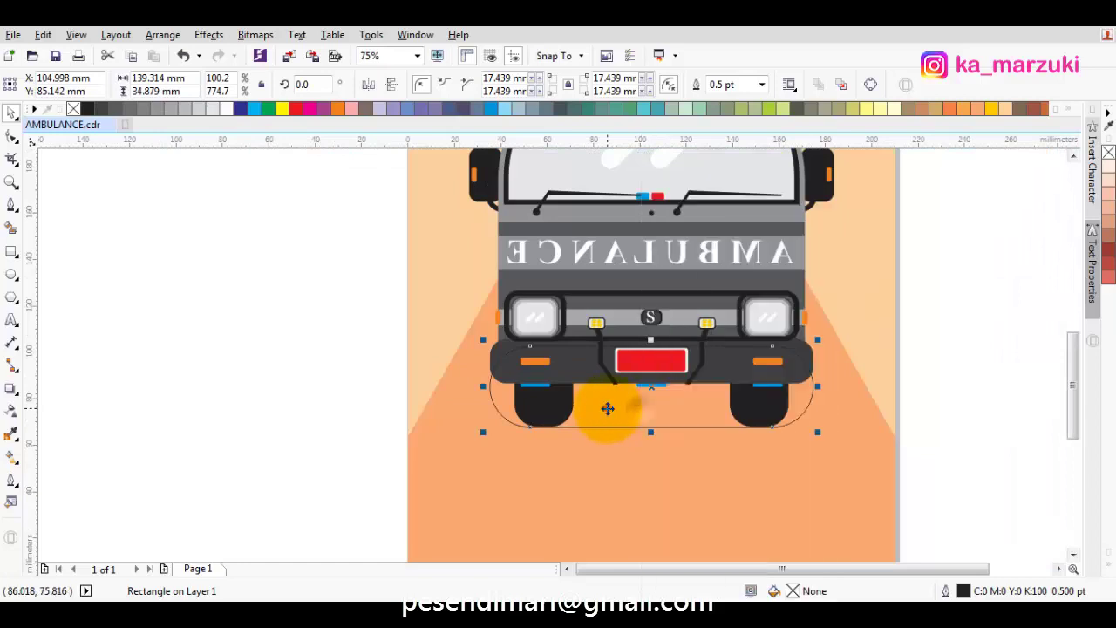
click(86, 109)
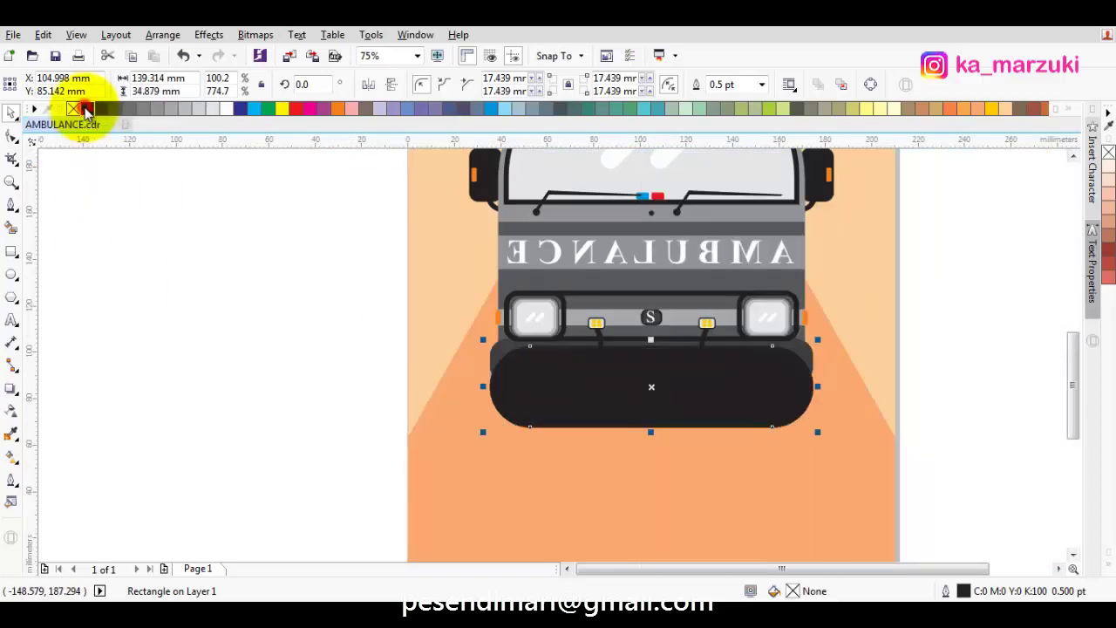
right_click(642, 407)
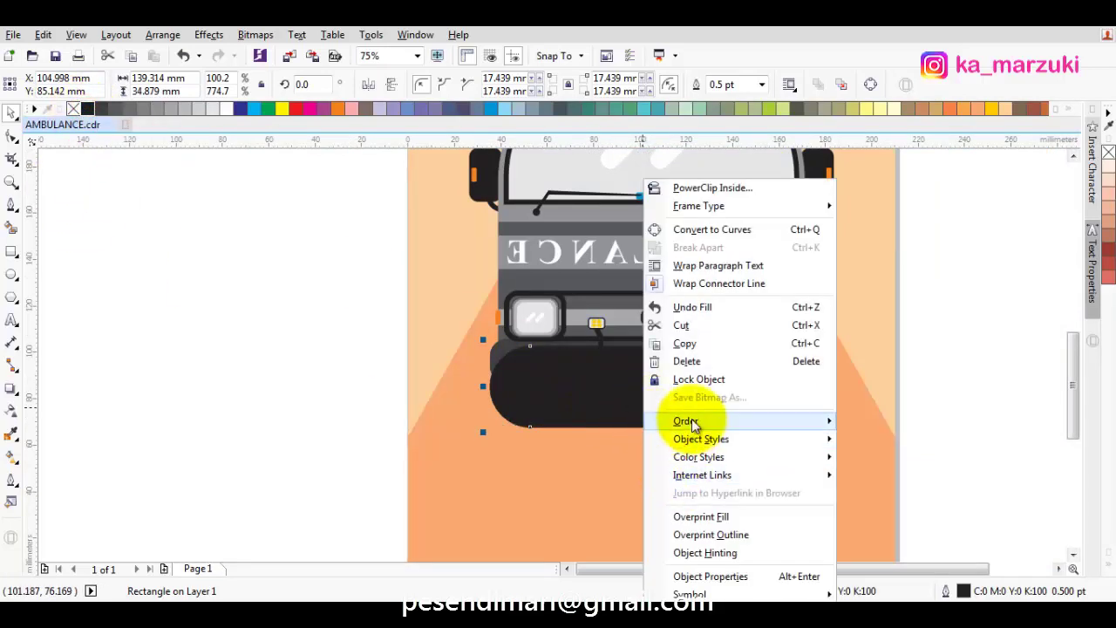
mouse_move(685, 419)
click(881, 544)
click(835, 523)
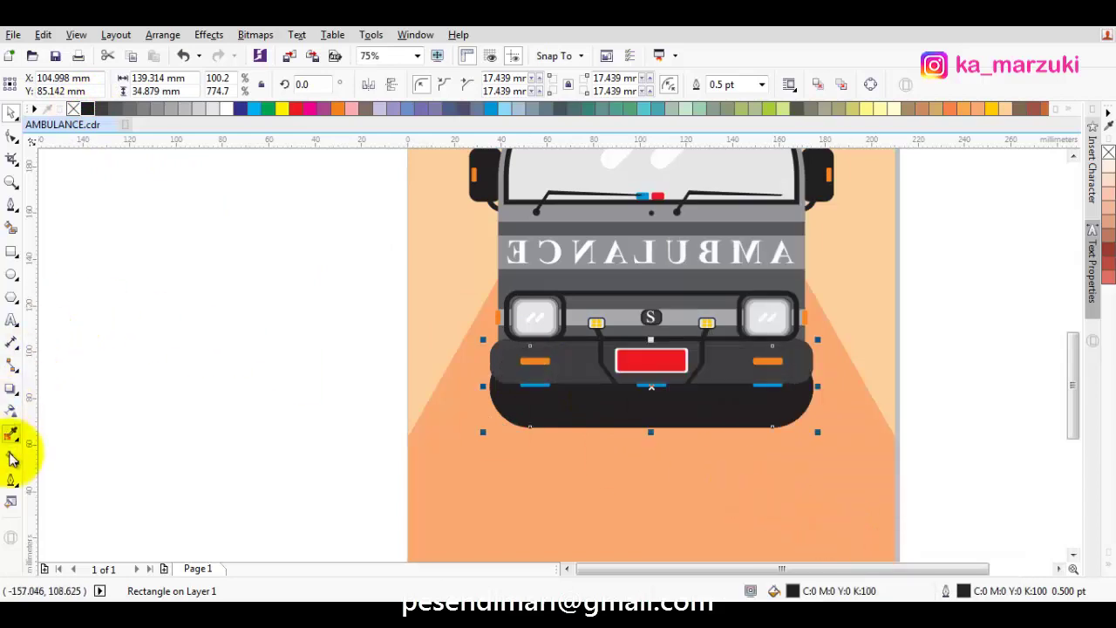
Apply a uniform transparency to the black rounded shape beneath the bumper.
click(12, 412)
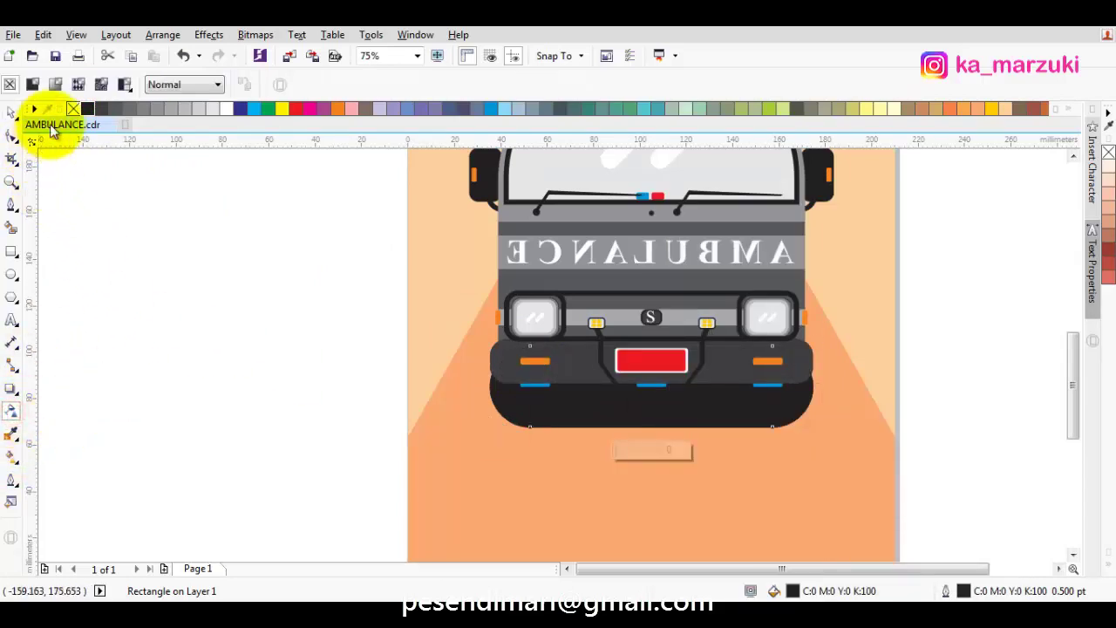
click(33, 85)
key(space)
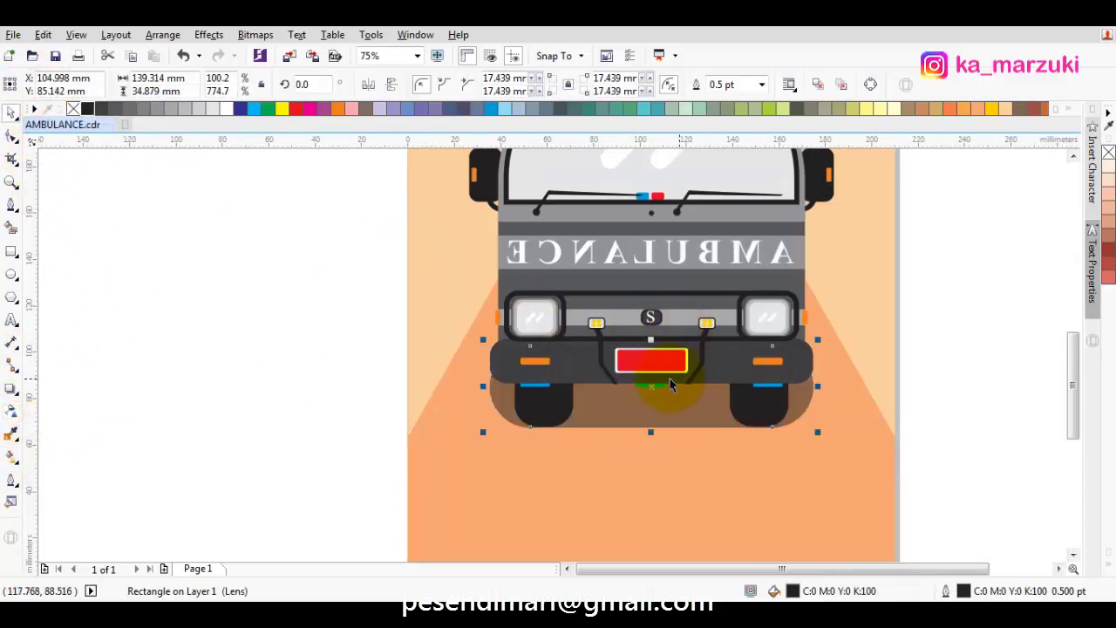
Stretch the transparent shape upward to about 50 mm high and narrow it to about 136 mm wide, slightly inside the bumper ends.
drag(651, 341, 646, 305)
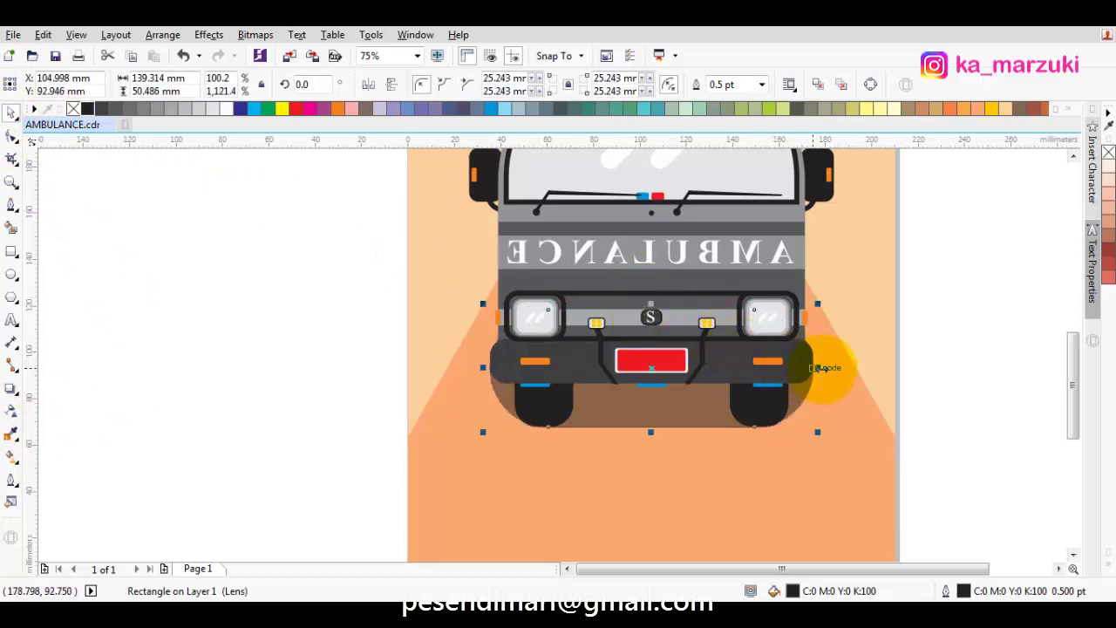
drag(818, 368, 815, 366)
scroll(541, 318, up, 2)
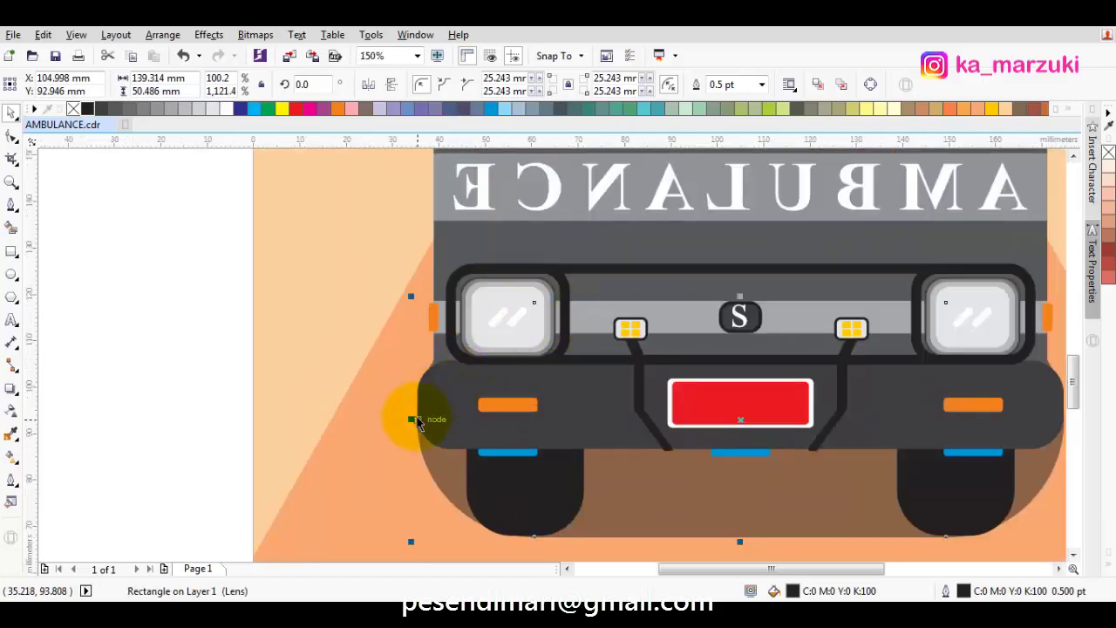
drag(413, 420, 420, 428)
scroll(420, 428, down, 2)
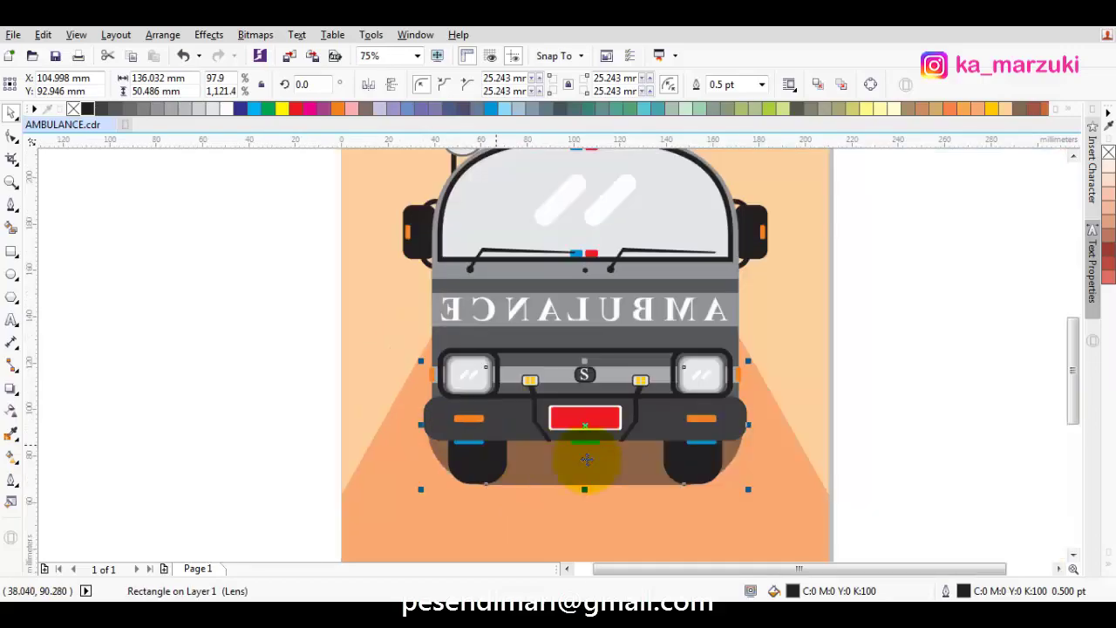